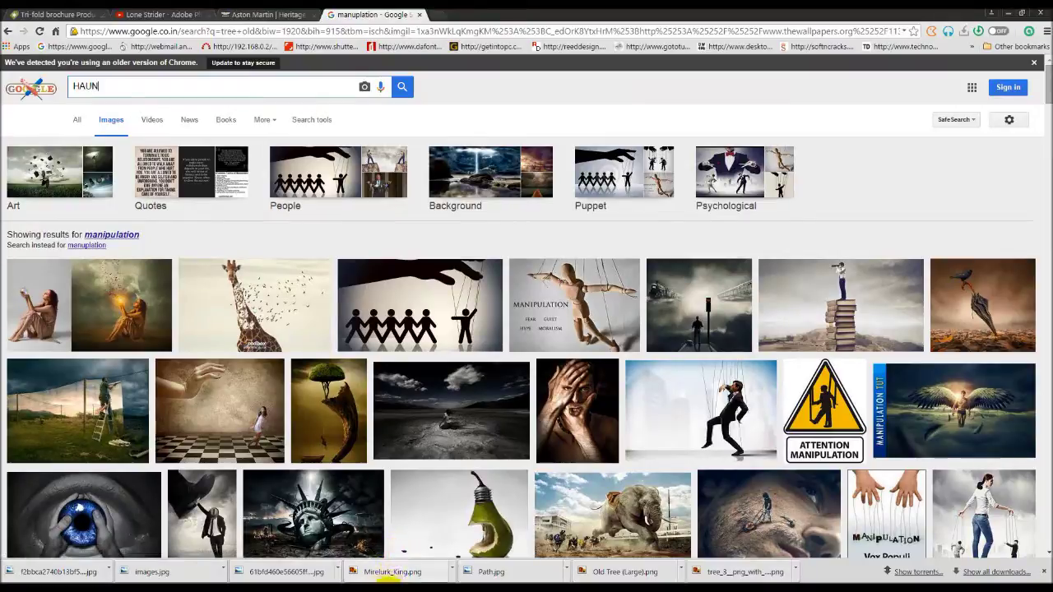
Step: Minimize Google Chrome's image results to bring back the Photoshop mountain-river landscape document
{"action": "left_click", "coordinate": [1012, 13]}
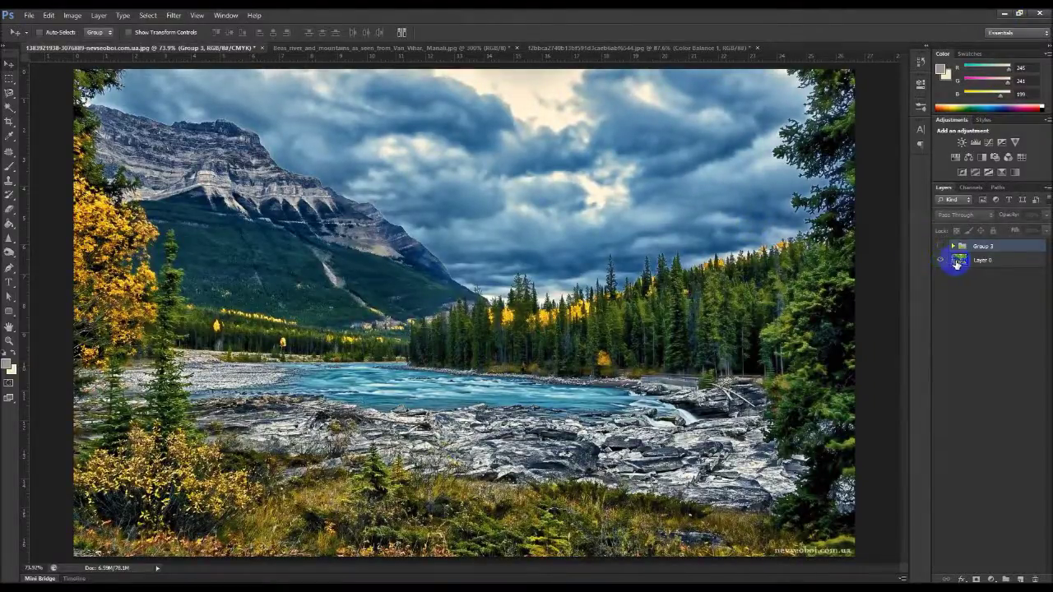
{"action": "left_click", "coordinate": [956, 263]}
{"action": "key", "text": "Delete"}
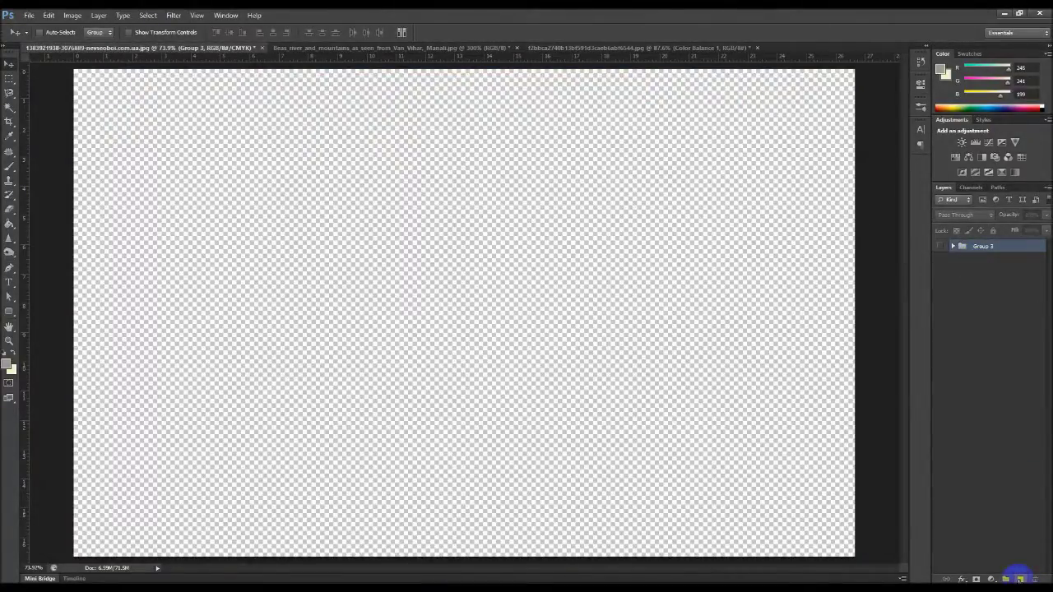
{"action": "key", "text": "ctrl+z"}
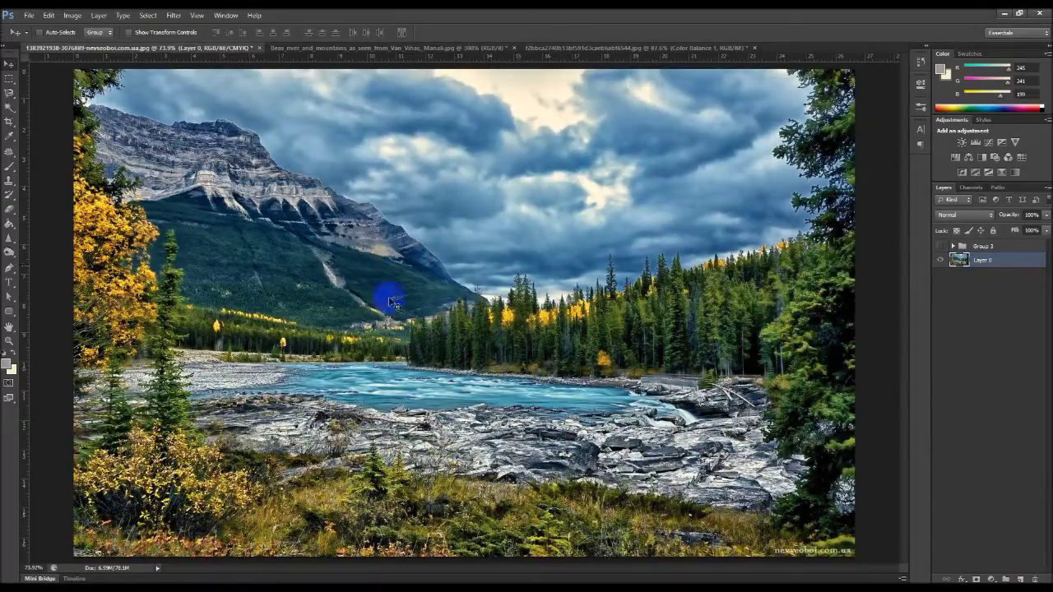
{"action": "key", "text": "ctrl+o"}
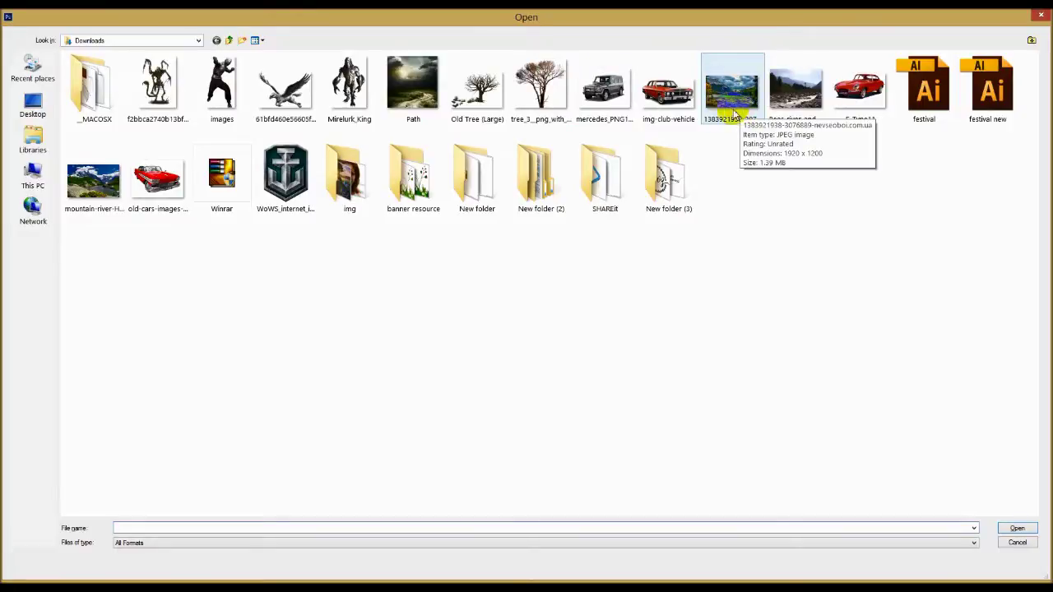
{"action": "left_click", "coordinate": [732, 94]}
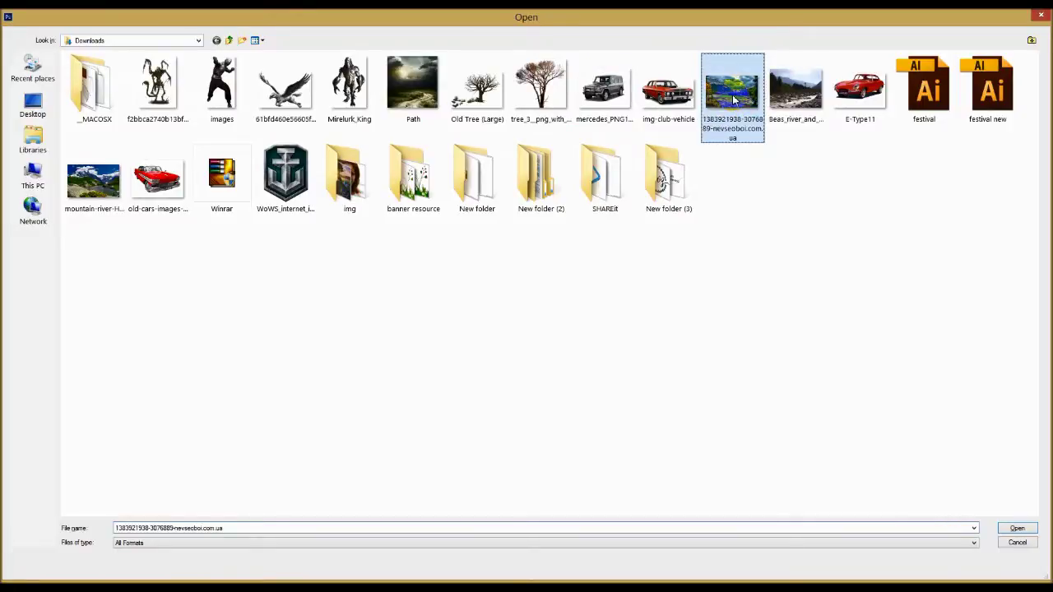
{"action": "double_click", "coordinate": [732, 94]}
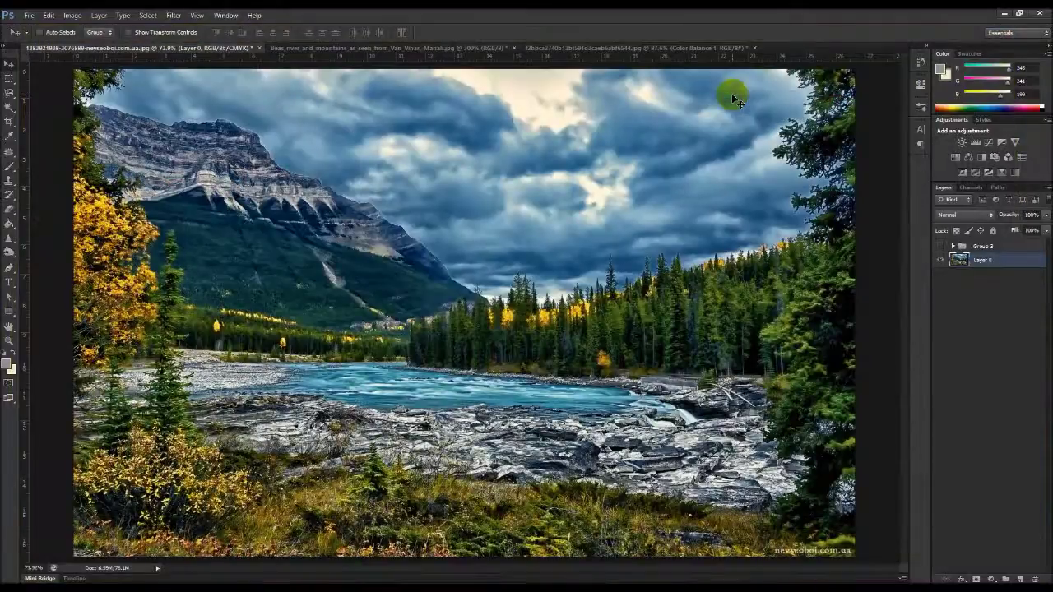
Step: Close the creature document without saving, fit Beas river to screen, and return to the landscape
{"action": "left_click", "coordinate": [411, 48]}
{"action": "left_click", "coordinate": [732, 47]}
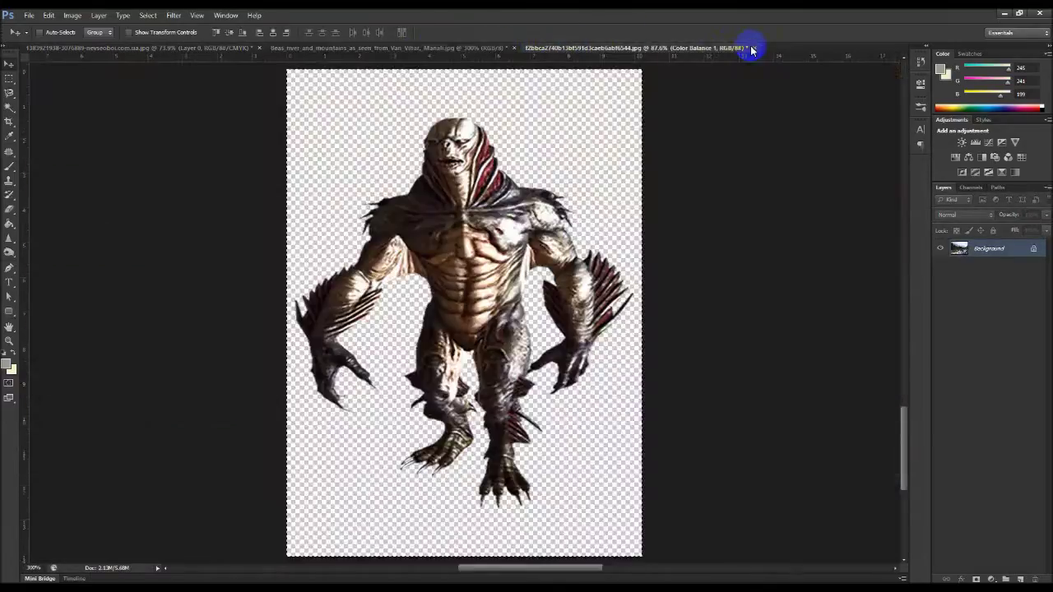
{"action": "left_click", "coordinate": [754, 48]}
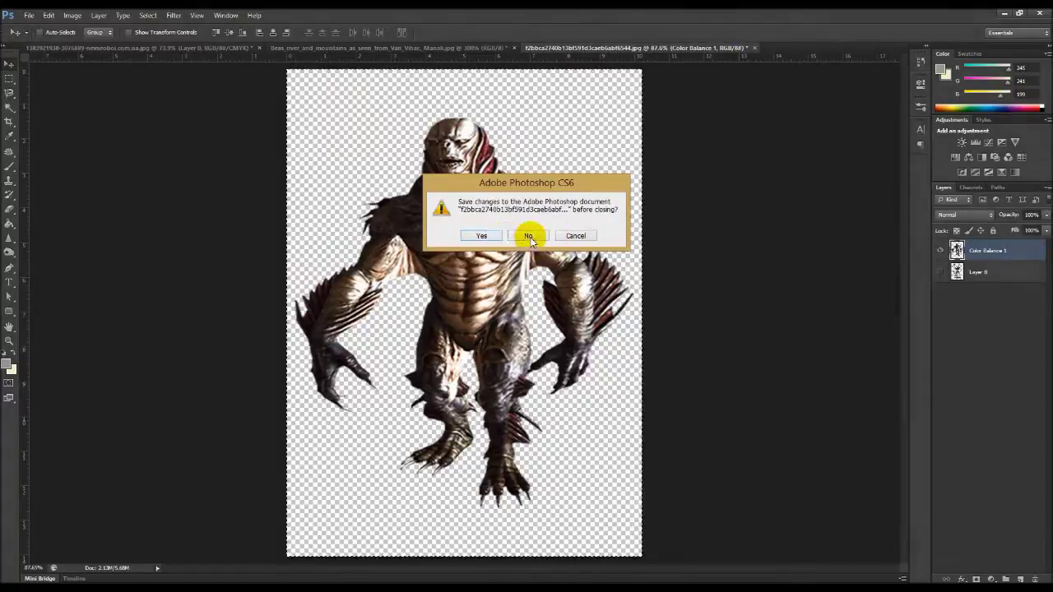
{"action": "left_click", "coordinate": [531, 235]}
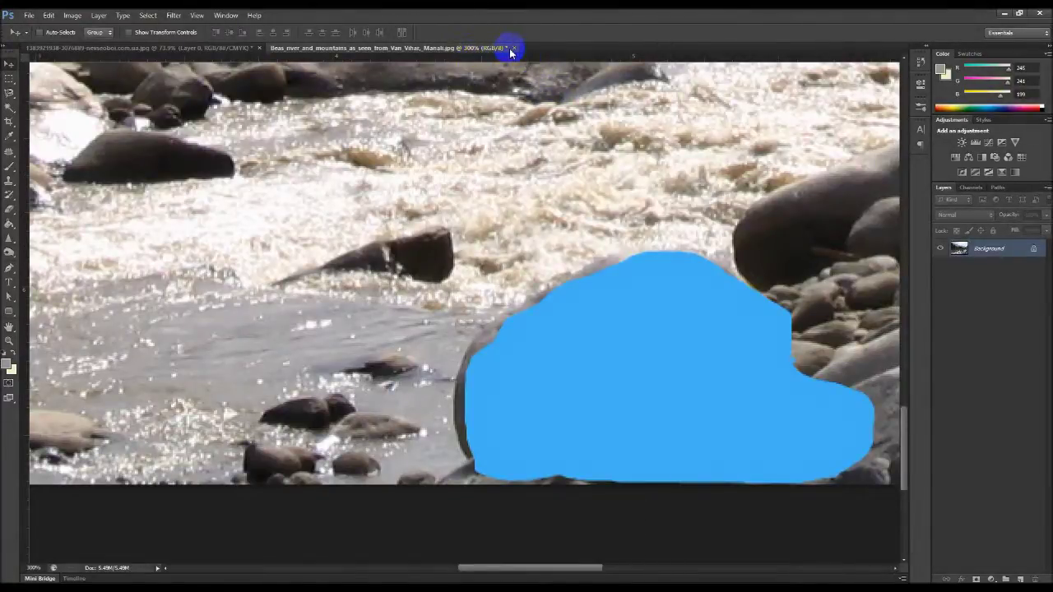
{"action": "key", "text": "ctrl+0"}
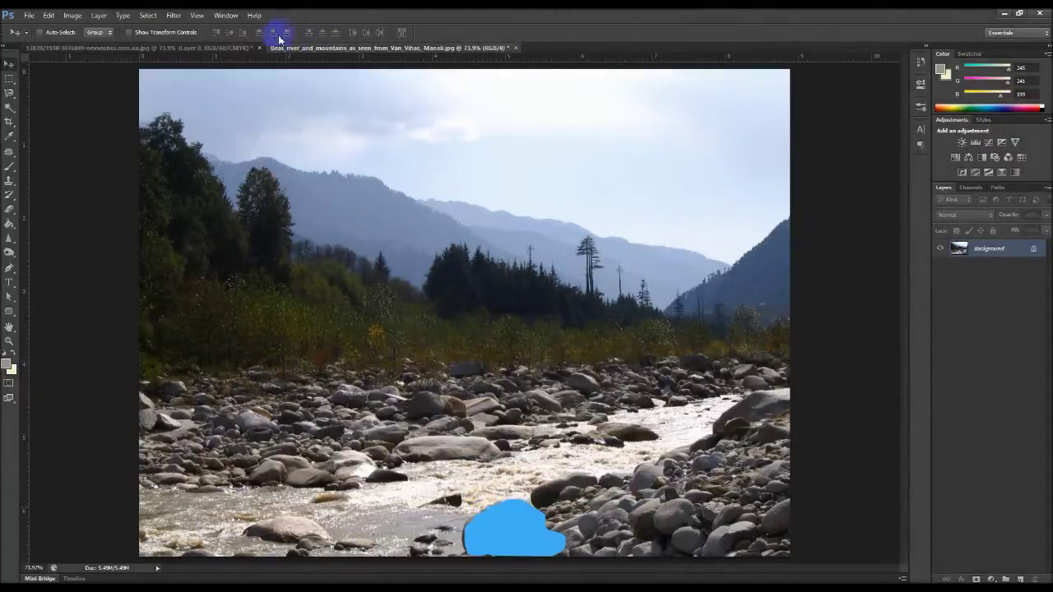
{"action": "left_click", "coordinate": [214, 48]}
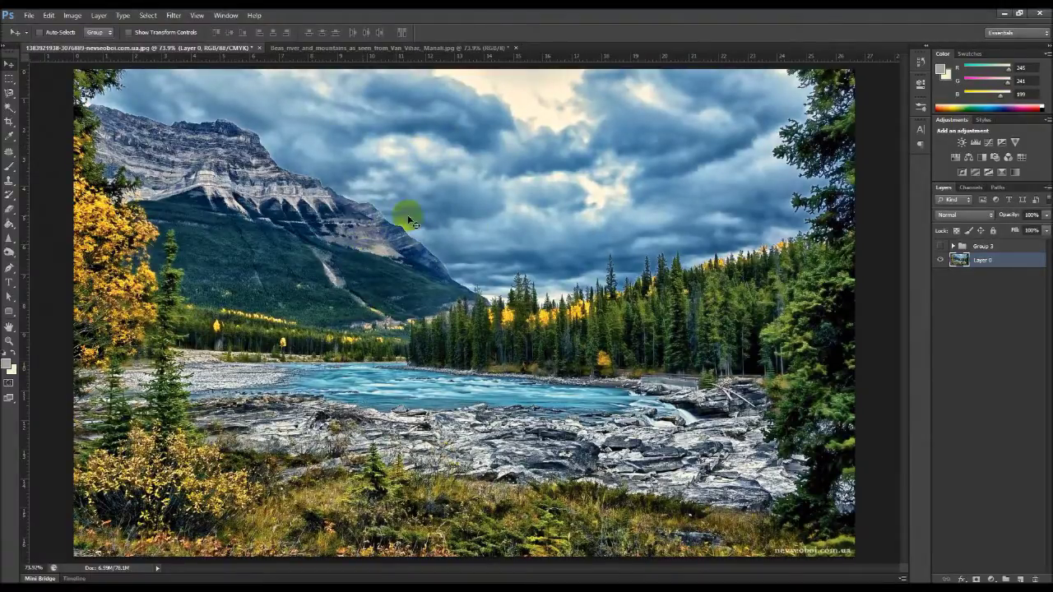
{"action": "left_click", "coordinate": [941, 247]}
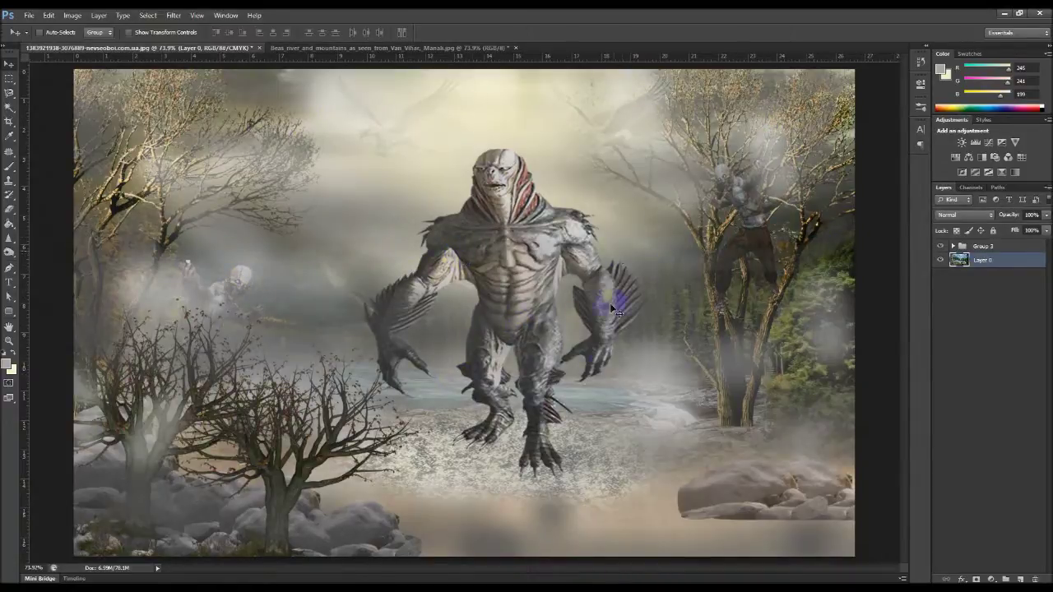
{"action": "left_click_drag", "start_coordinate": [340, 483], "coordinate": [315, 528]}
{"action": "left_click", "coordinate": [223, 362]}
{"action": "left_click", "coordinate": [488, 161]}
{"action": "left_click", "coordinate": [941, 259]}
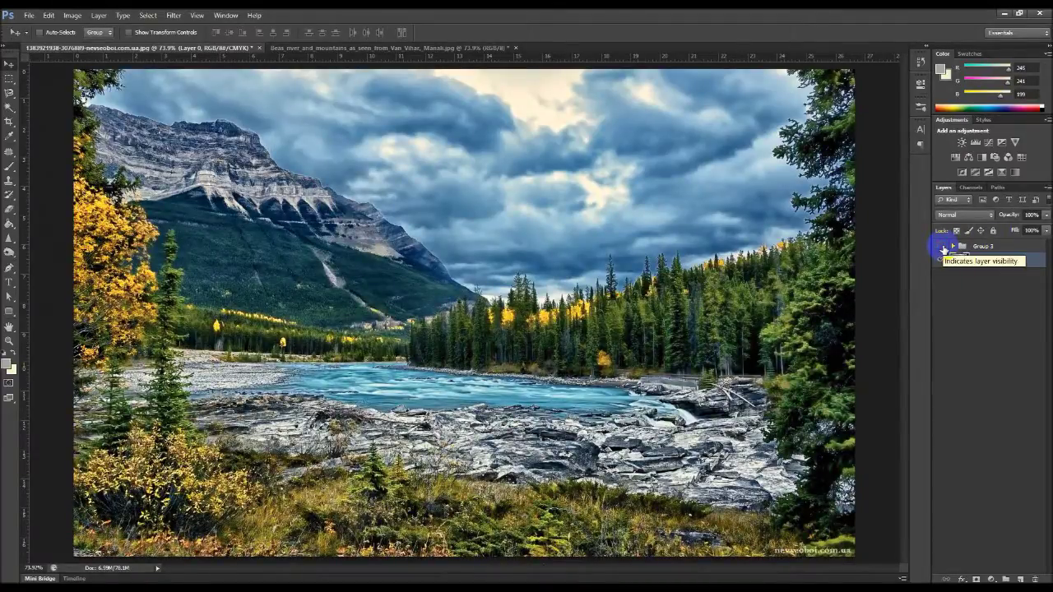
{"action": "left_click", "coordinate": [942, 246]}
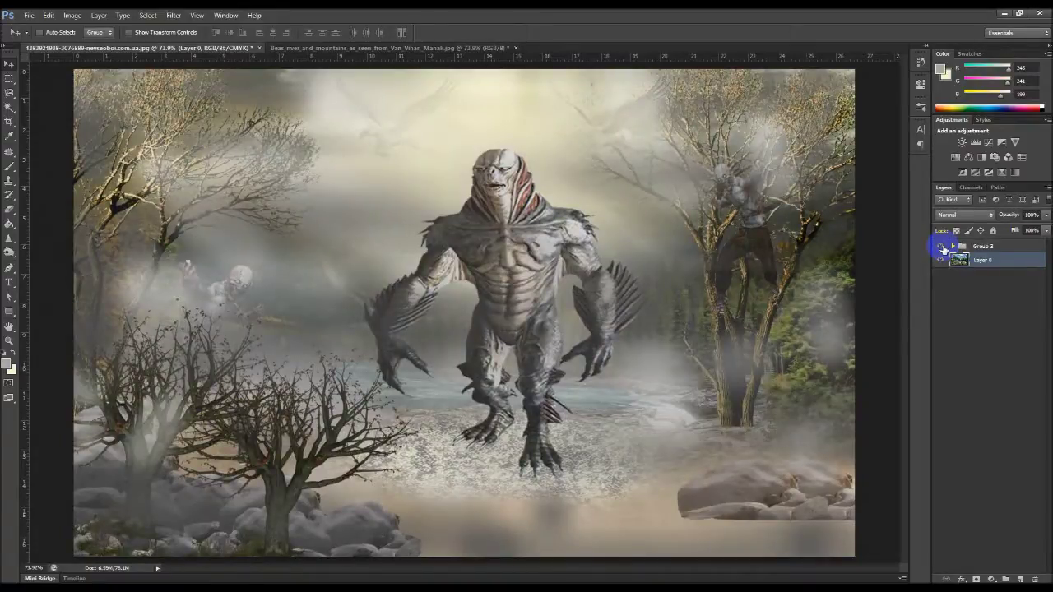
{"action": "left_click", "coordinate": [942, 246]}
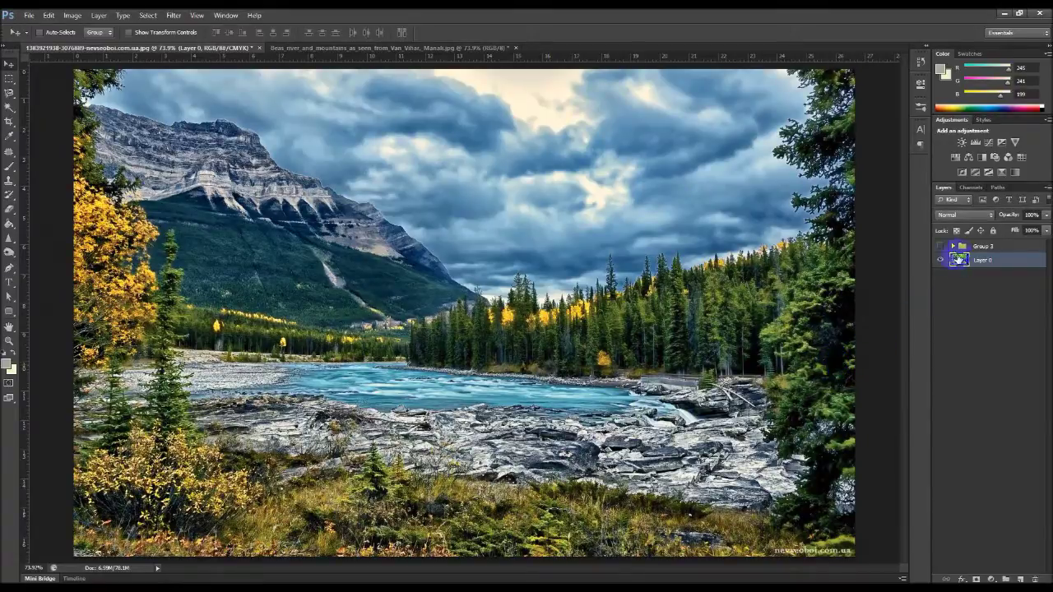
{"action": "left_click", "coordinate": [941, 252]}
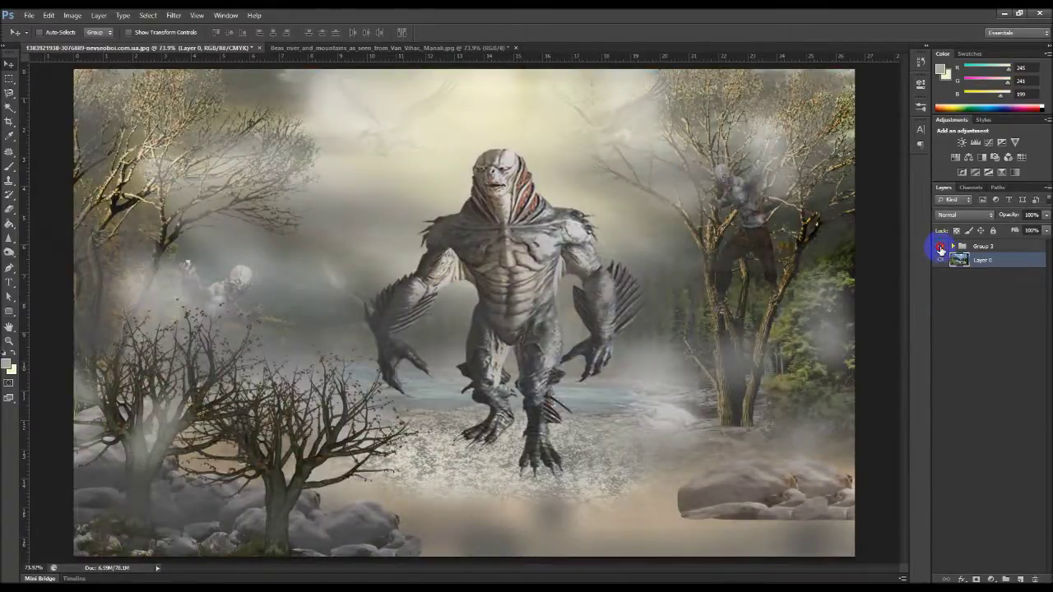
{"action": "left_click", "coordinate": [940, 246]}
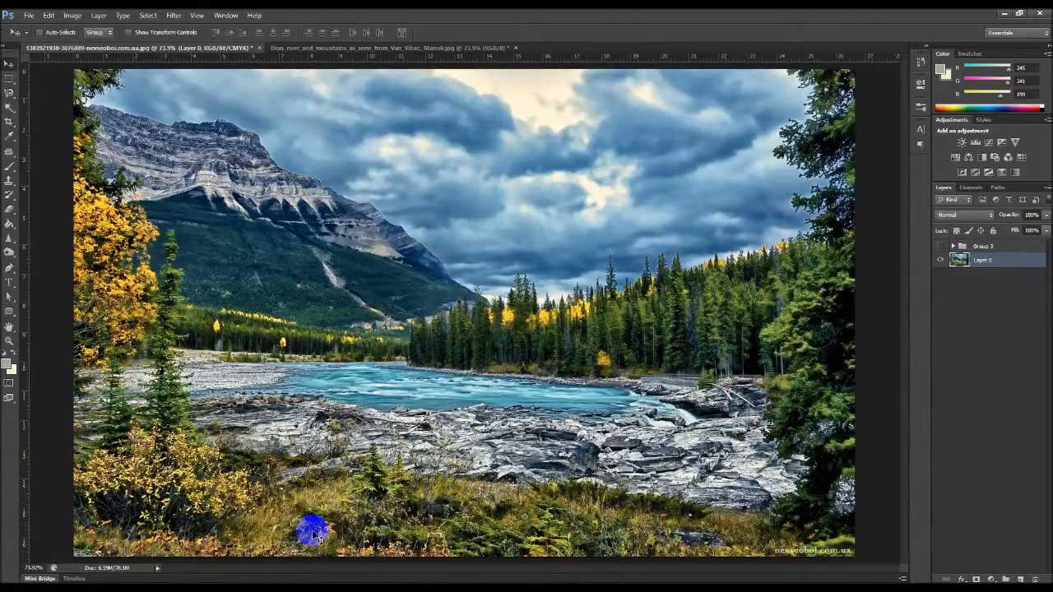
{"action": "left_click", "coordinate": [940, 246]}
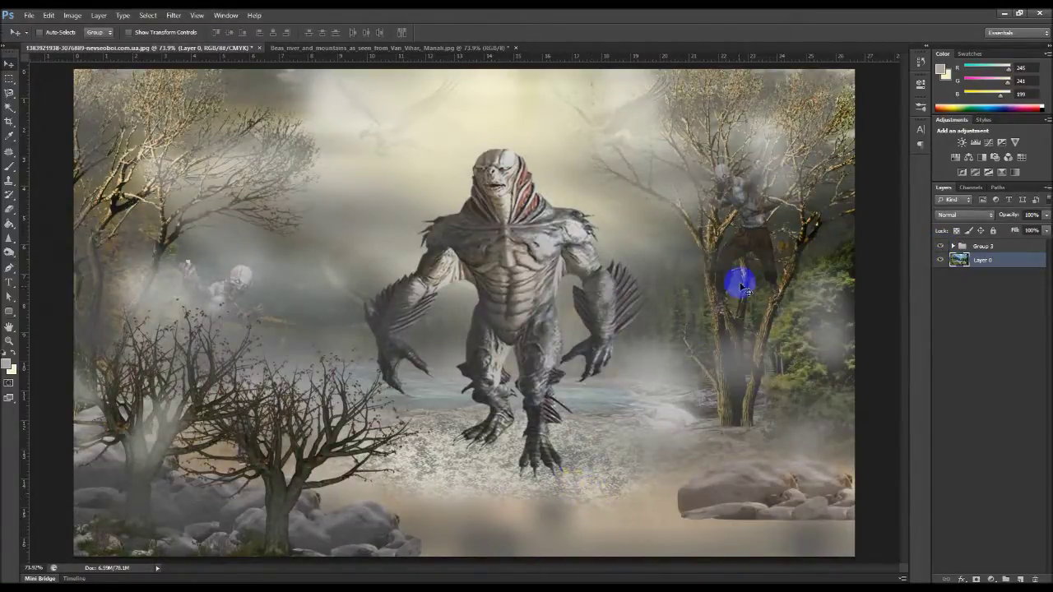
{"action": "left_click_drag", "start_coordinate": [993, 260], "coordinate": [997, 250]}
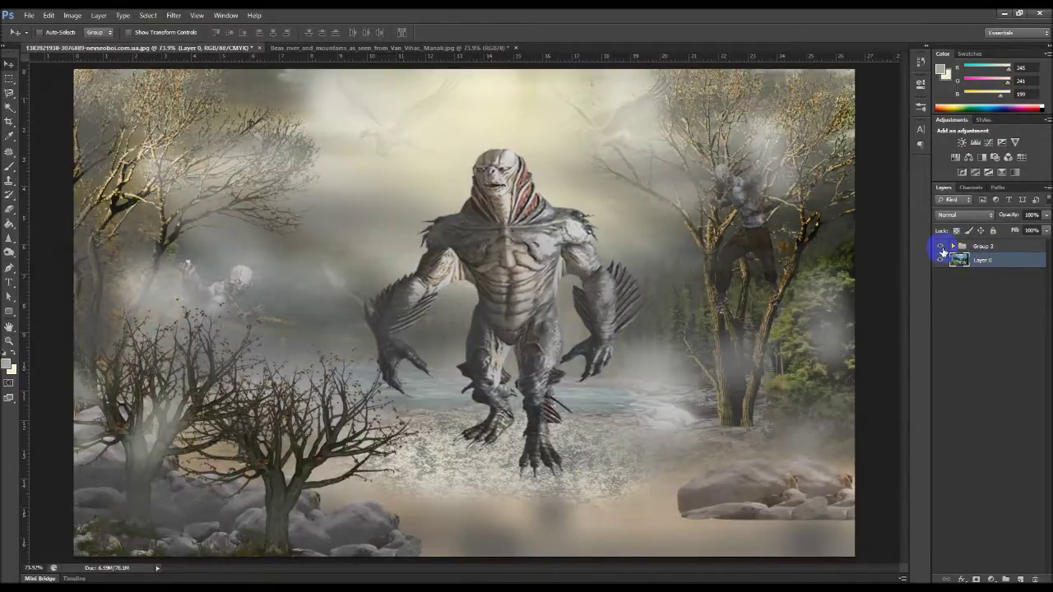
{"action": "left_click", "coordinate": [941, 248]}
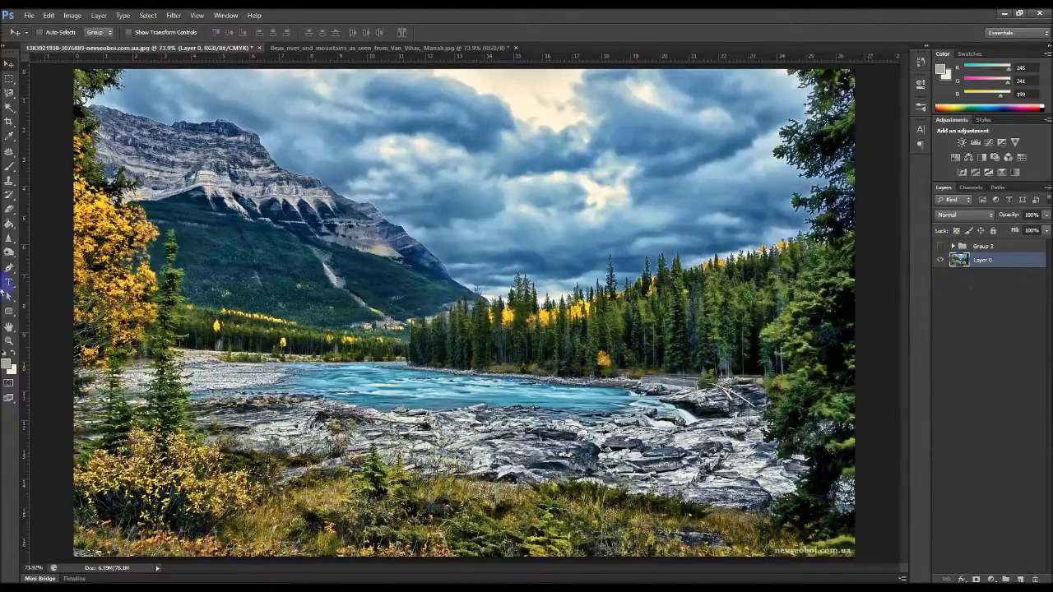
{"action": "left_click", "coordinate": [201, 191]}
{"action": "left_click", "coordinate": [8, 180]}
Step: Add a new Layer 11 and set up a soft round brush at 187 px
{"action": "left_click", "coordinate": [11, 168]}
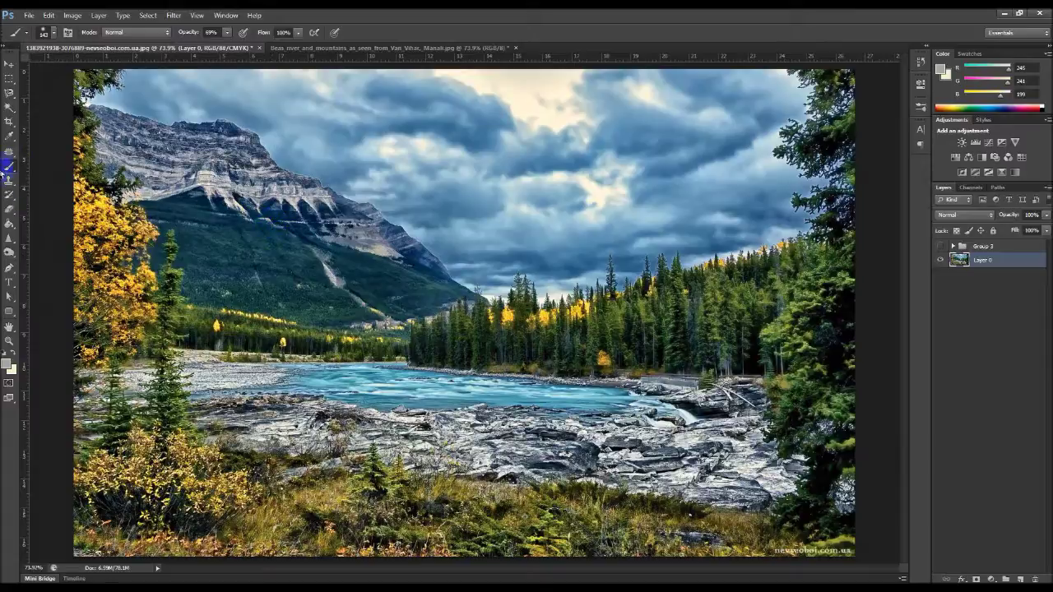
{"action": "right_click", "coordinate": [9, 168]}
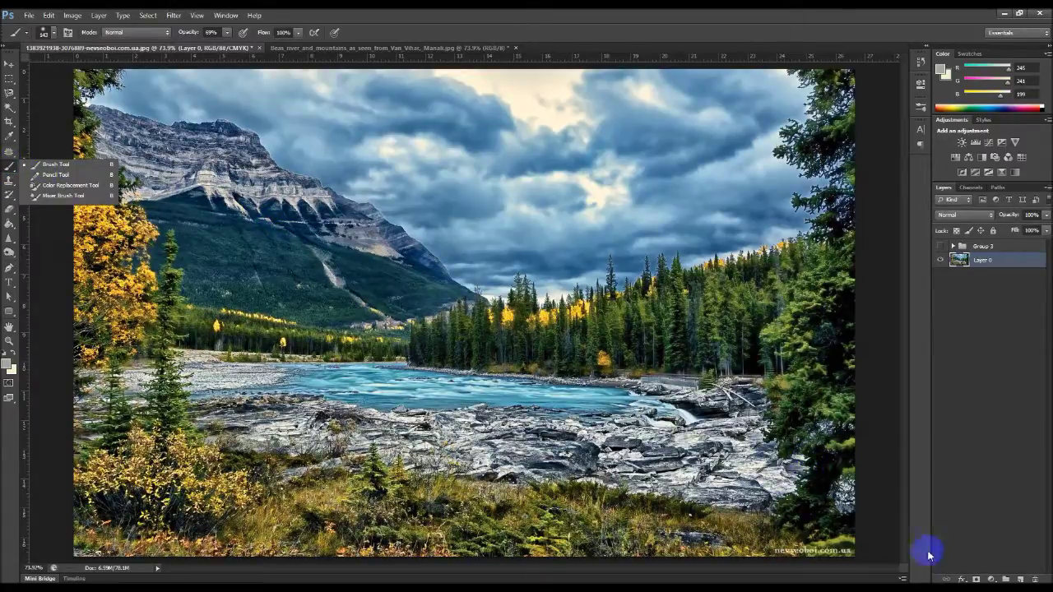
{"action": "left_click", "coordinate": [1022, 578]}
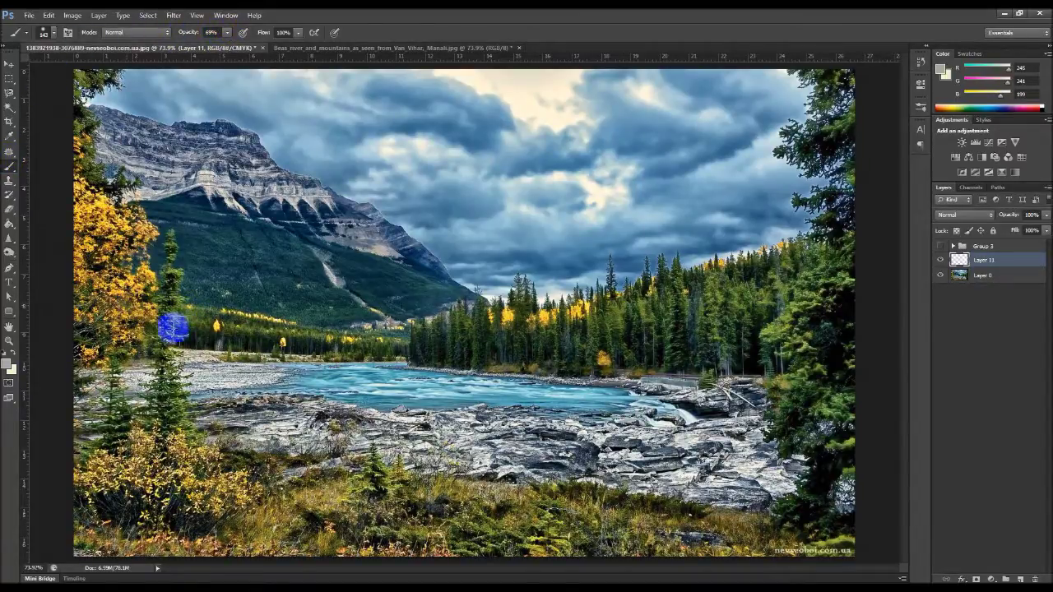
{"action": "left_click", "coordinate": [53, 34]}
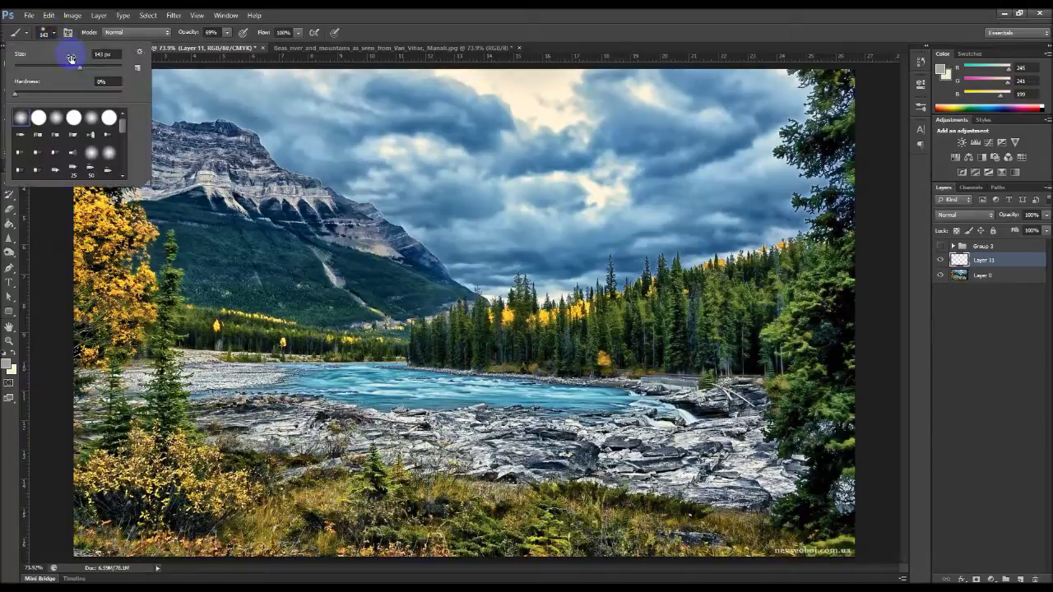
{"action": "left_click_drag", "start_coordinate": [89, 71], "coordinate": [92, 71]}
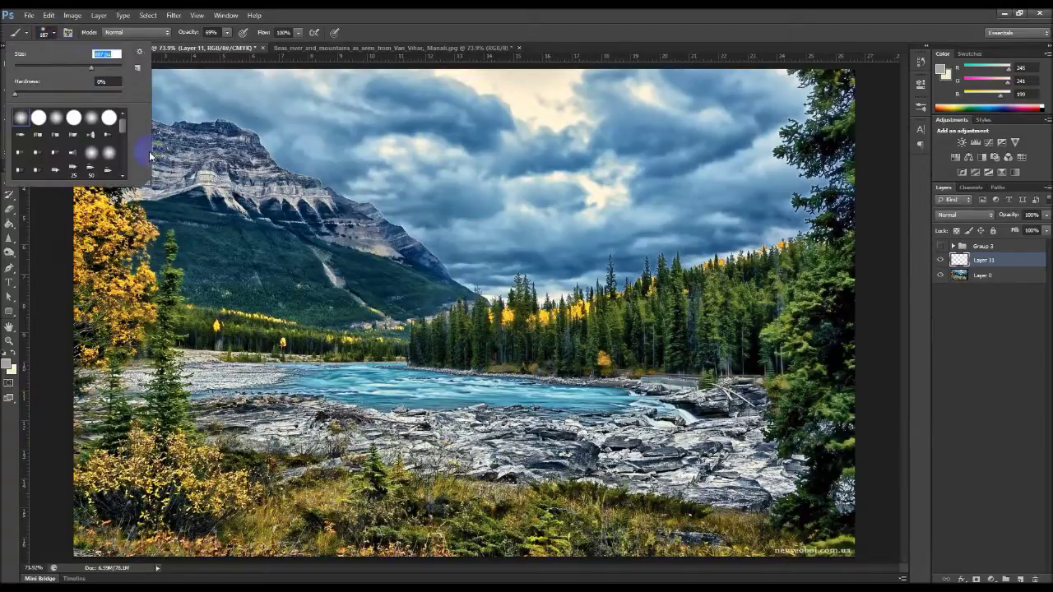
{"action": "left_click", "coordinate": [106, 401]}
Step: Paint white mist across the lower foreground and over the right-side trees
{"action": "mouse_move", "coordinate": [373, 450]}
{"action": "left_mouse_down"}
{"action": "mouse_move", "coordinate": [88, 465]}
{"action": "mouse_move", "coordinate": [122, 541]}
{"action": "mouse_move", "coordinate": [376, 508]}
{"action": "mouse_move", "coordinate": [428, 514]}
{"action": "left_mouse_up"}
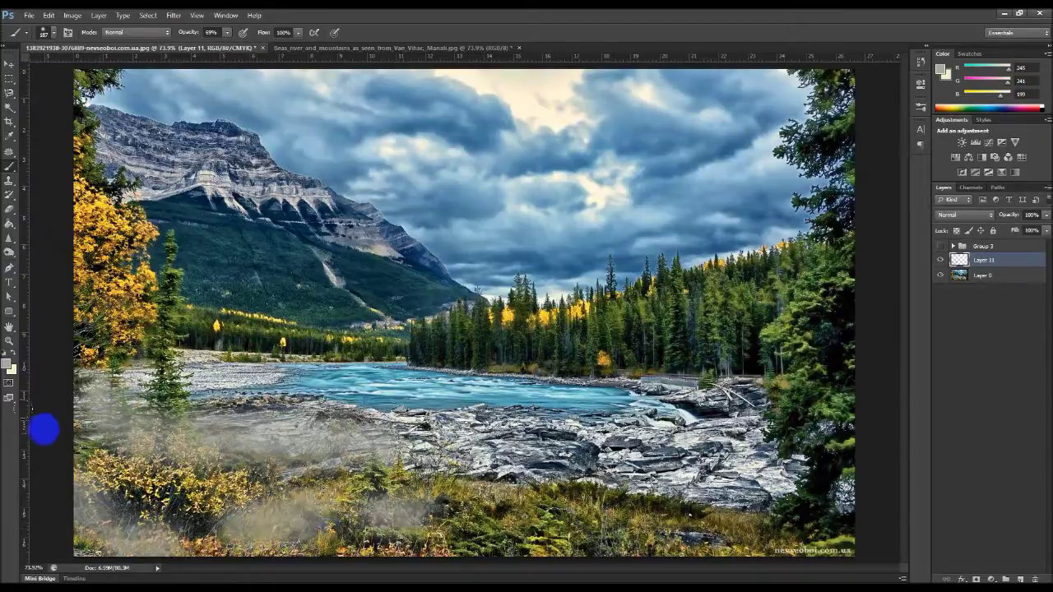
{"action": "left_click", "coordinate": [521, 508]}
{"action": "mouse_move", "coordinate": [521, 508]}
{"action": "left_mouse_down"}
{"action": "mouse_move", "coordinate": [846, 501]}
{"action": "mouse_move", "coordinate": [825, 479]}
{"action": "mouse_move", "coordinate": [489, 529]}
{"action": "mouse_move", "coordinate": [770, 540]}
{"action": "mouse_move", "coordinate": [764, 501]}
{"action": "mouse_move", "coordinate": [541, 463]}
{"action": "mouse_move", "coordinate": [450, 474]}
{"action": "mouse_move", "coordinate": [386, 457]}
{"action": "left_mouse_up"}
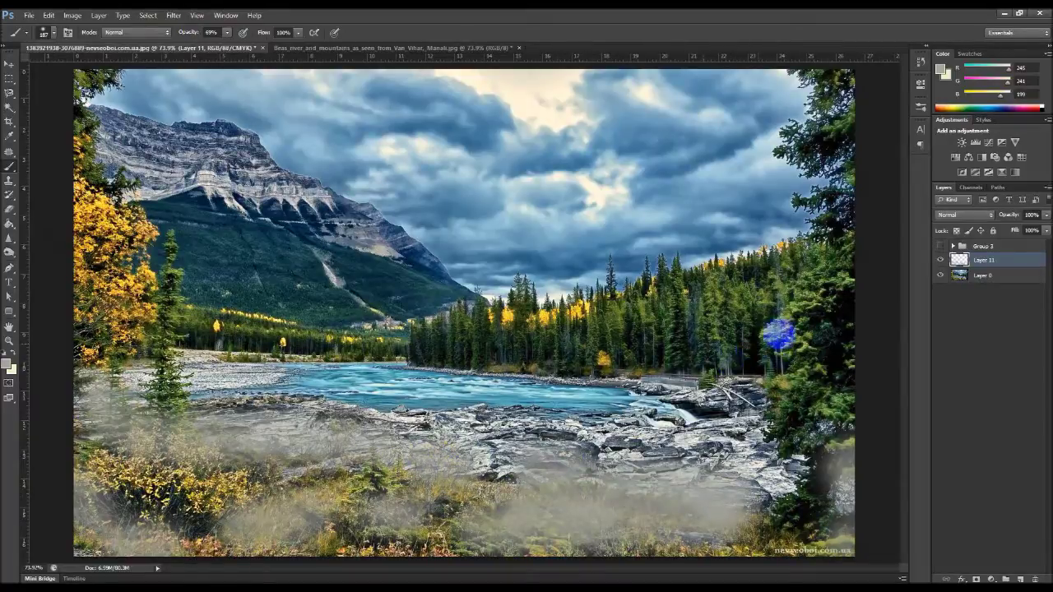
{"action": "left_click_drag", "start_coordinate": [860, 296], "coordinate": [679, 218]}
{"action": "left_click_drag", "start_coordinate": [746, 320], "coordinate": [518, 195]}
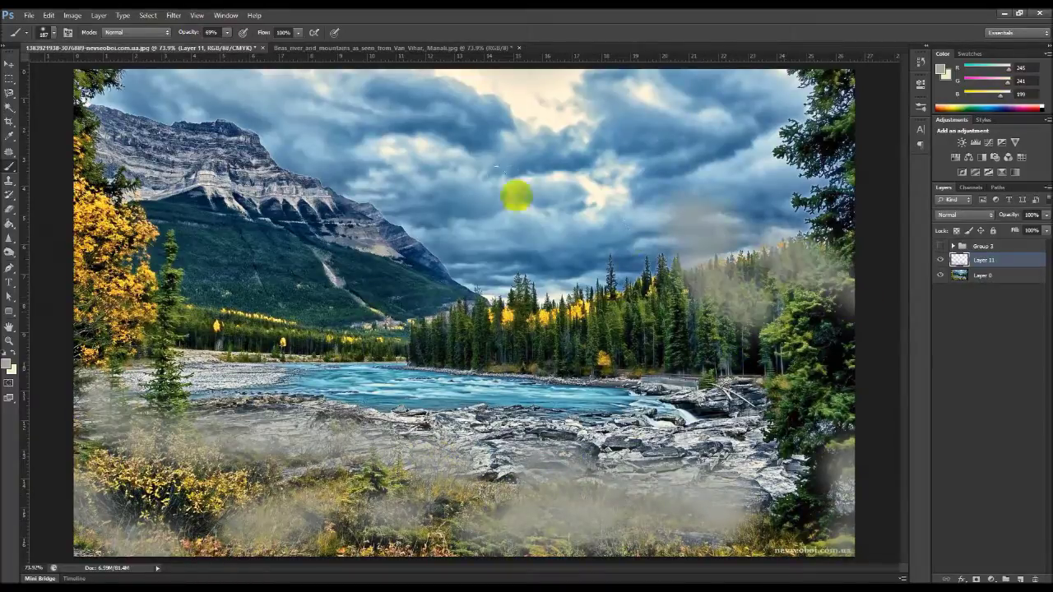
Step: Switch to a grey colour and brush haze over the left trees and lower-left foreground
{"action": "left_click", "coordinate": [8, 364]}
{"action": "left_click", "coordinate": [703, 357]}
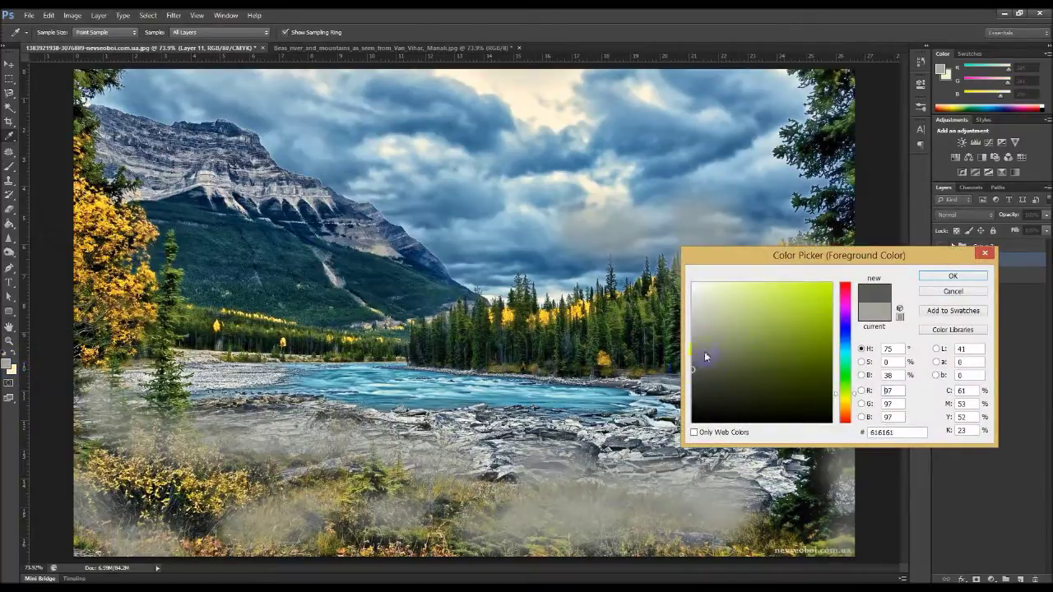
{"action": "left_click", "coordinate": [952, 276]}
{"action": "left_click_drag", "start_coordinate": [176, 207], "coordinate": [129, 352]}
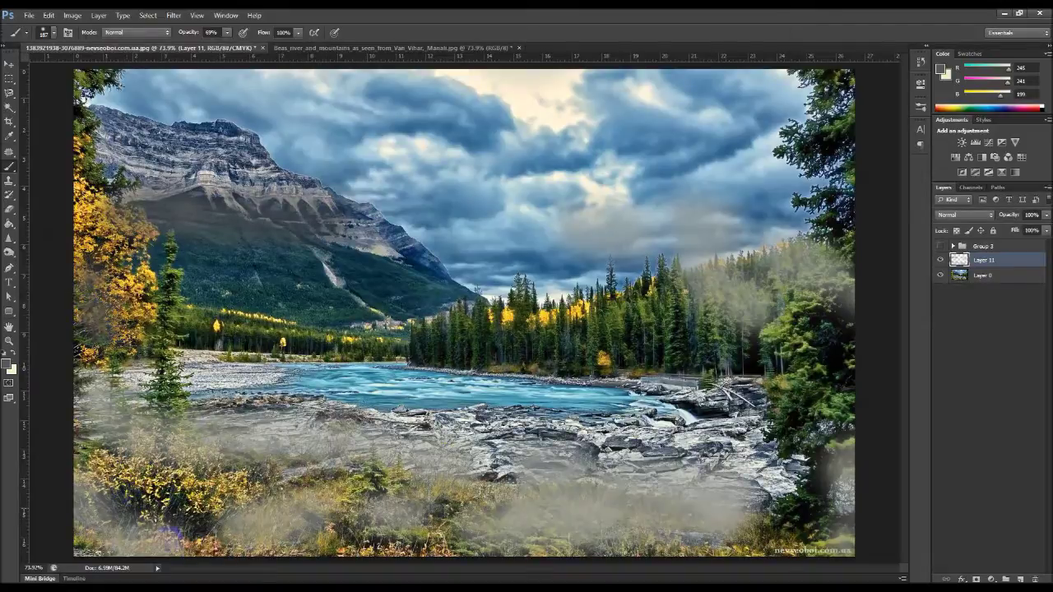
{"action": "left_click_drag", "start_coordinate": [353, 510], "coordinate": [469, 506]}
{"action": "left_click_drag", "start_coordinate": [368, 496], "coordinate": [123, 452]}
{"action": "left_click_drag", "start_coordinate": [255, 473], "coordinate": [305, 457]}
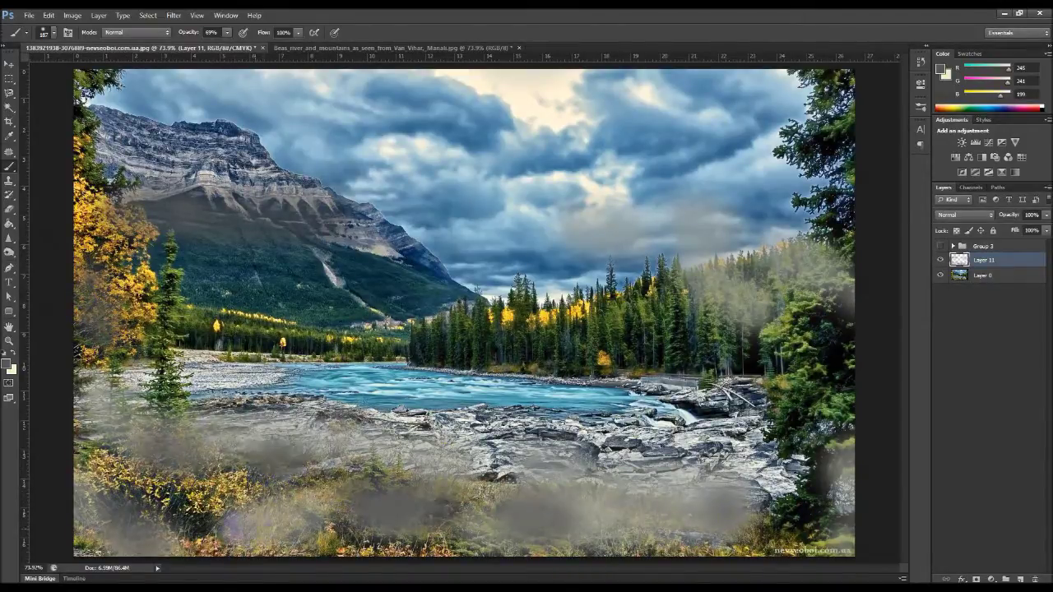
{"action": "left_click_drag", "start_coordinate": [235, 524], "coordinate": [122, 463]}
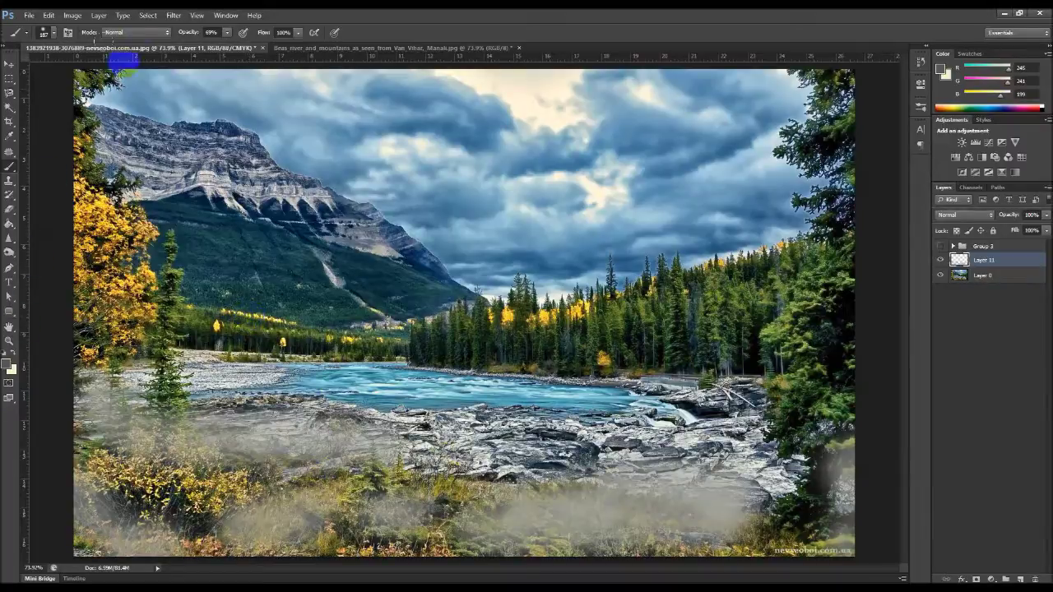
Step: Lower the brush opacity and reduce the brush size to 46 px
{"action": "left_click", "coordinate": [227, 33]}
{"action": "mouse_move", "coordinate": [212, 48]}
{"action": "left_mouse_down"}
{"action": "mouse_move", "coordinate": [137, 38]}
{"action": "mouse_move", "coordinate": [212, 49]}
{"action": "mouse_move", "coordinate": [176, 41]}
{"action": "left_mouse_up"}
{"action": "left_click", "coordinate": [58, 33]}
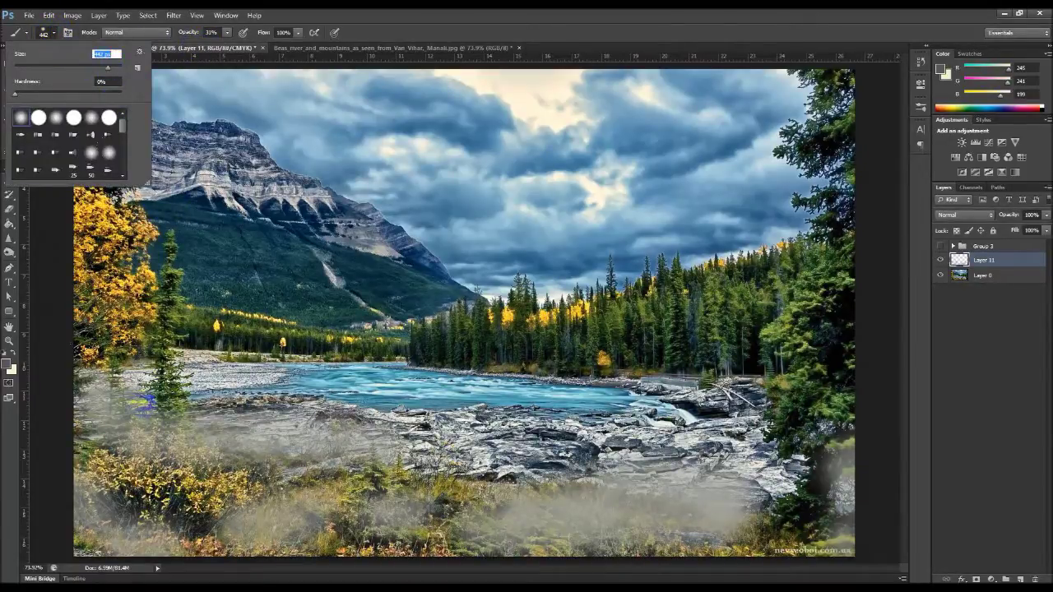
{"action": "key", "text": "Return"}
Step: Paint fainter mist across the bottom and from the right trees into the sky, then add Layer 12
{"action": "left_click_drag", "start_coordinate": [247, 501], "coordinate": [788, 505]}
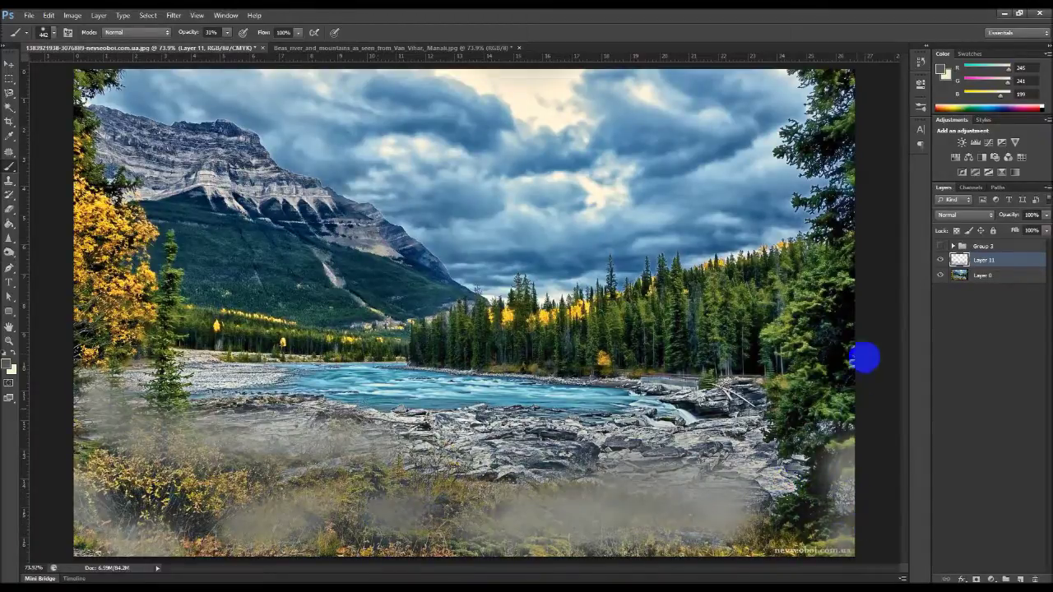
{"action": "left_click_drag", "start_coordinate": [790, 227], "coordinate": [194, 87]}
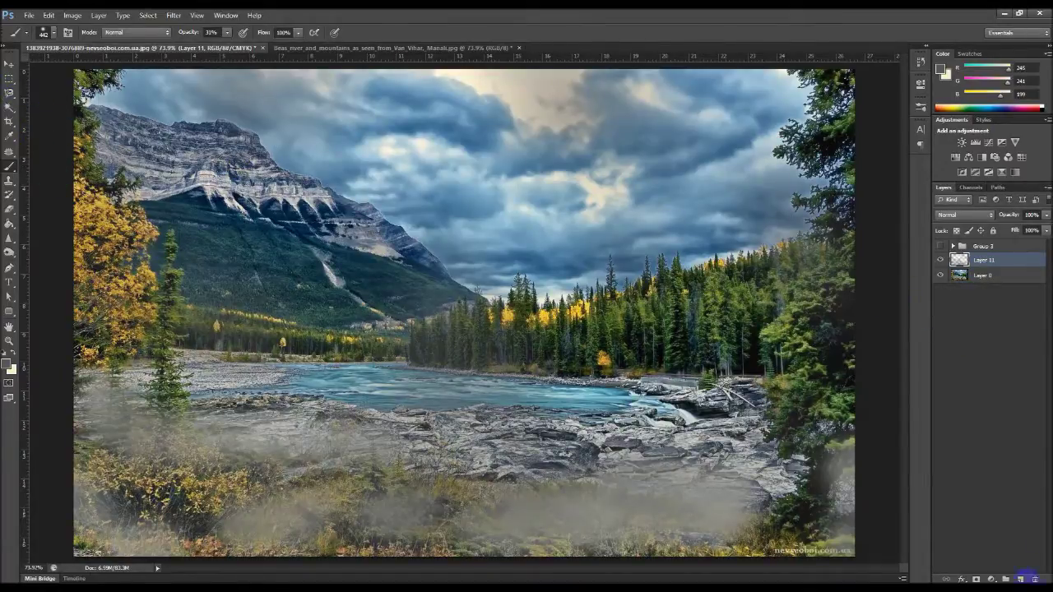
{"action": "left_click", "coordinate": [1019, 578]}
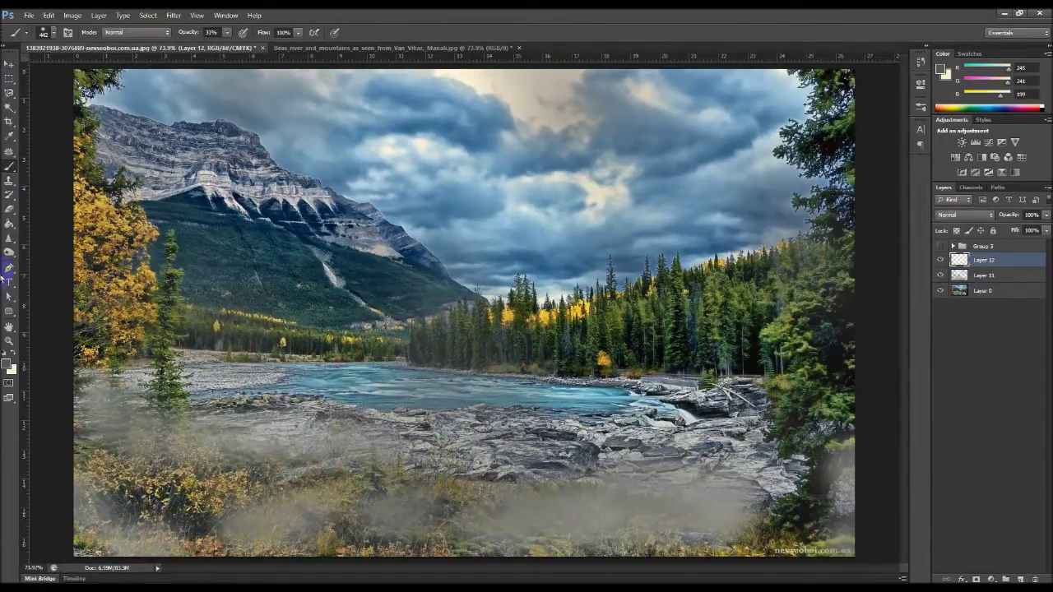
Step: Fill Layer 12 with dark grey #333333 using the Paint Bucket
{"action": "left_click", "coordinate": [7, 367]}
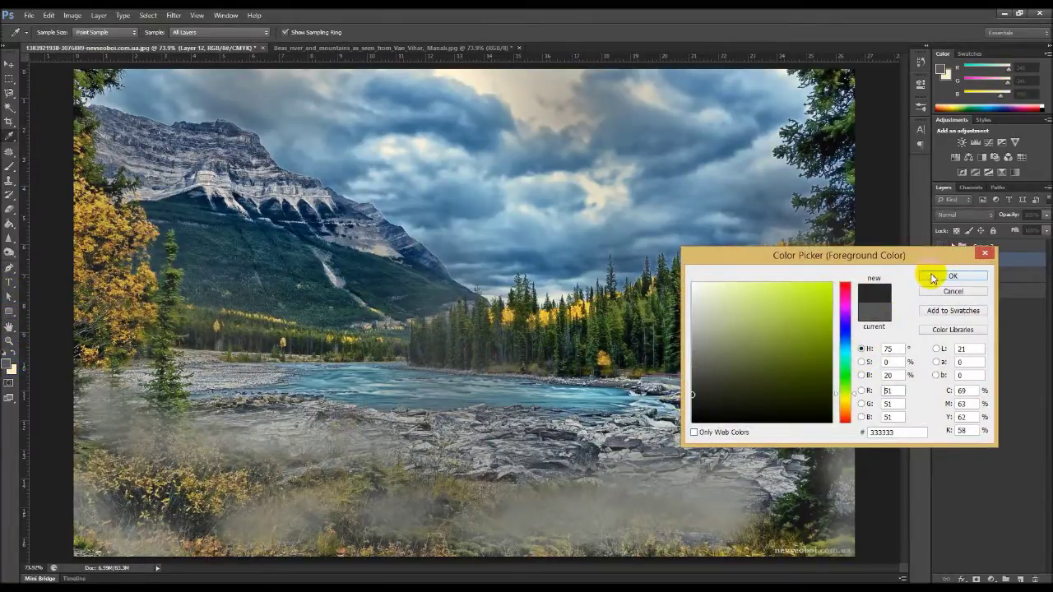
{"action": "left_click", "coordinate": [952, 275]}
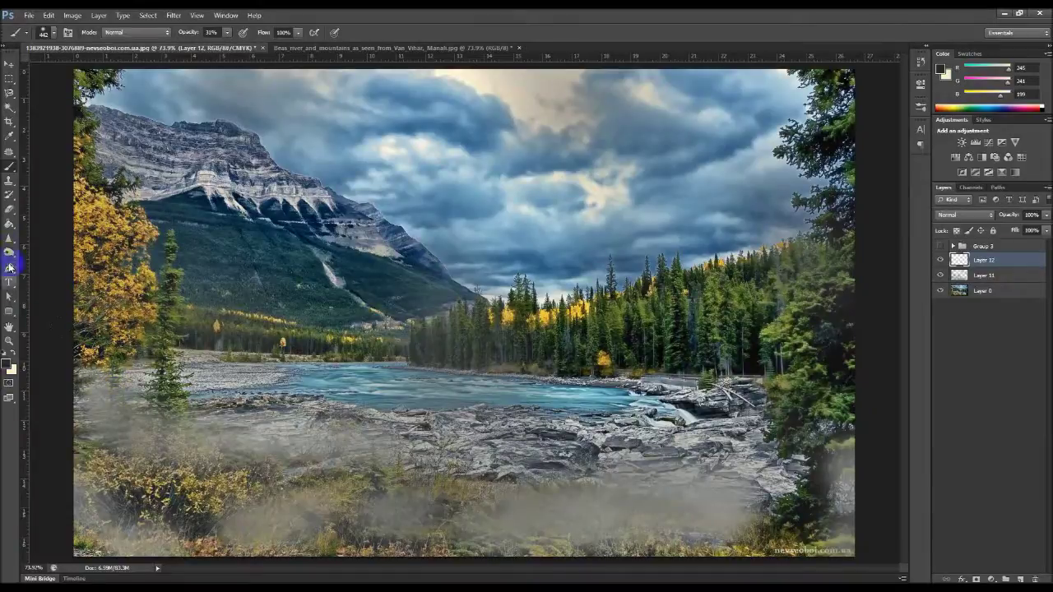
{"action": "left_click", "coordinate": [10, 225]}
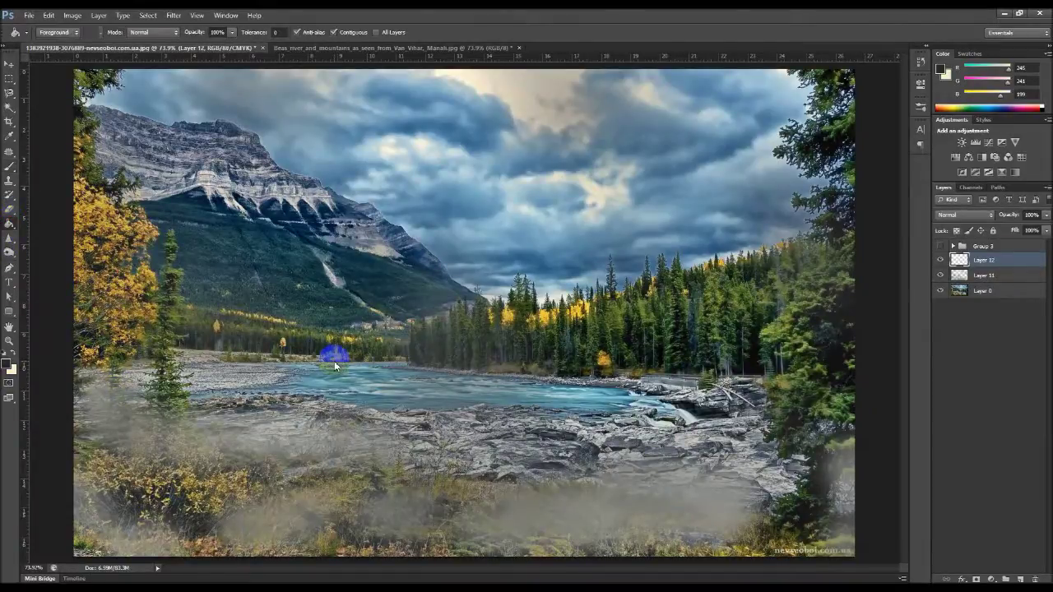
{"action": "left_click", "coordinate": [334, 360]}
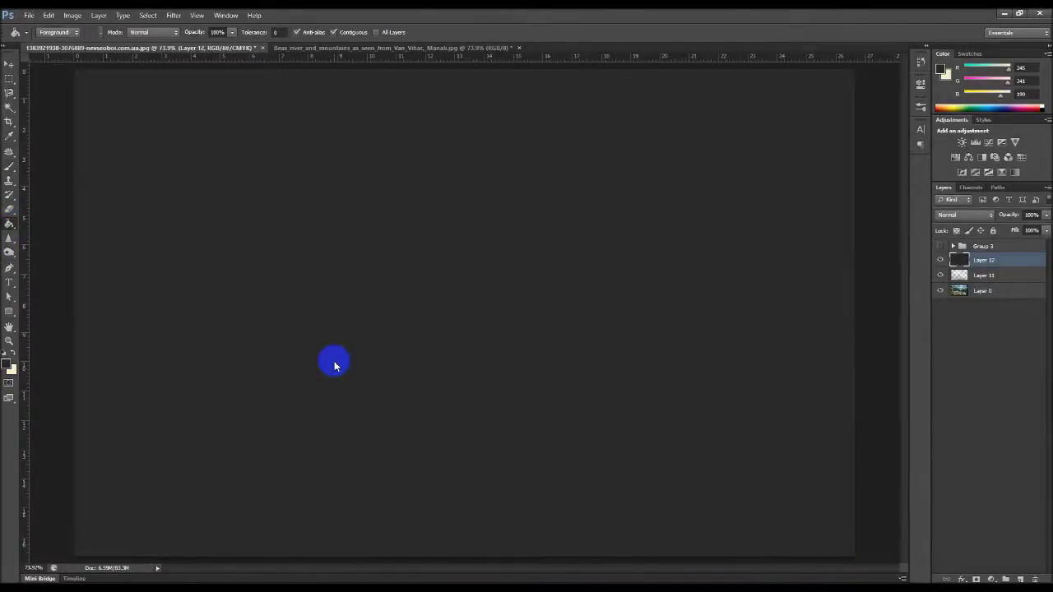
Step: Add uniform monochromatic noise to Layer 12 and soften it with a 0.9 px Gaussian Blur
{"action": "left_click", "coordinate": [175, 15]}
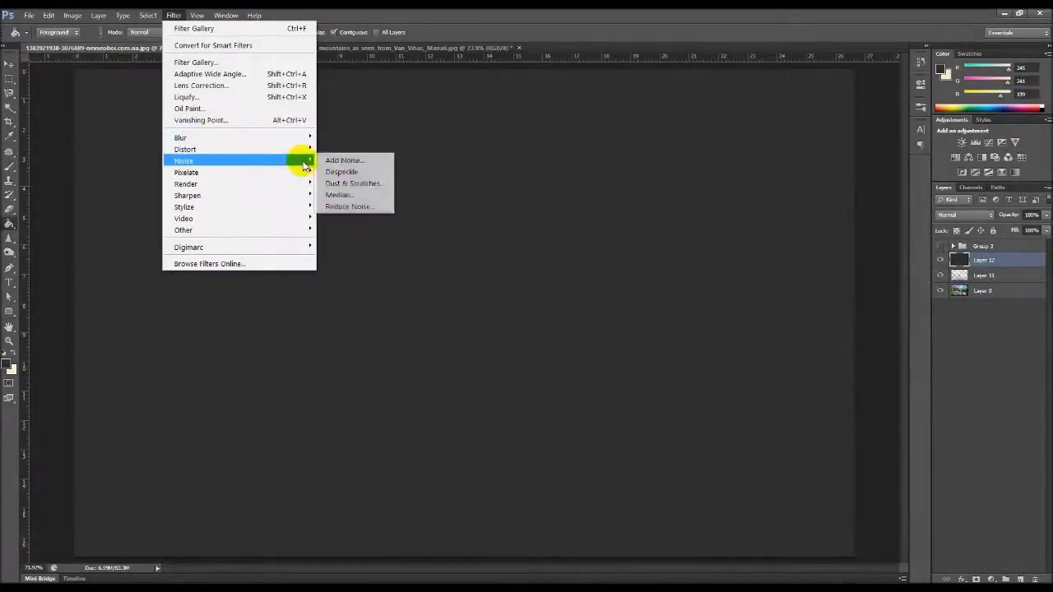
{"action": "left_click", "coordinate": [345, 161]}
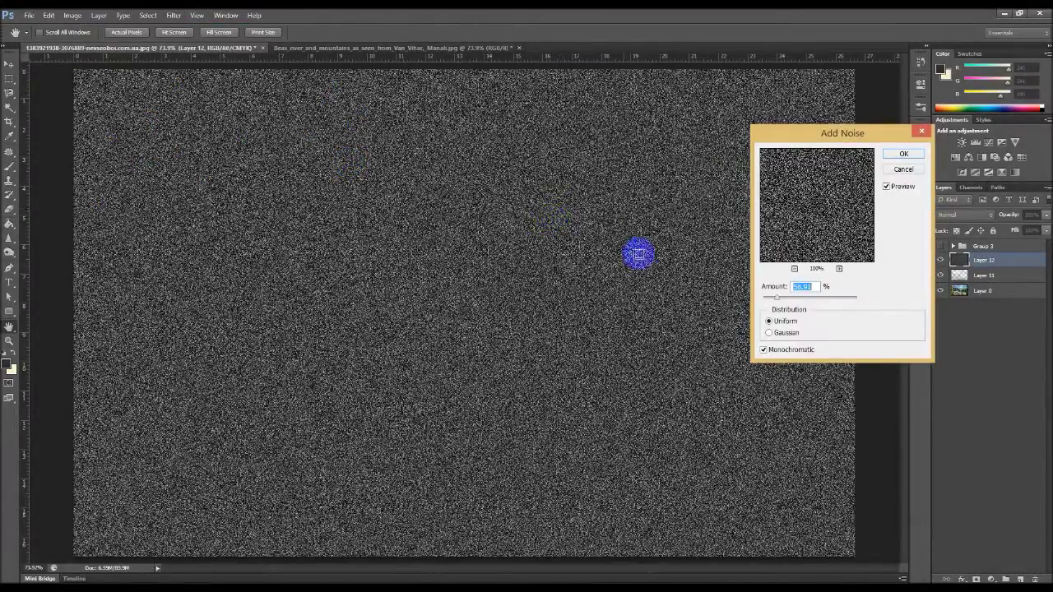
{"action": "left_click", "coordinate": [899, 154]}
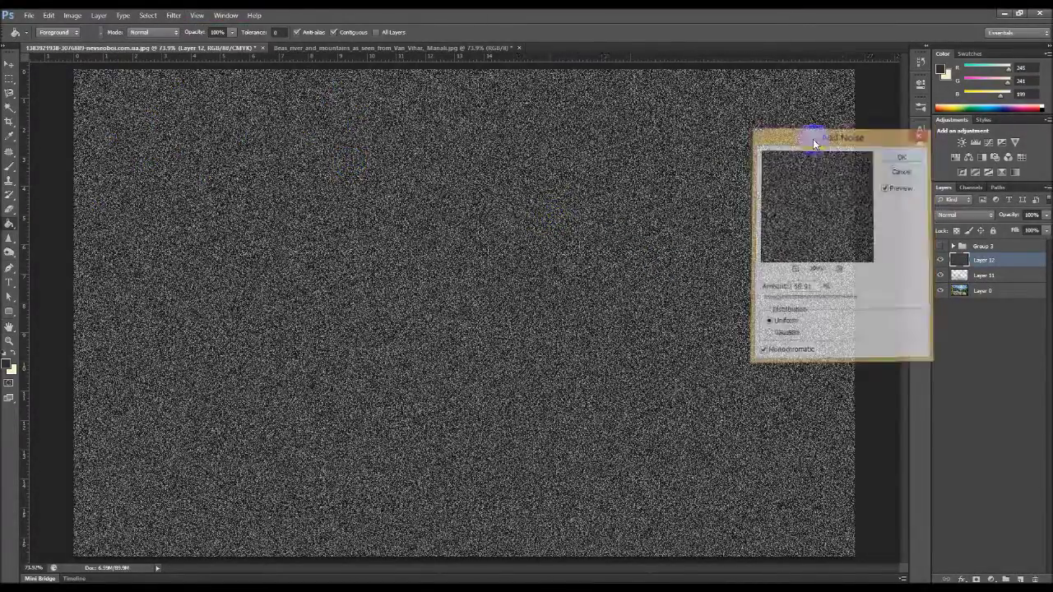
{"action": "left_click", "coordinate": [174, 16]}
{"action": "mouse_move", "coordinate": [180, 137]}
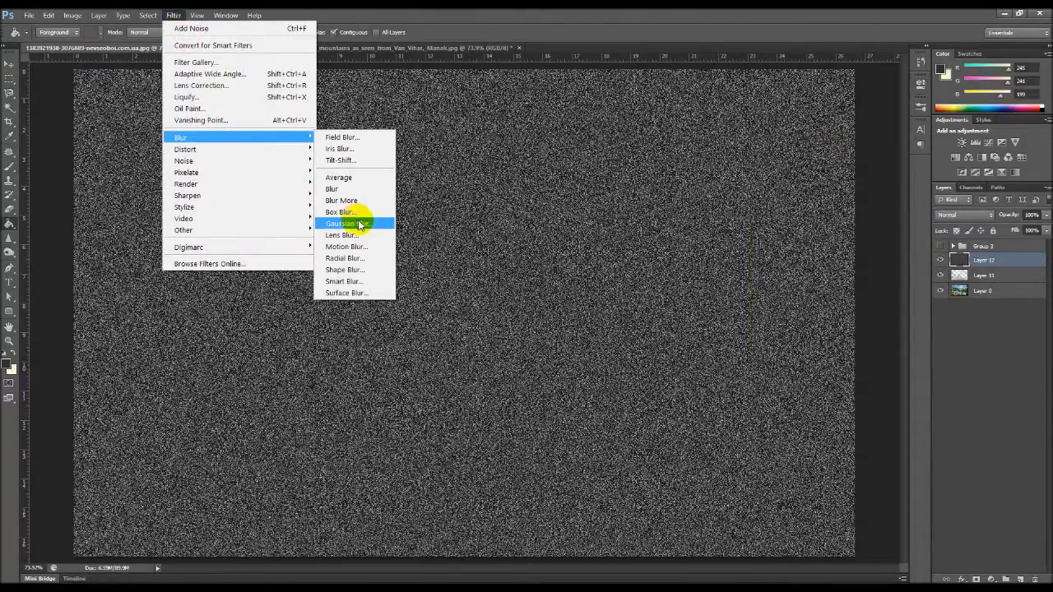
{"action": "left_click", "coordinate": [356, 223]}
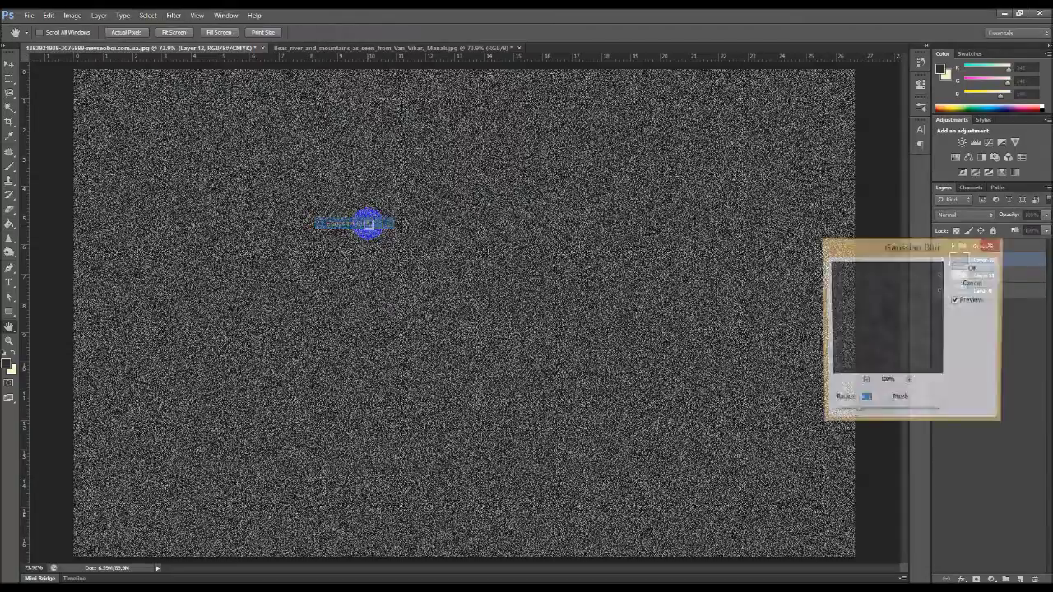
{"action": "mouse_move", "coordinate": [834, 400]}
{"action": "left_mouse_down"}
{"action": "mouse_move", "coordinate": [862, 422]}
{"action": "mouse_move", "coordinate": [838, 419]}
{"action": "left_mouse_up"}
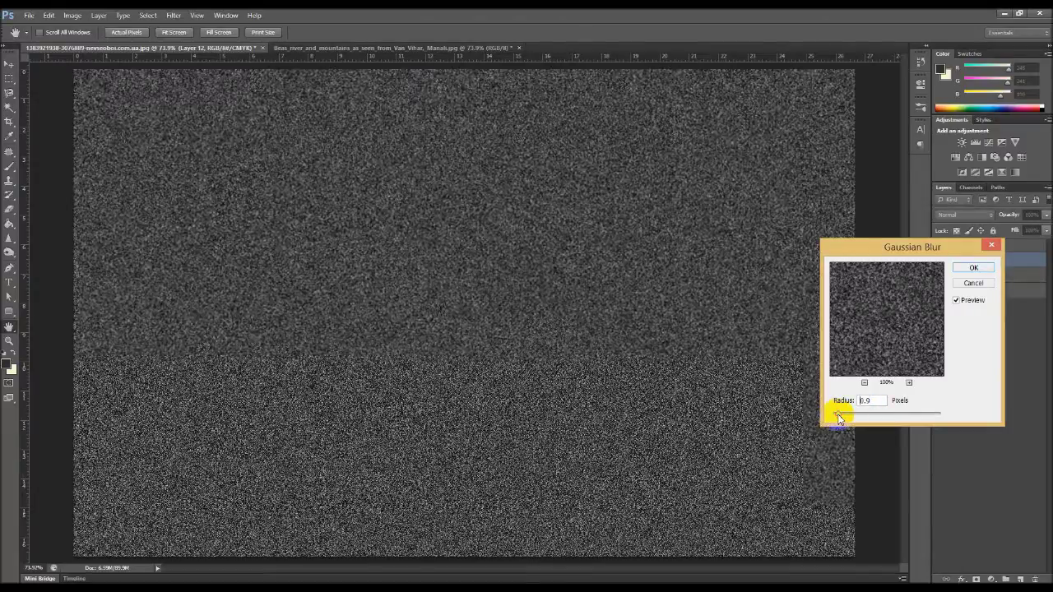
{"action": "left_click", "coordinate": [972, 269]}
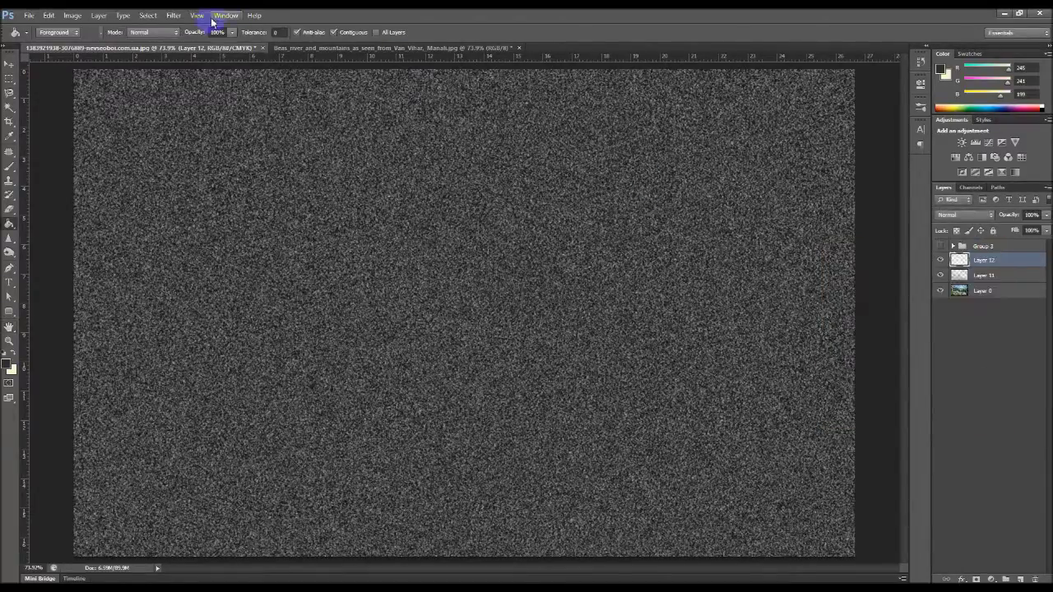
{"action": "left_click", "coordinate": [174, 15]}
{"action": "left_click", "coordinate": [195, 61]}
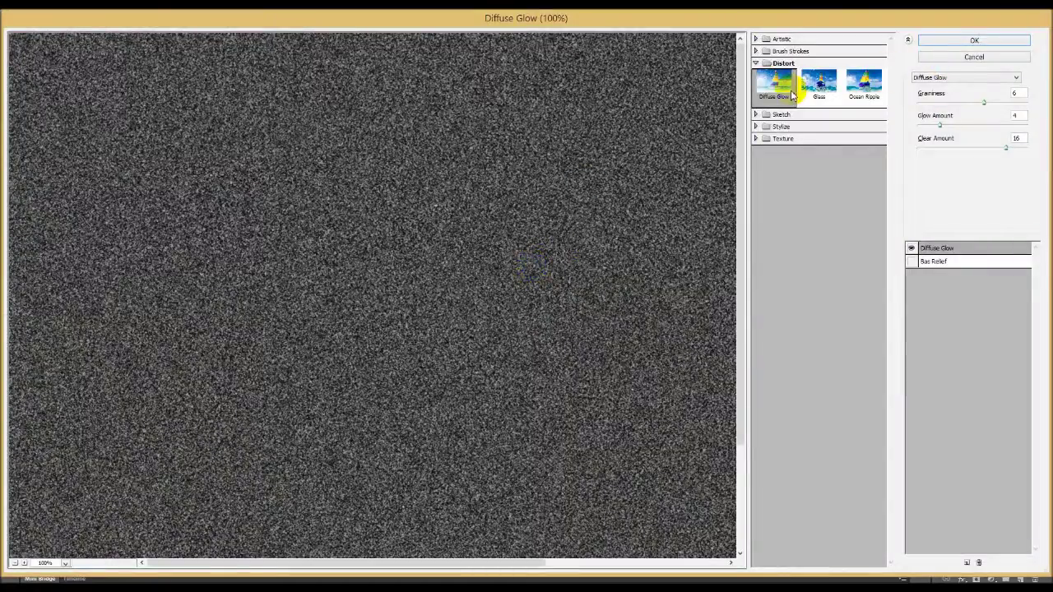
Step: Preview Ocean Ripple, Reticulation, Plaster, Note Paper, Graphic Pen and Stamp effects on the noise
{"action": "left_click", "coordinate": [866, 96]}
{"action": "left_click", "coordinate": [759, 115]}
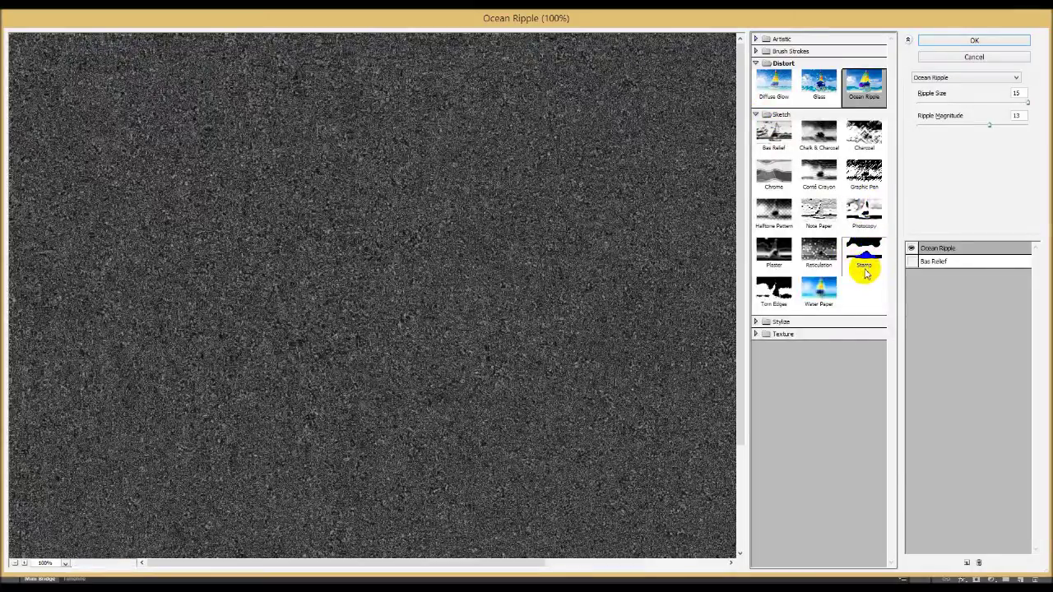
{"action": "left_click", "coordinate": [823, 253]}
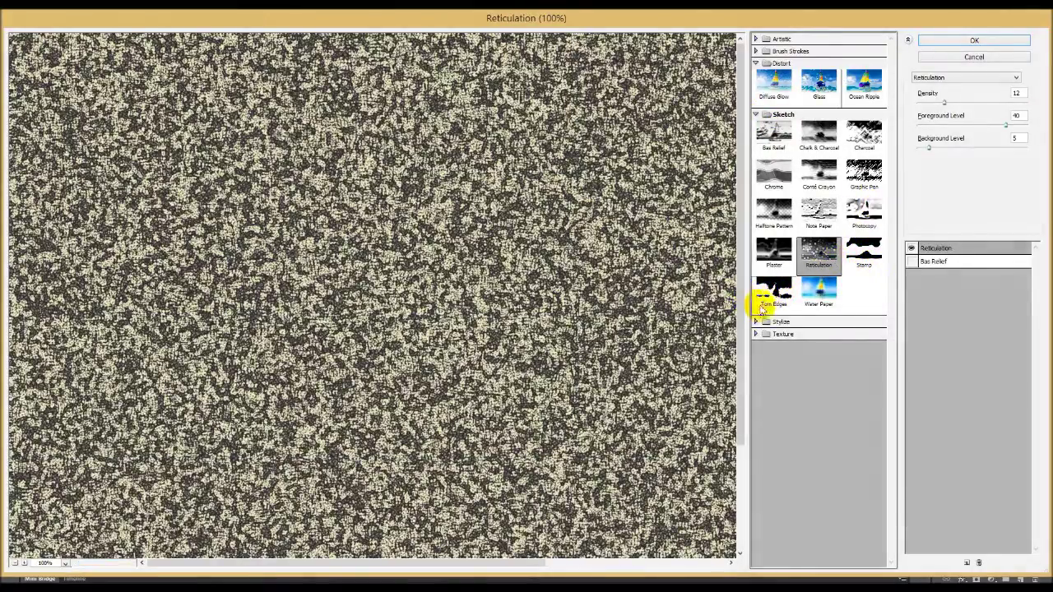
{"action": "left_click", "coordinate": [762, 323]}
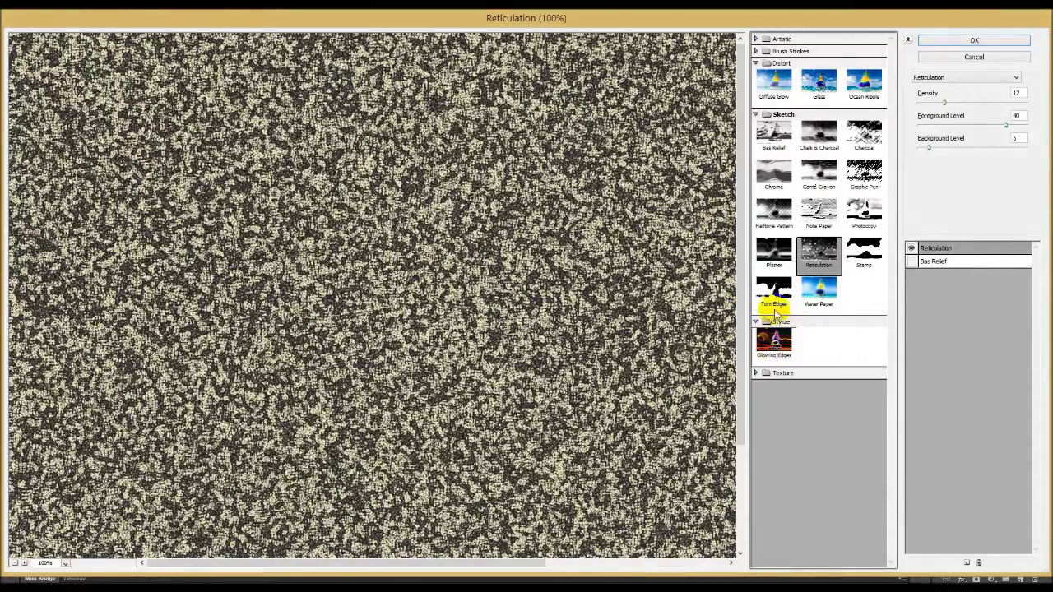
{"action": "left_click", "coordinate": [775, 255]}
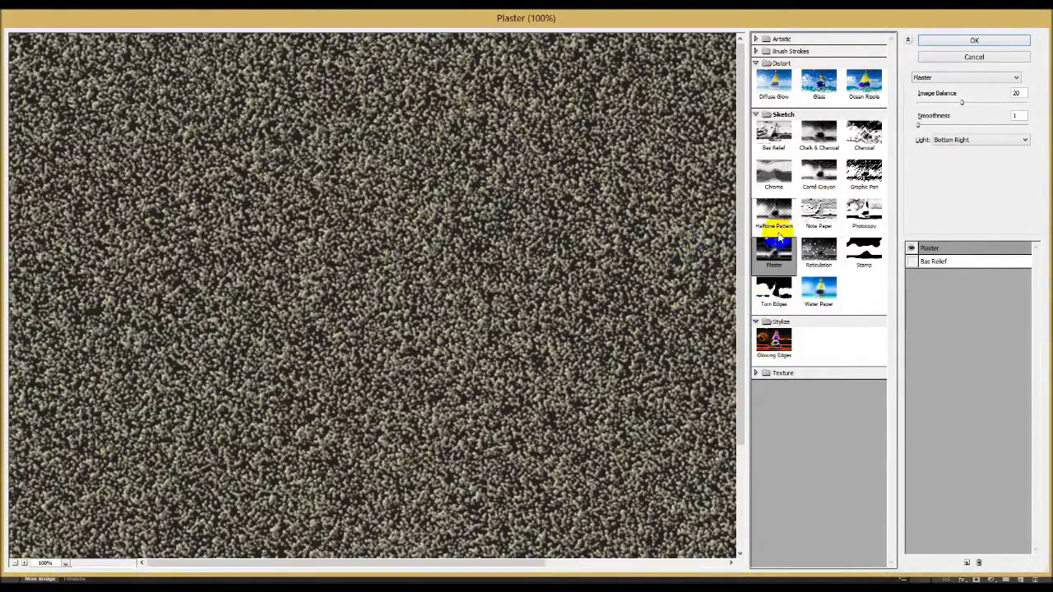
{"action": "left_click", "coordinate": [823, 245]}
{"action": "left_click", "coordinate": [818, 212]}
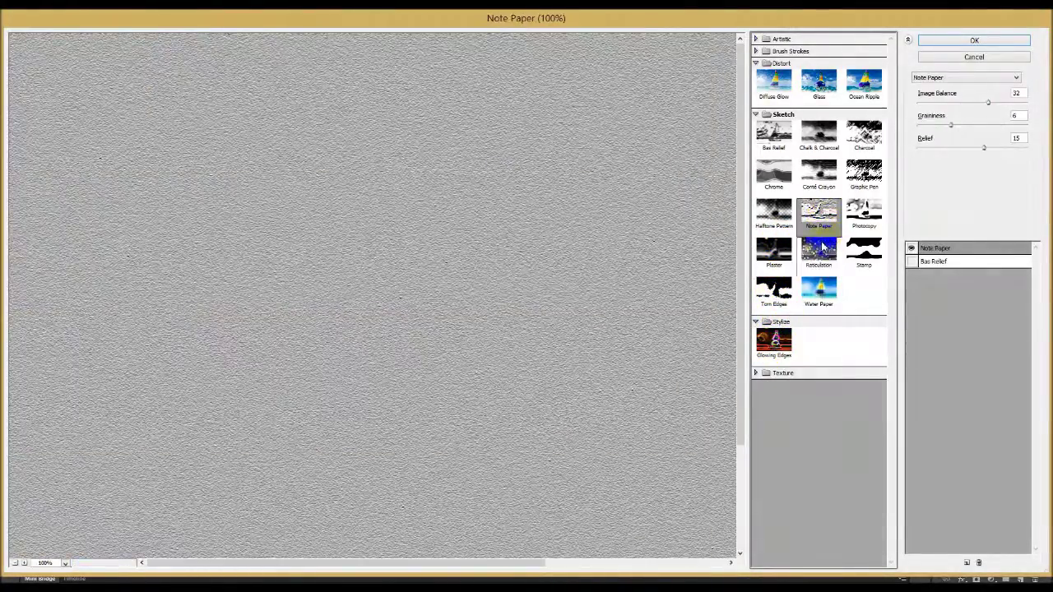
{"action": "left_click", "coordinate": [818, 249]}
{"action": "left_click", "coordinate": [851, 177]}
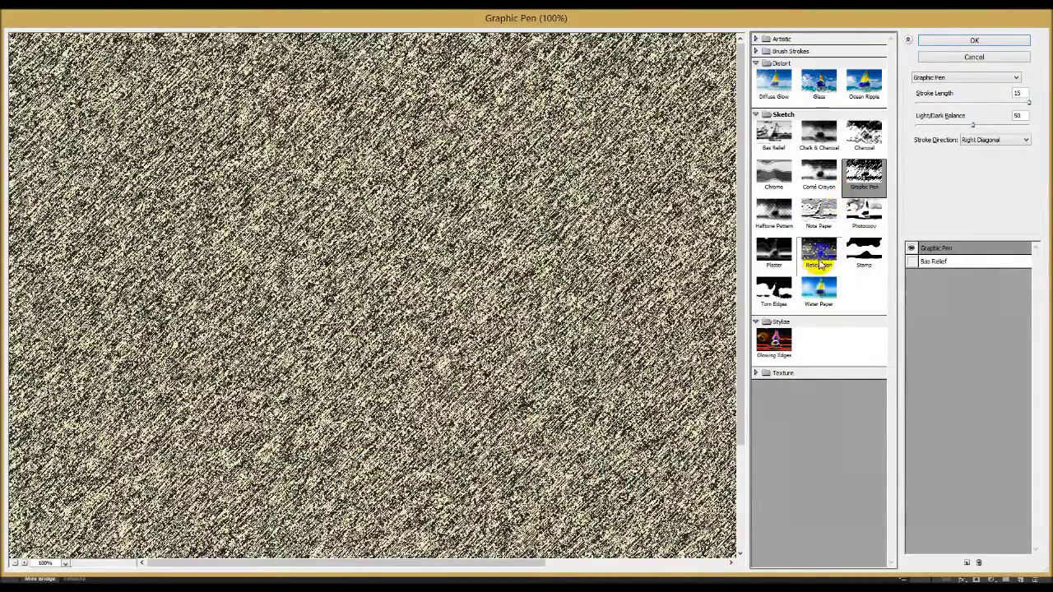
{"action": "left_click", "coordinate": [876, 255]}
{"action": "left_click", "coordinate": [769, 51]}
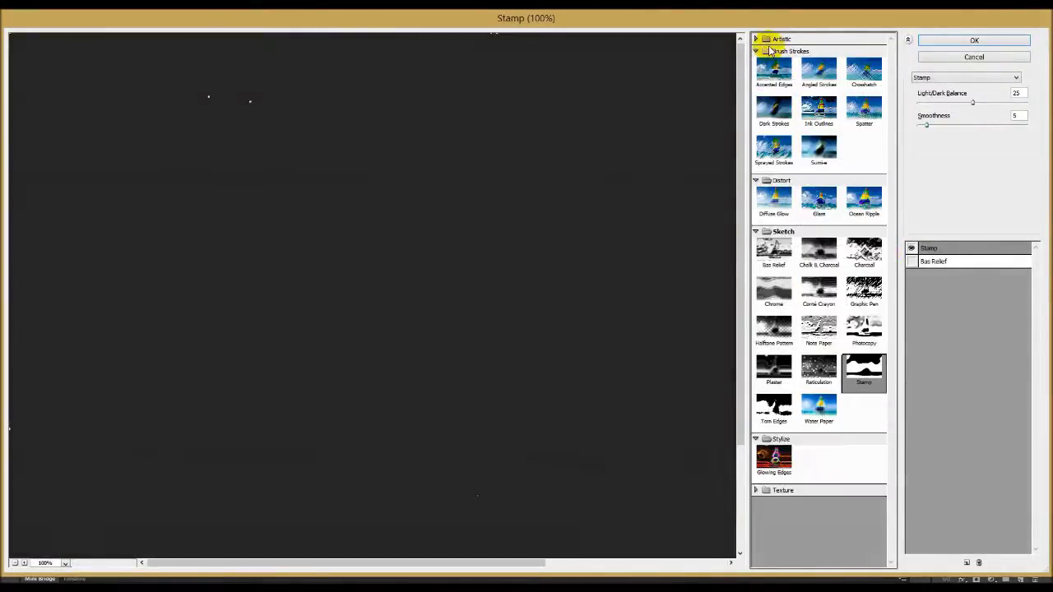
{"action": "left_click", "coordinate": [756, 38]}
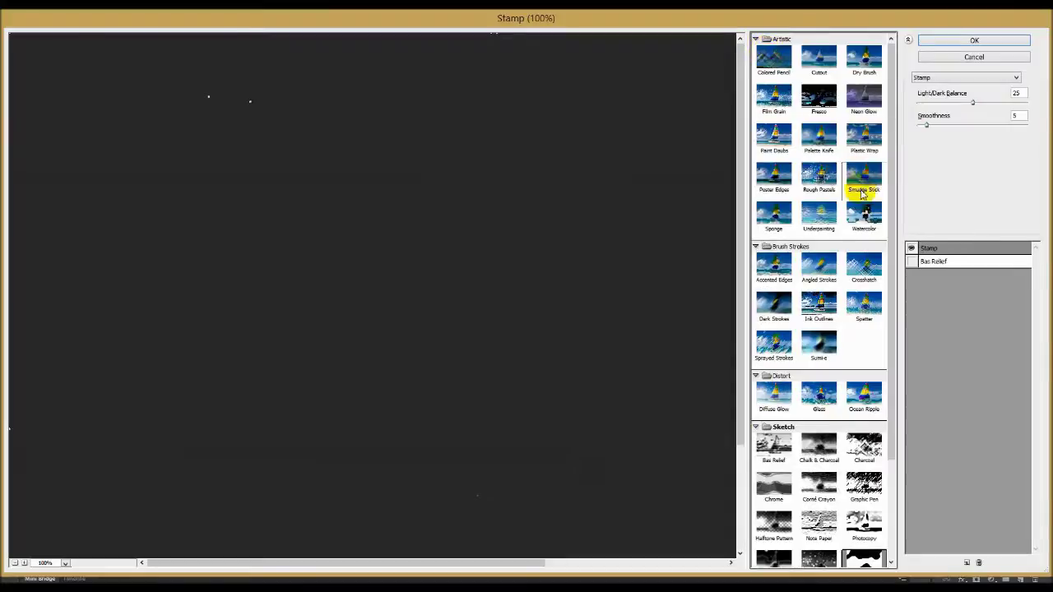
{"action": "scroll", "coordinate": [834, 404], "scroll_direction": "down", "scroll_amount": 3}
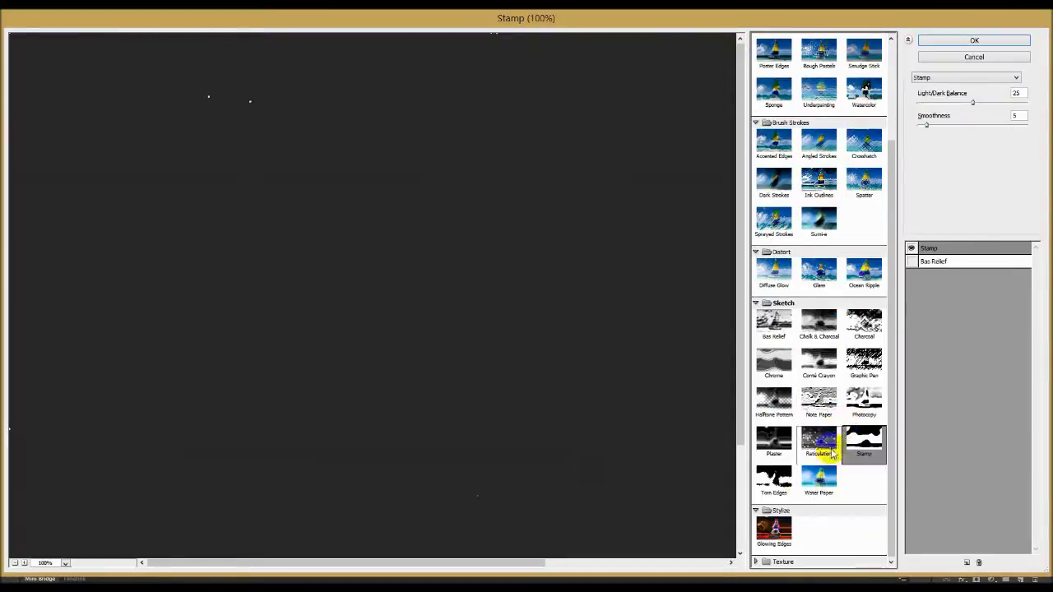
{"action": "left_click", "coordinate": [771, 562]}
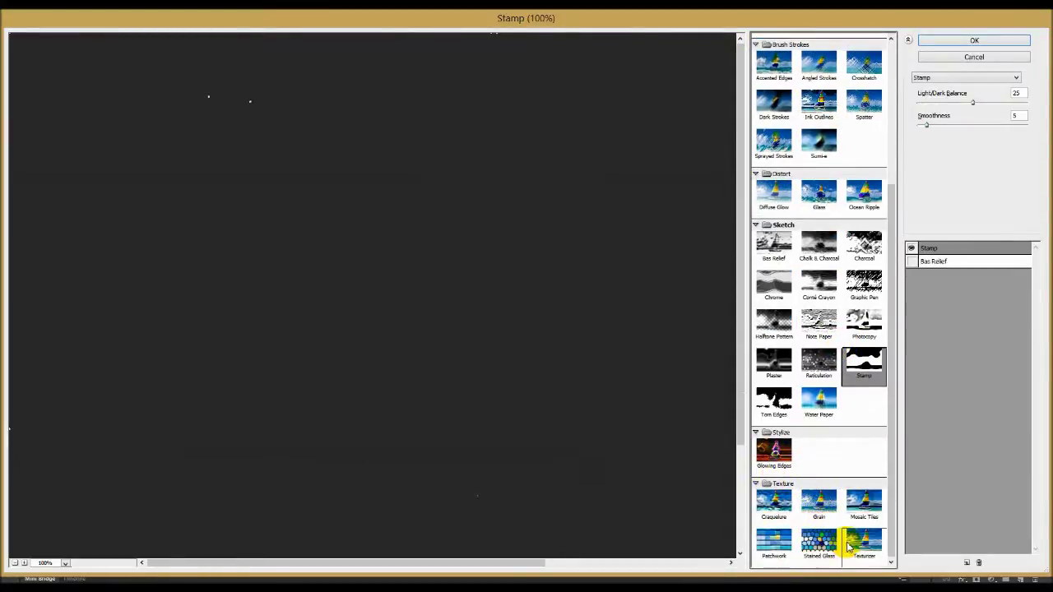
{"action": "scroll", "coordinate": [851, 489], "scroll_direction": "up", "scroll_amount": 1}
{"action": "scroll", "coordinate": [872, 411], "scroll_direction": "up", "scroll_amount": 1}
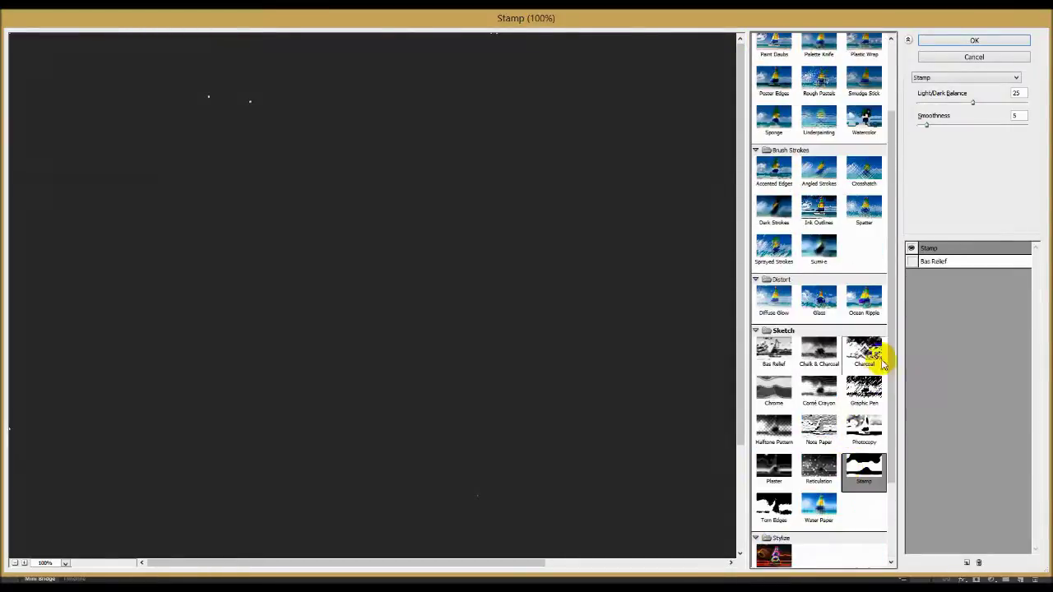
Step: Try the Spatter filter and compare it against Reticulation, Note Paper and Watercolor
{"action": "left_click", "coordinate": [870, 212]}
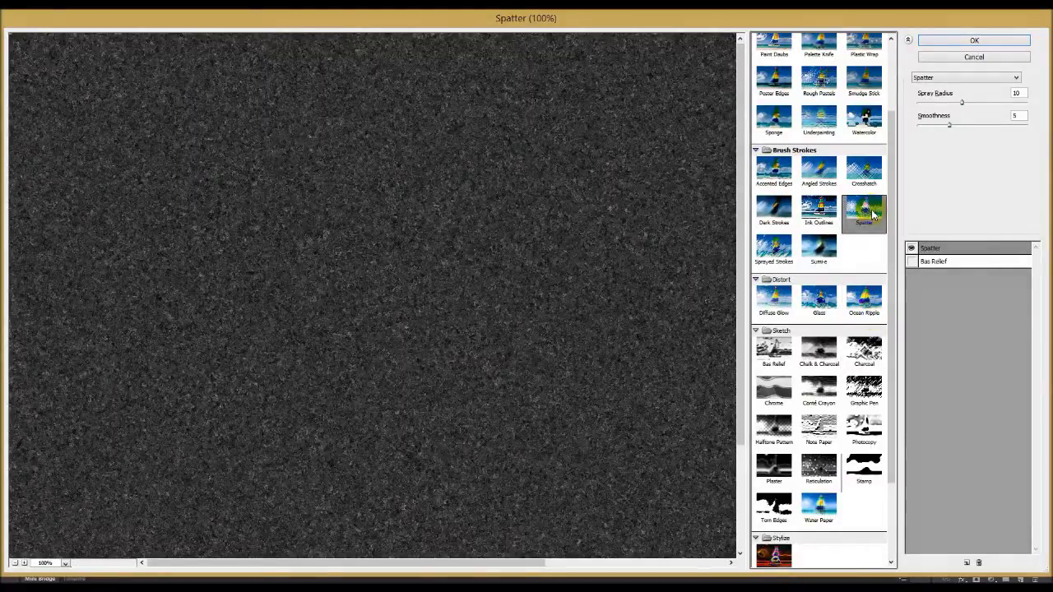
{"action": "left_click", "coordinate": [994, 126]}
{"action": "left_click_drag", "start_coordinate": [994, 127], "coordinate": [1013, 124]}
{"action": "left_click", "coordinate": [993, 103]}
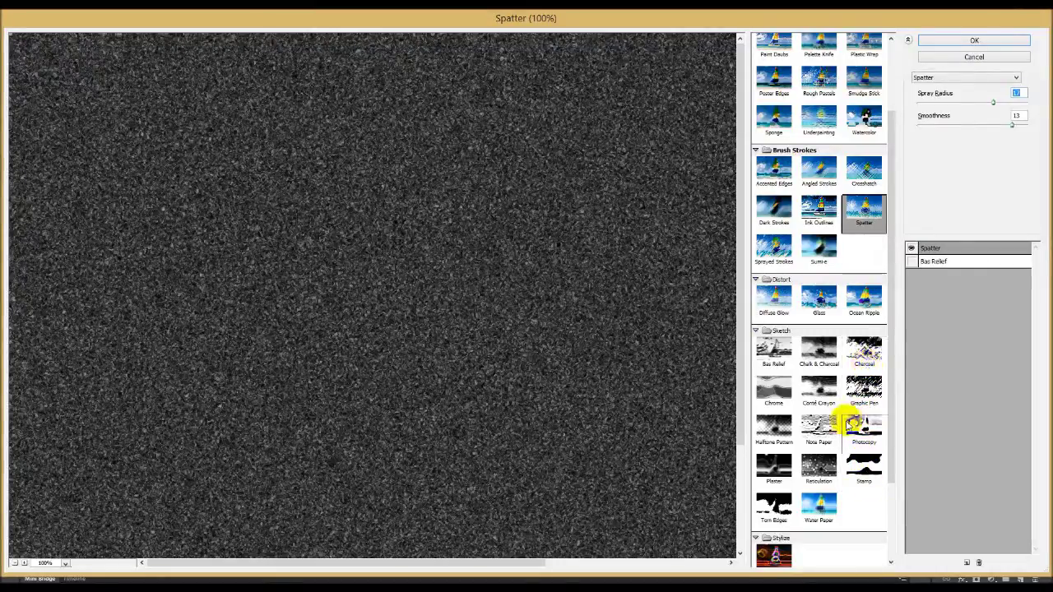
{"action": "left_click", "coordinate": [818, 466]}
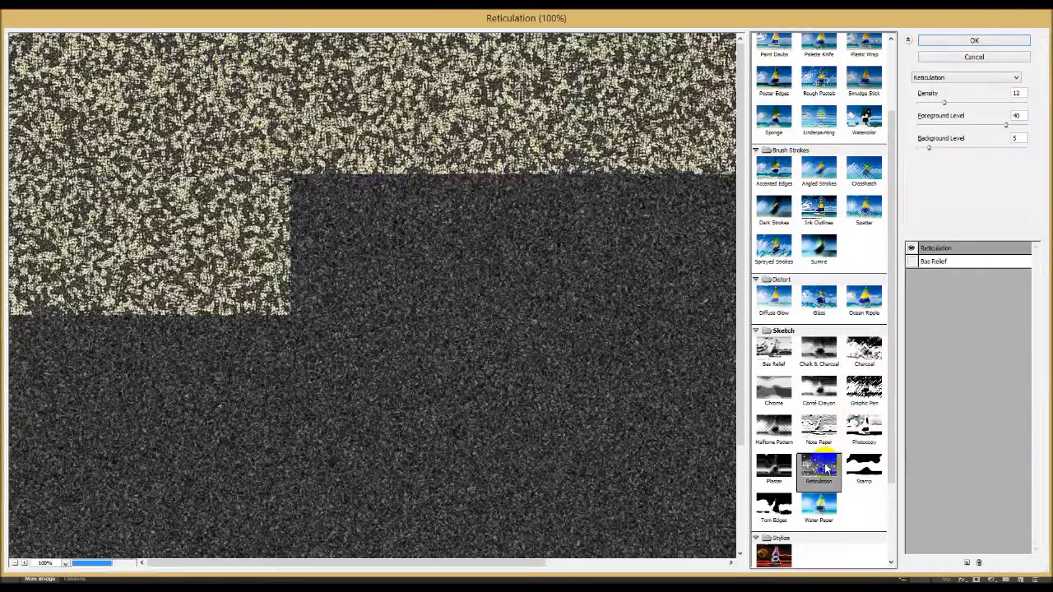
{"action": "left_click", "coordinate": [864, 209]}
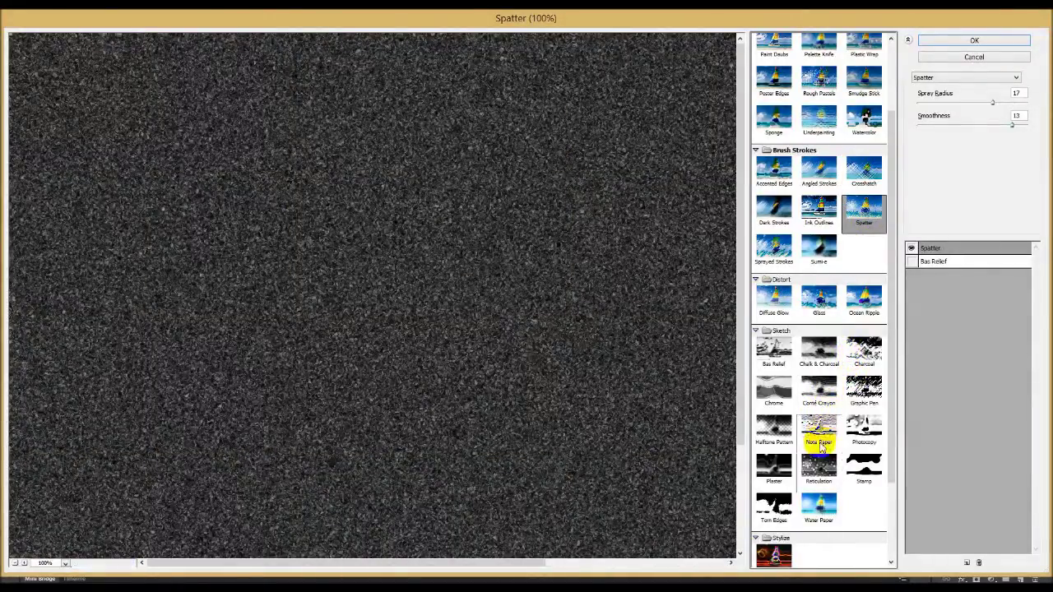
{"action": "left_click", "coordinate": [861, 429]}
{"action": "left_click", "coordinate": [818, 428]}
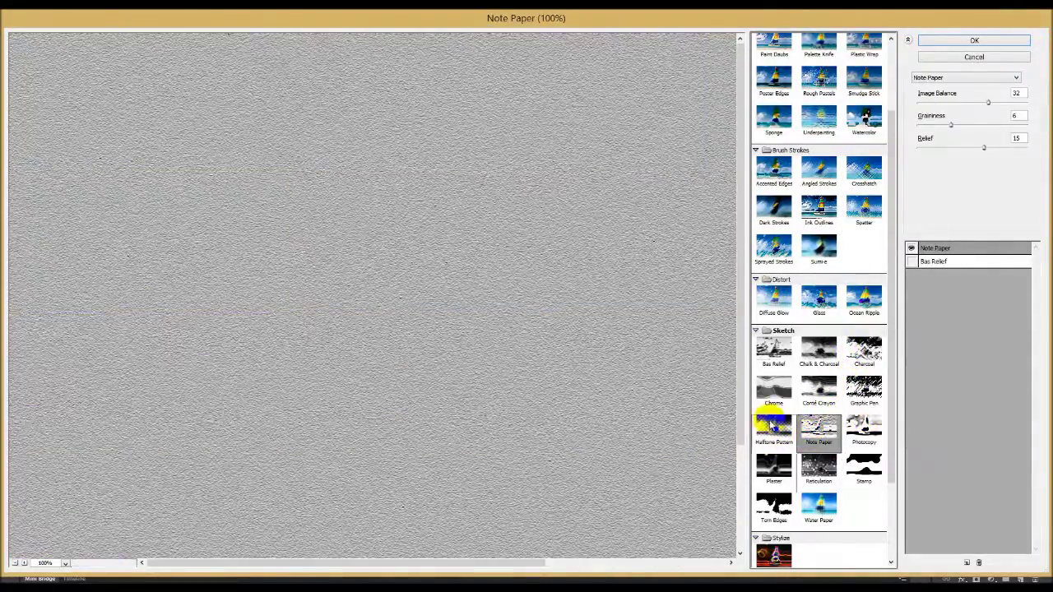
{"action": "left_click", "coordinate": [765, 330]}
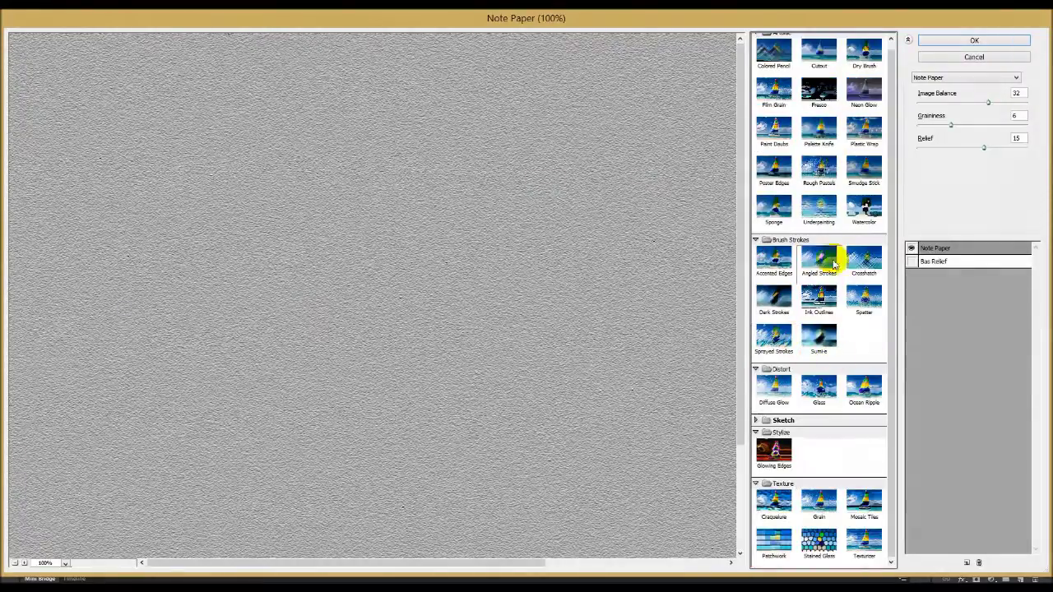
{"action": "left_click", "coordinate": [865, 207]}
{"action": "left_click", "coordinate": [864, 297]}
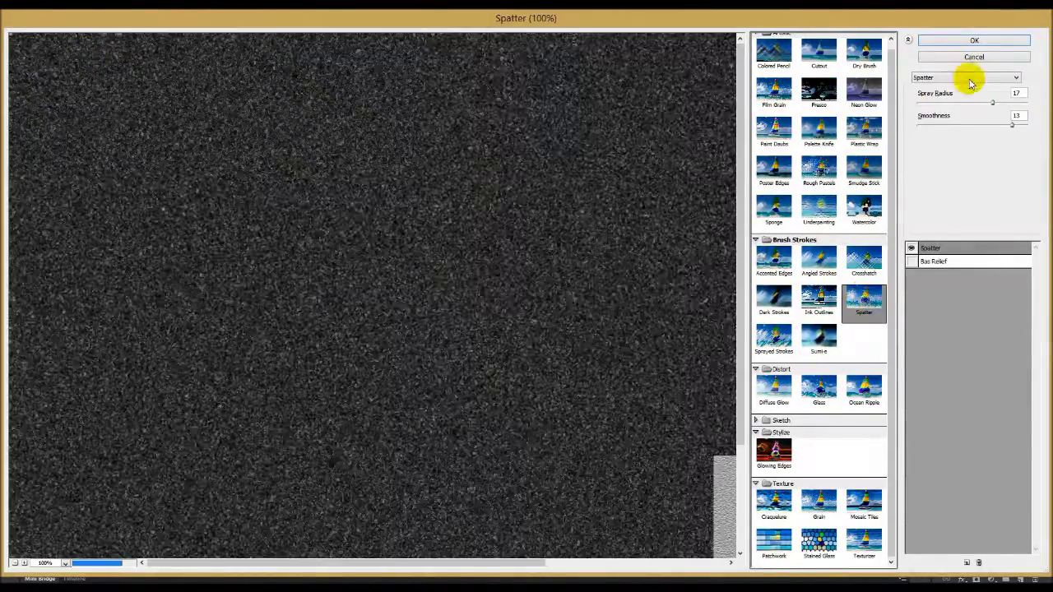
Step: Apply Spatter with Spray Radius 25 and maximum Smoothness
{"action": "left_click_drag", "start_coordinate": [992, 102], "coordinate": [1029, 107]}
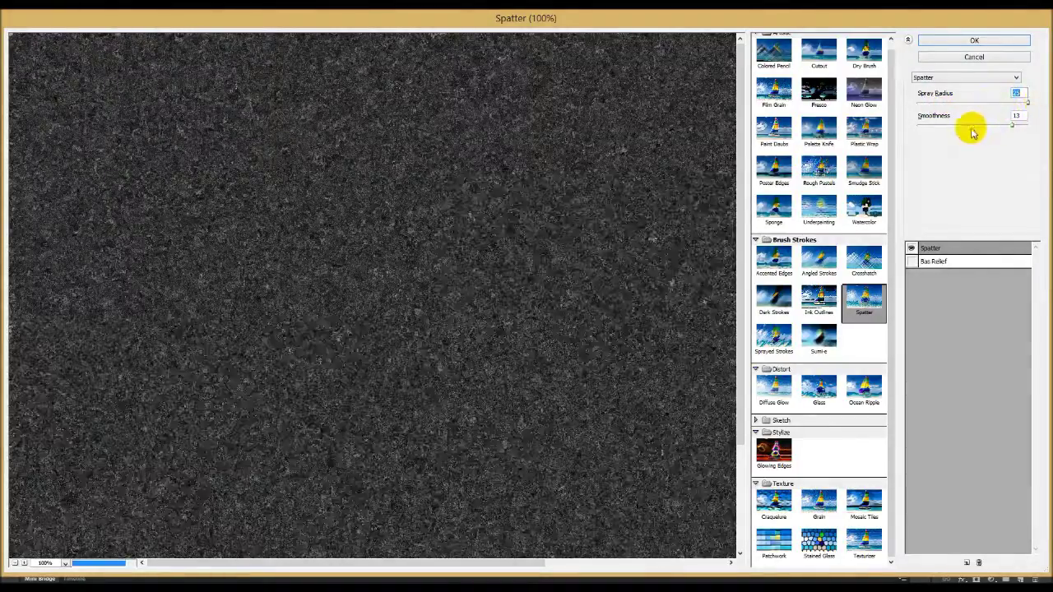
{"action": "left_click_drag", "start_coordinate": [980, 125], "coordinate": [1036, 120]}
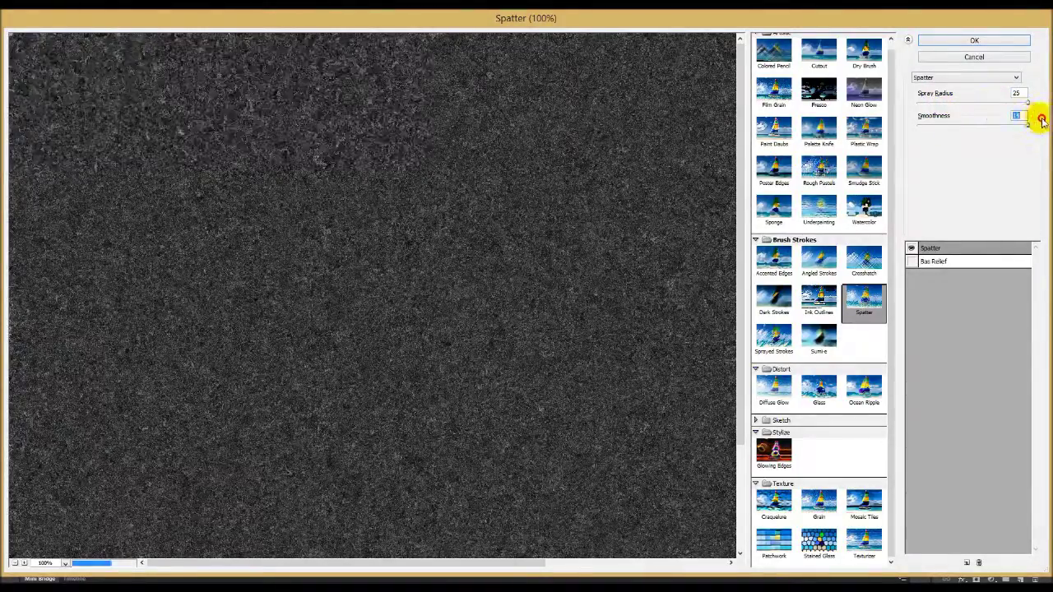
{"action": "left_click", "coordinate": [974, 40]}
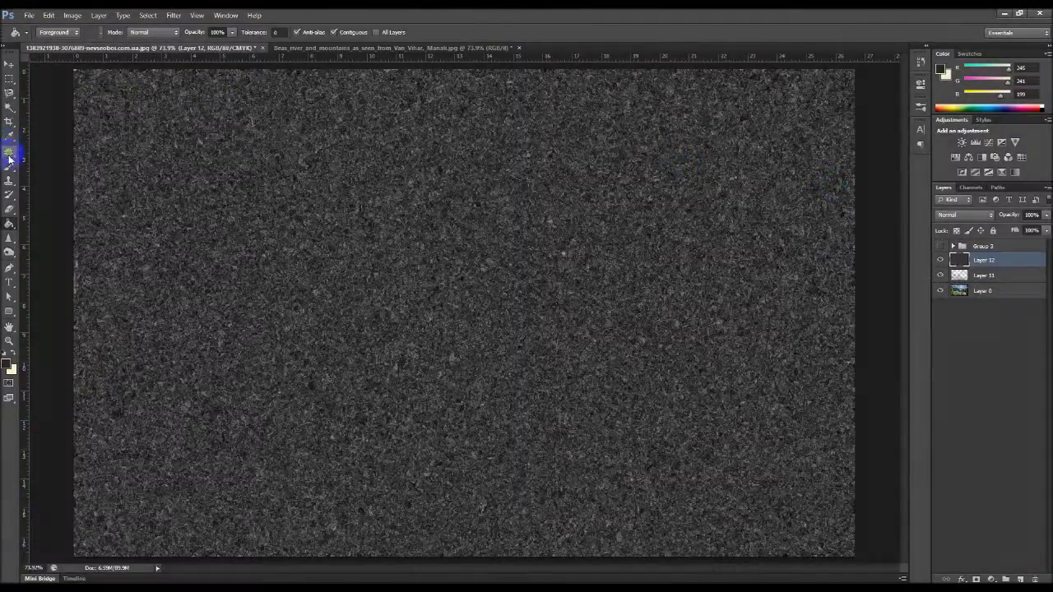
Step: Erase the grain at the edges to reveal sky, mountain, foliage, fog and right-side forest
{"action": "left_click", "coordinate": [8, 211]}
{"action": "mouse_move", "coordinate": [109, 81]}
{"action": "left_mouse_down"}
{"action": "mouse_move", "coordinate": [108, 132]}
{"action": "mouse_move", "coordinate": [862, 121]}
{"action": "left_mouse_up"}
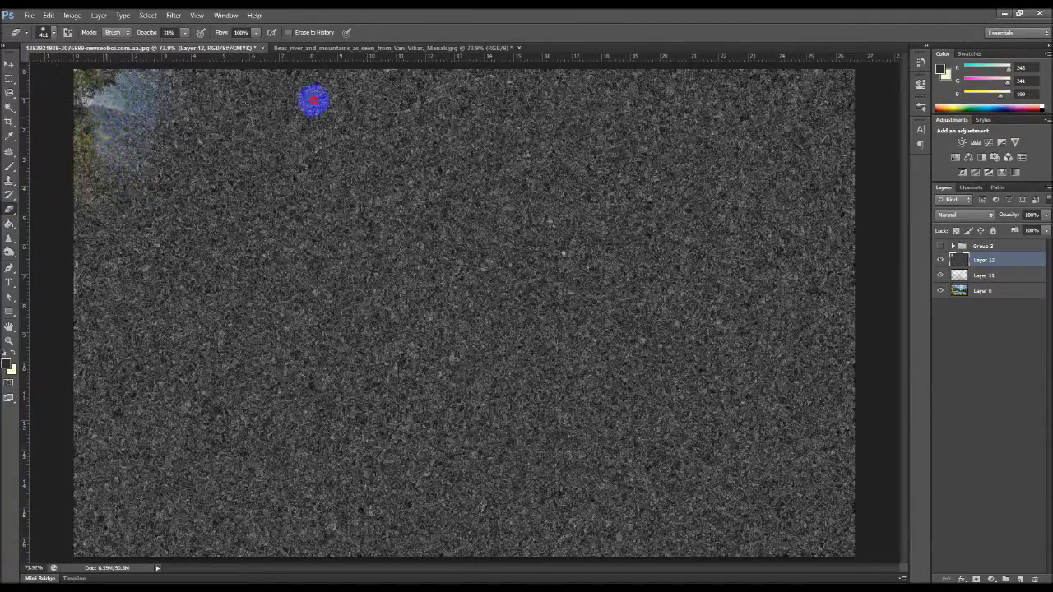
{"action": "mouse_move", "coordinate": [503, 99]}
{"action": "left_mouse_down"}
{"action": "mouse_move", "coordinate": [75, 188]}
{"action": "mouse_move", "coordinate": [89, 287]}
{"action": "mouse_move", "coordinate": [154, 436]}
{"action": "mouse_move", "coordinate": [315, 496]}
{"action": "mouse_move", "coordinate": [656, 517]}
{"action": "mouse_move", "coordinate": [921, 482]}
{"action": "left_mouse_up"}
{"action": "mouse_move", "coordinate": [478, 558]}
{"action": "left_mouse_down"}
{"action": "mouse_move", "coordinate": [141, 535]}
{"action": "mouse_move", "coordinate": [77, 521]}
{"action": "left_mouse_up"}
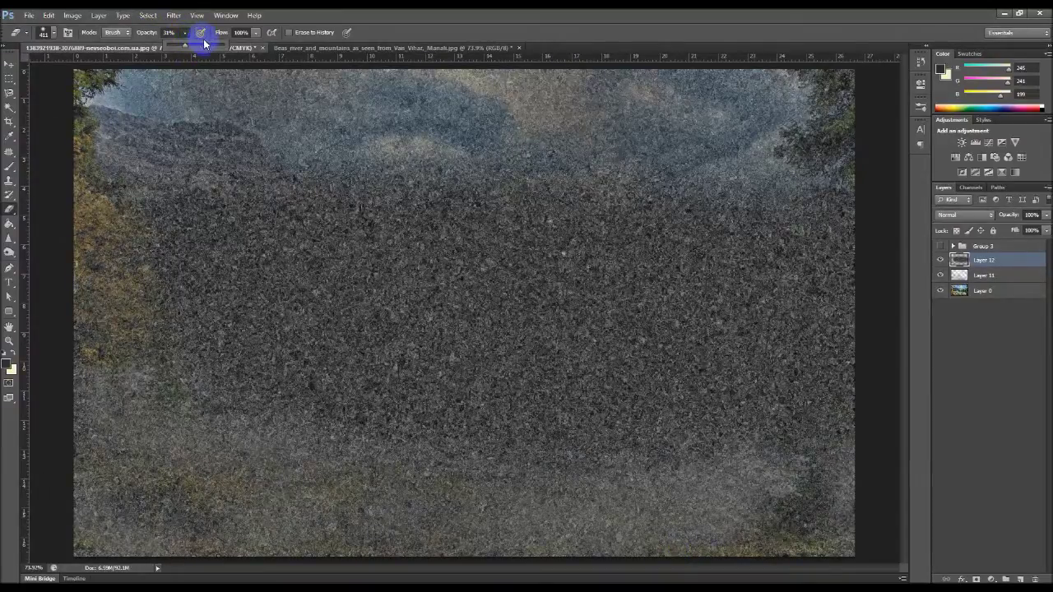
{"action": "mouse_move", "coordinate": [96, 120]}
{"action": "left_mouse_down"}
{"action": "mouse_move", "coordinate": [453, 106]}
{"action": "mouse_move", "coordinate": [912, 129]}
{"action": "mouse_move", "coordinate": [82, 99]}
{"action": "left_mouse_up"}
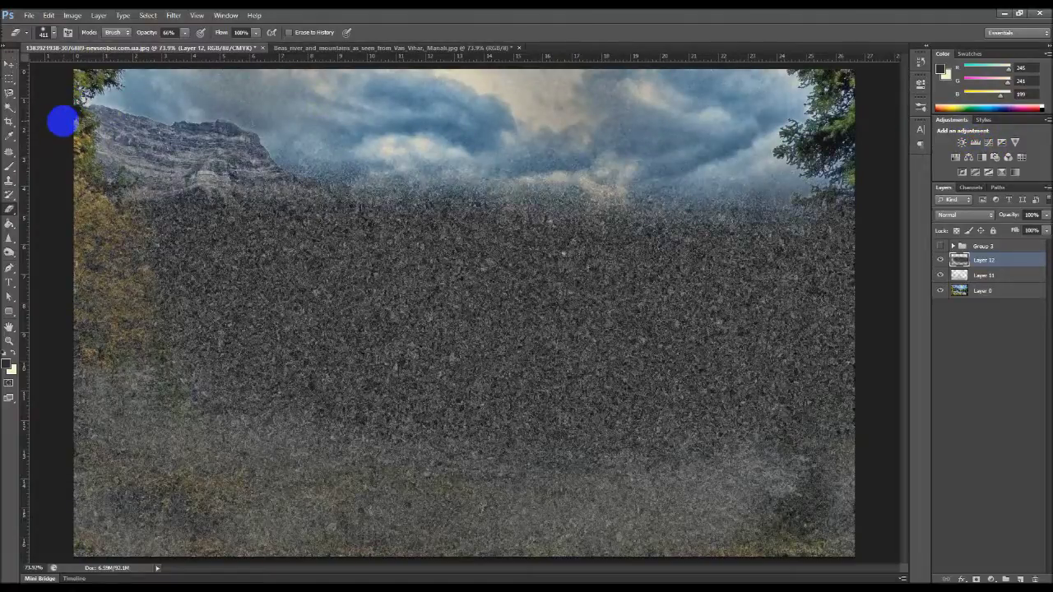
{"action": "mouse_move", "coordinate": [866, 528]}
{"action": "left_mouse_down"}
{"action": "mouse_move", "coordinate": [284, 547]}
{"action": "mouse_move", "coordinate": [75, 482]}
{"action": "mouse_move", "coordinate": [87, 235]}
{"action": "mouse_move", "coordinate": [153, 176]}
{"action": "mouse_move", "coordinate": [254, 170]}
{"action": "mouse_move", "coordinate": [94, 271]}
{"action": "mouse_move", "coordinate": [124, 277]}
{"action": "mouse_move", "coordinate": [124, 398]}
{"action": "left_mouse_up"}
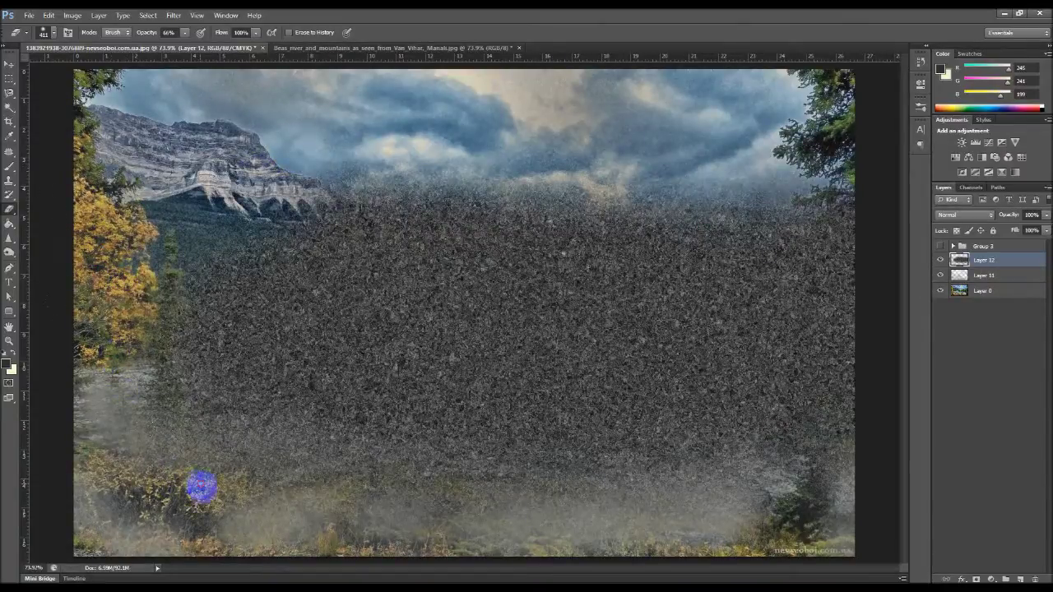
{"action": "left_click_drag", "start_coordinate": [202, 487], "coordinate": [101, 417]}
{"action": "mouse_move", "coordinate": [248, 518]}
{"action": "left_mouse_down"}
{"action": "mouse_move", "coordinate": [952, 564]}
{"action": "mouse_move", "coordinate": [1001, 430]}
{"action": "mouse_move", "coordinate": [803, 244]}
{"action": "mouse_move", "coordinate": [458, 182]}
{"action": "mouse_move", "coordinate": [200, 169]}
{"action": "left_mouse_up"}
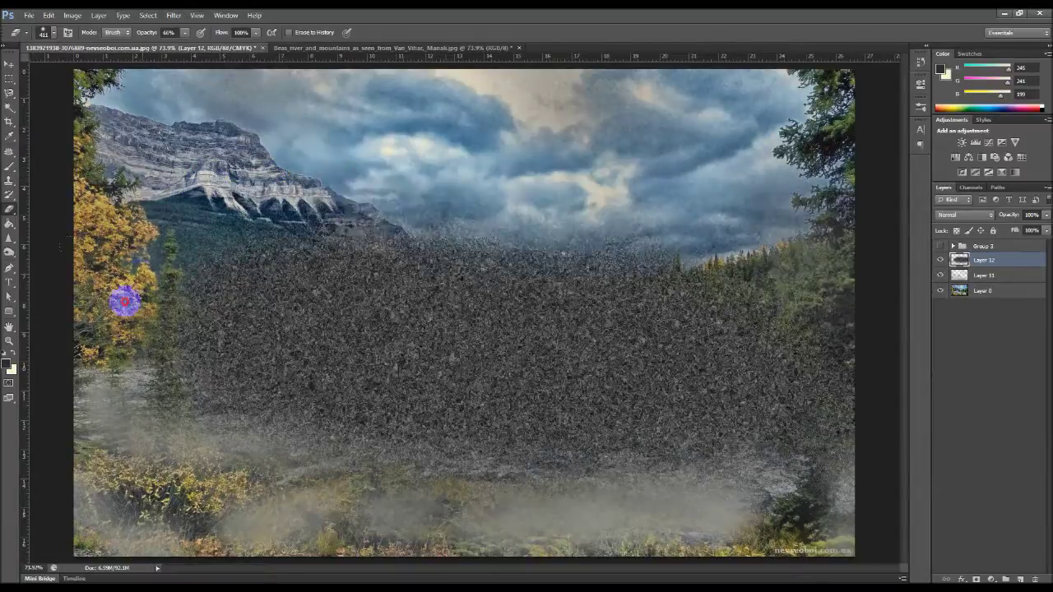
{"action": "mouse_move", "coordinate": [866, 463]}
{"action": "left_mouse_down"}
{"action": "mouse_move", "coordinate": [818, 437]}
{"action": "mouse_move", "coordinate": [825, 425]}
{"action": "mouse_move", "coordinate": [501, 535]}
{"action": "left_mouse_up"}
{"action": "left_click", "coordinate": [949, 562]}
Step: Free-transform the grainy layer smaller and move it over the river centre
{"action": "left_click", "coordinate": [11, 65]}
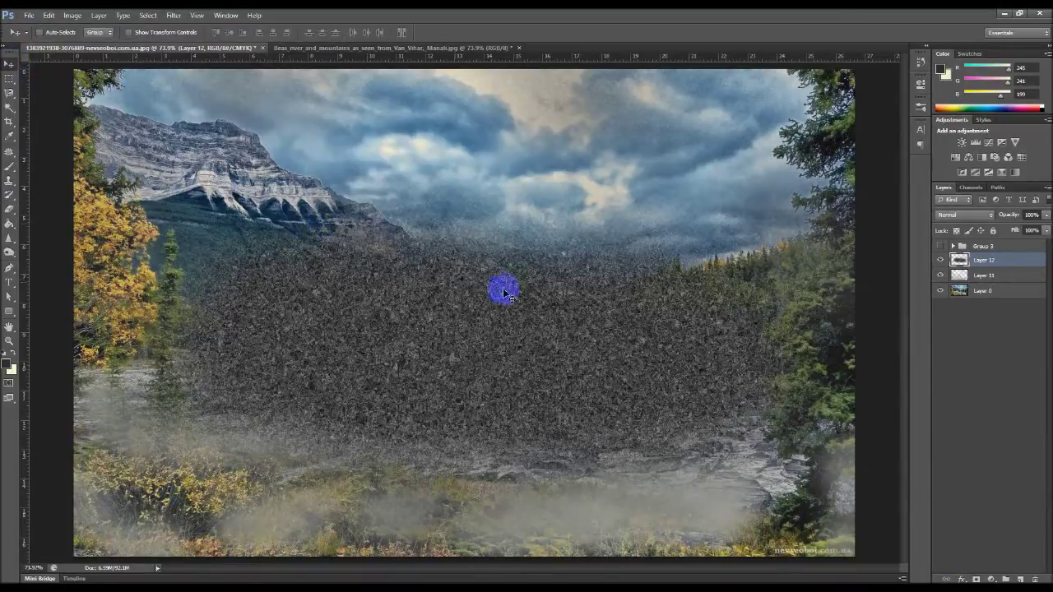
{"action": "key", "text": "ctrl+t"}
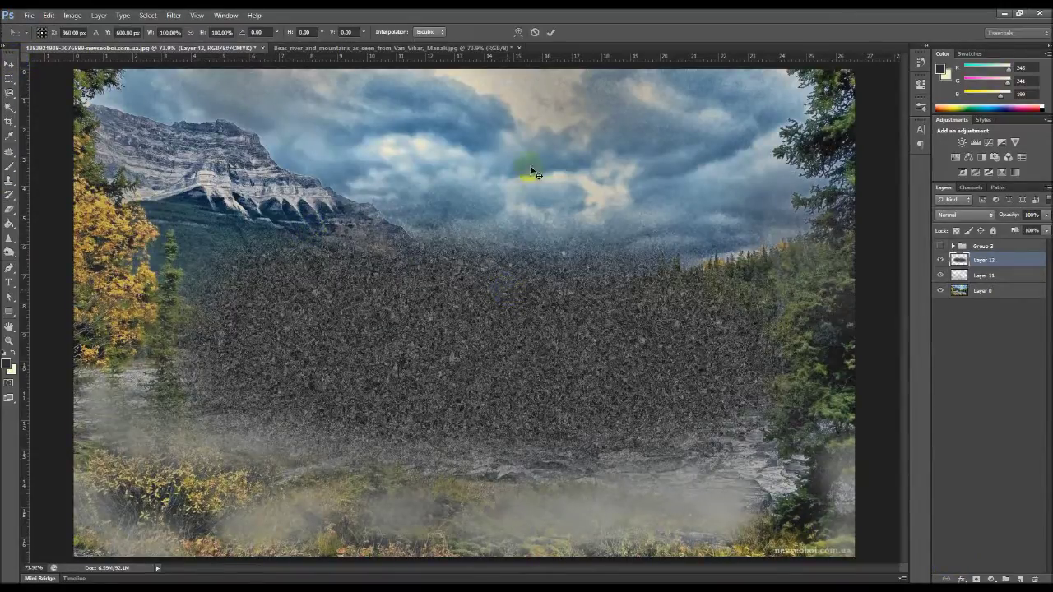
{"action": "left_click_drag", "start_coordinate": [463, 69], "coordinate": [460, 219]}
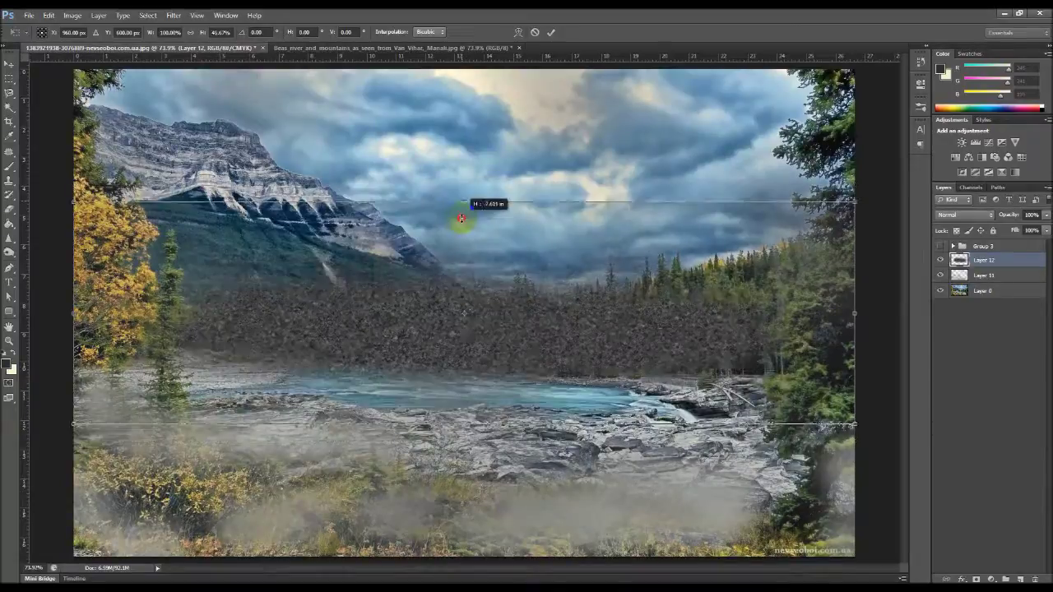
{"action": "left_click_drag", "start_coordinate": [856, 406], "coordinate": [571, 468]}
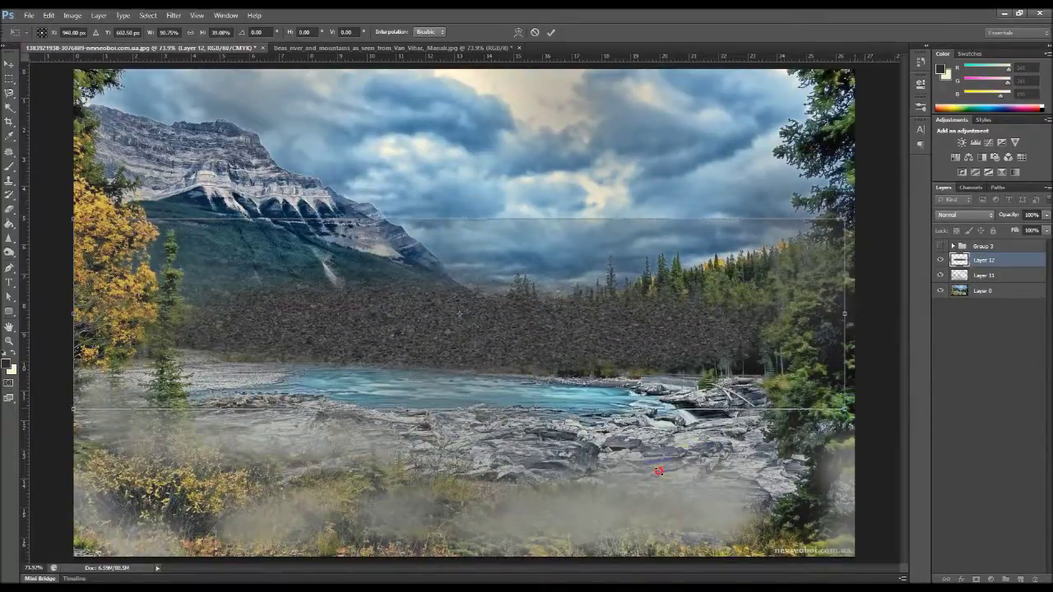
{"action": "key", "text": "Return"}
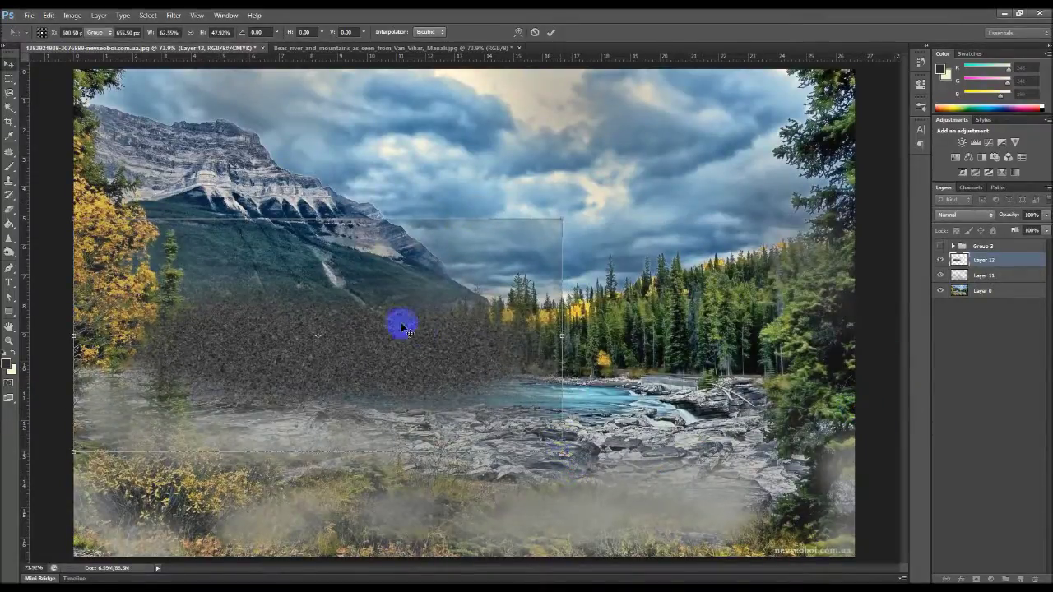
{"action": "left_click_drag", "start_coordinate": [395, 345], "coordinate": [565, 383]}
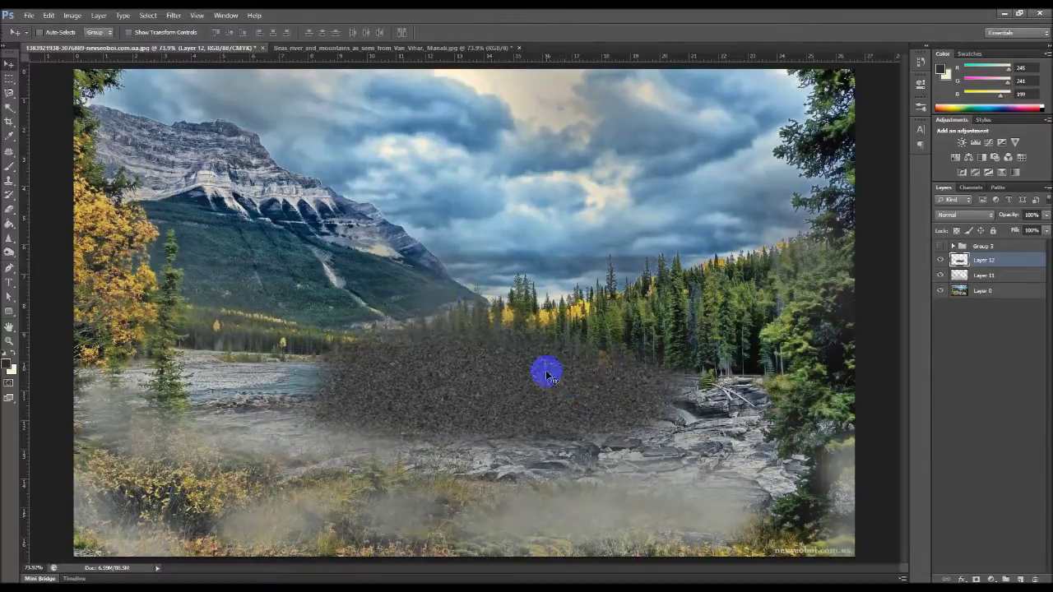
Step: Delete the stray pixels around the patch with the Magic Wand
{"action": "left_click", "coordinate": [11, 110]}
{"action": "left_click", "coordinate": [454, 389]}
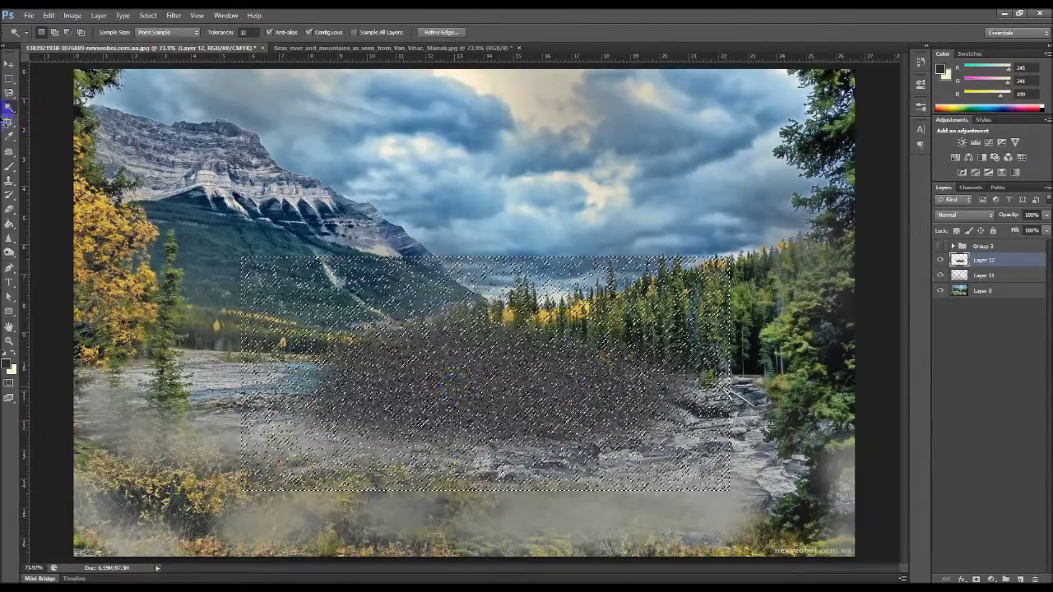
{"action": "key", "text": "Delete"}
{"action": "key", "text": "ctrl+d"}
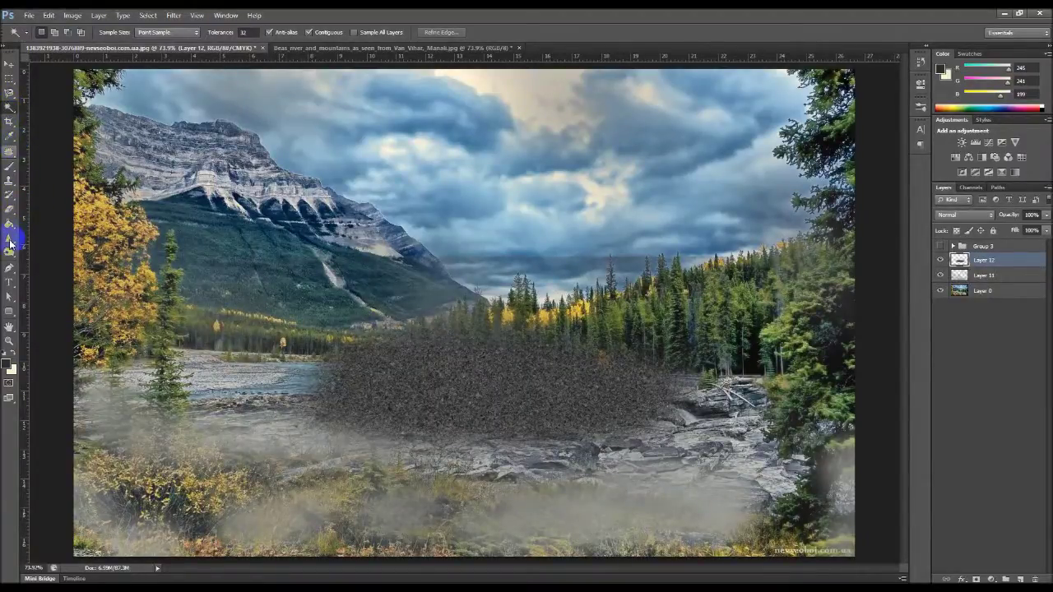
Step: Lasso around the grainy patch and copy it to a new Layer 13
{"action": "left_click", "coordinate": [19, 102]}
{"action": "left_click", "coordinate": [55, 93]}
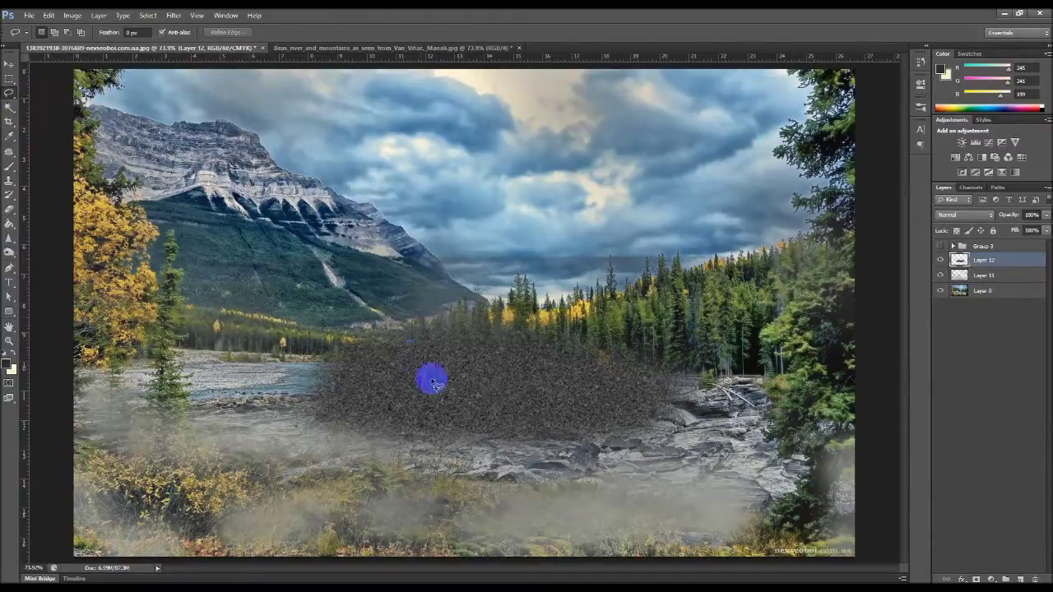
{"action": "left_click_drag", "start_coordinate": [327, 335], "coordinate": [299, 380]}
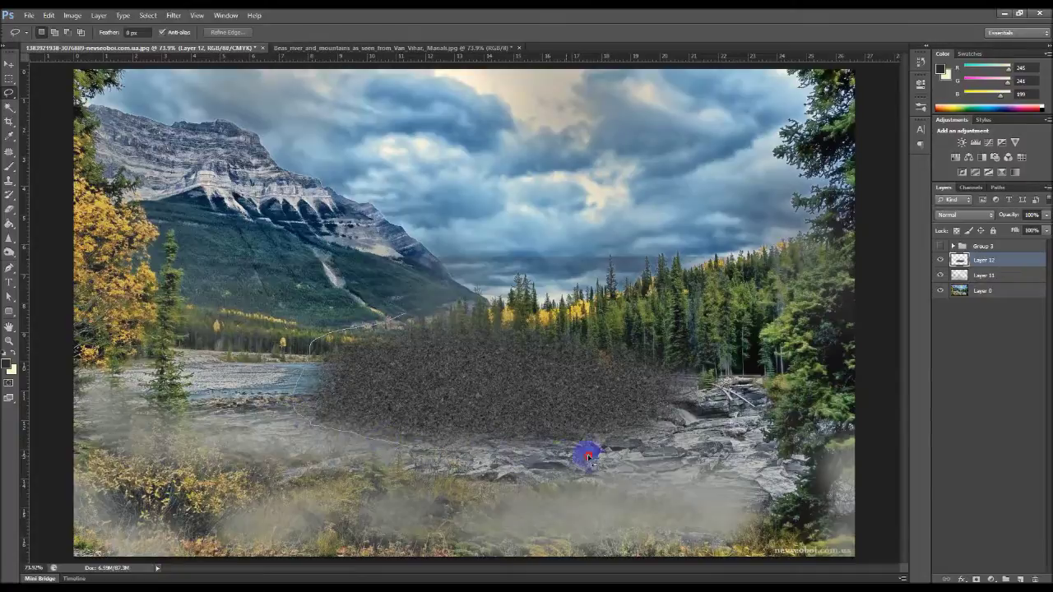
{"action": "mouse_move", "coordinate": [689, 384]}
{"action": "left_mouse_down"}
{"action": "mouse_move", "coordinate": [630, 346]}
{"action": "mouse_move", "coordinate": [445, 308]}
{"action": "mouse_move", "coordinate": [390, 325]}
{"action": "left_mouse_up"}
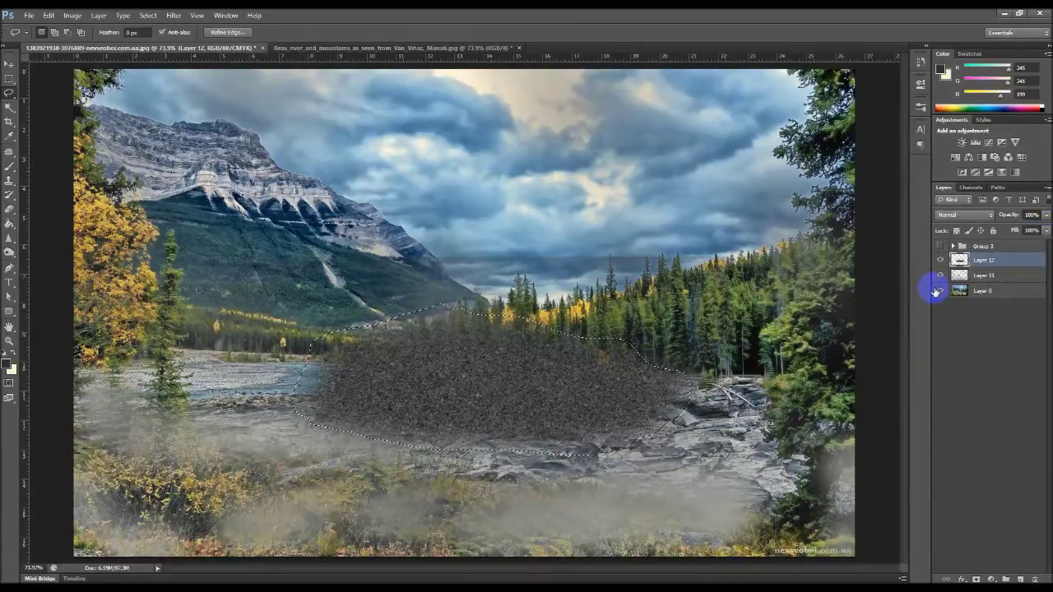
{"action": "key", "text": "ctrl+j"}
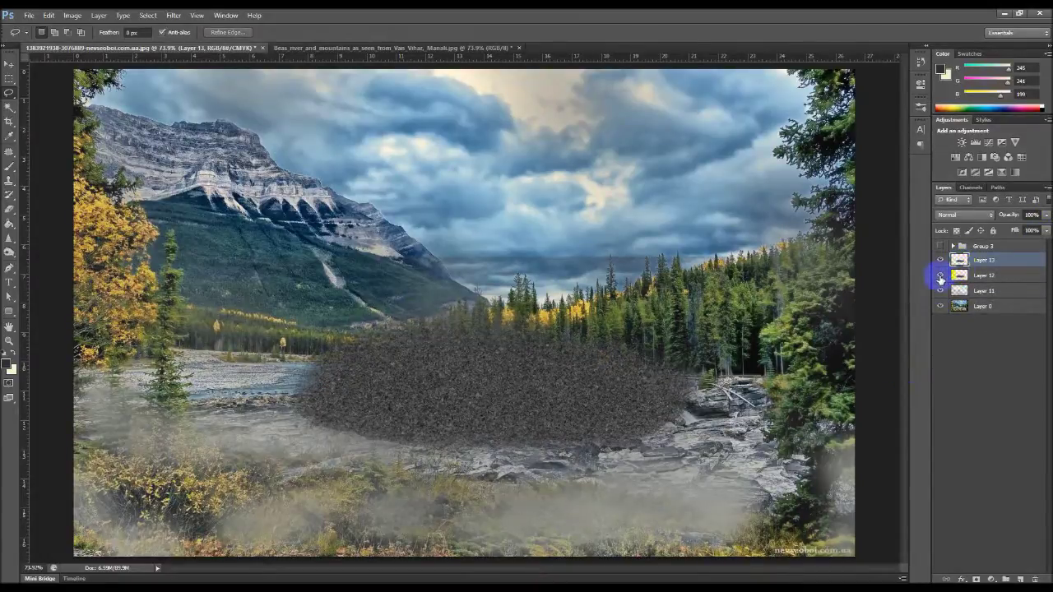
Step: Merge Layer 12 down into Layer 11 and make Layer 13 active
{"action": "left_click", "coordinate": [940, 279]}
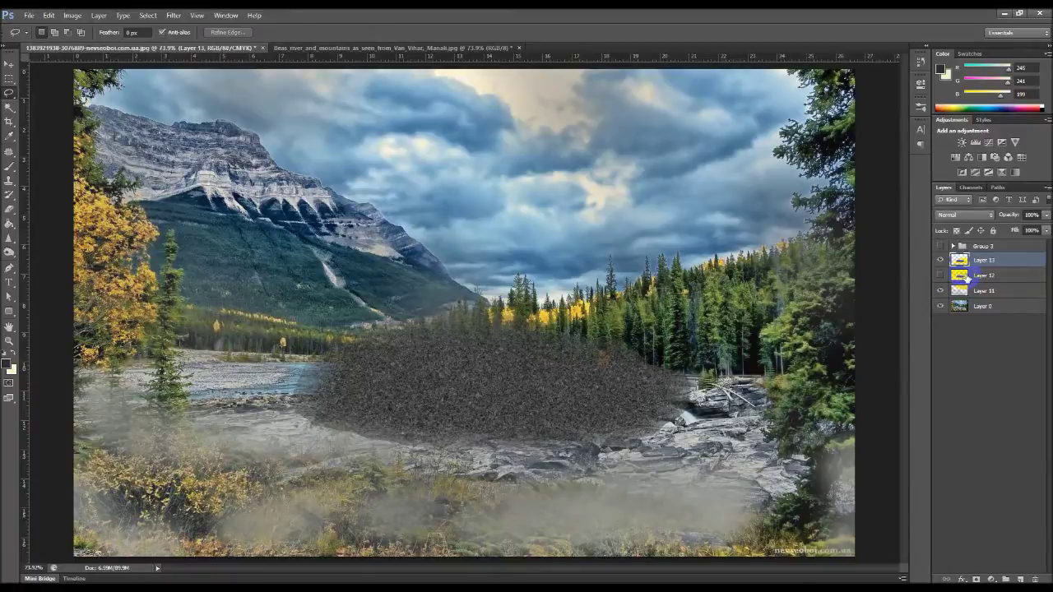
{"action": "left_click", "coordinate": [967, 279]}
{"action": "key", "text": "ctrl+e"}
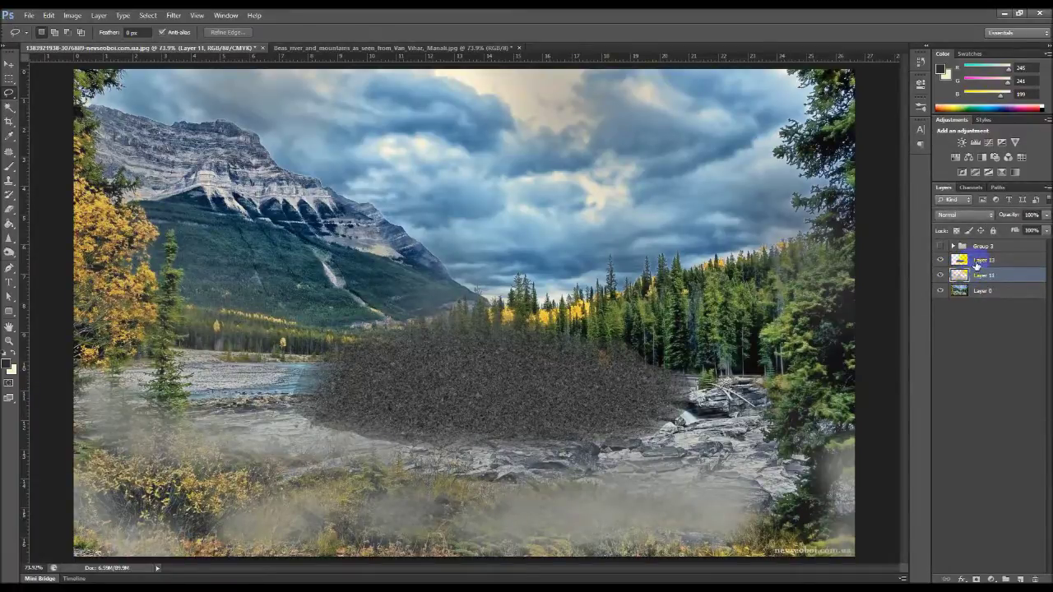
{"action": "left_click", "coordinate": [977, 263]}
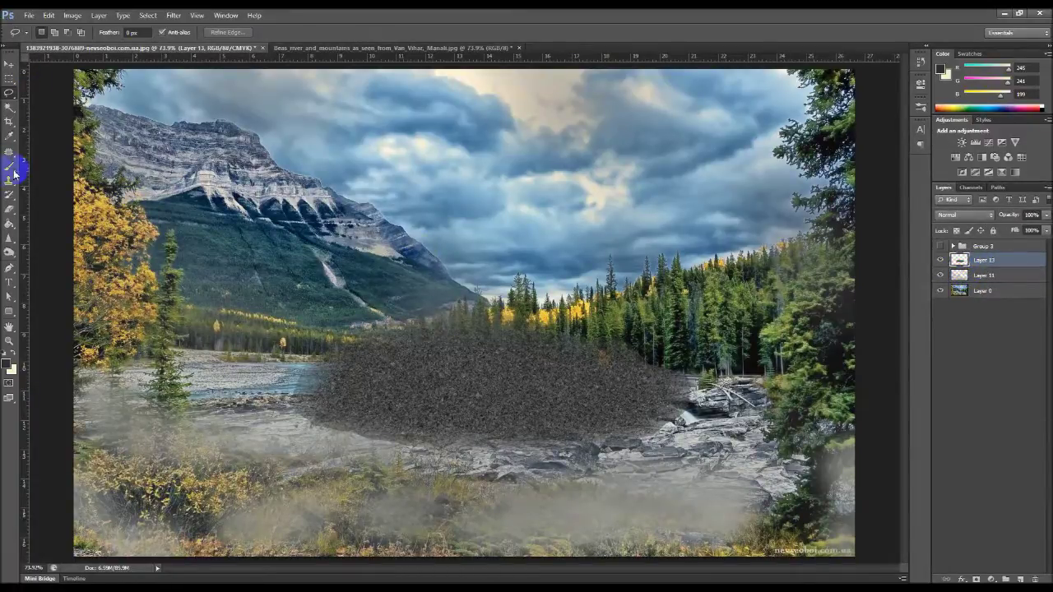
Step: Set up the Eraser with a 121 px brush for Layer 13's edges
{"action": "left_click", "coordinate": [9, 208]}
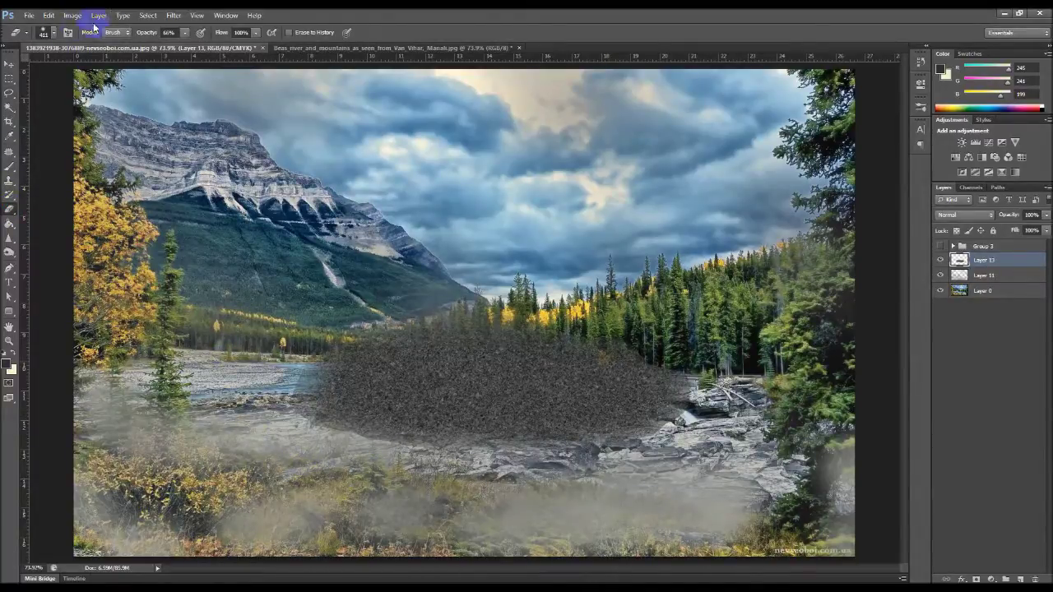
{"action": "left_click", "coordinate": [54, 34]}
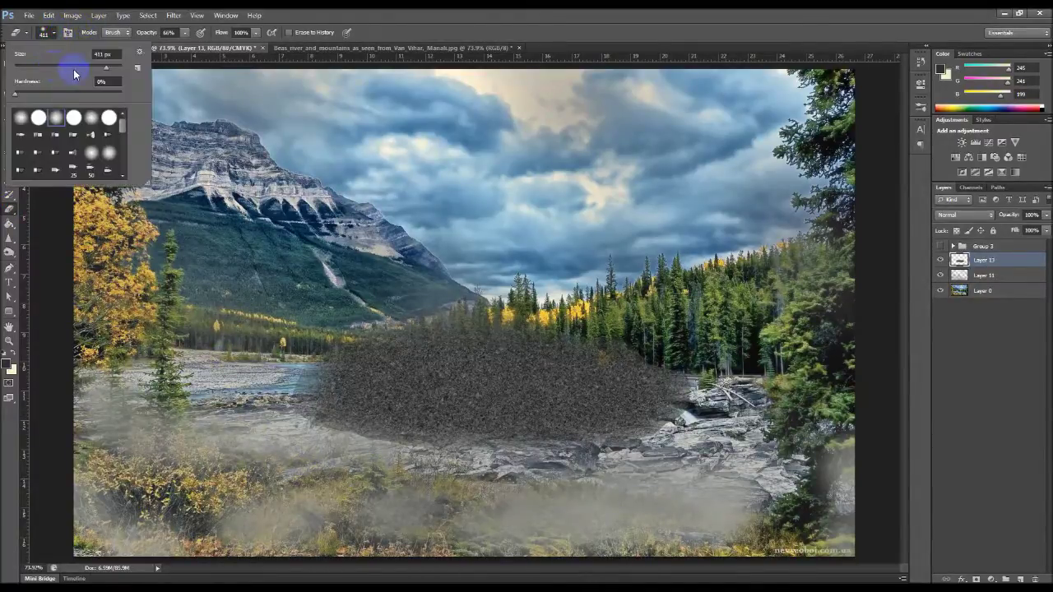
{"action": "left_click", "coordinate": [73, 72]}
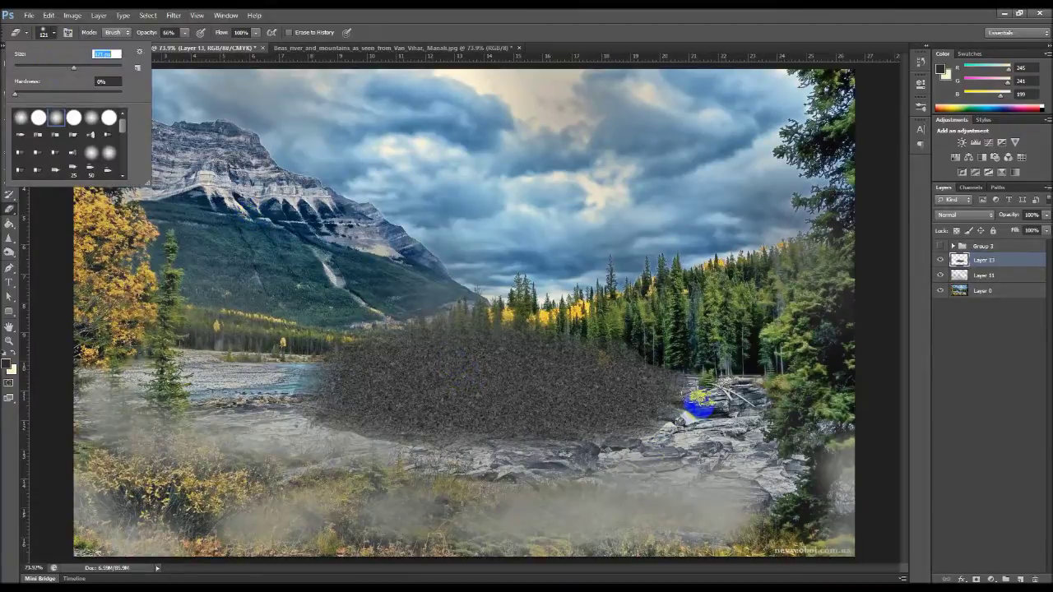
{"action": "left_click", "coordinate": [669, 431]}
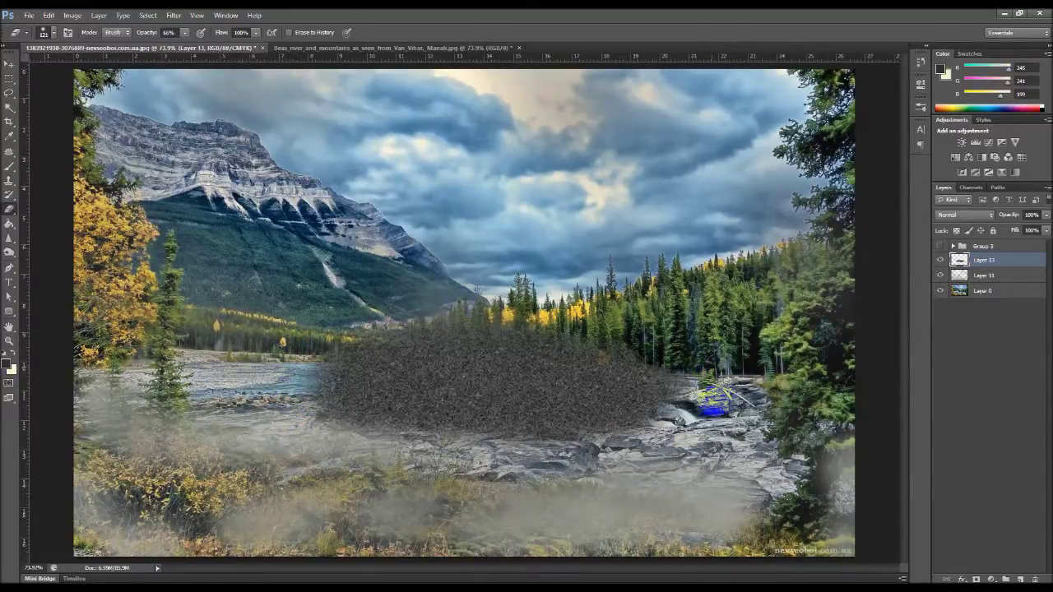
Step: Fill Layer 13 with a rendered Clouds pattern
{"action": "left_click", "coordinate": [9, 63]}
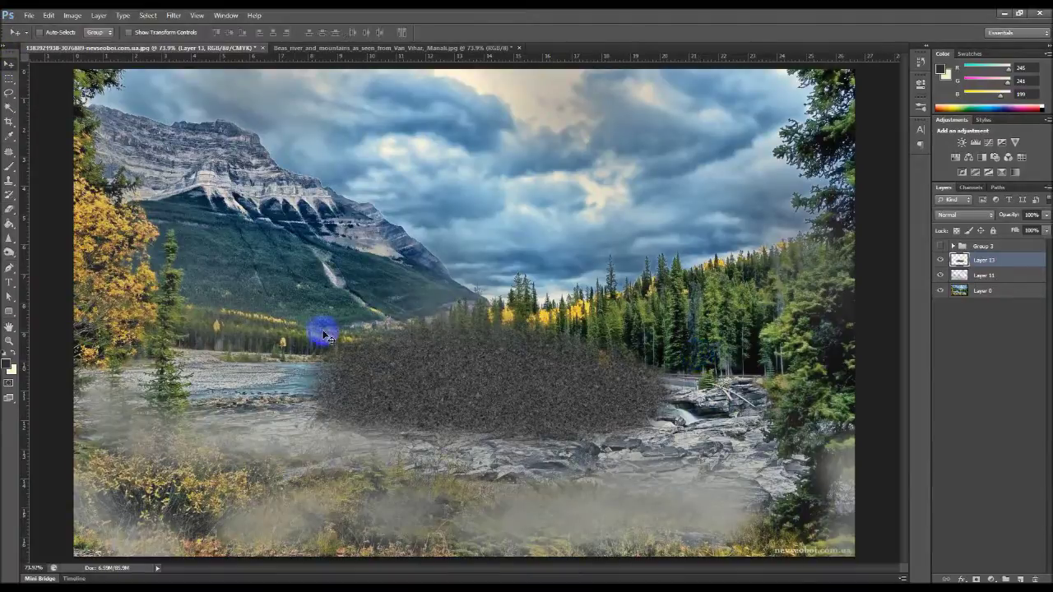
{"action": "left_click", "coordinate": [184, 19]}
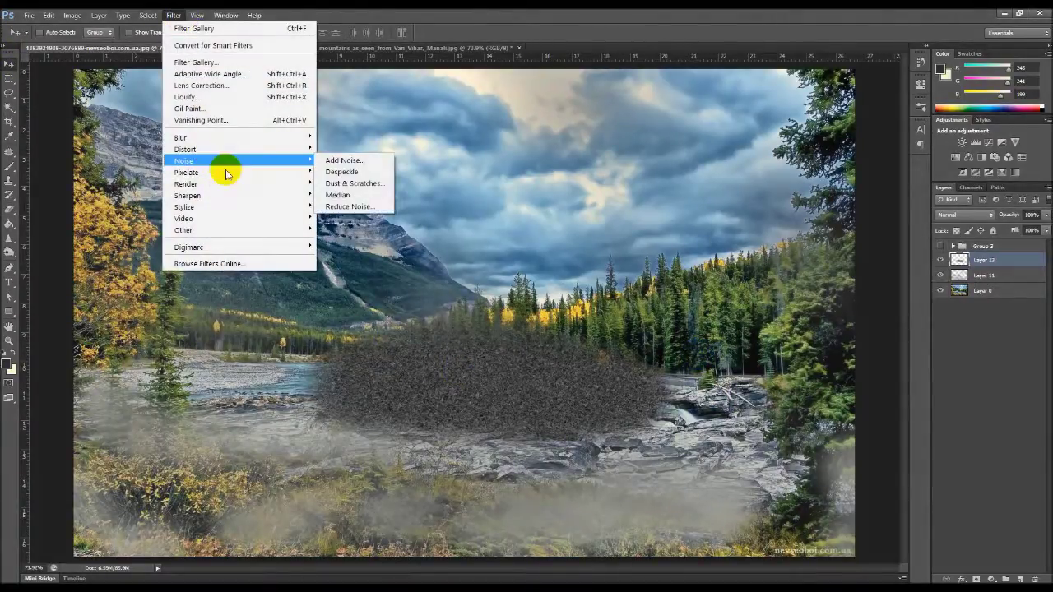
{"action": "mouse_move", "coordinate": [186, 183]}
{"action": "left_click", "coordinate": [339, 183]}
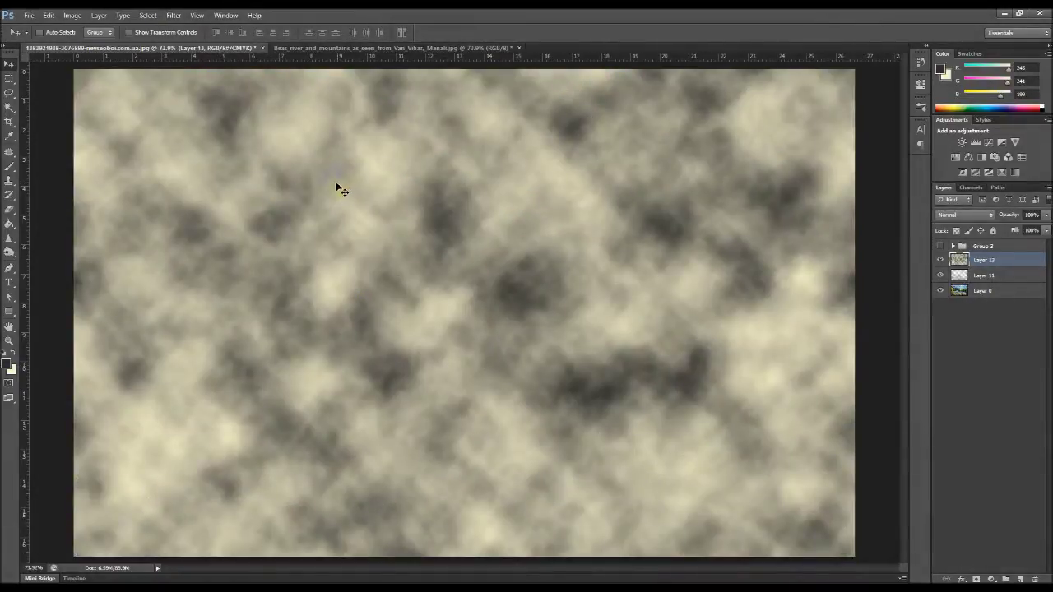
Step: Undo the clouds, then squash the gravel patch to 74%, lower it, tilt it 4°, and shift right
{"action": "key", "text": "ctrl+z"}
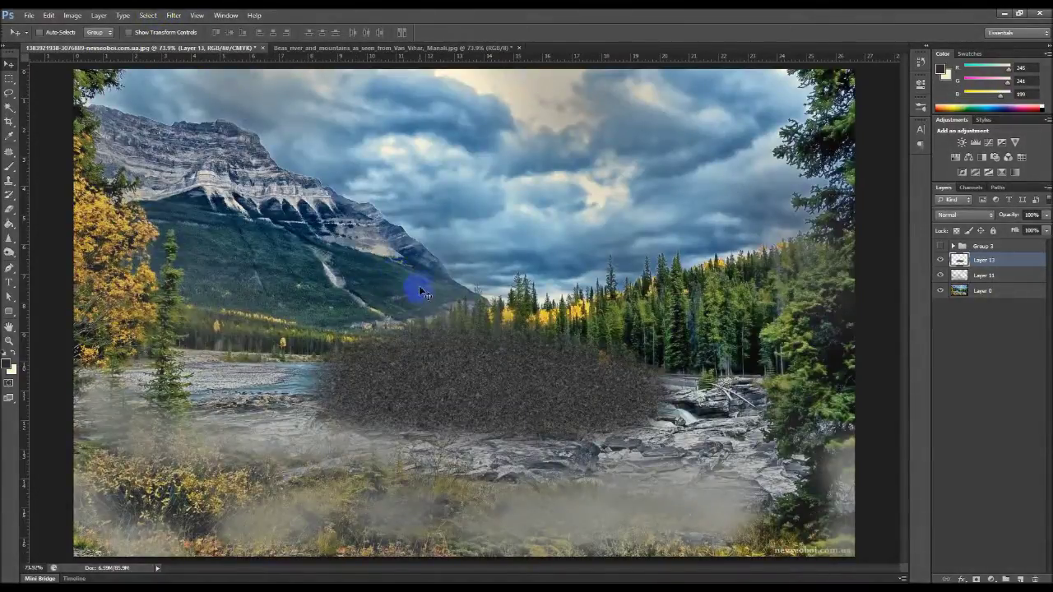
{"action": "key", "text": "ctrl+t"}
{"action": "left_click_drag", "start_coordinate": [489, 328], "coordinate": [521, 353]}
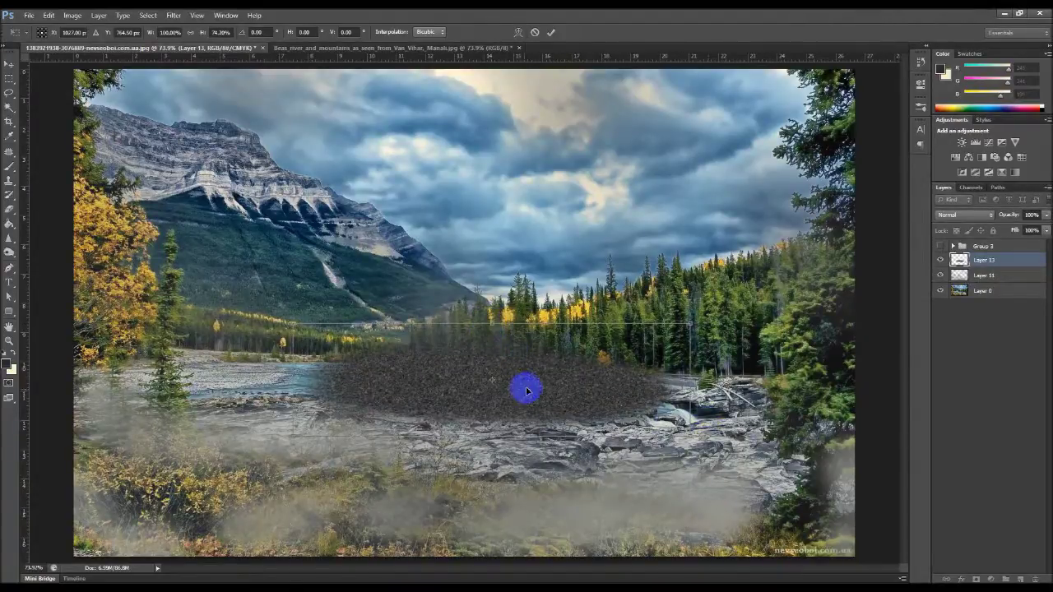
{"action": "left_click_drag", "start_coordinate": [527, 388], "coordinate": [528, 451]}
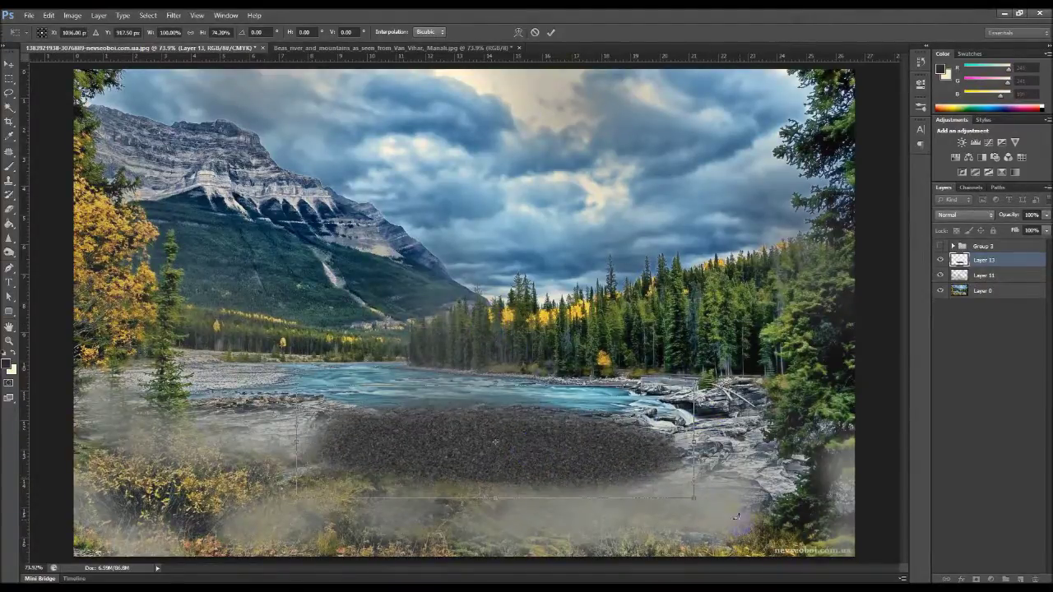
{"action": "left_click_drag", "start_coordinate": [707, 488], "coordinate": [709, 491]}
{"action": "double_click", "coordinate": [676, 438]}
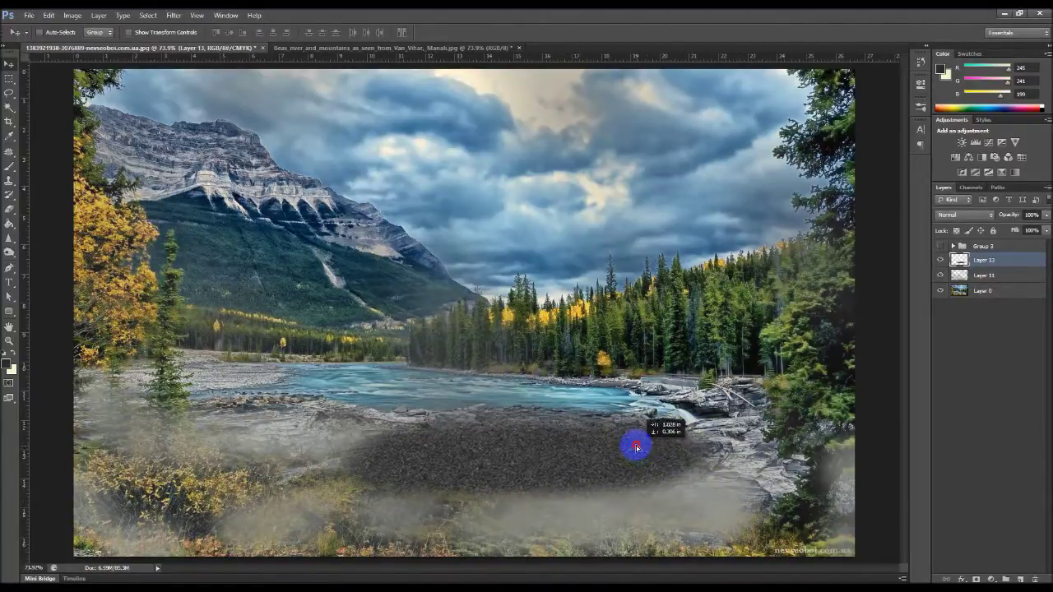
{"action": "left_click_drag", "start_coordinate": [608, 442], "coordinate": [640, 444]}
Step: Add a new empty Layer 14 above the gravel patch
{"action": "left_click", "coordinate": [1027, 325]}
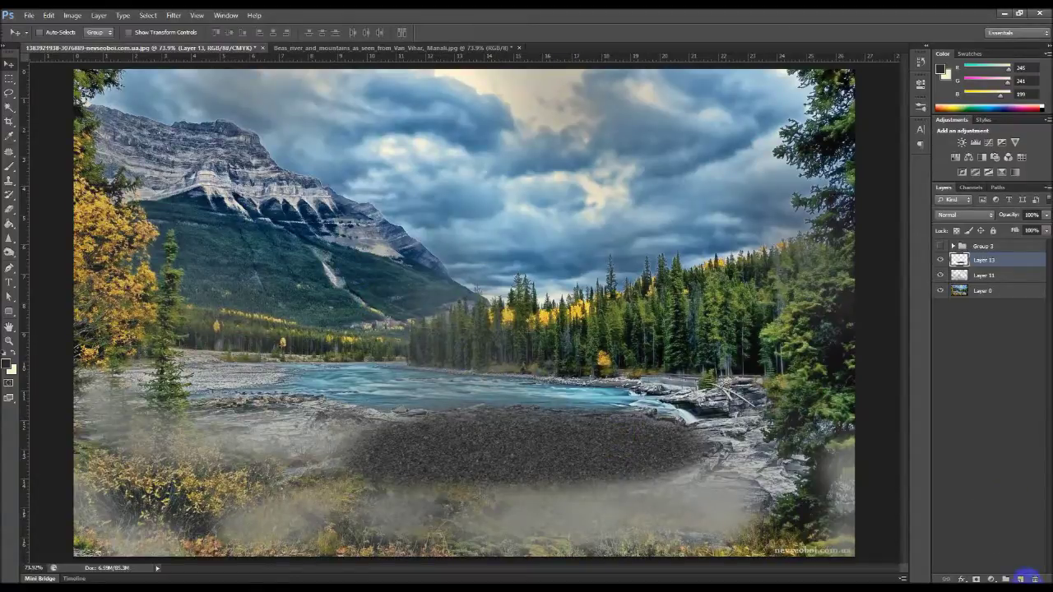
{"action": "left_click", "coordinate": [1025, 578]}
{"action": "left_click", "coordinate": [9, 78]}
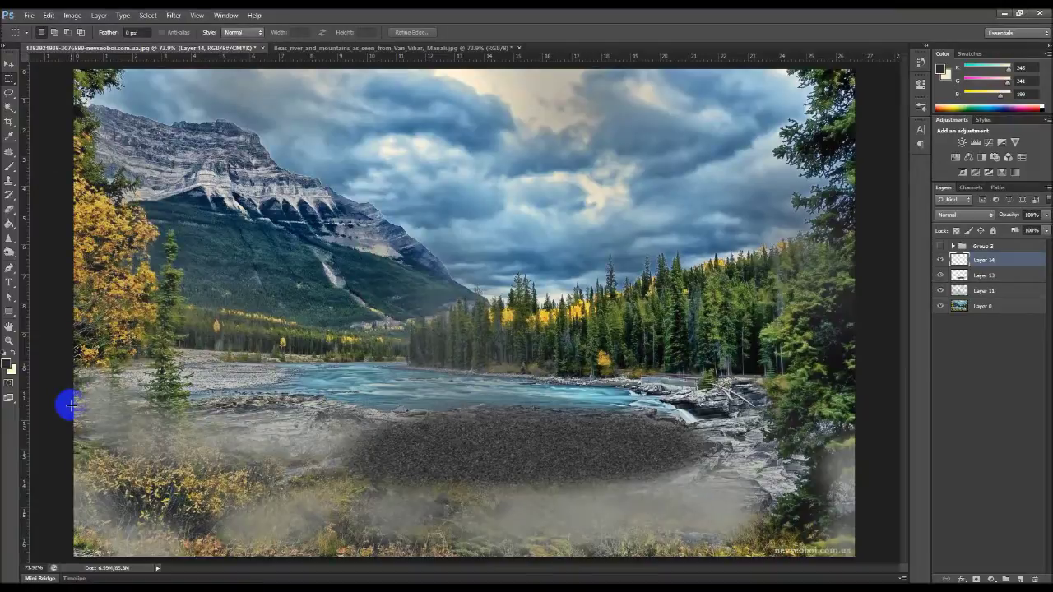
Step: Select the lower band below the river and set the foreground colour to #f5f1c7
{"action": "mouse_move", "coordinate": [72, 405]}
{"action": "left_mouse_down"}
{"action": "mouse_move", "coordinate": [794, 579]}
{"action": "mouse_move", "coordinate": [864, 576]}
{"action": "left_mouse_up"}
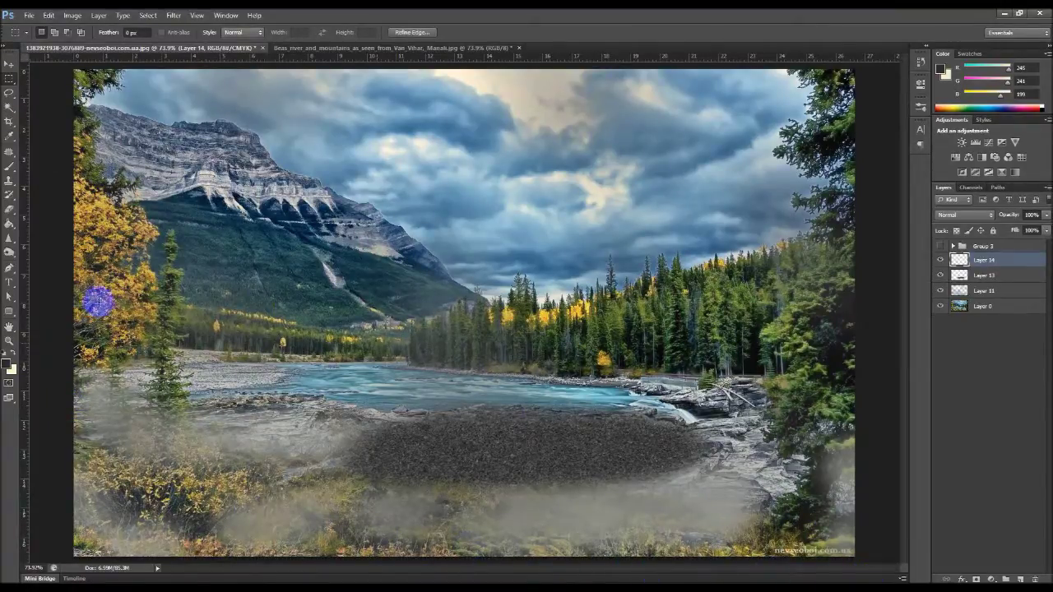
{"action": "left_click", "coordinate": [13, 354]}
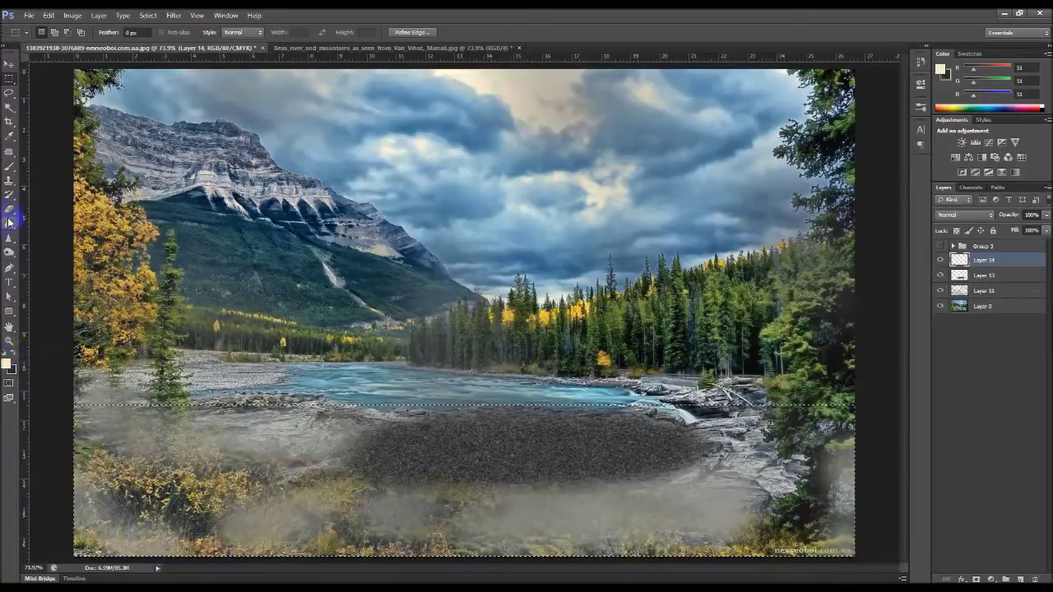
{"action": "left_click", "coordinate": [7, 362]}
{"action": "left_click", "coordinate": [874, 444]}
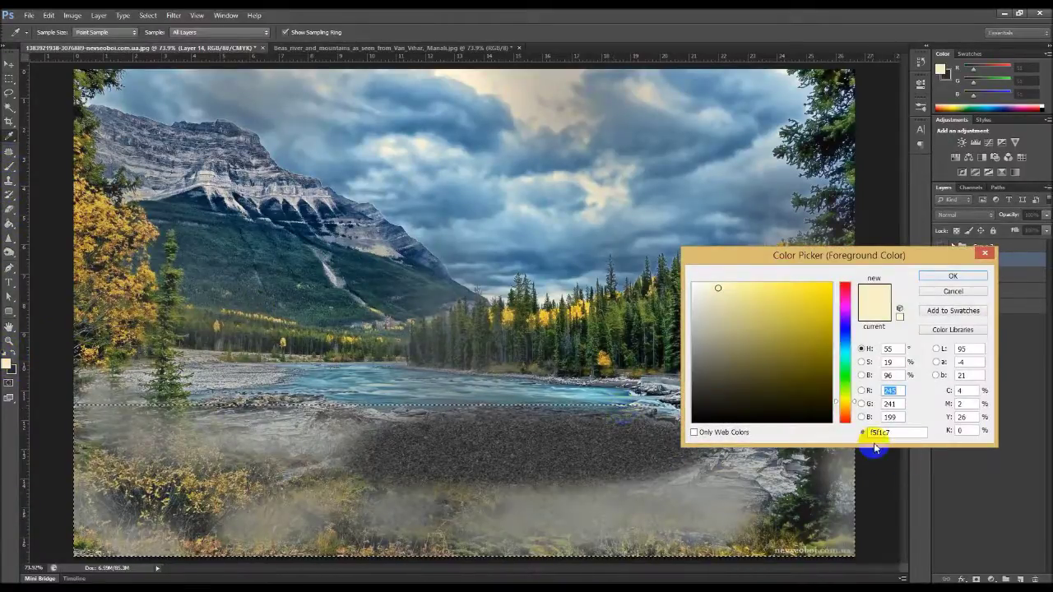
{"action": "left_click", "coordinate": [894, 432]}
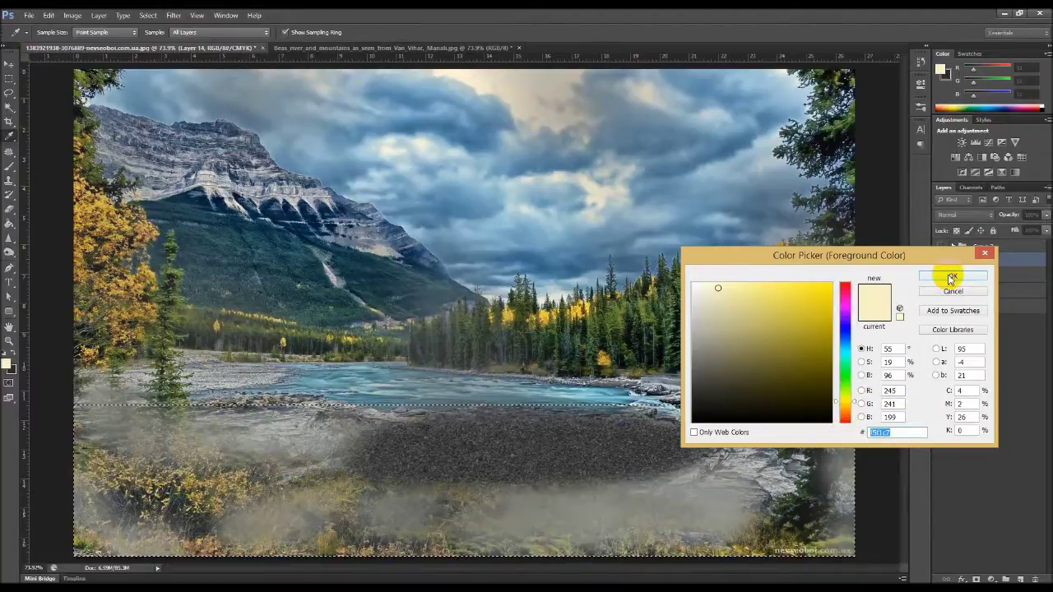
{"action": "left_click", "coordinate": [950, 277]}
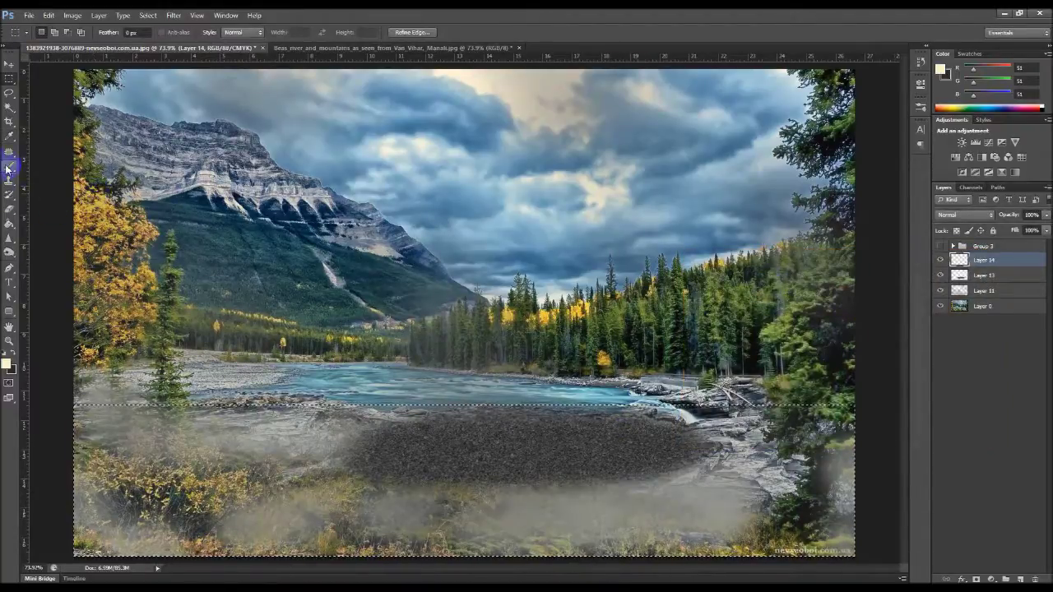
Step: Fill the selected lower band with the cream colour using the Paint Bucket
{"action": "left_click", "coordinate": [8, 224]}
{"action": "left_click", "coordinate": [350, 467]}
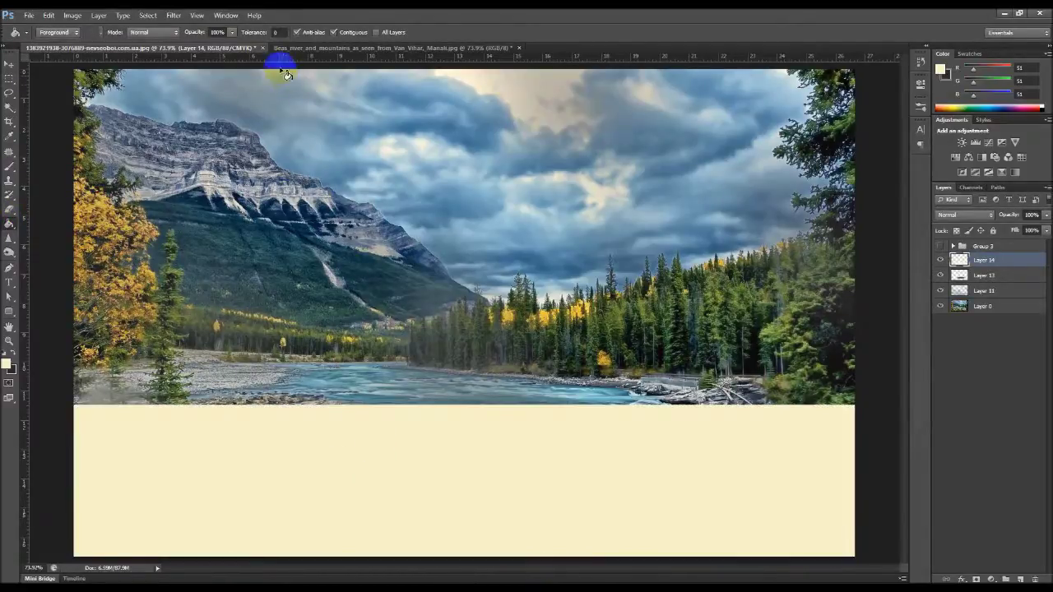
{"action": "left_click", "coordinate": [173, 14]}
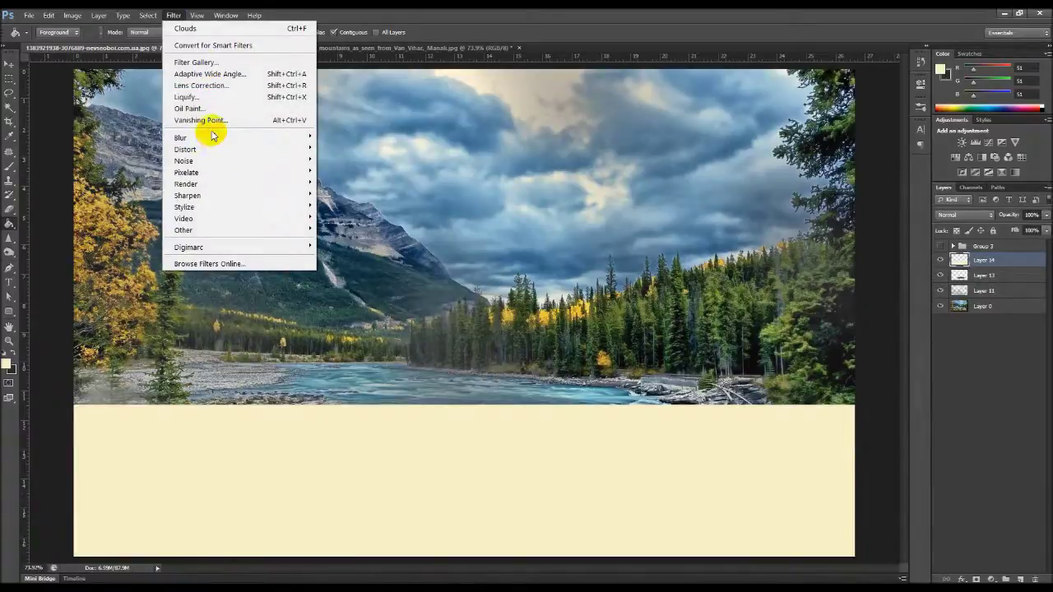
{"action": "mouse_move", "coordinate": [184, 160]}
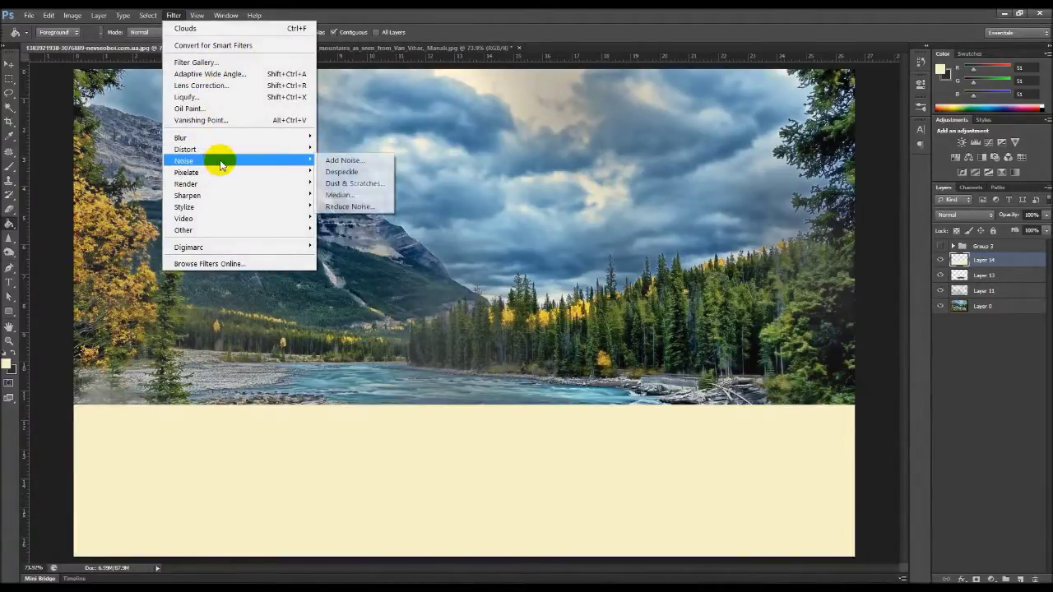
Step: Add light Uniform monochromatic noise to the cream area with a lowered Amount
{"action": "left_click", "coordinate": [336, 160]}
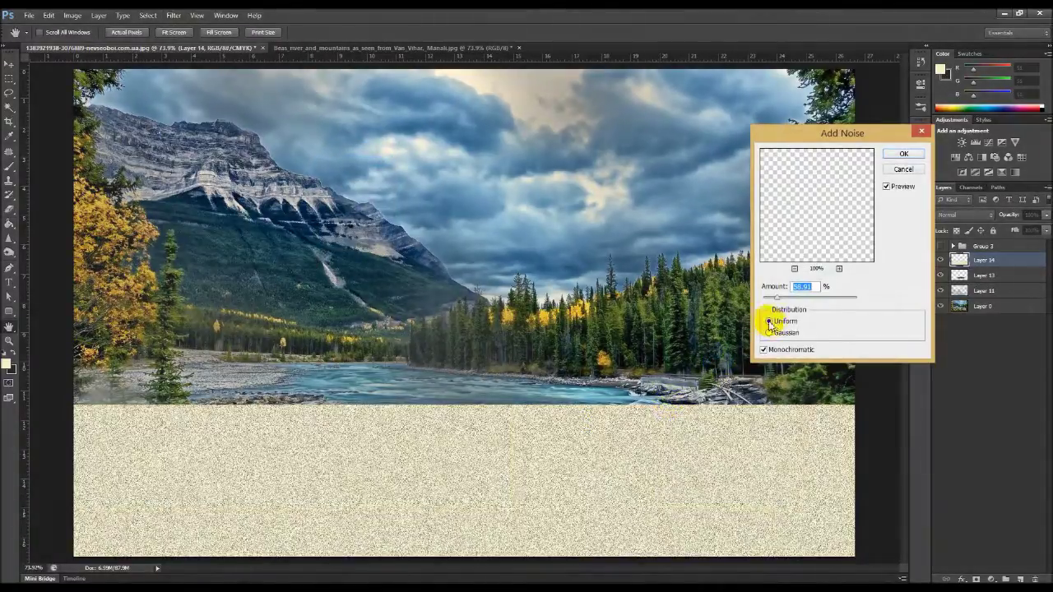
{"action": "left_click_drag", "start_coordinate": [767, 307], "coordinate": [769, 301]}
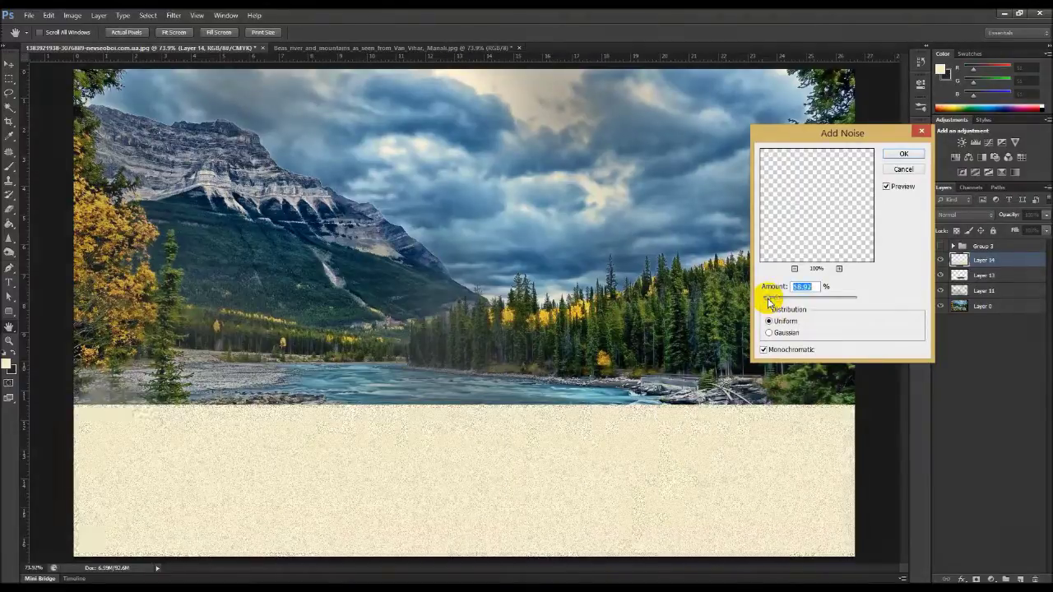
{"action": "left_click", "coordinate": [892, 155]}
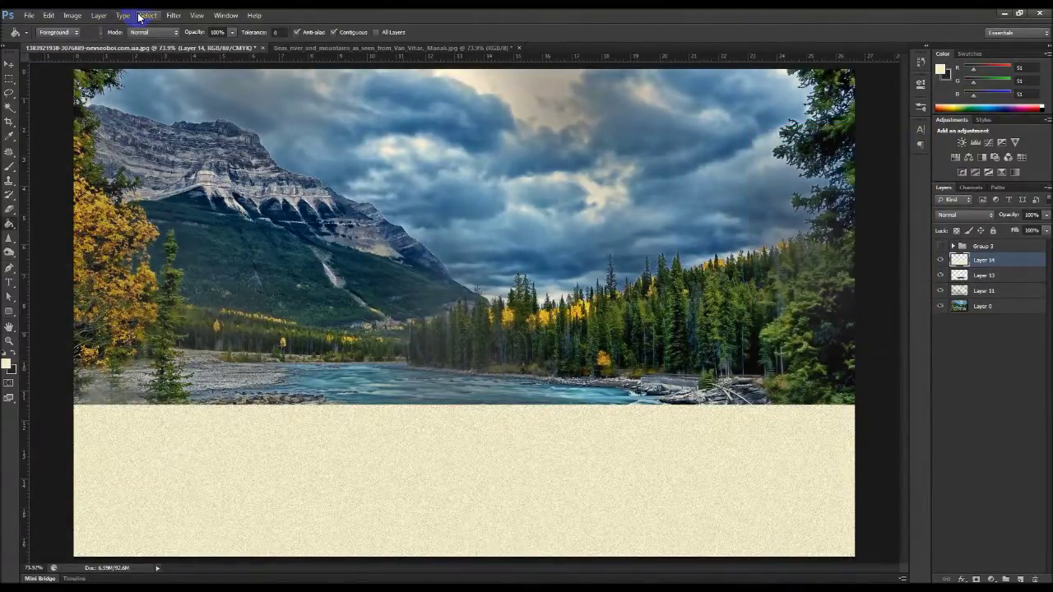
{"action": "left_click", "coordinate": [174, 15]}
Step: In the Filter Gallery, preview Sprayed Strokes, Accented Edges and Mosaic Tiles on the ground
{"action": "left_click", "coordinate": [198, 26]}
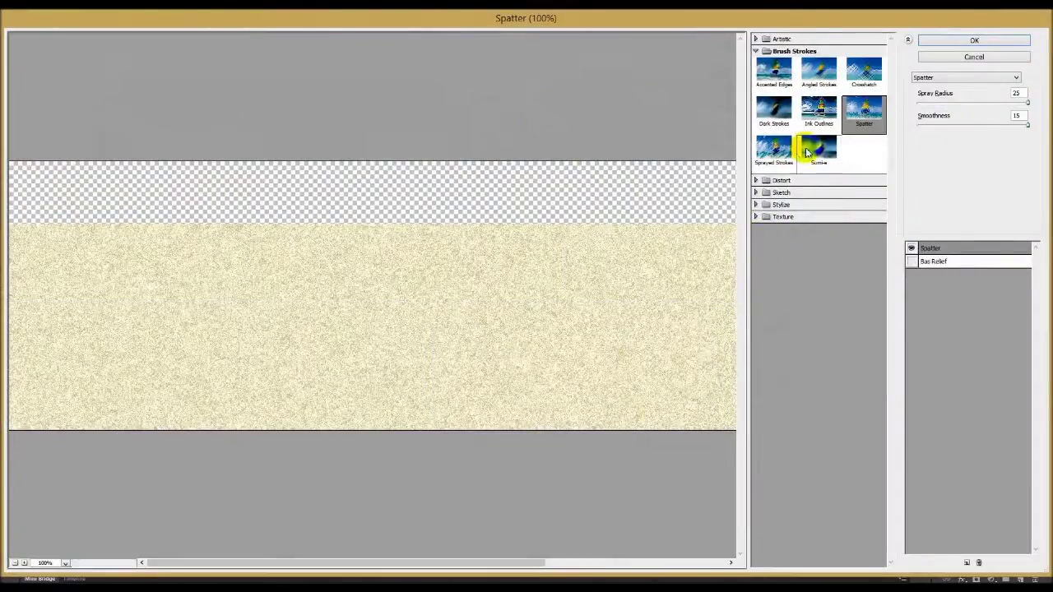
{"action": "left_click", "coordinate": [777, 151]}
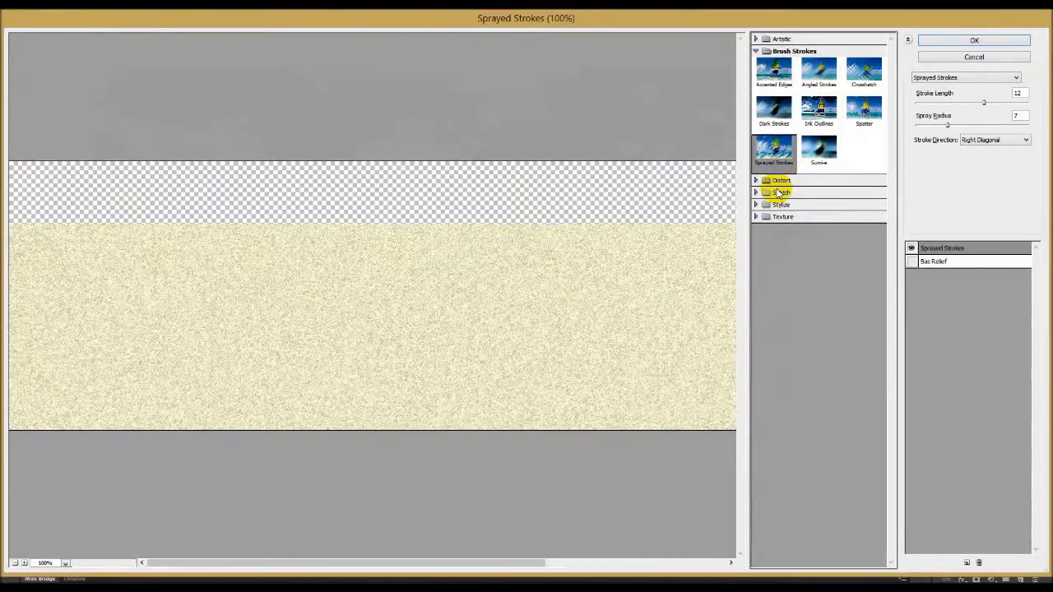
{"action": "left_click", "coordinate": [773, 73]}
{"action": "left_click", "coordinate": [765, 217]}
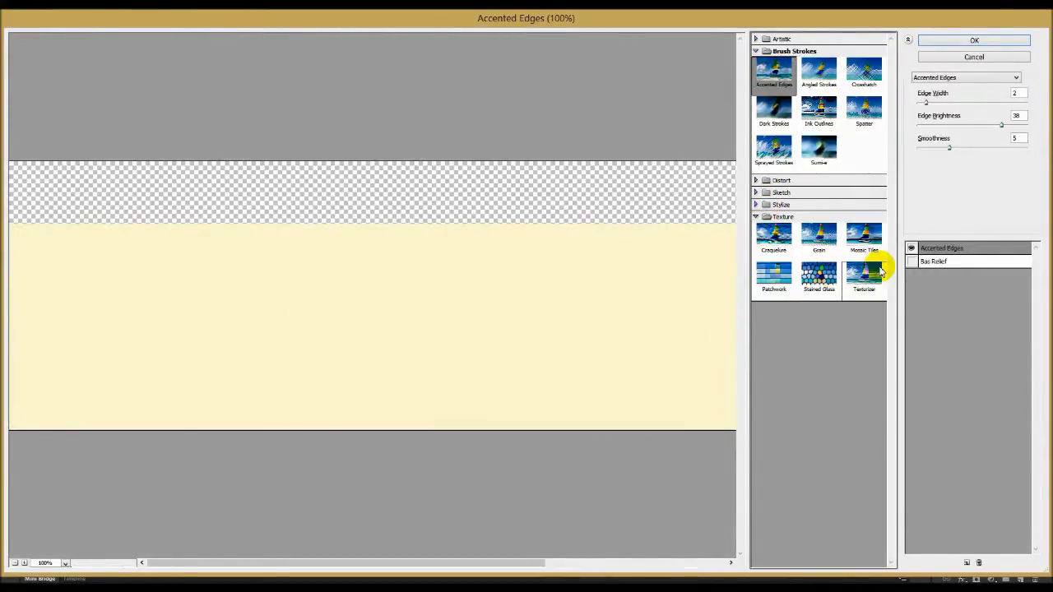
{"action": "left_click", "coordinate": [864, 274]}
{"action": "left_click", "coordinate": [864, 233]}
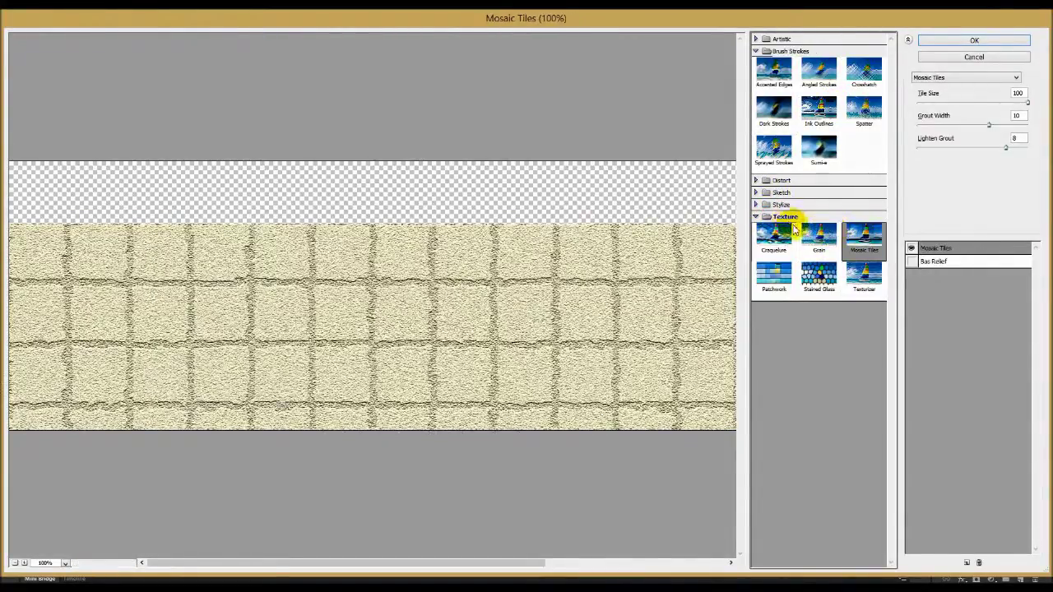
{"action": "left_click", "coordinate": [777, 205]}
Step: Preview Sketch effects Note Paper, Reticulation, Photocopy and Charcoal, plus Ink Outlines
{"action": "left_click", "coordinate": [777, 192]}
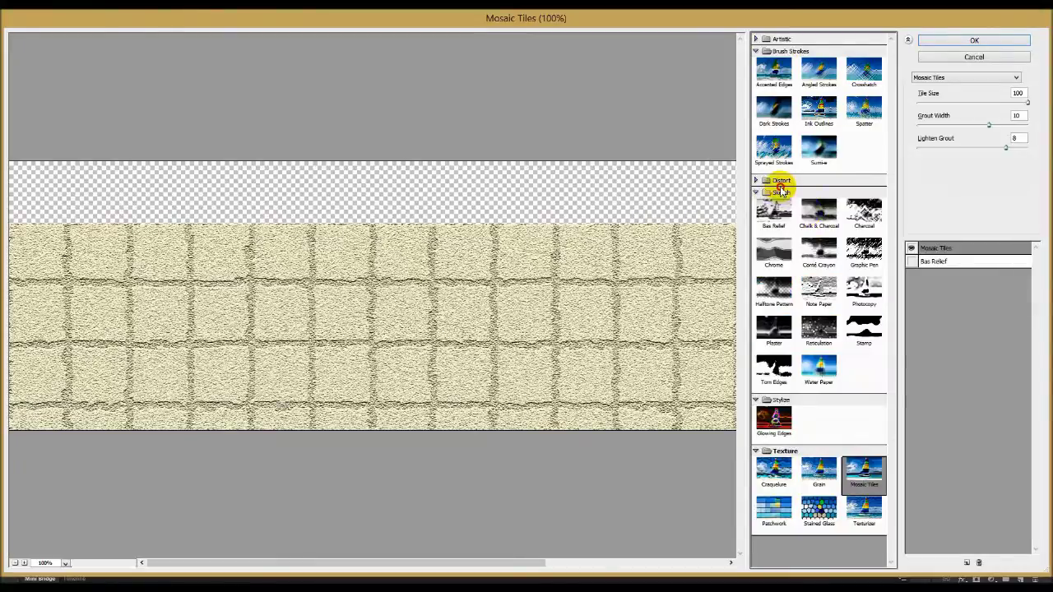
{"action": "left_click", "coordinate": [820, 286]}
{"action": "left_click", "coordinate": [818, 329]}
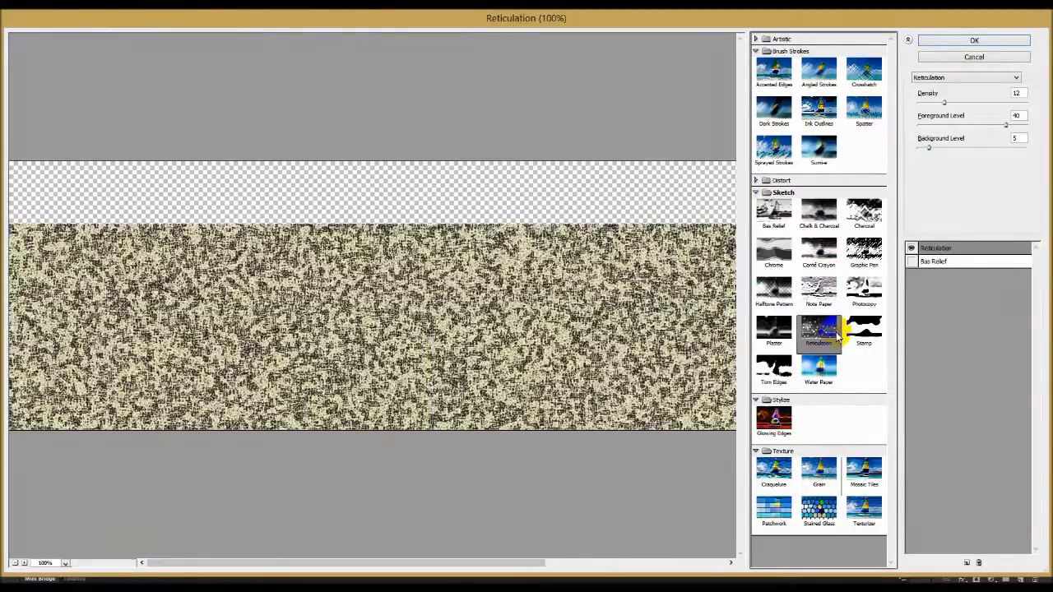
{"action": "left_click", "coordinate": [858, 292]}
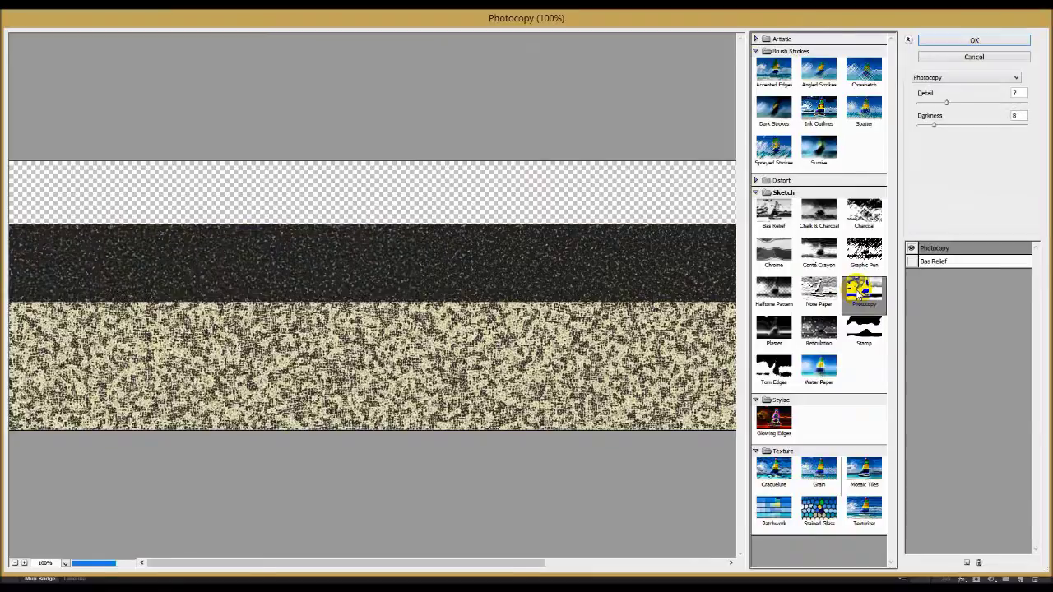
{"action": "left_click", "coordinate": [820, 287]}
{"action": "left_click", "coordinate": [859, 218]}
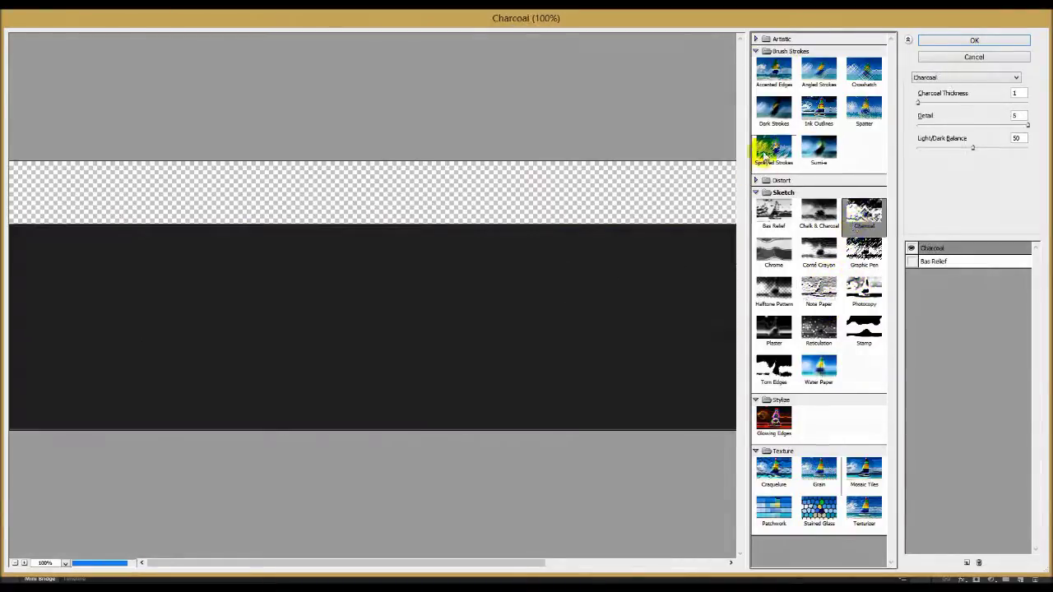
{"action": "left_click", "coordinate": [824, 107]}
Step: Preview Spatter, Underpainting, Palette Knife, Smudge Stick, Poster Edges and Sponge effects
{"action": "left_click", "coordinate": [772, 41]}
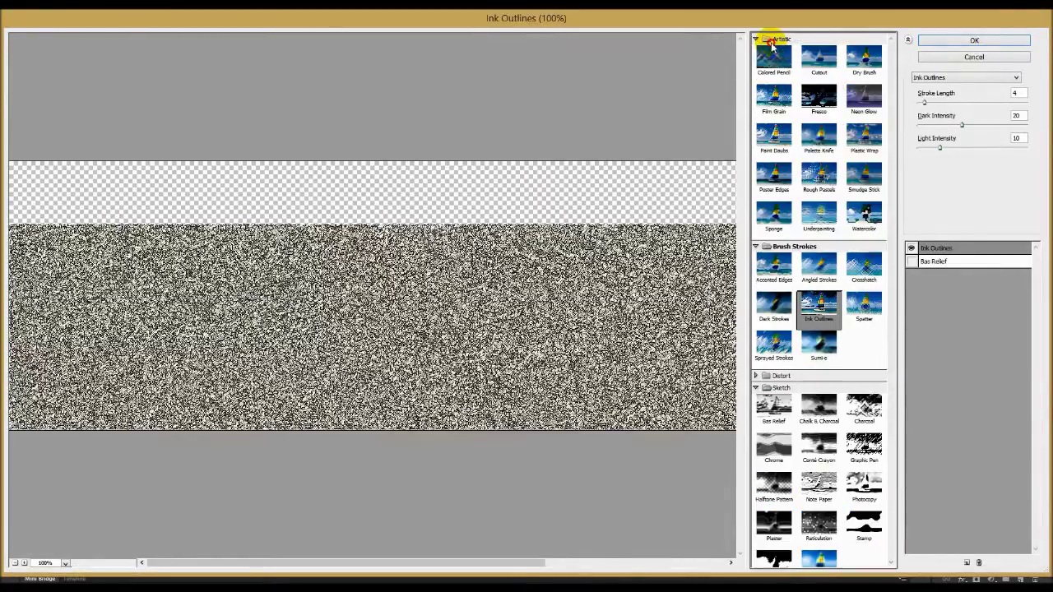
{"action": "left_click", "coordinate": [858, 311]}
{"action": "left_click", "coordinate": [860, 246]}
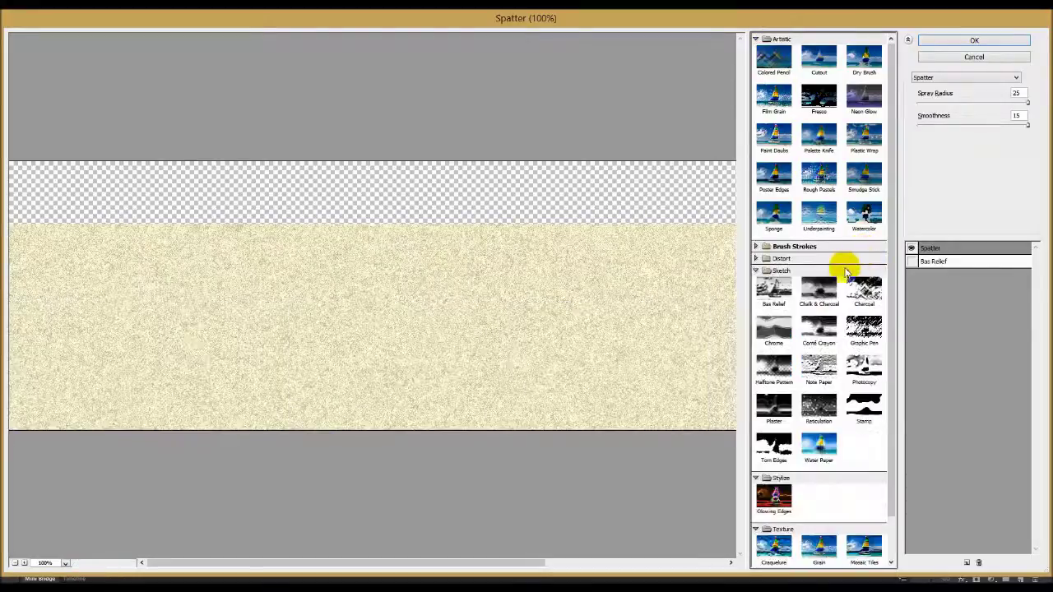
{"action": "left_click", "coordinate": [823, 220]}
{"action": "left_click", "coordinate": [819, 135]}
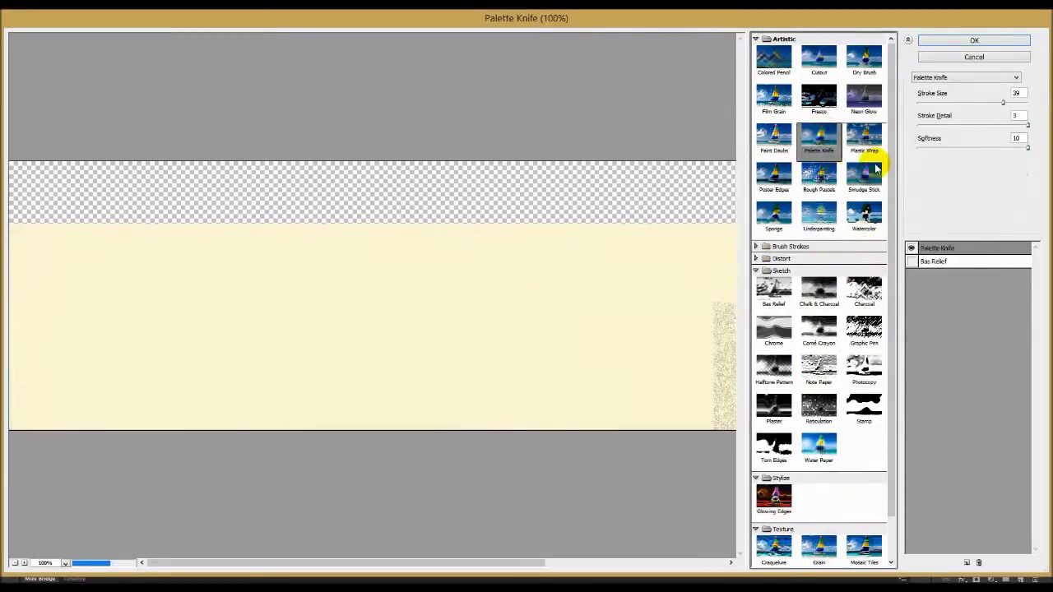
{"action": "left_click", "coordinate": [859, 177]}
{"action": "left_click", "coordinate": [773, 177]}
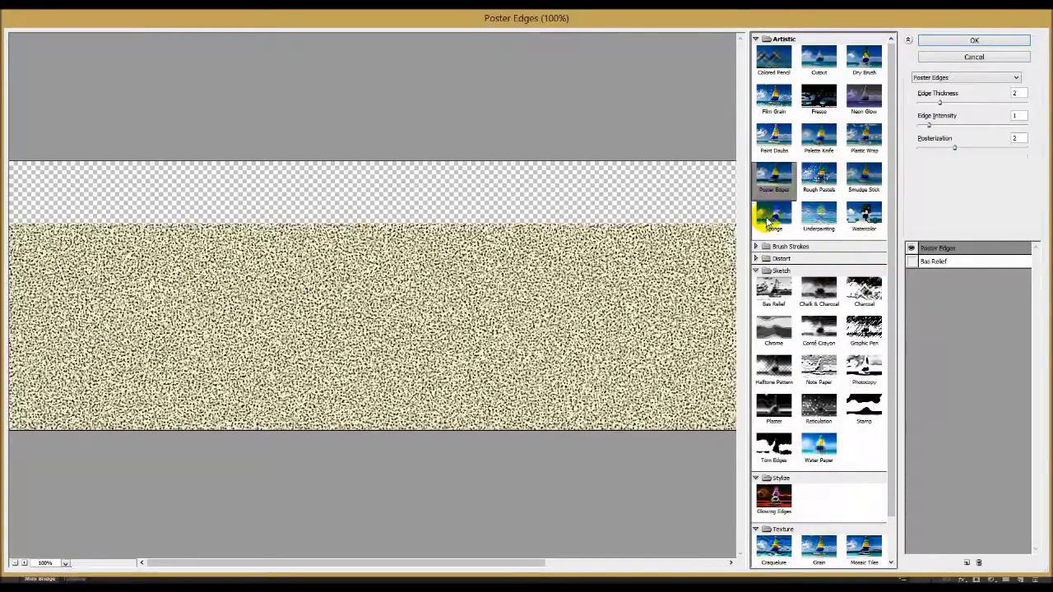
{"action": "left_click", "coordinate": [773, 215]}
{"action": "left_click", "coordinate": [826, 218]}
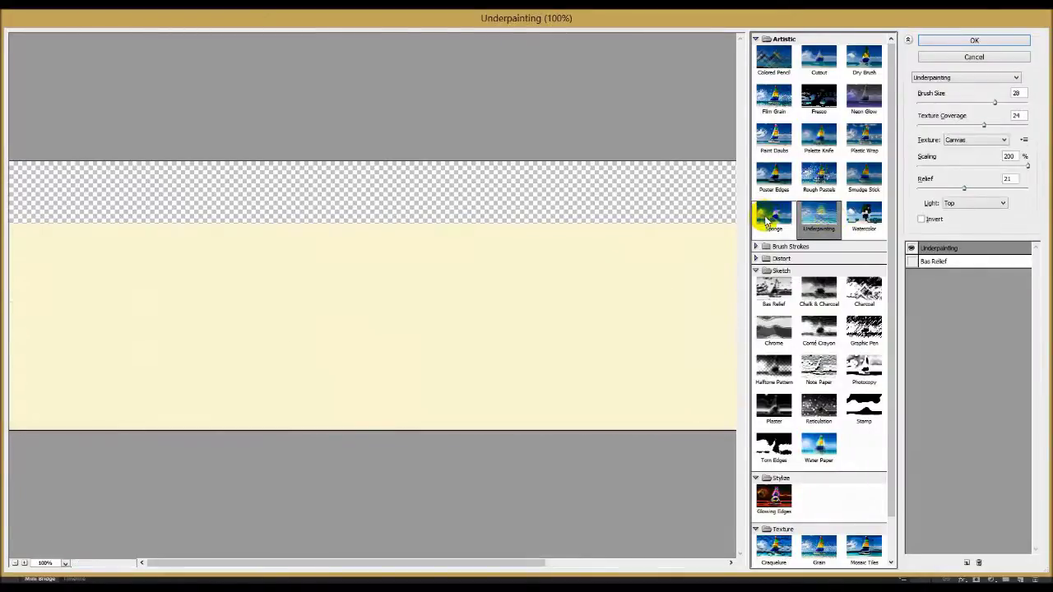
Step: Try Texturizer with relief 21 and scaling around 100
{"action": "scroll", "coordinate": [858, 526], "scroll_direction": "down", "scroll_amount": 1}
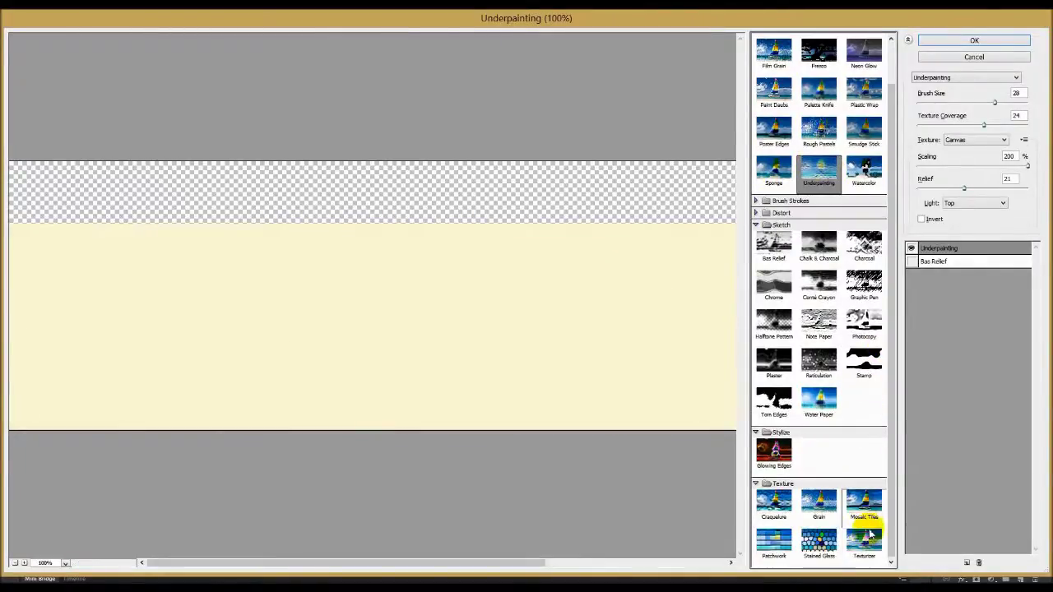
{"action": "left_click", "coordinate": [864, 538]}
{"action": "left_click", "coordinate": [964, 143]}
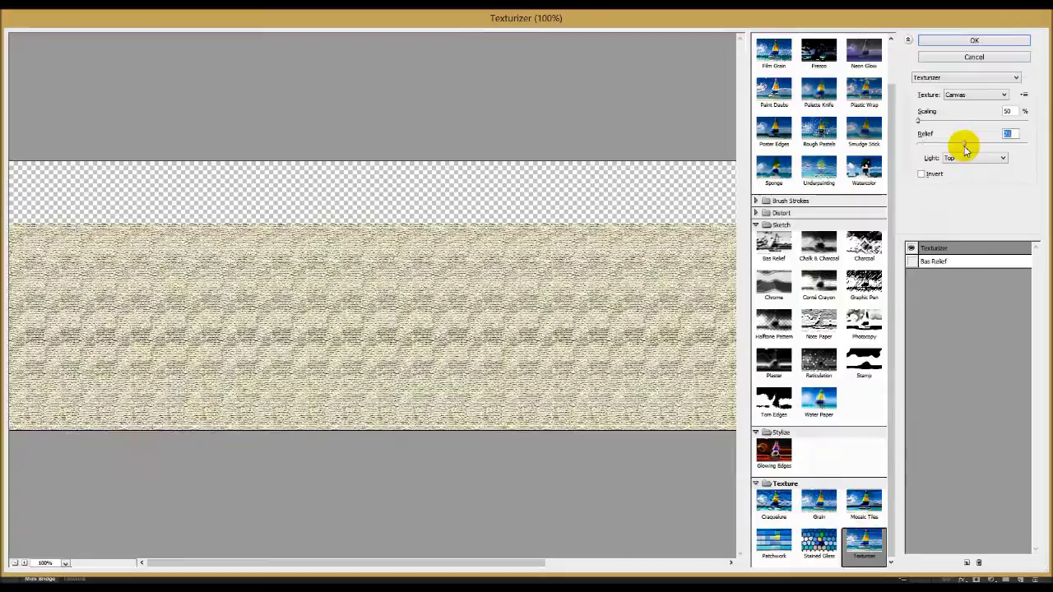
{"action": "left_click", "coordinate": [936, 122]}
{"action": "mouse_move", "coordinate": [936, 121]}
{"action": "left_mouse_down"}
{"action": "mouse_move", "coordinate": [1032, 119]}
{"action": "mouse_move", "coordinate": [940, 123]}
{"action": "left_mouse_up"}
{"action": "left_click", "coordinate": [785, 93]}
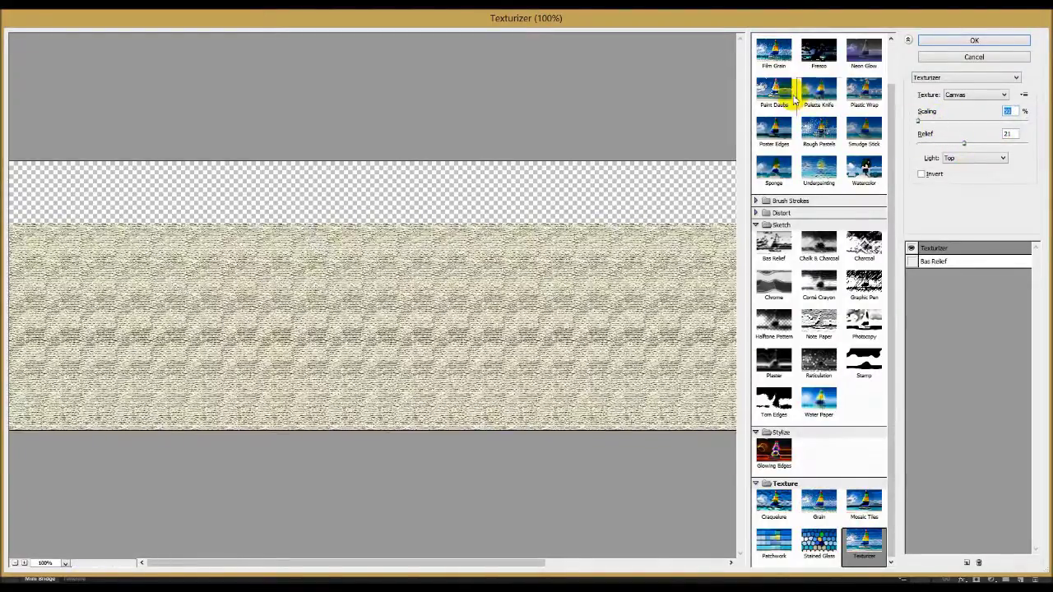
Step: Compare Underpainting, Watercolor, Charcoal, Graphic Pen and Note Paper before landing on Reticulation
{"action": "left_click", "coordinate": [826, 131]}
{"action": "left_click", "coordinate": [818, 171]}
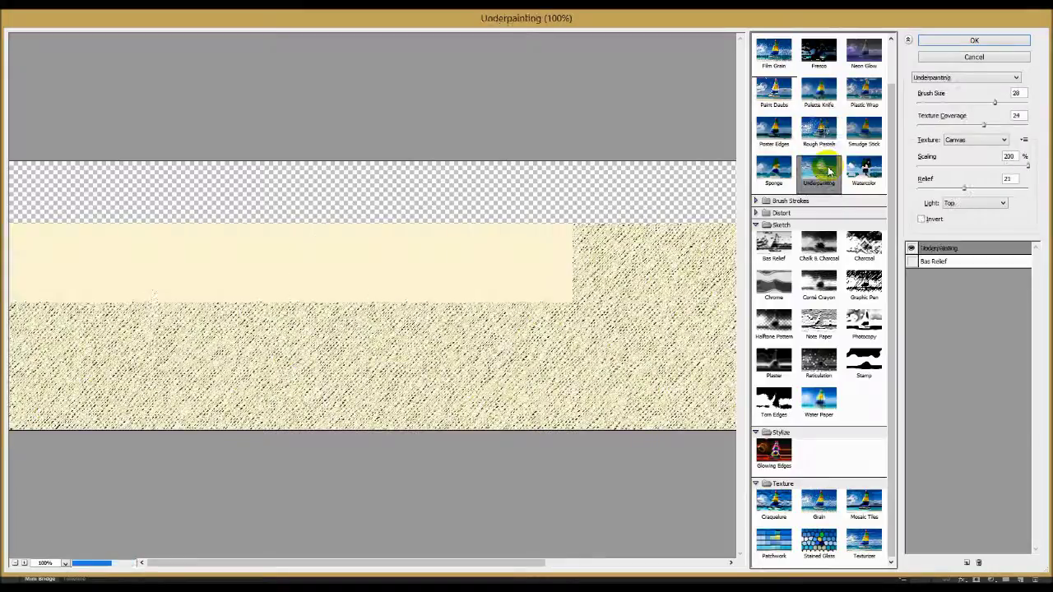
{"action": "left_click", "coordinate": [864, 173]}
{"action": "left_click", "coordinate": [860, 246]}
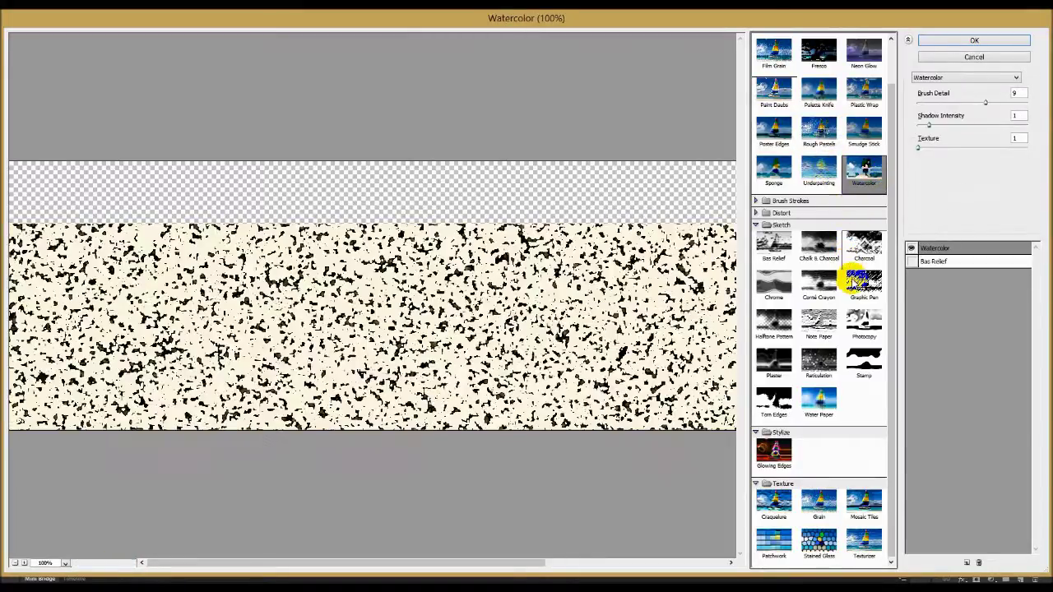
{"action": "left_click", "coordinate": [863, 284]}
{"action": "left_click", "coordinate": [818, 333]}
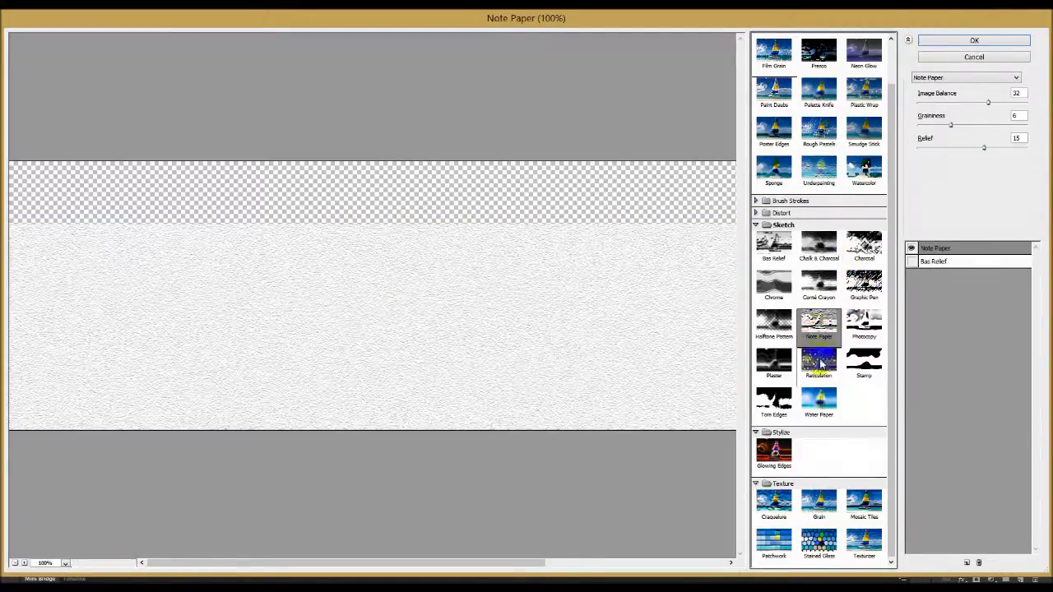
{"action": "left_click", "coordinate": [821, 374]}
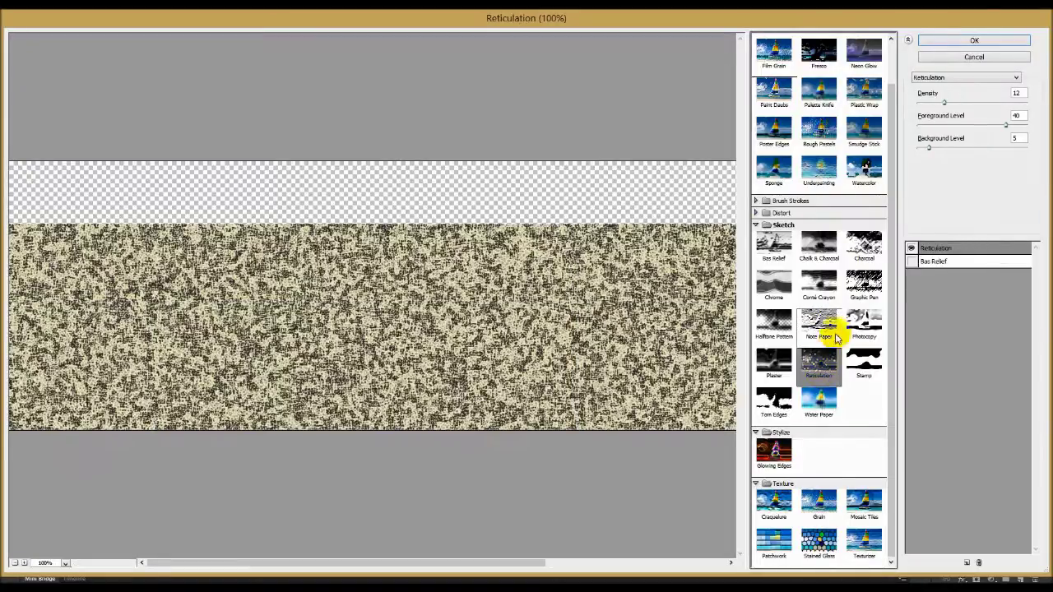
Step: Apply Reticulation with Density 0, Background Level 10 and a tuned Foreground Level
{"action": "left_click", "coordinate": [961, 149]}
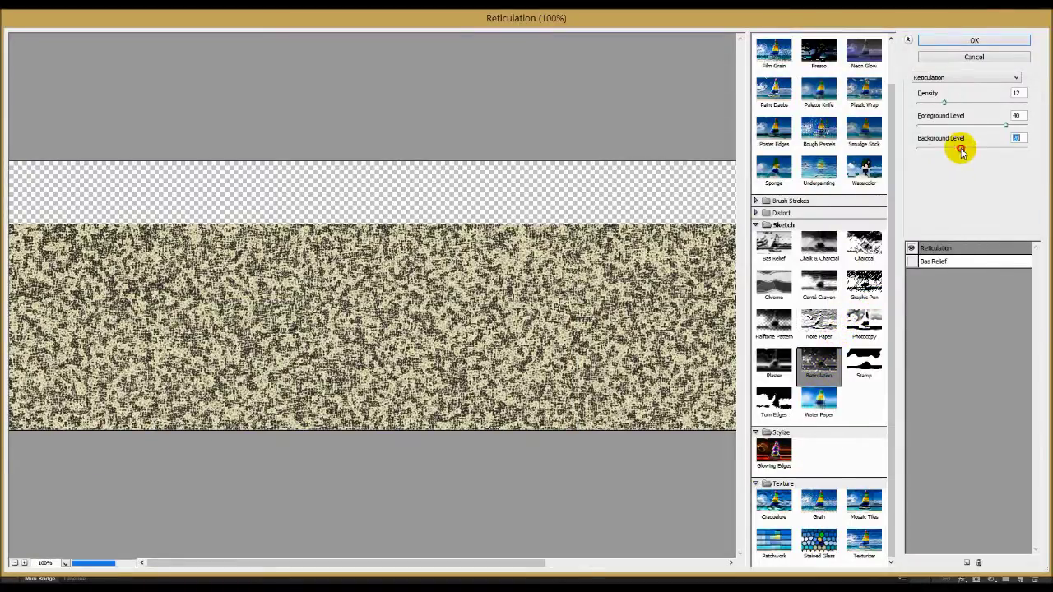
{"action": "left_click_drag", "start_coordinate": [960, 149], "coordinate": [897, 150]}
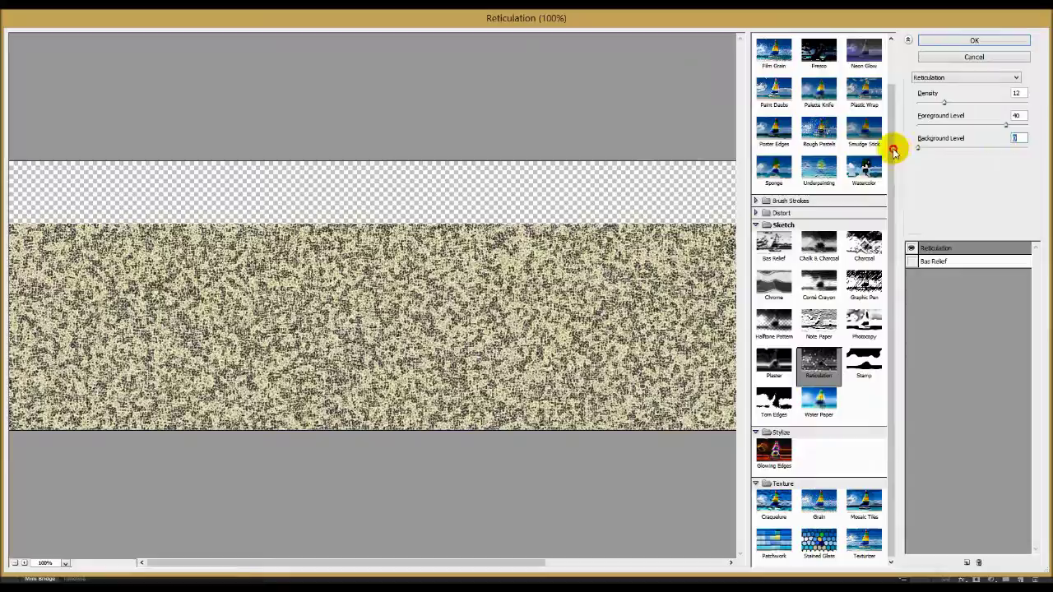
{"action": "mouse_move", "coordinate": [960, 127]}
{"action": "left_mouse_down"}
{"action": "mouse_move", "coordinate": [902, 125]}
{"action": "mouse_move", "coordinate": [1038, 123]}
{"action": "left_mouse_up"}
{"action": "left_click", "coordinate": [980, 149]}
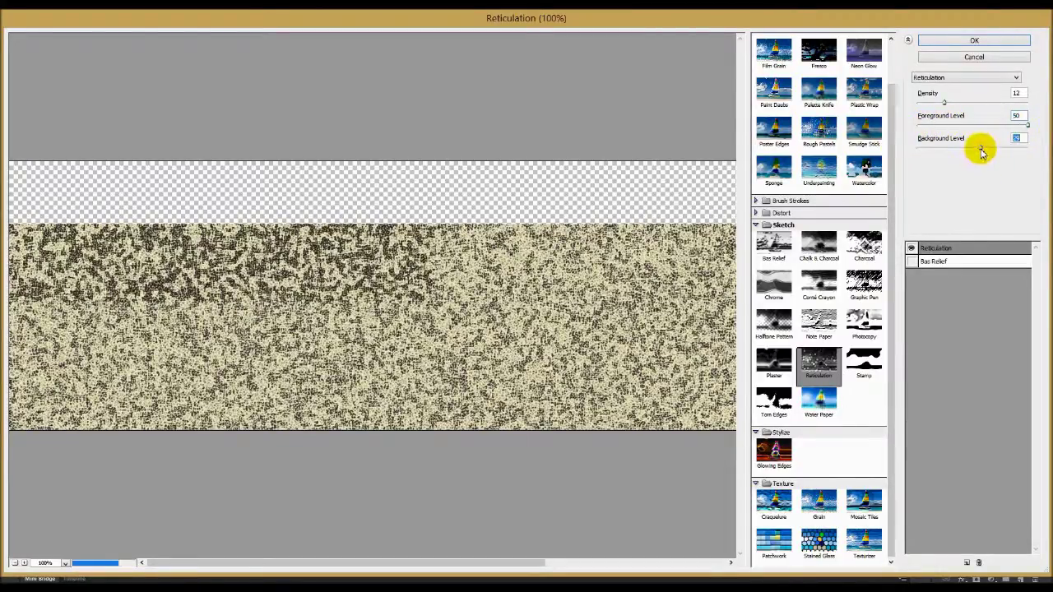
{"action": "left_click", "coordinate": [989, 125]}
{"action": "left_click", "coordinate": [966, 148]}
{"action": "mouse_move", "coordinate": [966, 148]}
{"action": "left_mouse_down"}
{"action": "mouse_move", "coordinate": [940, 146]}
{"action": "mouse_move", "coordinate": [999, 148]}
{"action": "mouse_move", "coordinate": [940, 148]}
{"action": "left_mouse_up"}
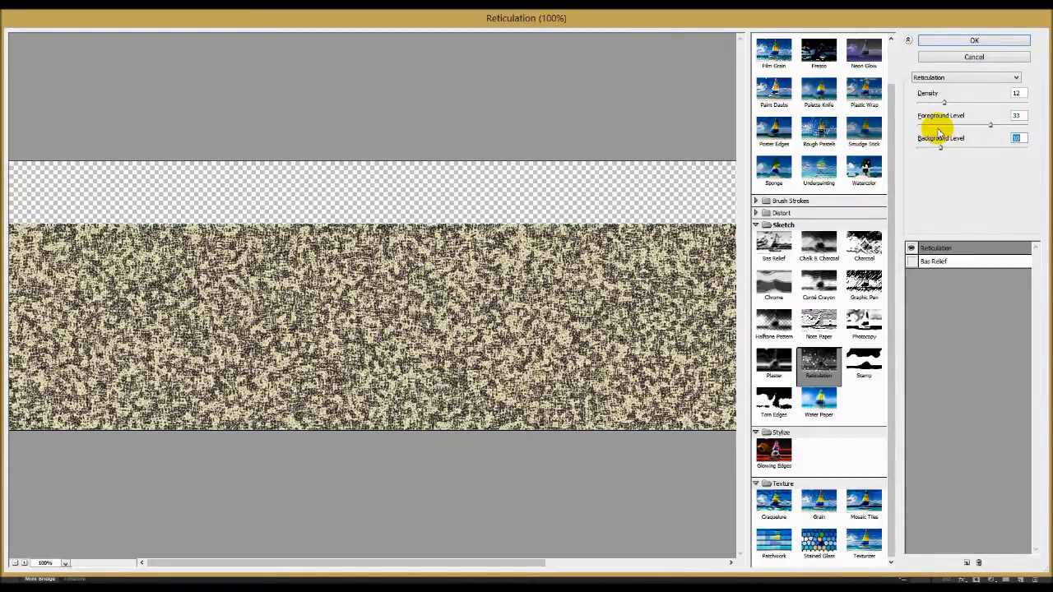
{"action": "left_click", "coordinate": [974, 125]}
{"action": "left_click", "coordinate": [976, 101]}
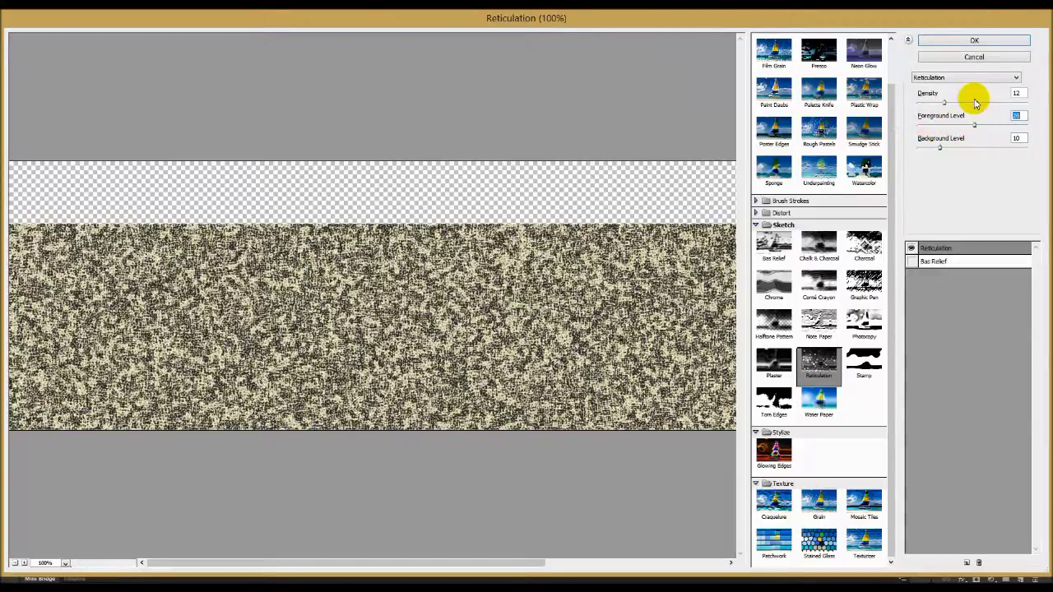
{"action": "left_click_drag", "start_coordinate": [983, 102], "coordinate": [876, 97]}
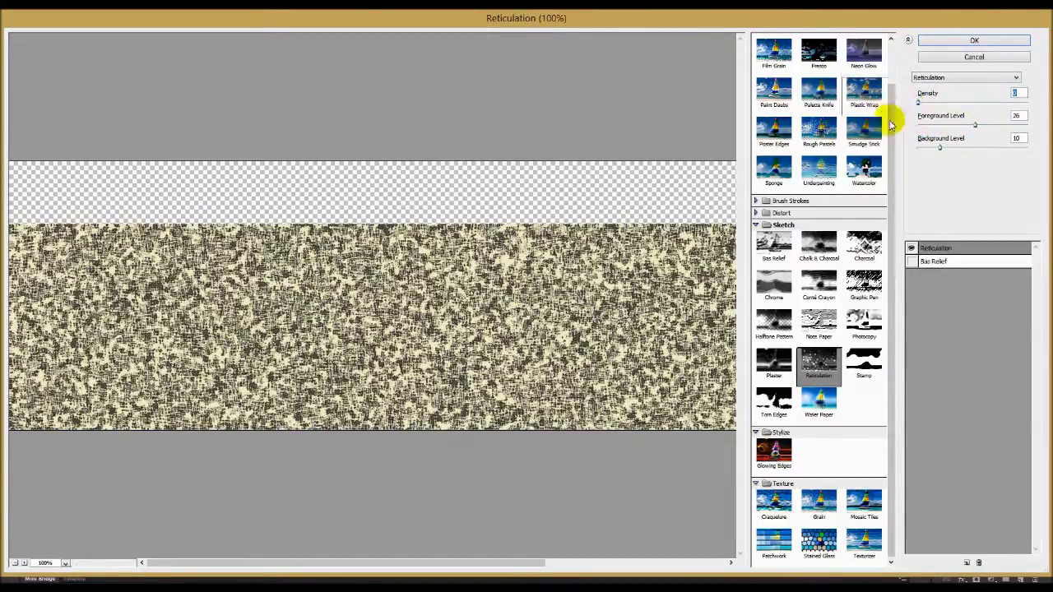
{"action": "left_click_drag", "start_coordinate": [933, 123], "coordinate": [1013, 134]}
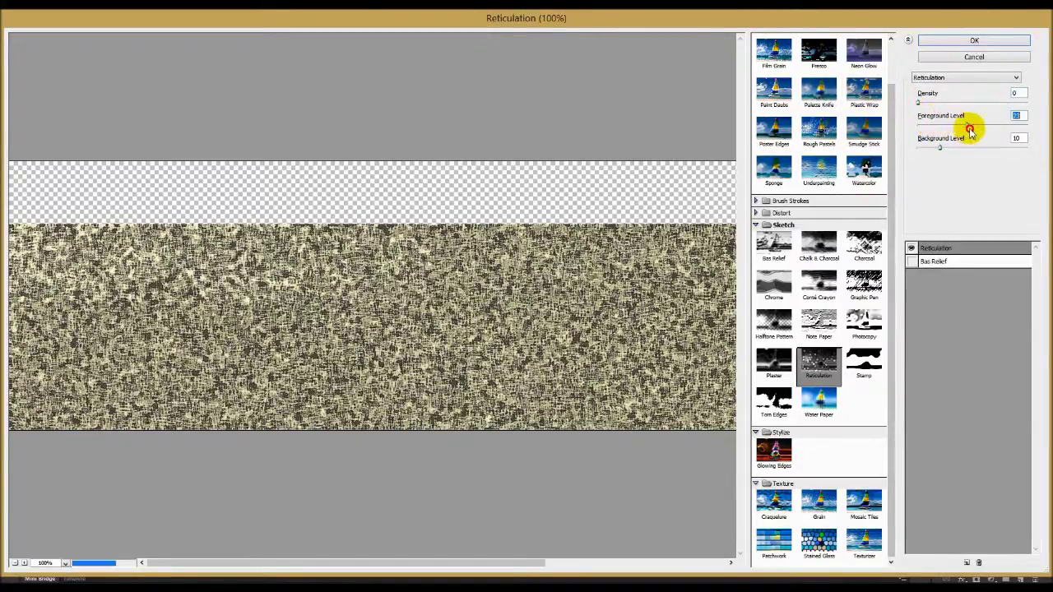
{"action": "left_click", "coordinate": [954, 40]}
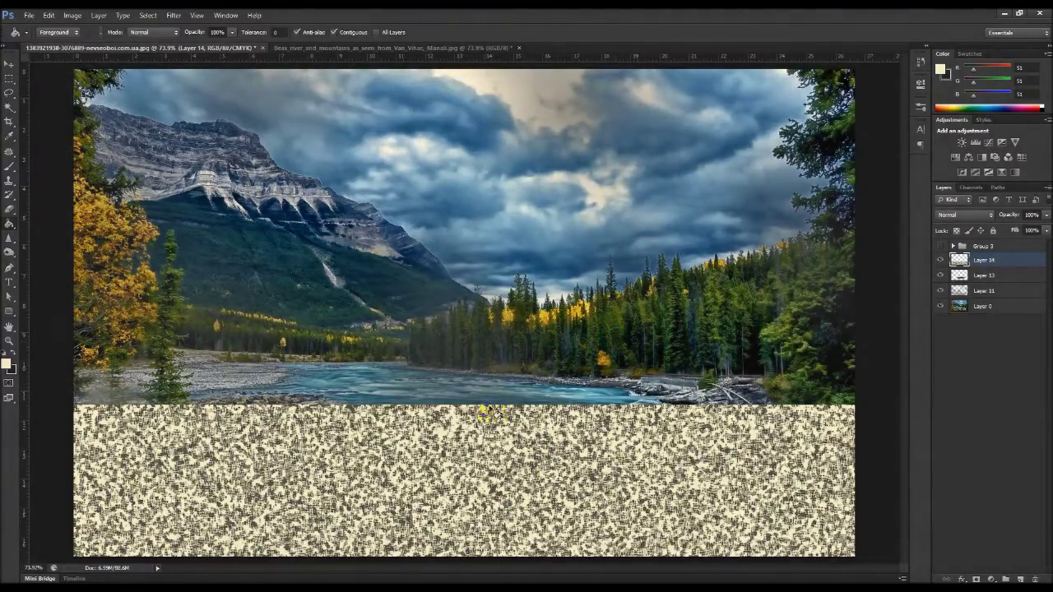
Step: Choose the Eraser with a soft 187 px brush at 60% opacity
{"action": "left_click", "coordinate": [166, 240]}
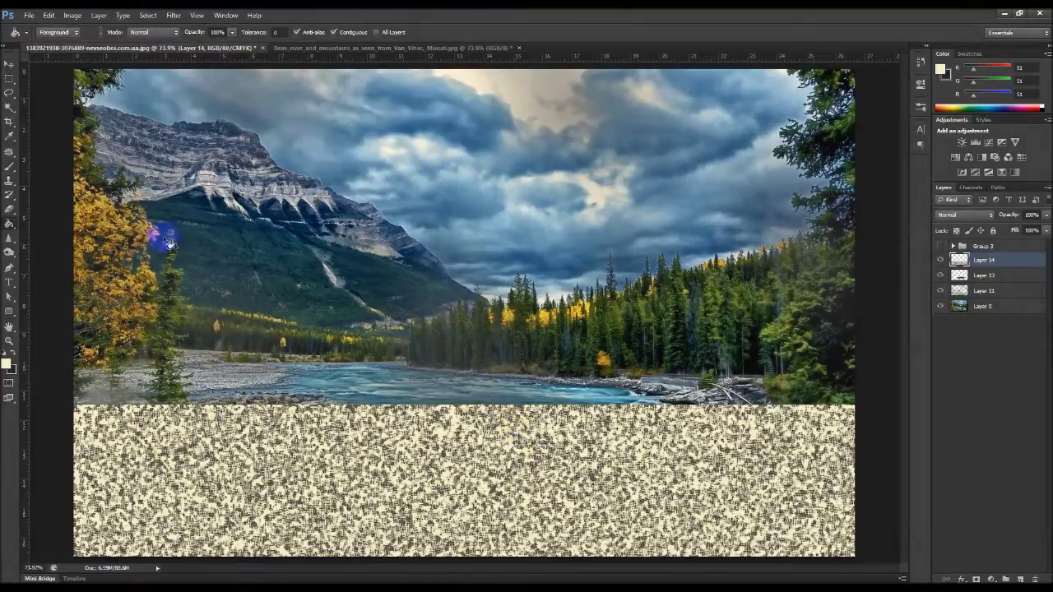
{"action": "left_click", "coordinate": [10, 206]}
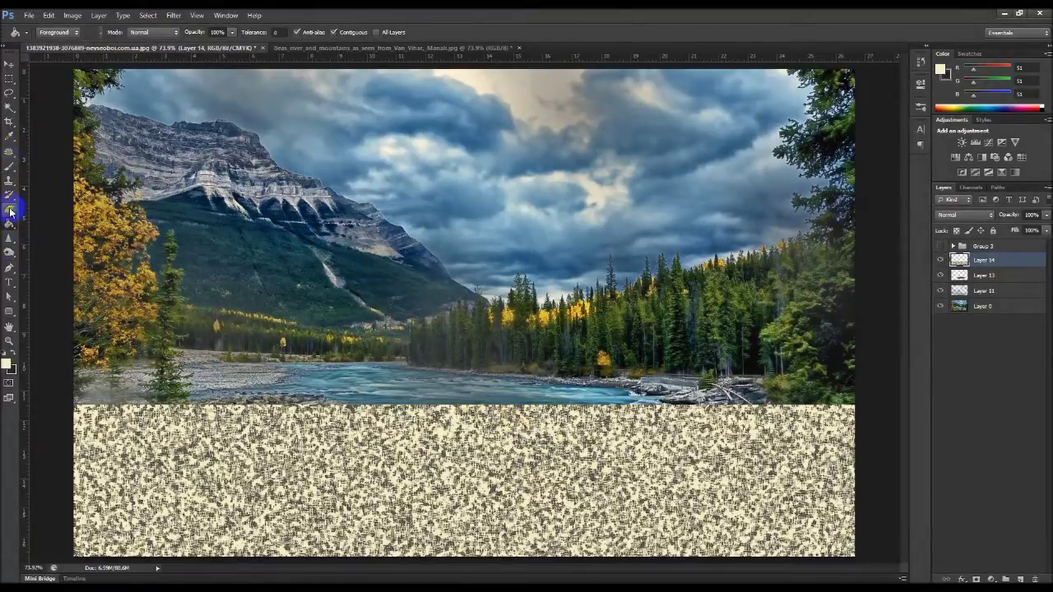
{"action": "left_click", "coordinate": [170, 366]}
{"action": "left_click", "coordinate": [42, 34]}
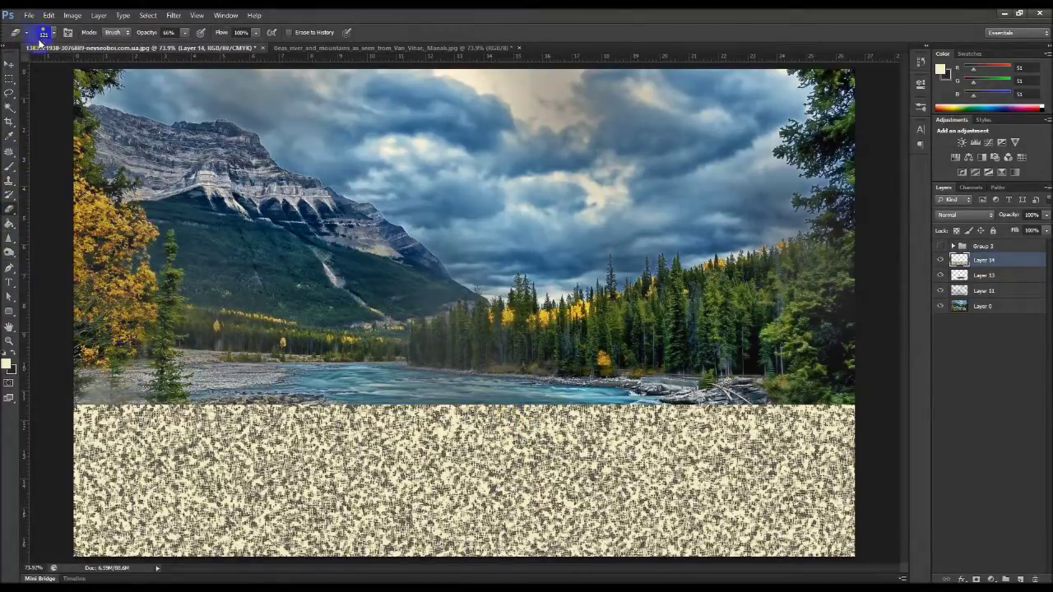
{"action": "left_click", "coordinate": [54, 35]}
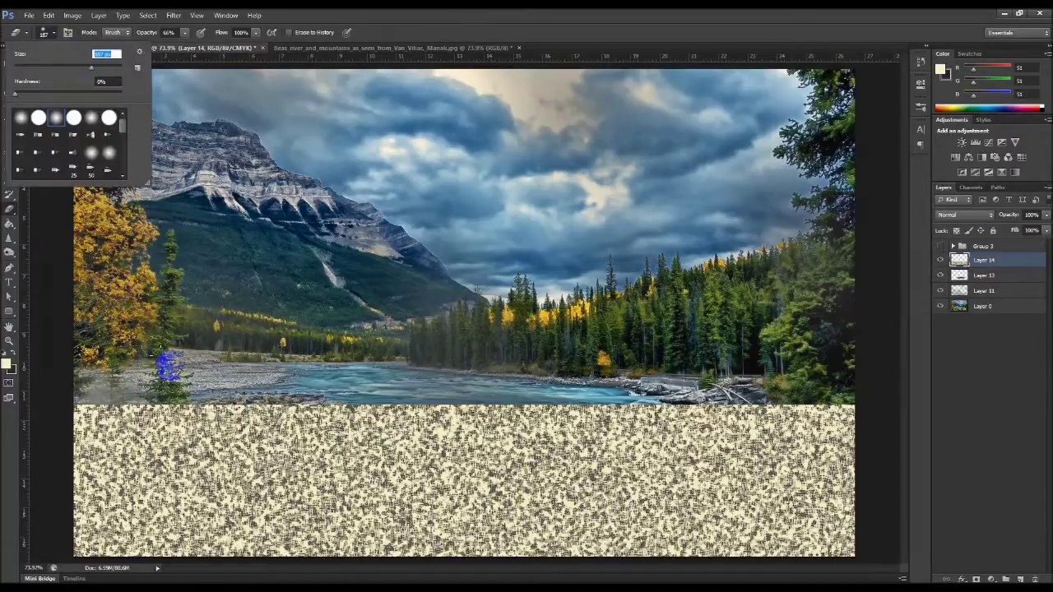
{"action": "left_click", "coordinate": [75, 404]}
Step: Softly erase the texture's top edge along the riverbank seam, then bring up the Open dialog
{"action": "mouse_move", "coordinate": [76, 405]}
{"action": "left_mouse_down"}
{"action": "mouse_move", "coordinate": [855, 400]}
{"action": "mouse_move", "coordinate": [860, 380]}
{"action": "mouse_move", "coordinate": [66, 374]}
{"action": "mouse_move", "coordinate": [759, 289]}
{"action": "mouse_move", "coordinate": [834, 389]}
{"action": "left_mouse_up"}
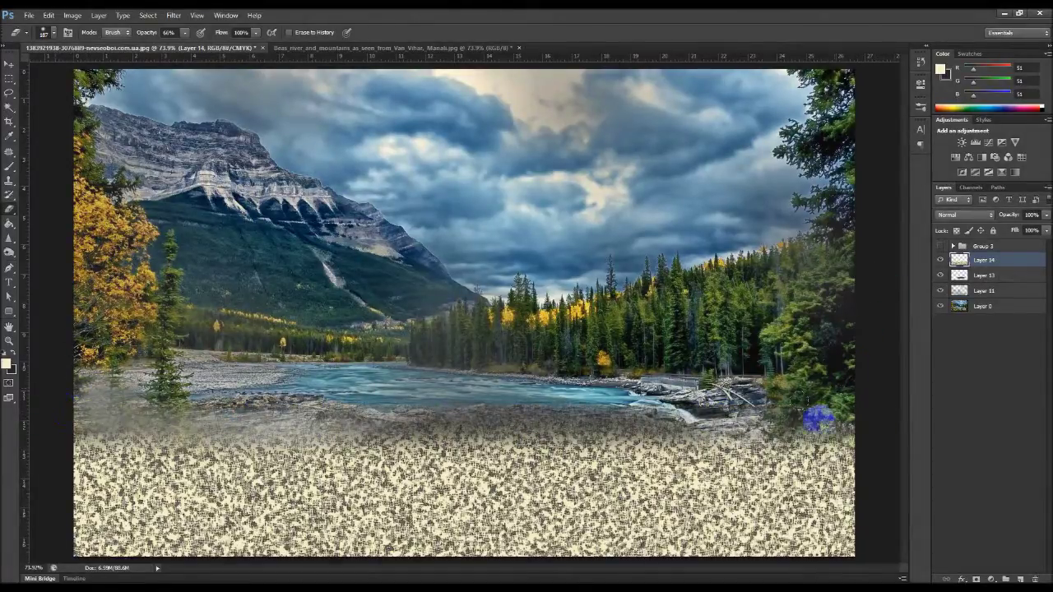
{"action": "mouse_move", "coordinate": [806, 446]}
{"action": "left_mouse_down"}
{"action": "mouse_move", "coordinate": [634, 418]}
{"action": "mouse_move", "coordinate": [302, 405]}
{"action": "left_mouse_up"}
{"action": "mouse_move", "coordinate": [626, 462]}
{"action": "left_mouse_down"}
{"action": "mouse_move", "coordinate": [371, 439]}
{"action": "mouse_move", "coordinate": [388, 437]}
{"action": "left_mouse_up"}
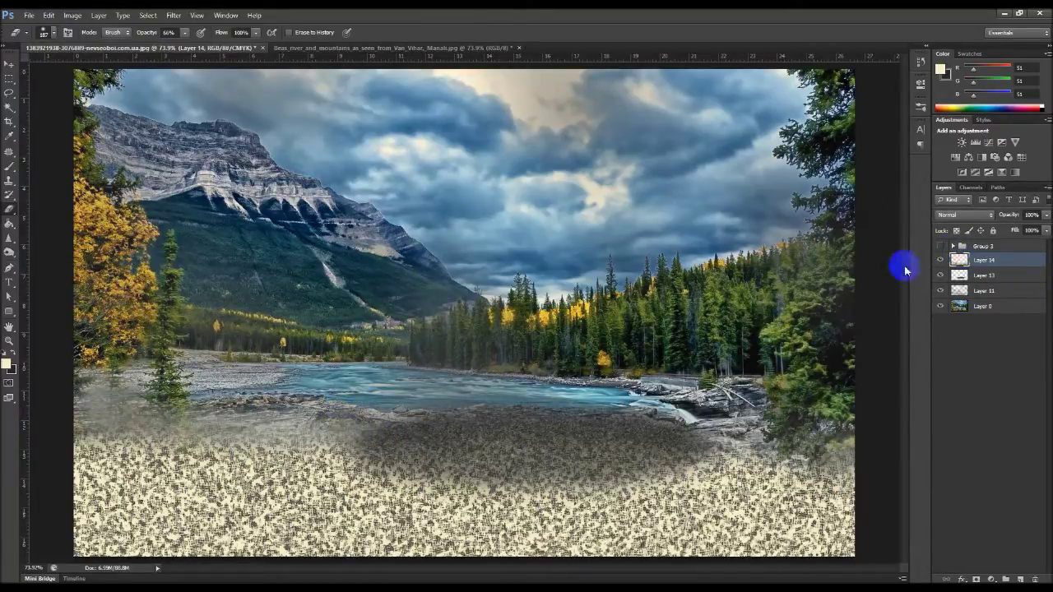
{"action": "key", "text": "ctrl+o"}
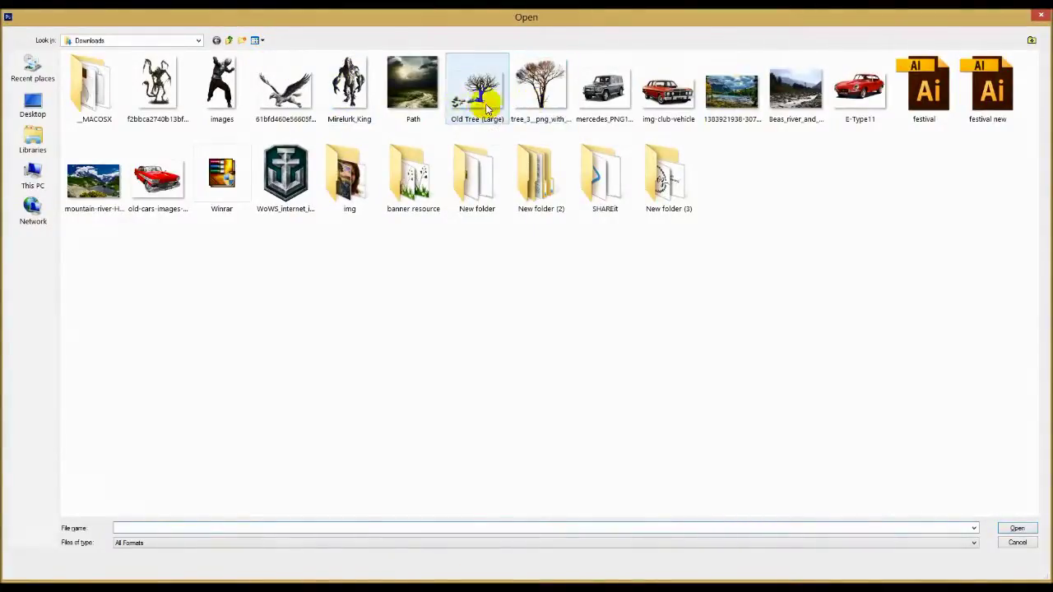
Step: Cancel the Open dialog and expand Group 3's layers in the Layers panel
{"action": "left_click", "coordinate": [1016, 543]}
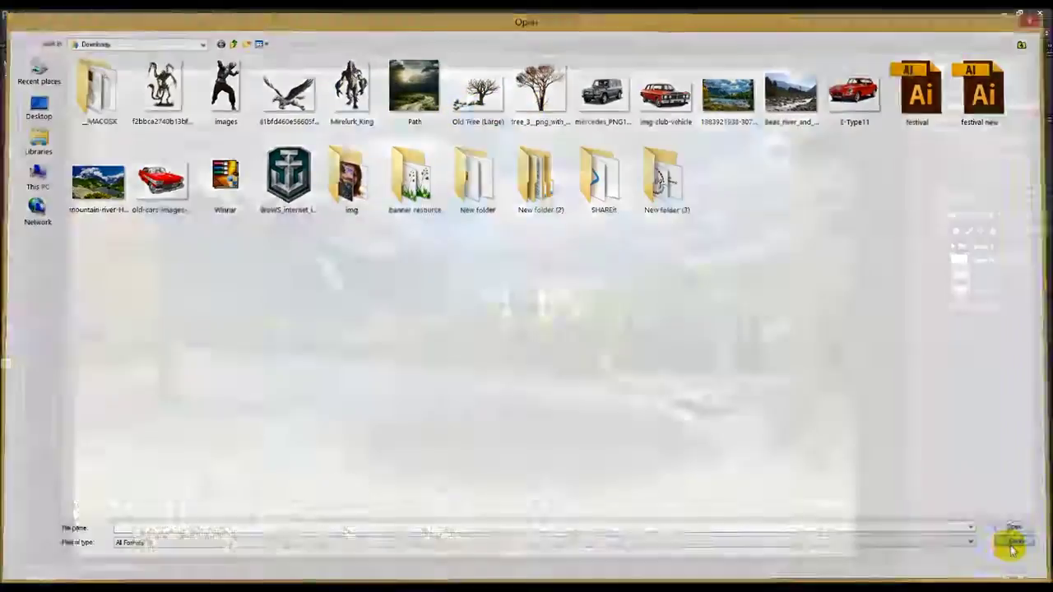
{"action": "left_click", "coordinate": [954, 247]}
{"action": "left_click", "coordinate": [997, 372]}
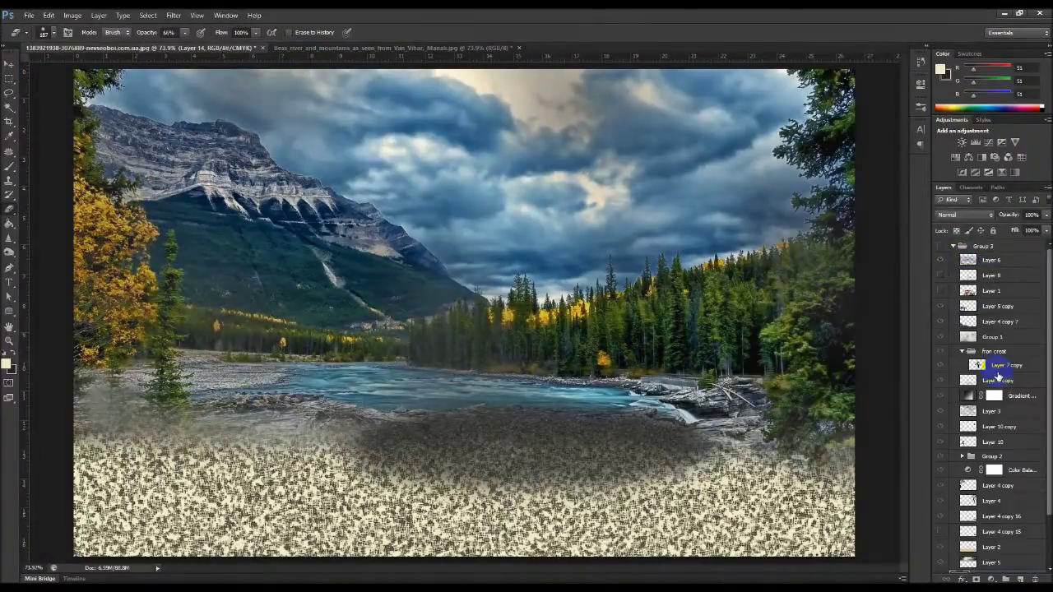
{"action": "scroll", "coordinate": [1015, 466], "scroll_direction": "down", "scroll_amount": 1}
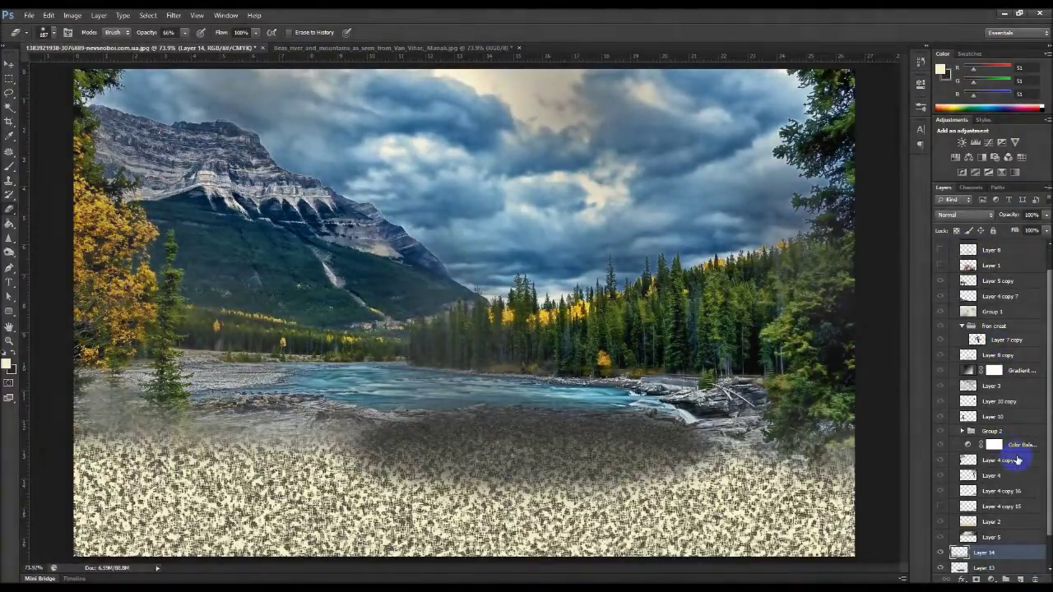
{"action": "scroll", "coordinate": [1019, 461], "scroll_direction": "down", "scroll_amount": 1}
{"action": "left_click_drag", "start_coordinate": [987, 426], "coordinate": [982, 324]}
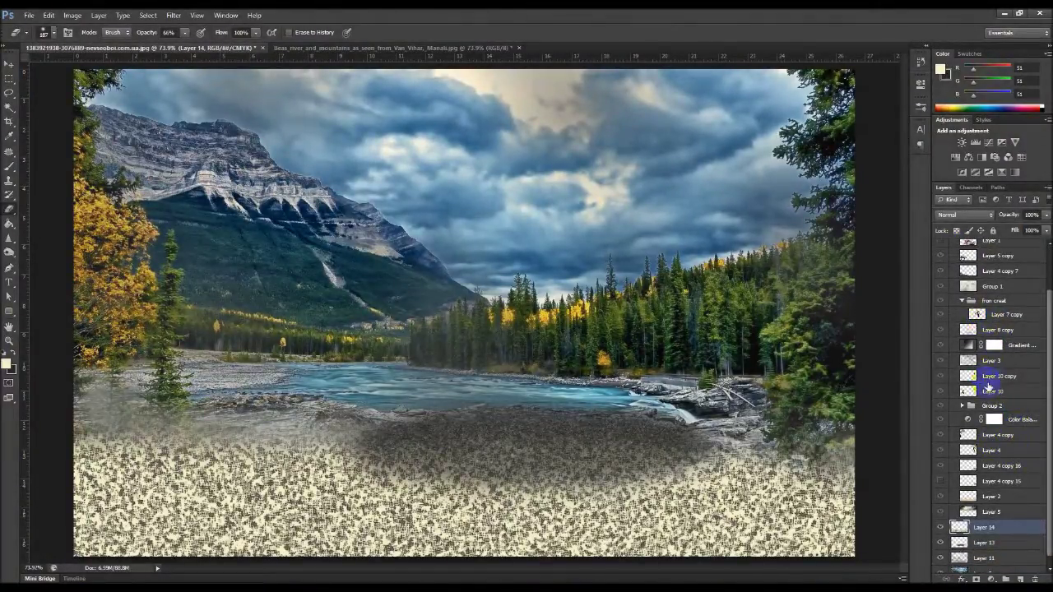
{"action": "left_click_drag", "start_coordinate": [987, 387], "coordinate": [1012, 503]}
{"action": "left_click_drag", "start_coordinate": [976, 546], "coordinate": [924, 529]}
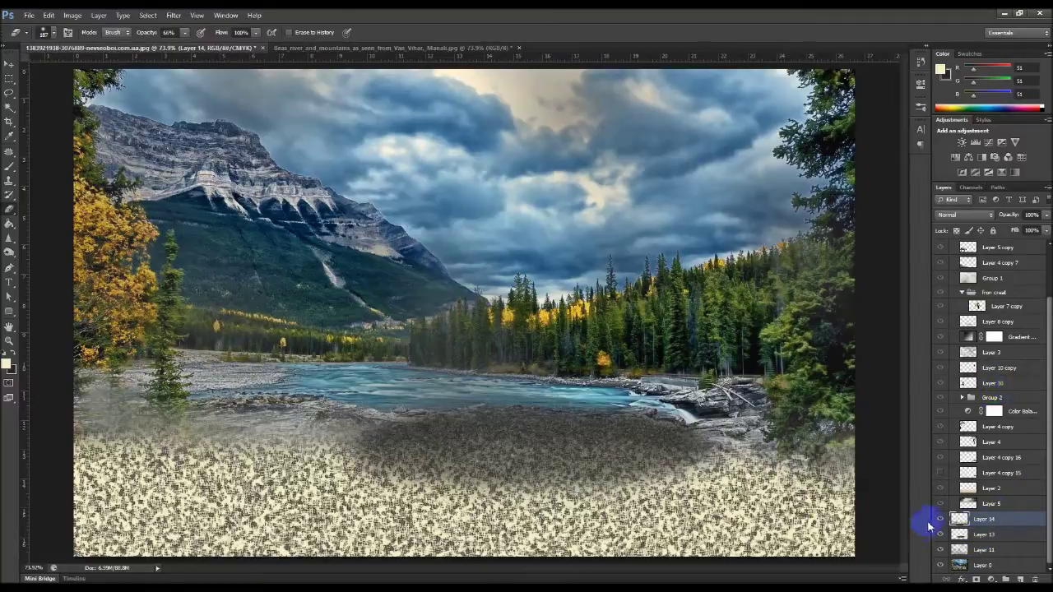
Step: Toggle Layer 14 off and on twice to compare, then show Group 3
{"action": "left_click", "coordinate": [940, 519]}
{"action": "left_click", "coordinate": [940, 519]}
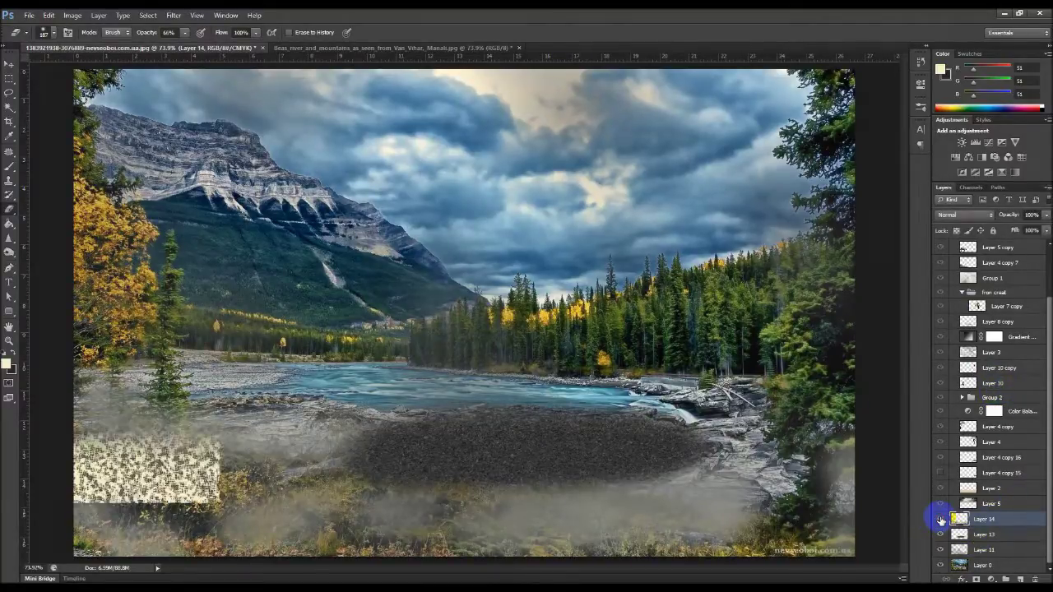
{"action": "left_click", "coordinate": [940, 519]}
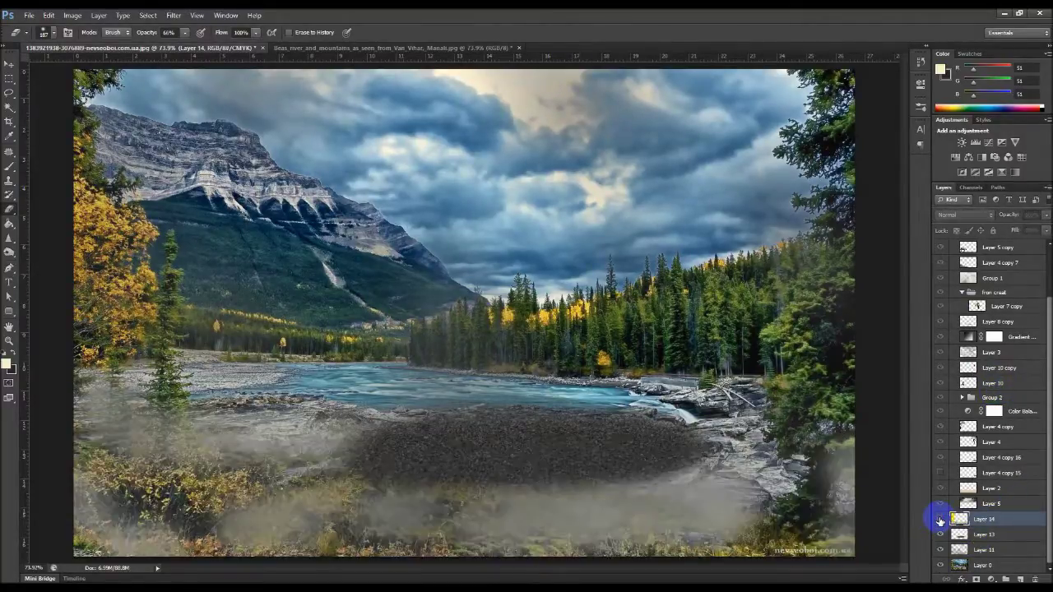
{"action": "left_click", "coordinate": [940, 519]}
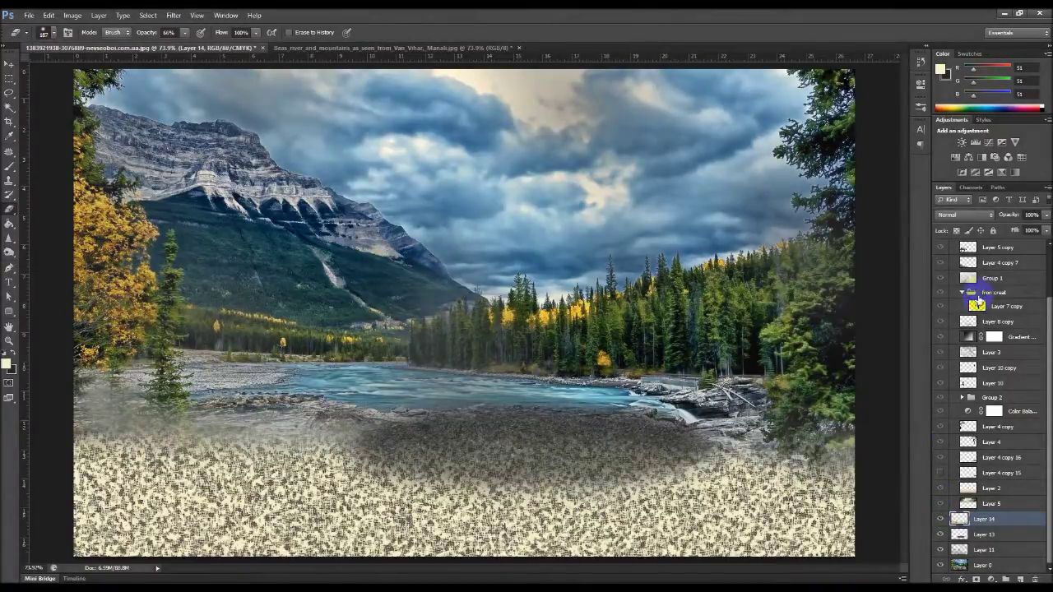
{"action": "scroll", "coordinate": [985, 262], "scroll_direction": "up", "scroll_amount": 2}
{"action": "scroll", "coordinate": [970, 264], "scroll_direction": "up", "scroll_amount": 2}
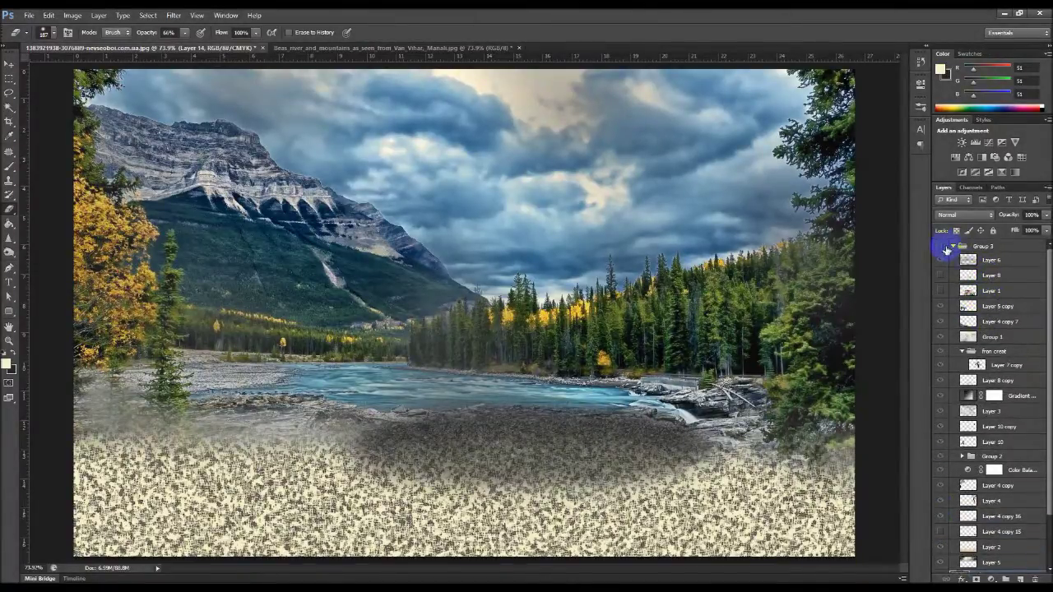
{"action": "left_click", "coordinate": [940, 247]}
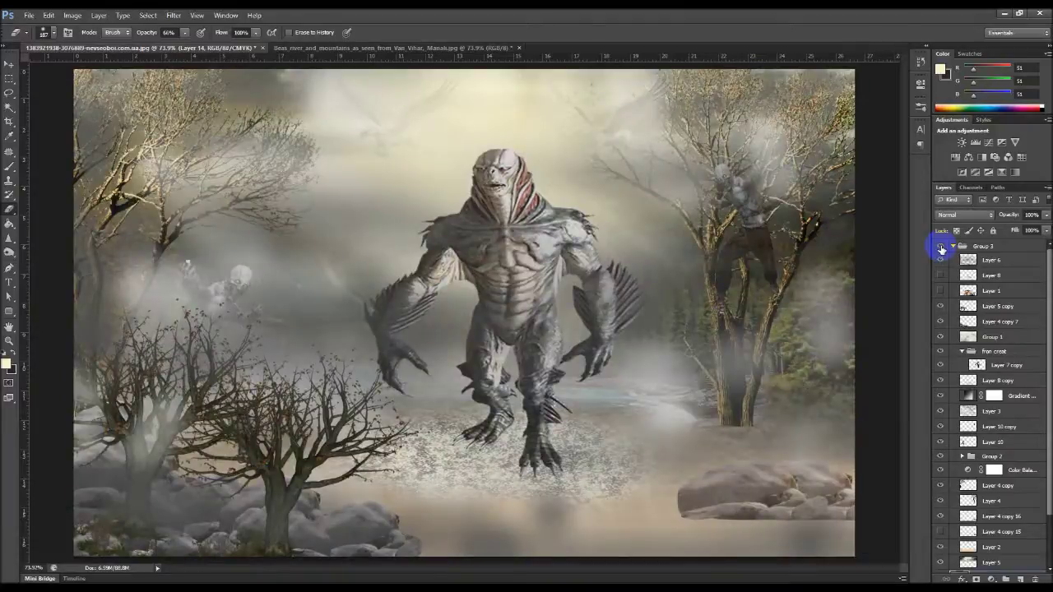
Step: Toggle Layer 11 and Layer 0 visibility to inspect what lies beneath
{"action": "left_click", "coordinate": [952, 248]}
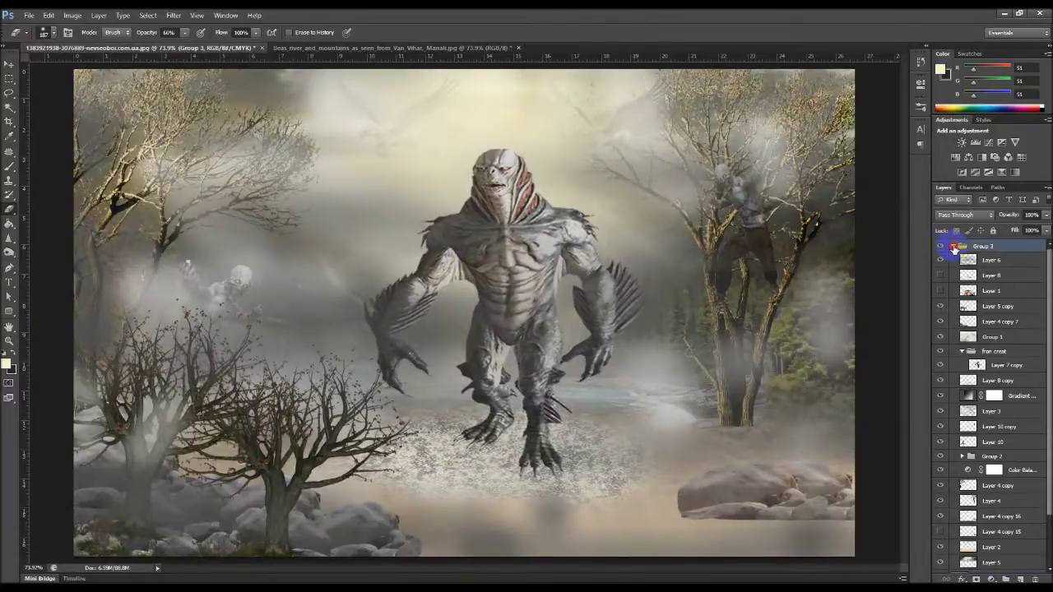
{"action": "left_click", "coordinate": [952, 246]}
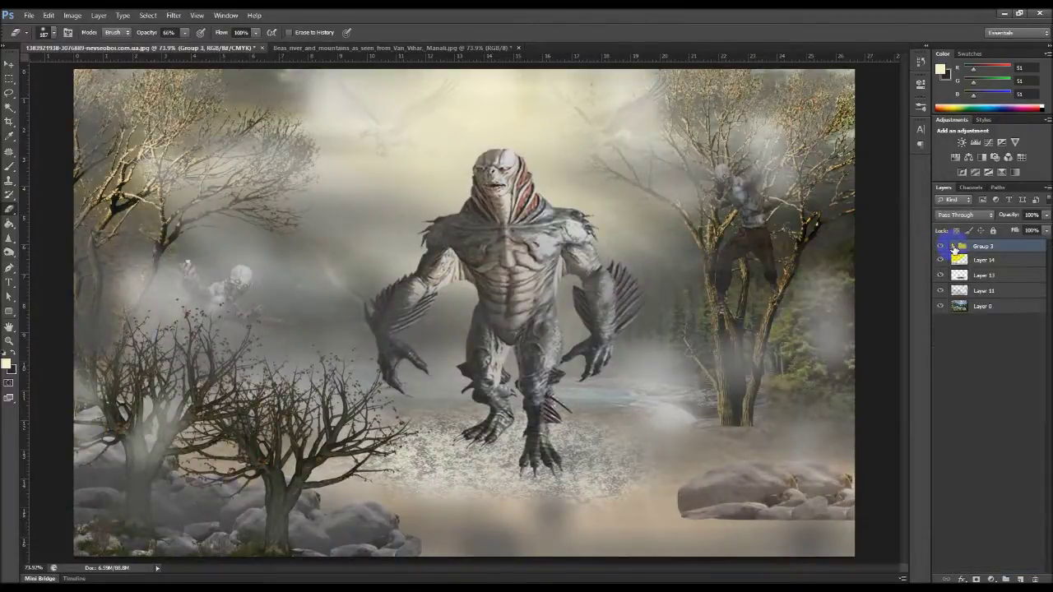
{"action": "left_click", "coordinate": [941, 292]}
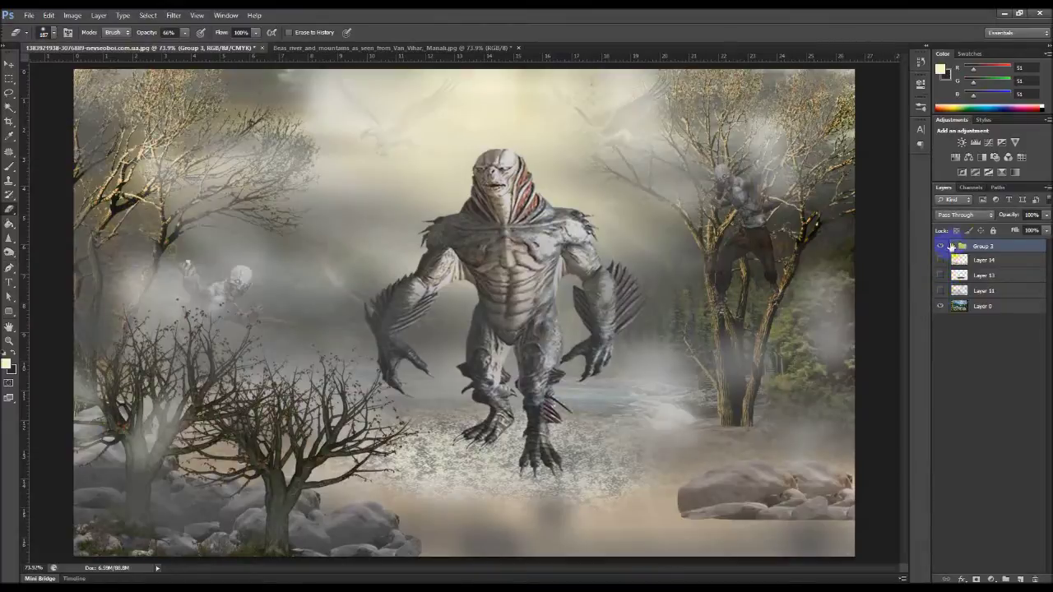
{"action": "left_click", "coordinate": [952, 247]}
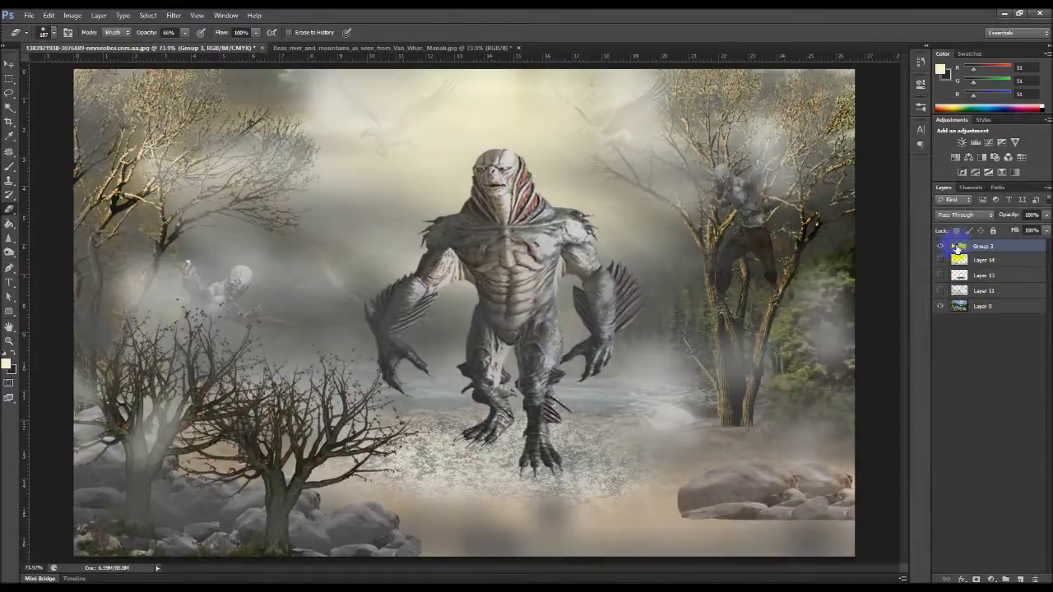
{"action": "left_click", "coordinate": [939, 306]}
{"action": "left_click", "coordinate": [942, 276]}
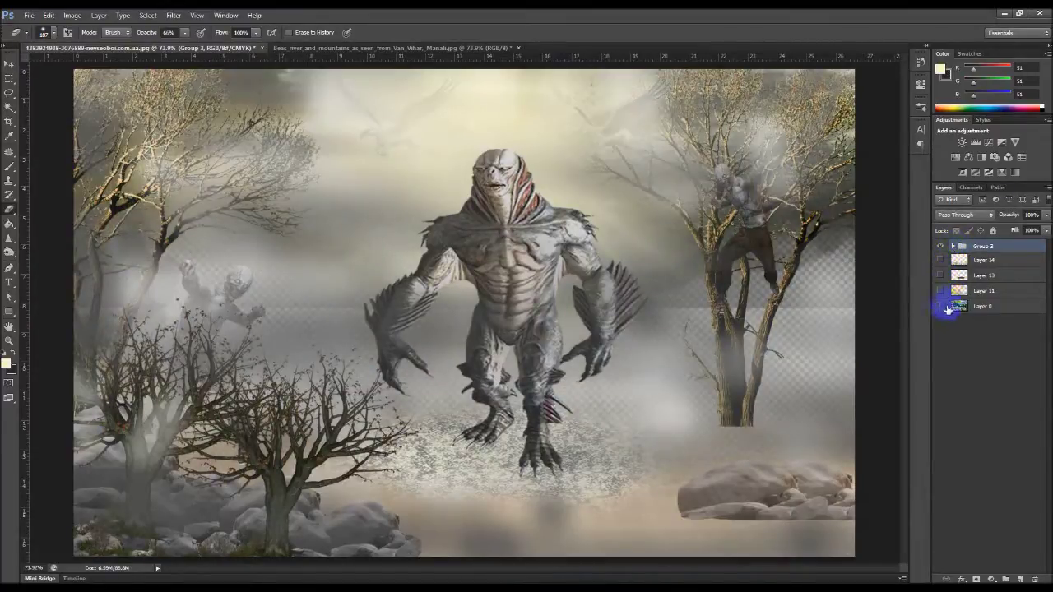
{"action": "left_click", "coordinate": [941, 307]}
Step: Hide Layer 6's haze inside Group 3 and switch to the Move tool
{"action": "left_click", "coordinate": [953, 247]}
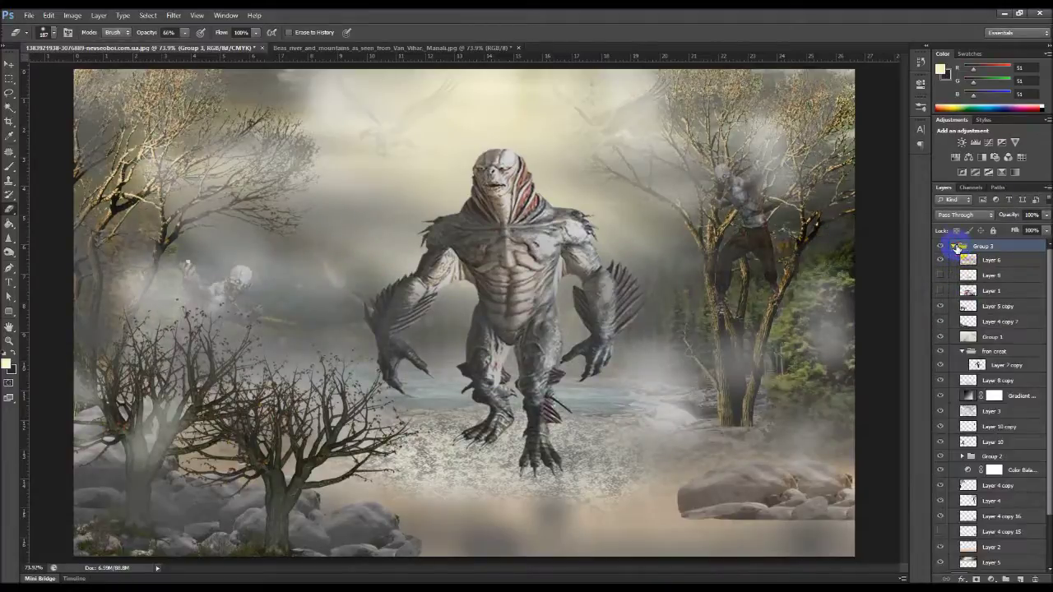
{"action": "scroll", "coordinate": [1007, 411], "scroll_direction": "down", "scroll_amount": 2}
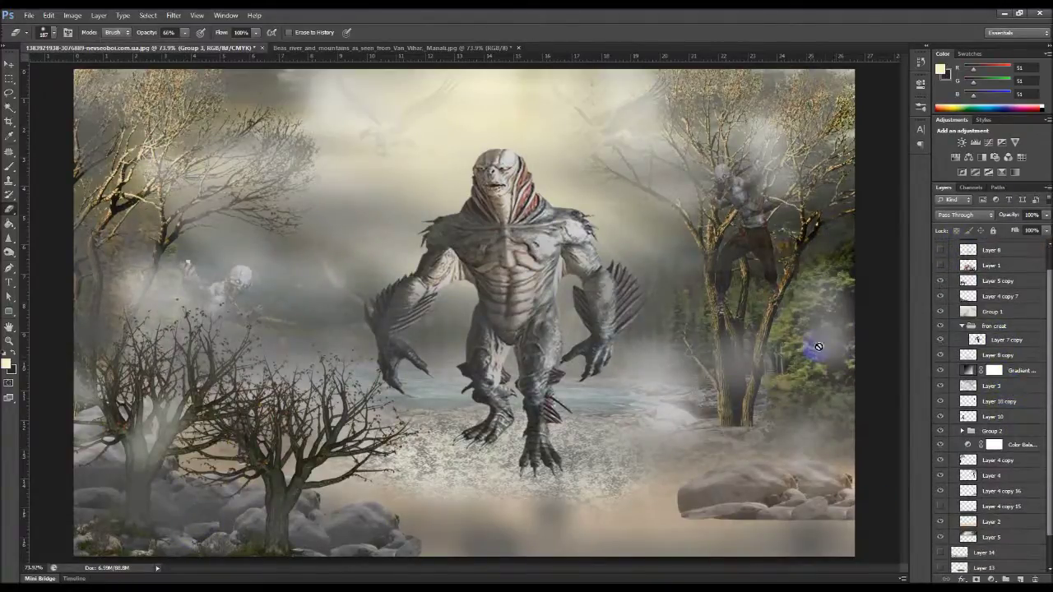
{"action": "scroll", "coordinate": [977, 281], "scroll_direction": "up", "scroll_amount": 2}
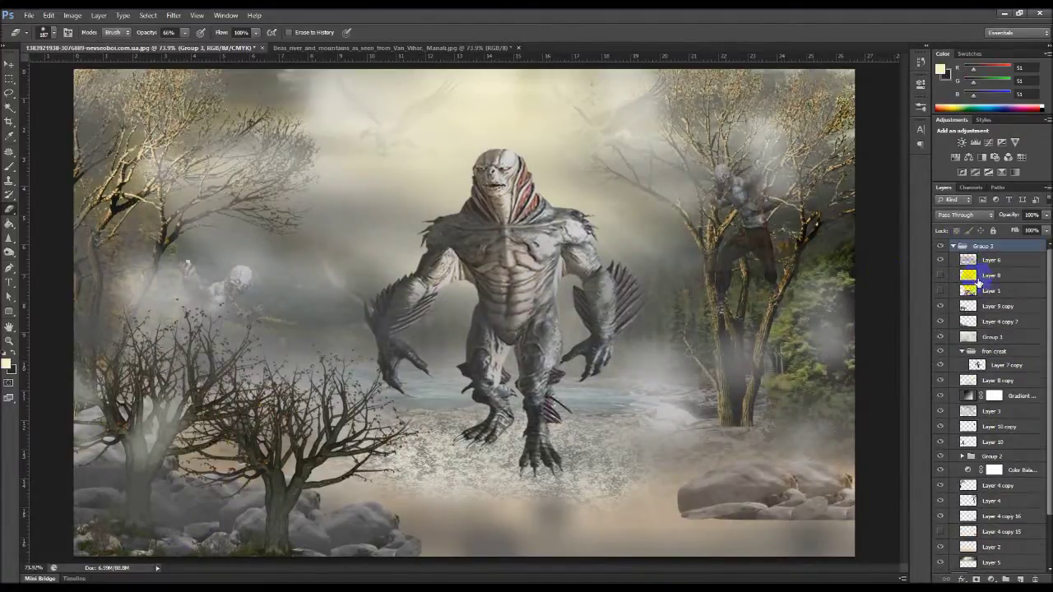
{"action": "left_click", "coordinate": [940, 260]}
{"action": "left_click", "coordinate": [8, 65]}
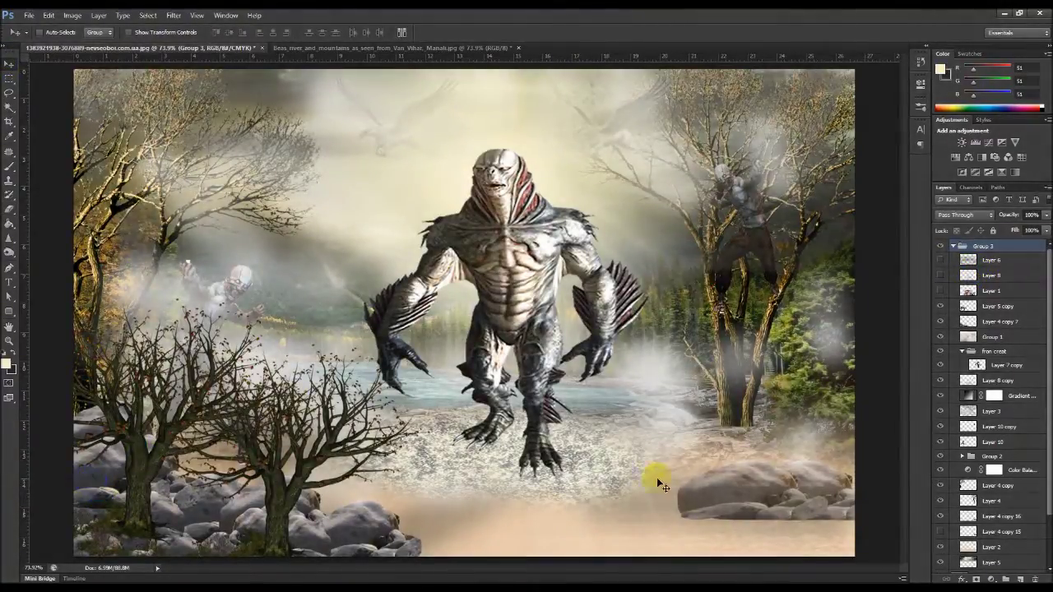
Step: Check the lower-left rocks, then select Layer 4 copy 7 with Layer 5 copy and drag them toward Group 3
{"action": "left_click", "coordinate": [939, 323]}
{"action": "left_click", "coordinate": [940, 322]}
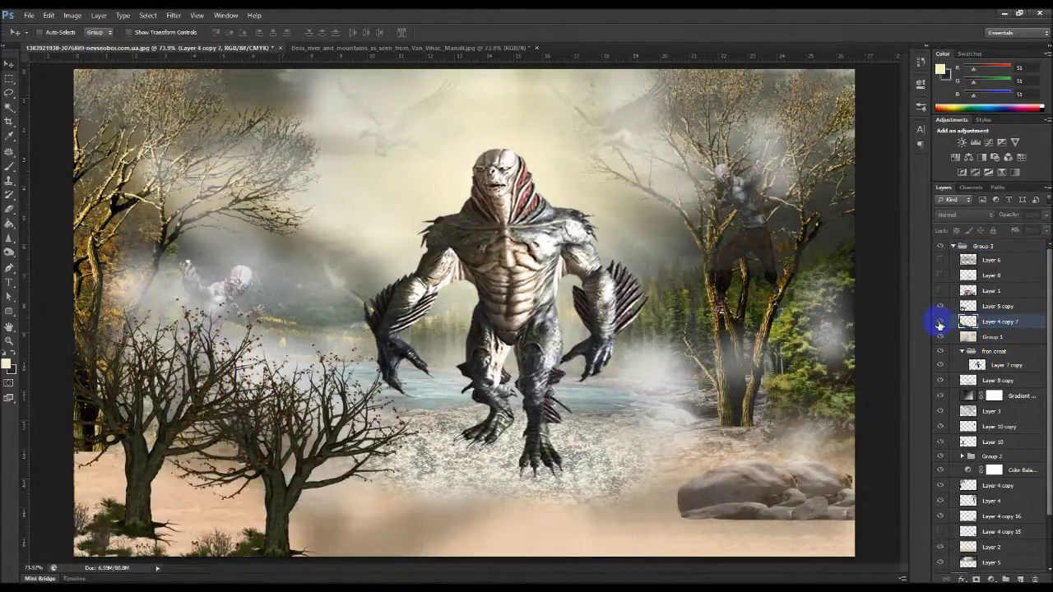
{"action": "left_click", "coordinate": [940, 322]}
{"action": "left_click", "coordinate": [993, 307]}
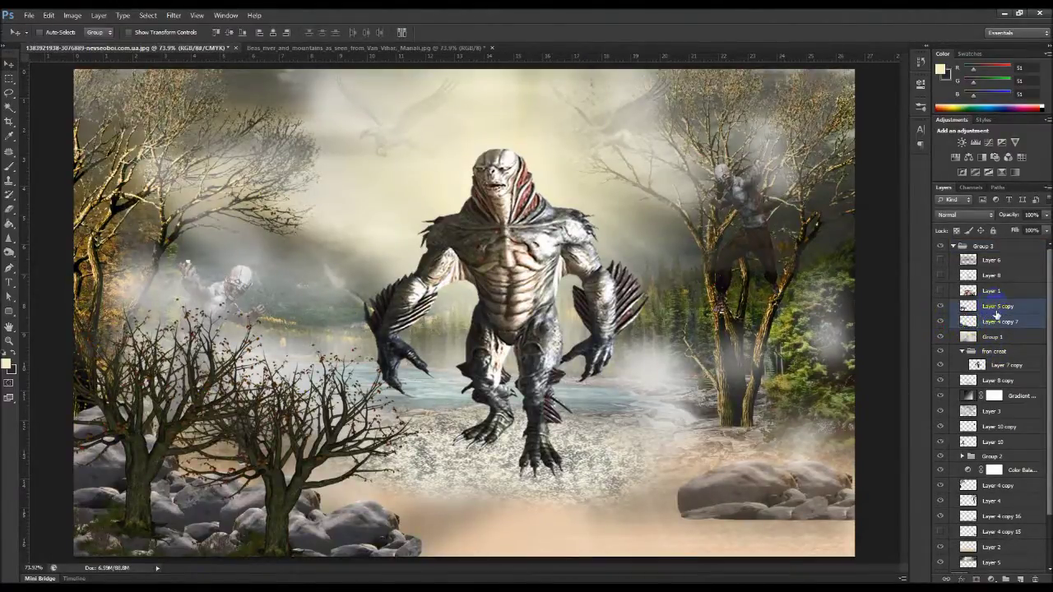
{"action": "left_click_drag", "start_coordinate": [986, 329], "coordinate": [955, 251]}
Step: Collapse Group 3, make Layers 14, 13 and 11 visible, and hide Group 3
{"action": "left_click", "coordinate": [952, 247]}
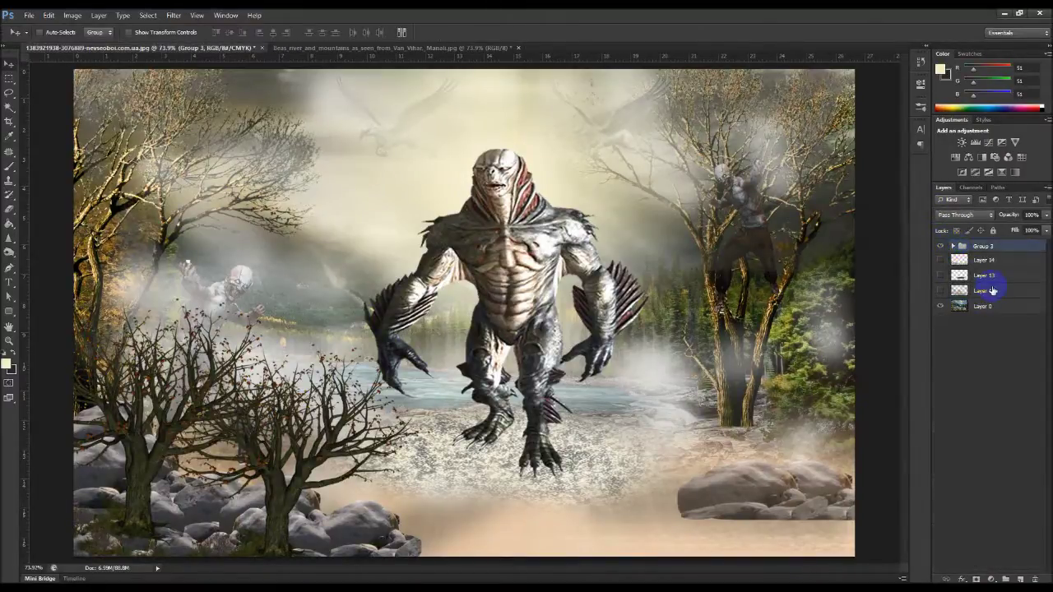
{"action": "left_click", "coordinate": [990, 280]}
{"action": "left_click", "coordinate": [987, 261]}
{"action": "left_click_drag", "start_coordinate": [940, 259], "coordinate": [946, 300]}
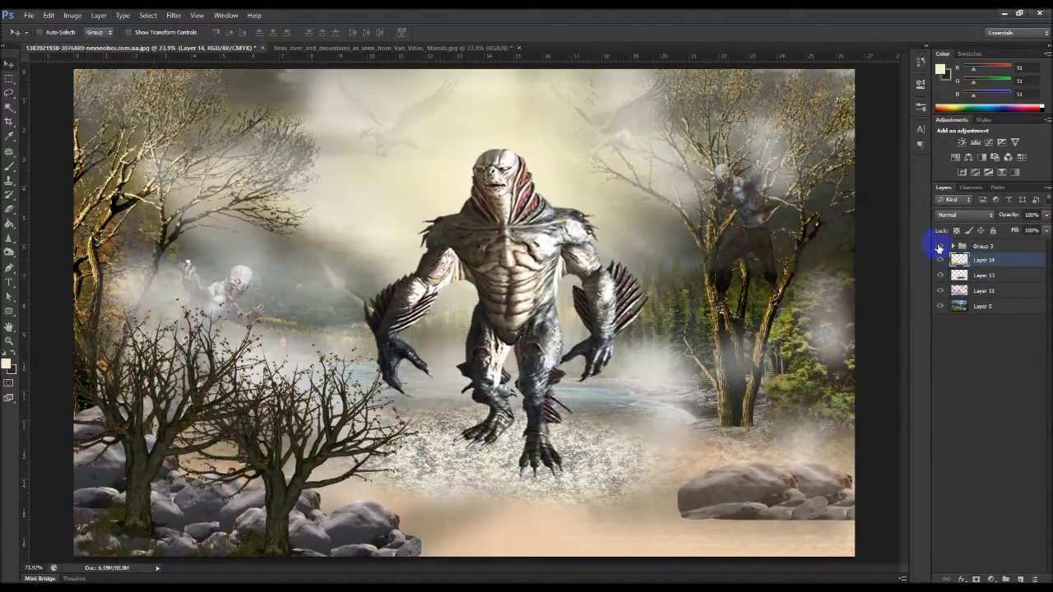
{"action": "left_click", "coordinate": [940, 246]}
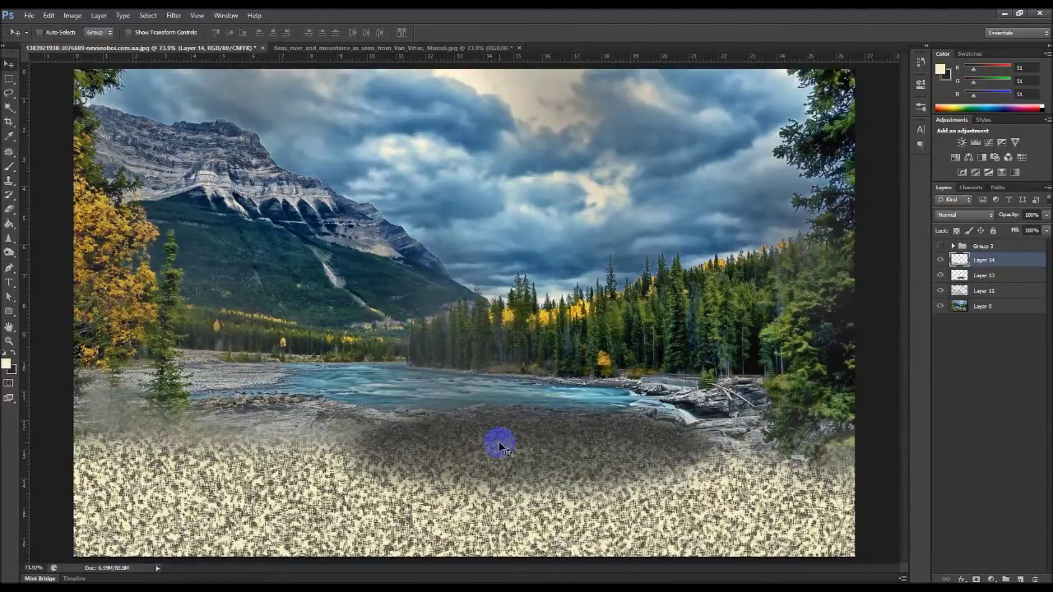
Step: Select Layer 4 copy 7 and Layer 5 copy, show Group 3, select all, then hide it again
{"action": "left_click_drag", "start_coordinate": [958, 261], "coordinate": [957, 249]}
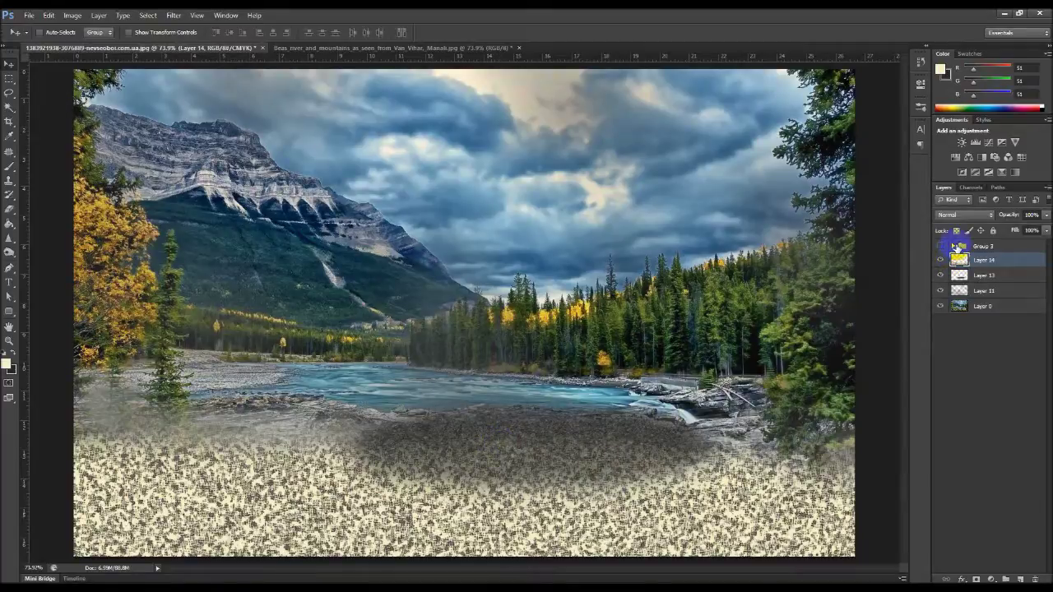
{"action": "left_click", "coordinate": [954, 246]}
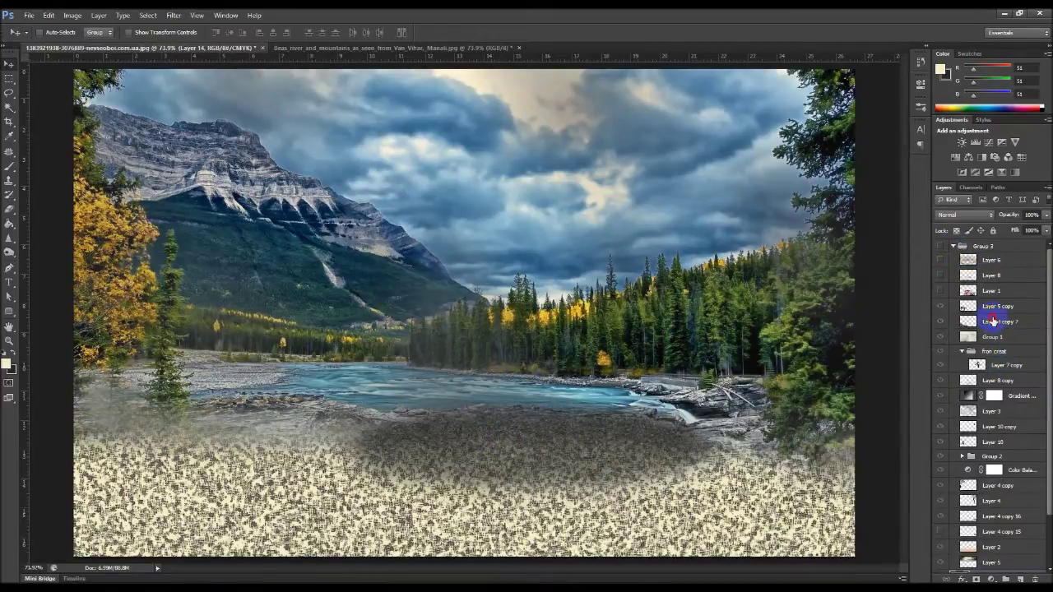
{"action": "left_click", "coordinate": [993, 321]}
{"action": "left_click", "coordinate": [999, 307], "text": "shift"}
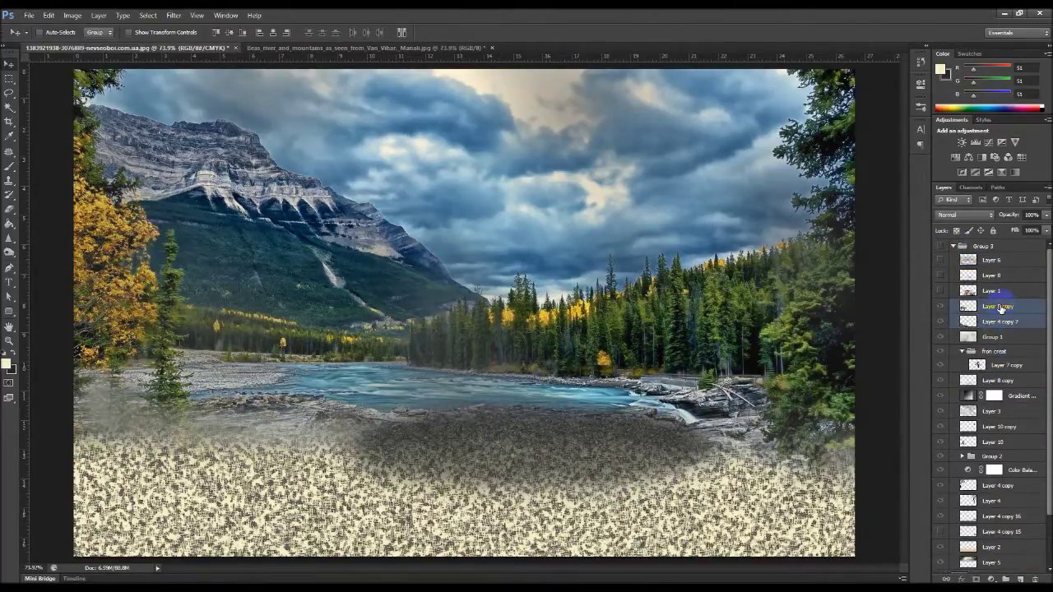
{"action": "left_click", "coordinate": [942, 248]}
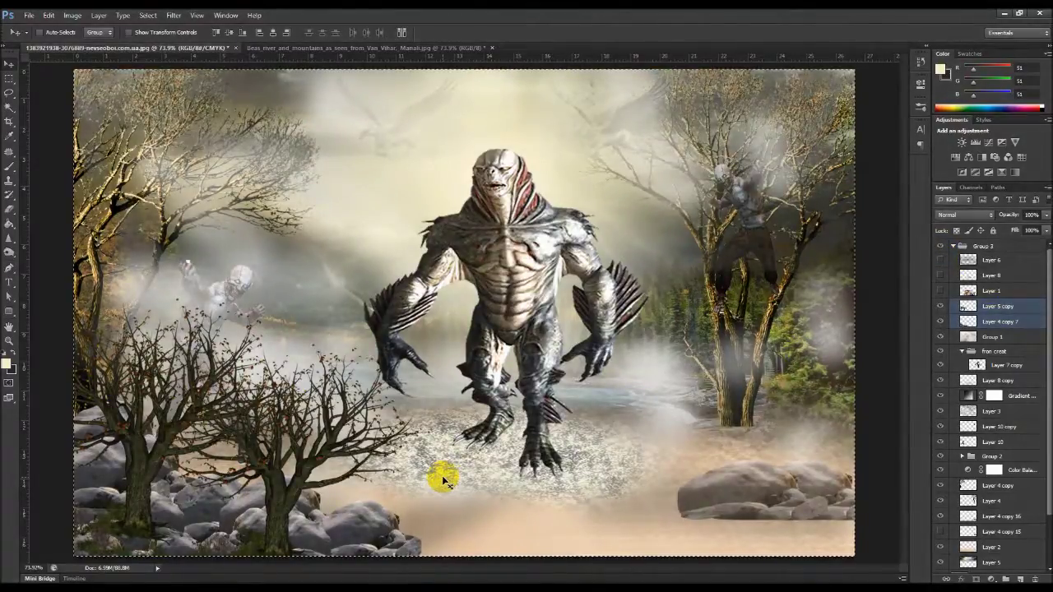
{"action": "key", "text": "ctrl+a"}
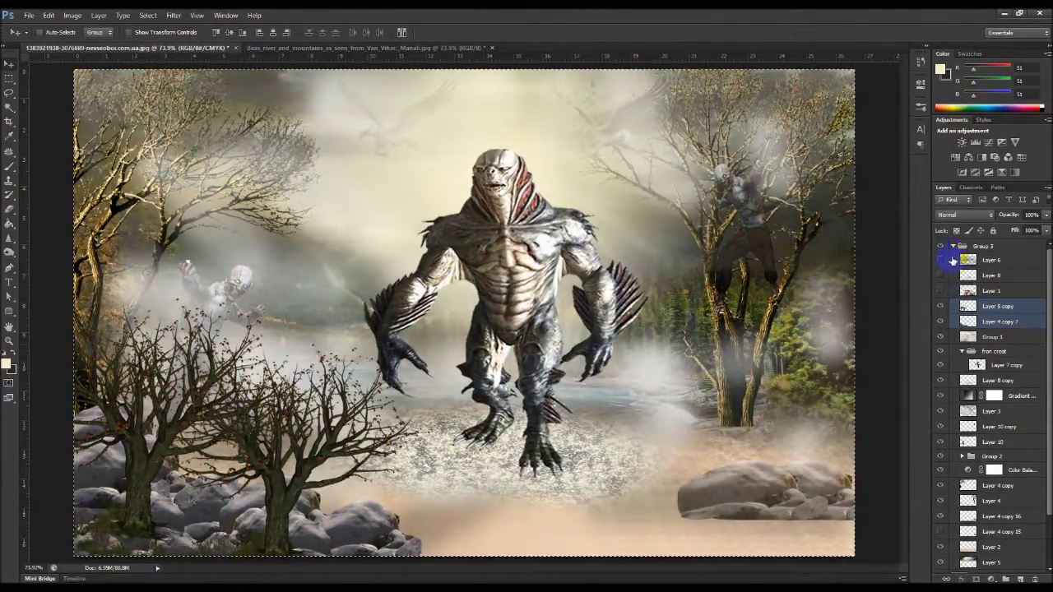
{"action": "left_click", "coordinate": [940, 246]}
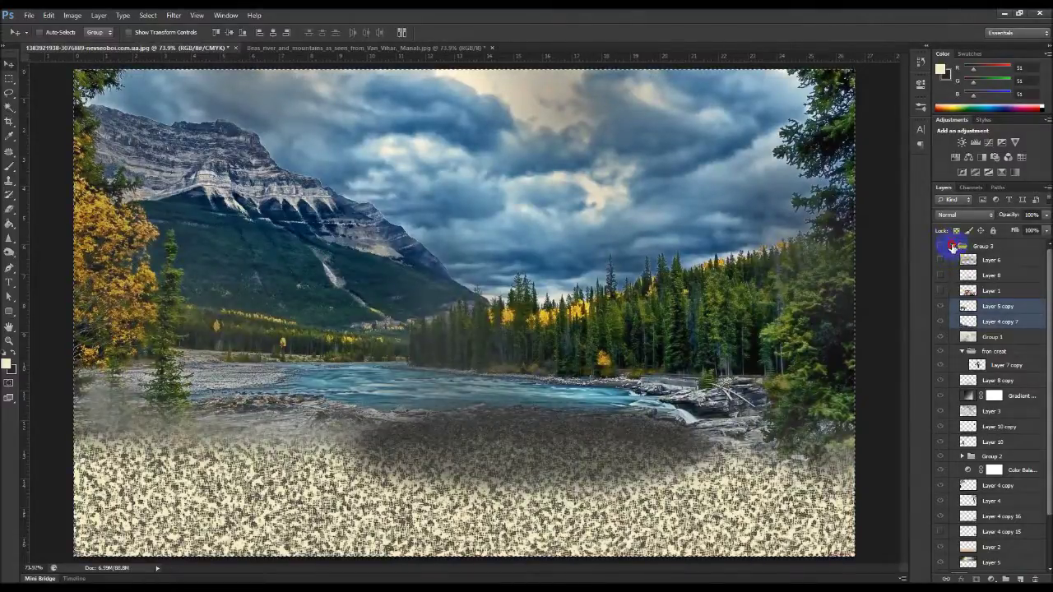
Step: Select Layer 13, then reselect Layer 4 copy 7 and Layer 5 copy and show Group 3
{"action": "left_click", "coordinate": [954, 246]}
{"action": "left_click", "coordinate": [990, 282]}
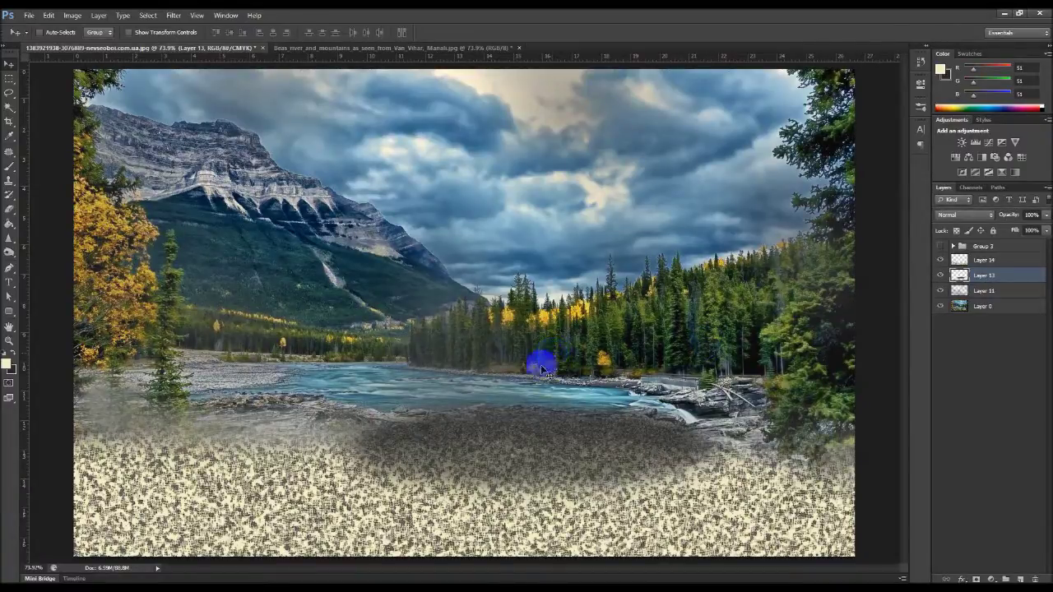
{"action": "left_click", "coordinate": [941, 246]}
{"action": "left_click", "coordinate": [953, 246]}
{"action": "scroll", "coordinate": [987, 313], "scroll_direction": "down", "scroll_amount": 1}
{"action": "scroll", "coordinate": [991, 321], "scroll_direction": "up", "scroll_amount": 1}
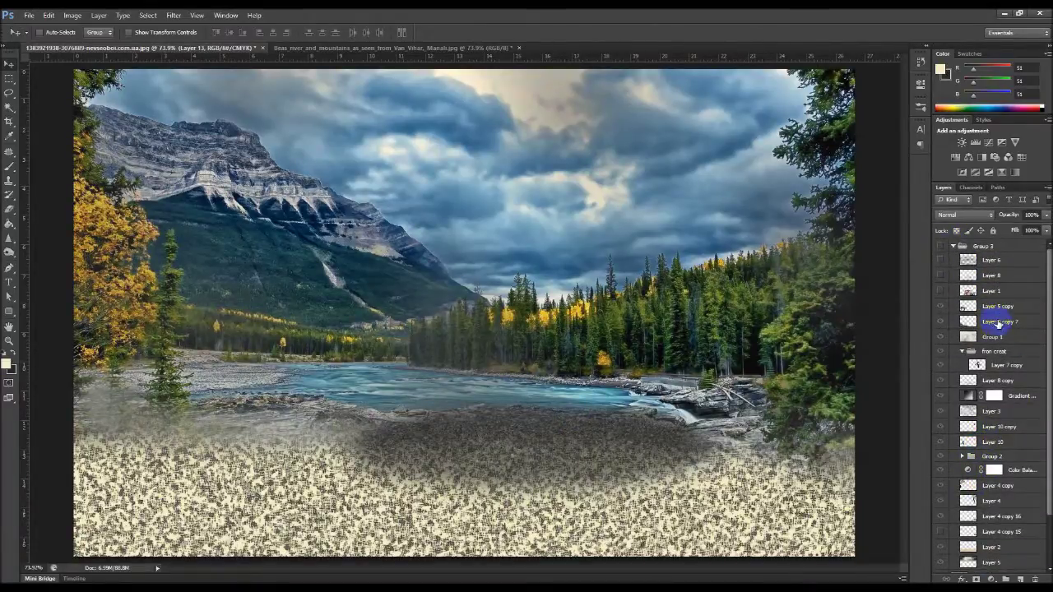
{"action": "left_click", "coordinate": [997, 323]}
{"action": "left_click", "coordinate": [993, 309], "text": "ctrl"}
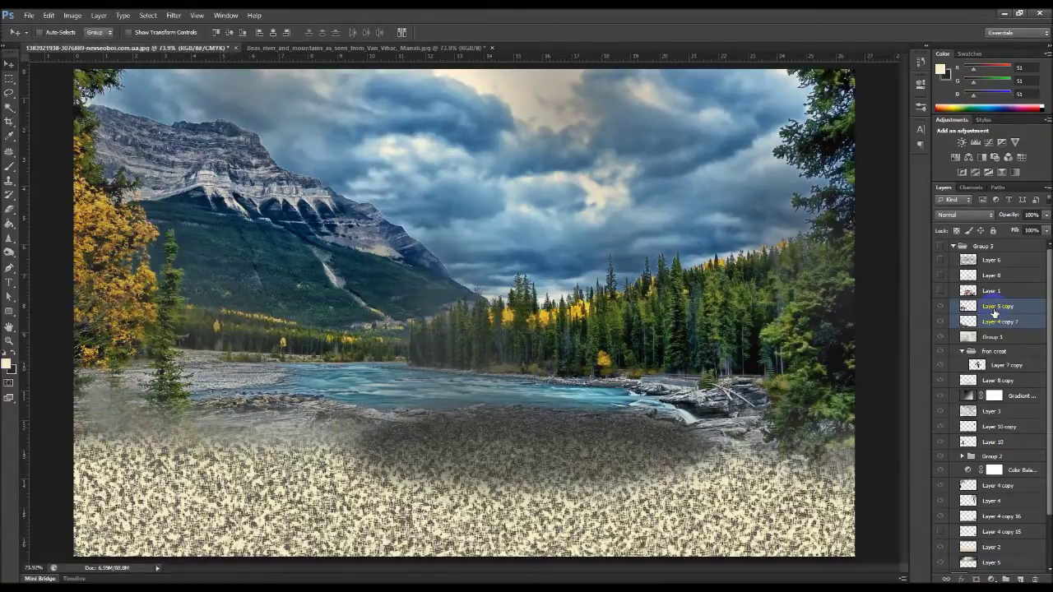
{"action": "left_click", "coordinate": [940, 246]}
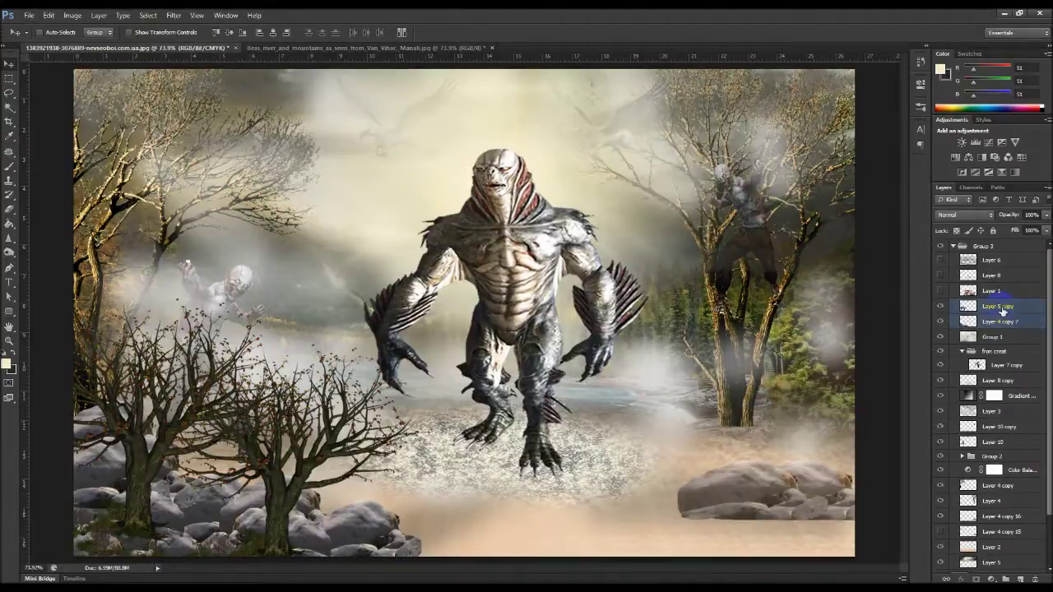
Step: Move Layer 5 copy and Layer 4 copy 7 above Layer 0 and group them as Group 4
{"action": "mouse_move", "coordinate": [1002, 313]}
{"action": "left_mouse_down"}
{"action": "mouse_move", "coordinate": [978, 240]}
{"action": "mouse_move", "coordinate": [987, 258]}
{"action": "left_mouse_up"}
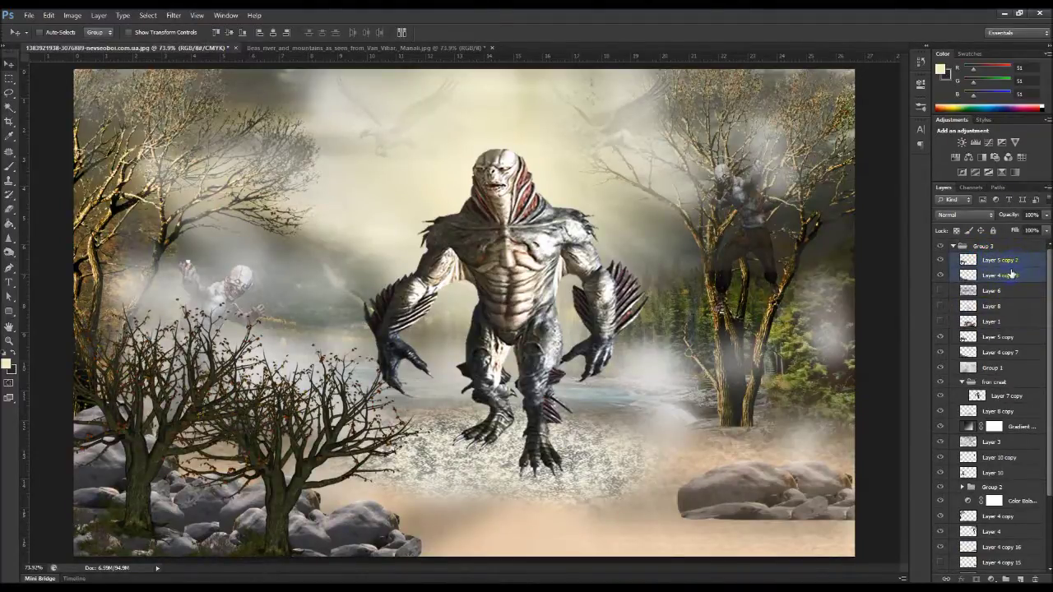
{"action": "scroll", "coordinate": [1011, 274], "scroll_direction": "down", "scroll_amount": 3}
{"action": "mouse_move", "coordinate": [1011, 270]}
{"action": "left_mouse_down"}
{"action": "mouse_move", "coordinate": [1003, 358]}
{"action": "mouse_move", "coordinate": [1016, 499]}
{"action": "left_mouse_up"}
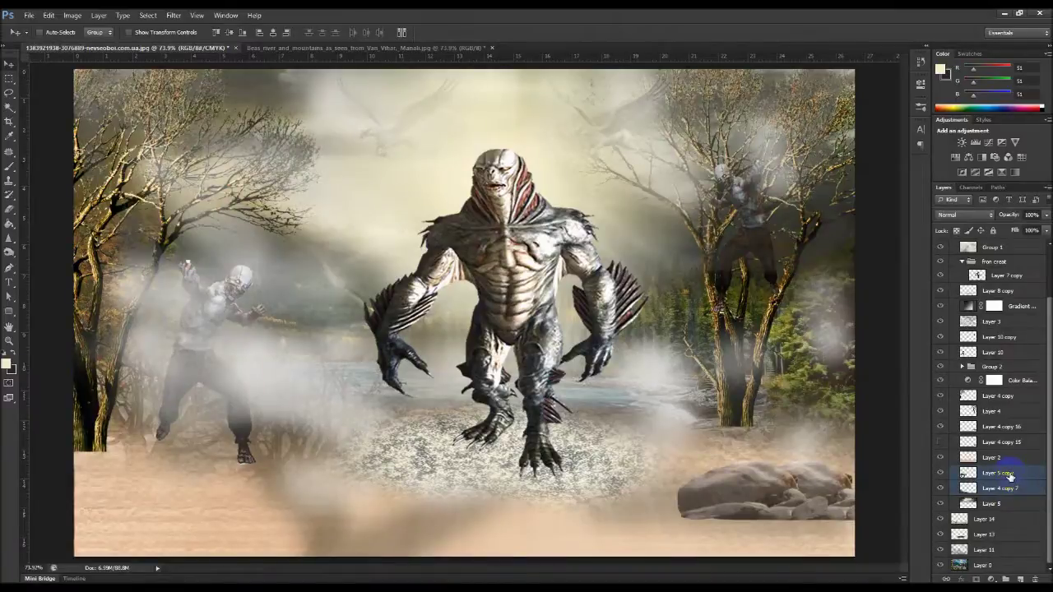
{"action": "left_click_drag", "start_coordinate": [1009, 475], "coordinate": [1010, 550]}
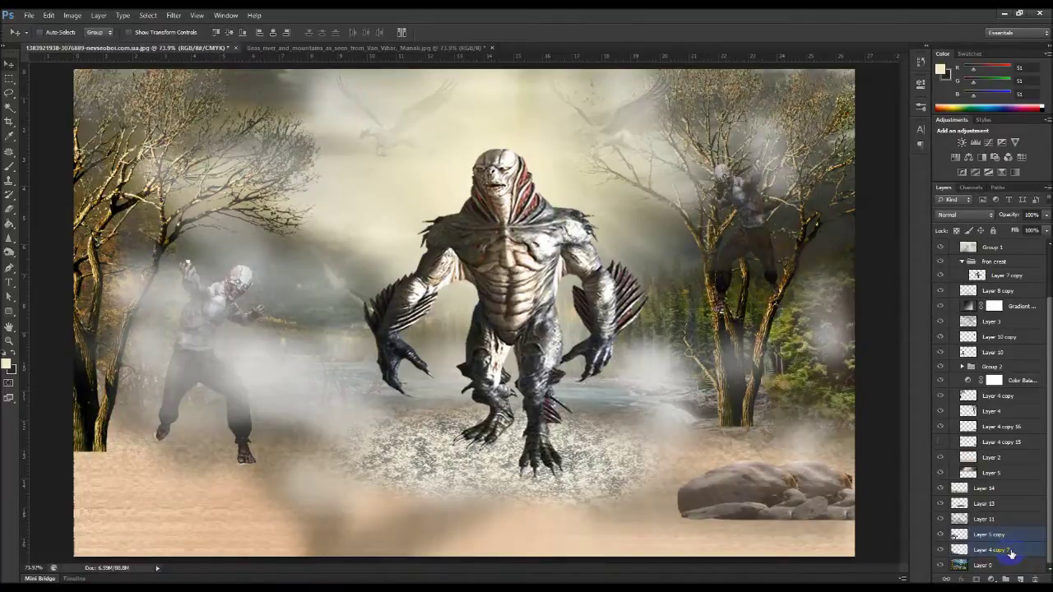
{"action": "key", "text": "ctrl+g"}
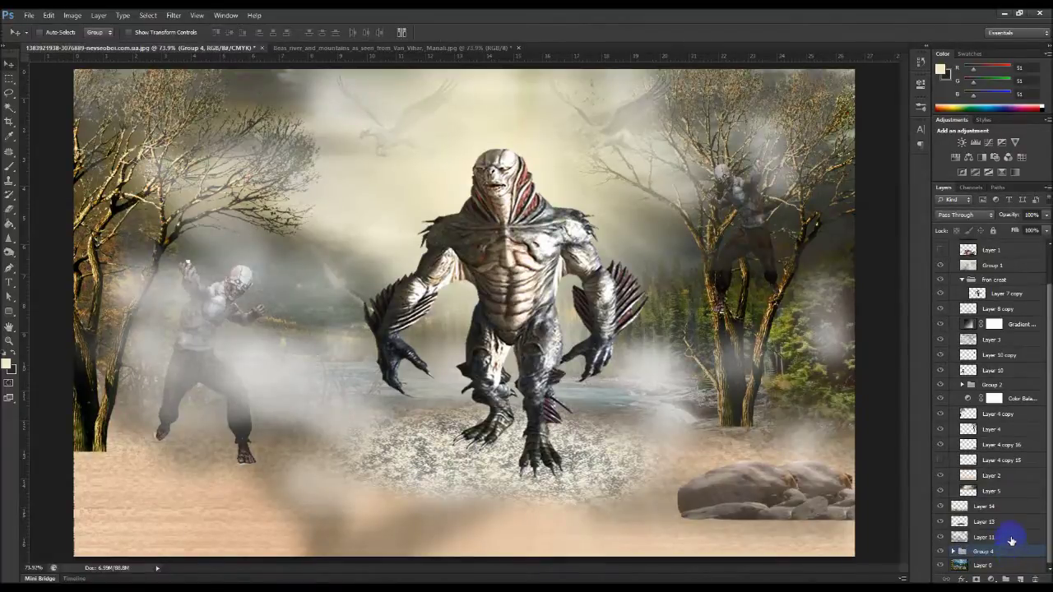
Step: Merge the selection and briefly toggle the red car layer on and off to check it
{"action": "key", "text": "ctrl+e"}
{"action": "key", "text": "a"}
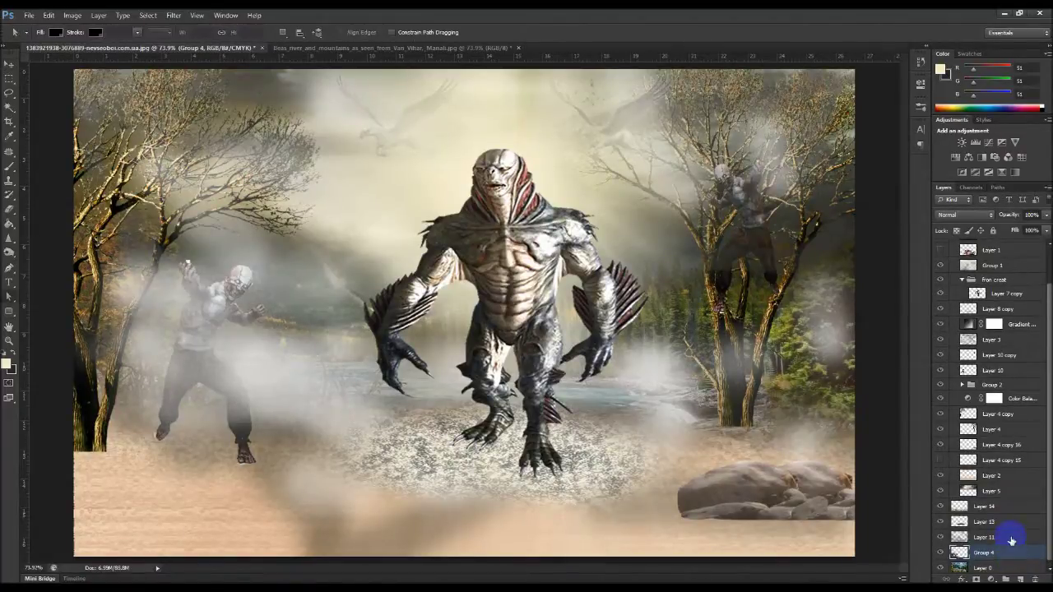
{"action": "key", "text": "x"}
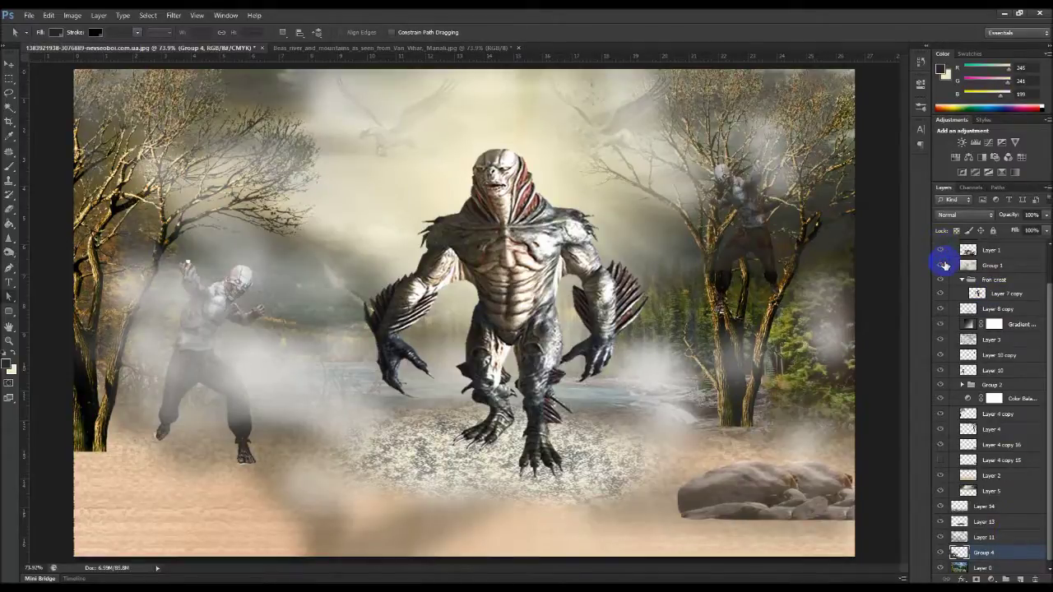
{"action": "left_click", "coordinate": [940, 249]}
{"action": "left_click", "coordinate": [942, 290]}
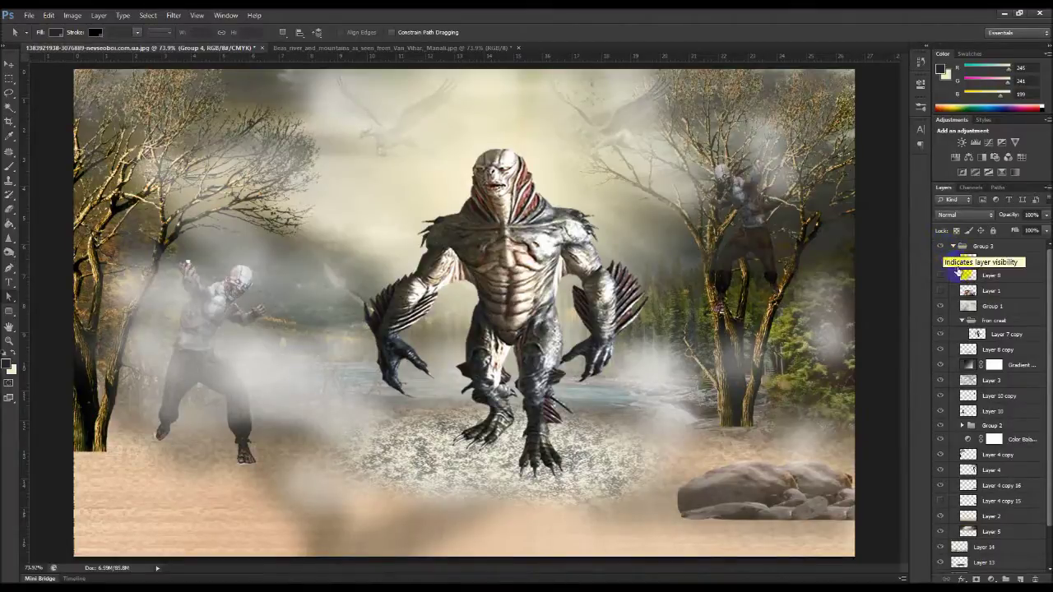
Step: Hide Layer 4 copy 15 and undo the grouping and the trees-and-rocks move
{"action": "left_click", "coordinate": [940, 501]}
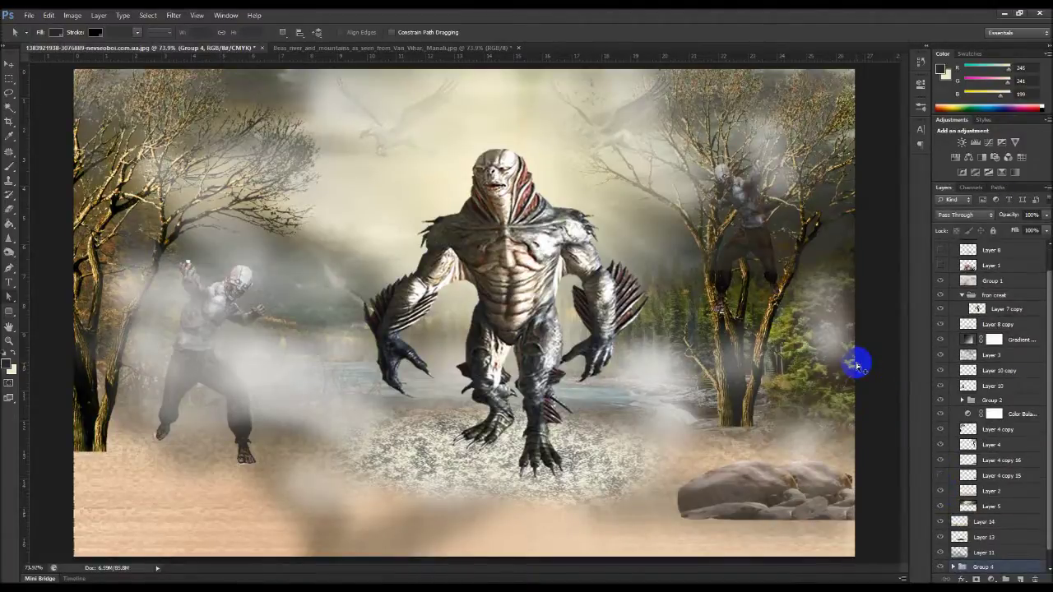
{"action": "key", "text": "ctrl+z"}
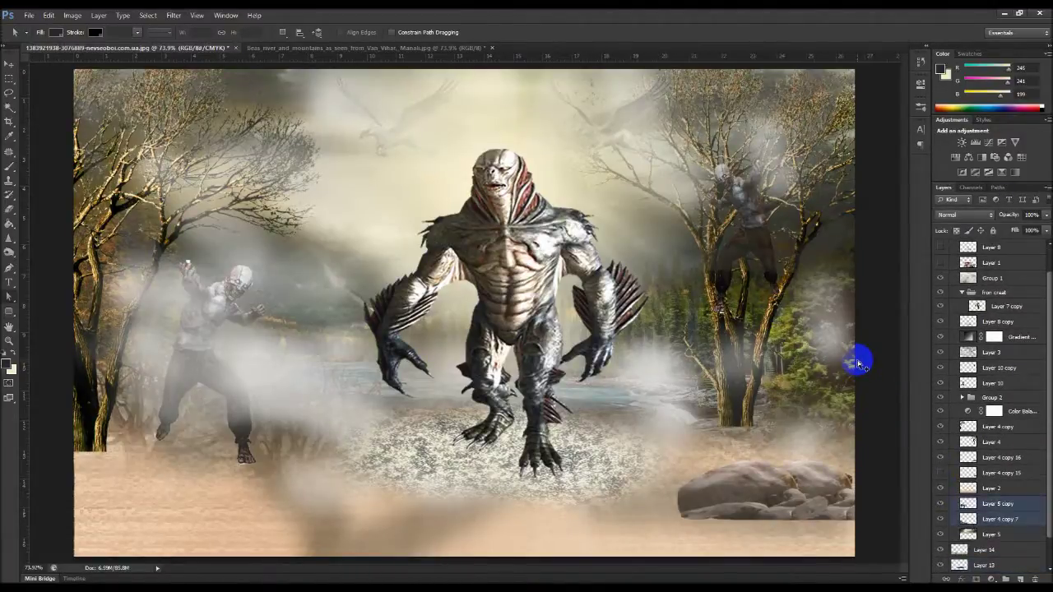
{"action": "key", "text": "ctrl+alt+z"}
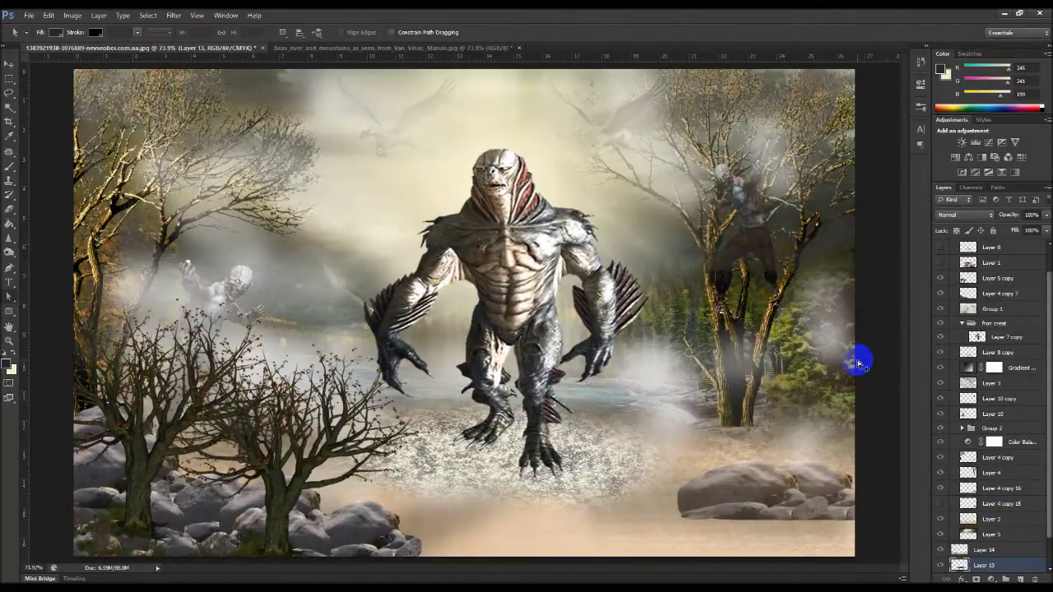
{"action": "key", "text": "ctrl+alt+z"}
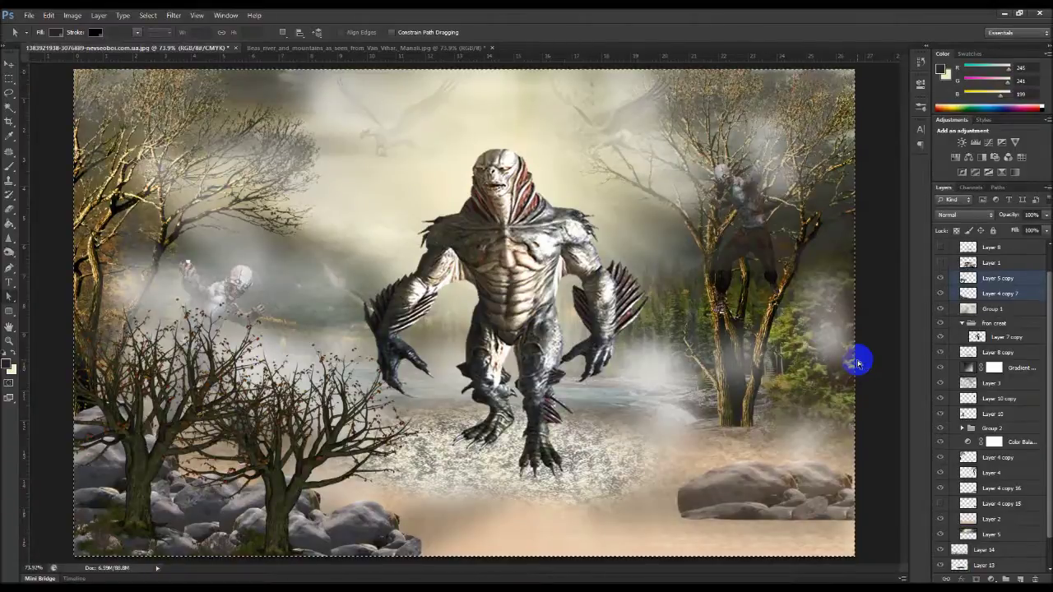
Step: Select Layer 4 copy 7 and Layer 5 copy, collapse and hide Group 3, then select Layer 13
{"action": "key", "text": "ctrl+alt+z"}
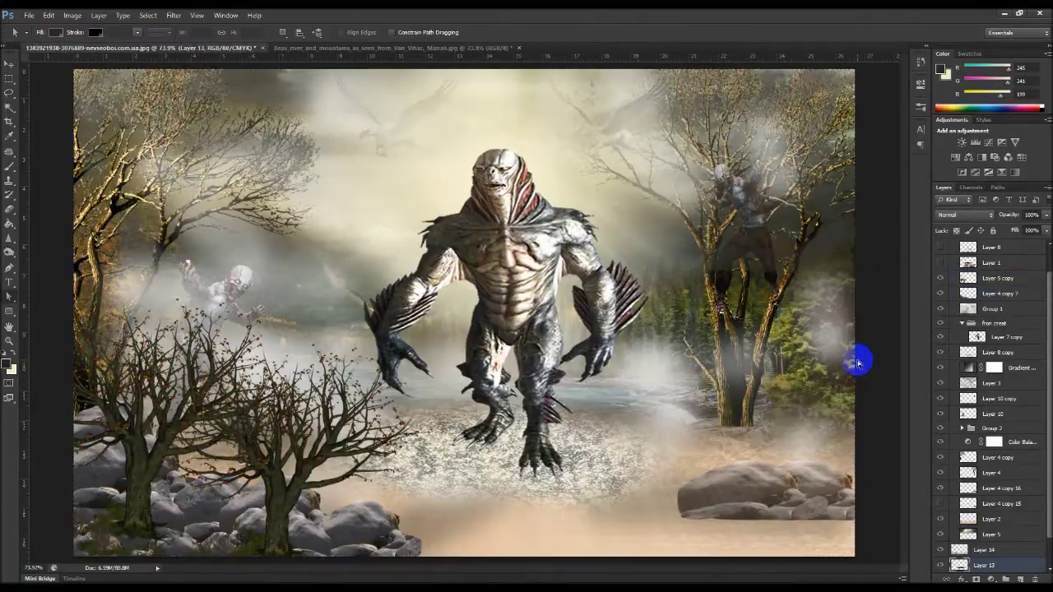
{"action": "scroll", "coordinate": [1017, 350], "scroll_direction": "down", "scroll_amount": 2}
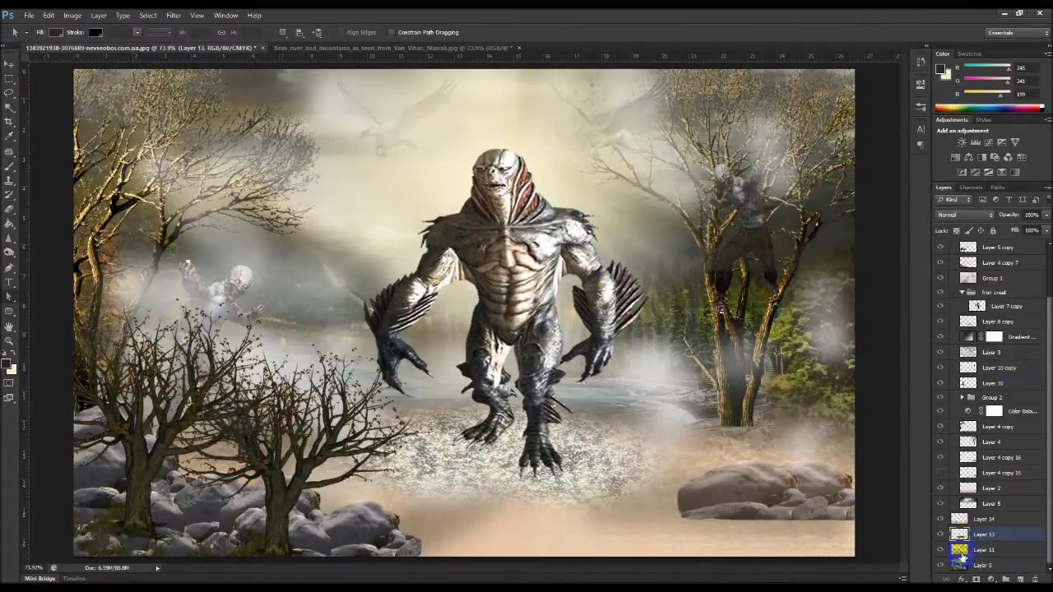
{"action": "scroll", "coordinate": [946, 412], "scroll_direction": "up", "scroll_amount": 4}
{"action": "left_click", "coordinate": [993, 320]}
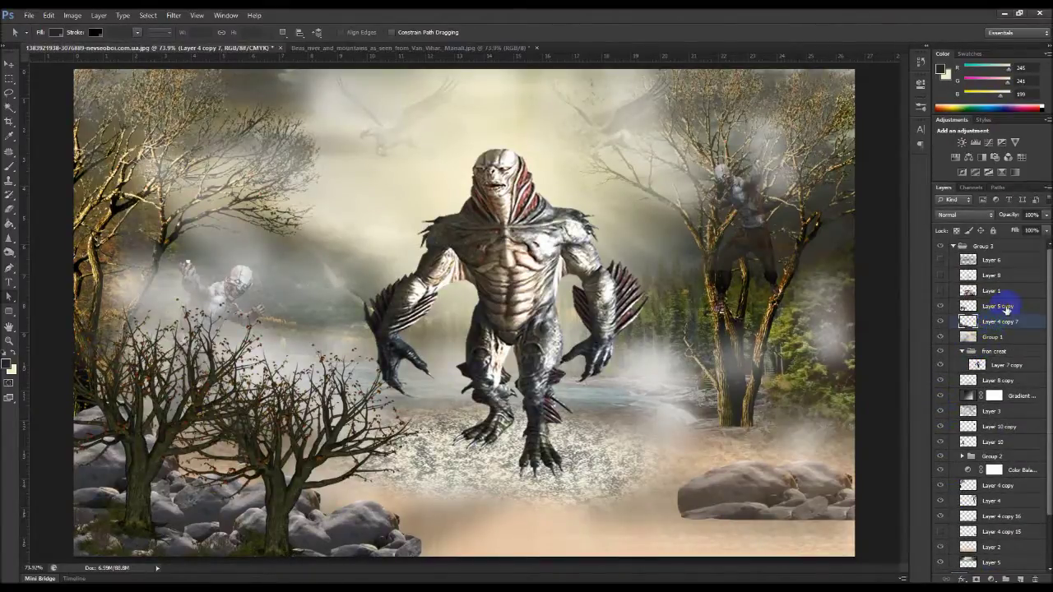
{"action": "left_click", "coordinate": [1007, 308], "text": "ctrl"}
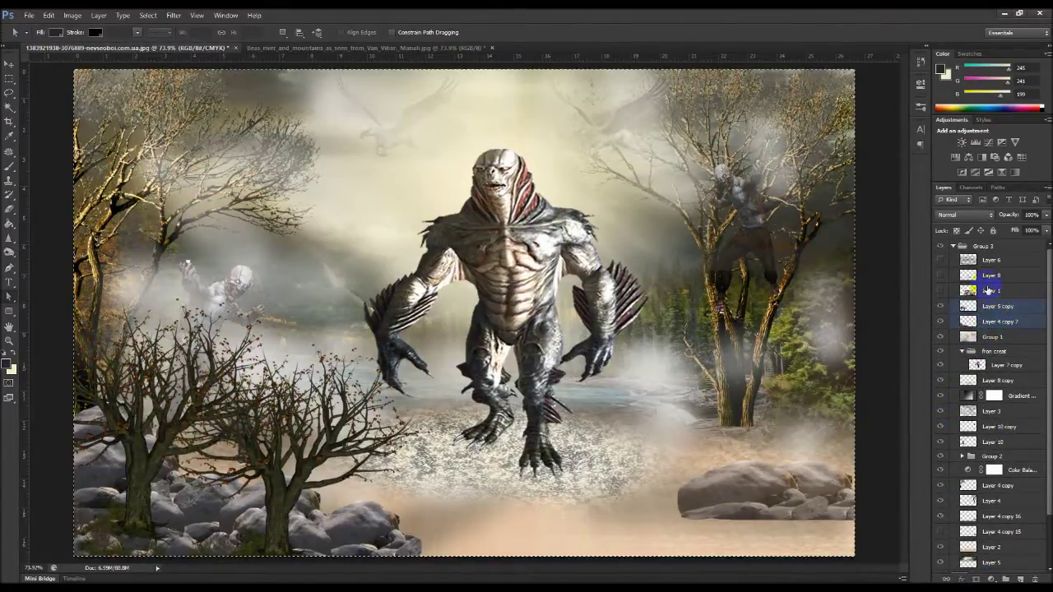
{"action": "left_click", "coordinate": [953, 246]}
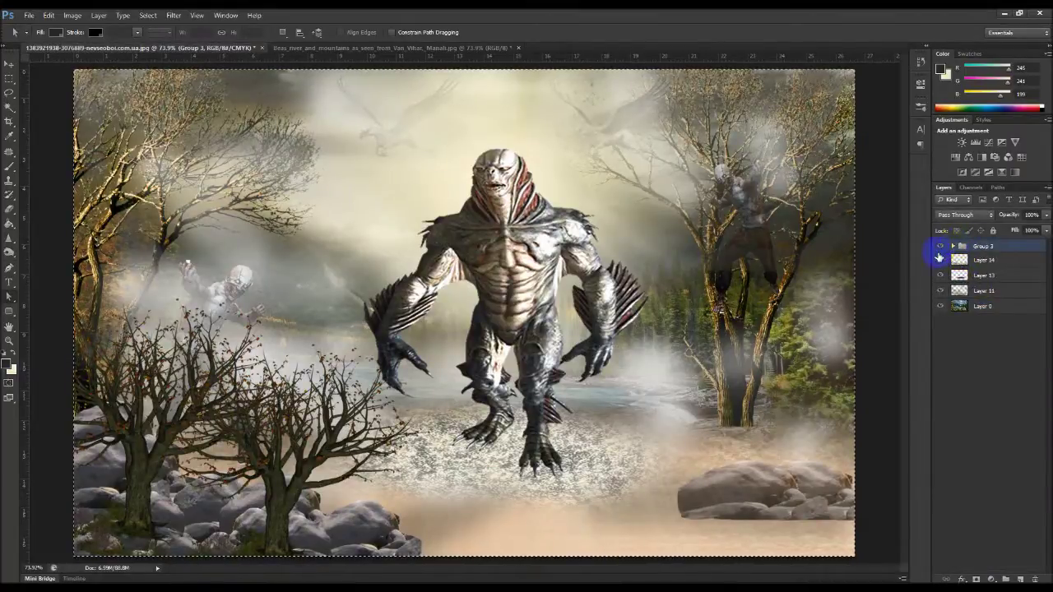
{"action": "left_click", "coordinate": [940, 245]}
{"action": "left_click", "coordinate": [978, 280]}
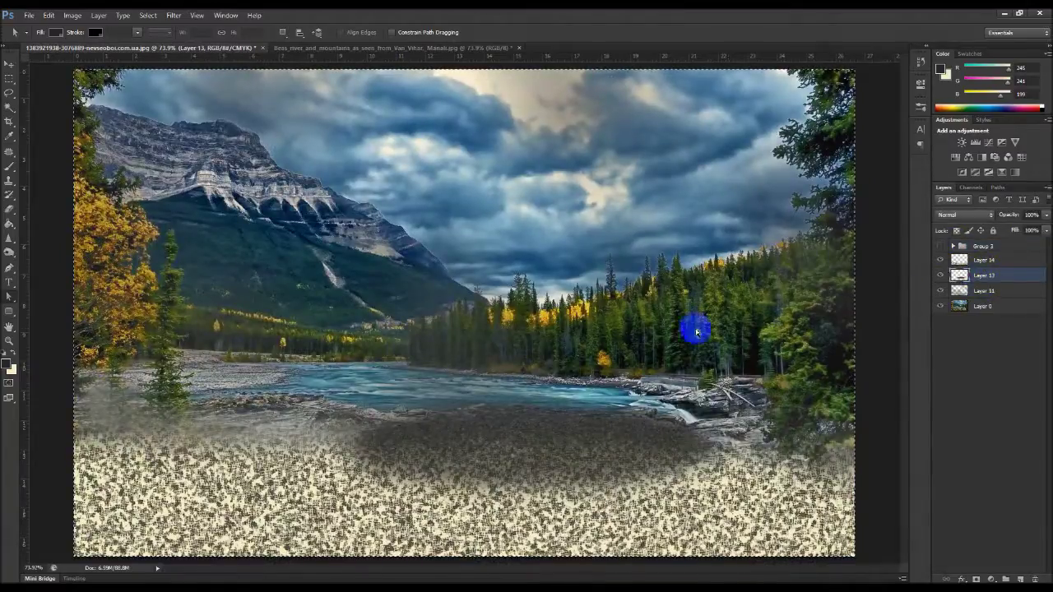
Step: Select Layer 4 copy 7 and Layer 5 copy inside Group 3, then bring up the Beas river photo
{"action": "left_click", "coordinate": [997, 308]}
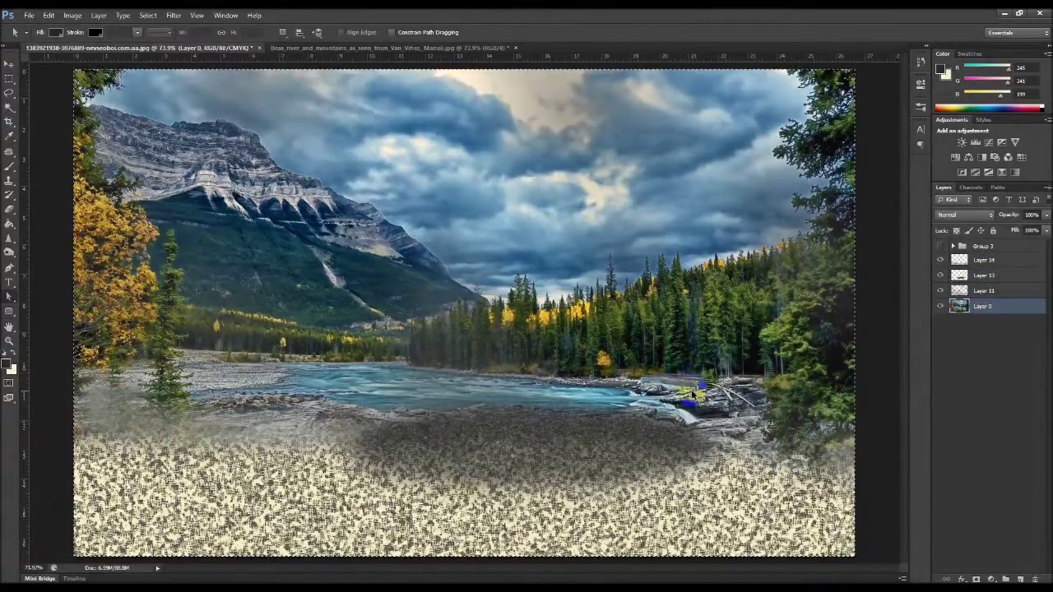
{"action": "left_click", "coordinate": [983, 245]}
{"action": "left_click", "coordinate": [953, 246]}
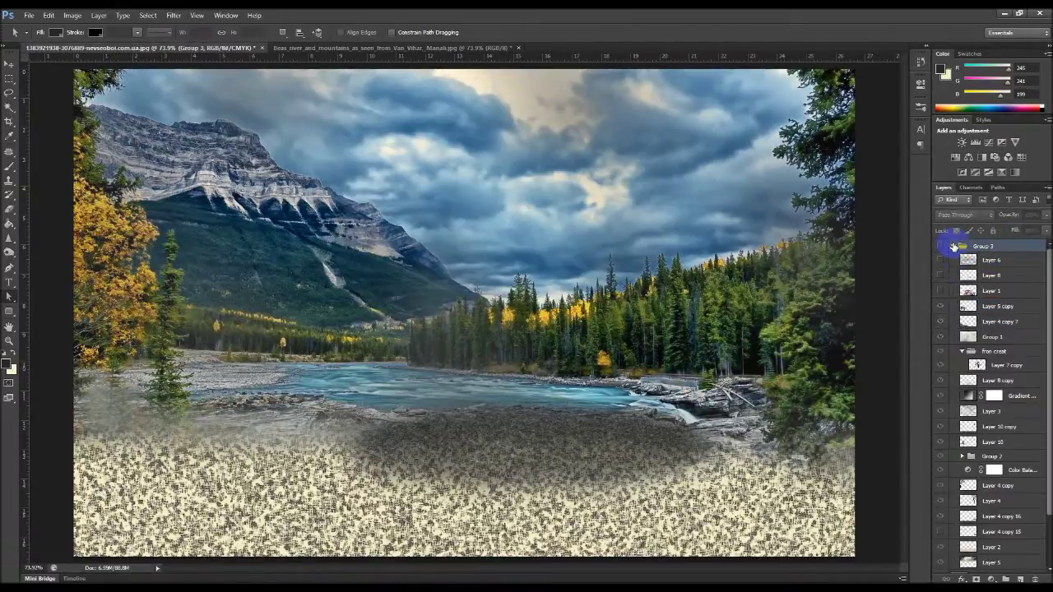
{"action": "left_click", "coordinate": [998, 324]}
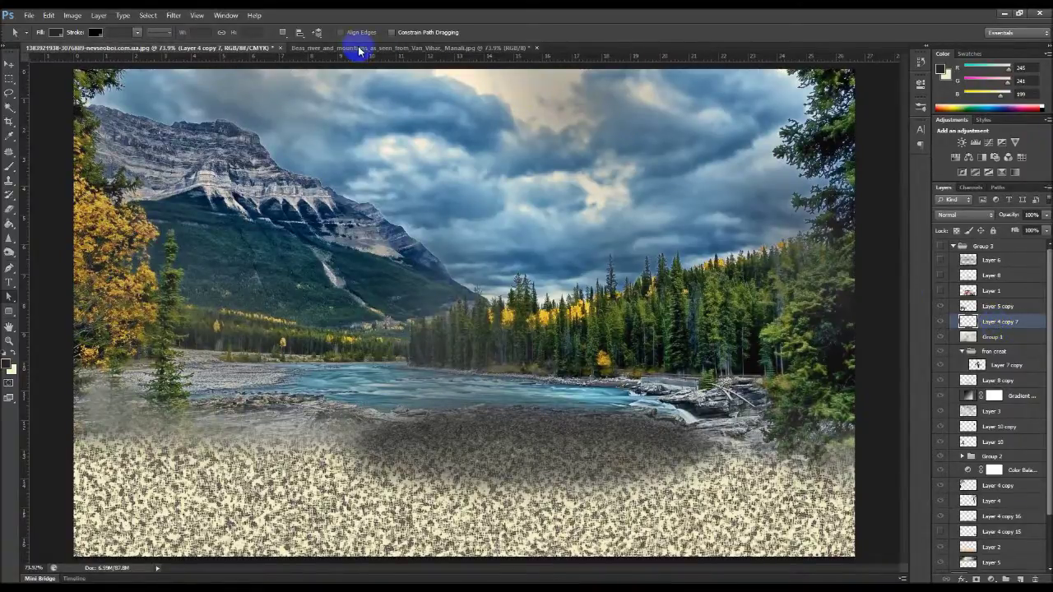
{"action": "left_click", "coordinate": [952, 246]}
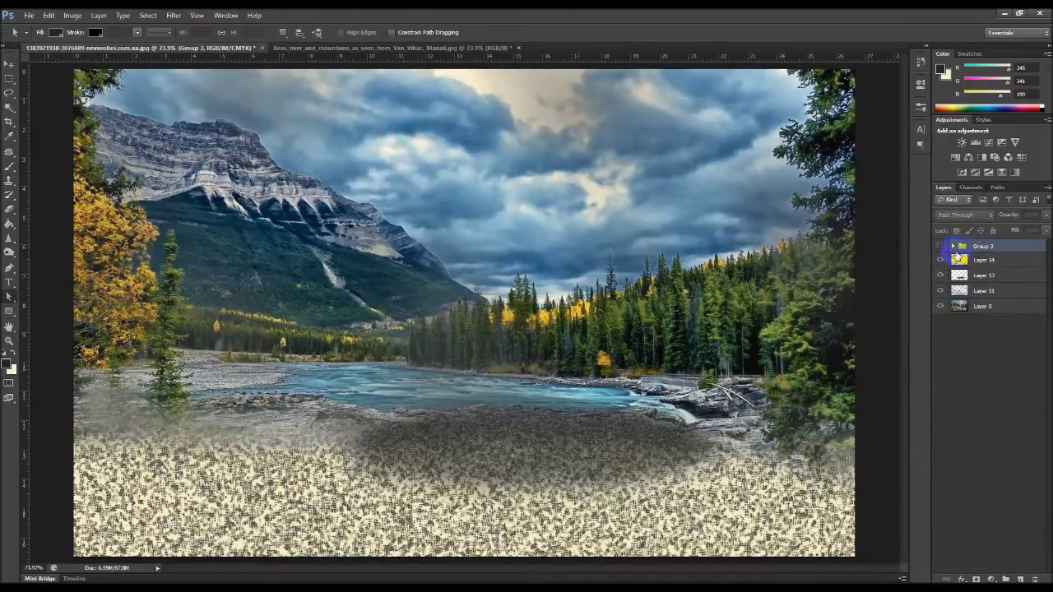
{"action": "left_click", "coordinate": [952, 246]}
{"action": "left_click", "coordinate": [997, 322]}
{"action": "left_click", "coordinate": [987, 306], "text": "ctrl"}
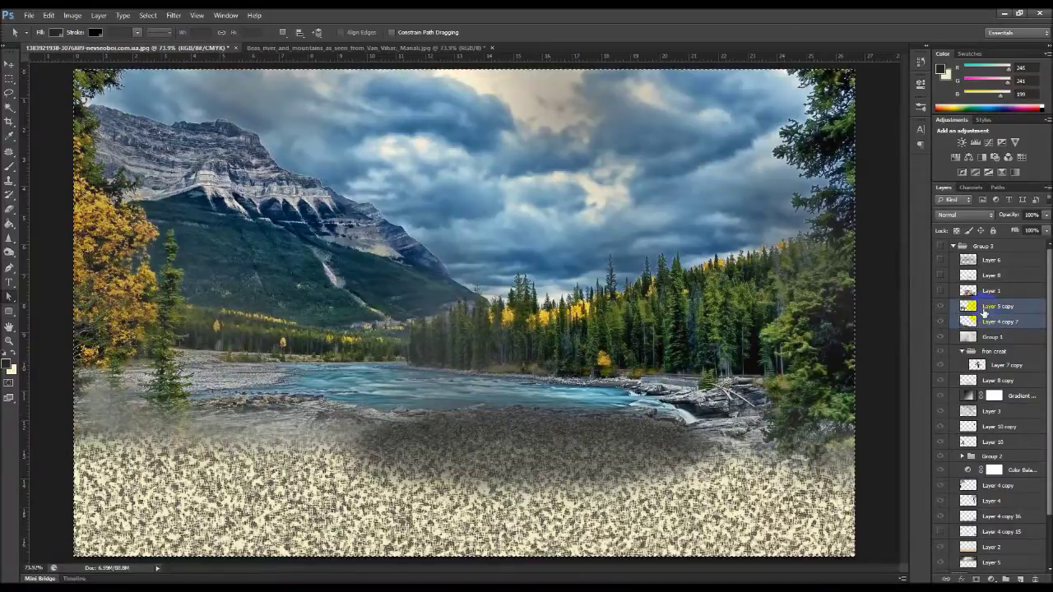
{"action": "left_click", "coordinate": [414, 48]}
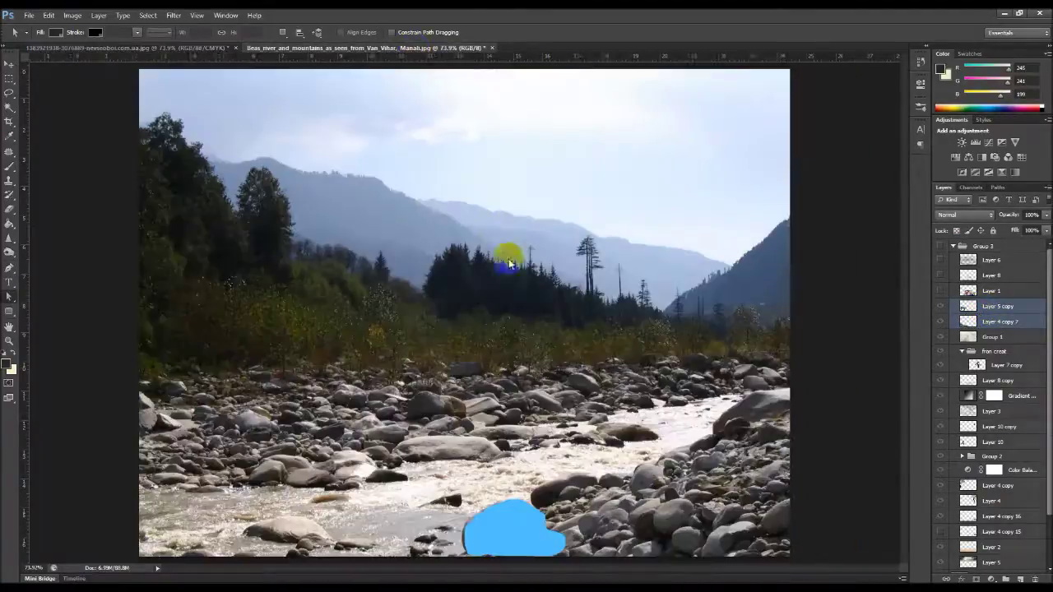
Step: Trial-paste the boulders into the Beas river photo and the composite, undoing both
{"action": "key", "text": "ctrl+v"}
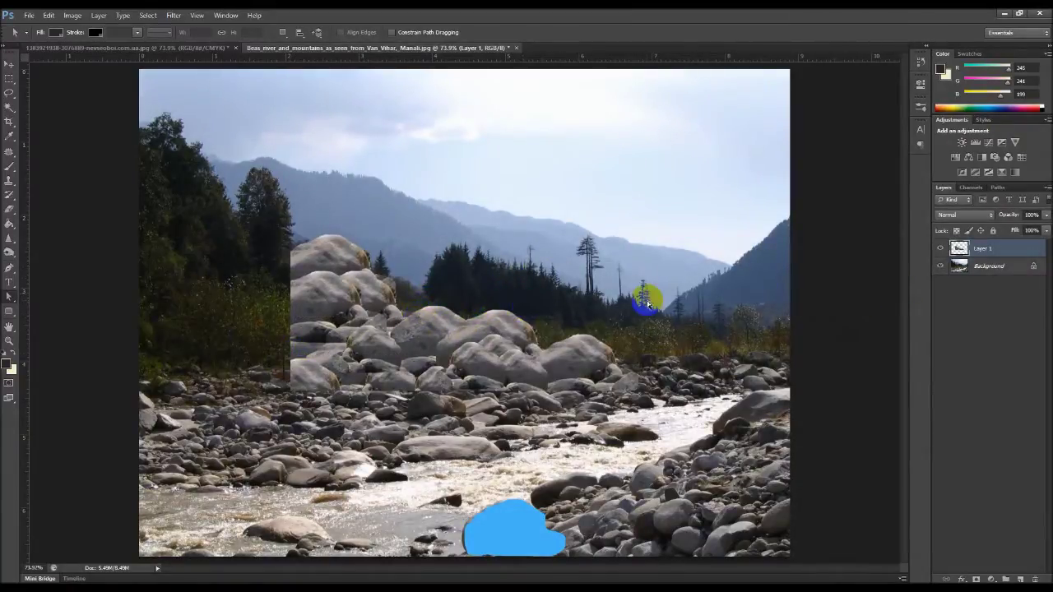
{"action": "key", "text": "ctrl+z"}
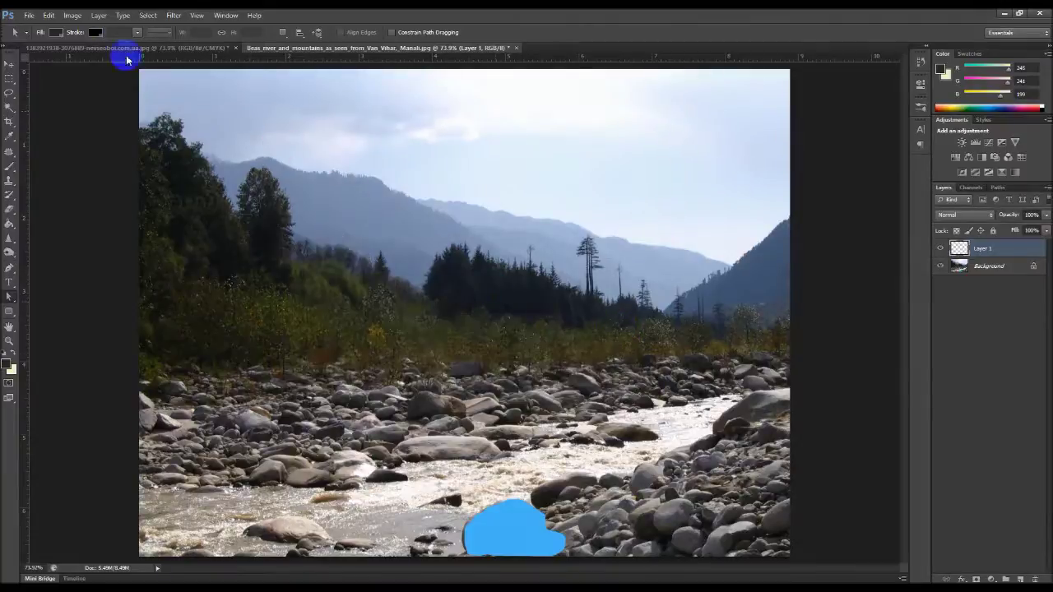
{"action": "left_click", "coordinate": [123, 50]}
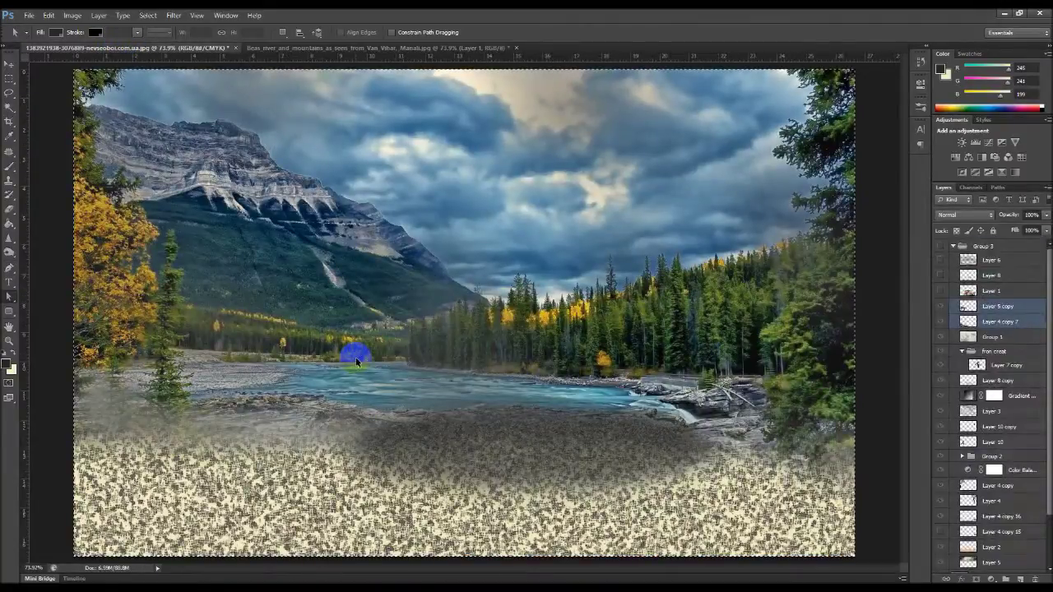
{"action": "key", "text": "ctrl+v"}
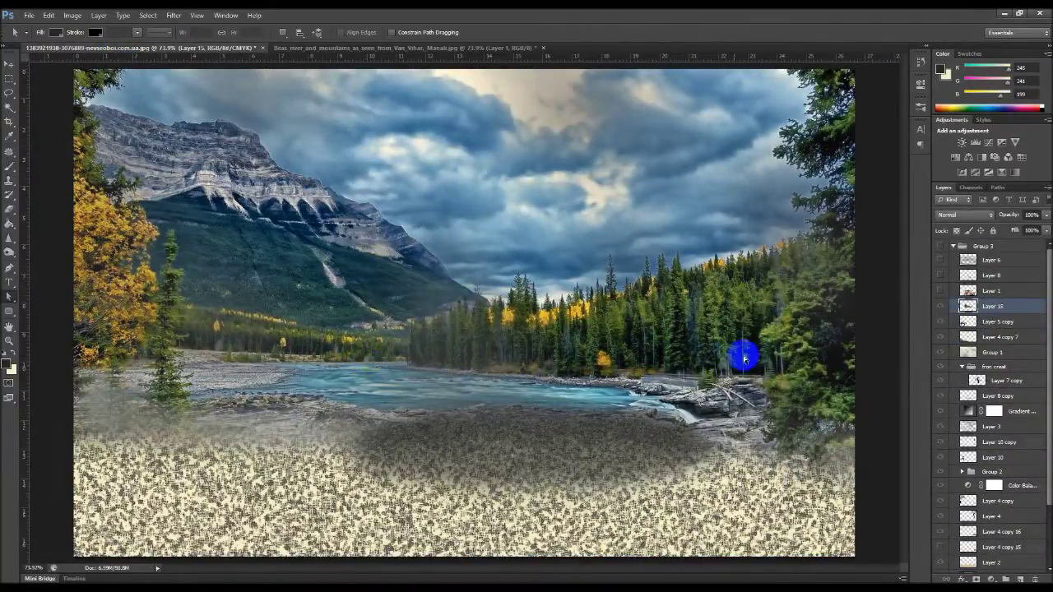
{"action": "key", "text": "ctrl+z"}
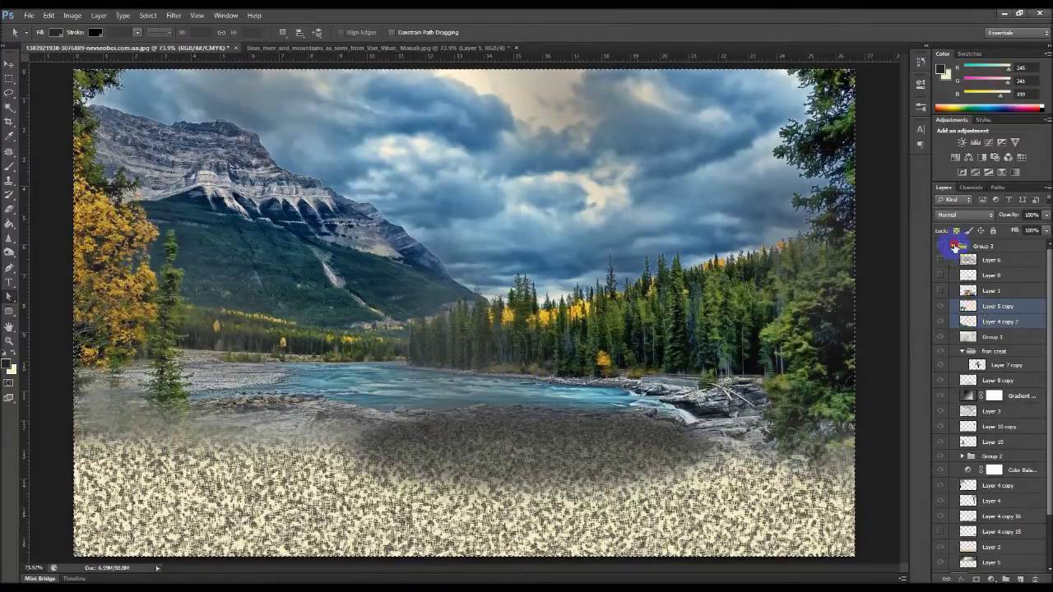
Step: Paste the grey boulders into the composite as a new layer above Layer 14
{"action": "left_click", "coordinate": [953, 247]}
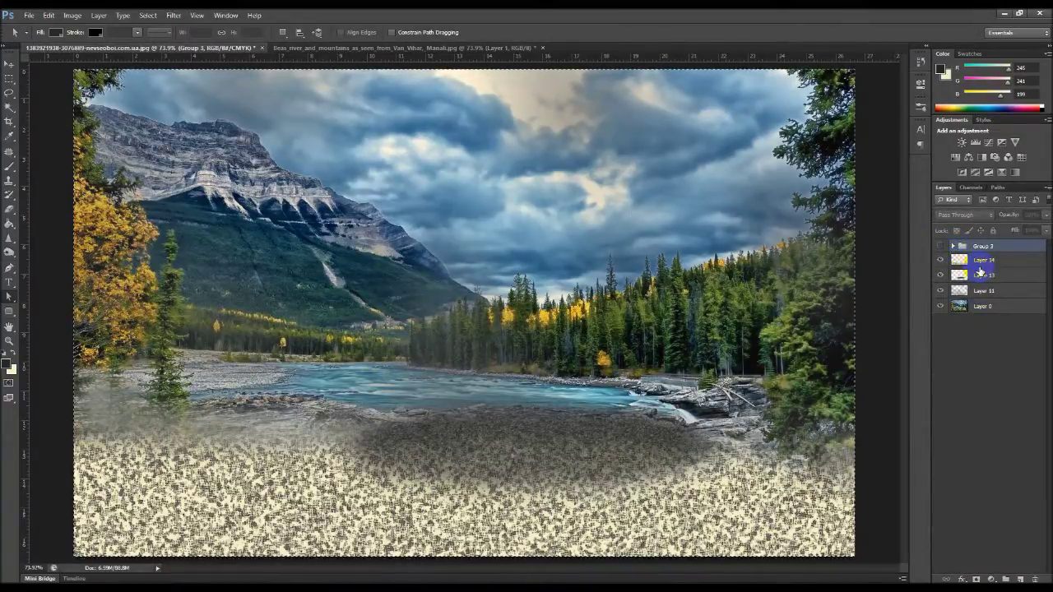
{"action": "left_click", "coordinate": [978, 260]}
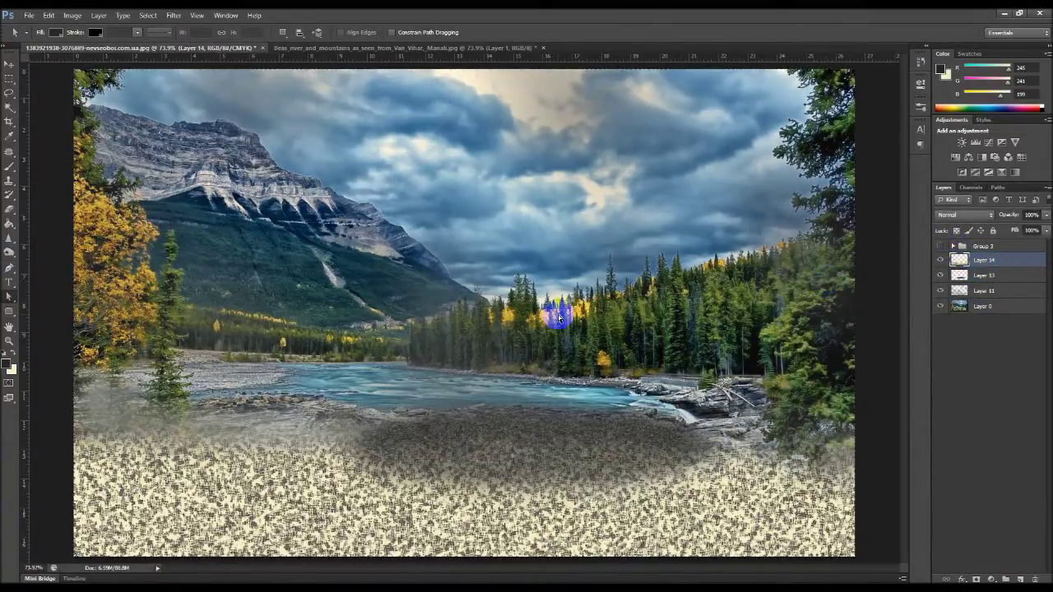
{"action": "key", "text": "ctrl+v"}
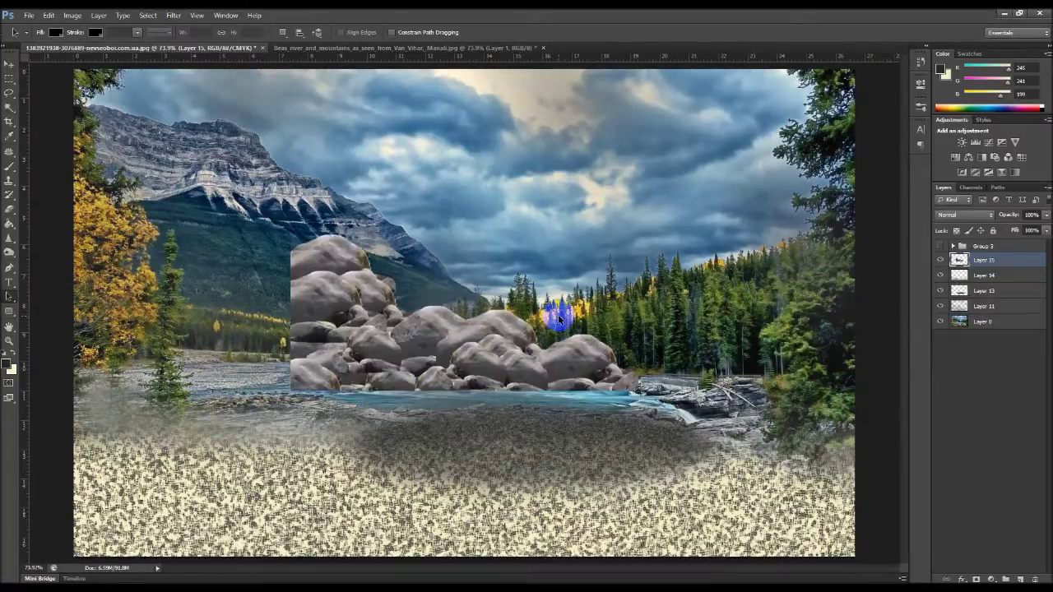
Step: Move the boulders into the lower-left corner and undo a trial Layer 11 reorder
{"action": "left_click", "coordinate": [311, 442]}
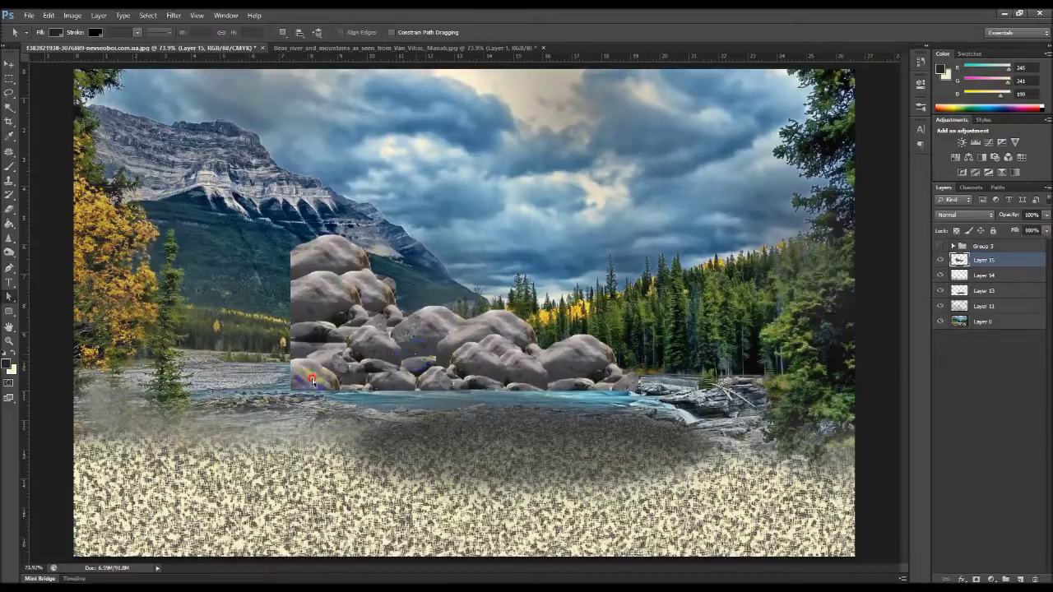
{"action": "left_click", "coordinate": [8, 62]}
{"action": "left_click_drag", "start_coordinate": [304, 371], "coordinate": [140, 486]}
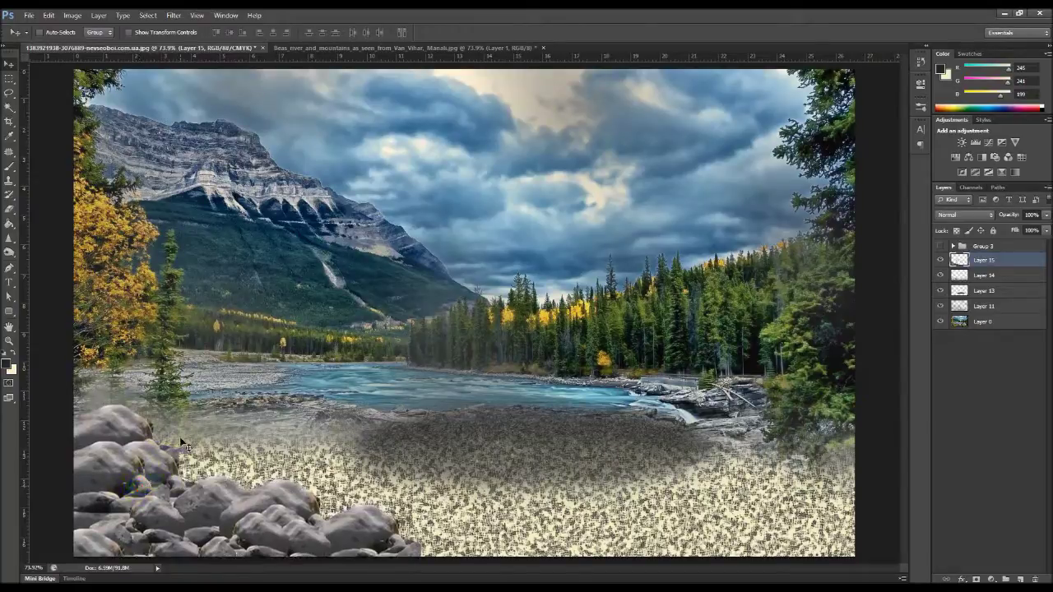
{"action": "left_click_drag", "start_coordinate": [979, 310], "coordinate": [981, 264]}
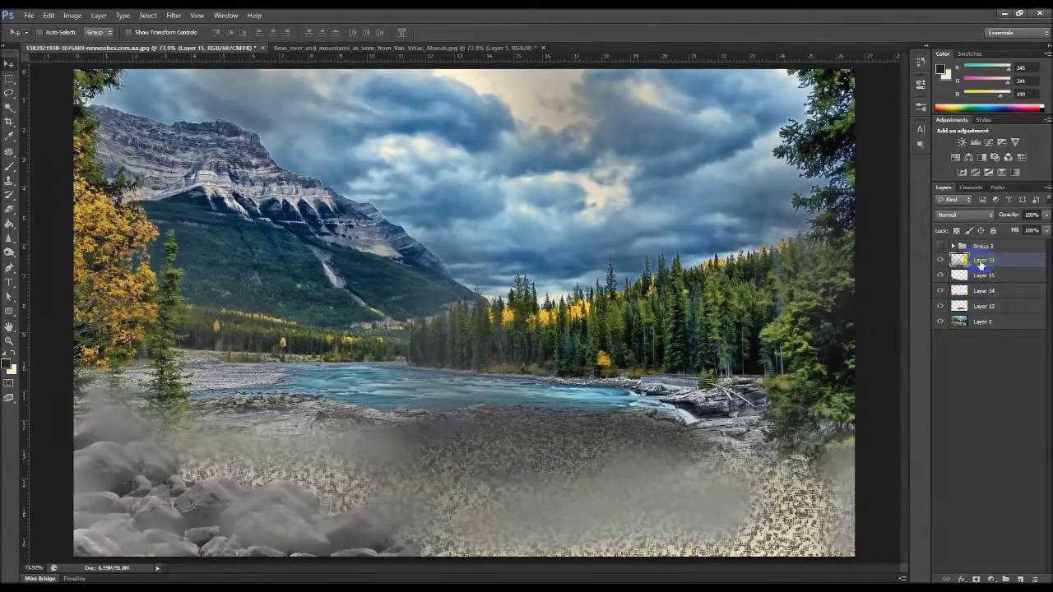
{"action": "key", "text": "ctrl+z"}
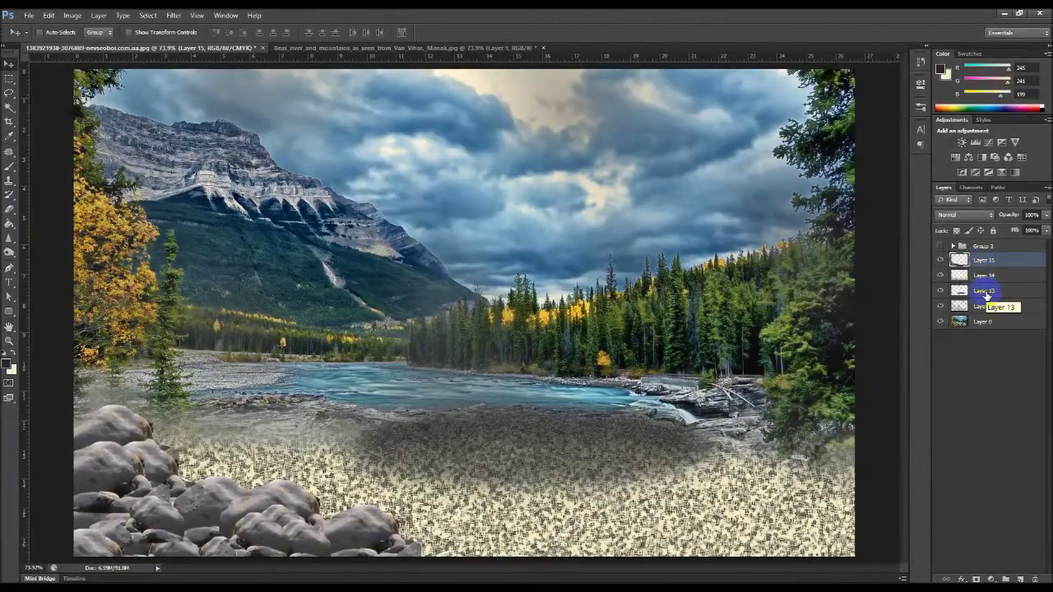
Step: Select Layer 5 copy in Group 3, select the whole canvas, and bring up the Beas river photo
{"action": "left_click", "coordinate": [236, 519]}
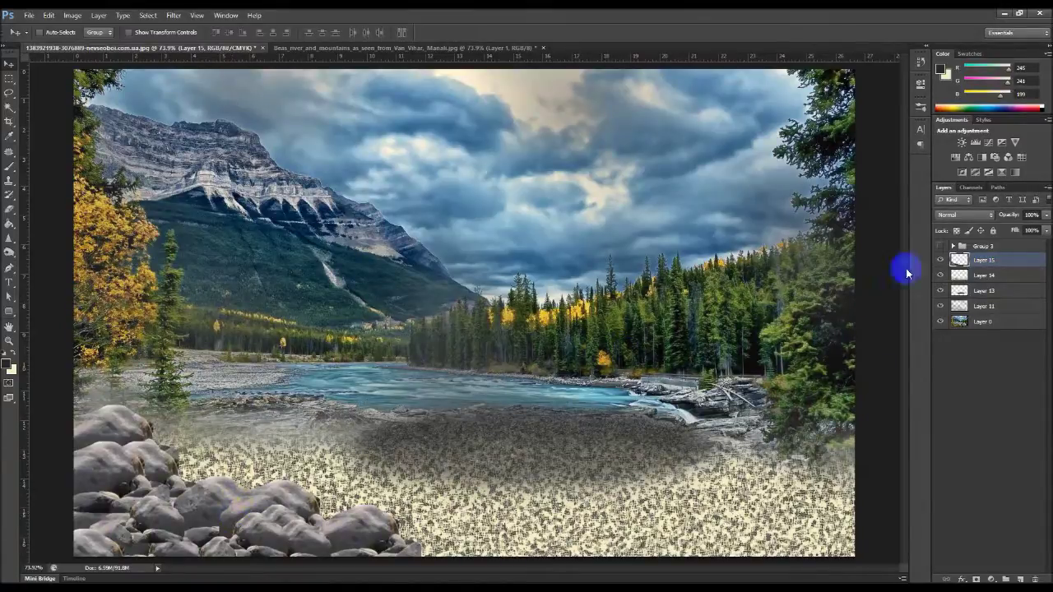
{"action": "left_click", "coordinate": [953, 246]}
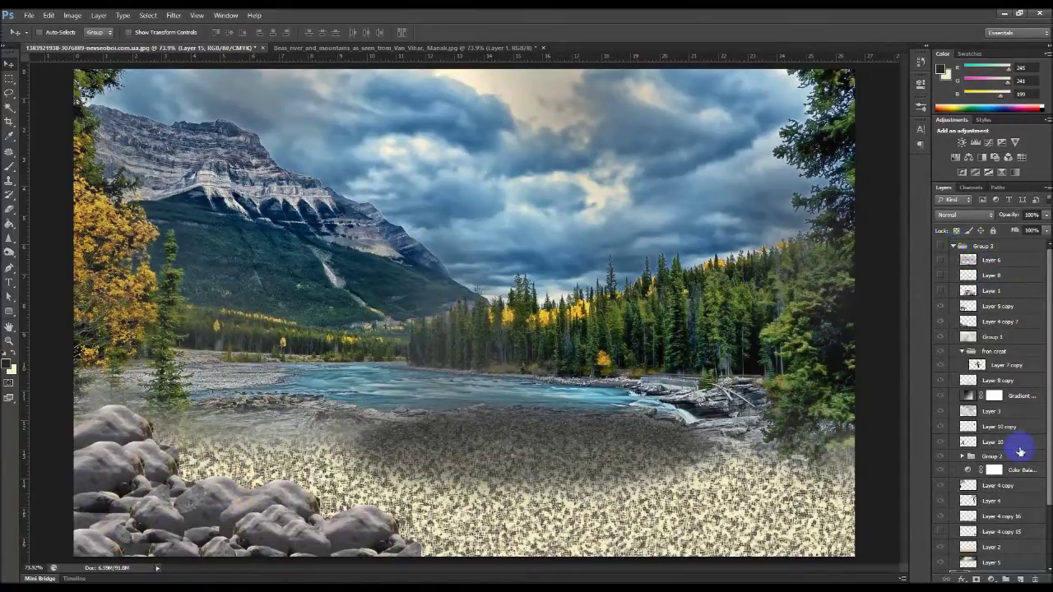
{"action": "left_click", "coordinate": [990, 309]}
{"action": "key", "text": "ctrl+a"}
{"action": "mouse_move", "coordinate": [990, 309]}
{"action": "left_mouse_down"}
{"action": "mouse_move", "coordinate": [439, 55]}
{"action": "mouse_move", "coordinate": [430, 347]}
{"action": "left_mouse_up"}
Step: Undo the trial tree pastes, return to the composite, collapse Group 3 and select Layer 13
{"action": "key", "text": "ctrl+z"}
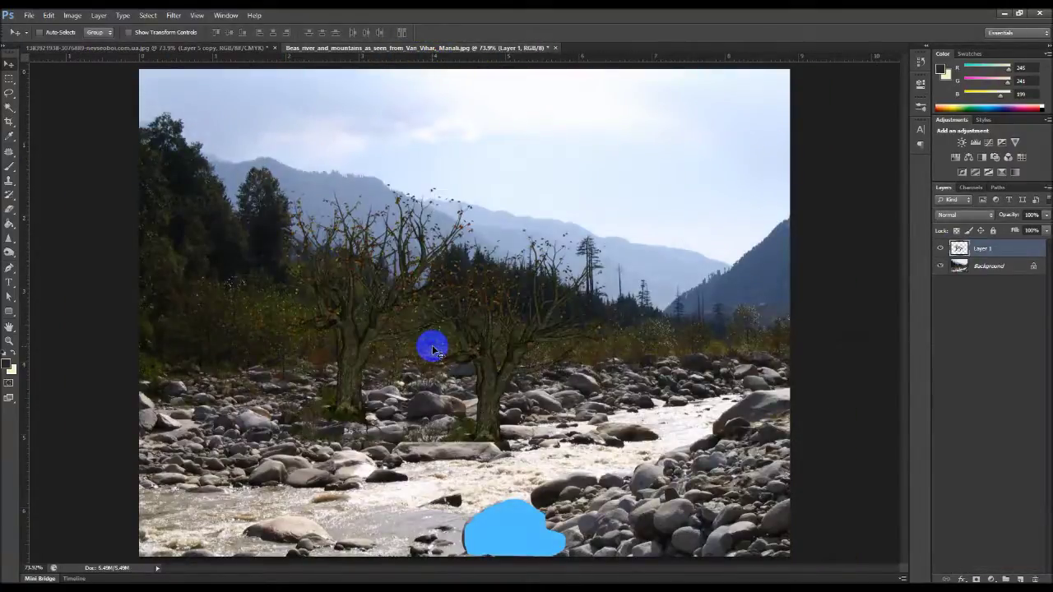
{"action": "key", "text": "ctrl+z"}
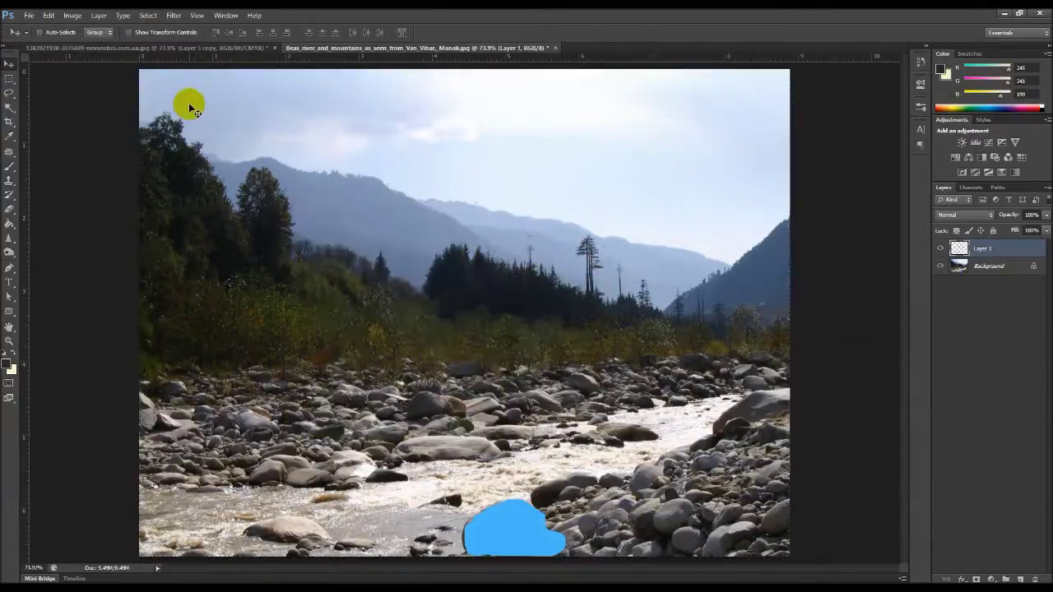
{"action": "key", "text": "ctrl+Tab"}
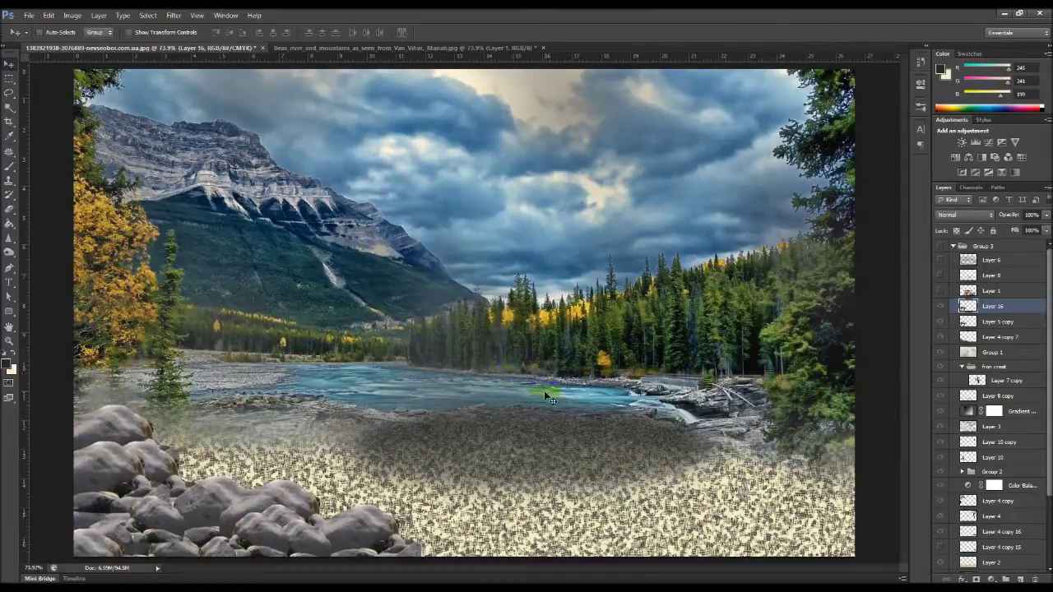
{"action": "key", "text": "ctrl+z"}
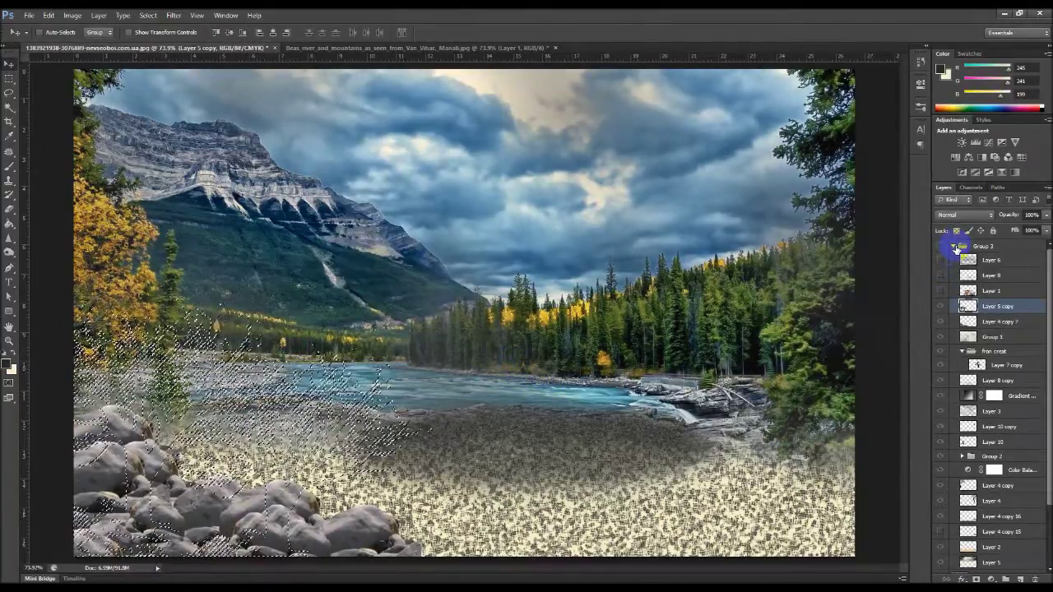
{"action": "left_click", "coordinate": [952, 246]}
{"action": "left_click", "coordinate": [983, 291]}
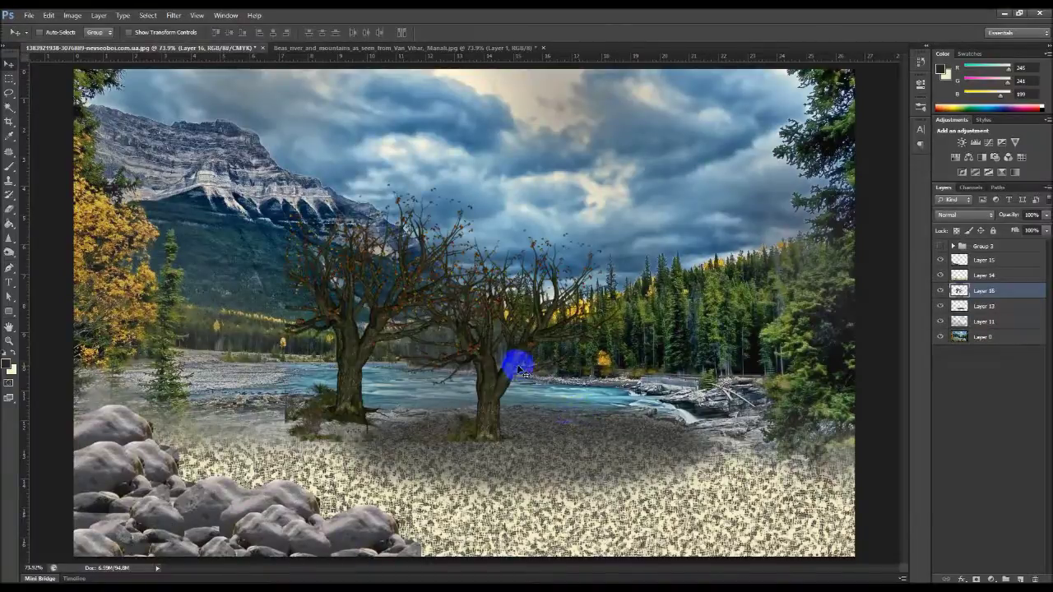
Step: Shift the bare trees left and place rock Layer 15 below Layer 14, above the speckled ground
{"action": "left_click_drag", "start_coordinate": [578, 415], "coordinate": [305, 419]}
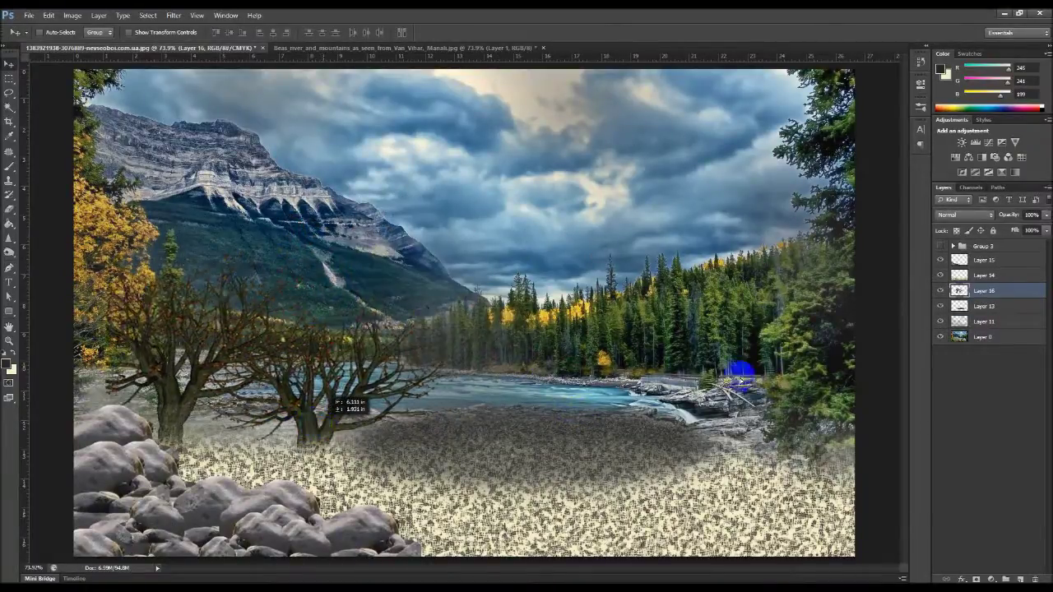
{"action": "left_click", "coordinate": [987, 278]}
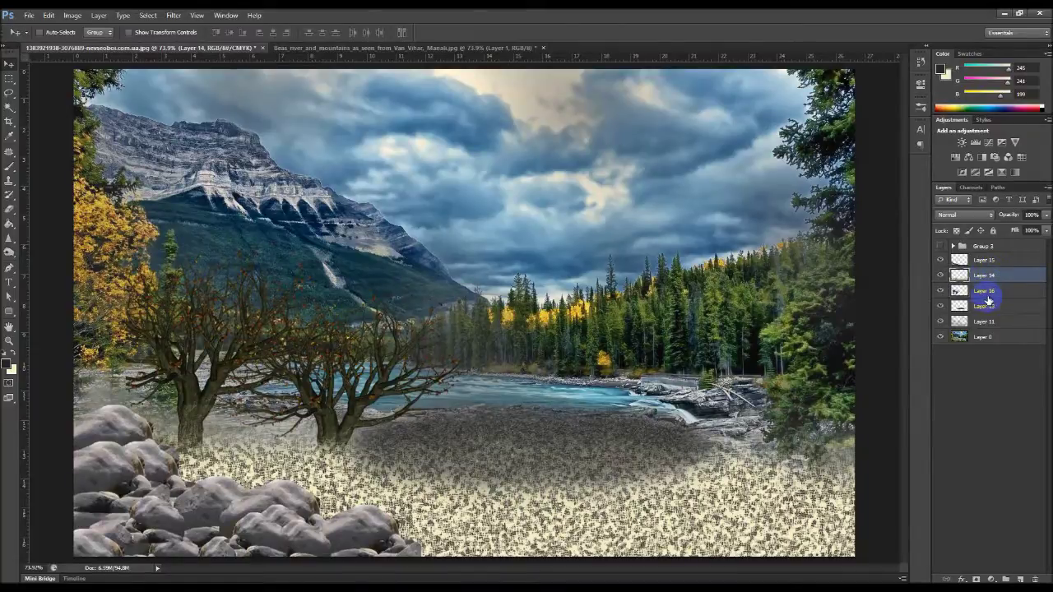
{"action": "left_click", "coordinate": [997, 260]}
{"action": "left_click_drag", "start_coordinate": [992, 265], "coordinate": [998, 282]}
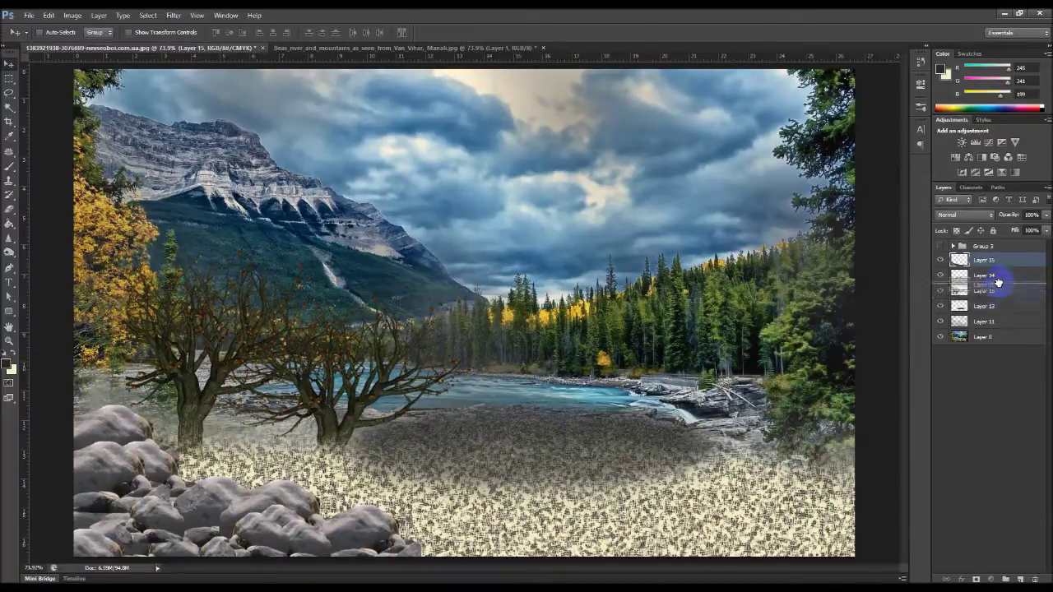
{"action": "mouse_move", "coordinate": [998, 282]}
{"action": "left_mouse_down"}
{"action": "mouse_move", "coordinate": [1003, 289]}
{"action": "mouse_move", "coordinate": [1002, 278]}
{"action": "left_mouse_up"}
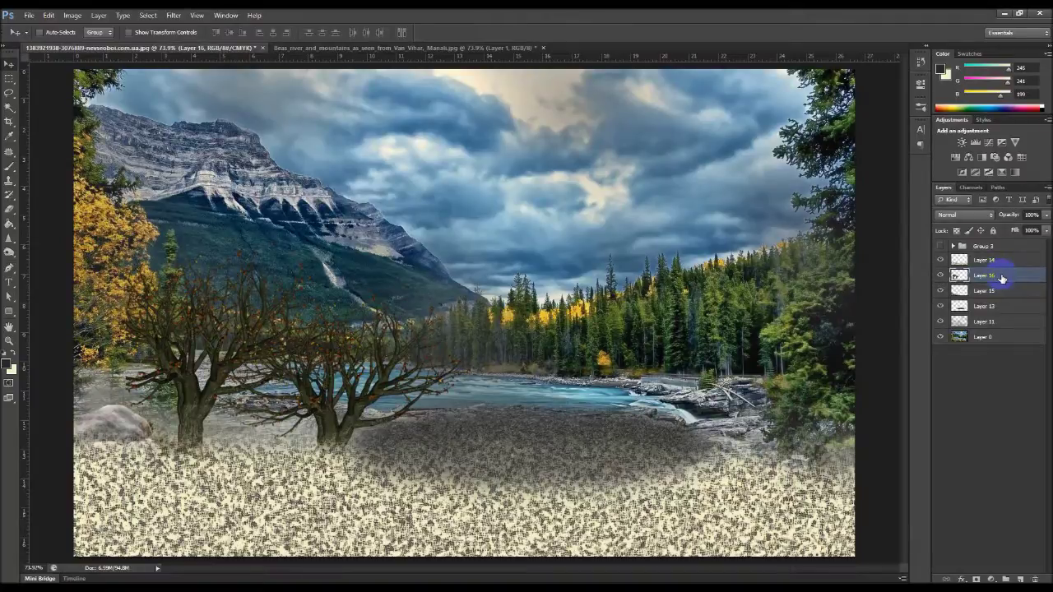
{"action": "left_click_drag", "start_coordinate": [1002, 279], "coordinate": [997, 296]}
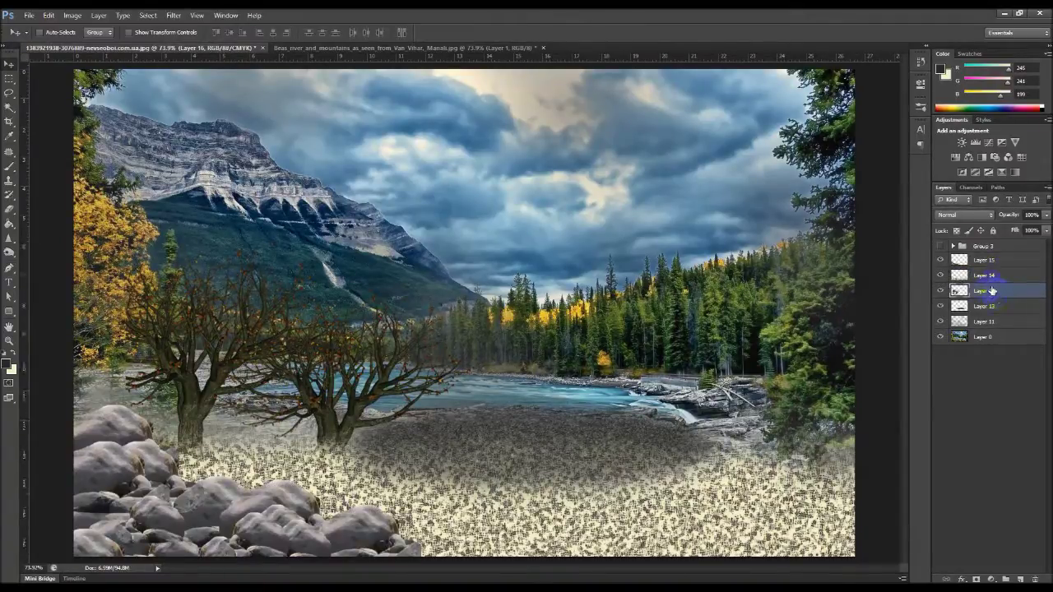
Step: Put tree Layer 16 at the top and move the trees down-left among the boulders
{"action": "left_click_drag", "start_coordinate": [986, 294], "coordinate": [986, 262]}
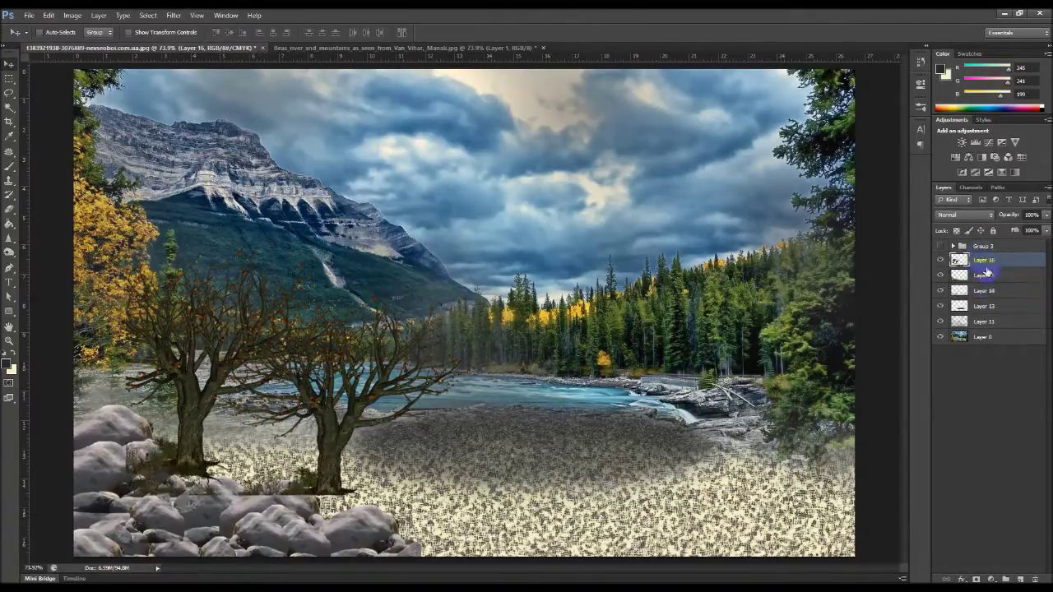
{"action": "left_click", "coordinate": [338, 430]}
{"action": "mouse_move", "coordinate": [309, 441]}
{"action": "left_mouse_down"}
{"action": "mouse_move", "coordinate": [293, 475]}
{"action": "mouse_move", "coordinate": [299, 493]}
{"action": "mouse_move", "coordinate": [275, 494]}
{"action": "left_mouse_up"}
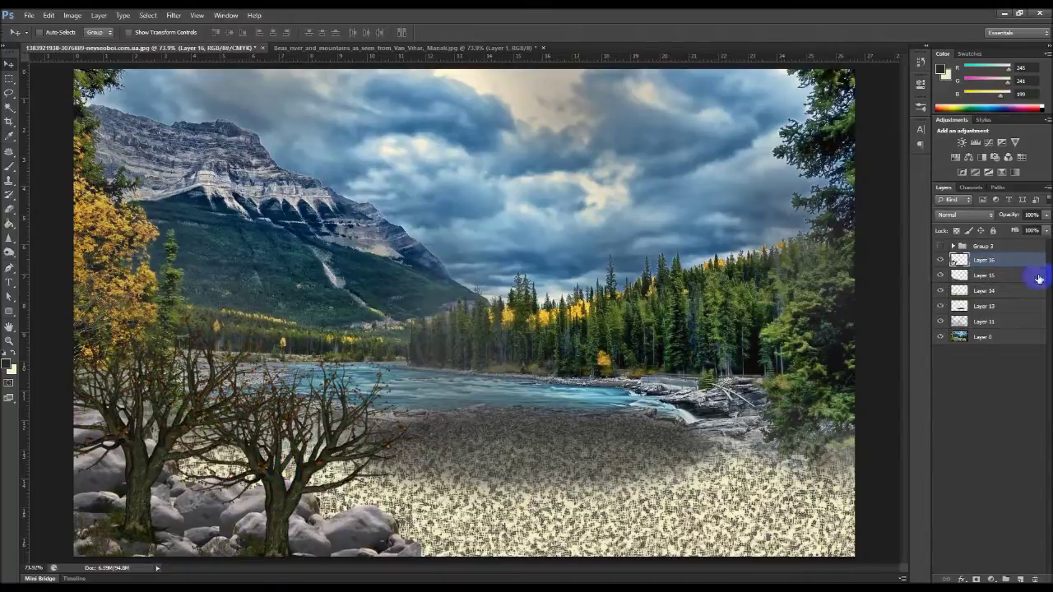
Step: Add a new layer above Layer 11 and brush soft haze strokes onto it
{"action": "left_click", "coordinate": [991, 323]}
{"action": "left_click", "coordinate": [1019, 579]}
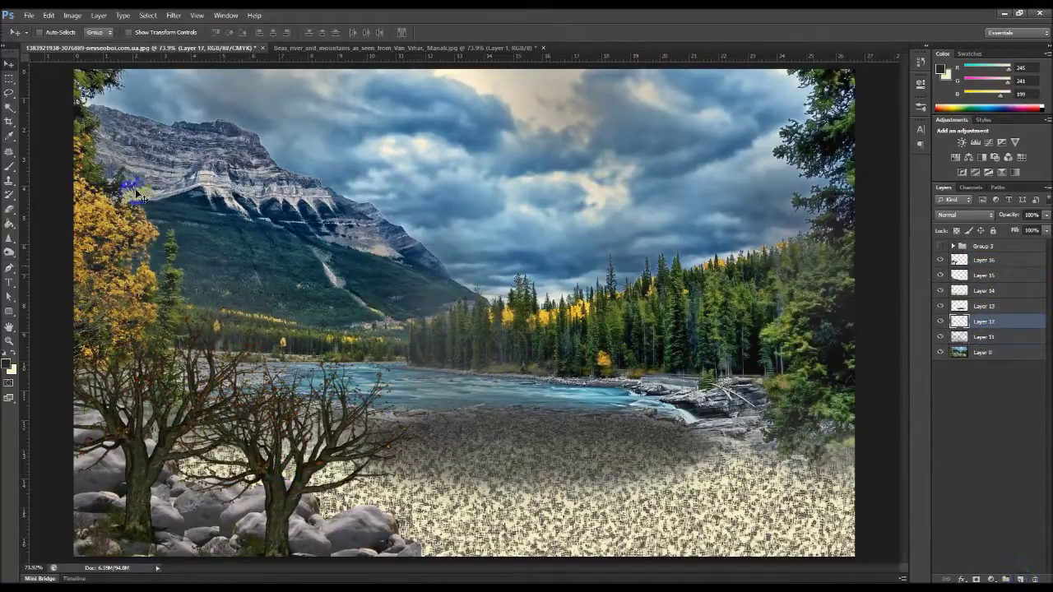
{"action": "left_click", "coordinate": [15, 170]}
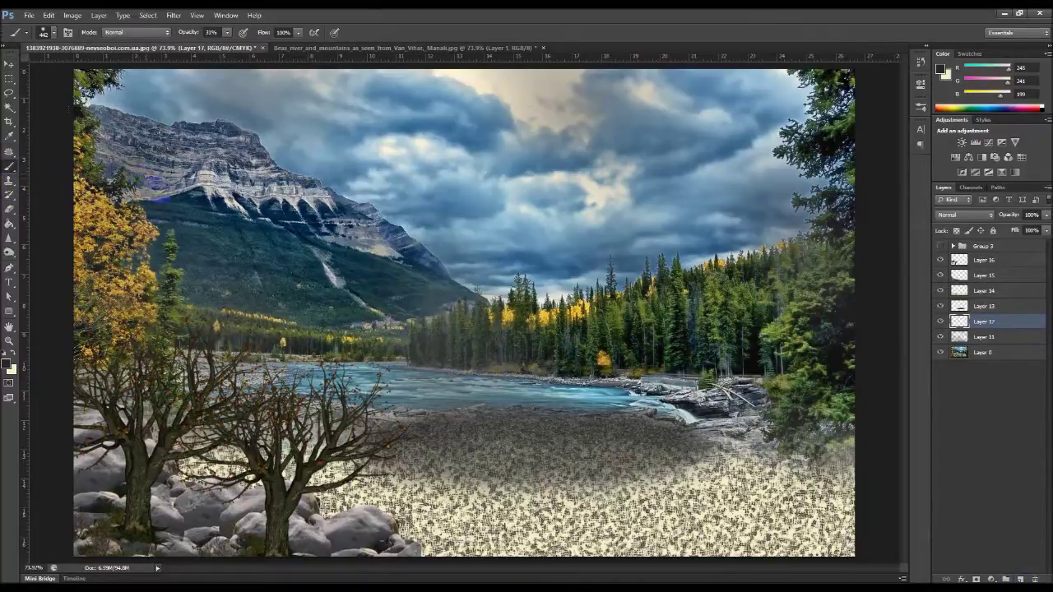
{"action": "left_click_drag", "start_coordinate": [798, 501], "coordinate": [803, 455]}
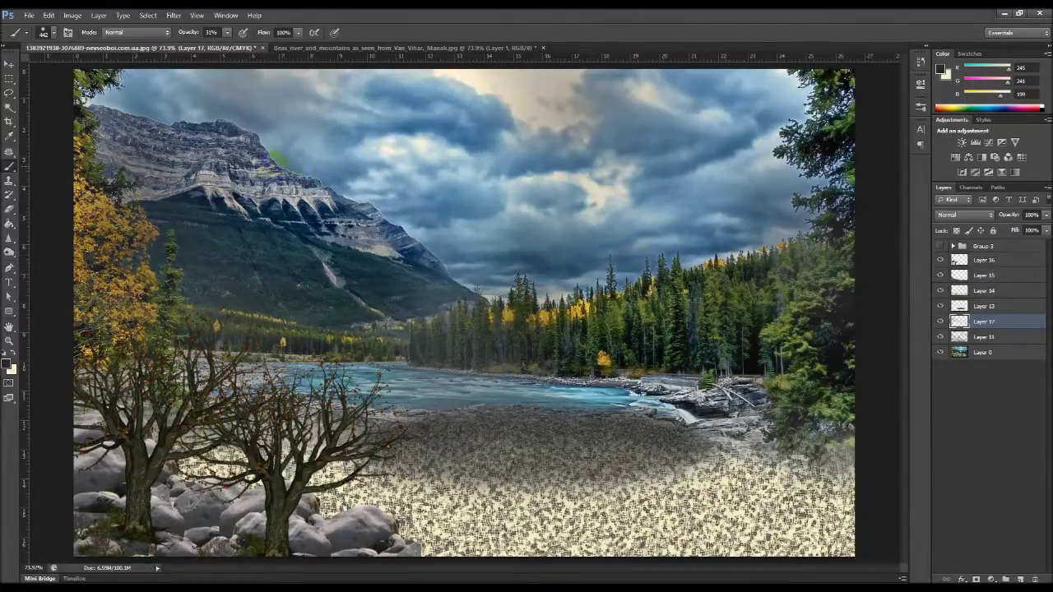
Step: Toggle Layers 17 and 11 off and back on to compare the haze
{"action": "left_click", "coordinate": [940, 321]}
{"action": "left_click", "coordinate": [940, 337]}
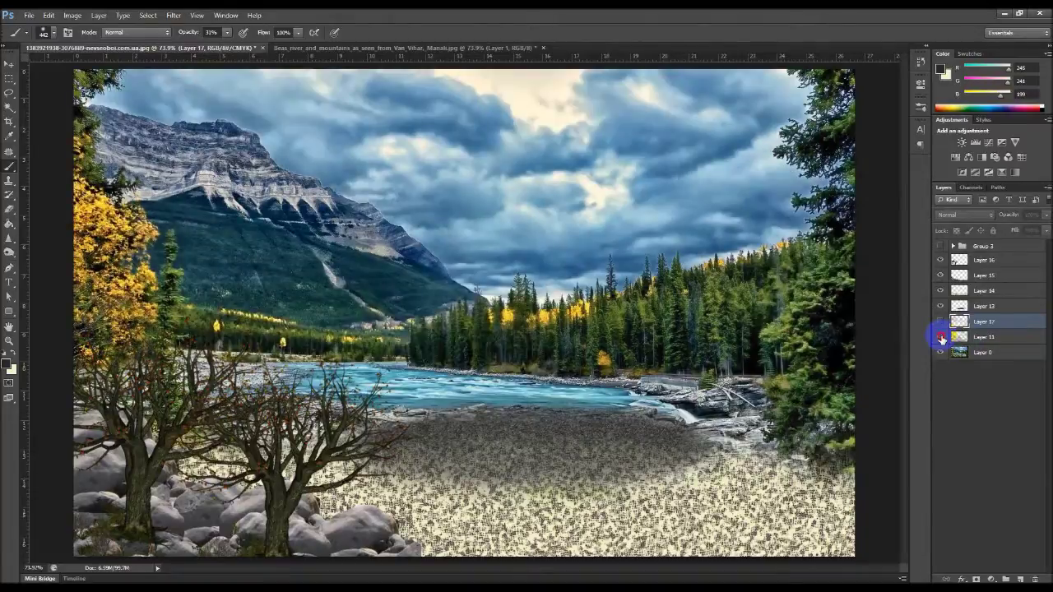
{"action": "left_click", "coordinate": [940, 337]}
{"action": "left_click", "coordinate": [940, 322]}
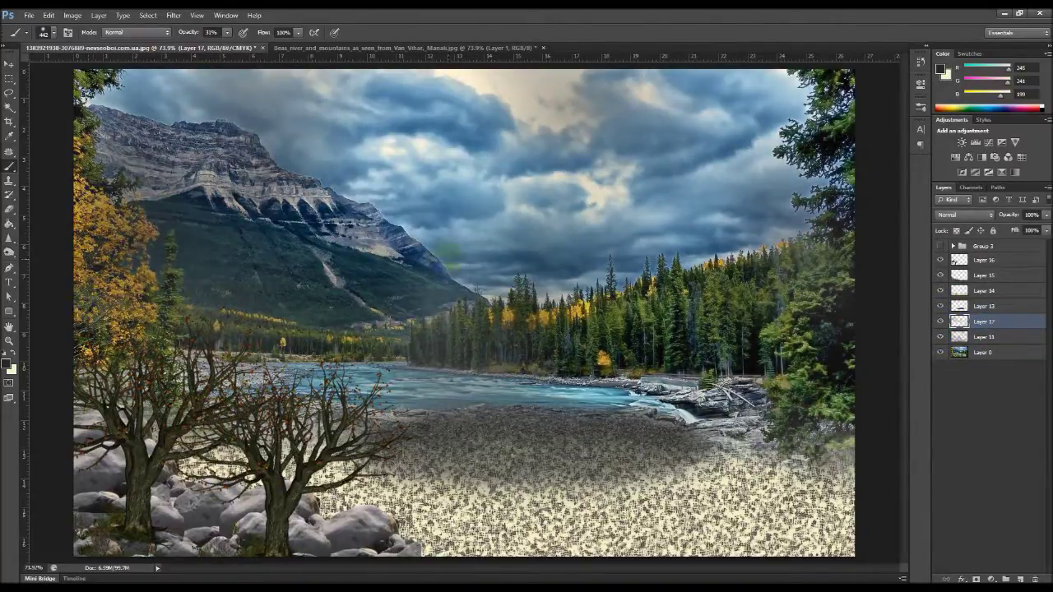
Step: Expand Group 3 and turn its hidden layers back on, checking Layer 4 copy 15's rocks by the bumper
{"action": "left_click", "coordinate": [385, 48]}
{"action": "left_click", "coordinate": [238, 50]}
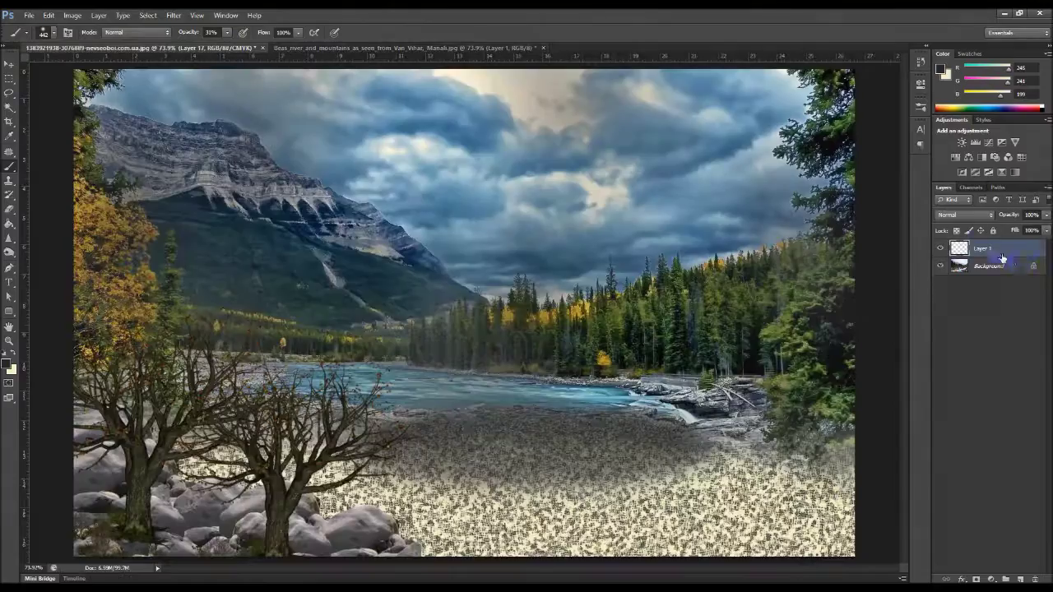
{"action": "left_click", "coordinate": [954, 247]}
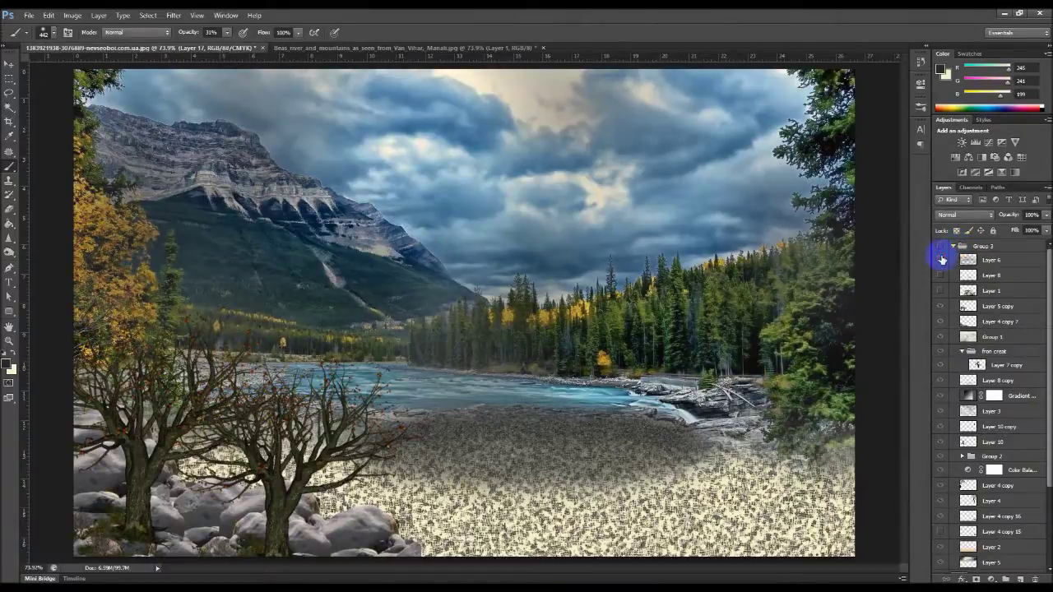
{"action": "left_click_drag", "start_coordinate": [941, 263], "coordinate": [952, 453]}
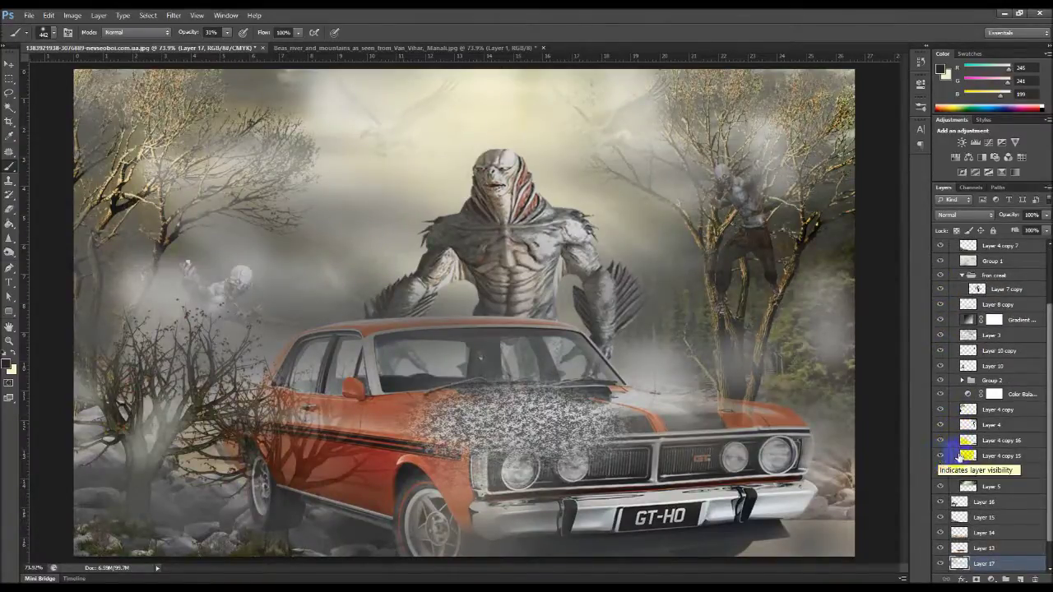
{"action": "left_click", "coordinate": [1008, 454]}
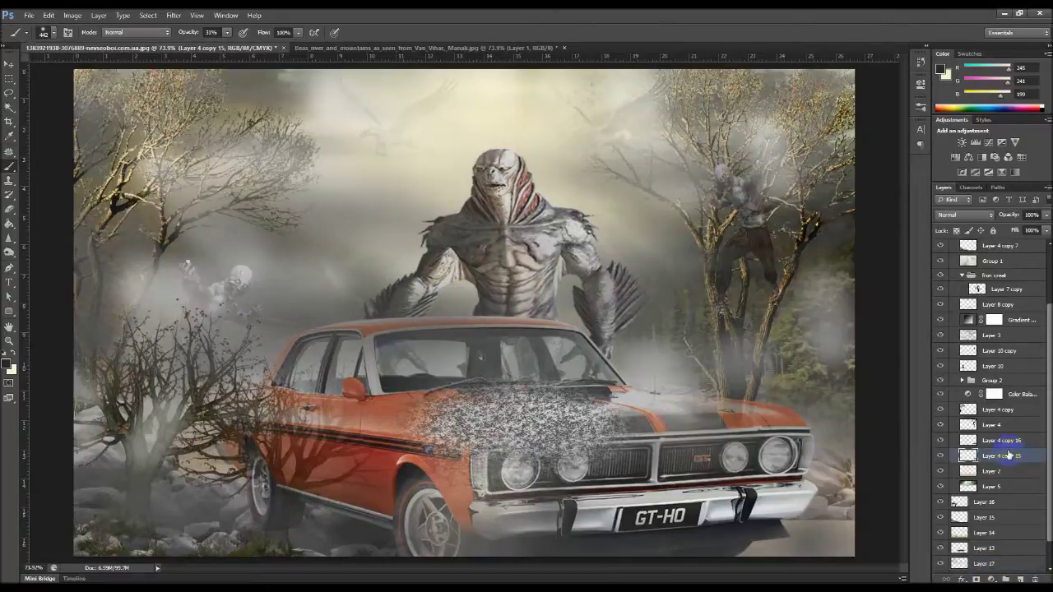
{"action": "left_click", "coordinate": [939, 444]}
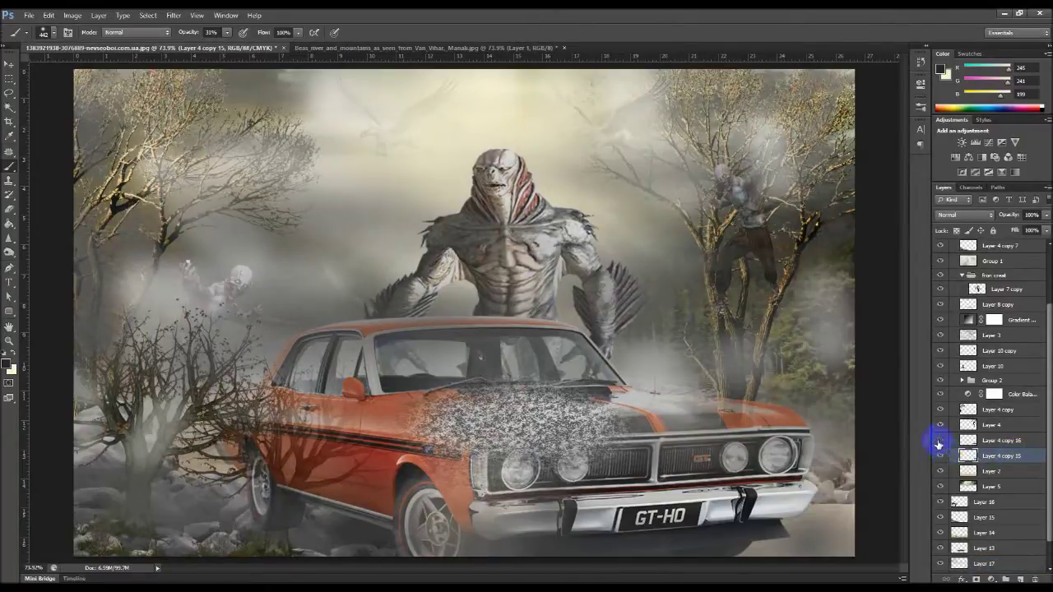
Step: Group Layer 4 copy 15 and Layer 4 copy 16, then merge the group into one layer
{"action": "left_click", "coordinate": [984, 444]}
{"action": "left_click", "coordinate": [985, 445], "text": "shift"}
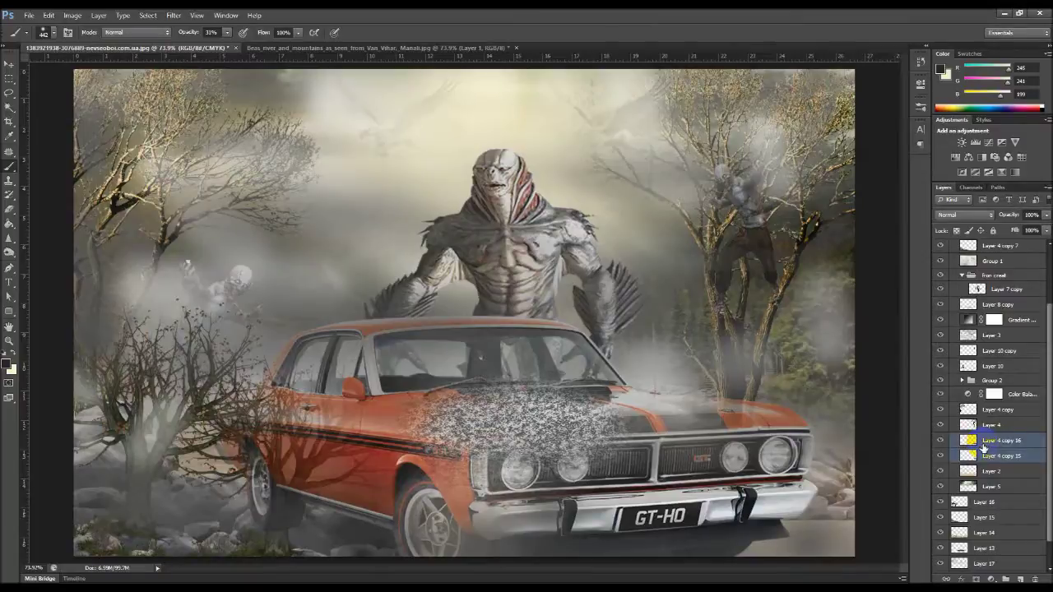
{"action": "key", "text": "ctrl+g"}
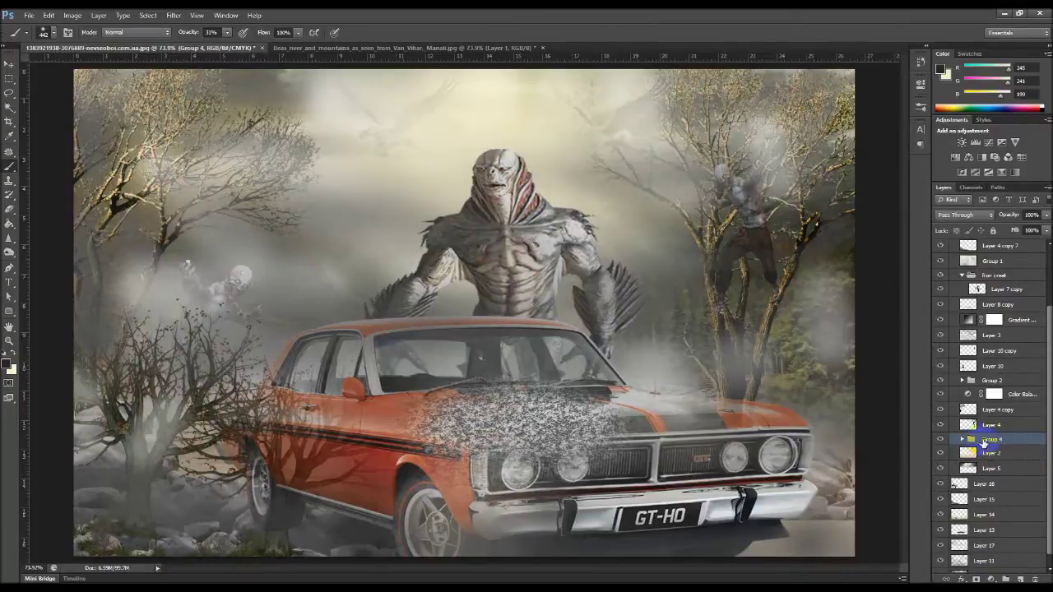
{"action": "key", "text": "ctrl+e"}
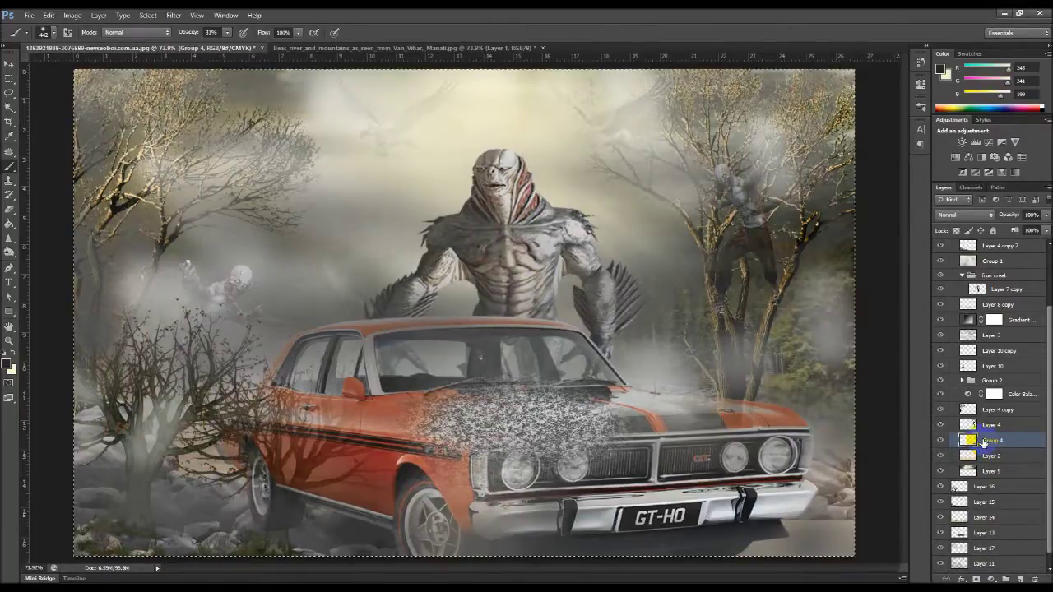
Step: Check the rock pile in the Beas river photo, then return and hide Group 3
{"action": "left_click_drag", "start_coordinate": [439, 47], "coordinate": [547, 379]}
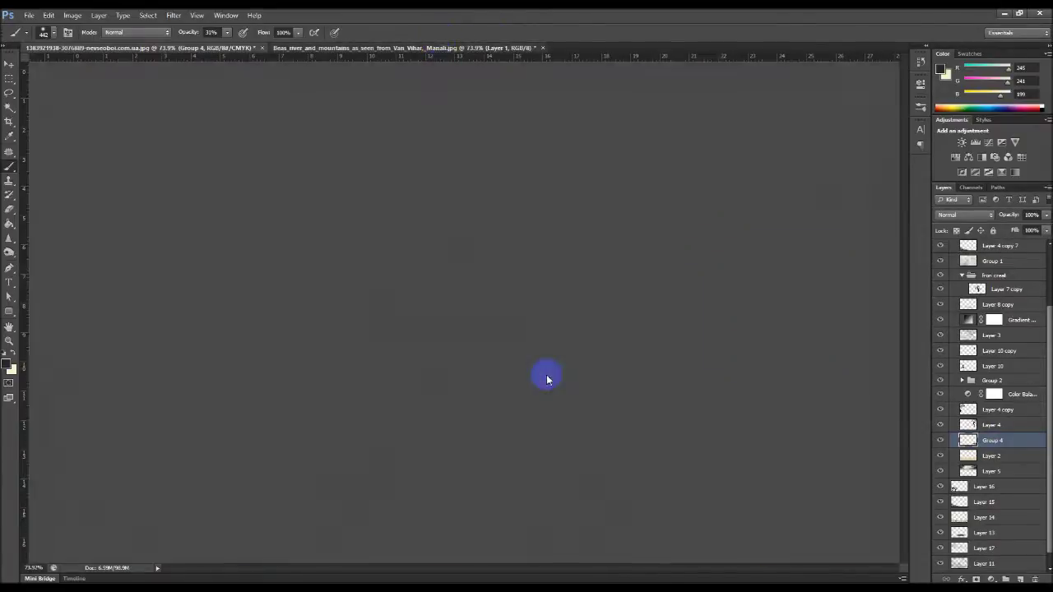
{"action": "key", "text": "ctrl+v"}
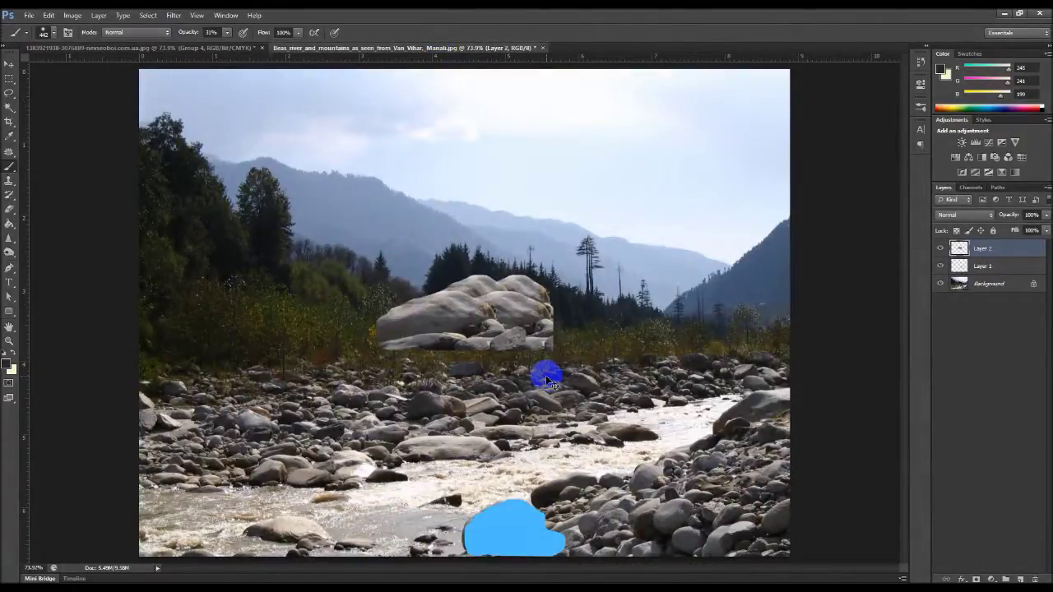
{"action": "key", "text": "ctrl+z"}
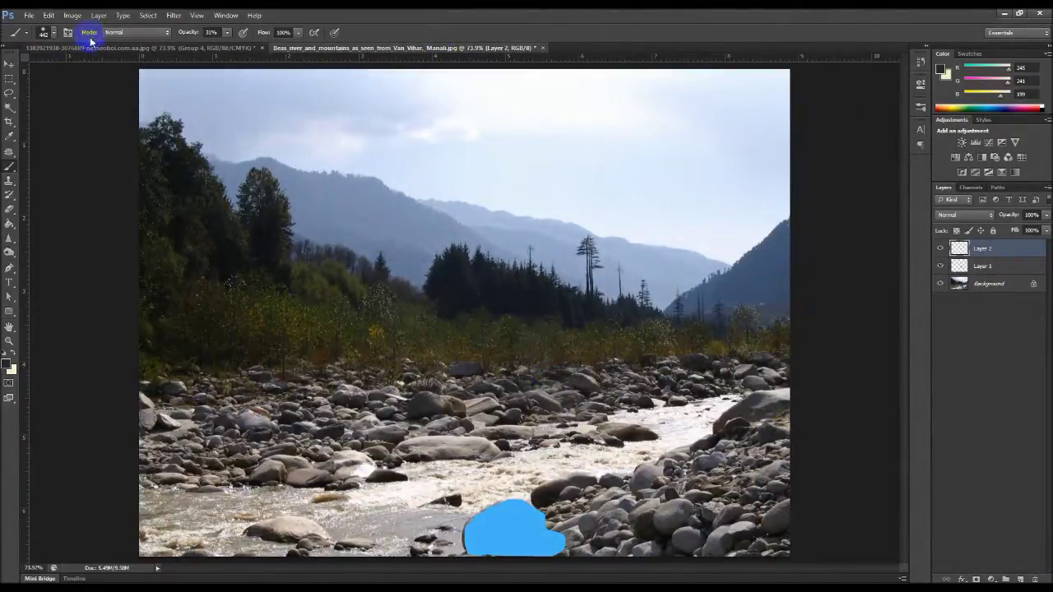
{"action": "left_click", "coordinate": [89, 47]}
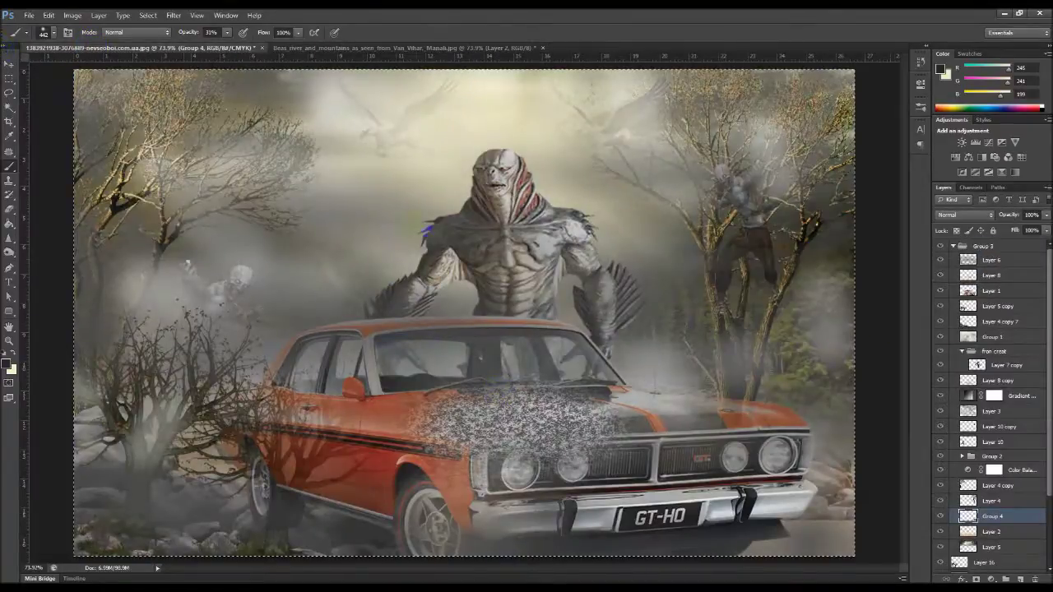
{"action": "left_click", "coordinate": [953, 247]}
Step: Hide Group 3 and paste the rock pile as a new layer above Layer 13
{"action": "left_click", "coordinate": [940, 246]}
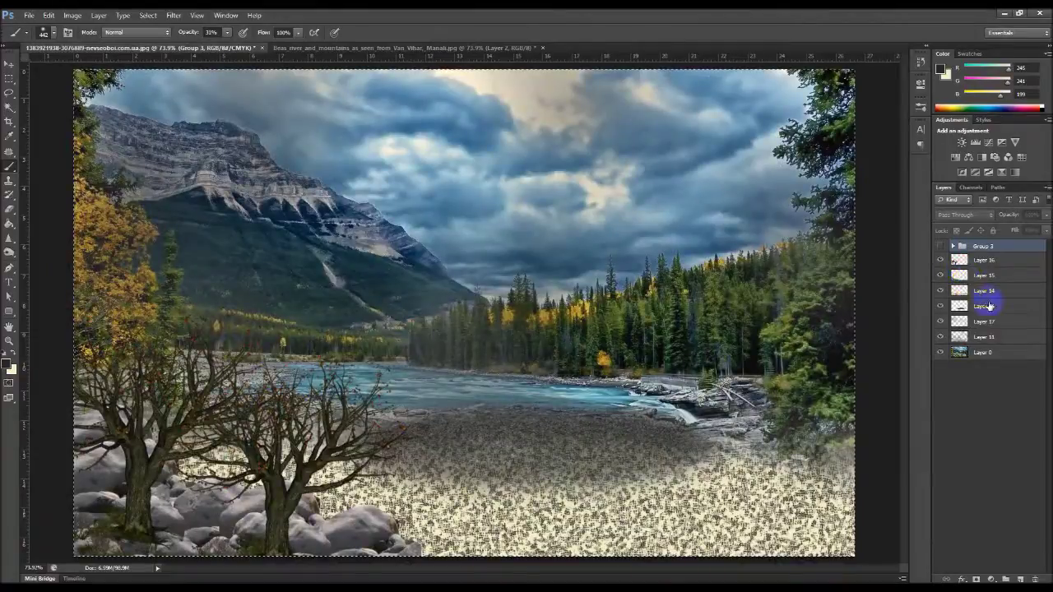
{"action": "left_click", "coordinate": [988, 306]}
{"action": "key", "text": "ctrl+v"}
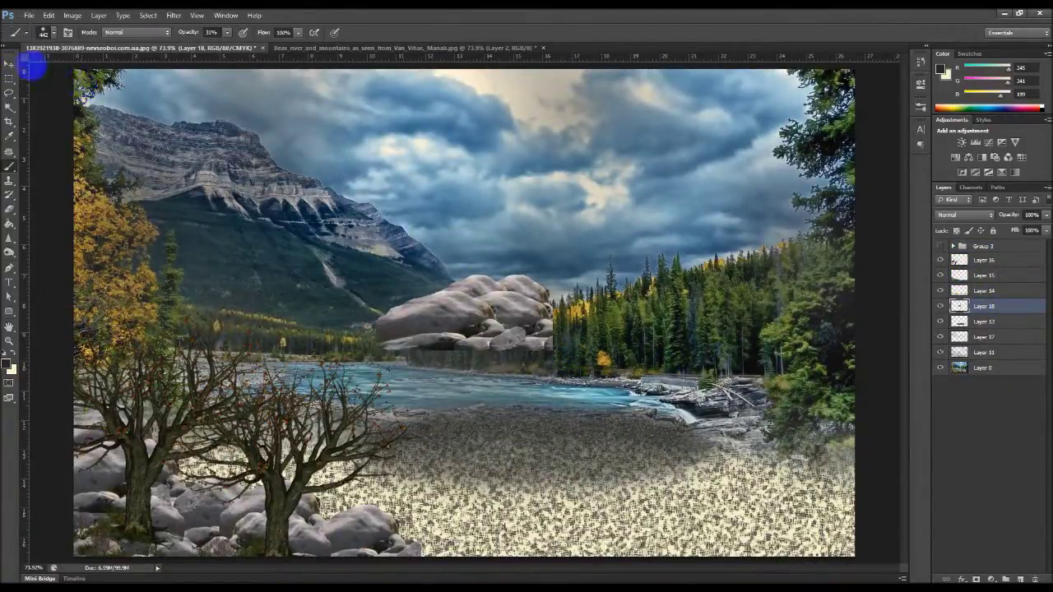
Step: Position the pasted rock pile at the lower-right edge of the river scene
{"action": "left_click", "coordinate": [8, 65]}
{"action": "mouse_move", "coordinate": [557, 329]}
{"action": "left_mouse_down"}
{"action": "mouse_move", "coordinate": [857, 438]}
{"action": "mouse_move", "coordinate": [804, 426]}
{"action": "left_mouse_up"}
{"action": "mouse_move", "coordinate": [999, 311]}
{"action": "left_mouse_down"}
{"action": "mouse_move", "coordinate": [1000, 267]}
{"action": "mouse_move", "coordinate": [1000, 283]}
{"action": "left_mouse_up"}
{"action": "left_click_drag", "start_coordinate": [806, 440], "coordinate": [791, 436]}
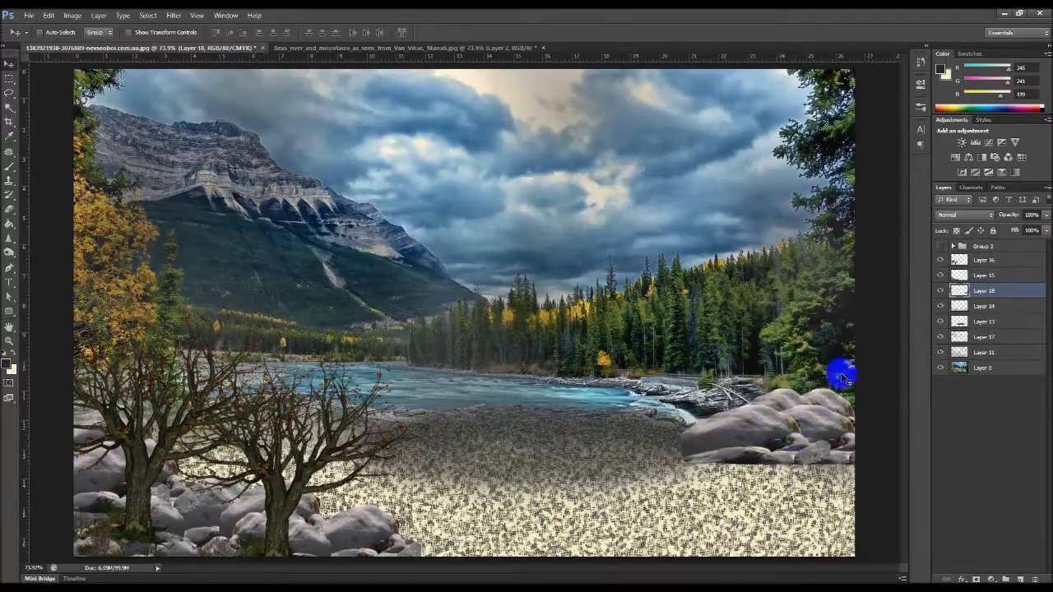
{"action": "key", "text": "ctrl+o"}
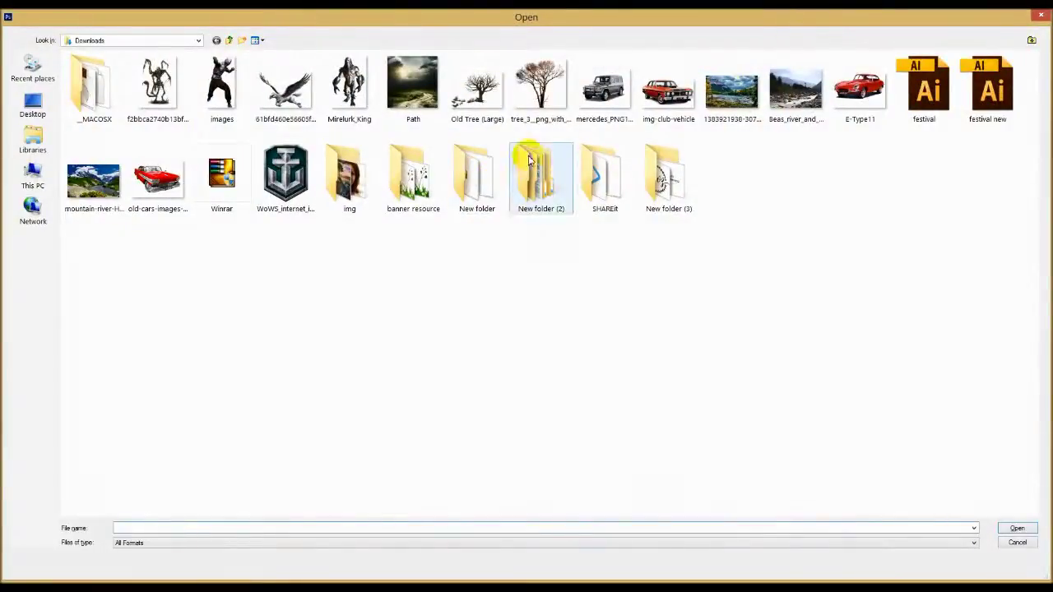
Step: Open the bare tree PNG and drag the tree into the composite's centre
{"action": "left_click", "coordinate": [548, 102]}
{"action": "double_click", "coordinate": [548, 102]}
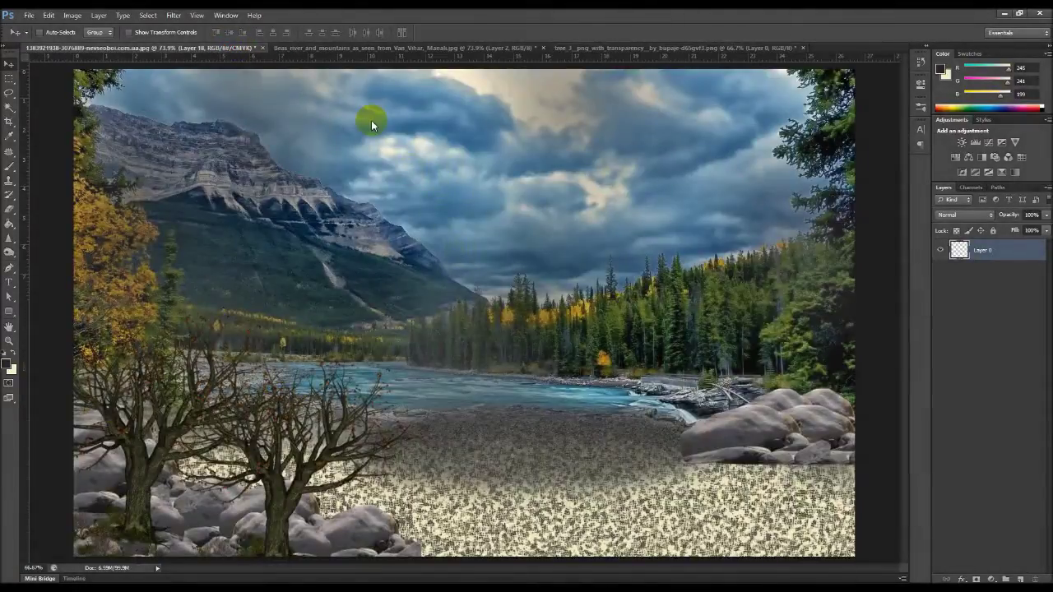
{"action": "mouse_move", "coordinate": [452, 188]}
{"action": "left_mouse_down"}
{"action": "mouse_move", "coordinate": [372, 130]}
{"action": "mouse_move", "coordinate": [579, 244]}
{"action": "left_mouse_up"}
{"action": "mouse_move", "coordinate": [524, 271]}
{"action": "left_mouse_down"}
{"action": "mouse_move", "coordinate": [704, 160]}
{"action": "mouse_move", "coordinate": [769, 161]}
{"action": "left_mouse_up"}
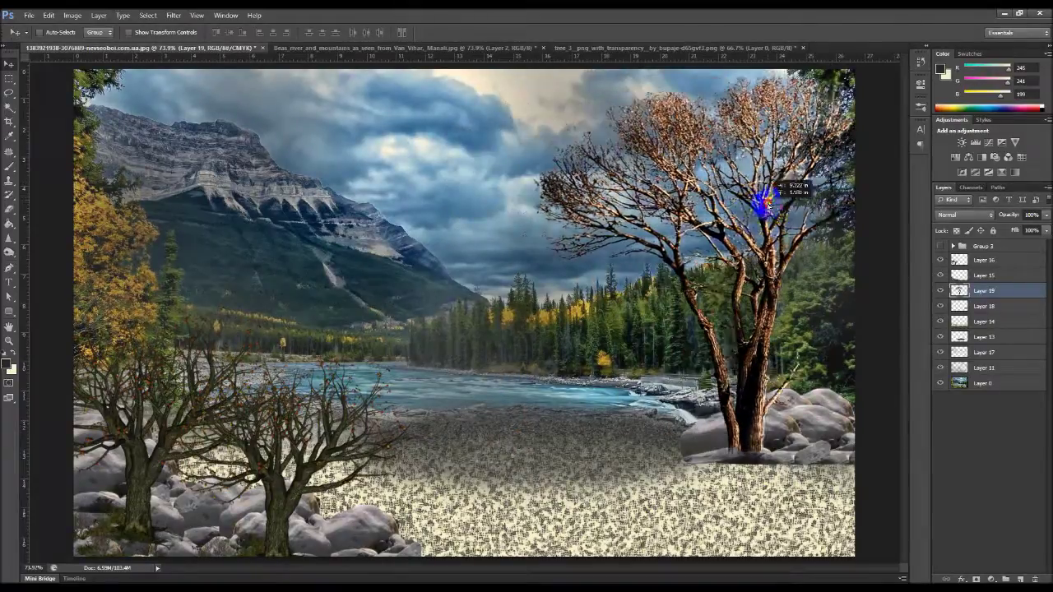
{"action": "key", "text": "ctrl+z"}
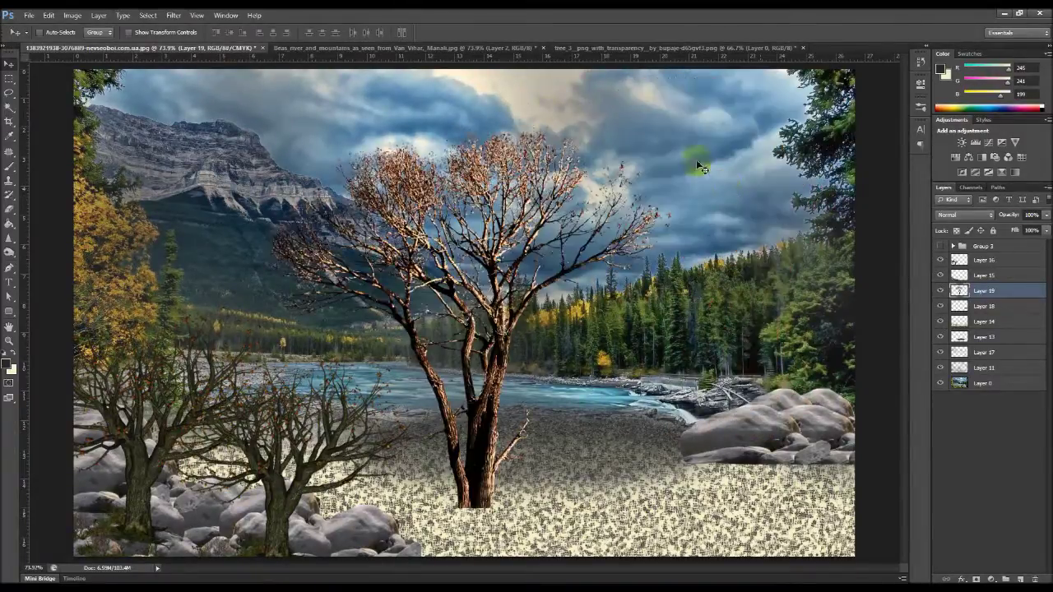
Step: Return to the transparent tree_3_png document and pick up the tree with the Move tool
{"action": "left_click", "coordinate": [417, 48]}
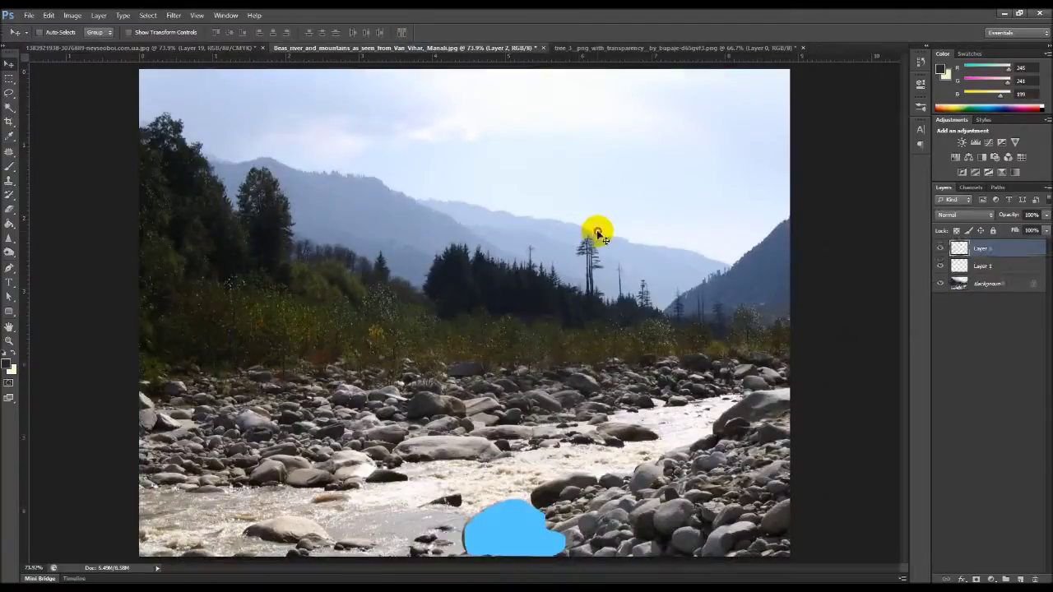
{"action": "left_click", "coordinate": [624, 48]}
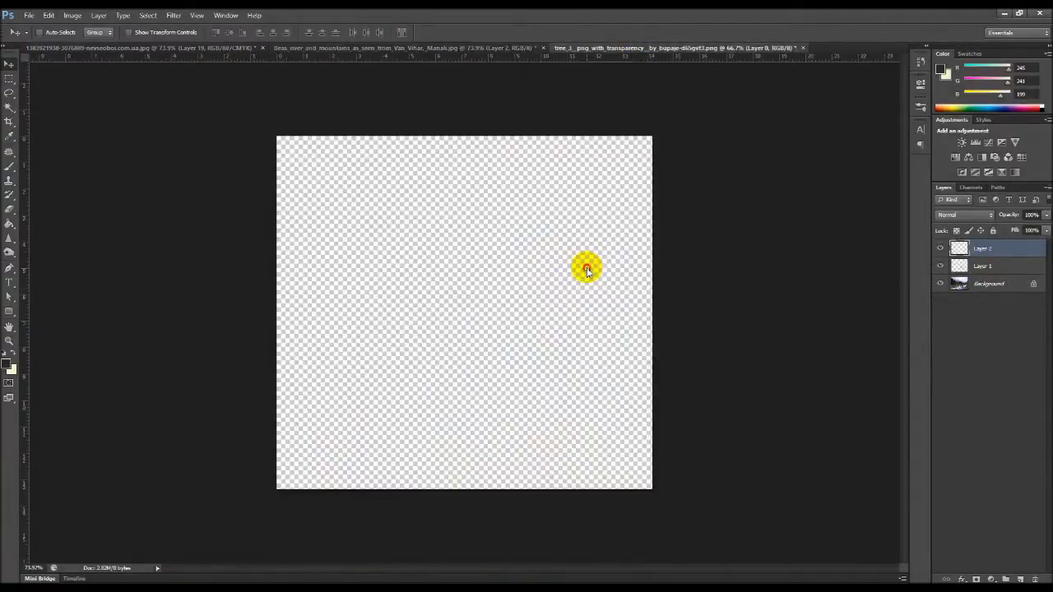
{"action": "left_click_drag", "start_coordinate": [501, 301], "coordinate": [502, 303]}
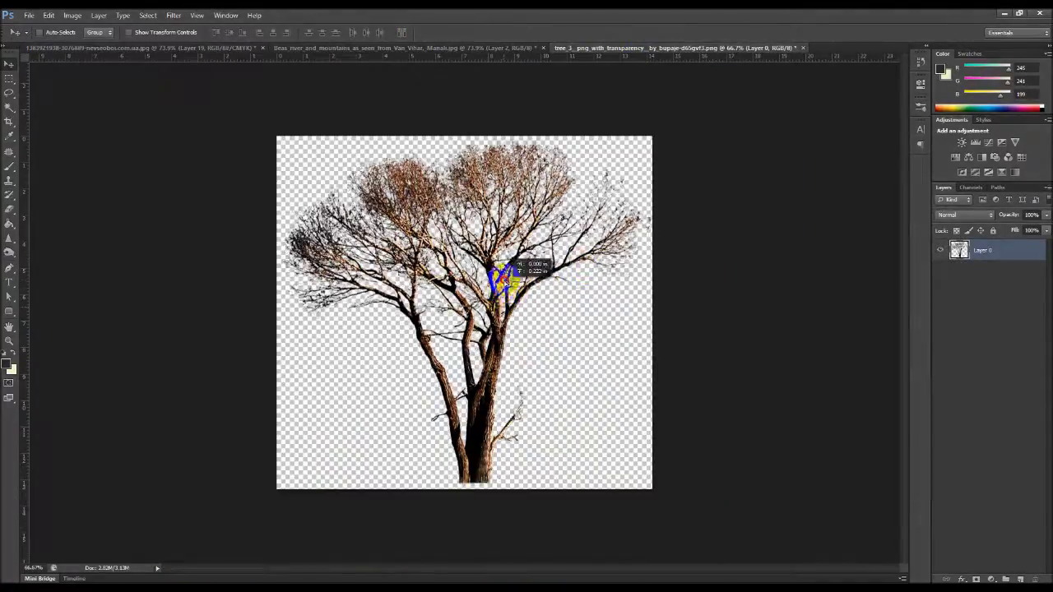
{"action": "left_click", "coordinate": [979, 159]}
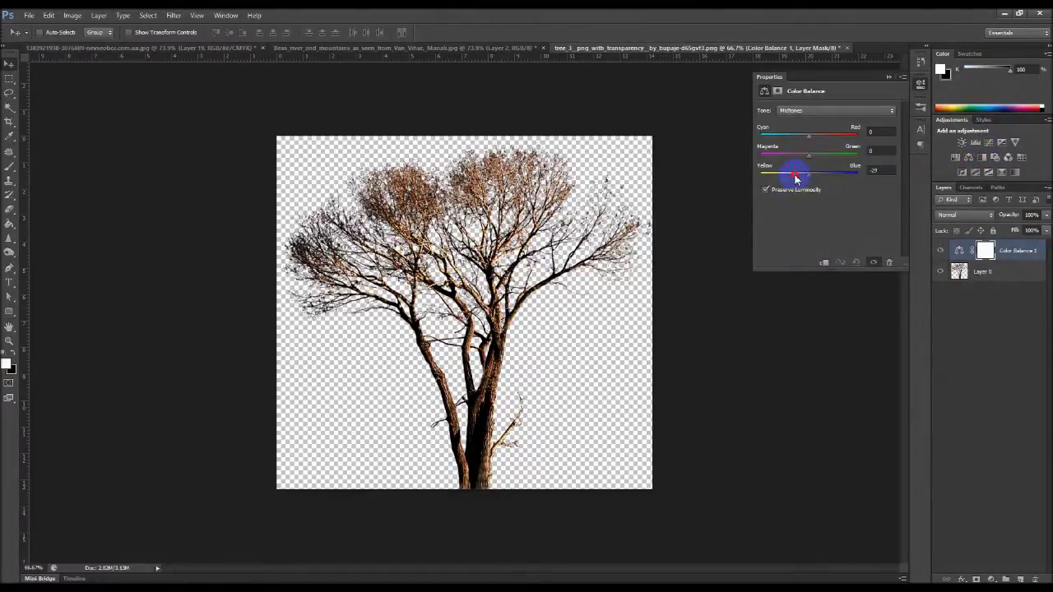
Step: Set the tree's Color Balance midtones to about -19, +8, -29
{"action": "left_click_drag", "start_coordinate": [813, 158], "coordinate": [811, 155]}
{"action": "left_click", "coordinate": [794, 172]}
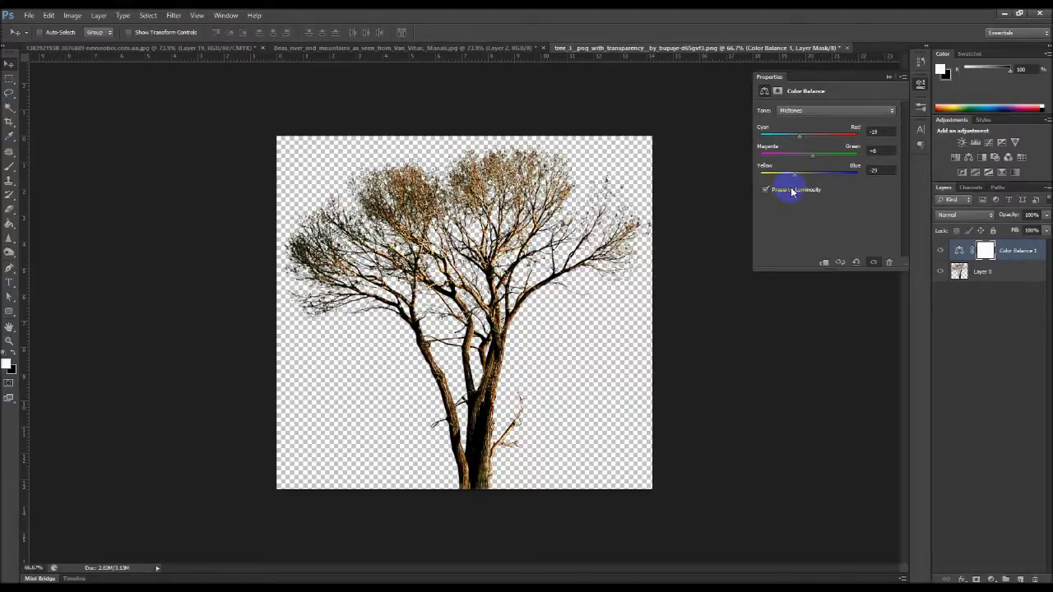
{"action": "left_click", "coordinate": [888, 77]}
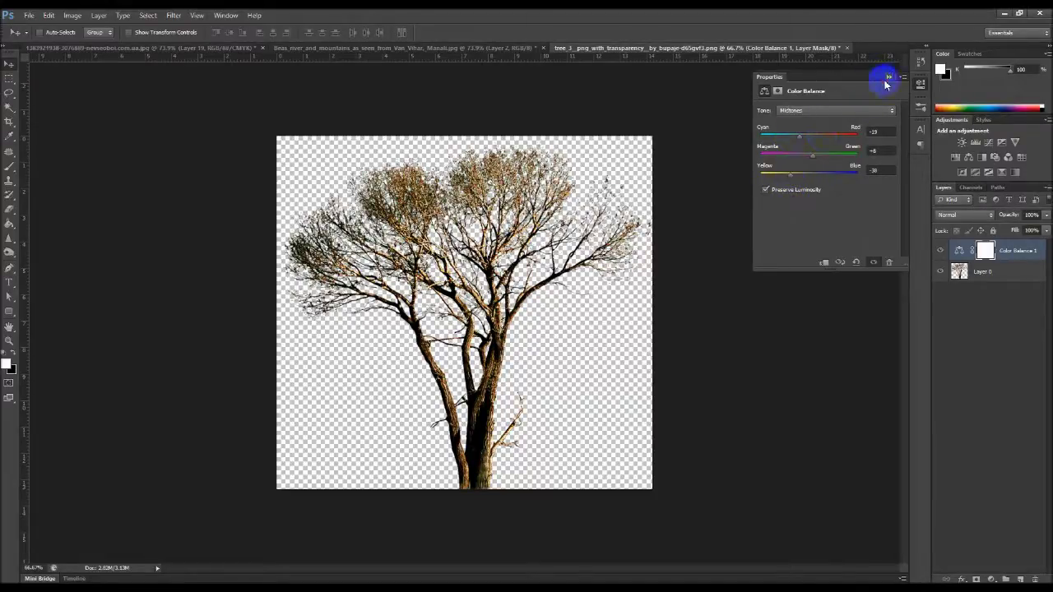
Step: Merge the Color Balance adjustment into the tree layer and cut the recoloured tree out
{"action": "left_click", "coordinate": [979, 271], "text": "shift"}
{"action": "key", "text": "ctrl+e"}
{"action": "key", "text": "Delete"}
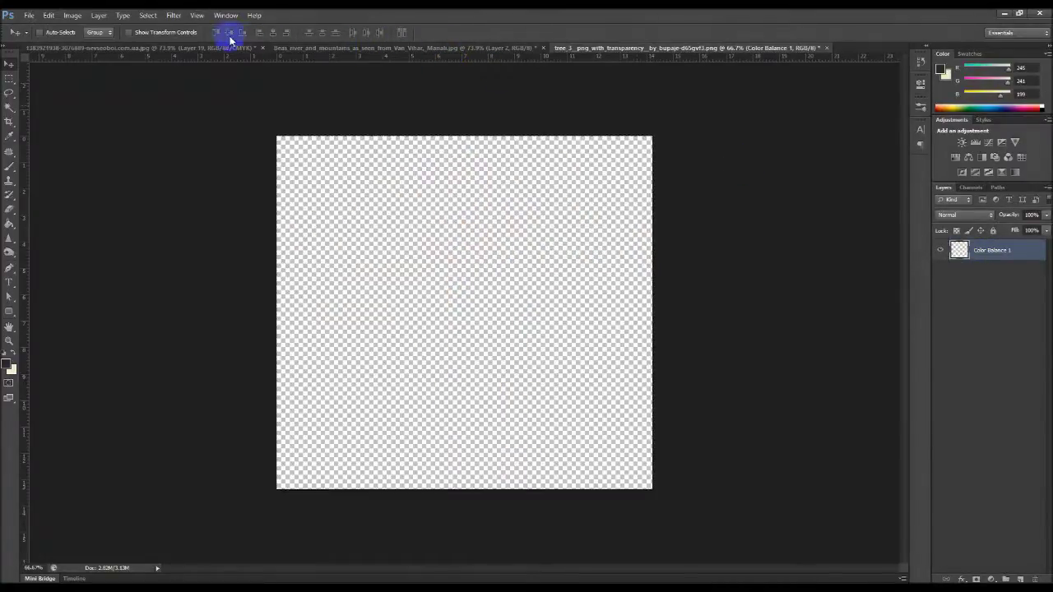
{"action": "left_click", "coordinate": [223, 48]}
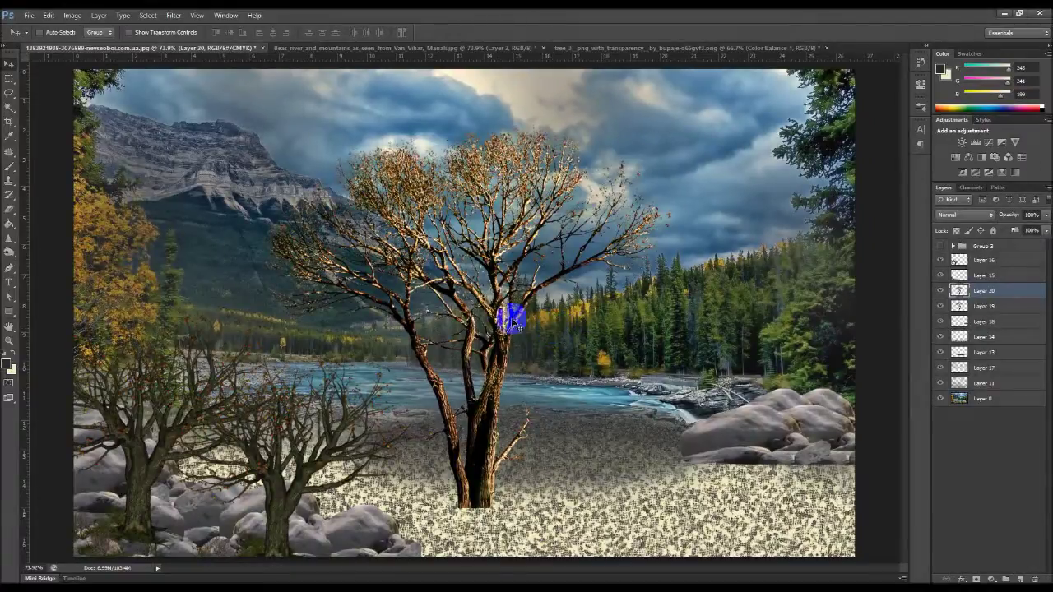
Step: Paste the recoloured tree, delete the old middle tree, and place the new tree right
{"action": "key", "text": "ctrl+v"}
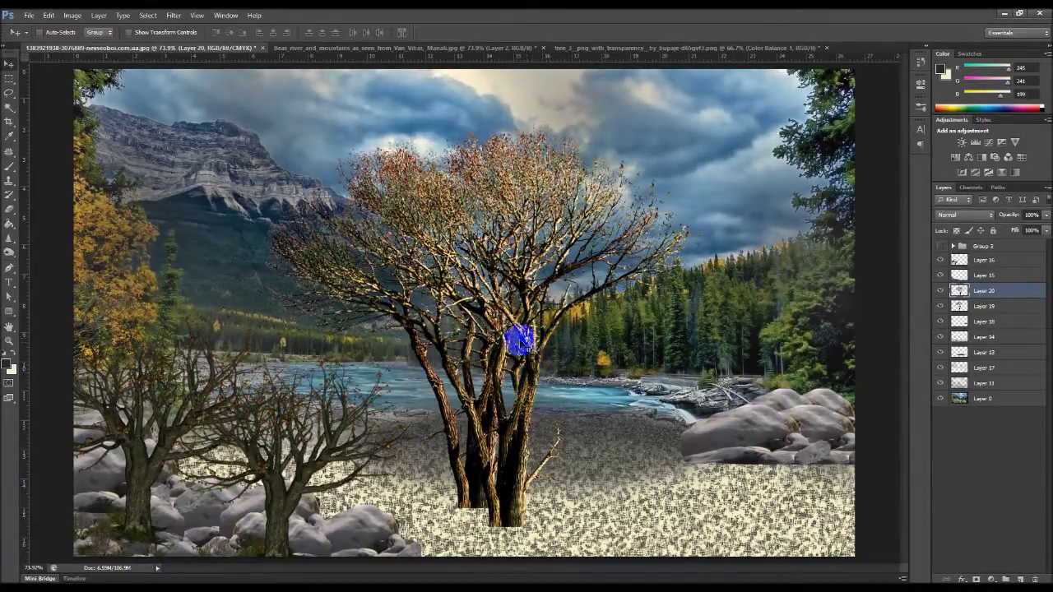
{"action": "key", "text": "shift+Right"}
{"action": "key", "text": "shift+Right"}
{"action": "key", "text": "shift+Right"}
{"action": "key", "text": "shift+Right"}
{"action": "key", "text": "shift+Right"}
{"action": "key", "text": "shift+Right"}
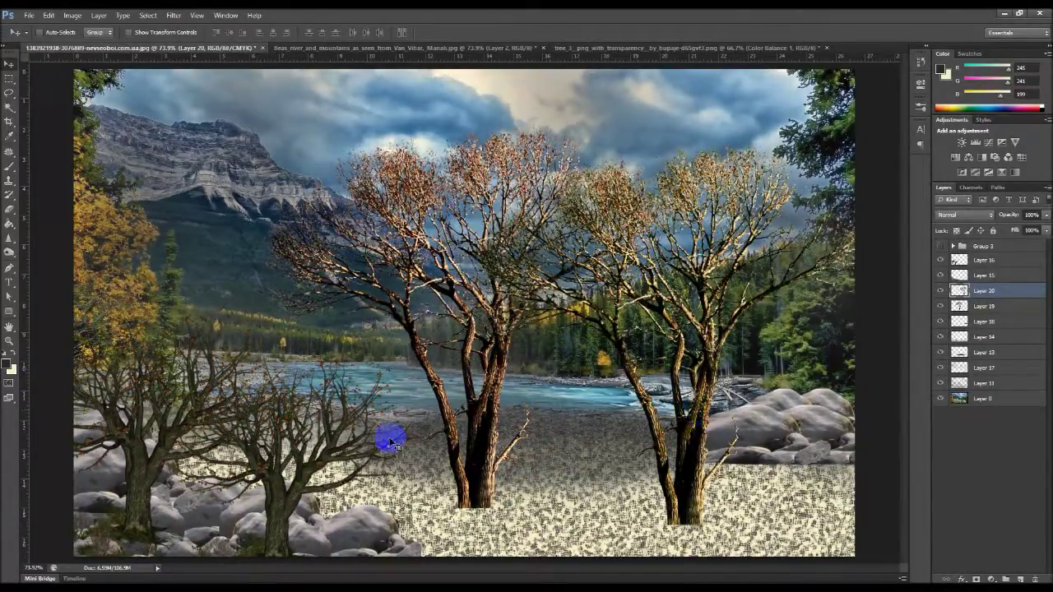
{"action": "left_click", "coordinate": [485, 422], "text": "ctrl"}
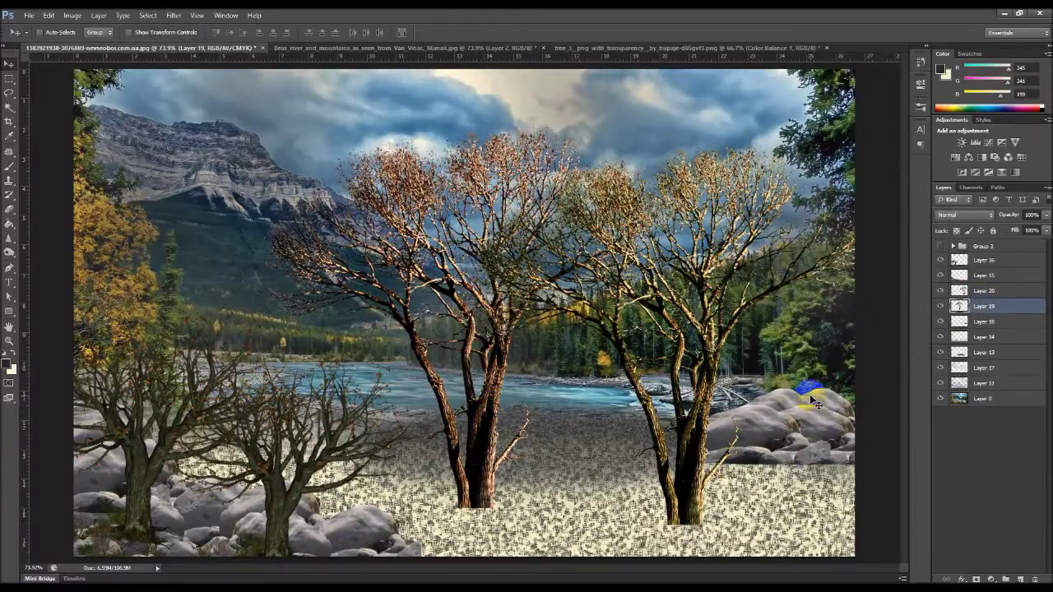
{"action": "key", "text": "Delete"}
{"action": "mouse_move", "coordinate": [698, 393]}
{"action": "left_mouse_down"}
{"action": "mouse_move", "coordinate": [766, 299]}
{"action": "mouse_move", "coordinate": [767, 272]}
{"action": "mouse_move", "coordinate": [745, 275]}
{"action": "mouse_move", "coordinate": [750, 287]}
{"action": "left_mouse_up"}
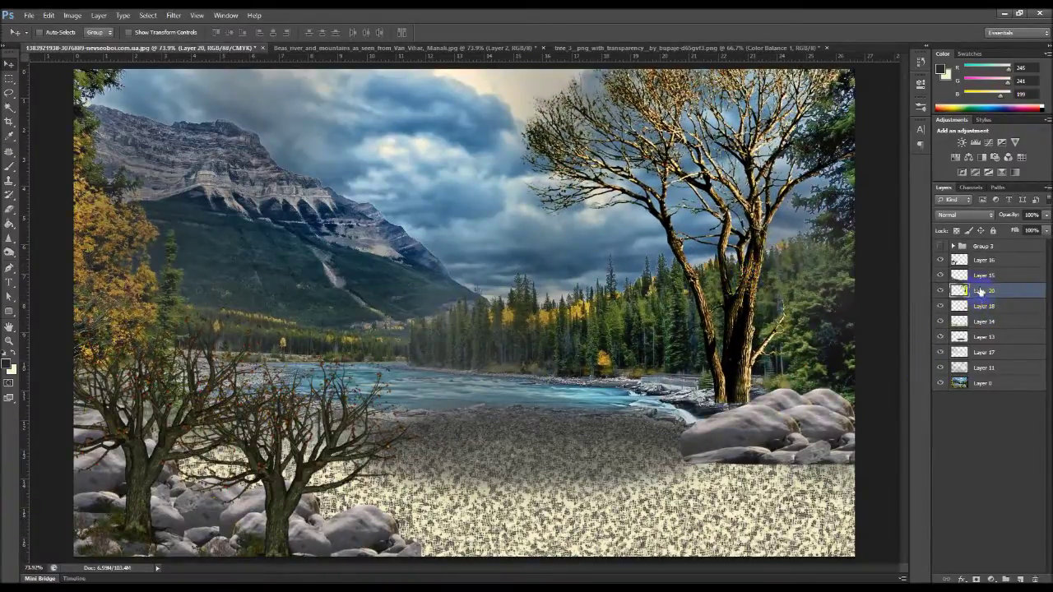
{"action": "left_click_drag", "start_coordinate": [980, 291], "coordinate": [979, 278]}
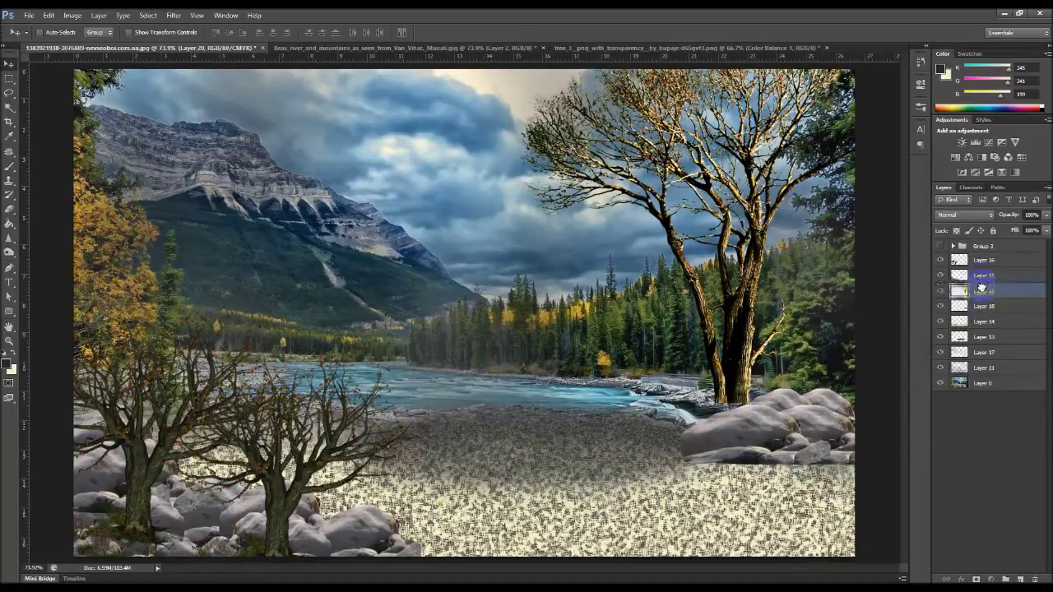
{"action": "left_click_drag", "start_coordinate": [981, 288], "coordinate": [980, 289]}
{"action": "mouse_move", "coordinate": [736, 321]}
{"action": "left_mouse_down"}
{"action": "mouse_move", "coordinate": [736, 364]}
{"action": "mouse_move", "coordinate": [738, 345]}
{"action": "mouse_move", "coordinate": [794, 376]}
{"action": "mouse_move", "coordinate": [796, 392]}
{"action": "mouse_move", "coordinate": [776, 377]}
{"action": "mouse_move", "coordinate": [772, 385]}
{"action": "mouse_move", "coordinate": [750, 326]}
{"action": "left_mouse_up"}
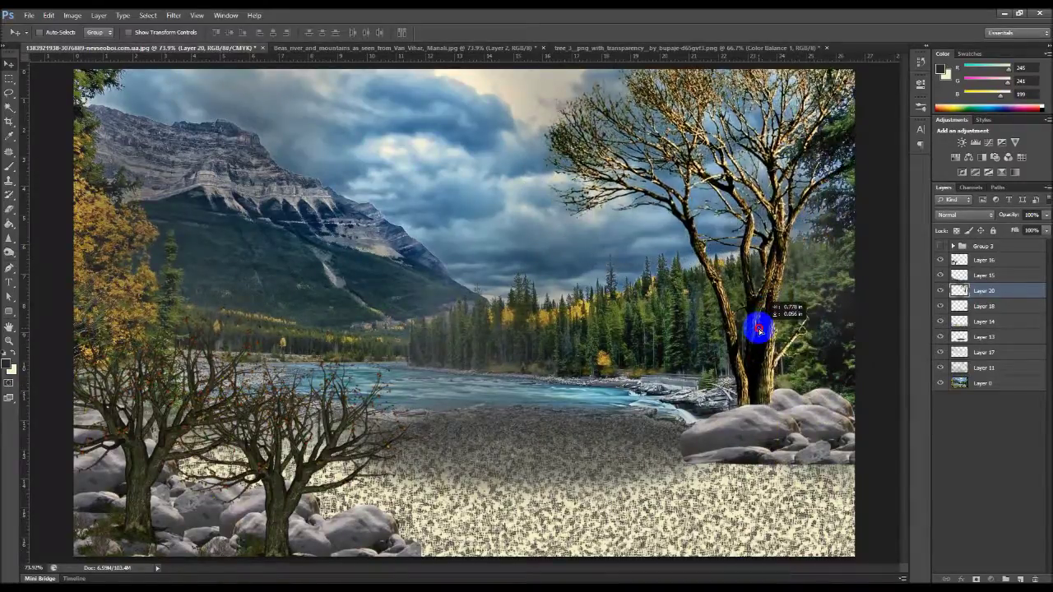
Step: Raise the rocks layer above the new tree and tuck the tree's base behind the rocks
{"action": "left_click", "coordinate": [986, 306]}
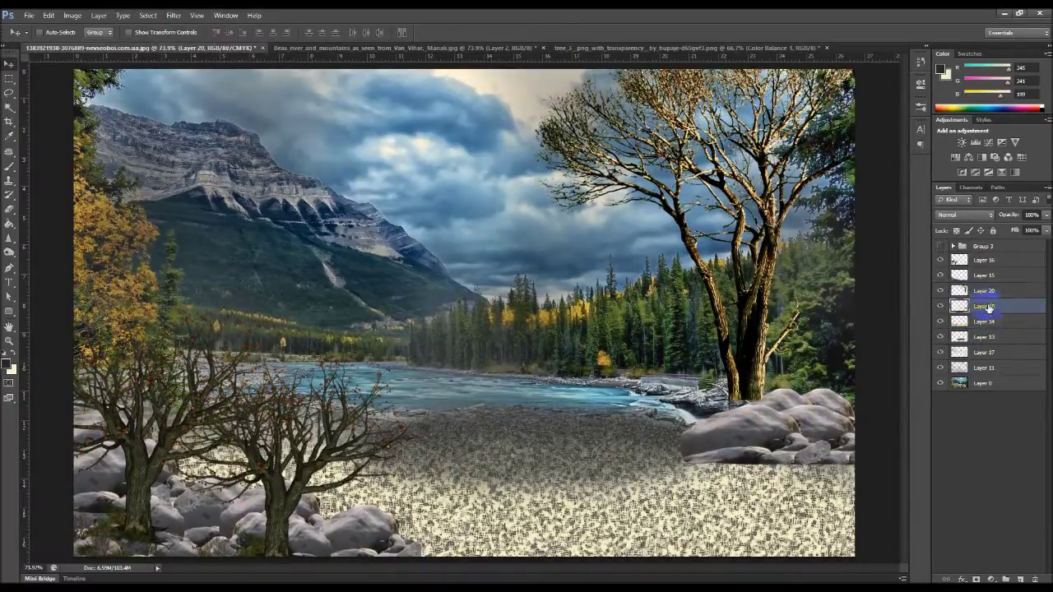
{"action": "left_click_drag", "start_coordinate": [984, 294], "coordinate": [983, 284]}
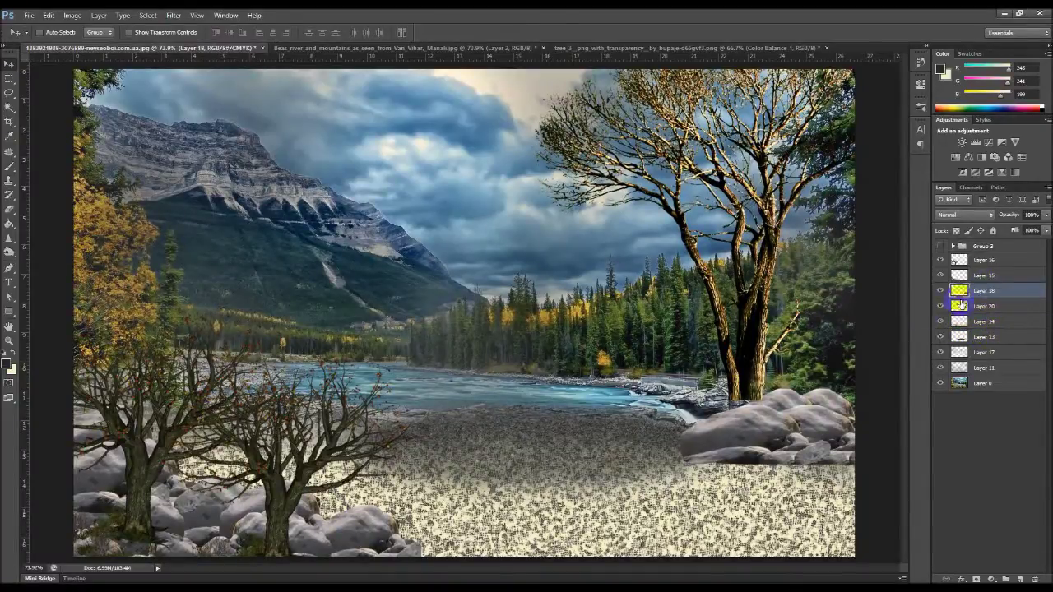
{"action": "left_click_drag", "start_coordinate": [750, 318], "coordinate": [748, 303]}
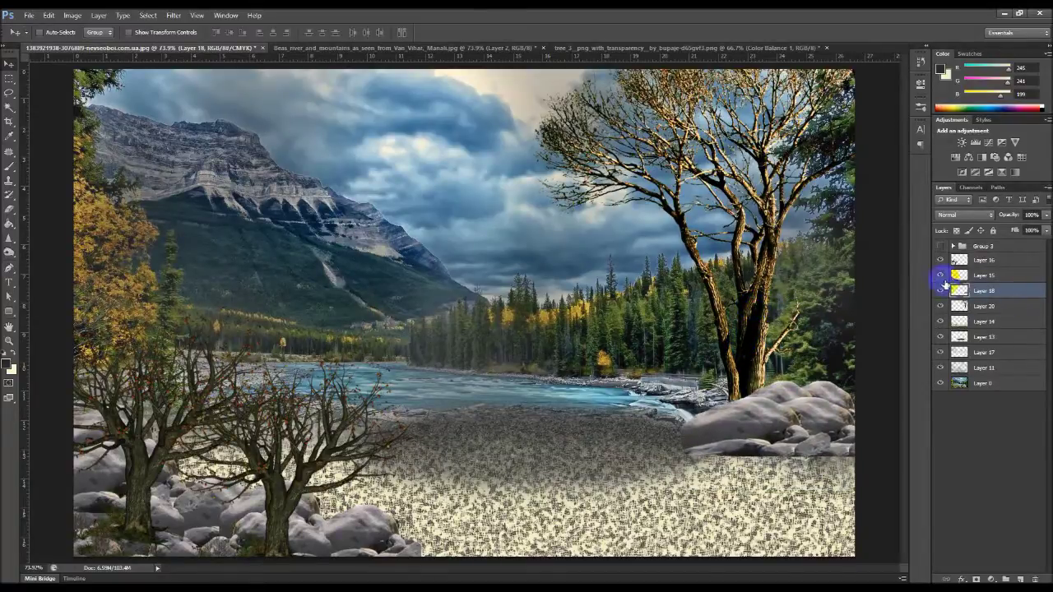
{"action": "left_click", "coordinate": [848, 313], "text": "ctrl"}
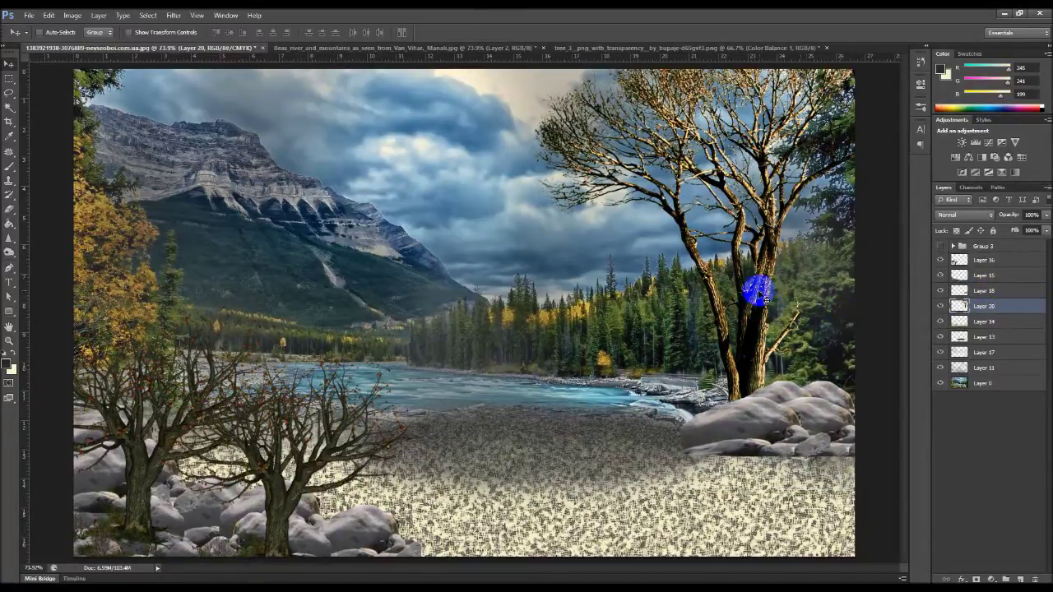
{"action": "mouse_move", "coordinate": [755, 305]}
{"action": "left_mouse_down"}
{"action": "mouse_move", "coordinate": [757, 333]}
{"action": "mouse_move", "coordinate": [768, 337]}
{"action": "left_mouse_up"}
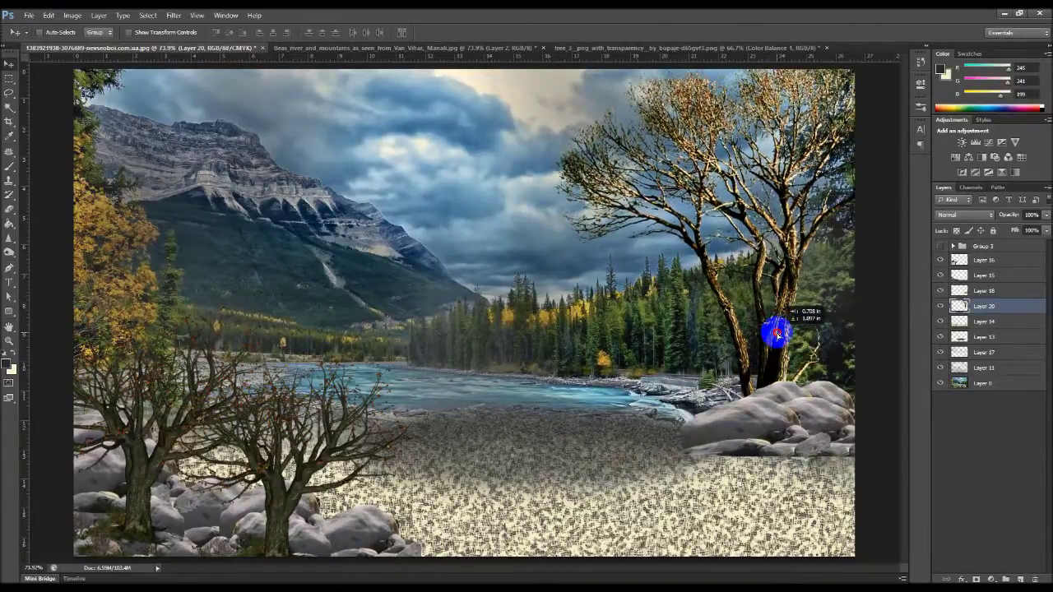
{"action": "left_click_drag", "start_coordinate": [770, 335], "coordinate": [778, 330]}
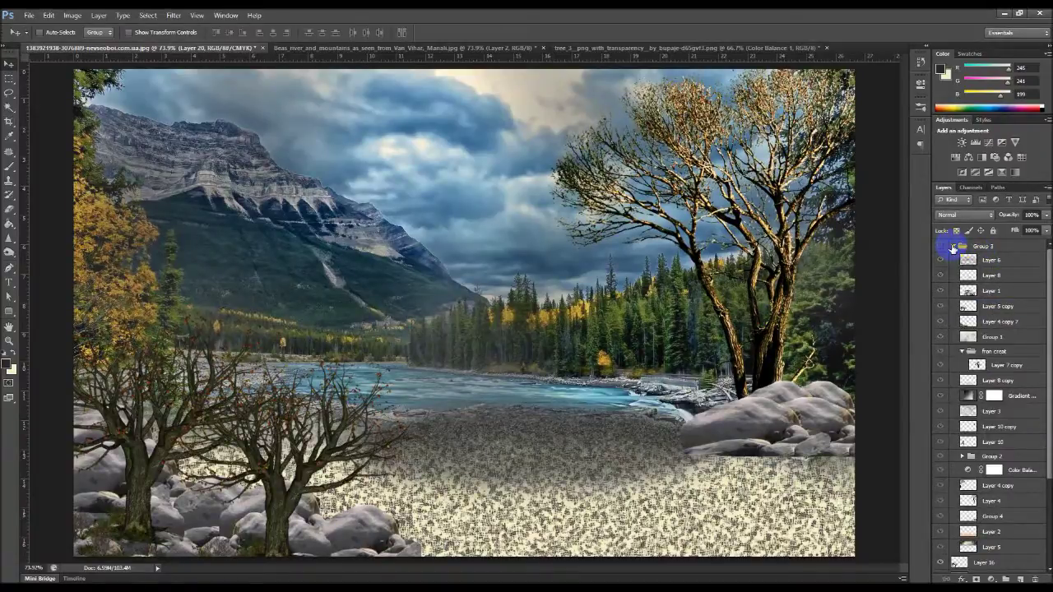
{"action": "left_click", "coordinate": [942, 246]}
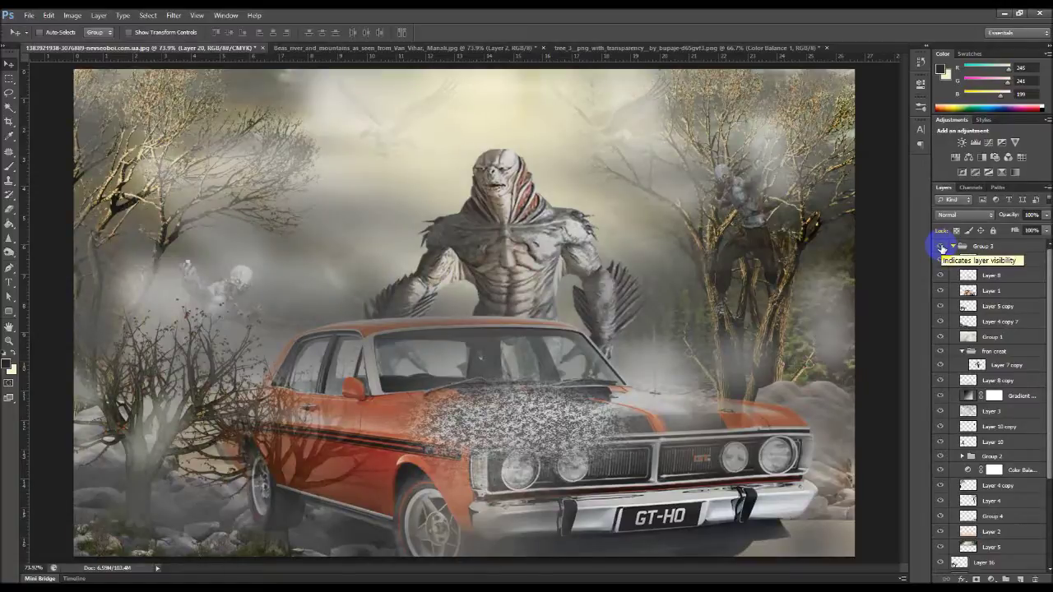
{"action": "left_click", "coordinate": [942, 247]}
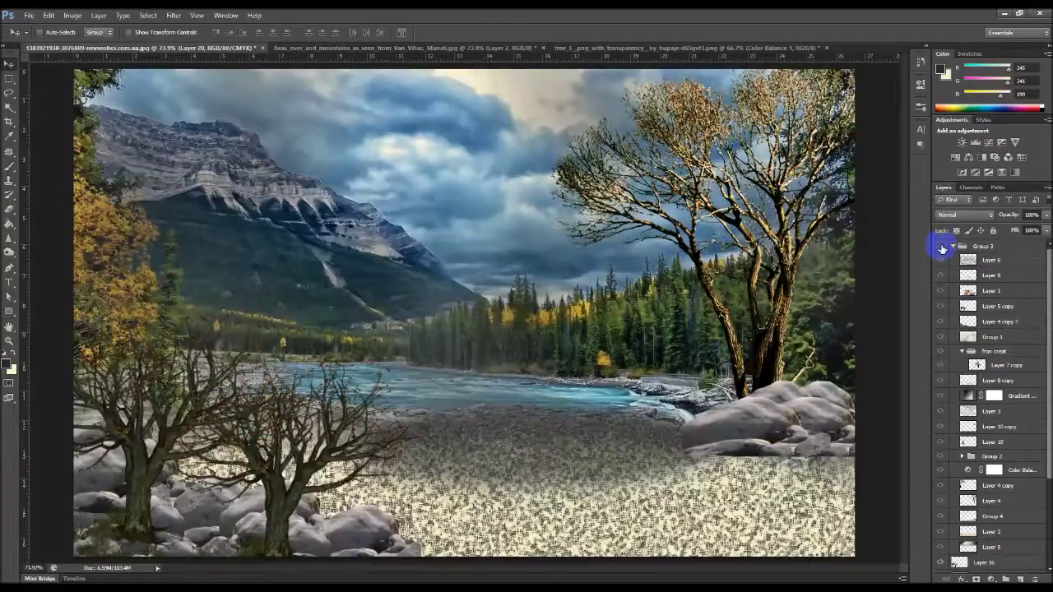
{"action": "left_click", "coordinate": [942, 248]}
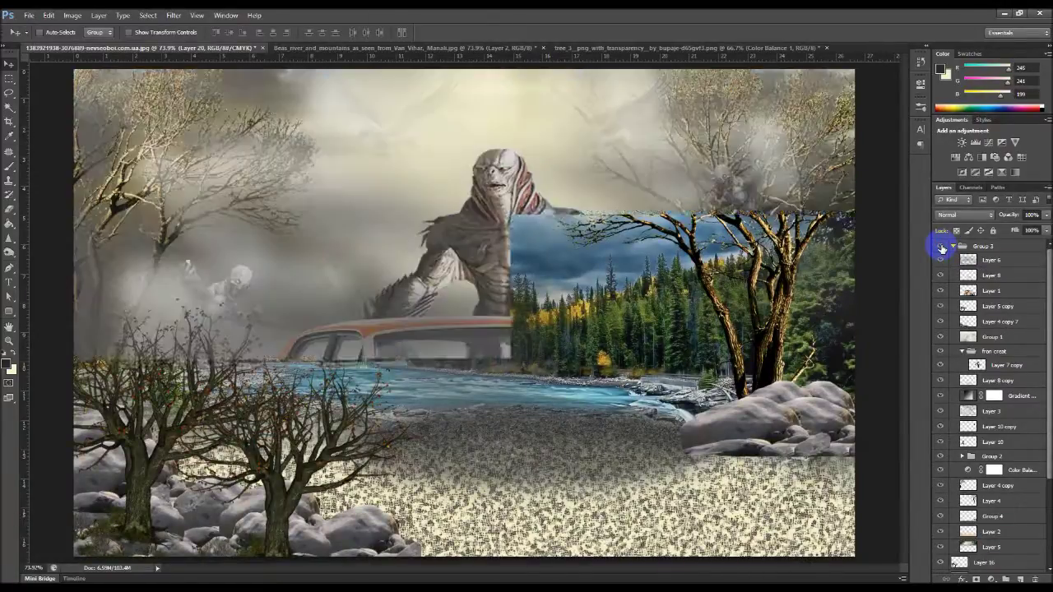
{"action": "left_click", "coordinate": [942, 247]}
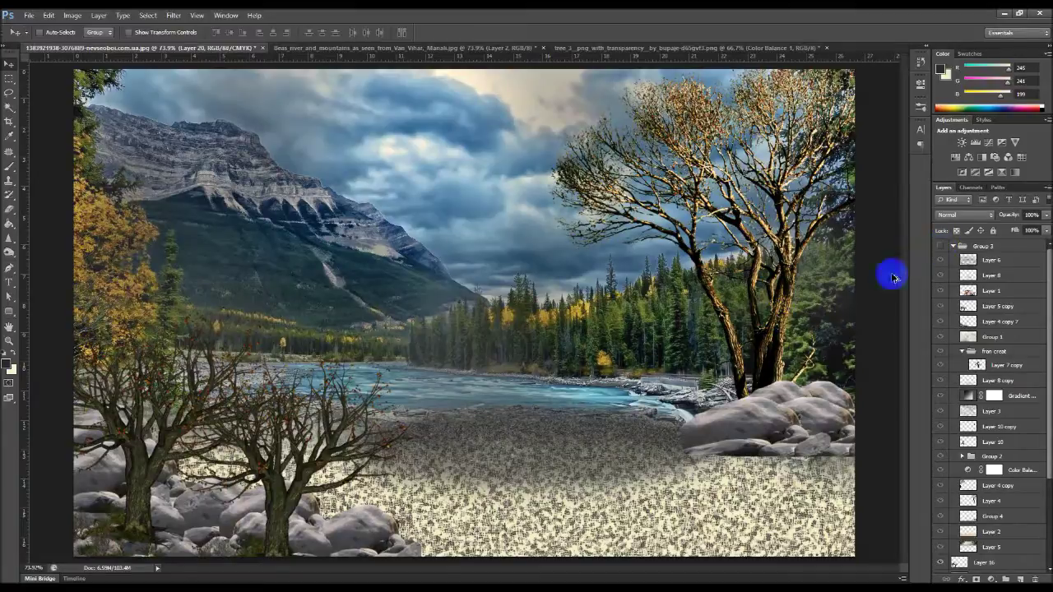
{"action": "mouse_move", "coordinate": [777, 316]}
{"action": "left_mouse_down"}
{"action": "mouse_move", "coordinate": [732, 317]}
{"action": "mouse_move", "coordinate": [775, 303]}
{"action": "mouse_move", "coordinate": [839, 308]}
{"action": "mouse_move", "coordinate": [823, 305]}
{"action": "mouse_move", "coordinate": [827, 297]}
{"action": "left_mouse_up"}
Step: Undo the trial tree duplicate and the previous tree move
{"action": "key", "text": "ctrl+j"}
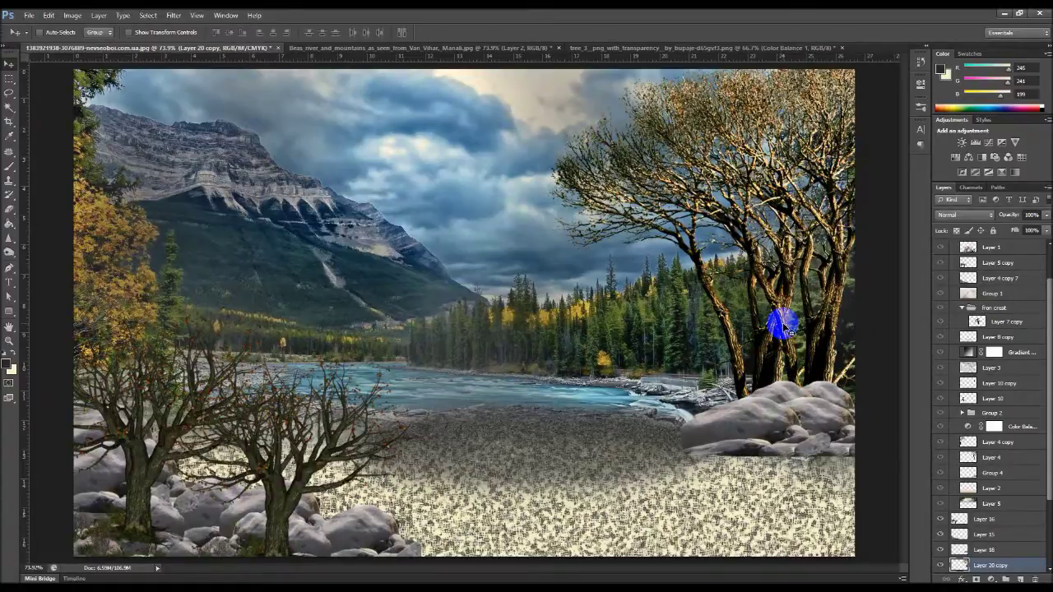
{"action": "key", "text": "ctrl+z"}
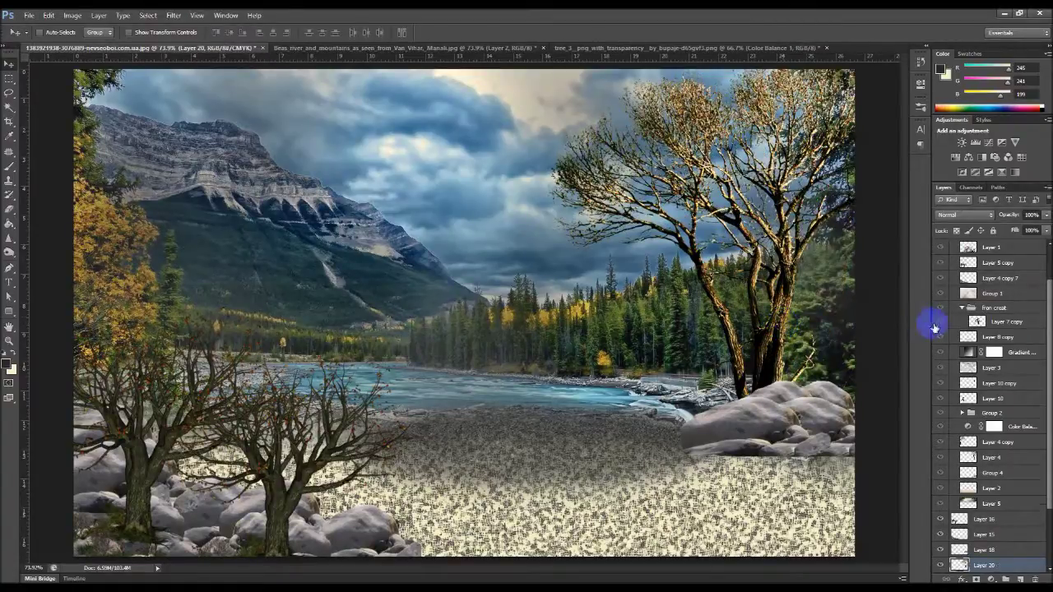
{"action": "key", "text": "ctrl+z"}
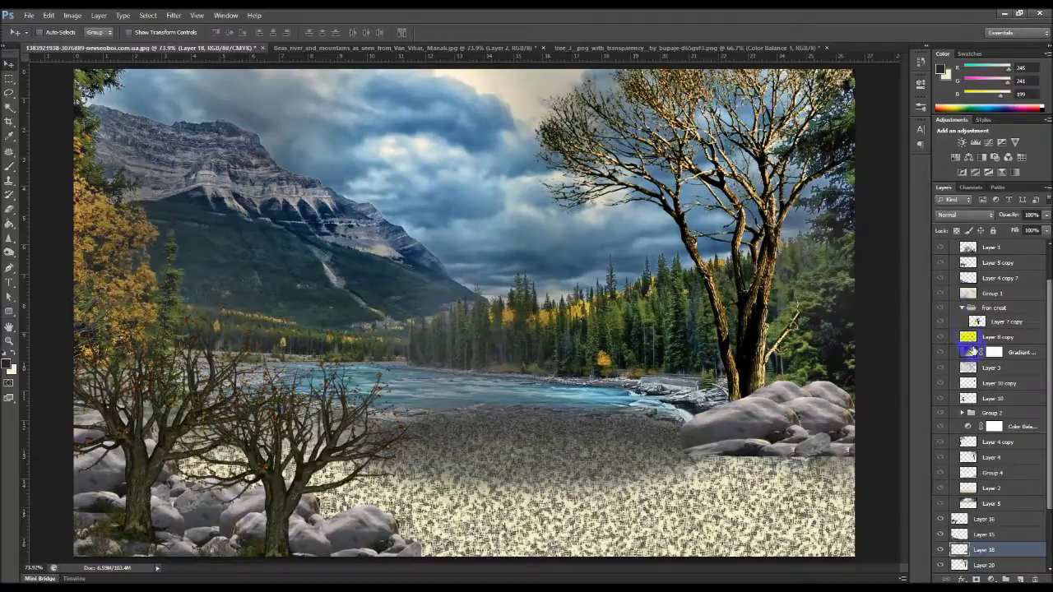
{"action": "scroll", "coordinate": [966, 349], "scroll_direction": "down", "scroll_amount": 2}
{"action": "scroll", "coordinate": [972, 380], "scroll_direction": "down", "scroll_amount": 2}
{"action": "scroll", "coordinate": [972, 380], "scroll_direction": "up", "scroll_amount": 3}
{"action": "scroll", "coordinate": [971, 374], "scroll_direction": "up", "scroll_amount": 1}
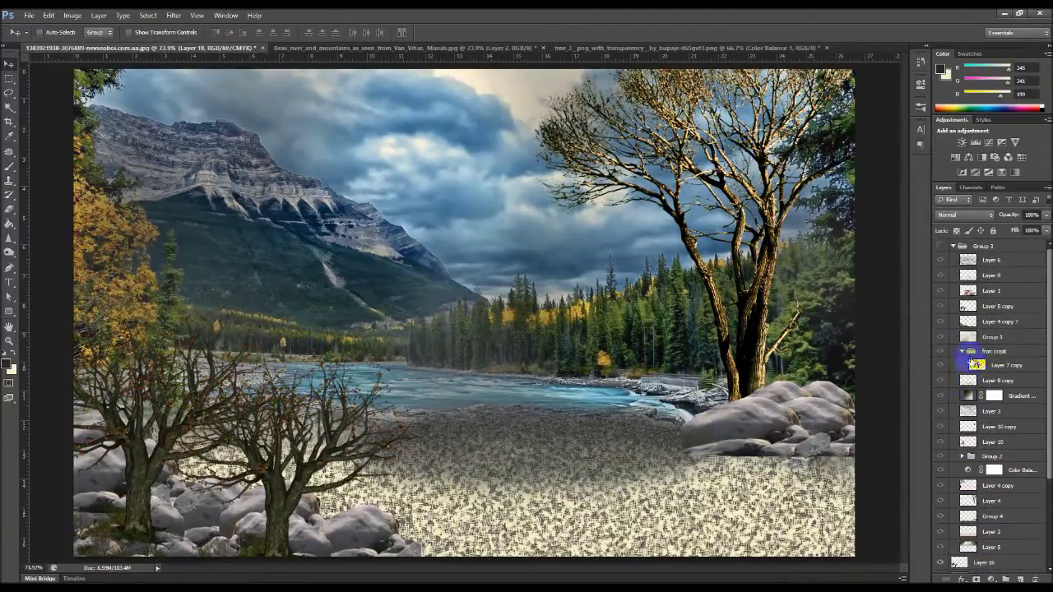
Step: Hide Group 3, move Layer 20's tree to the left edge, and duplicate it
{"action": "left_click", "coordinate": [951, 249]}
{"action": "left_click", "coordinate": [940, 246]}
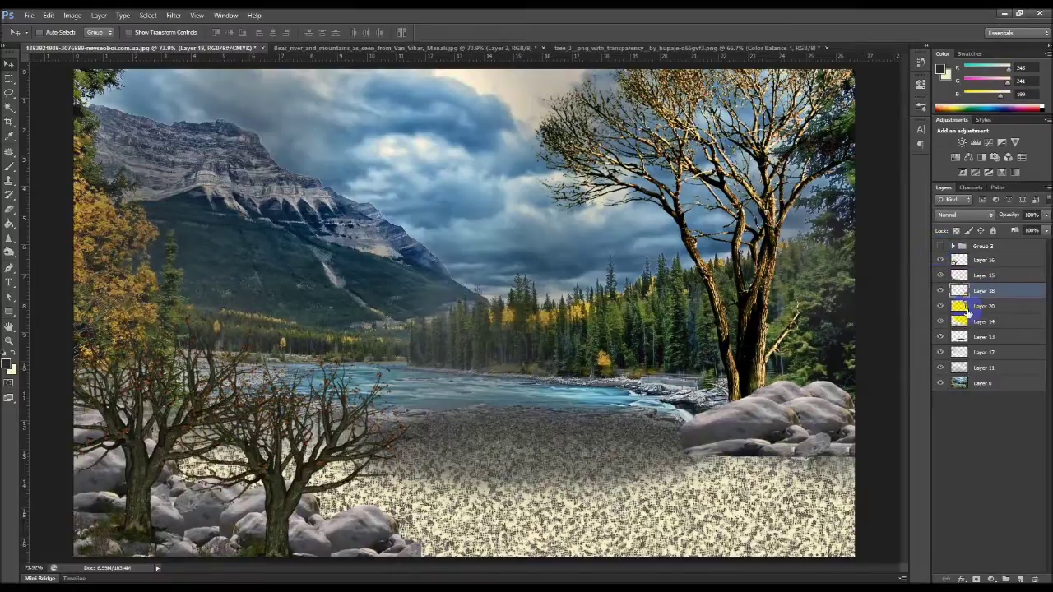
{"action": "left_click", "coordinate": [971, 307]}
{"action": "mouse_move", "coordinate": [762, 305]}
{"action": "left_mouse_down"}
{"action": "mouse_move", "coordinate": [767, 328]}
{"action": "mouse_move", "coordinate": [764, 315]}
{"action": "mouse_move", "coordinate": [726, 321]}
{"action": "mouse_move", "coordinate": [189, 260]}
{"action": "mouse_move", "coordinate": [127, 334]}
{"action": "mouse_move", "coordinate": [141, 354]}
{"action": "mouse_move", "coordinate": [115, 369]}
{"action": "mouse_move", "coordinate": [130, 333]}
{"action": "left_mouse_up"}
{"action": "key", "text": "ctrl+j"}
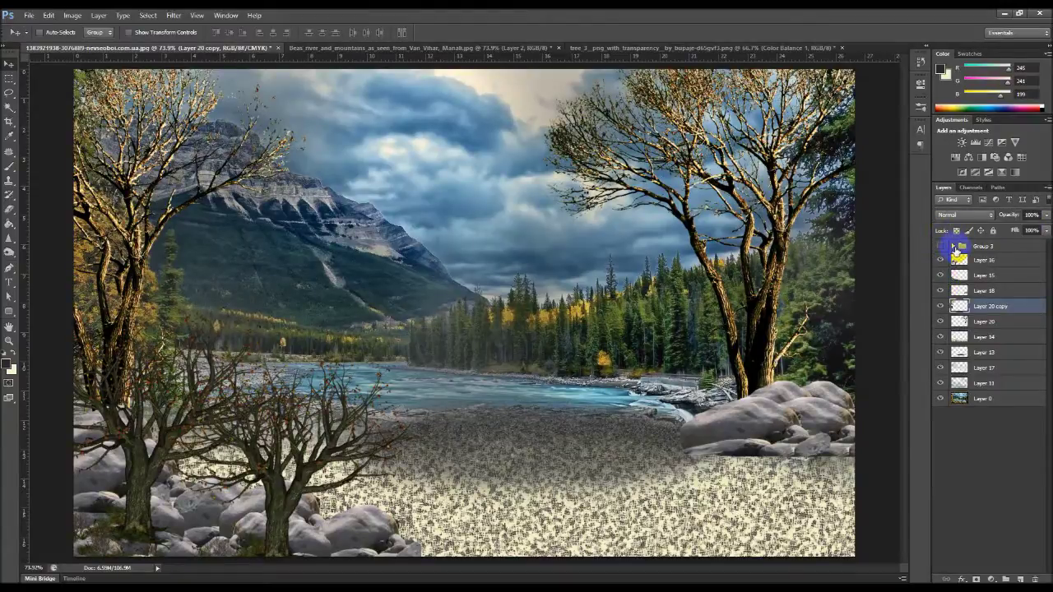
Step: Check Layer 6 inside Group 3 by toggling it, then hide and collapse Group 3
{"action": "left_click", "coordinate": [953, 247]}
{"action": "left_click", "coordinate": [958, 260]}
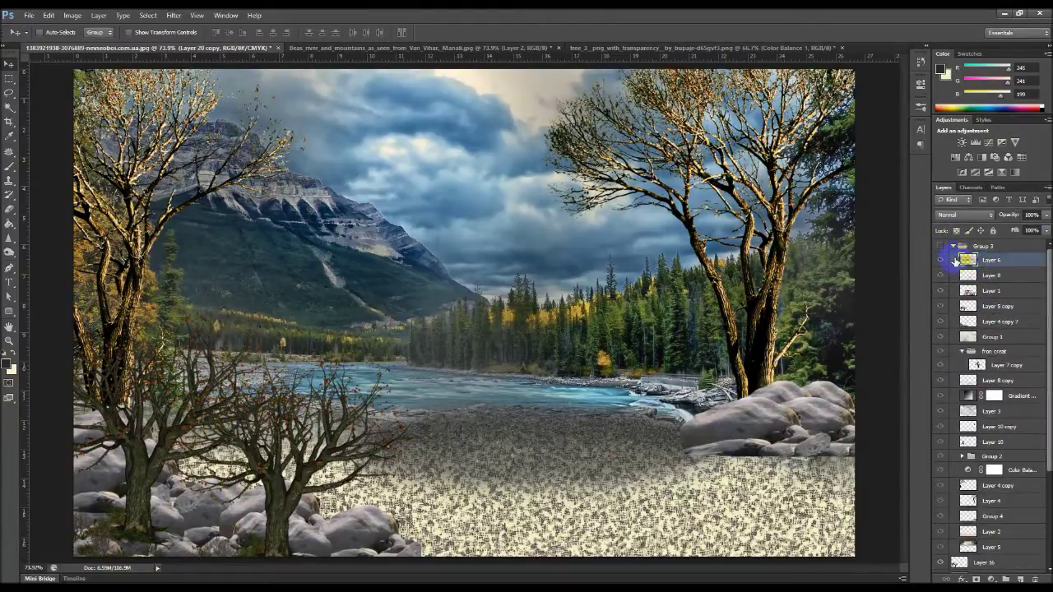
{"action": "left_click", "coordinate": [941, 261]}
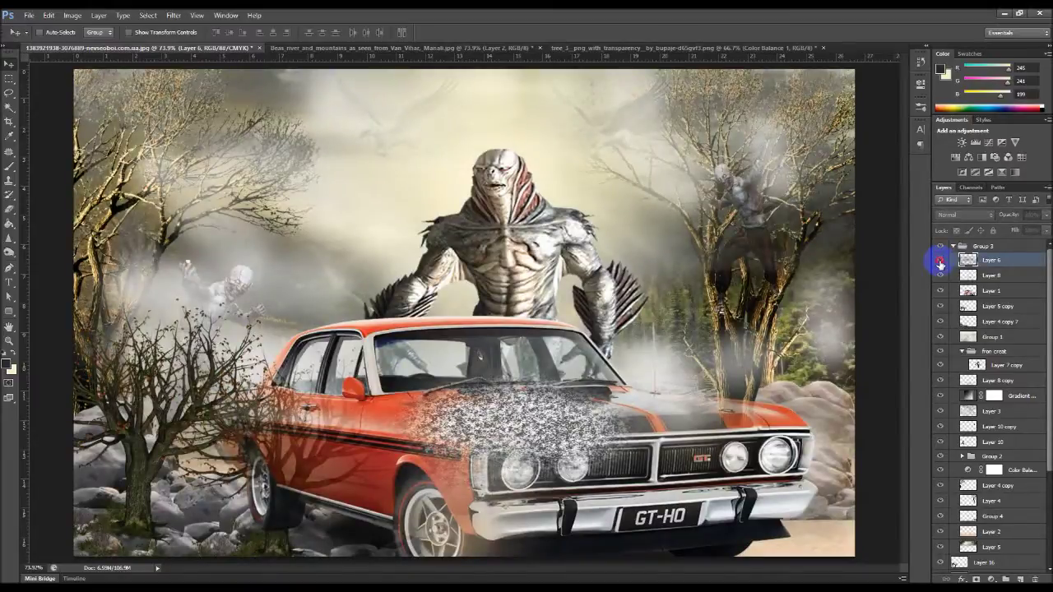
{"action": "left_click", "coordinate": [940, 261]}
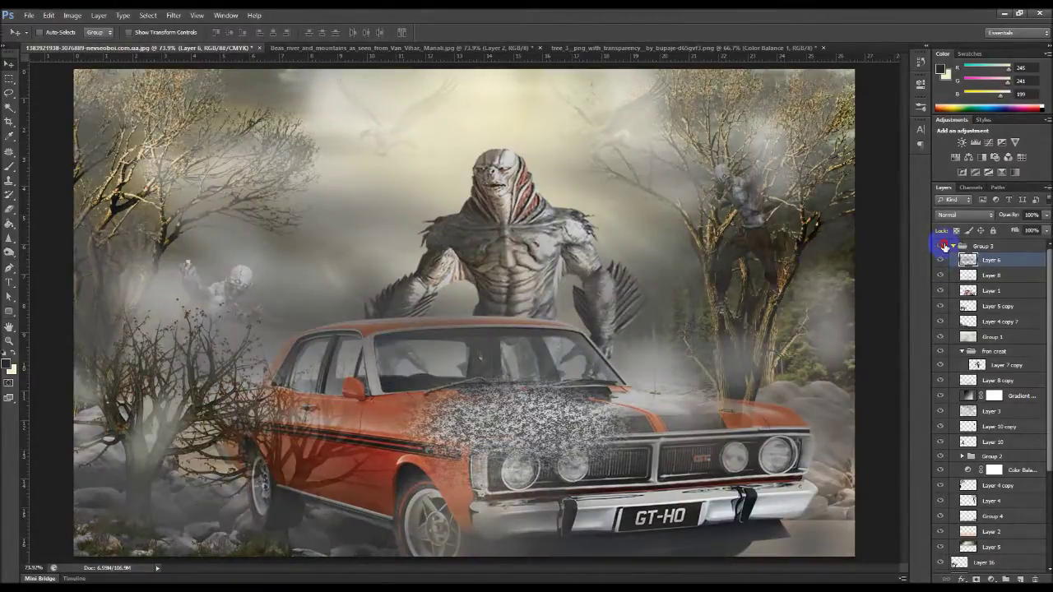
{"action": "left_click", "coordinate": [942, 246]}
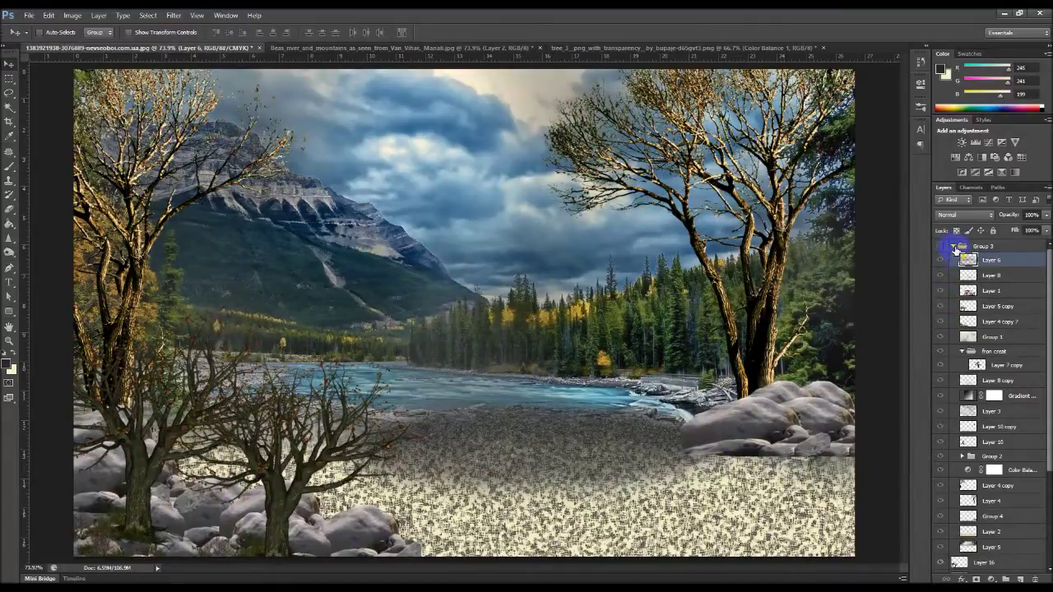
{"action": "left_click", "coordinate": [953, 247]}
Step: Delete the cloudy sky from Layer 0 using Quick Selection, then bring up the Open dialog
{"action": "left_click", "coordinate": [998, 384]}
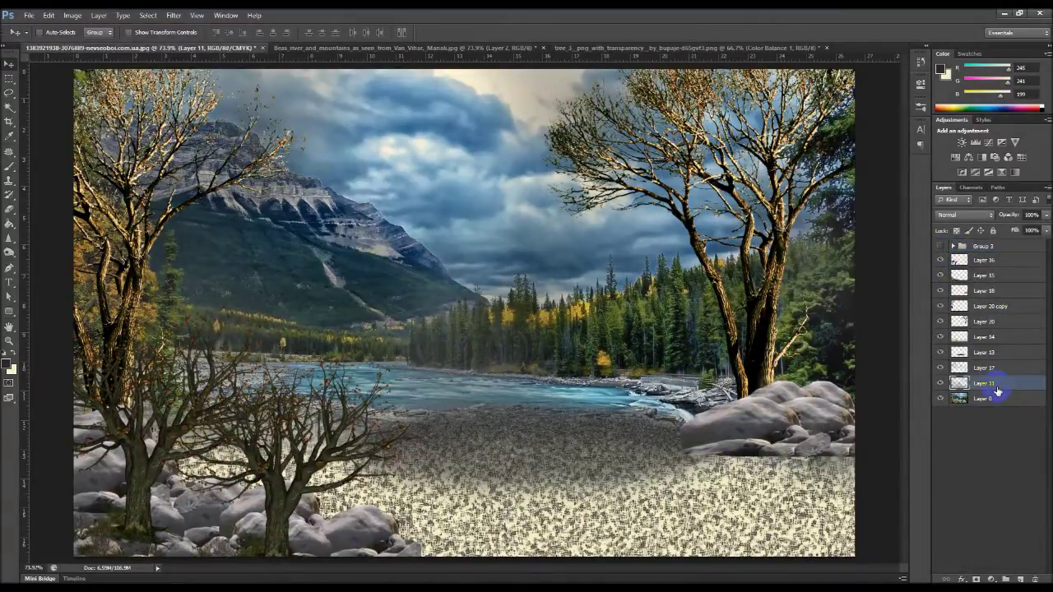
{"action": "left_click", "coordinate": [10, 169]}
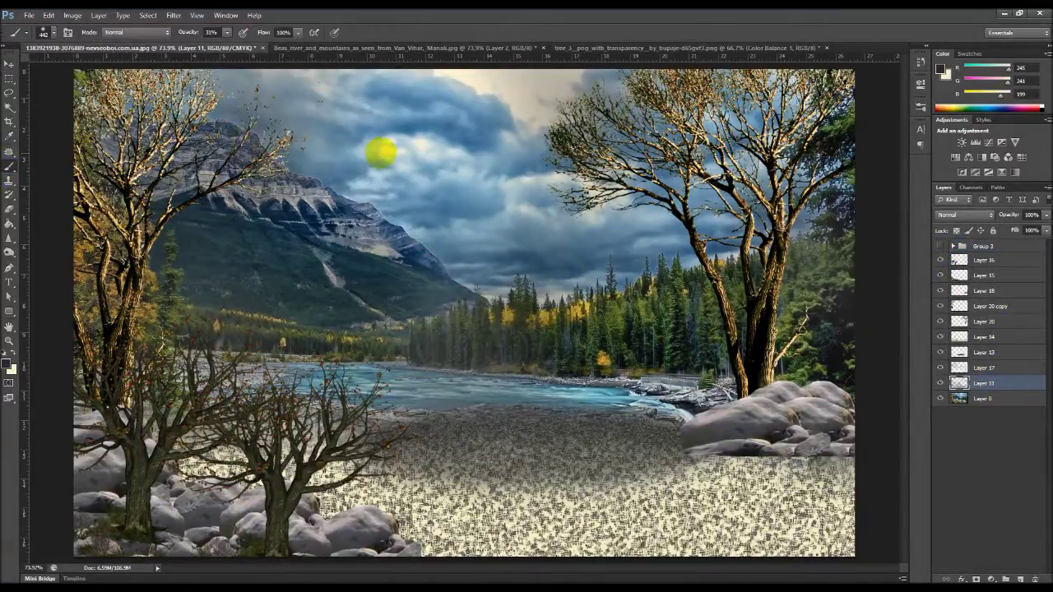
{"action": "left_click_drag", "start_coordinate": [8, 110], "coordinate": [39, 116]}
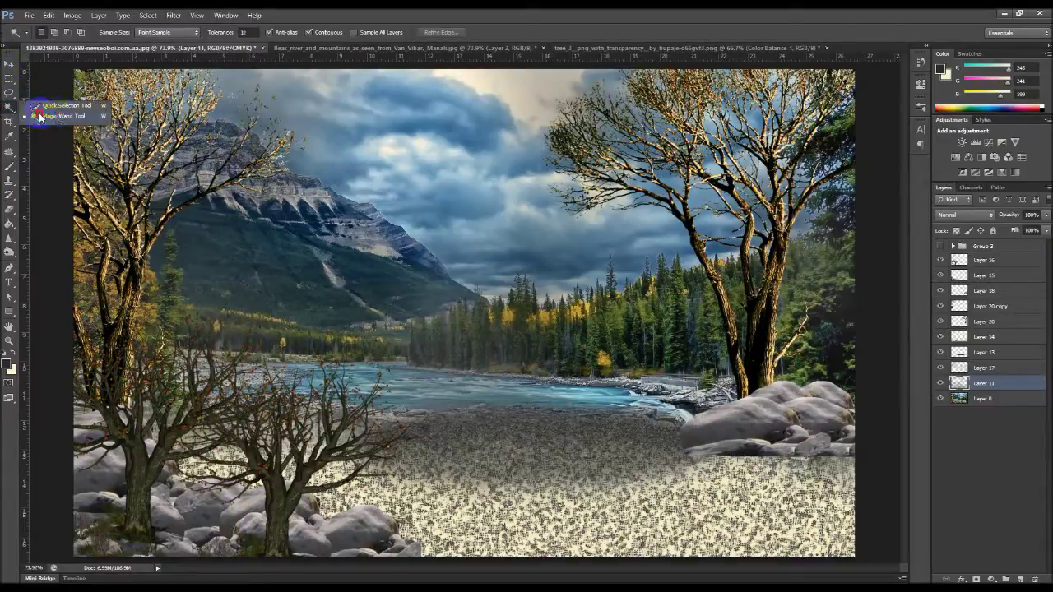
{"action": "left_click", "coordinate": [65, 108]}
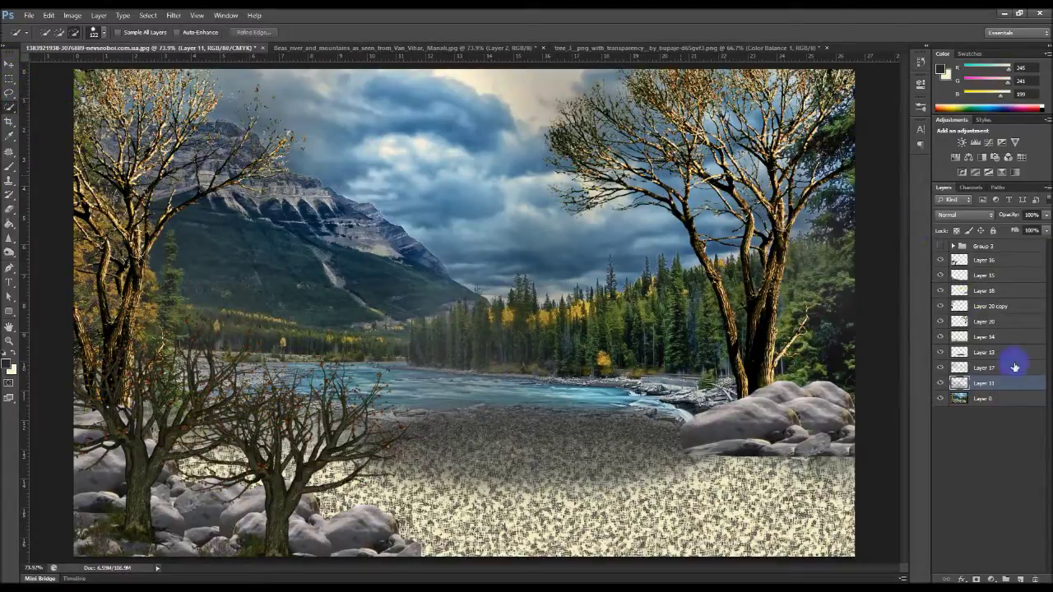
{"action": "left_click", "coordinate": [987, 398]}
{"action": "mouse_move", "coordinate": [384, 155]}
{"action": "left_mouse_down"}
{"action": "mouse_move", "coordinate": [421, 132]}
{"action": "mouse_move", "coordinate": [668, 224]}
{"action": "mouse_move", "coordinate": [658, 220]}
{"action": "left_mouse_up"}
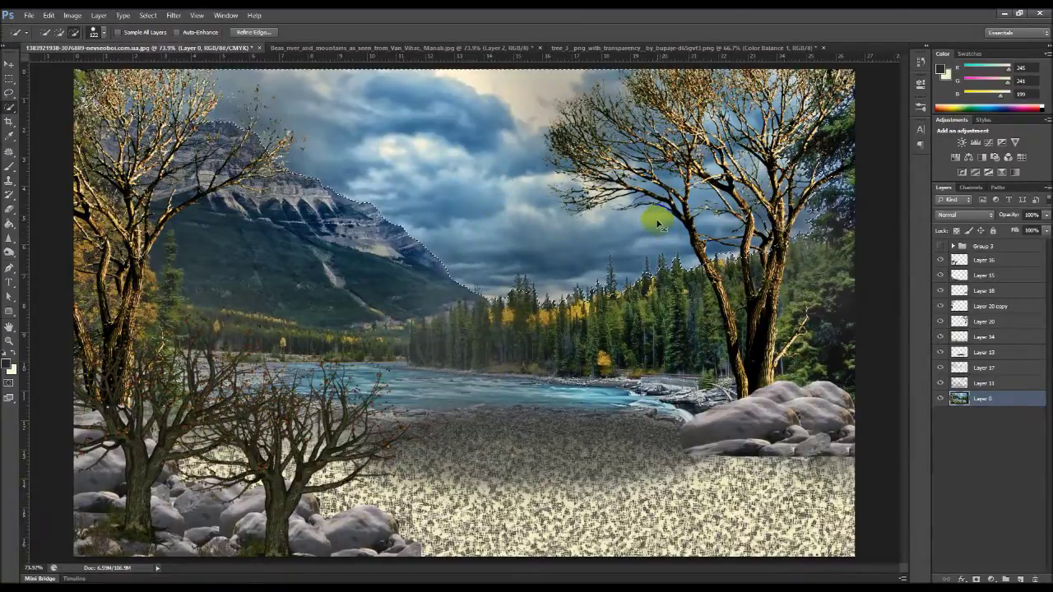
{"action": "key", "text": "Delete"}
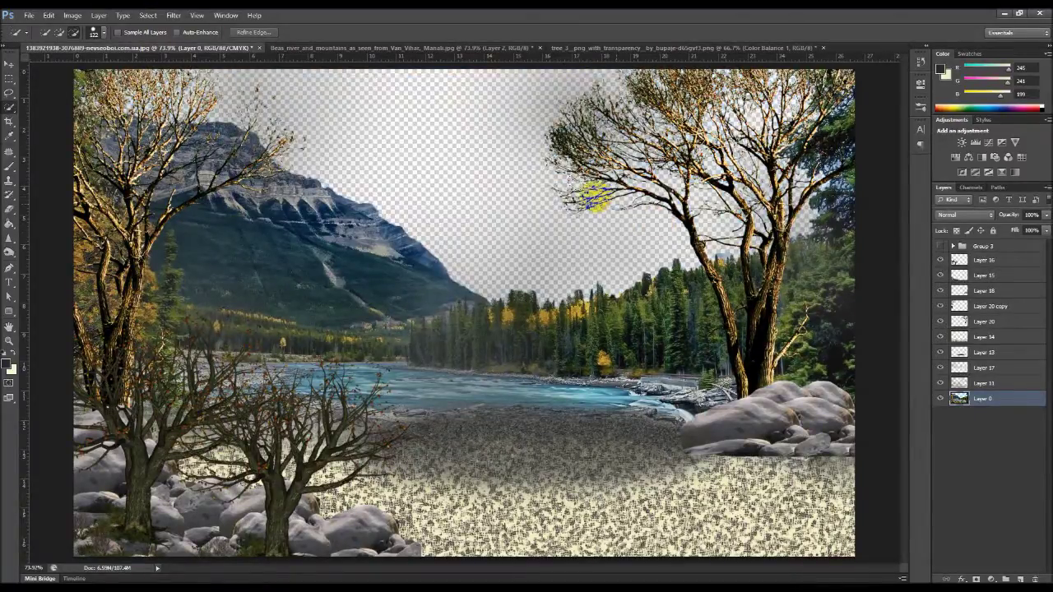
{"action": "key", "text": "ctrl+o"}
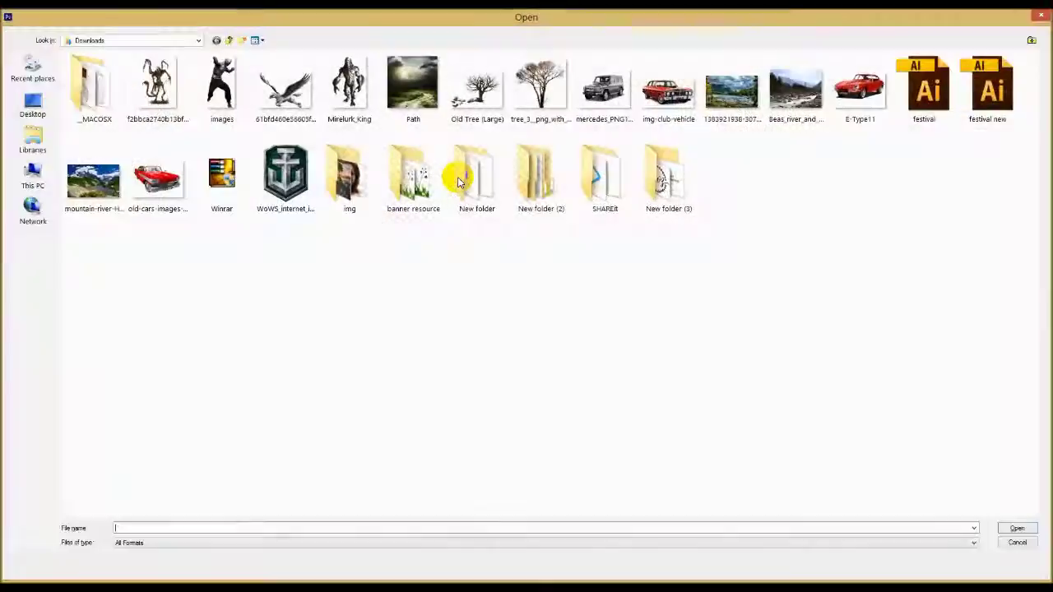
Step: Open Path.jpg, the stormy sky over a dirt road, from Downloads
{"action": "left_click", "coordinate": [418, 111]}
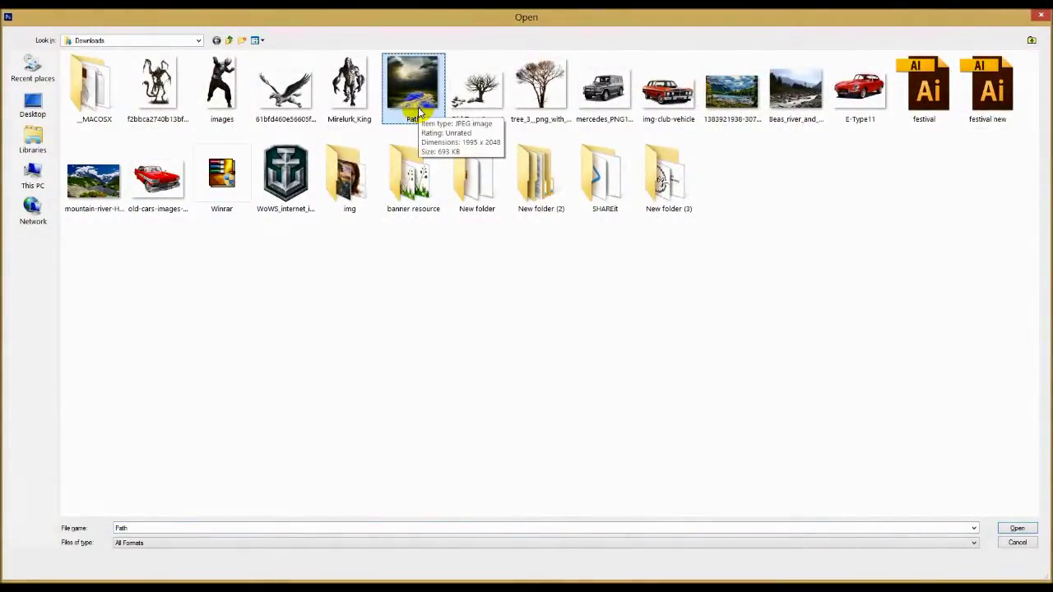
{"action": "double_click", "coordinate": [411, 105]}
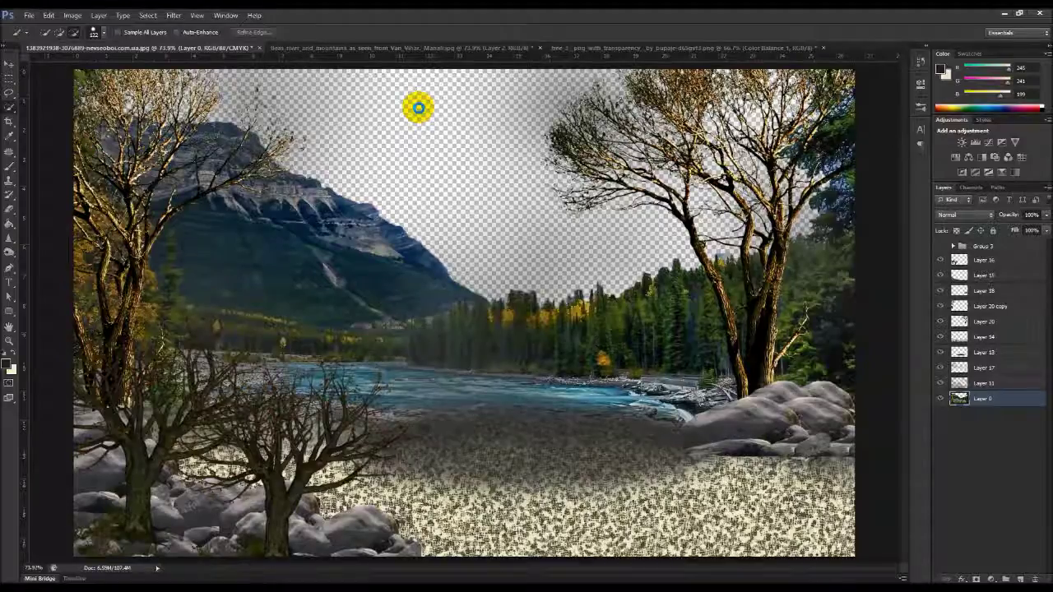
{"action": "left_click", "coordinate": [9, 77]}
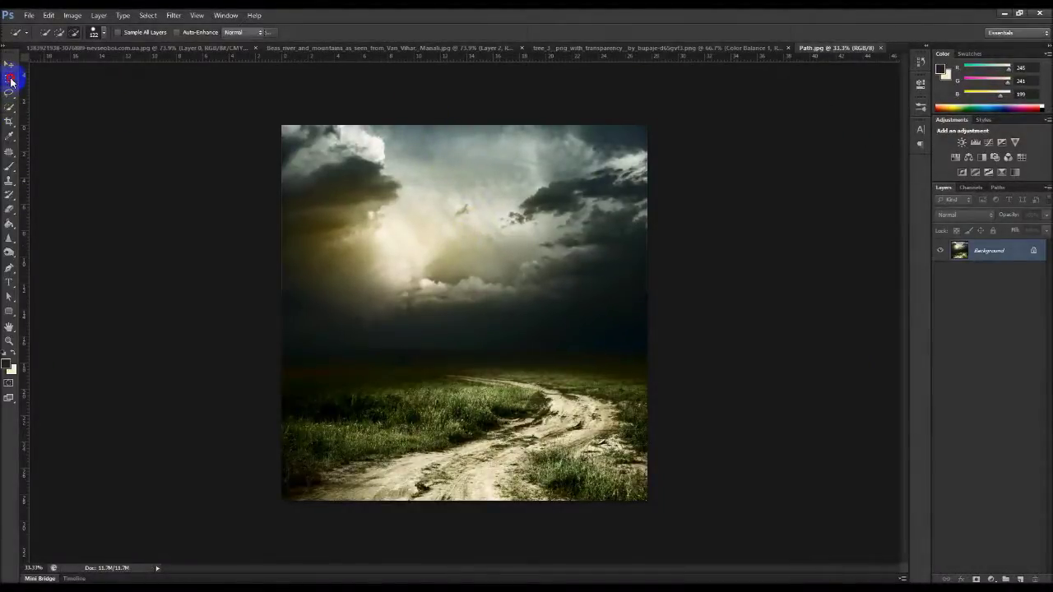
Step: Crop Path.jpg to just its stormy sky and drag it into the composite
{"action": "left_click_drag", "start_coordinate": [281, 125], "coordinate": [674, 316]}
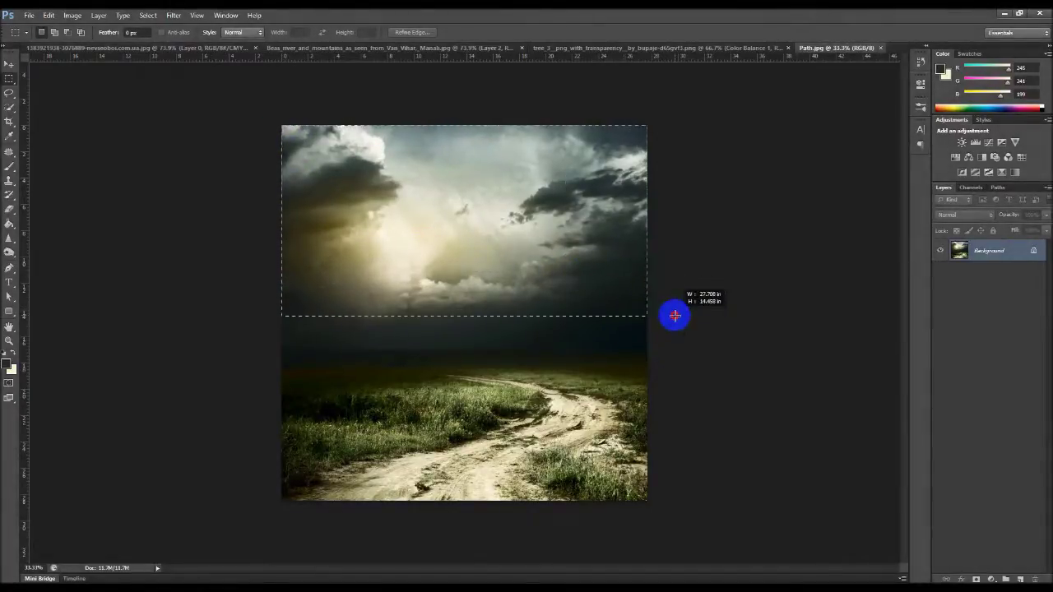
{"action": "left_click_drag", "start_coordinate": [675, 316], "coordinate": [670, 317]}
{"action": "left_click", "coordinate": [1029, 260]}
{"action": "left_click", "coordinate": [12, 123]}
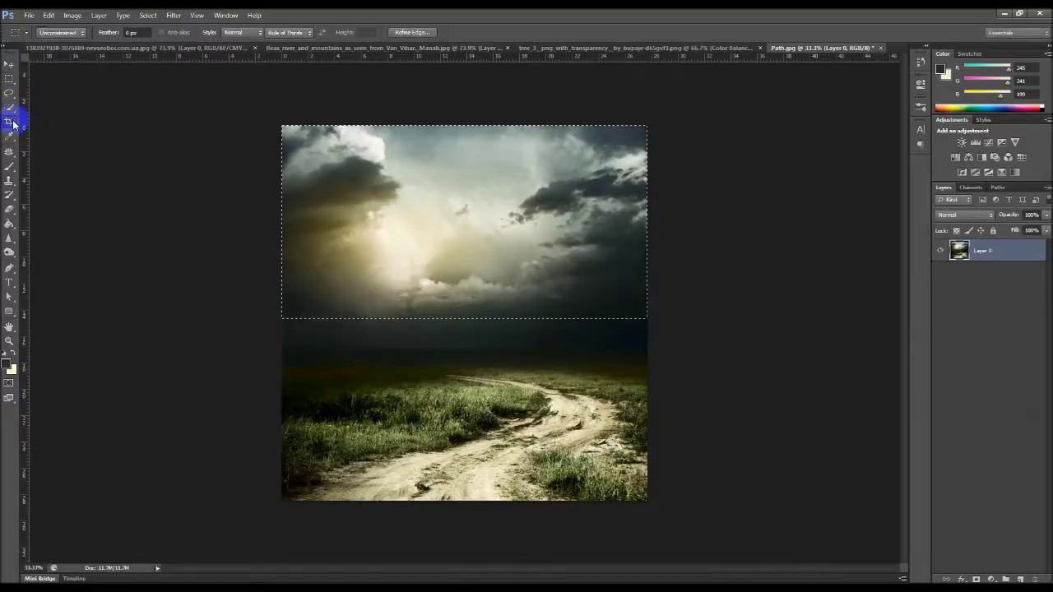
{"action": "double_click", "coordinate": [491, 249]}
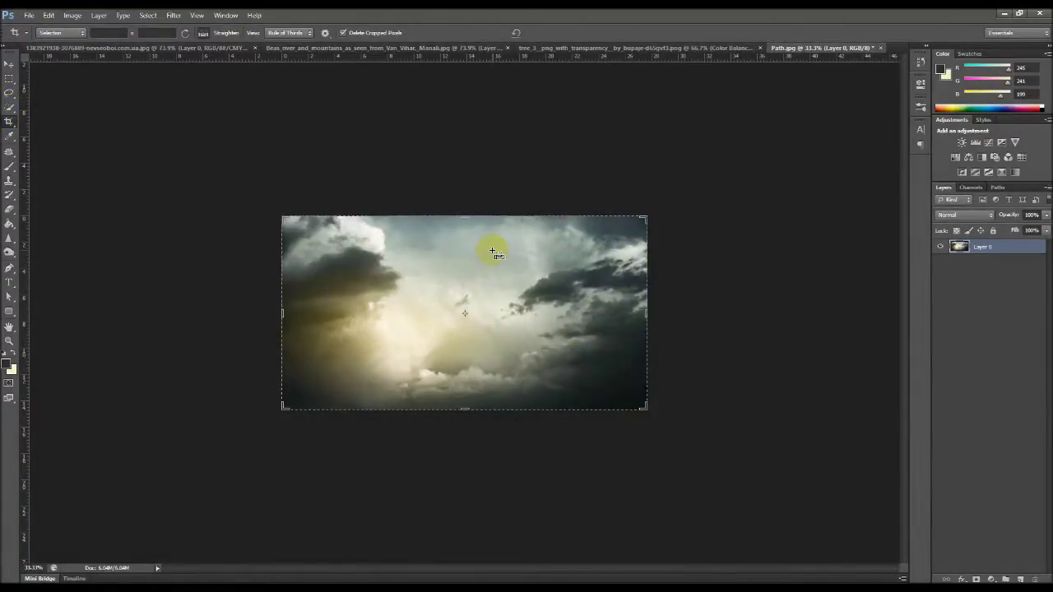
{"action": "left_click", "coordinate": [9, 63]}
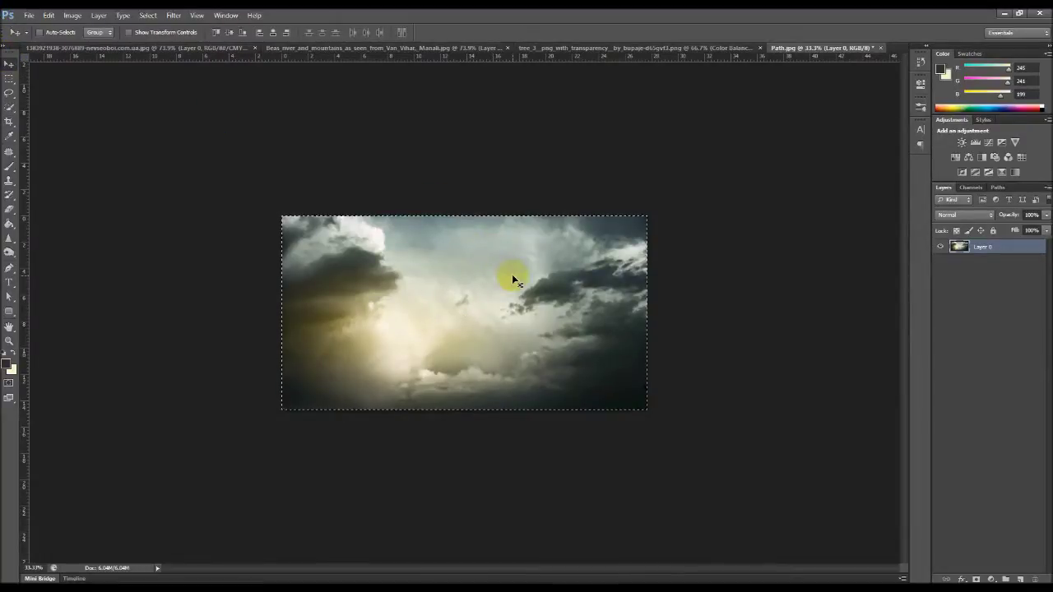
{"action": "mouse_move", "coordinate": [516, 282]}
{"action": "left_mouse_down"}
{"action": "mouse_move", "coordinate": [125, 51]}
{"action": "mouse_move", "coordinate": [353, 319]}
{"action": "mouse_move", "coordinate": [400, 193]}
{"action": "left_mouse_up"}
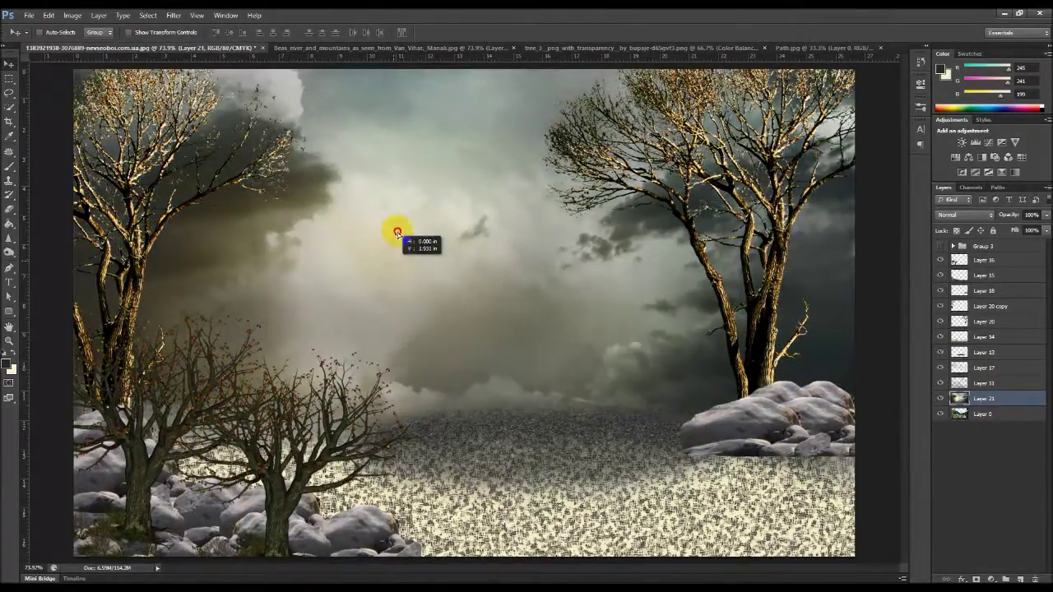
Step: Raise the stormy sky layer so the blue river shows along the horizon
{"action": "key", "text": "shift+Up"}
{"action": "key", "text": "shift+Up"}
{"action": "key", "text": "shift+Up"}
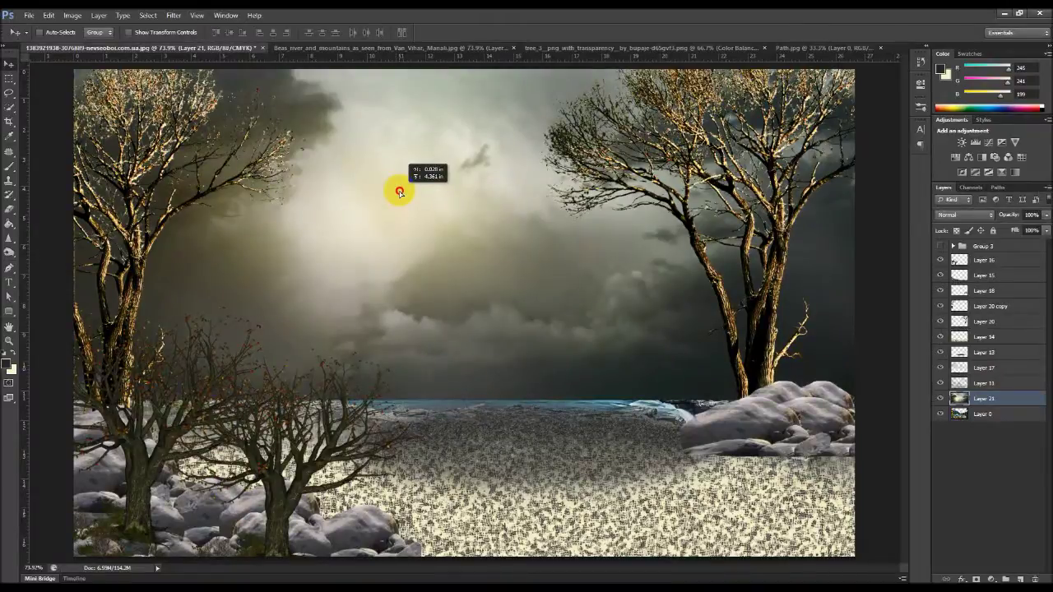
{"action": "left_click_drag", "start_coordinate": [400, 193], "coordinate": [402, 161]}
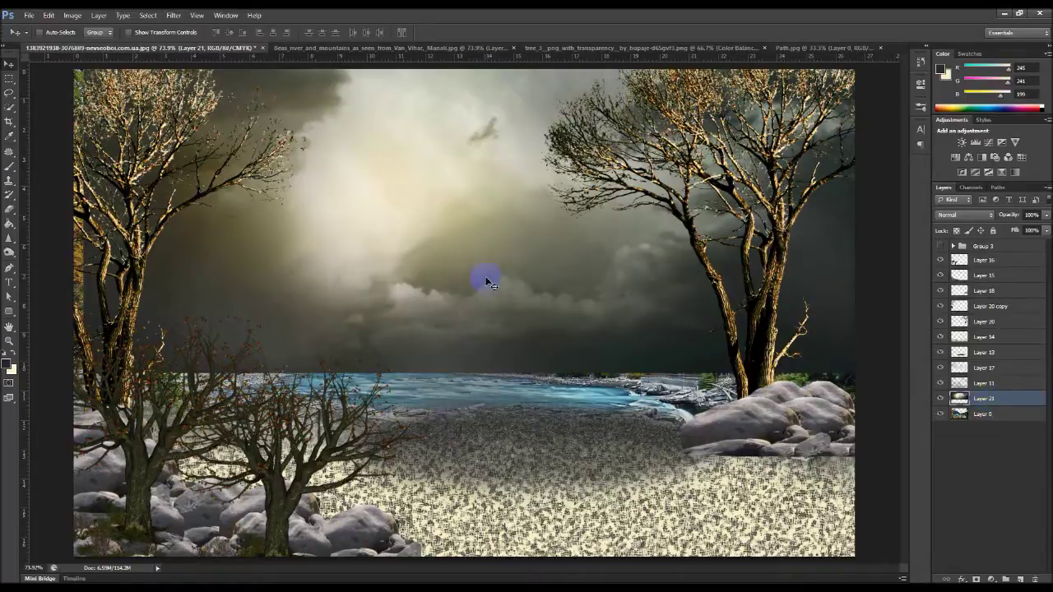
{"action": "mouse_move", "coordinate": [502, 308]}
{"action": "left_mouse_down"}
{"action": "mouse_move", "coordinate": [518, 297]}
{"action": "mouse_move", "coordinate": [501, 287]}
{"action": "left_mouse_up"}
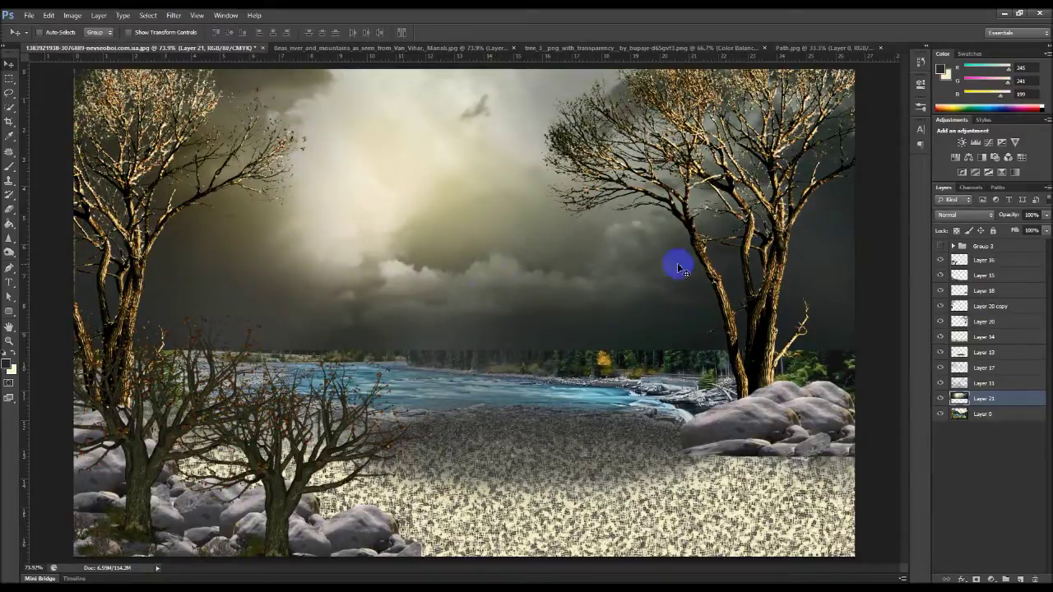
{"action": "left_click", "coordinate": [769, 292], "text": "ctrl"}
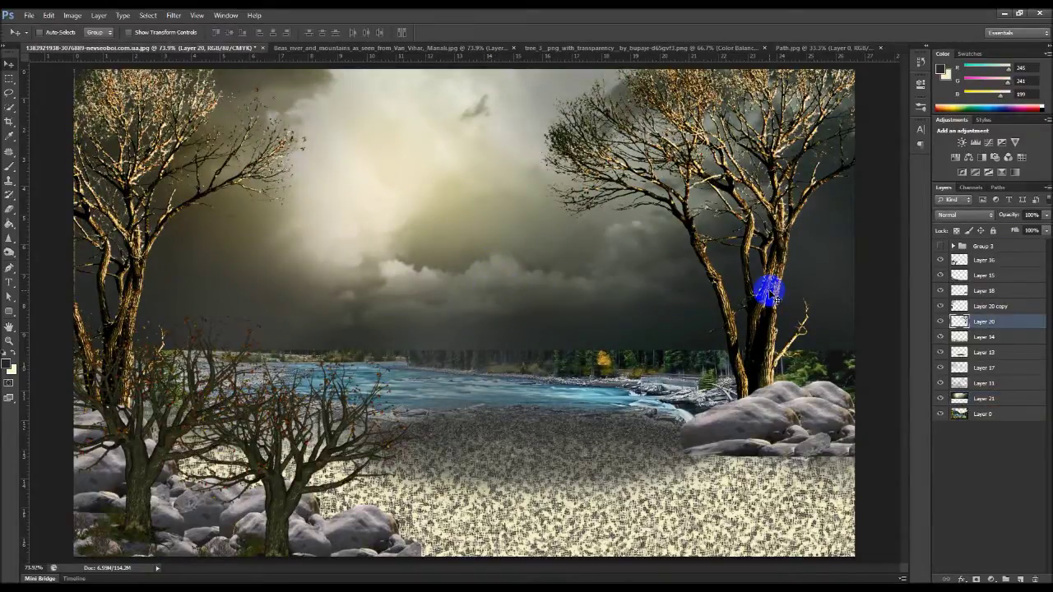
Step: Shift Layer 16's trees and rocks slightly to the right
{"action": "key", "text": "ctrl+t"}
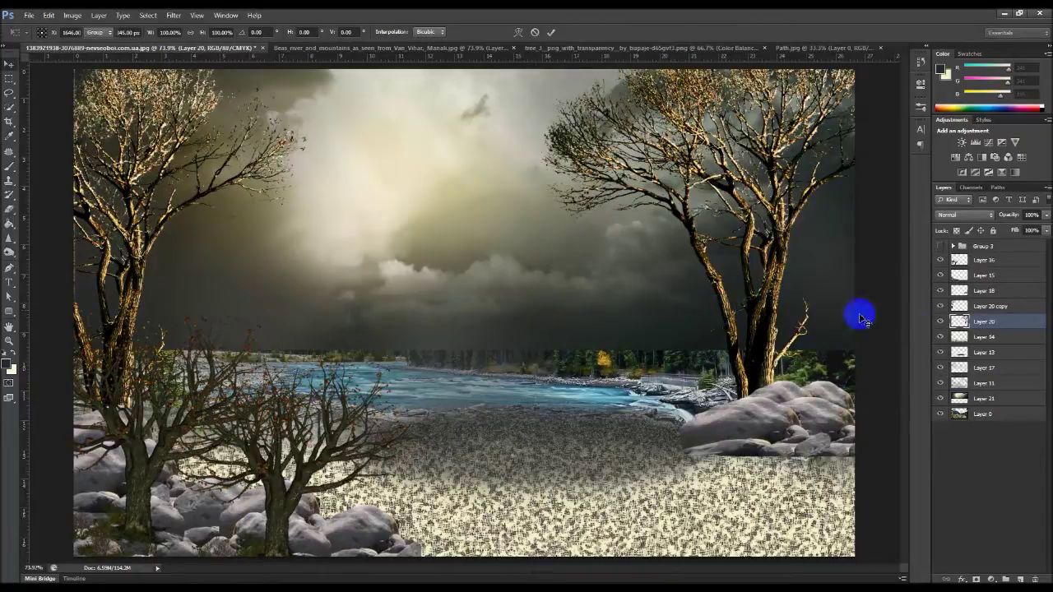
{"action": "key", "text": "Return"}
{"action": "left_click", "coordinate": [979, 265]}
{"action": "left_click_drag", "start_coordinate": [705, 296], "coordinate": [753, 306]}
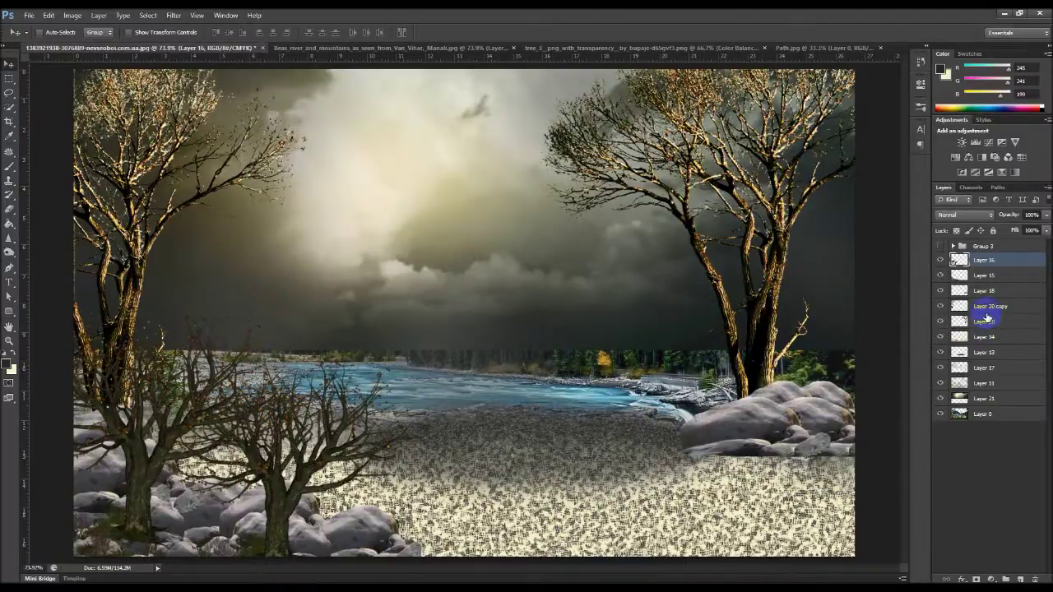
Step: Flip the right-hand tree on Layer 20 and make it narrower
{"action": "left_click", "coordinate": [986, 320]}
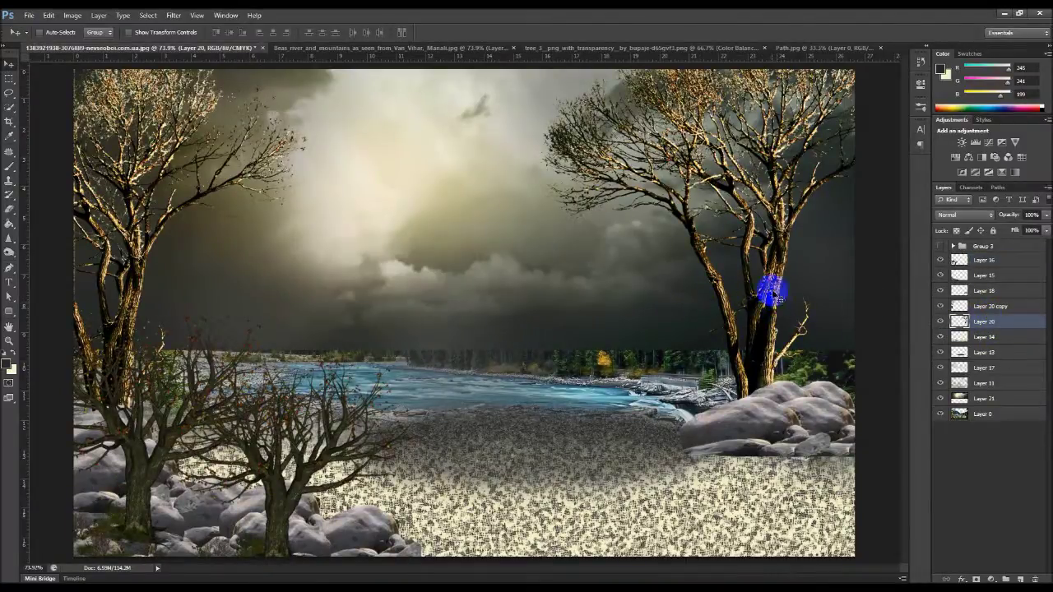
{"action": "key", "text": "ctrl+t"}
{"action": "mouse_move", "coordinate": [534, 214]}
{"action": "left_mouse_down"}
{"action": "mouse_move", "coordinate": [879, 252]}
{"action": "mouse_move", "coordinate": [956, 227]}
{"action": "left_mouse_up"}
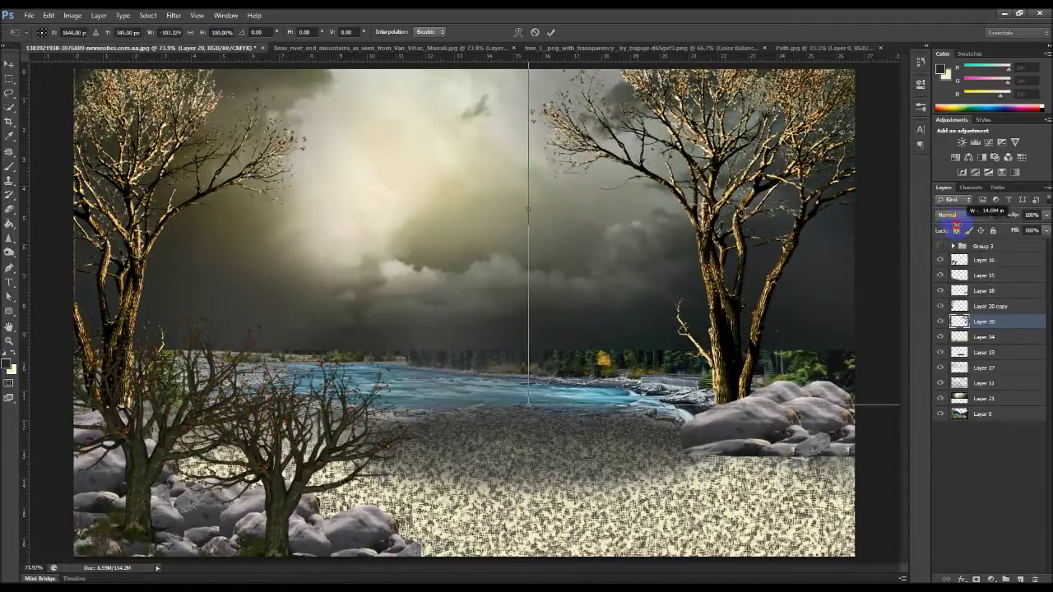
{"action": "key", "text": "alt+space"}
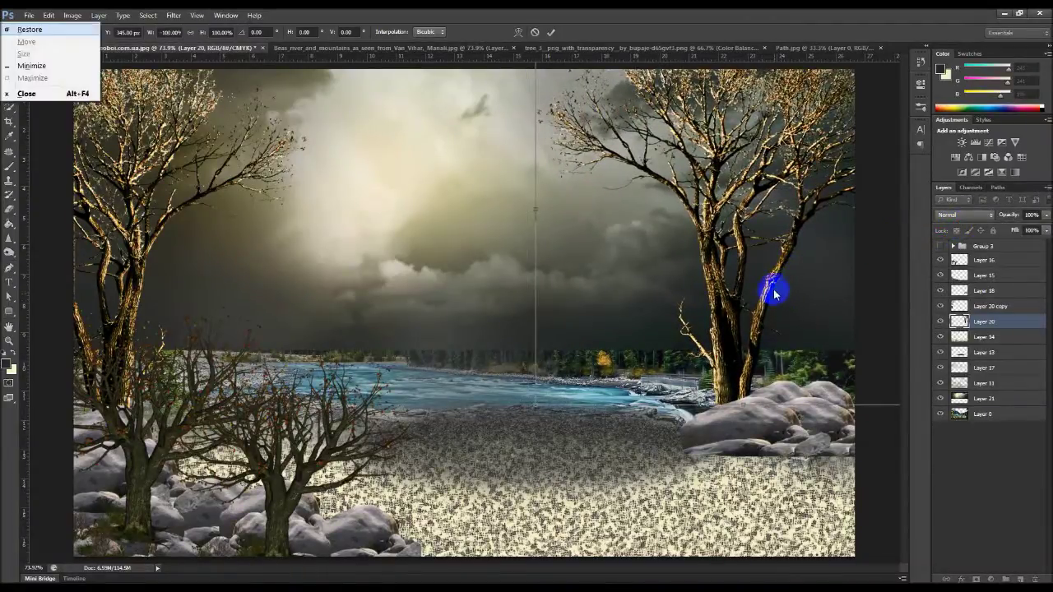
{"action": "key", "text": "Escape"}
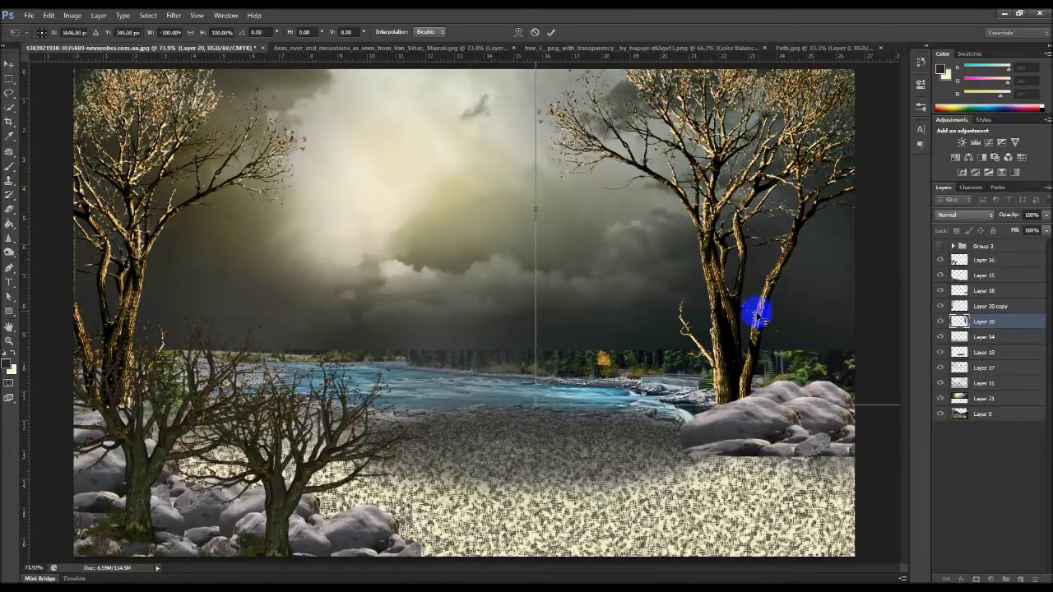
{"action": "key", "text": "Return"}
Step: Add a smaller copy of the tree at far right, stacked beneath Layer 20
{"action": "left_click_drag", "start_coordinate": [717, 336], "coordinate": [556, 337]}
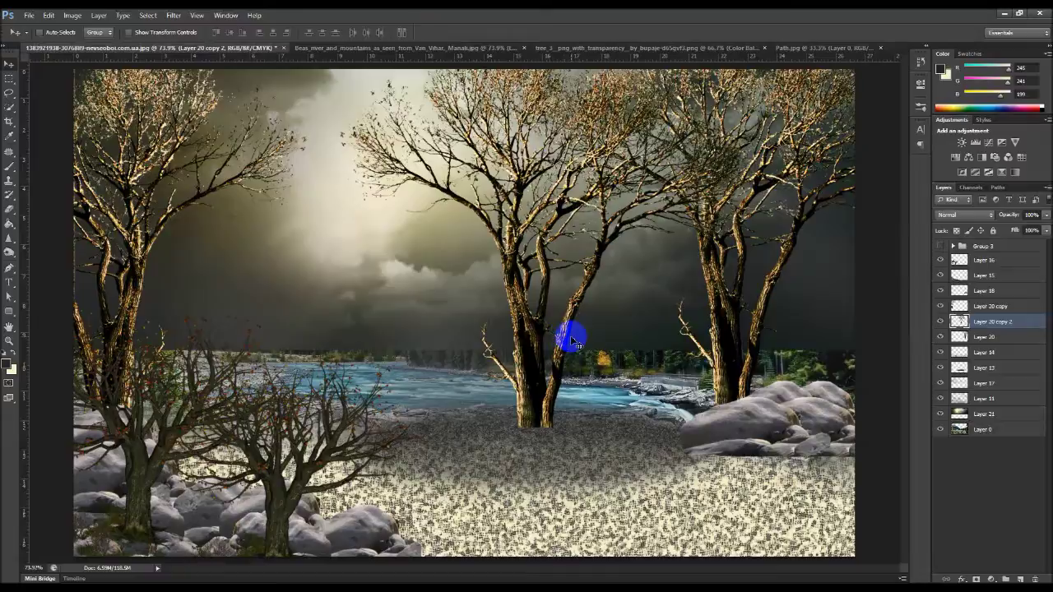
{"action": "key", "text": "ctrl+t"}
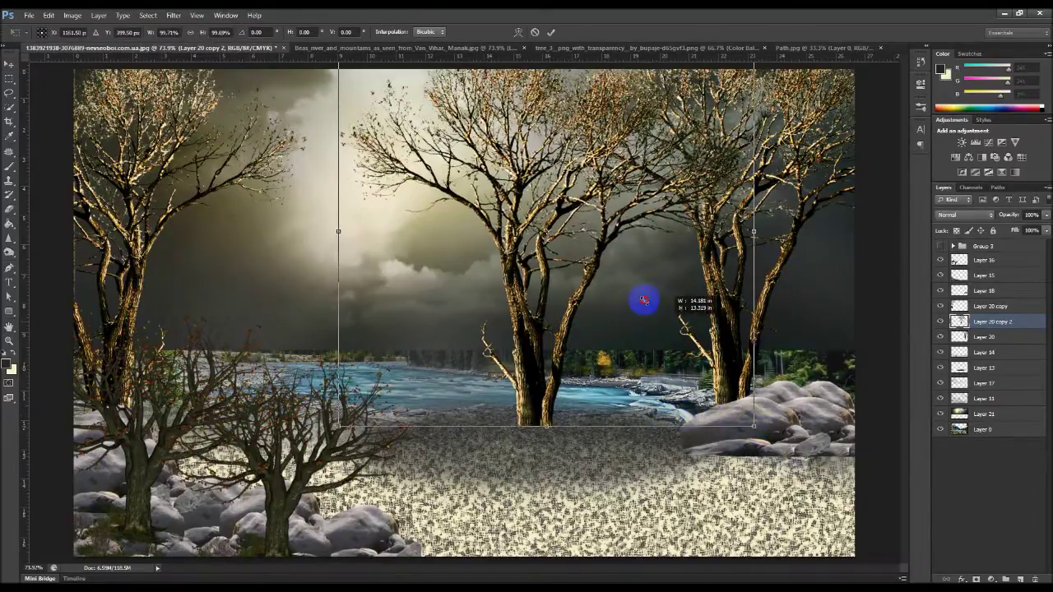
{"action": "left_click_drag", "start_coordinate": [756, 427], "coordinate": [579, 262]}
{"action": "mouse_move", "coordinate": [450, 215]}
{"action": "left_mouse_down"}
{"action": "mouse_move", "coordinate": [813, 370]}
{"action": "mouse_move", "coordinate": [743, 232]}
{"action": "left_mouse_up"}
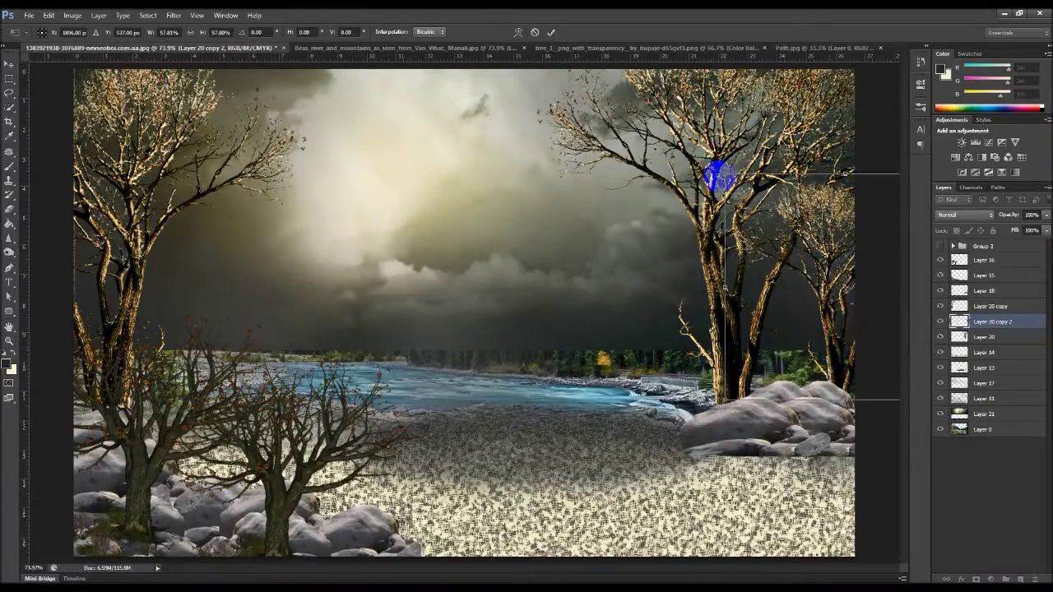
{"action": "left_click_drag", "start_coordinate": [726, 177], "coordinate": [672, 123]}
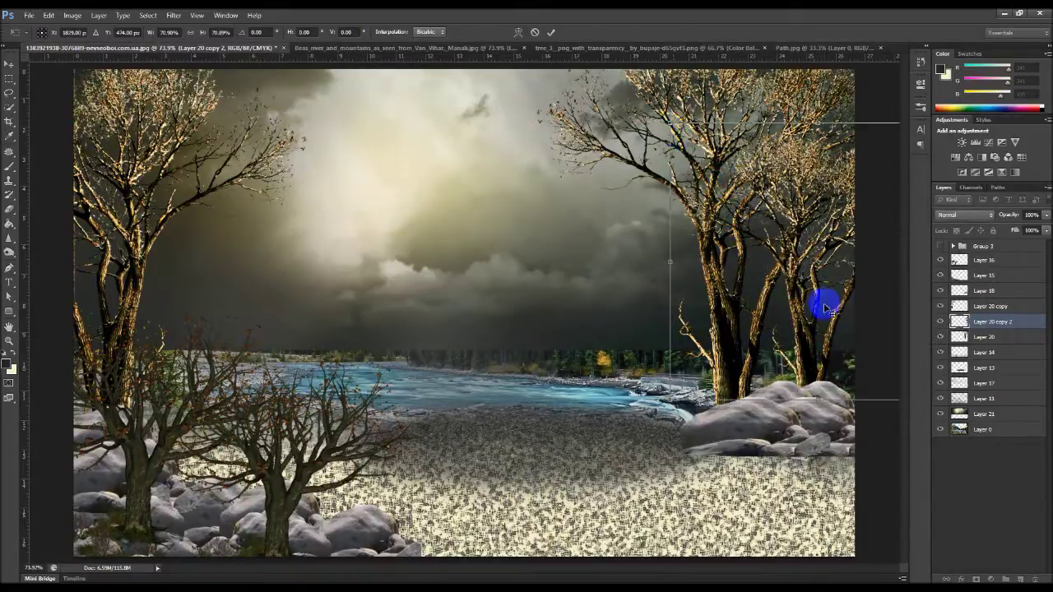
{"action": "key", "text": "Return"}
{"action": "left_click_drag", "start_coordinate": [981, 342], "coordinate": [979, 316]}
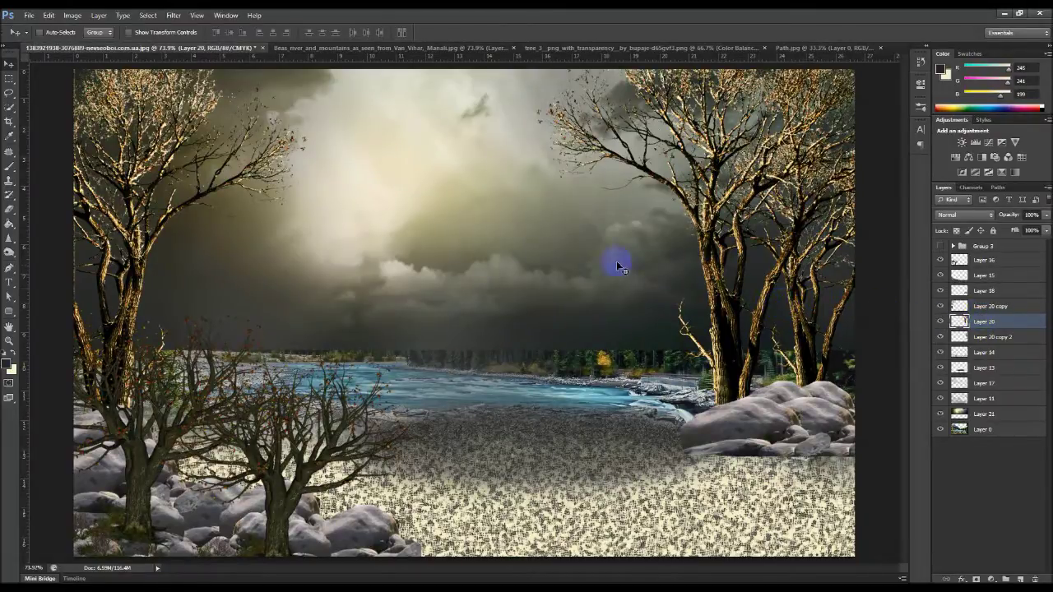
{"action": "left_click", "coordinate": [448, 253], "text": "ctrl"}
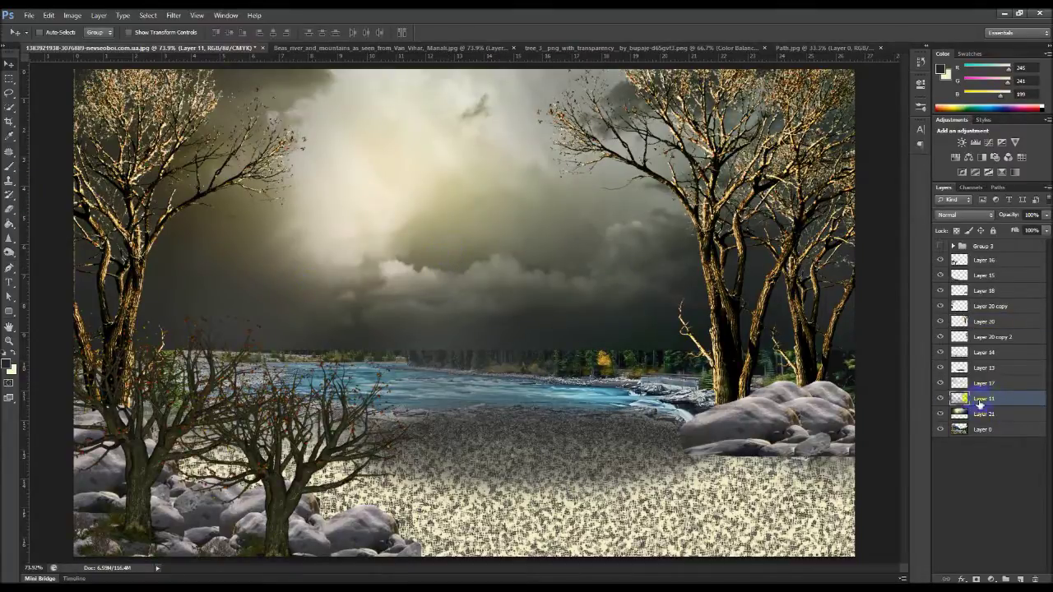
Step: Compare the scene with Layer 11 on and off, then rename Layer 21 to 'cloud'
{"action": "left_click", "coordinate": [940, 399]}
{"action": "left_click", "coordinate": [940, 399]}
{"action": "left_click", "coordinate": [940, 399]}
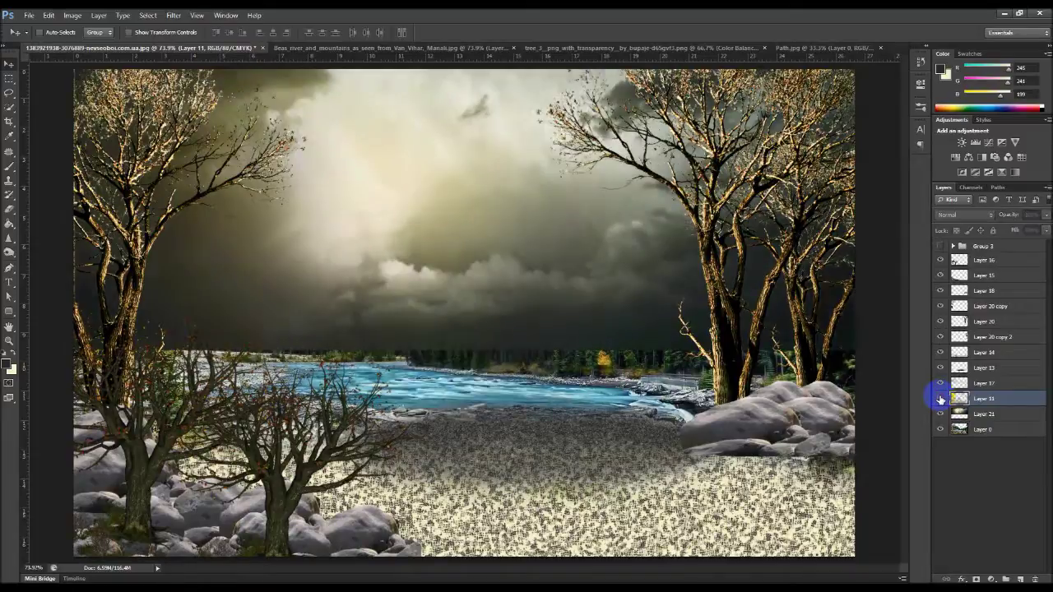
{"action": "left_click", "coordinate": [940, 399]}
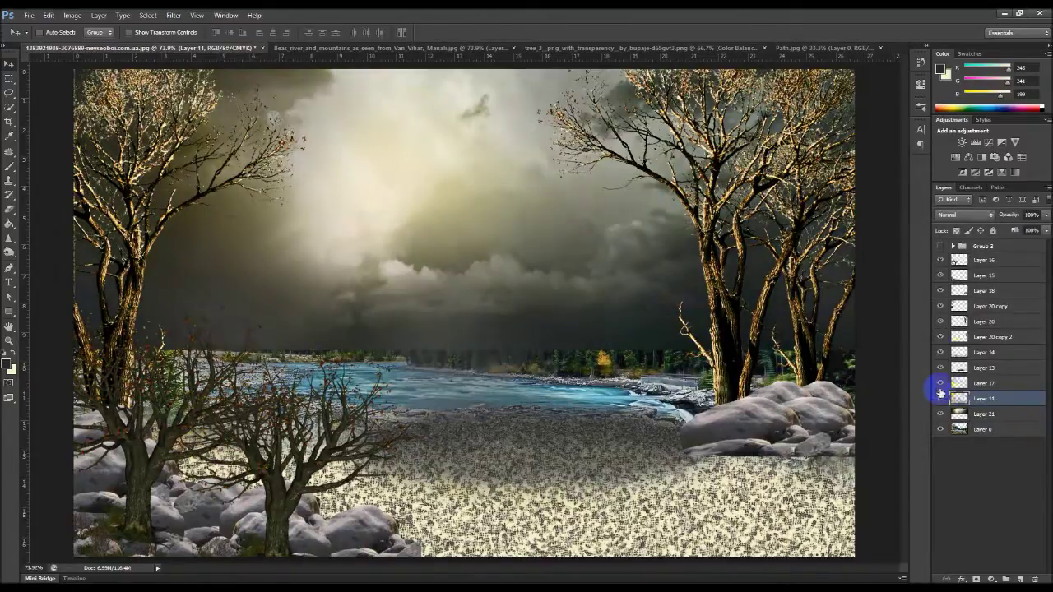
{"action": "left_click", "coordinate": [993, 416]}
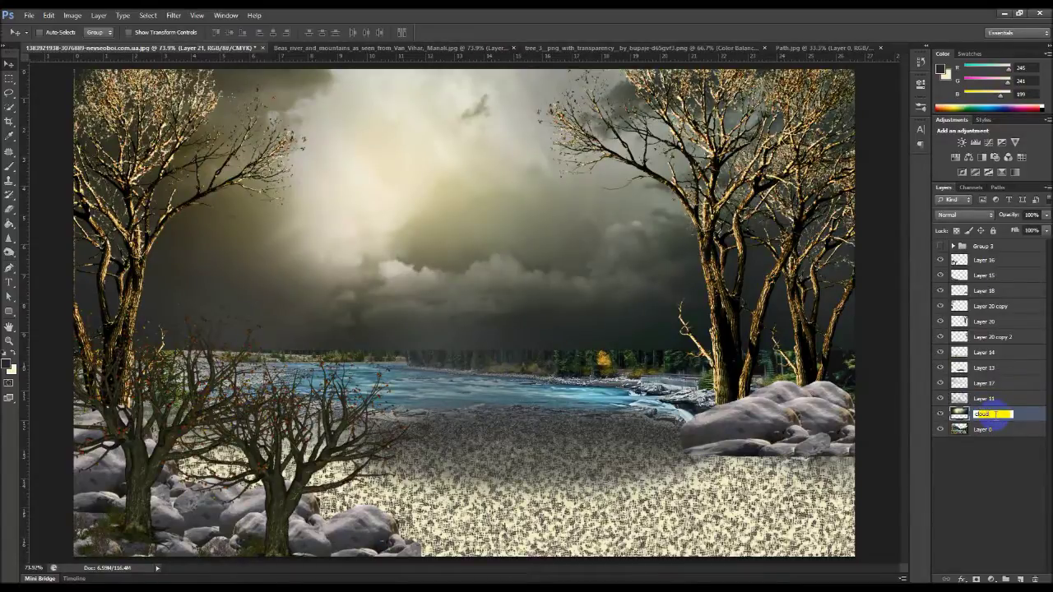
{"action": "key", "text": "Return"}
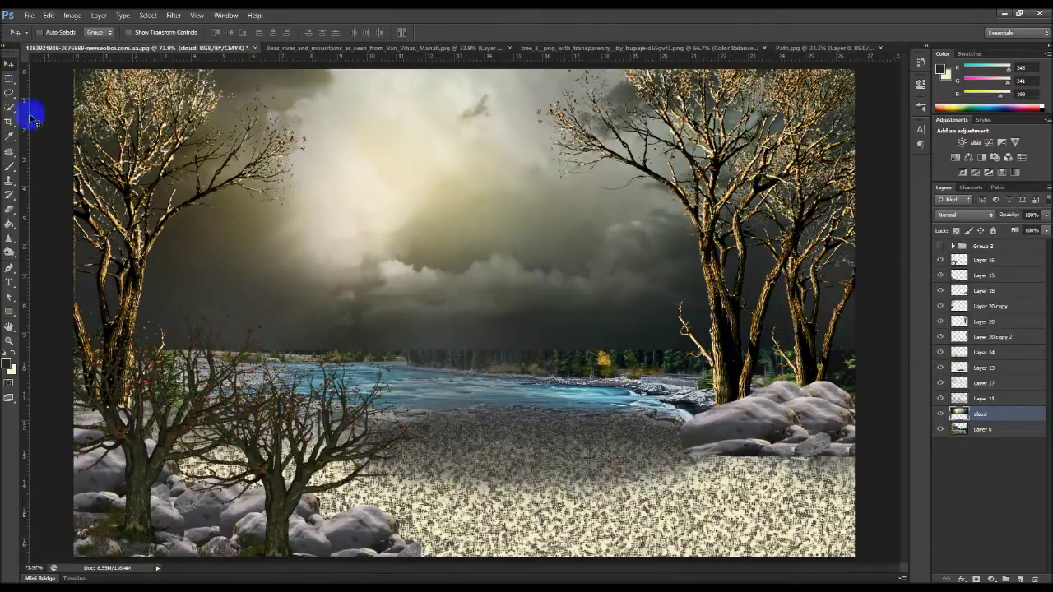
{"action": "left_click", "coordinate": [9, 208]}
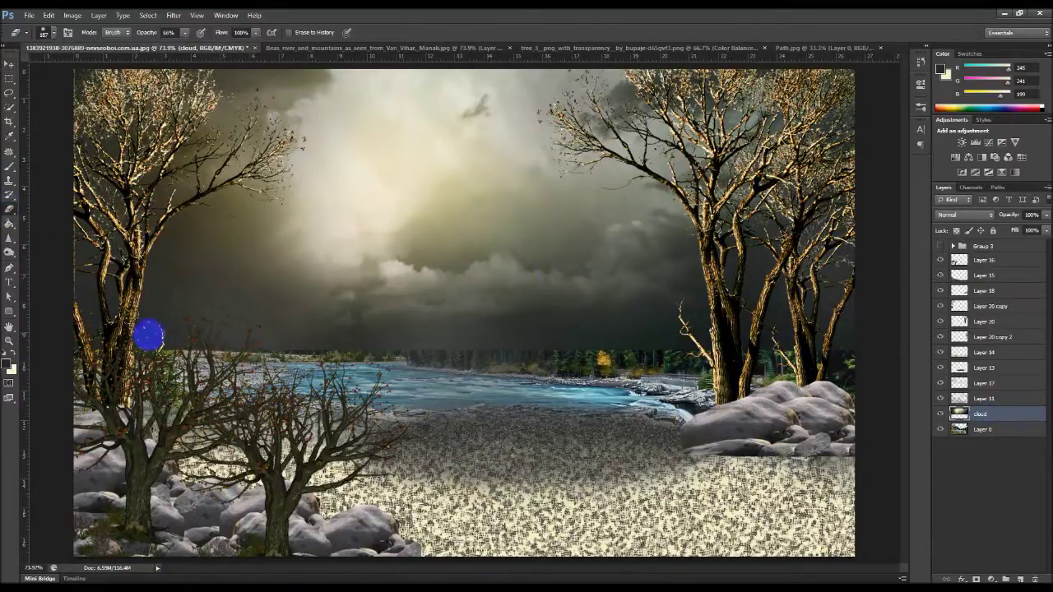
Step: Erase the cloud layer's lower edge along the horizon with a 360 px soft eraser
{"action": "left_click", "coordinate": [55, 34]}
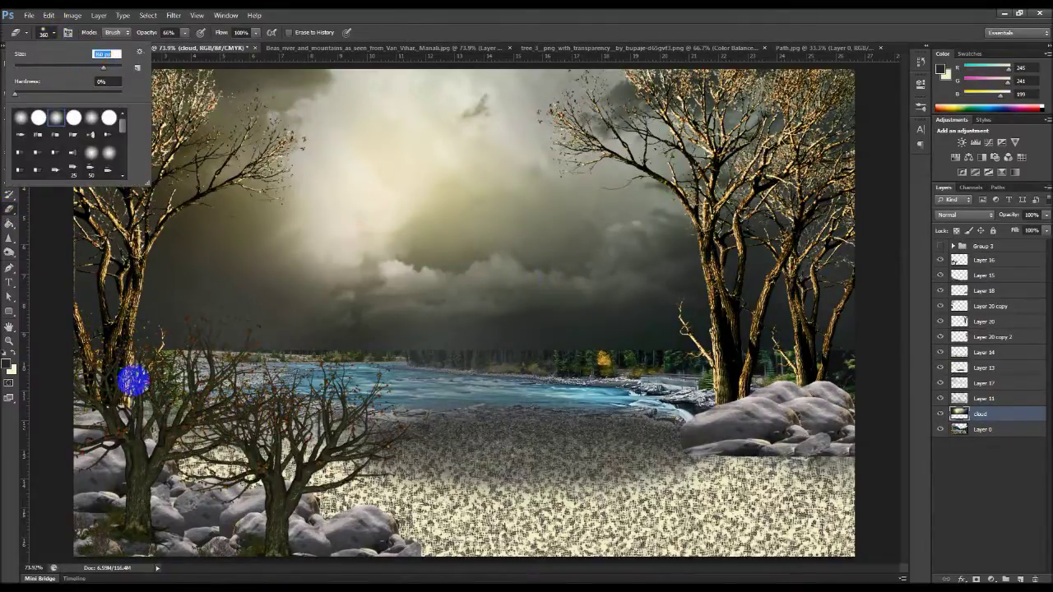
{"action": "left_click", "coordinate": [83, 346]}
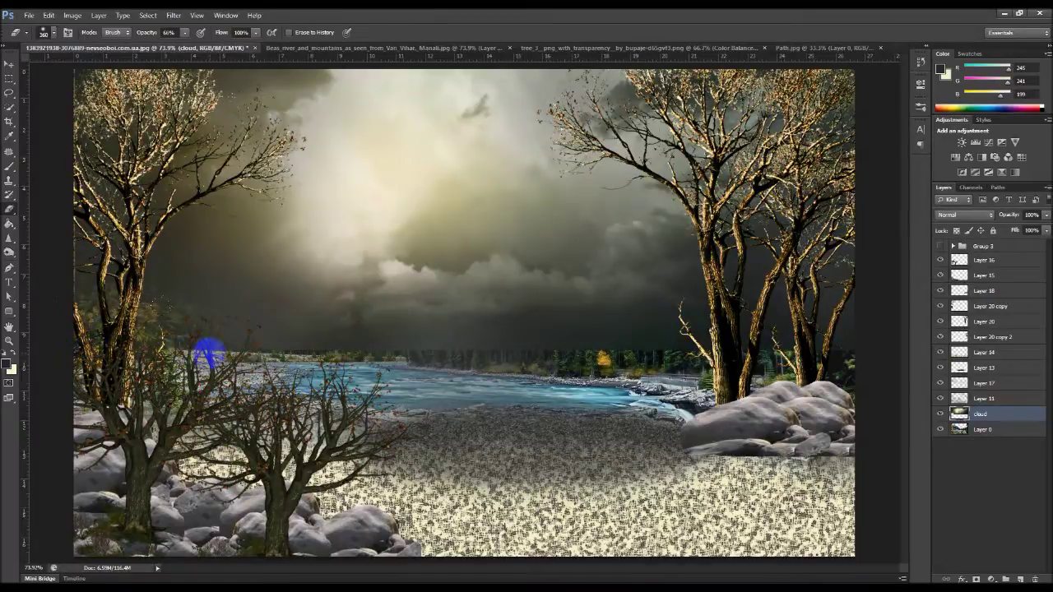
{"action": "mouse_move", "coordinate": [354, 354]}
{"action": "left_mouse_down"}
{"action": "mouse_move", "coordinate": [488, 355]}
{"action": "mouse_move", "coordinate": [580, 374]}
{"action": "mouse_move", "coordinate": [457, 356]}
{"action": "left_mouse_up"}
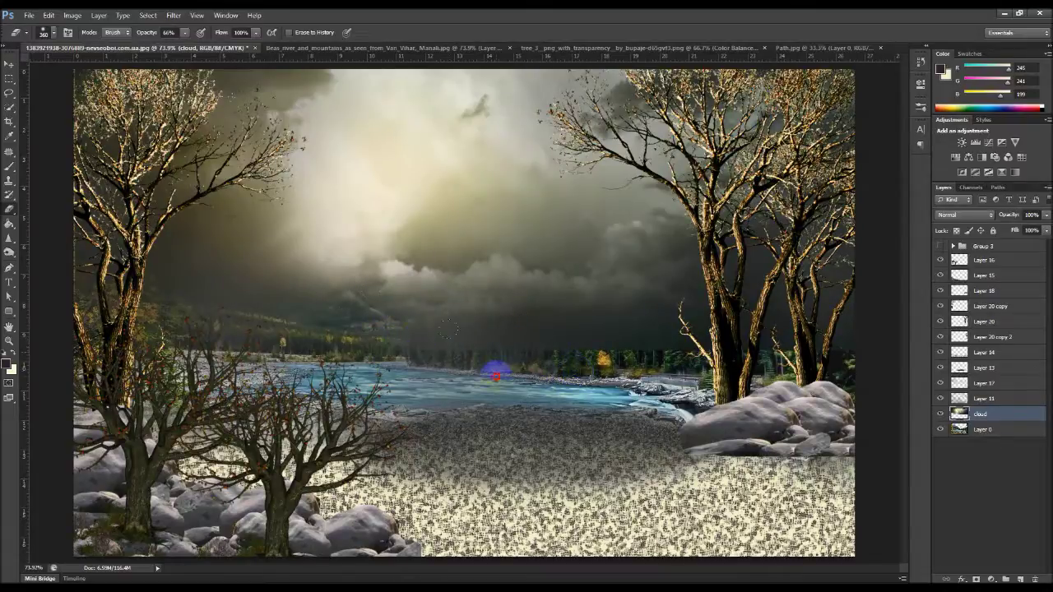
{"action": "left_click_drag", "start_coordinate": [583, 360], "coordinate": [496, 332]}
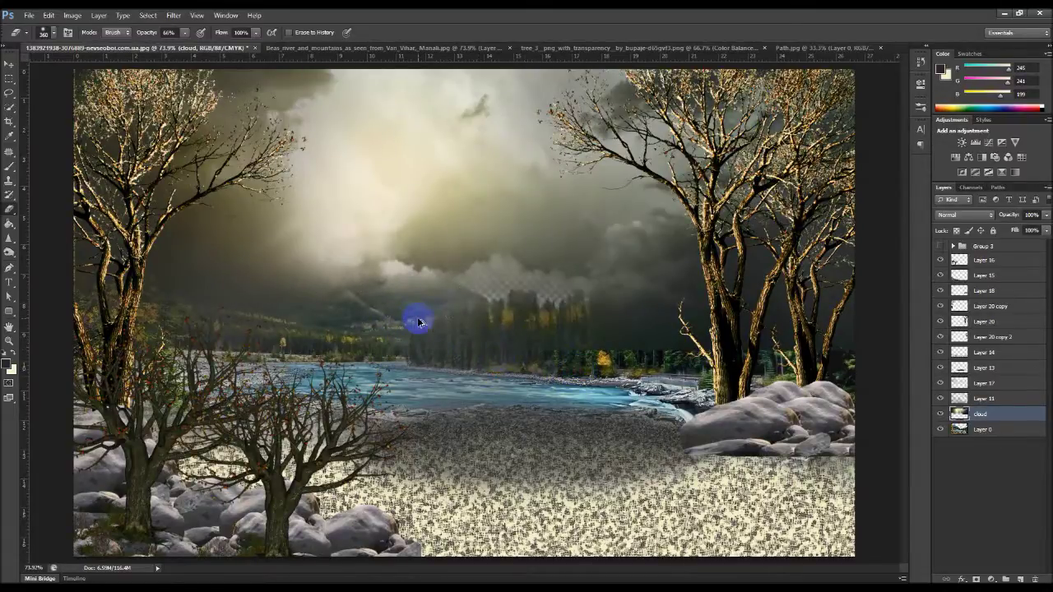
{"action": "left_click_drag", "start_coordinate": [662, 349], "coordinate": [589, 370]}
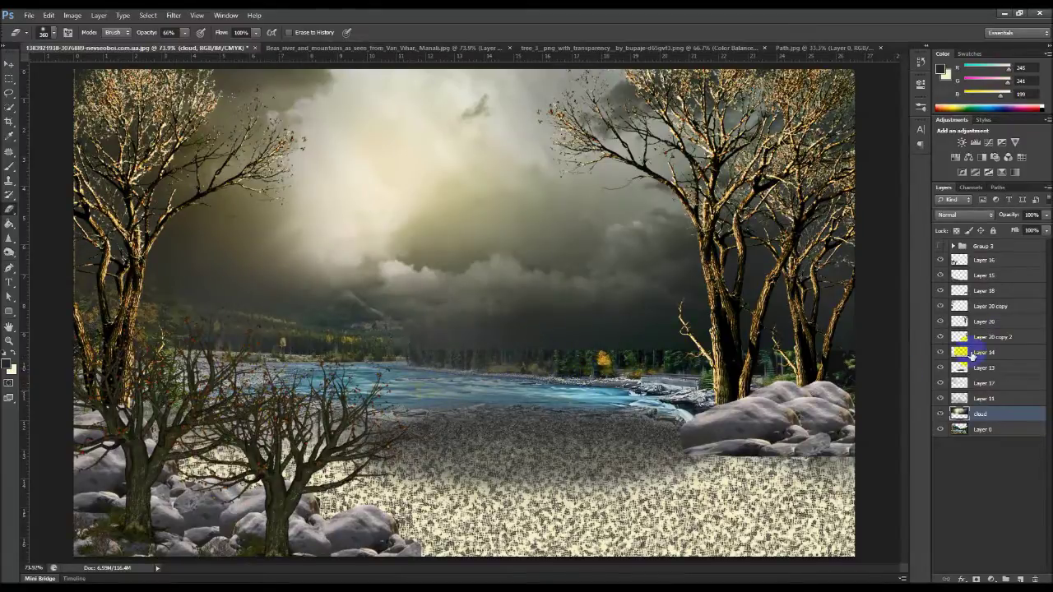
{"action": "mouse_move", "coordinate": [804, 335]}
{"action": "left_mouse_down"}
{"action": "mouse_move", "coordinate": [828, 299]}
{"action": "mouse_move", "coordinate": [783, 305]}
{"action": "mouse_move", "coordinate": [668, 363]}
{"action": "mouse_move", "coordinate": [371, 355]}
{"action": "left_mouse_up"}
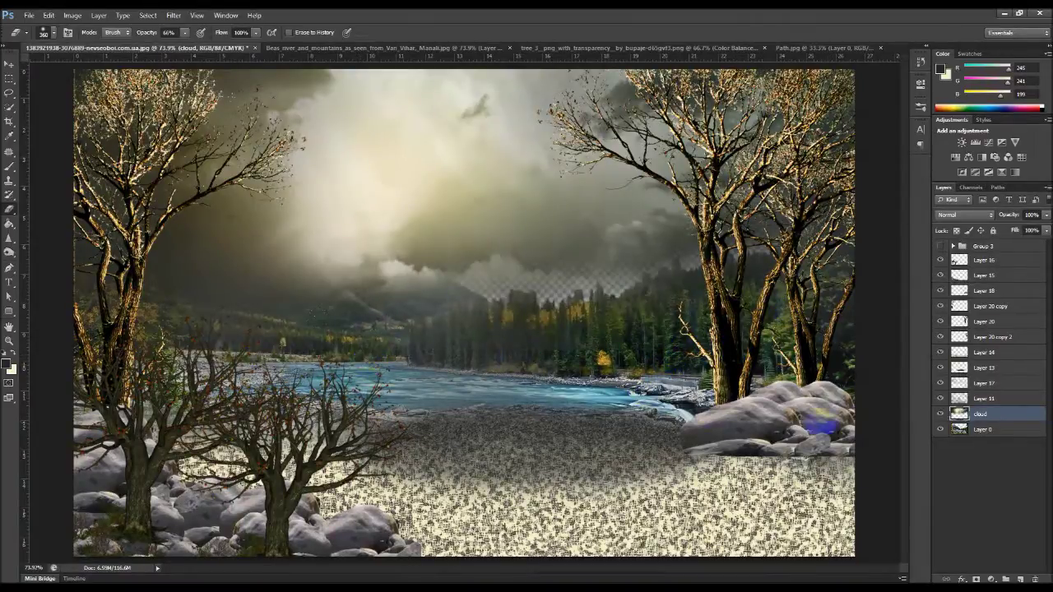
{"action": "key", "text": "ctrl+t"}
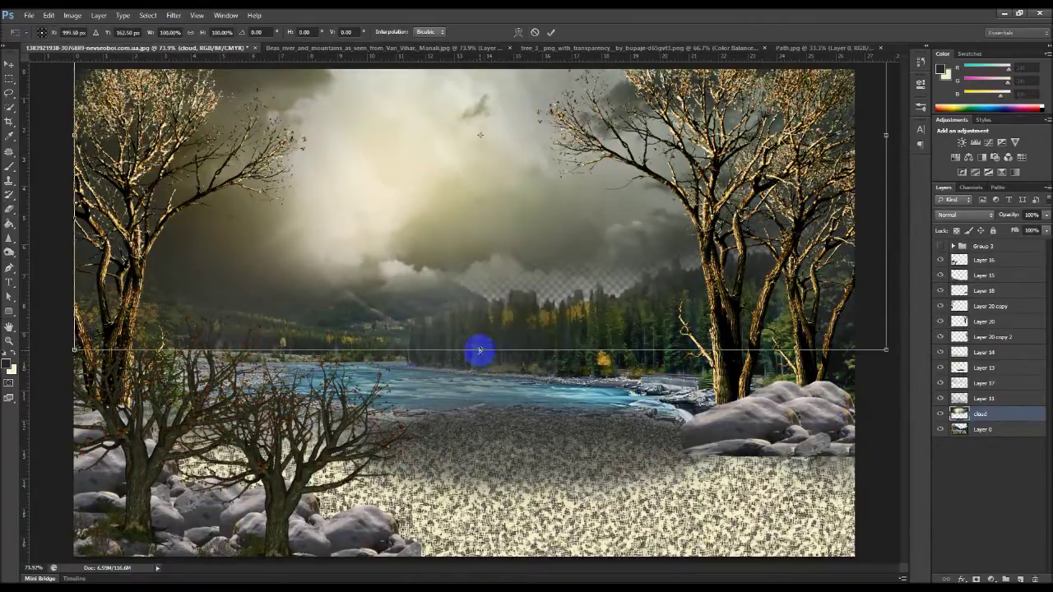
Step: Stretch the cloud layer to about 141% width and 123% height and raise it
{"action": "left_click_drag", "start_coordinate": [480, 350], "coordinate": [477, 396]}
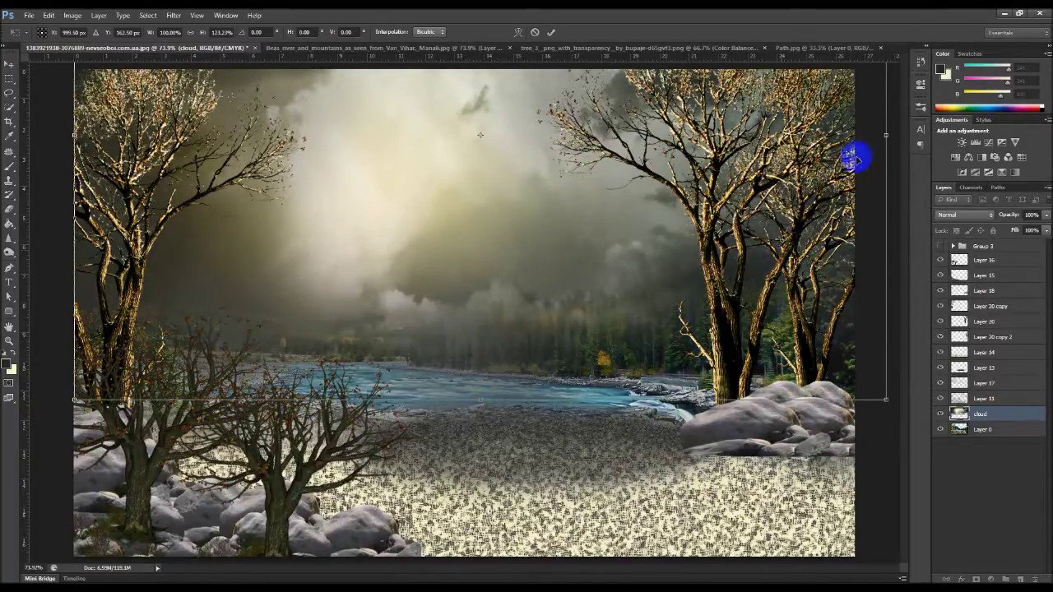
{"action": "left_click_drag", "start_coordinate": [888, 135], "coordinate": [1047, 122]}
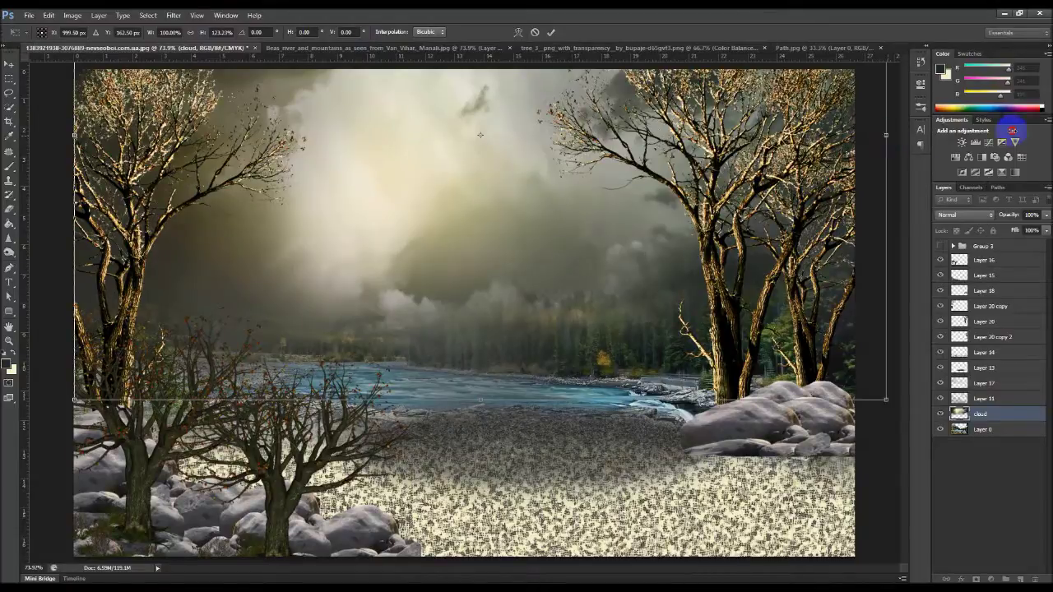
{"action": "mouse_move", "coordinate": [338, 243]}
{"action": "left_mouse_down"}
{"action": "mouse_move", "coordinate": [399, 227]}
{"action": "mouse_move", "coordinate": [416, 256]}
{"action": "left_mouse_up"}
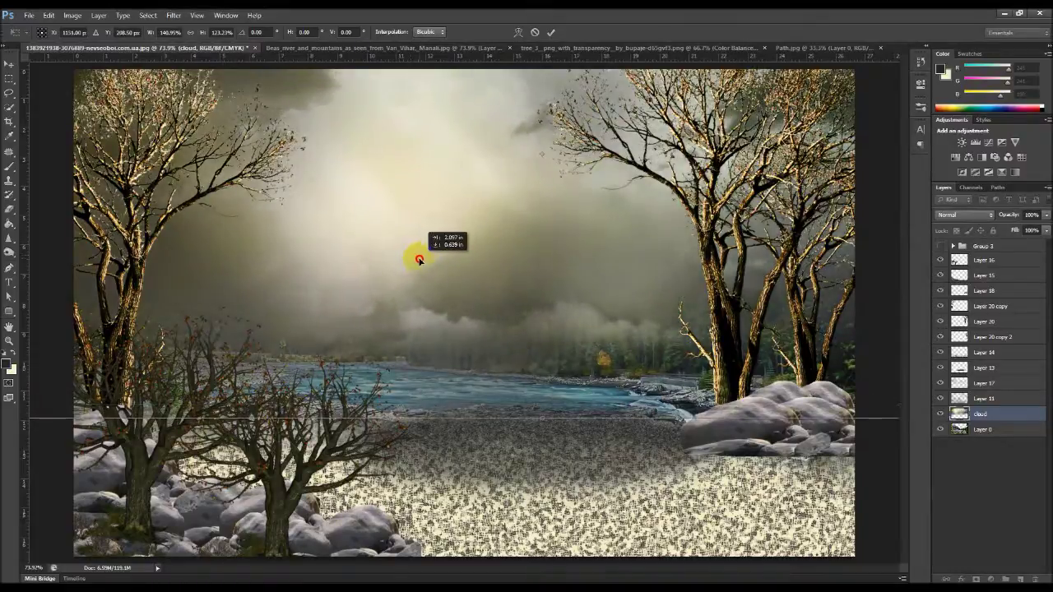
{"action": "mouse_move", "coordinate": [416, 256]}
{"action": "left_mouse_down"}
{"action": "mouse_move", "coordinate": [467, 246]}
{"action": "mouse_move", "coordinate": [426, 246]}
{"action": "left_mouse_up"}
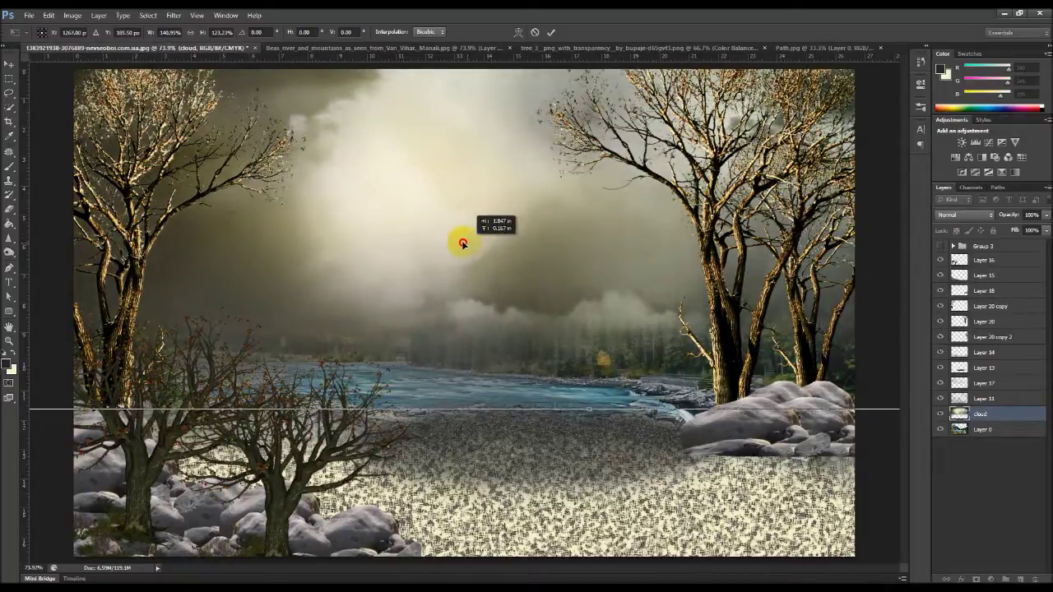
{"action": "double_click", "coordinate": [406, 242]}
Step: Erase fog on the left and left-centre of the cloud layer at 60% opacity
{"action": "key", "text": "e"}
{"action": "left_click_drag", "start_coordinate": [210, 278], "coordinate": [202, 285]}
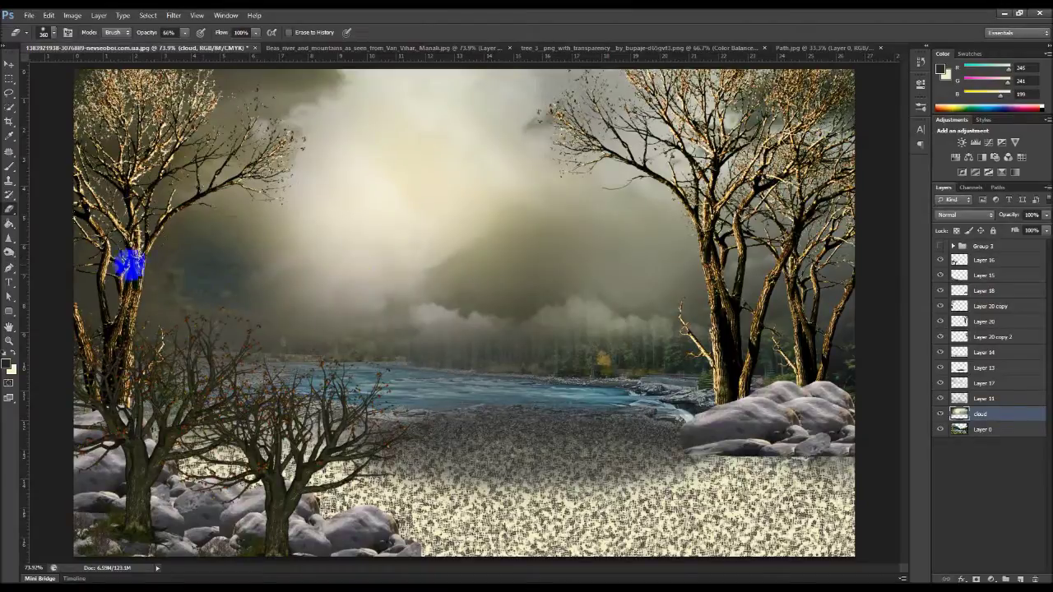
{"action": "mouse_move", "coordinate": [220, 291]}
{"action": "left_mouse_down"}
{"action": "mouse_move", "coordinate": [263, 315]}
{"action": "mouse_move", "coordinate": [370, 423]}
{"action": "mouse_move", "coordinate": [348, 404]}
{"action": "left_mouse_up"}
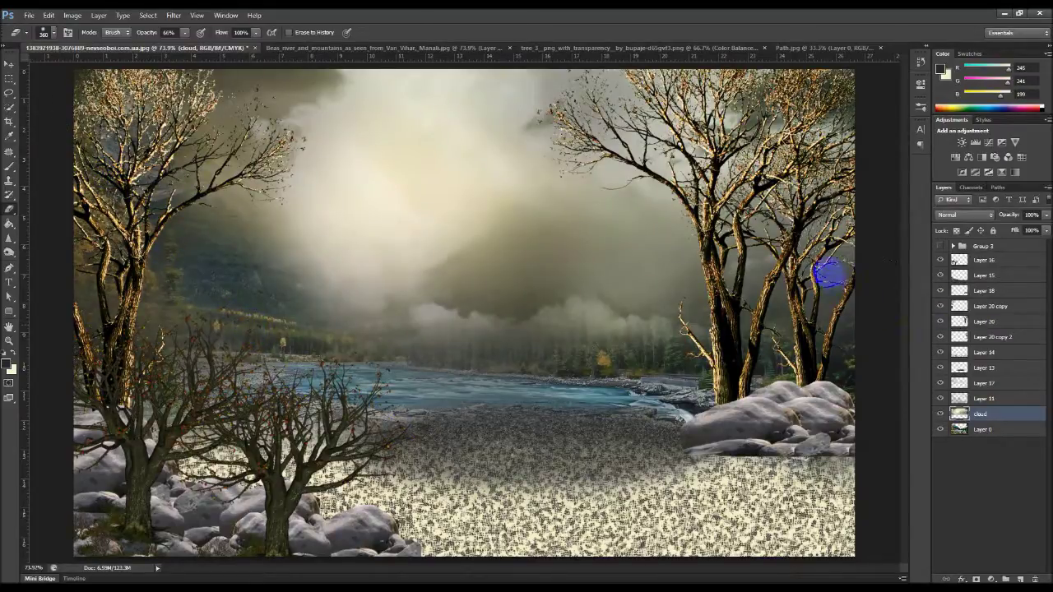
{"action": "left_click_drag", "start_coordinate": [677, 310], "coordinate": [617, 354]}
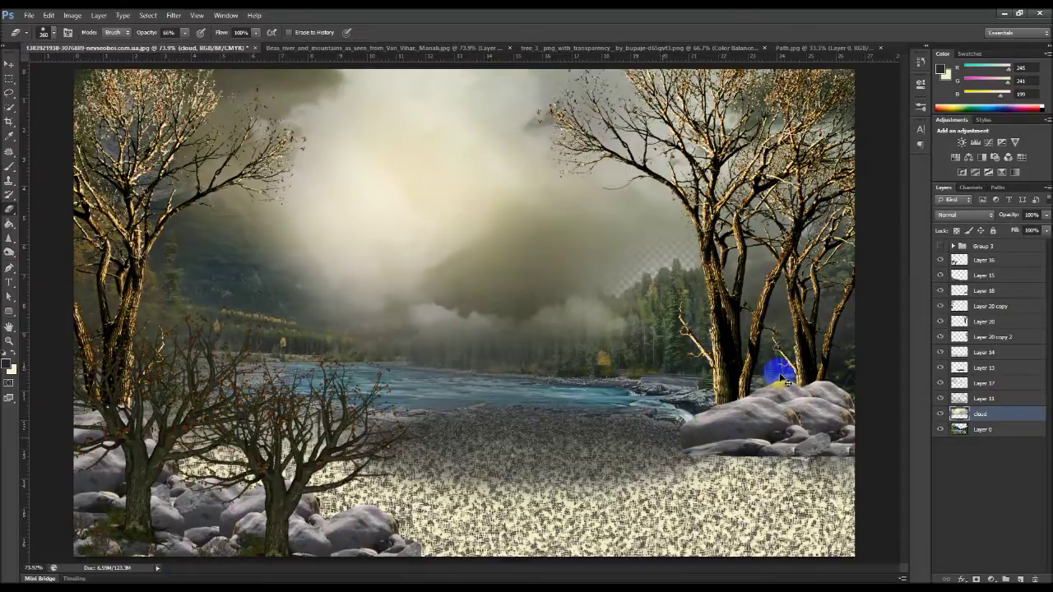
{"action": "key", "text": "ctrl+z"}
{"action": "key", "text": "z"}
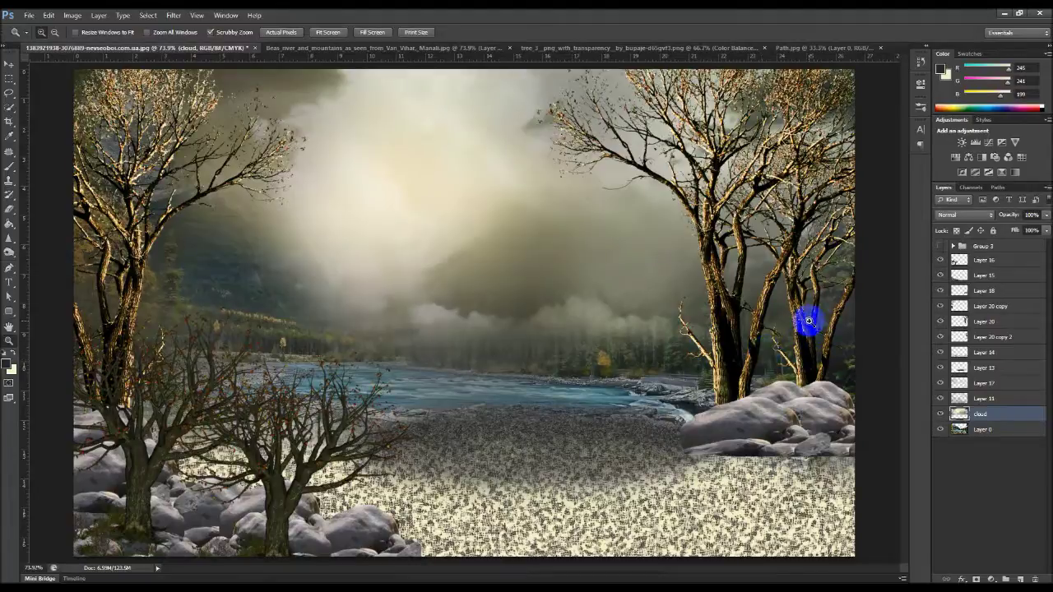
Step: Erase the fog over the distant forest and above the ground
{"action": "left_click", "coordinate": [9, 208]}
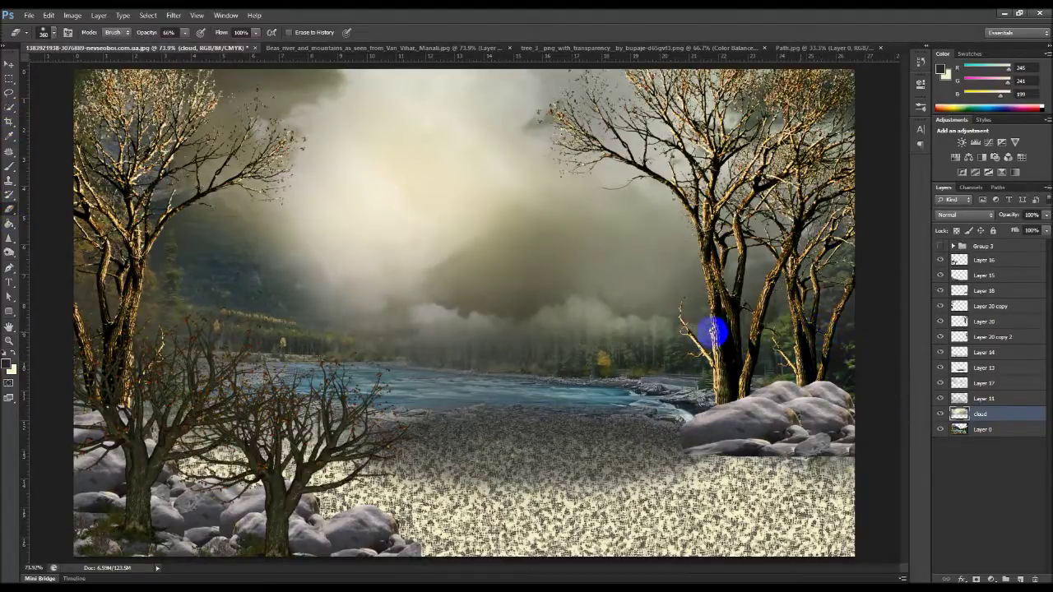
{"action": "left_click", "coordinate": [634, 363]}
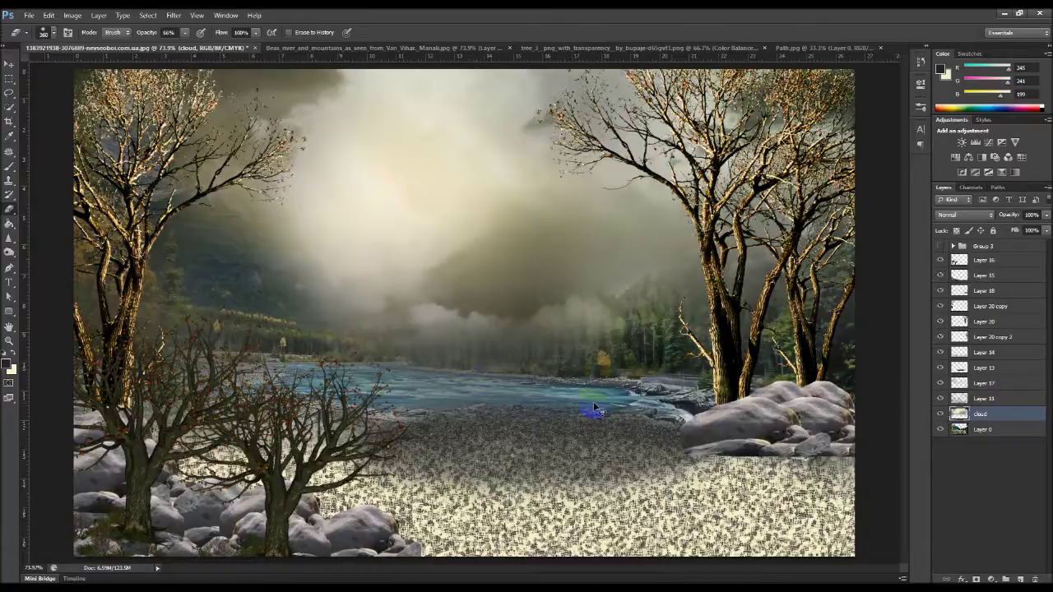
{"action": "key", "text": "ctrl+z"}
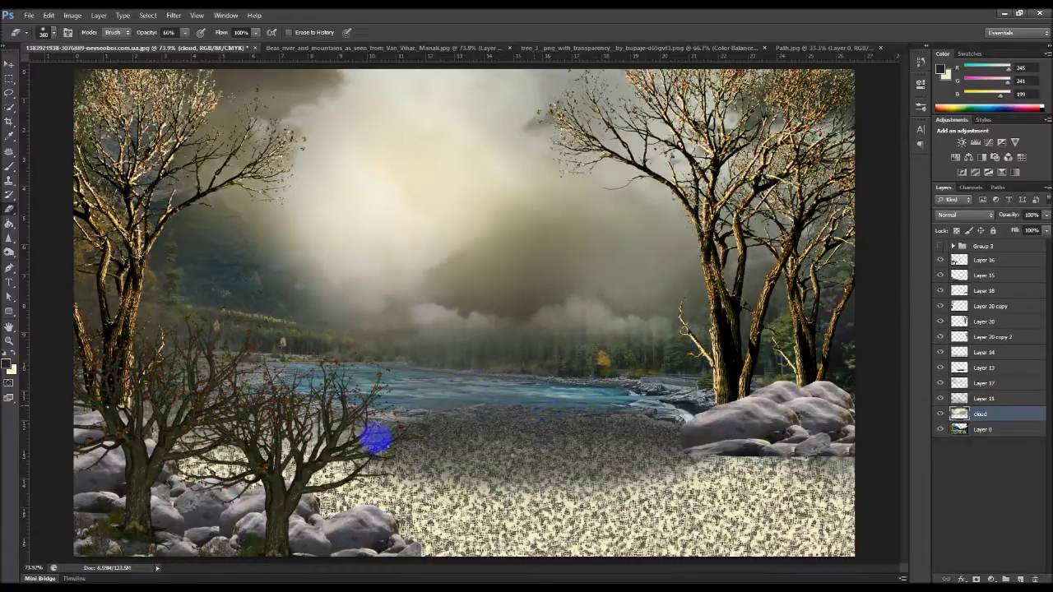
{"action": "mouse_move", "coordinate": [333, 403]}
{"action": "left_mouse_down"}
{"action": "mouse_move", "coordinate": [527, 454]}
{"action": "mouse_move", "coordinate": [710, 378]}
{"action": "left_mouse_up"}
{"action": "left_click_drag", "start_coordinate": [598, 380], "coordinate": [499, 375]}
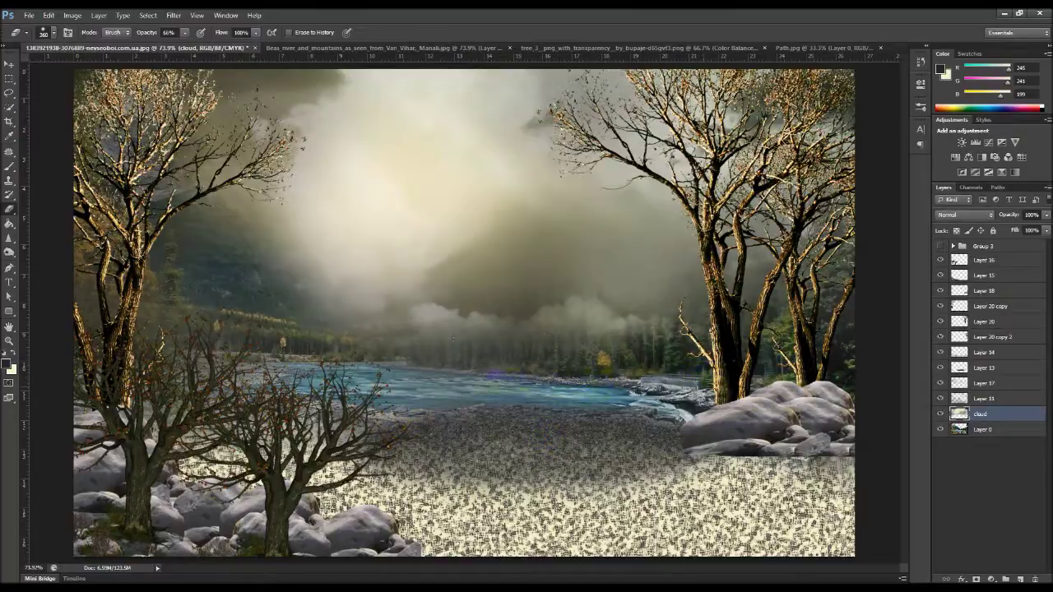
{"action": "left_click_drag", "start_coordinate": [520, 454], "coordinate": [547, 425]}
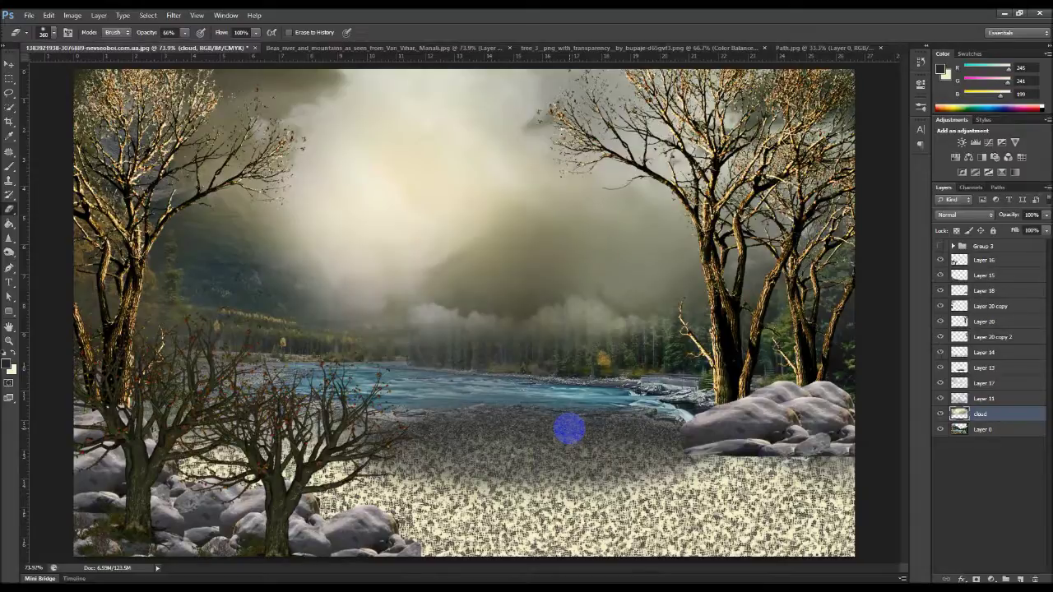
Step: Delete the old Layer 0 background and open the river-and-mountain photo
{"action": "left_click", "coordinate": [986, 432]}
{"action": "key", "text": "Delete"}
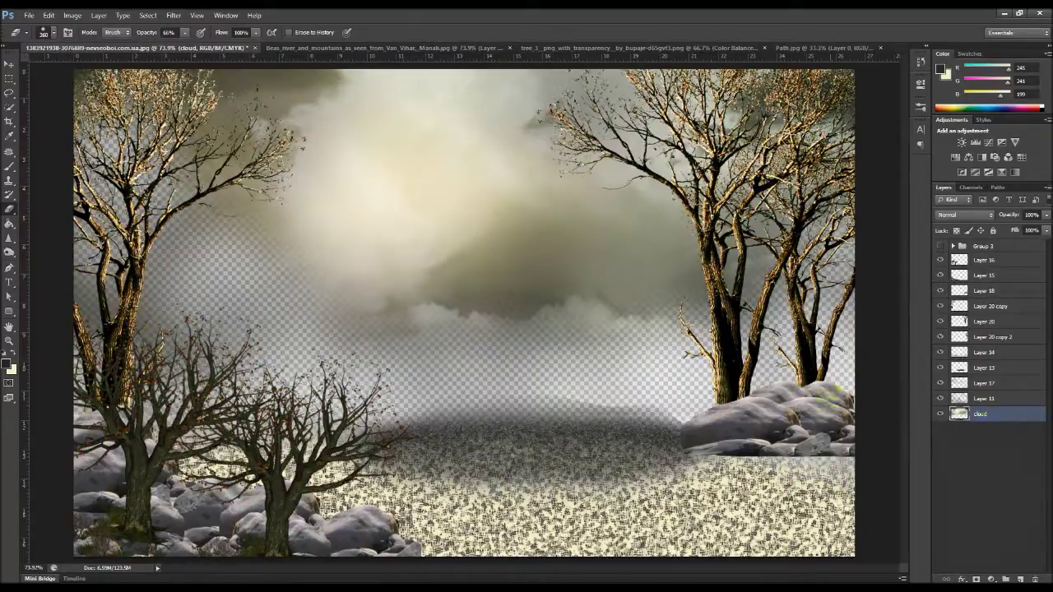
{"action": "key", "text": "ctrl+o"}
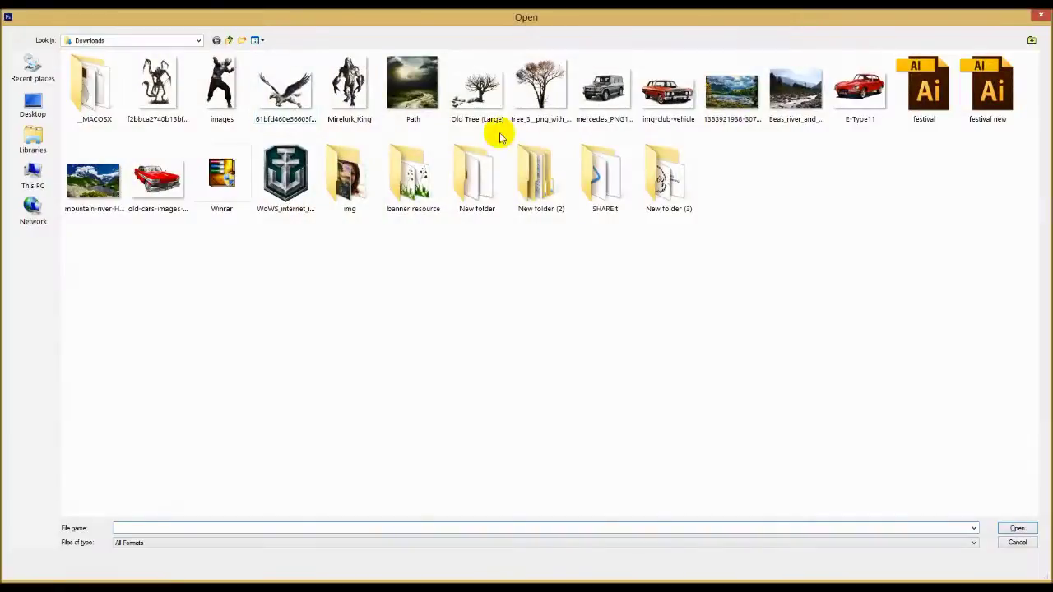
{"action": "double_click", "coordinate": [726, 95]}
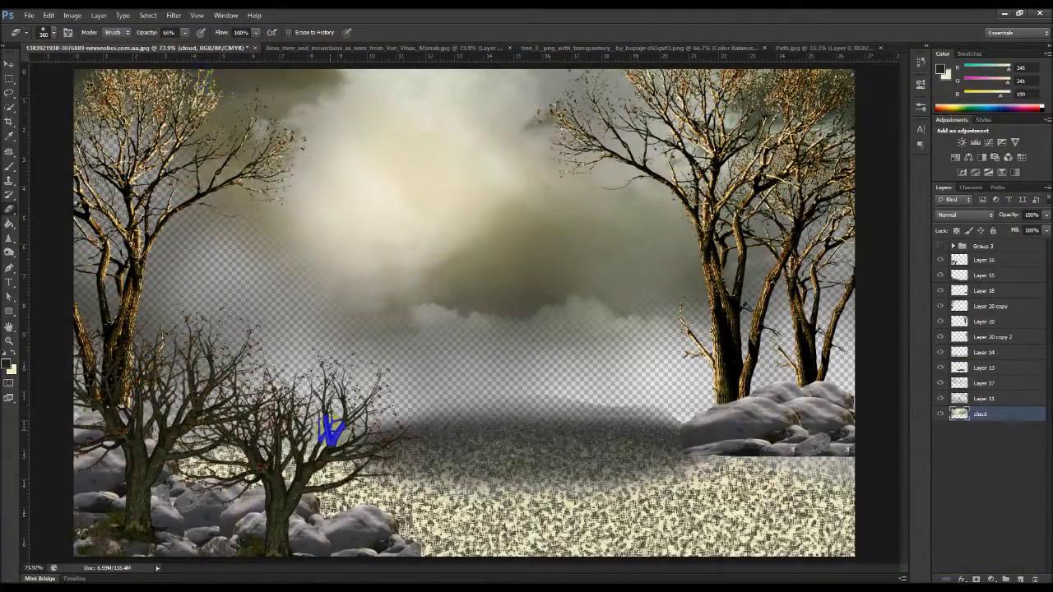
Step: Start renaming the river-and-mountain photo file in the Open dialog
{"action": "key", "text": "ctrl+o"}
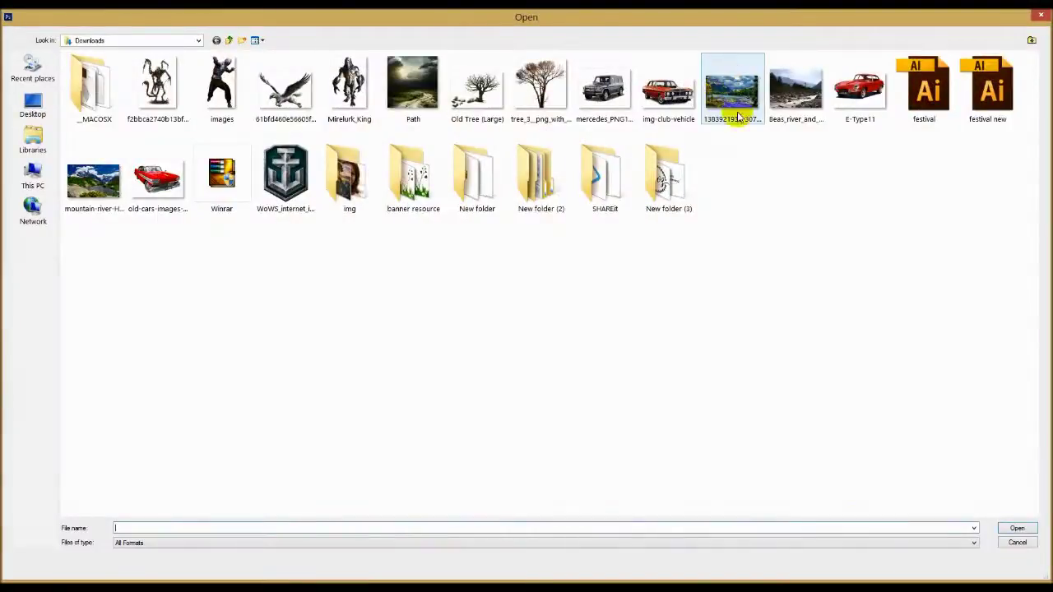
{"action": "left_click", "coordinate": [736, 115]}
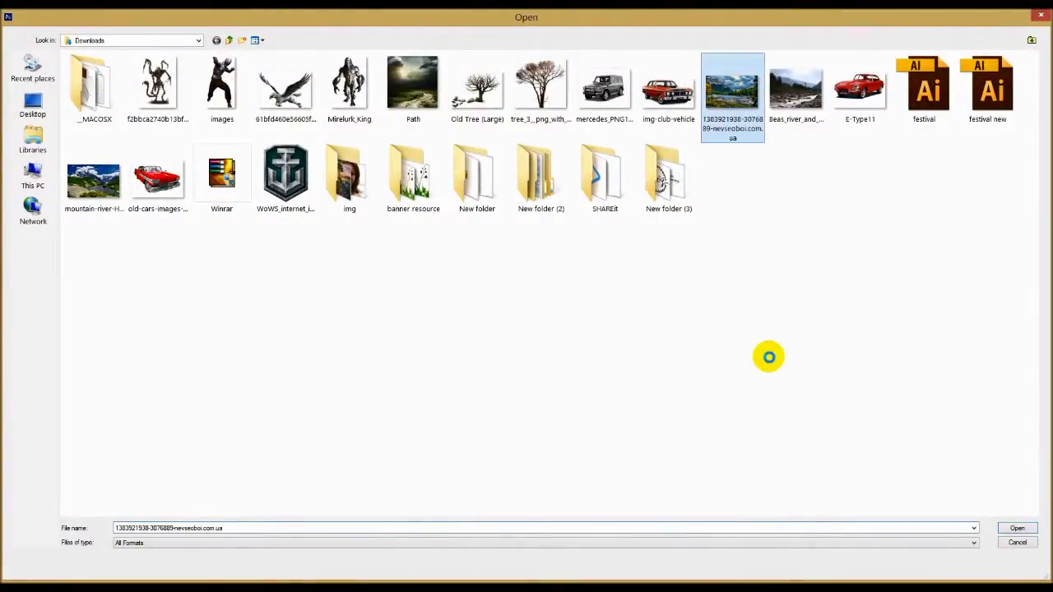
{"action": "key", "text": "shift+F10"}
{"action": "left_click", "coordinate": [783, 419]}
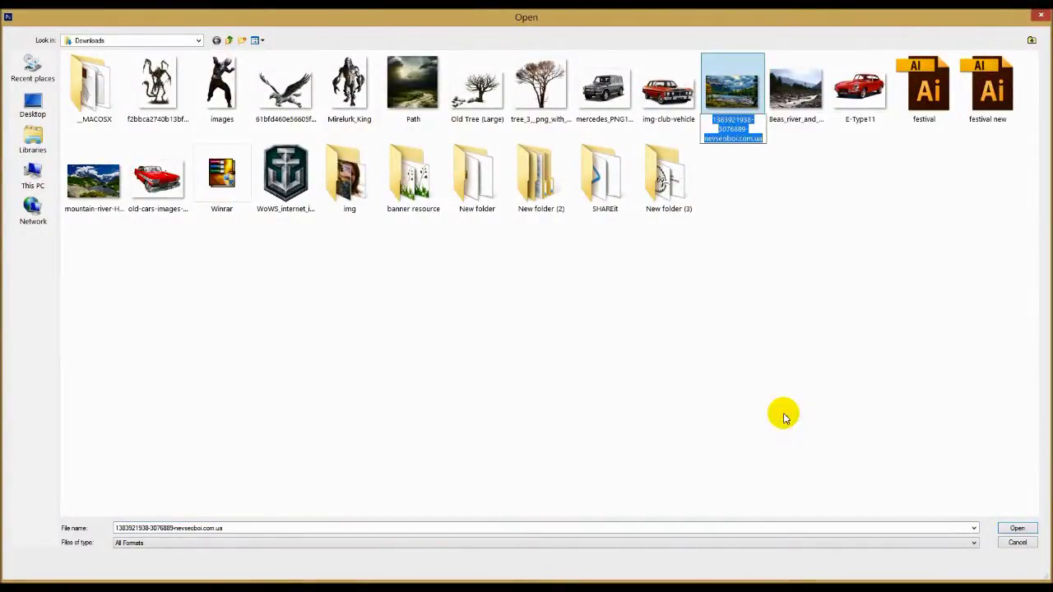
{"action": "key", "text": "BackSpace"}
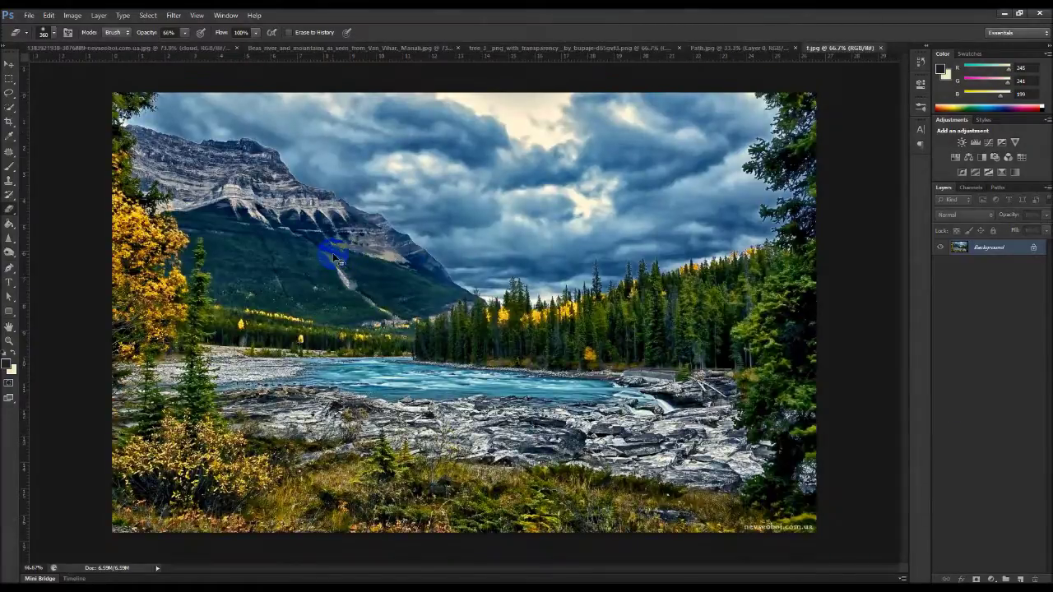
Step: Bring the river photo into the composite and stack the cloud layer above it
{"action": "left_click", "coordinate": [94, 50]}
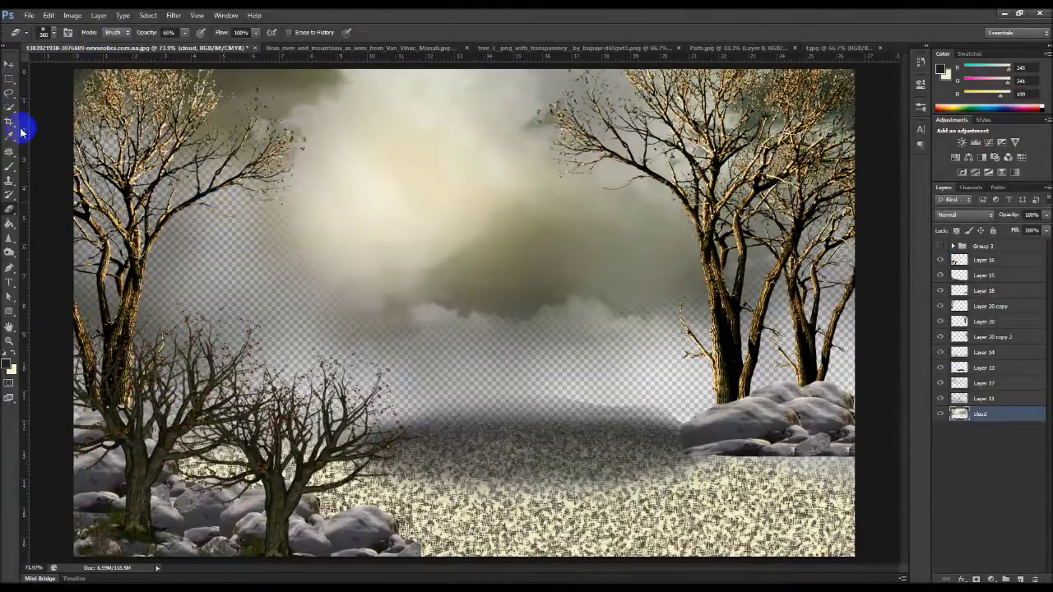
{"action": "left_click", "coordinate": [10, 65]}
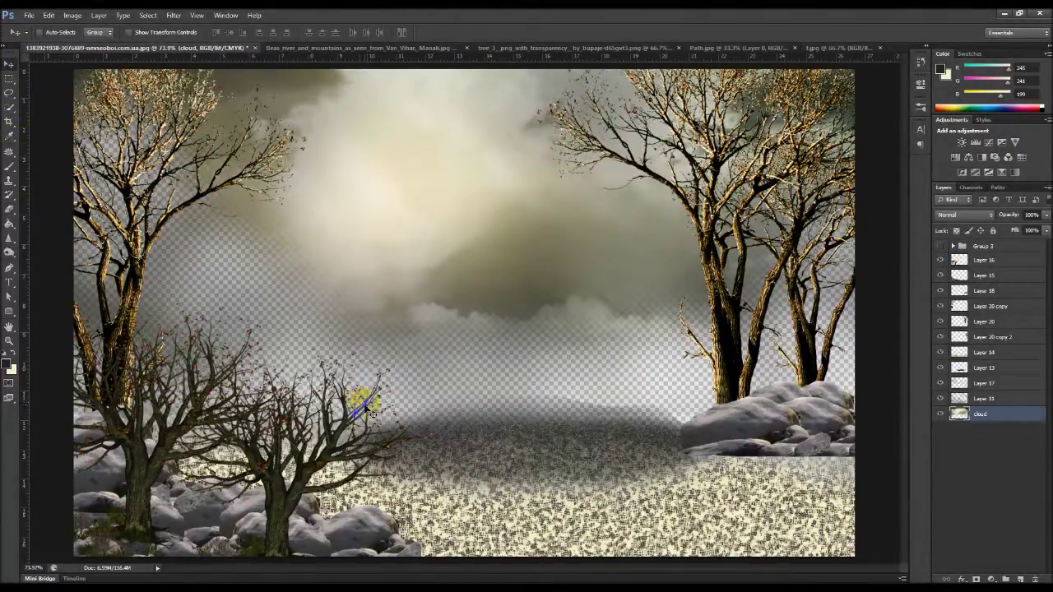
{"action": "left_click_drag", "start_coordinate": [373, 413], "coordinate": [366, 401]}
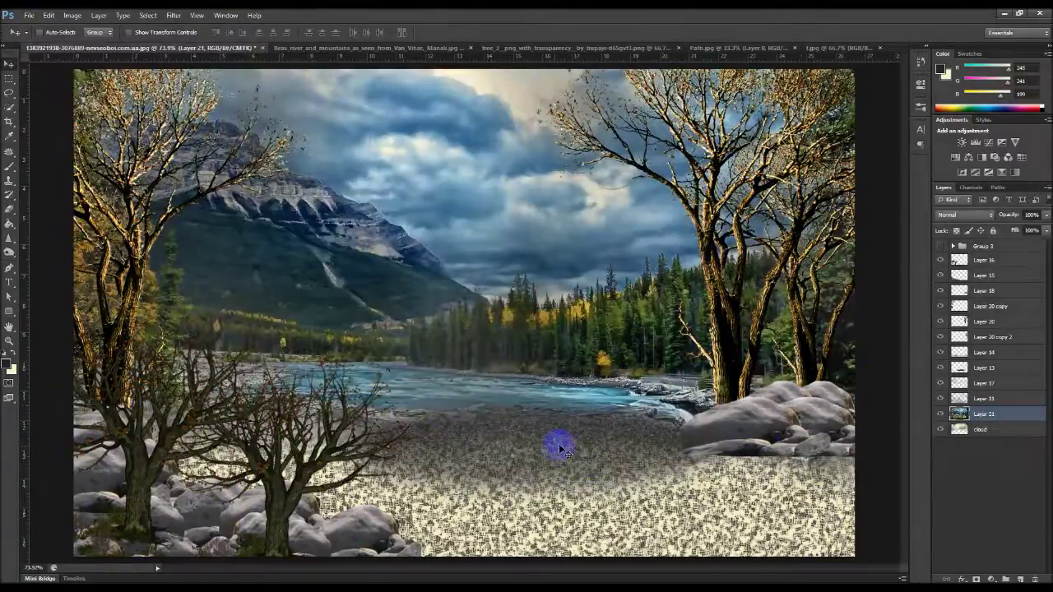
{"action": "left_click_drag", "start_coordinate": [994, 436], "coordinate": [992, 409]}
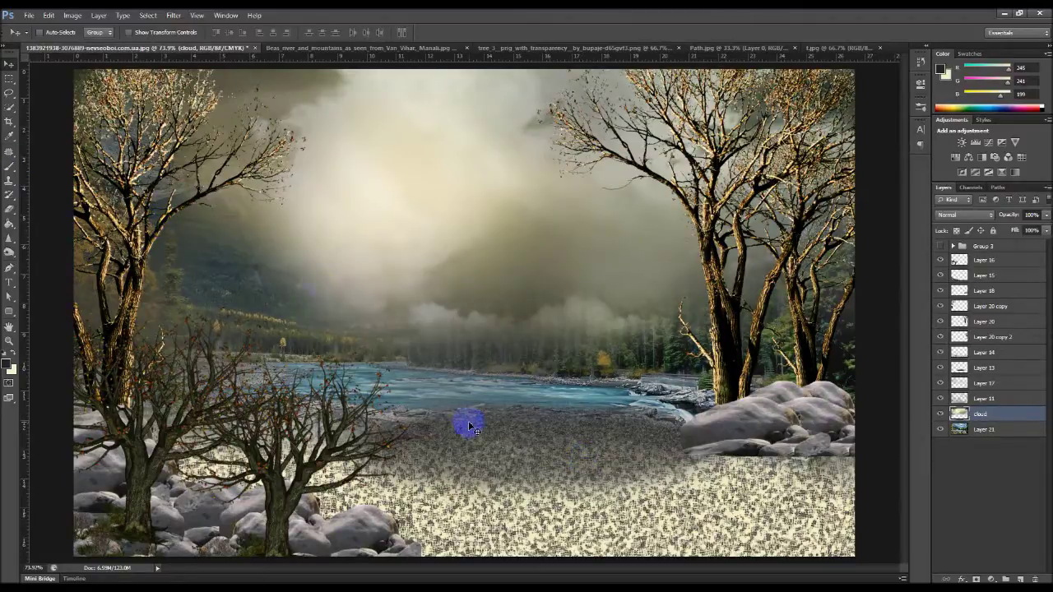
{"action": "left_click", "coordinate": [699, 502]}
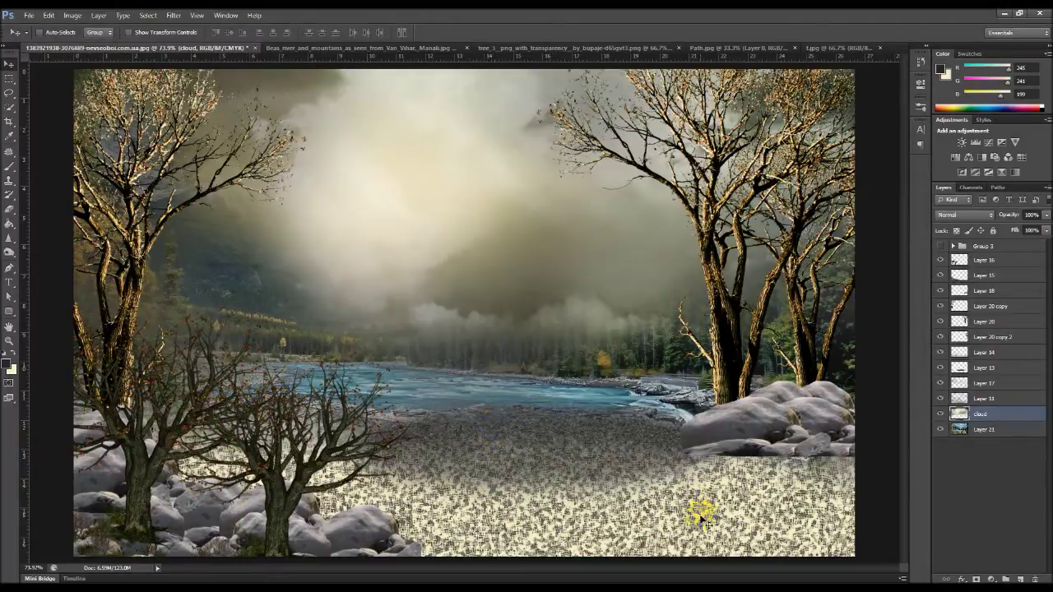
{"action": "left_click", "coordinate": [623, 516]}
{"action": "left_click", "coordinate": [641, 543], "text": "ctrl"}
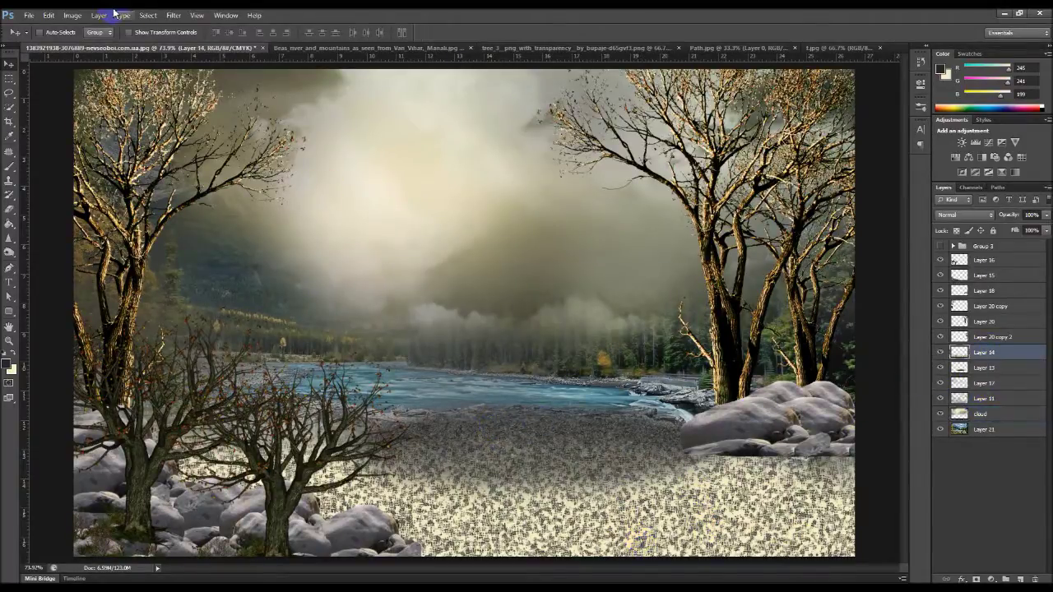
{"action": "left_click", "coordinate": [173, 16]}
{"action": "left_click", "coordinate": [210, 137]}
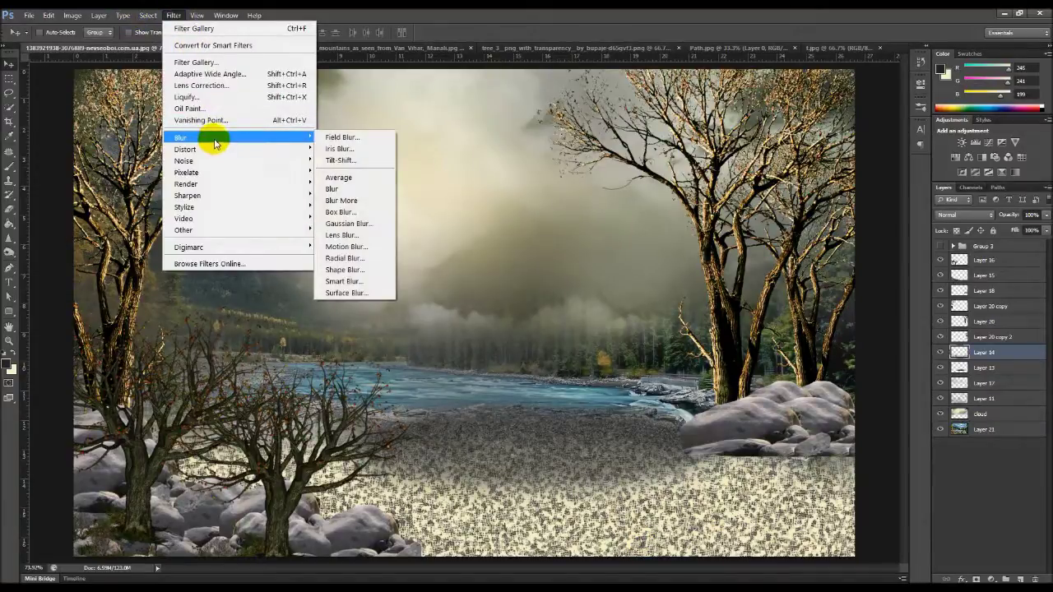
{"action": "left_click", "coordinate": [375, 228]}
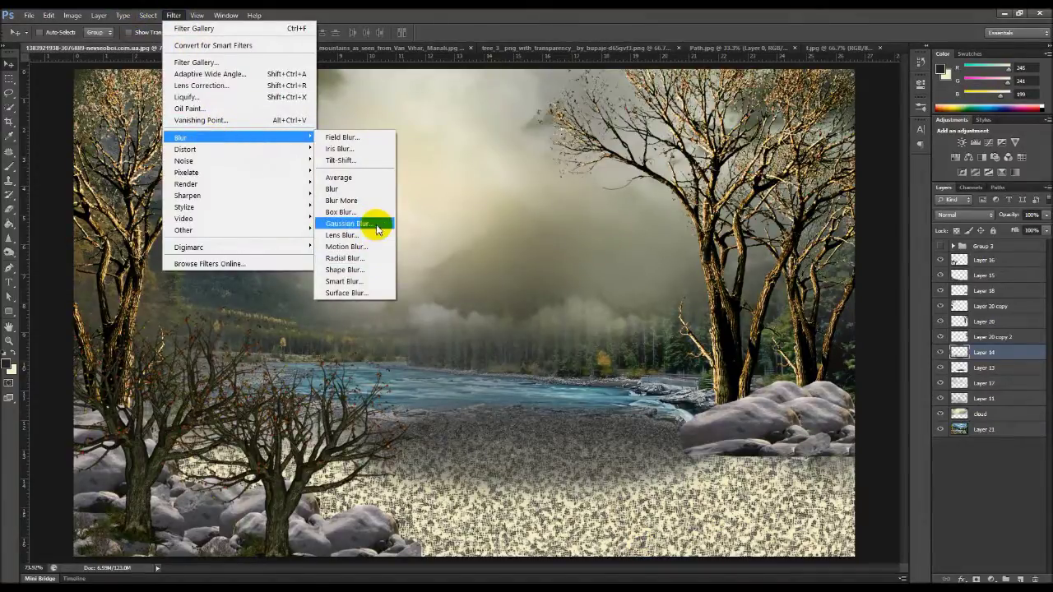
{"action": "left_click", "coordinate": [372, 224]}
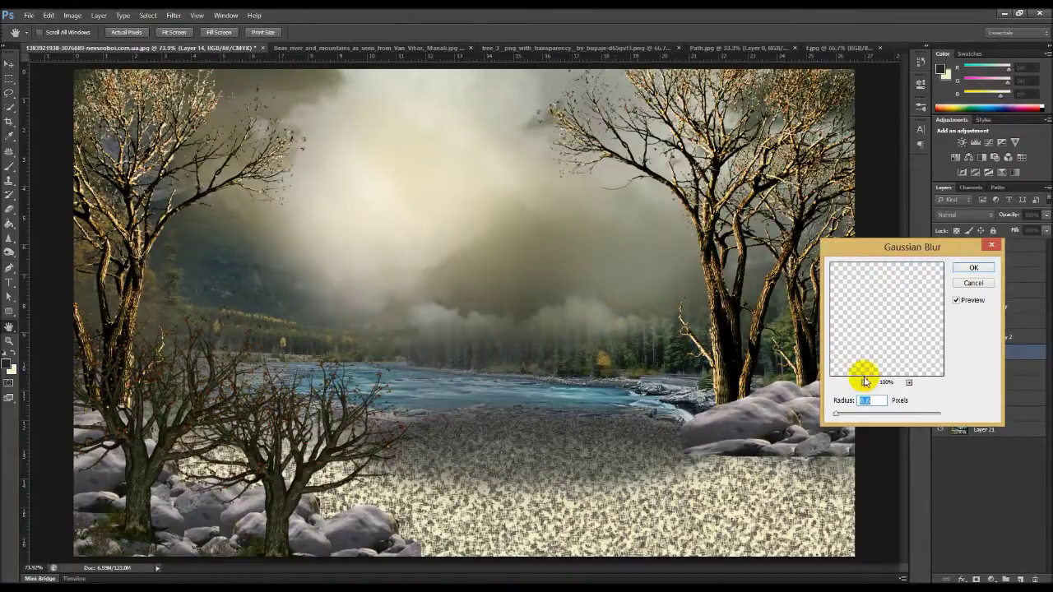
{"action": "left_click", "coordinate": [864, 413]}
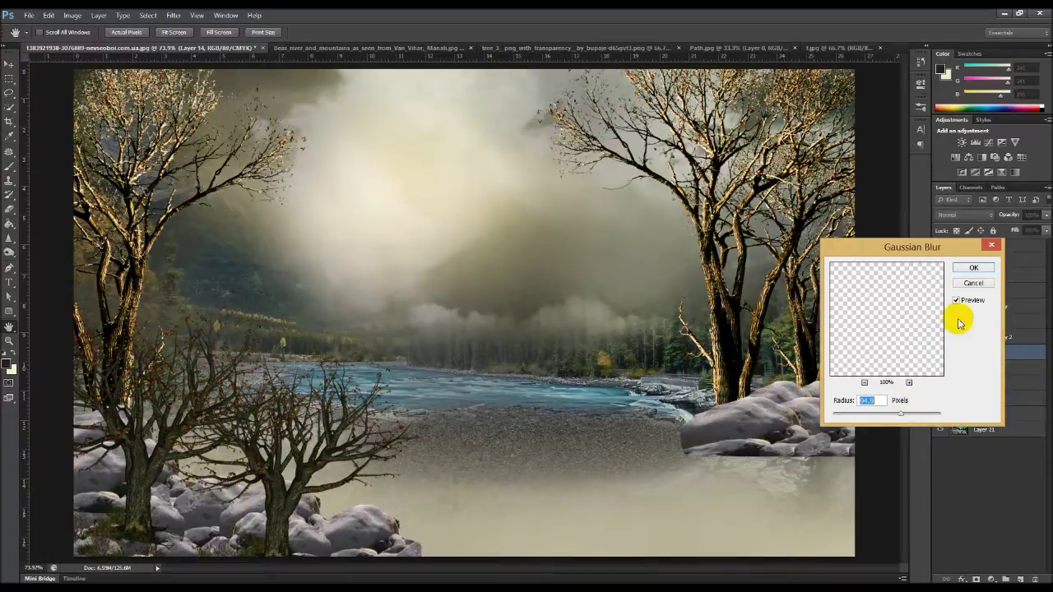
{"action": "left_click", "coordinate": [972, 279]}
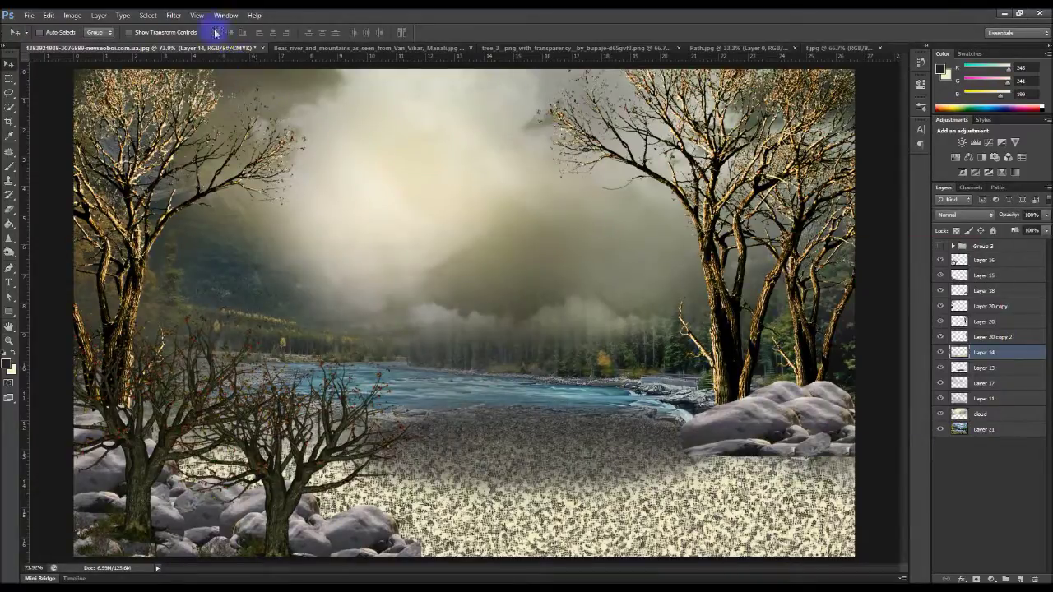
{"action": "left_click", "coordinate": [173, 15]}
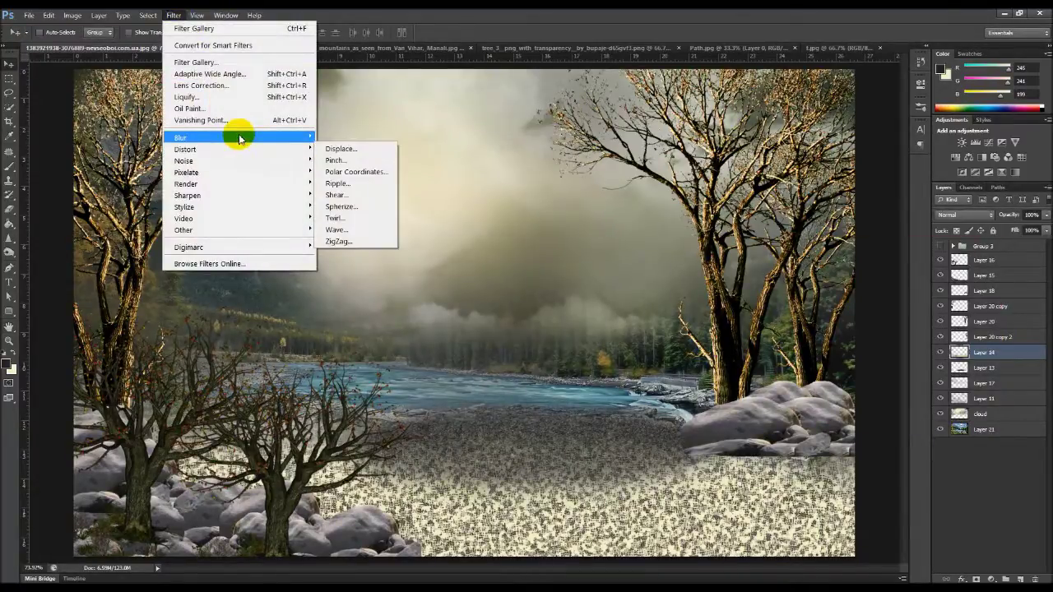
{"action": "mouse_move", "coordinate": [237, 138]}
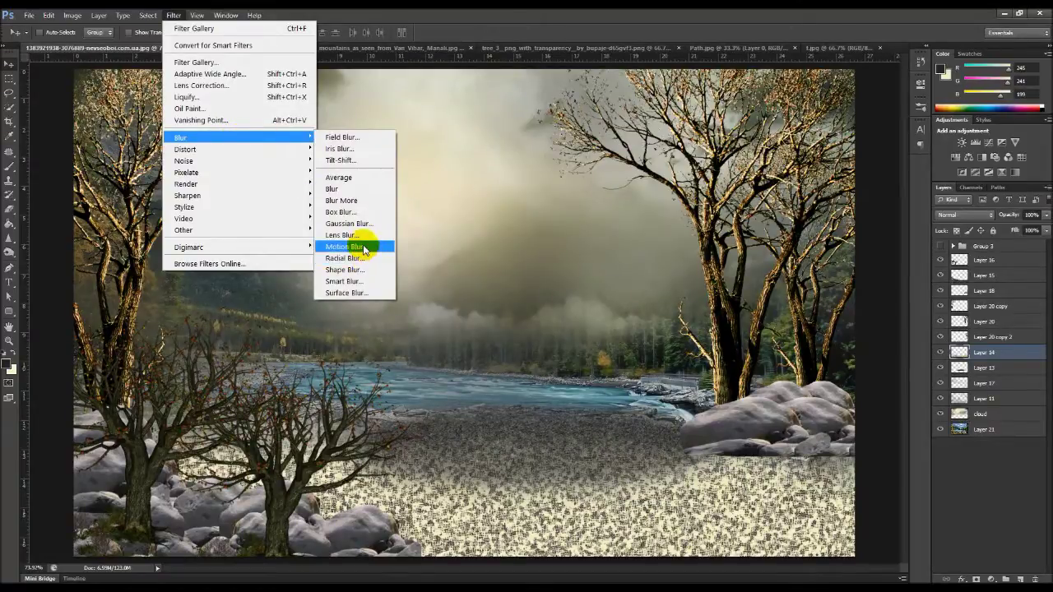
Step: Apply a Motion Blur with a very small distance to the Layer 14 sand texture
{"action": "left_click", "coordinate": [346, 246]}
{"action": "left_click_drag", "start_coordinate": [710, 376], "coordinate": [733, 348]}
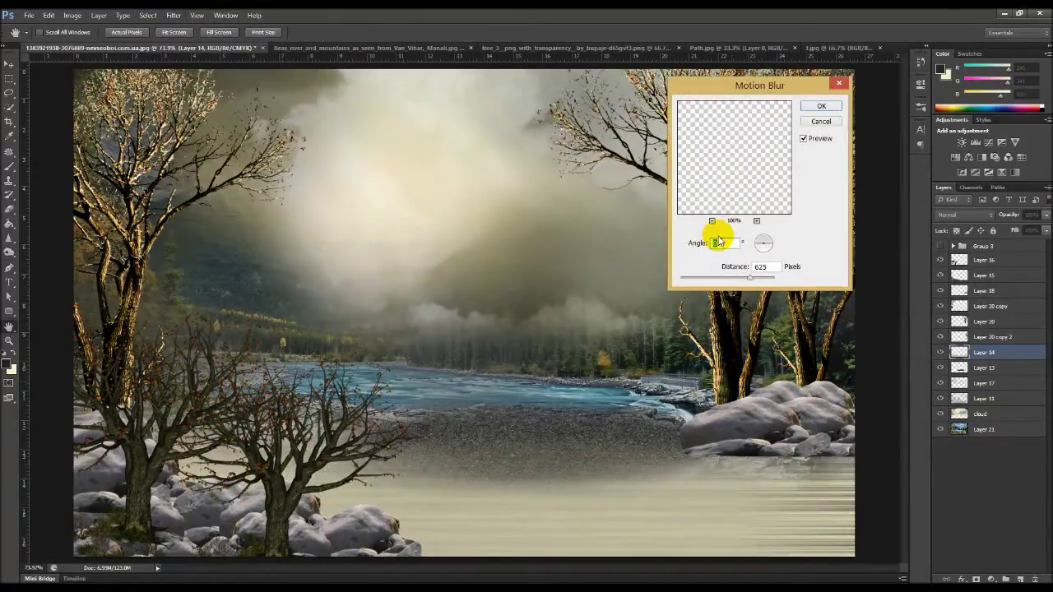
{"action": "left_click_drag", "start_coordinate": [748, 278], "coordinate": [722, 278]}
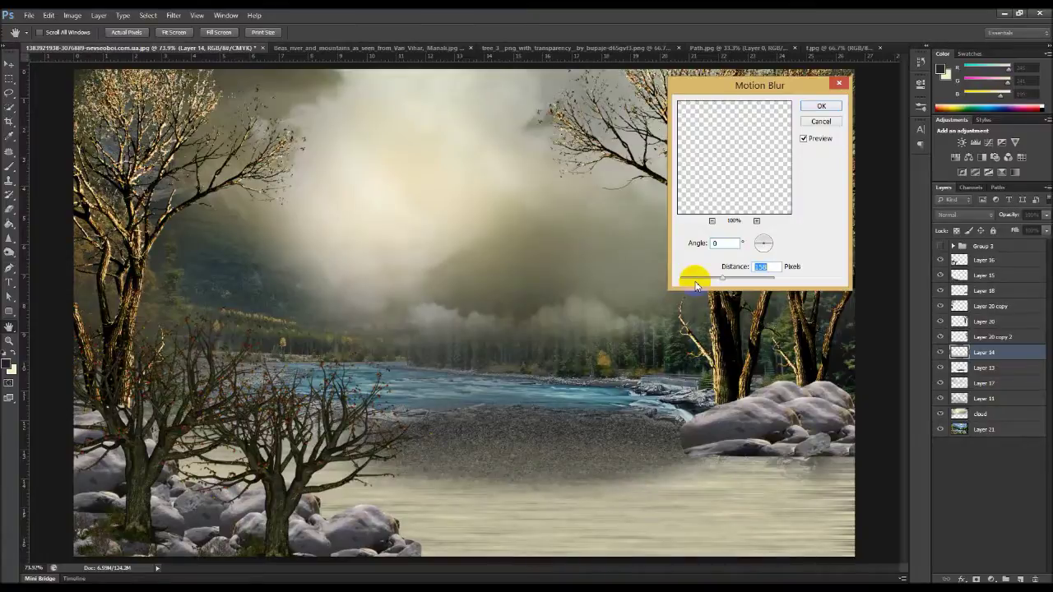
{"action": "left_click_drag", "start_coordinate": [686, 285], "coordinate": [707, 282]}
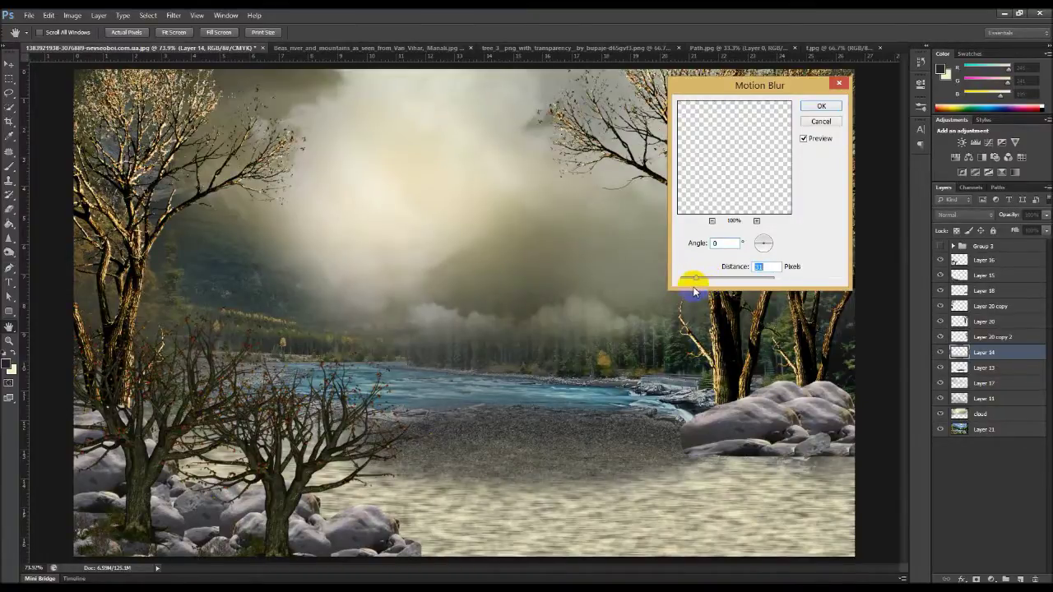
{"action": "left_click", "coordinate": [819, 107]}
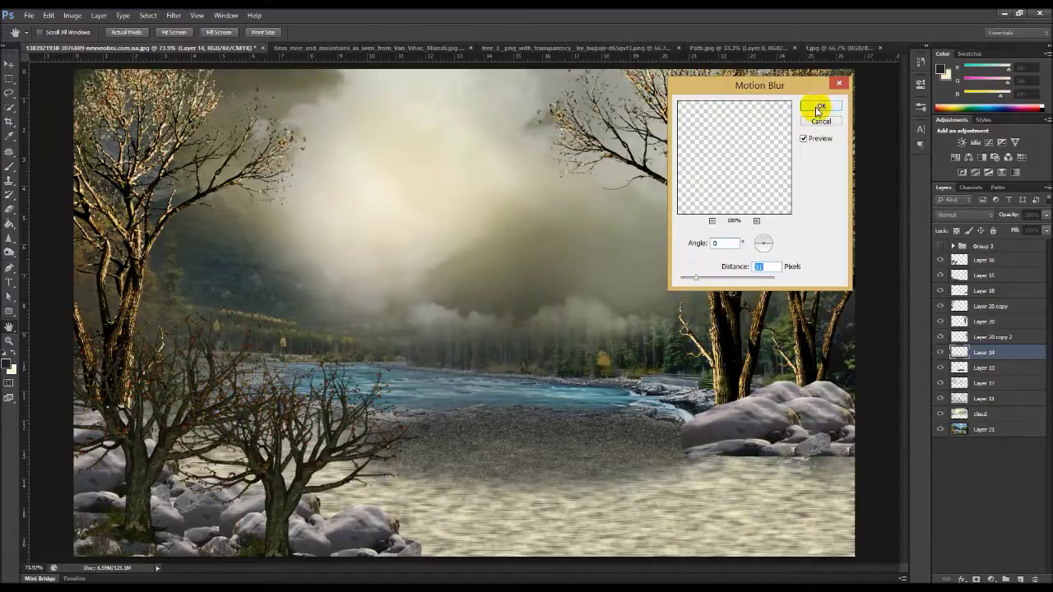
{"action": "left_click", "coordinate": [695, 280]}
{"action": "left_click_drag", "start_coordinate": [686, 284], "coordinate": [686, 284]}
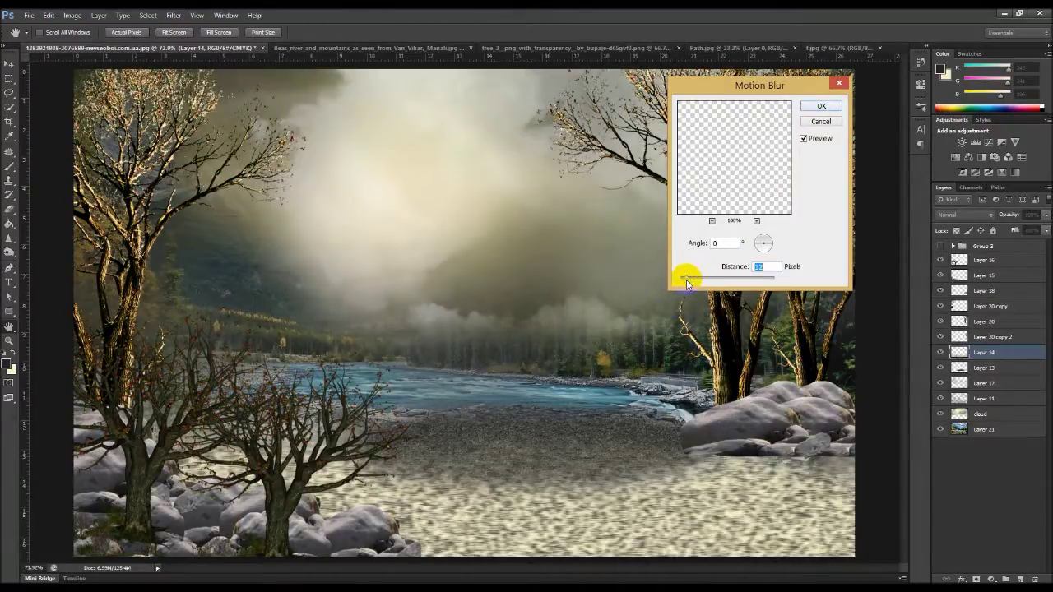
{"action": "left_click_drag", "start_coordinate": [695, 283], "coordinate": [696, 277]}
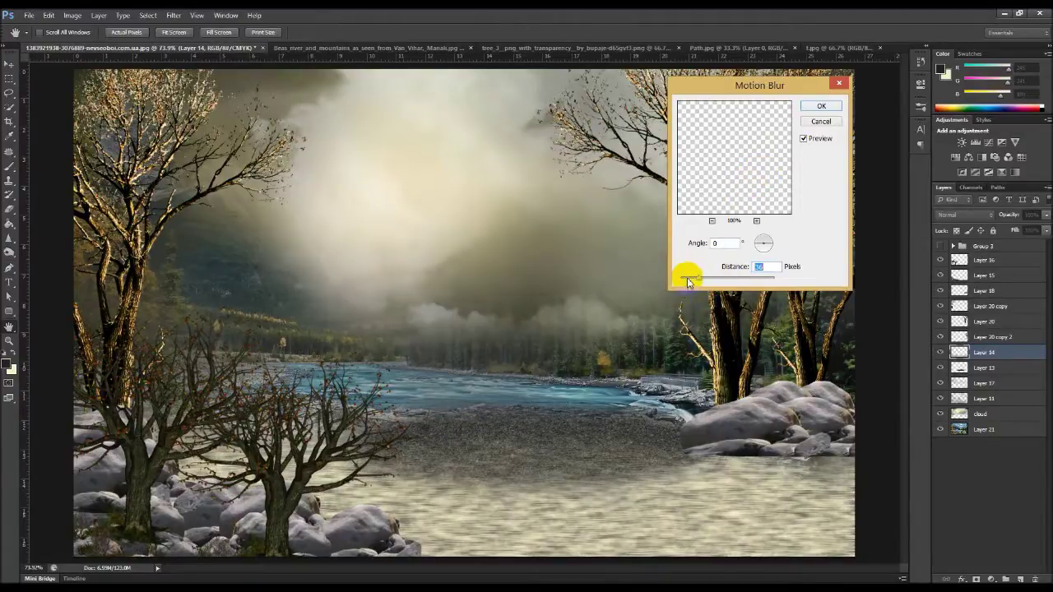
{"action": "left_click_drag", "start_coordinate": [686, 281], "coordinate": [684, 278]}
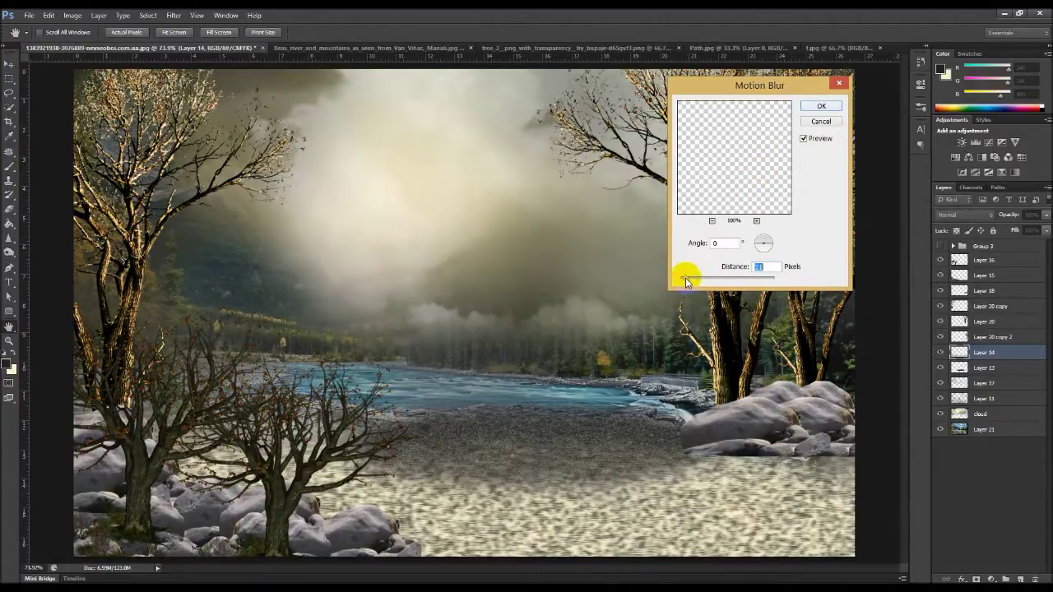
{"action": "left_click", "coordinate": [820, 107]}
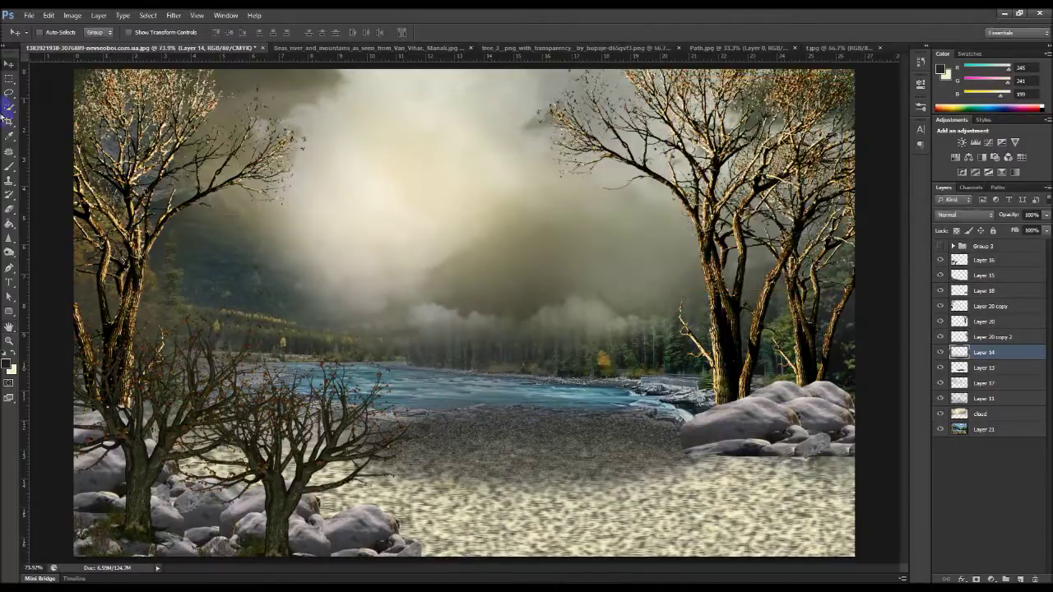
Step: Erase the sand below the right-hand rocks at lower eraser opacity to reveal grey reflection
{"action": "left_click", "coordinate": [10, 209]}
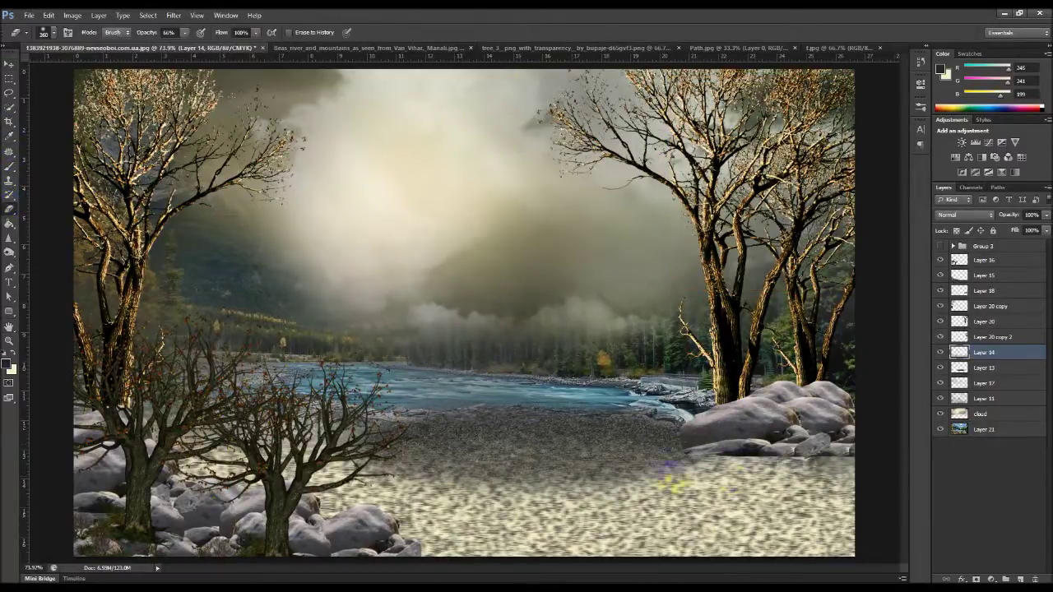
{"action": "left_click_drag", "start_coordinate": [728, 477], "coordinate": [682, 494]}
{"action": "left_click_drag", "start_coordinate": [788, 450], "coordinate": [741, 442]}
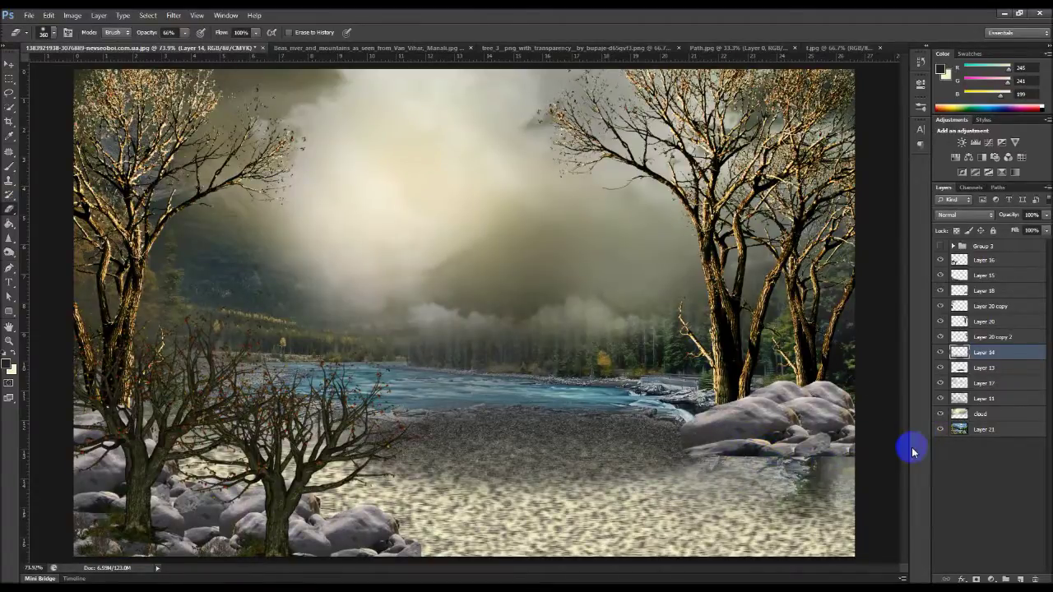
{"action": "key", "text": "ctrl+alt+z"}
{"action": "key", "text": "ctrl+alt+z"}
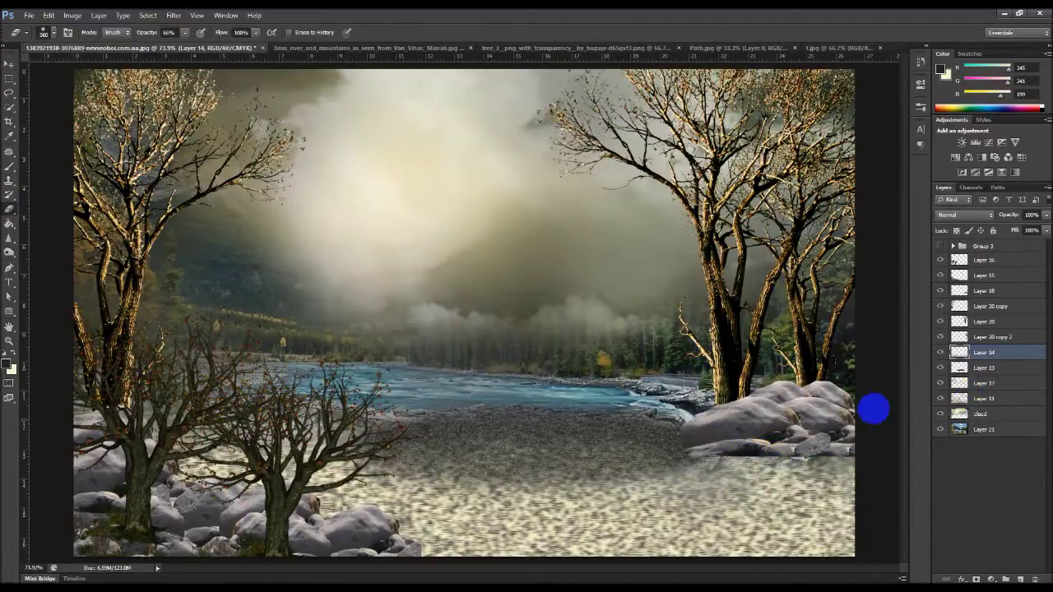
{"action": "left_click", "coordinate": [185, 33]}
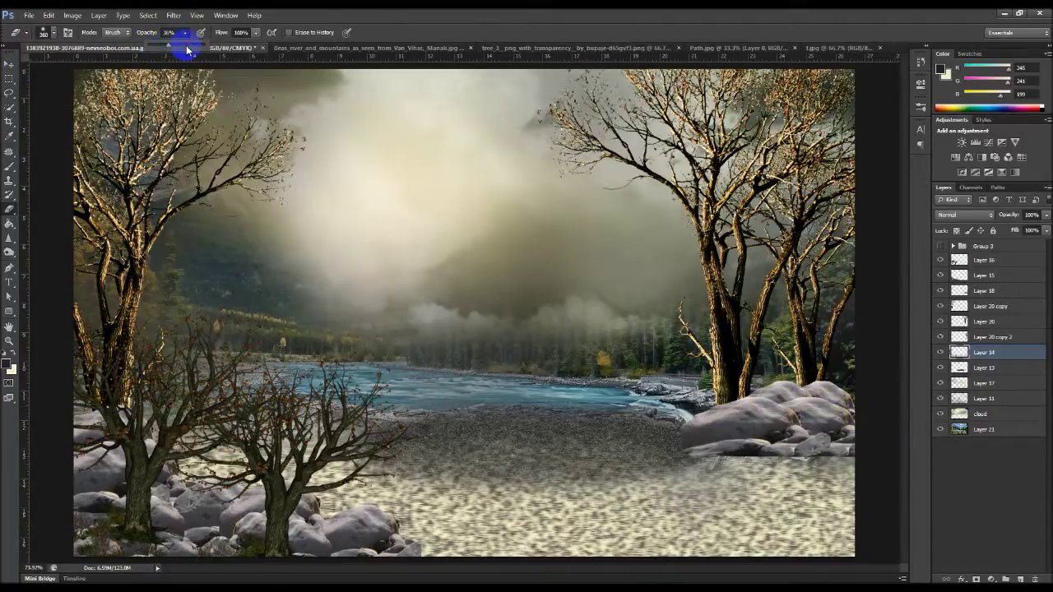
{"action": "left_click_drag", "start_coordinate": [744, 445], "coordinate": [839, 506]}
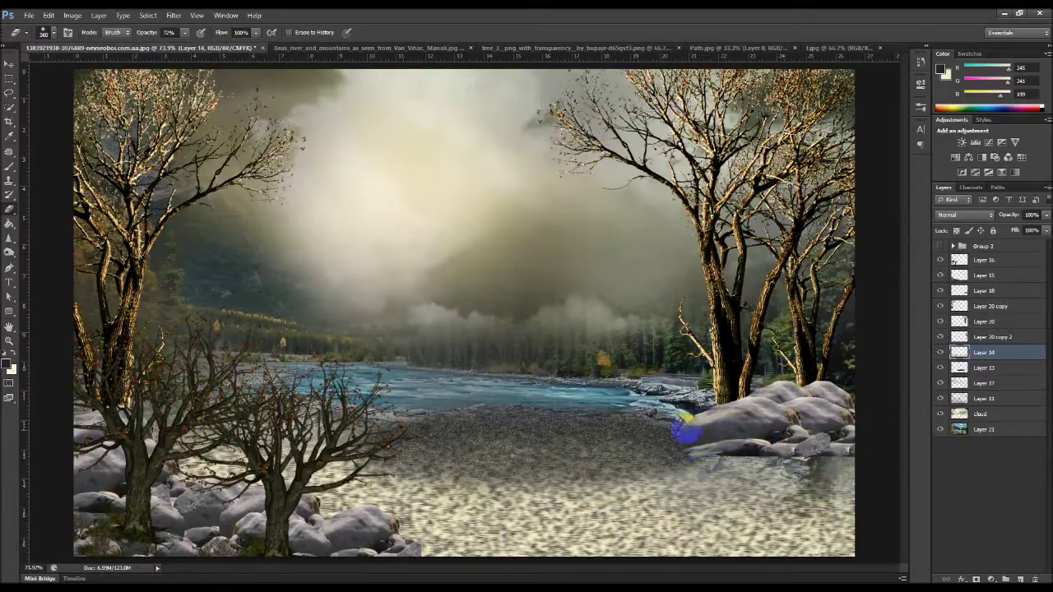
Step: Try restacking Layer 18 lower in the Layers panel, then undo the reorder
{"action": "left_click", "coordinate": [985, 356]}
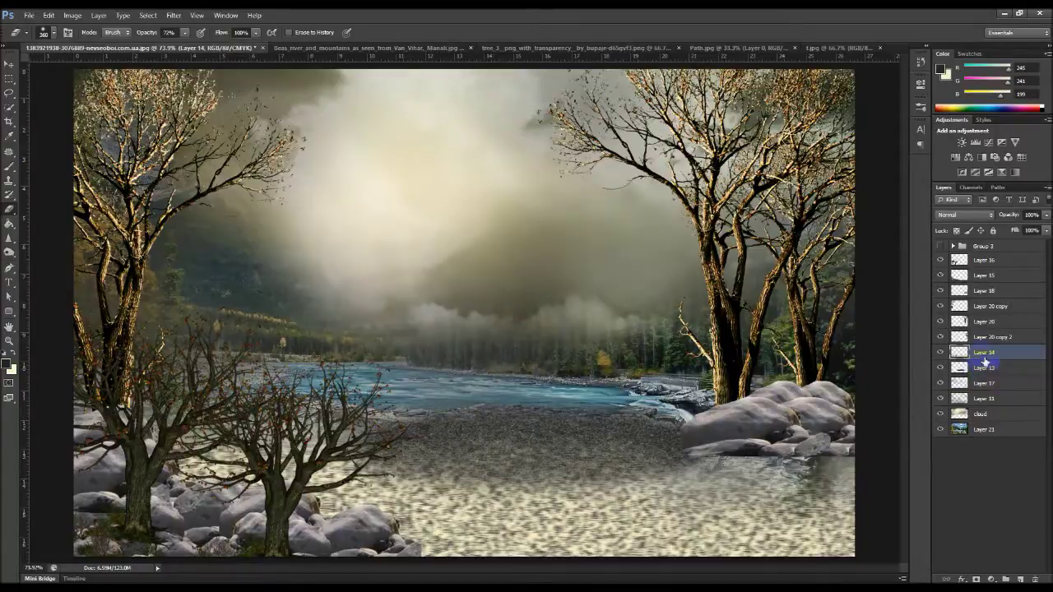
{"action": "left_click", "coordinate": [11, 65]}
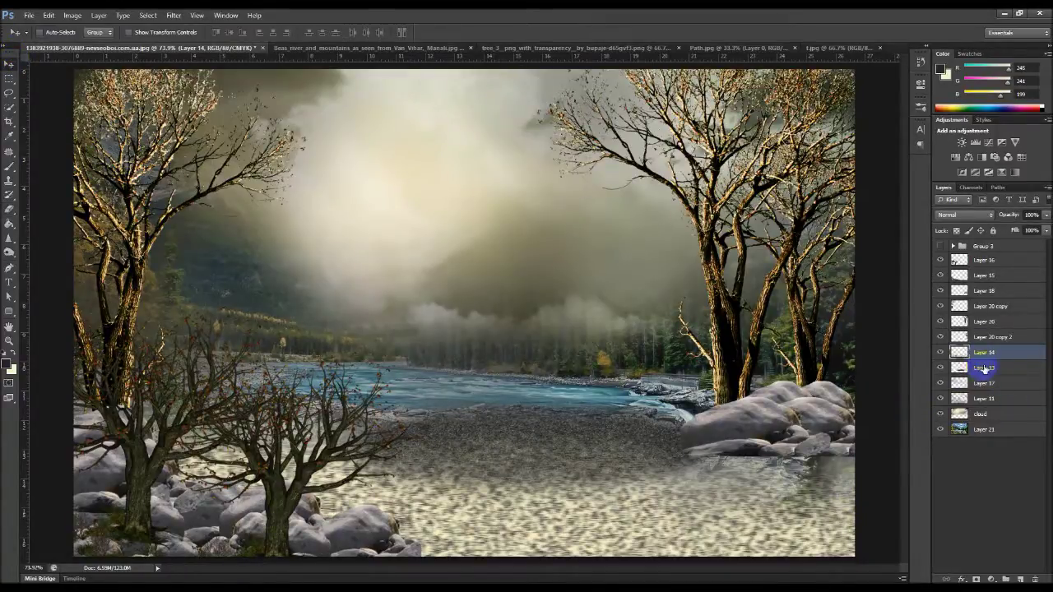
{"action": "left_click", "coordinate": [985, 293]}
{"action": "mouse_move", "coordinate": [986, 292]}
{"action": "left_mouse_down"}
{"action": "mouse_move", "coordinate": [983, 345]}
{"action": "mouse_move", "coordinate": [985, 296]}
{"action": "left_mouse_up"}
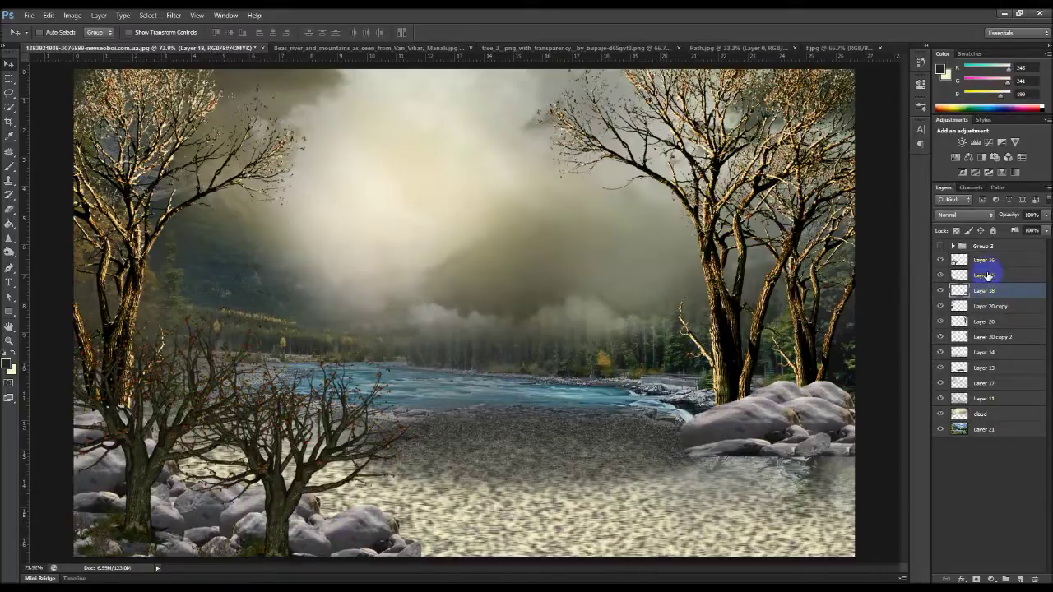
{"action": "left_click", "coordinate": [987, 276]}
{"action": "left_click_drag", "start_coordinate": [986, 276], "coordinate": [991, 383]}
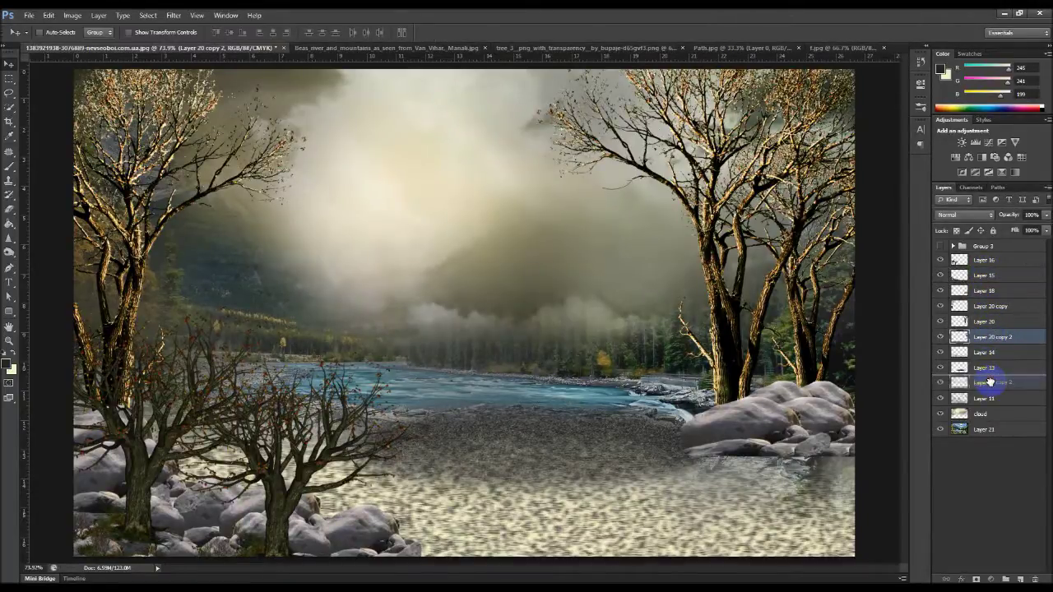
{"action": "left_click_drag", "start_coordinate": [990, 382], "coordinate": [991, 341]}
{"action": "left_click", "coordinate": [940, 336]}
{"action": "left_click", "coordinate": [940, 336]}
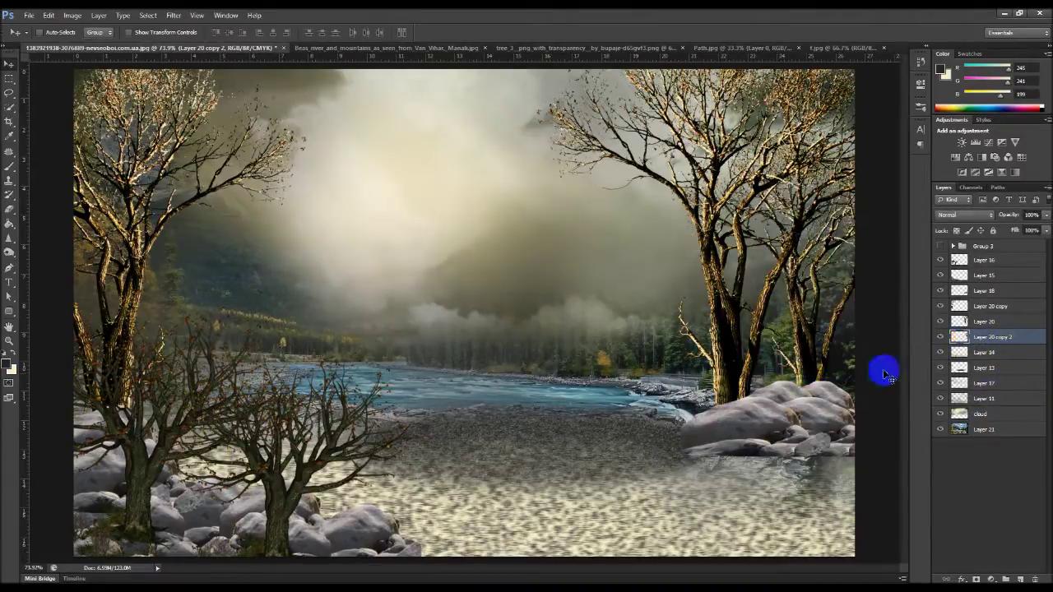
{"action": "left_click", "coordinate": [796, 420], "text": "ctrl"}
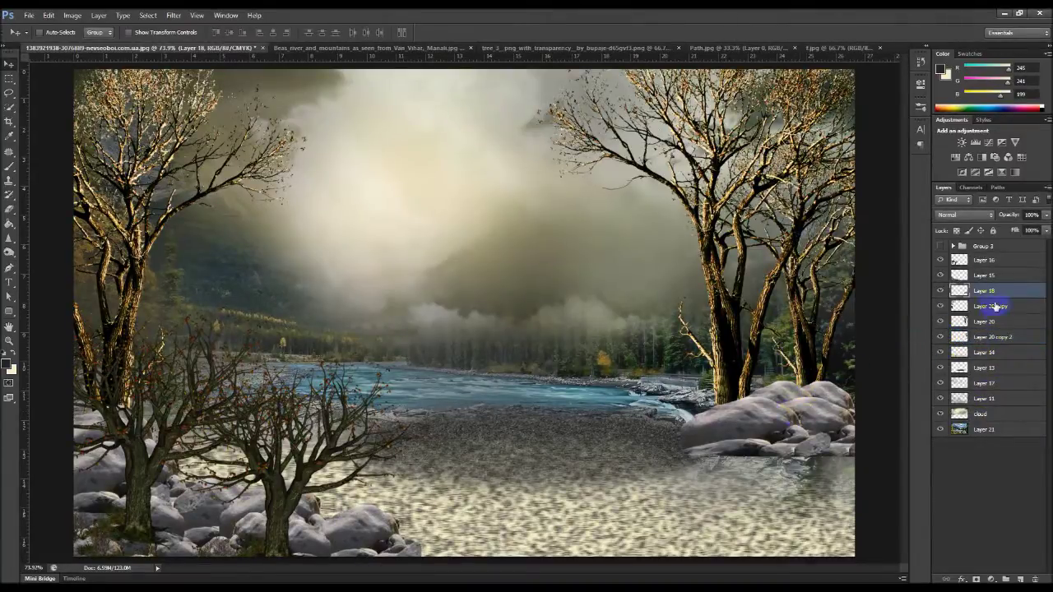
{"action": "left_click_drag", "start_coordinate": [993, 298], "coordinate": [992, 351]}
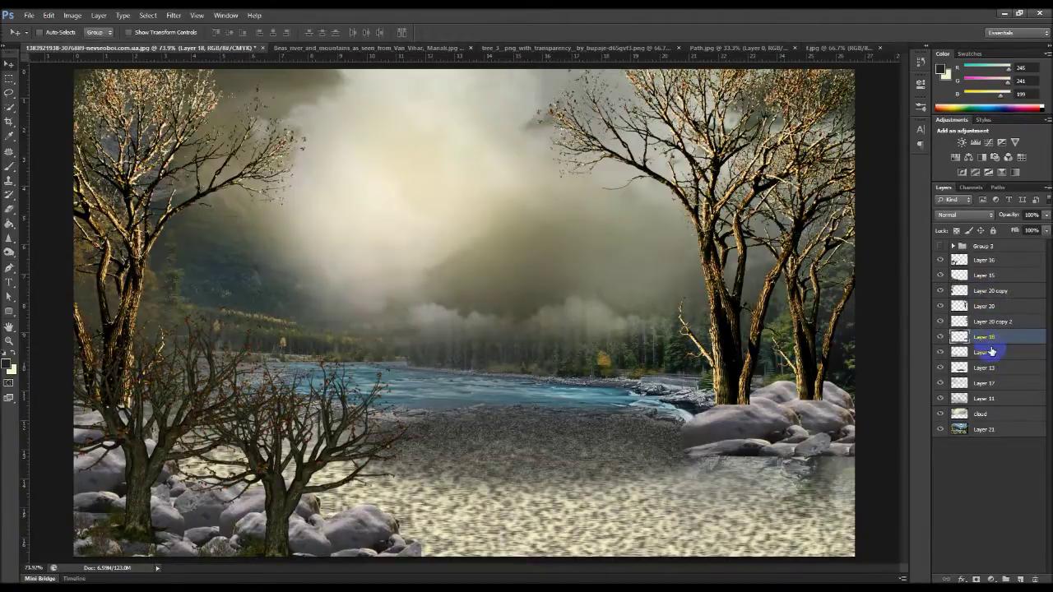
{"action": "key", "text": "ctrl+z"}
Step: Toggle the rocks and sand layers' visibility to compare their contribution
{"action": "left_click", "coordinate": [951, 297]}
{"action": "left_click", "coordinate": [942, 291]}
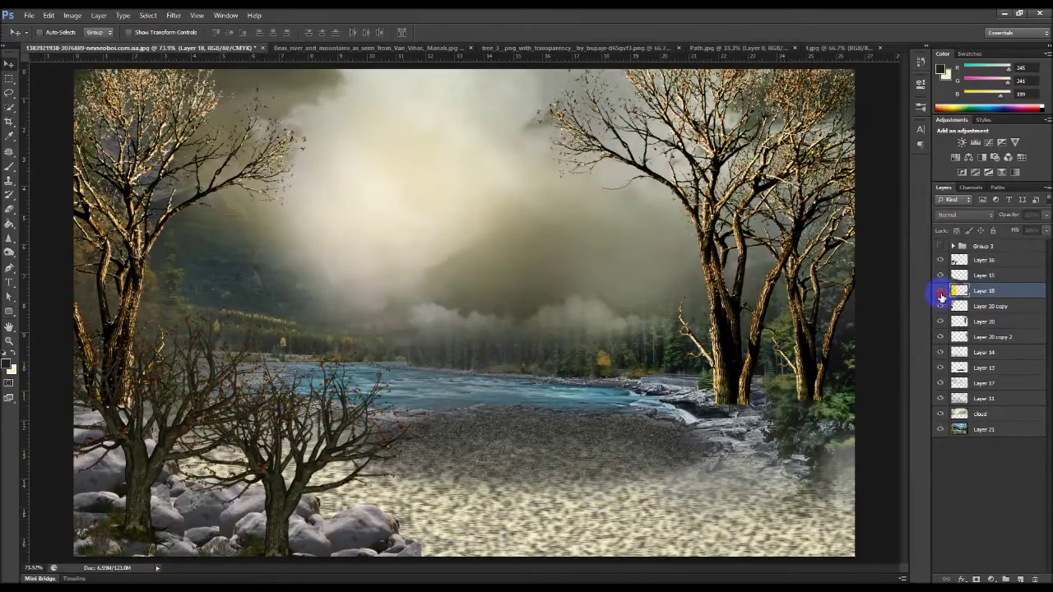
{"action": "left_click", "coordinate": [941, 292]}
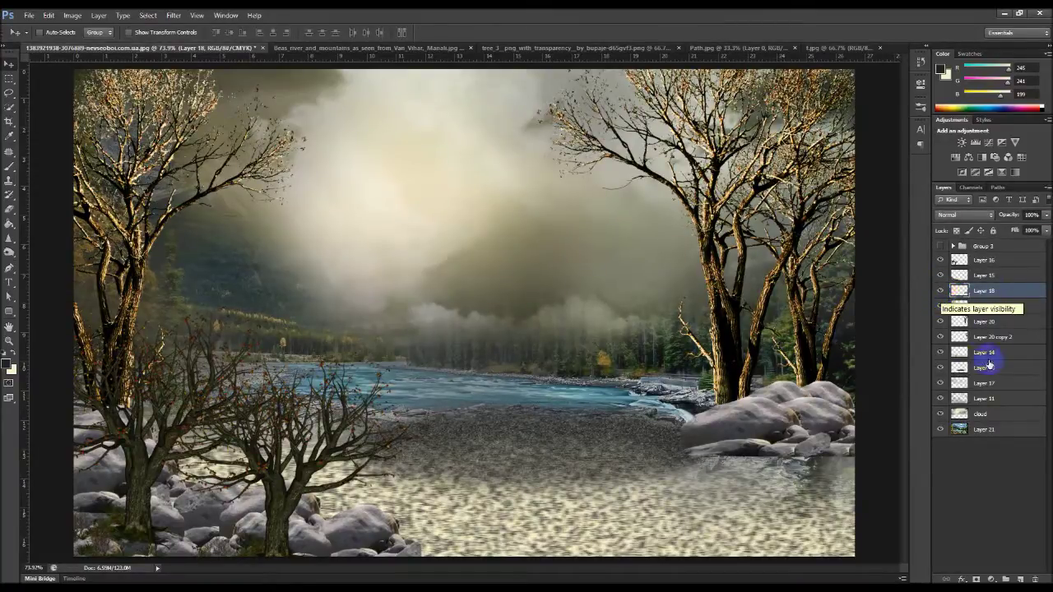
{"action": "left_click", "coordinate": [935, 356]}
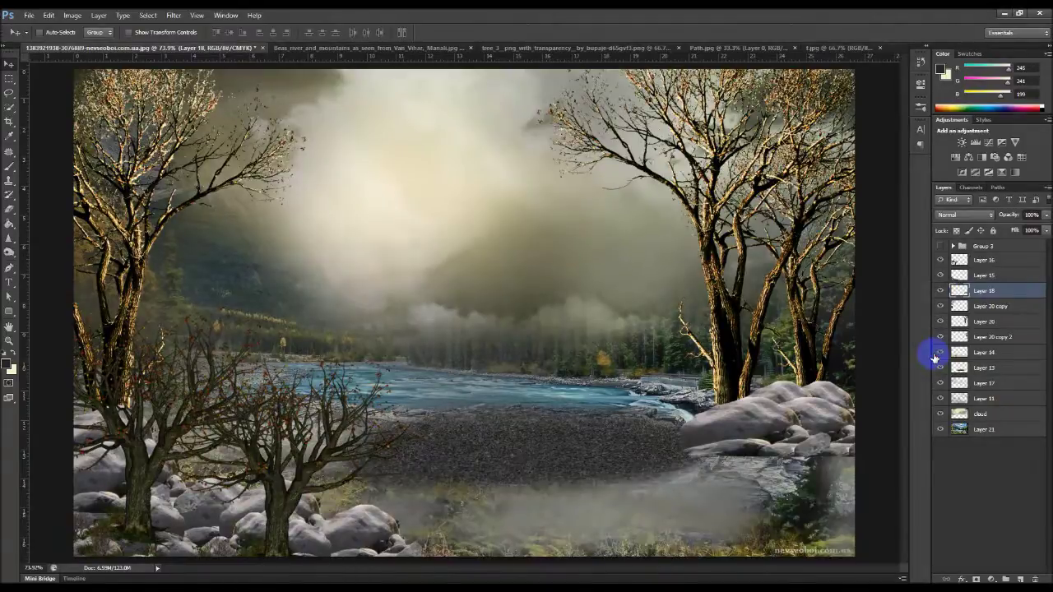
{"action": "left_click", "coordinate": [935, 356]}
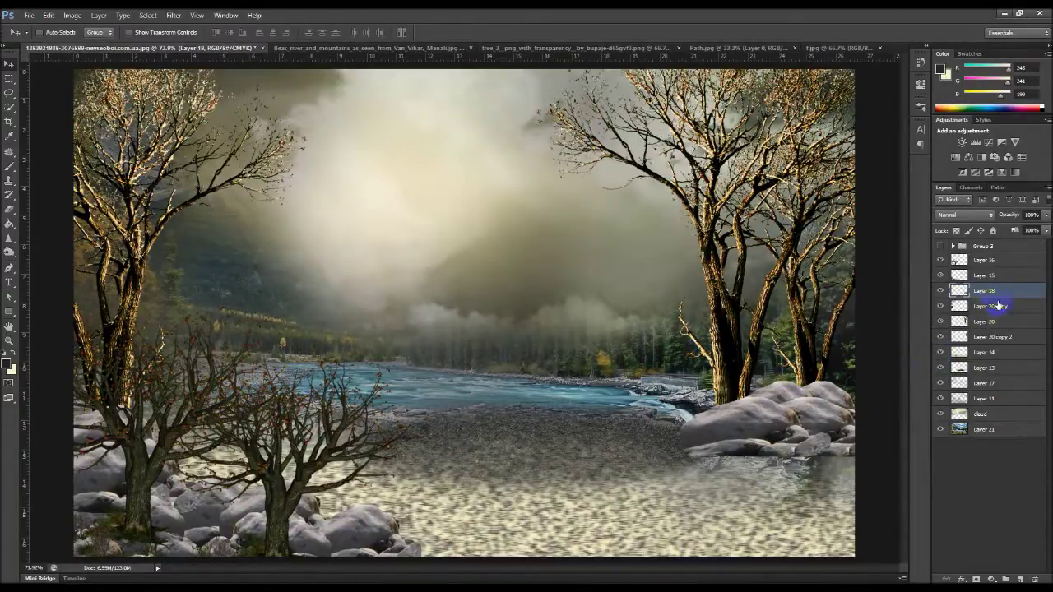
{"action": "mouse_move", "coordinate": [993, 291]}
{"action": "left_mouse_down"}
{"action": "mouse_move", "coordinate": [998, 354]}
{"action": "mouse_move", "coordinate": [971, 298]}
{"action": "left_mouse_up"}
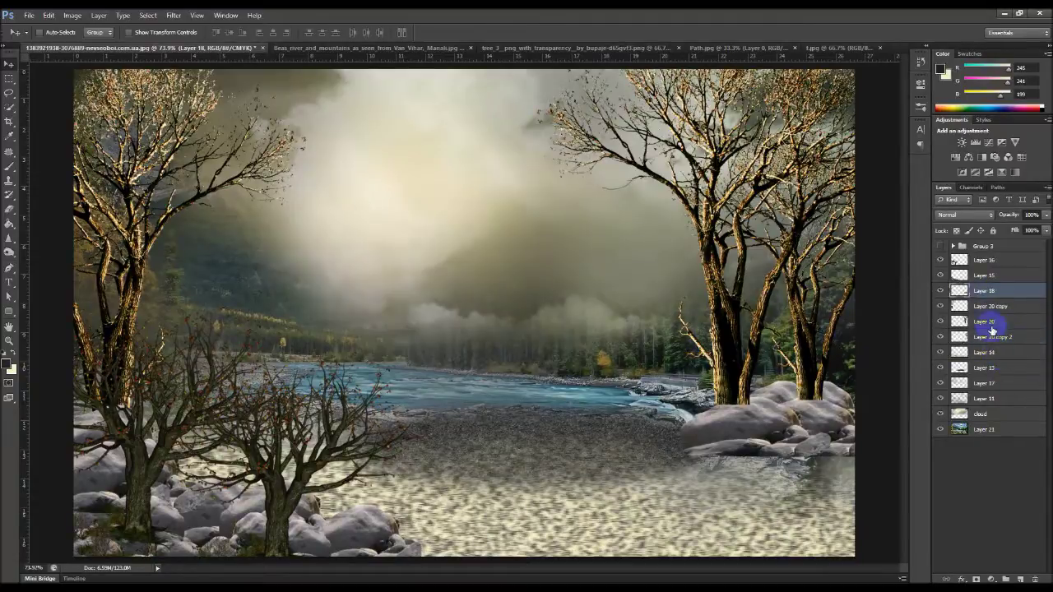
{"action": "left_click", "coordinate": [941, 291]}
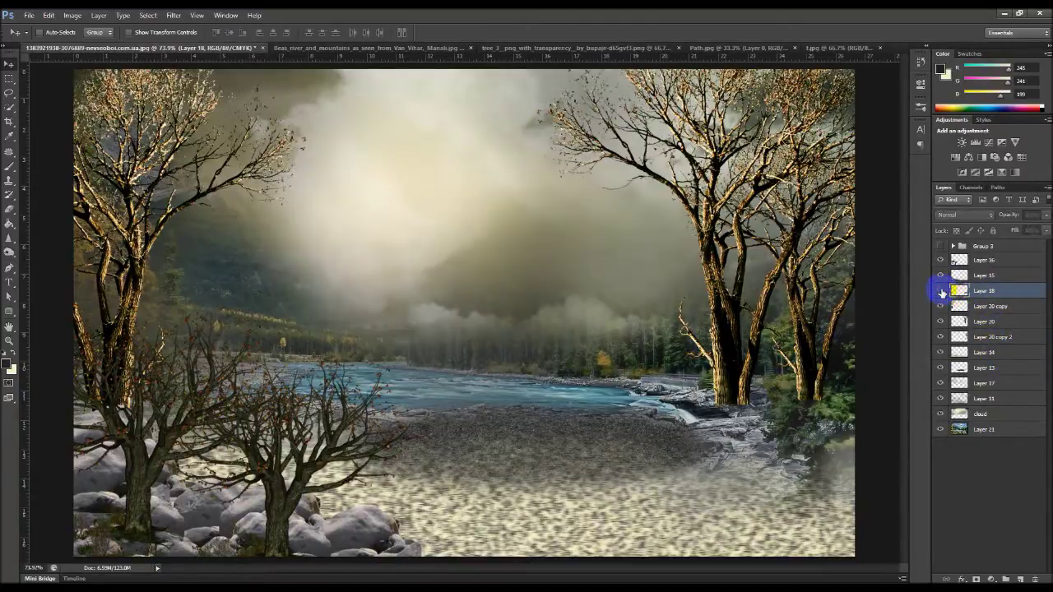
{"action": "left_click", "coordinate": [941, 291]}
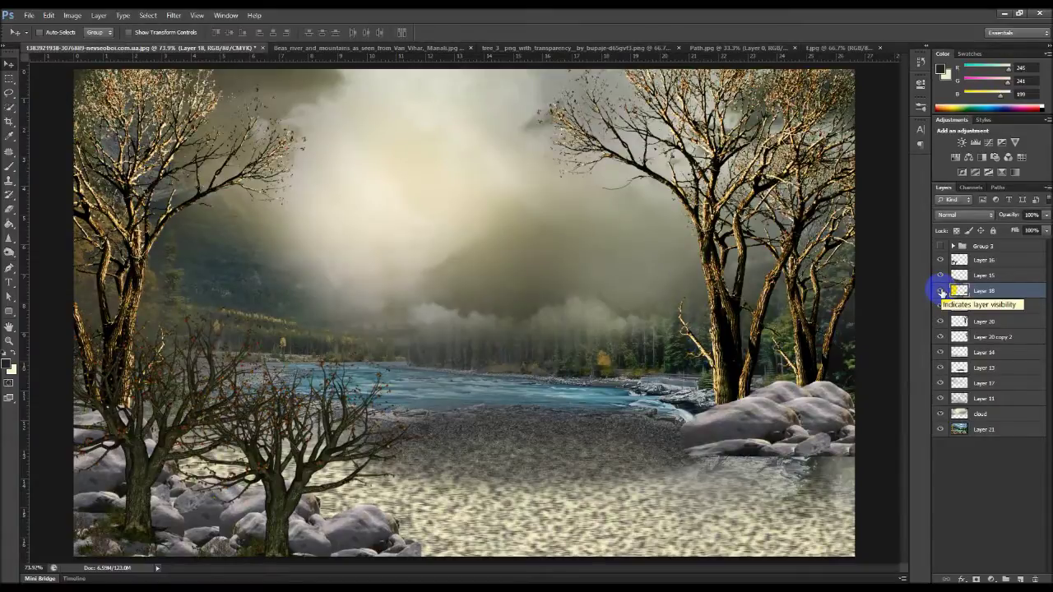
Step: Select the rocks layer on the canvas and nudge the right rock group down and right
{"action": "left_click", "coordinate": [983, 355]}
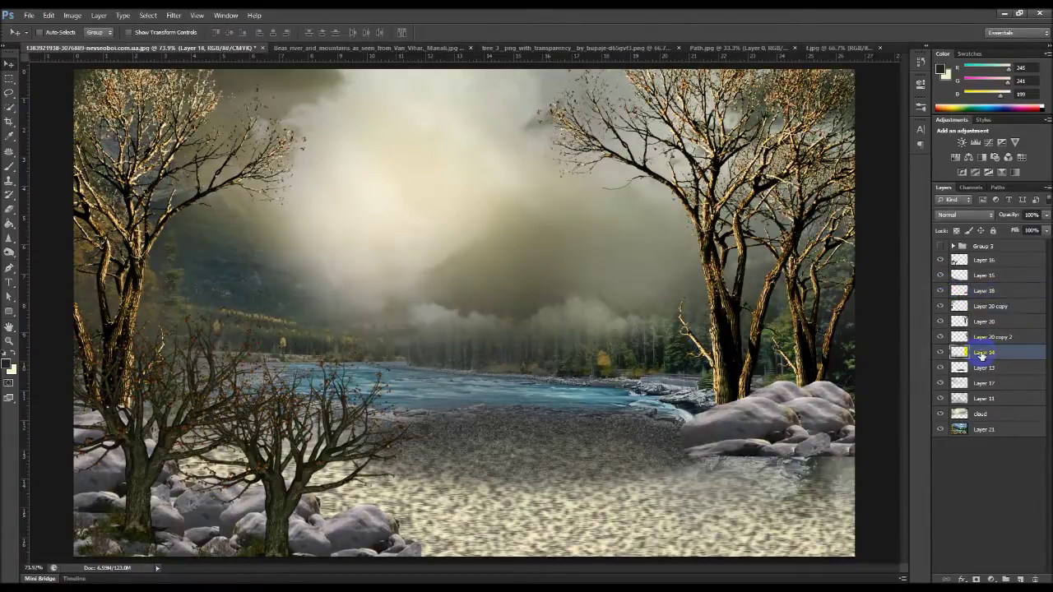
{"action": "left_click", "coordinate": [948, 344]}
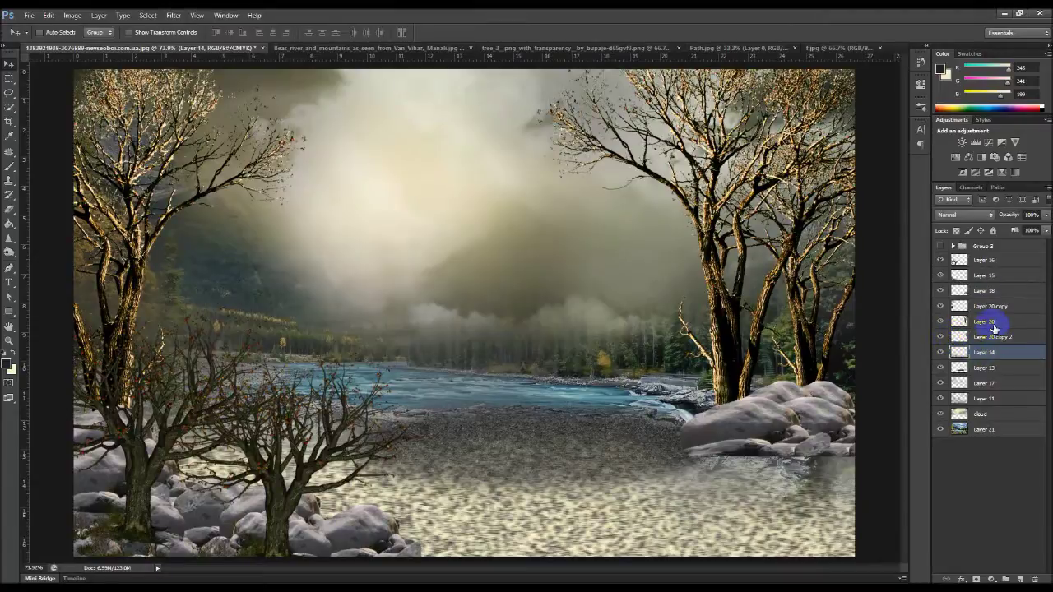
{"action": "left_click", "coordinate": [845, 385]}
{"action": "left_click", "coordinate": [847, 389]}
{"action": "left_click", "coordinate": [804, 421]}
{"action": "left_click", "coordinate": [781, 405], "text": "ctrl"}
{"action": "left_click_drag", "start_coordinate": [780, 403], "coordinate": [791, 420]}
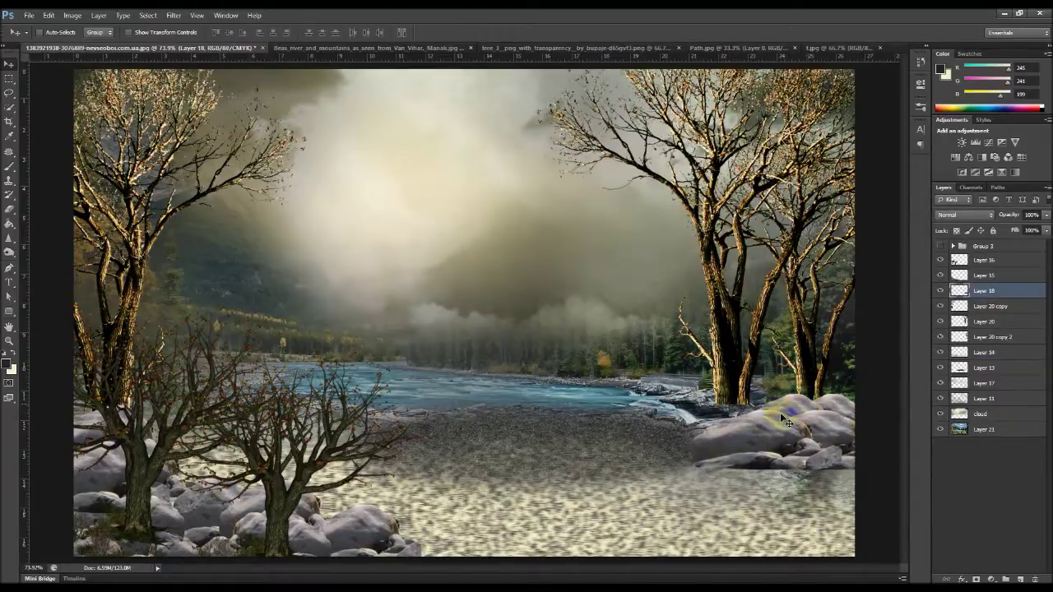
Step: Scale the Layer 18 boulders to about 123% and shift them slightly right
{"action": "key", "text": "ctrl+t"}
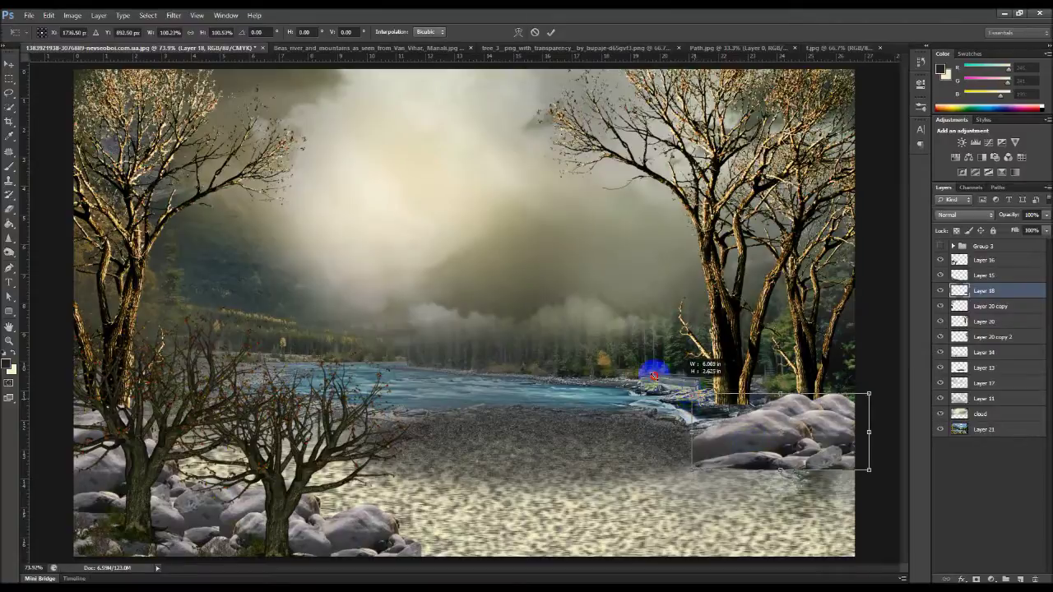
{"action": "left_click_drag", "start_coordinate": [693, 394], "coordinate": [650, 376]}
{"action": "left_click_drag", "start_coordinate": [746, 418], "coordinate": [759, 416]}
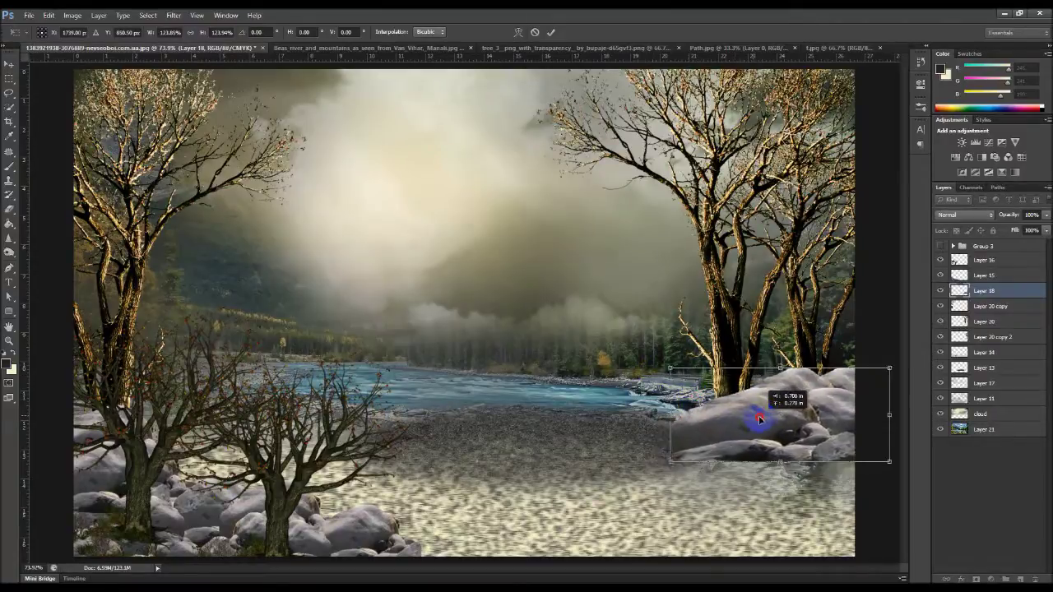
{"action": "key", "text": "Return"}
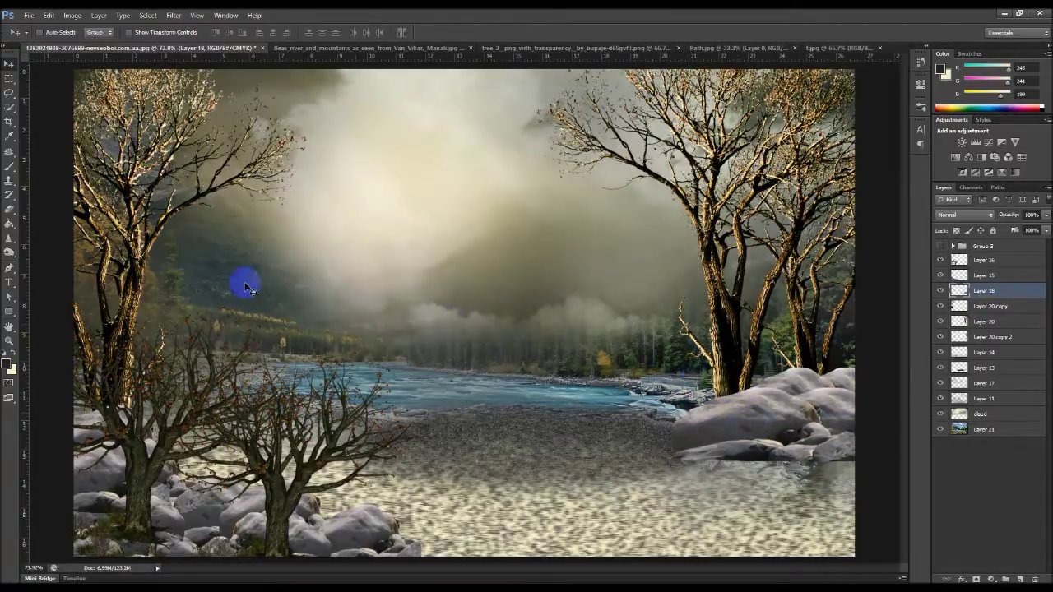
{"action": "left_click", "coordinate": [15, 209]}
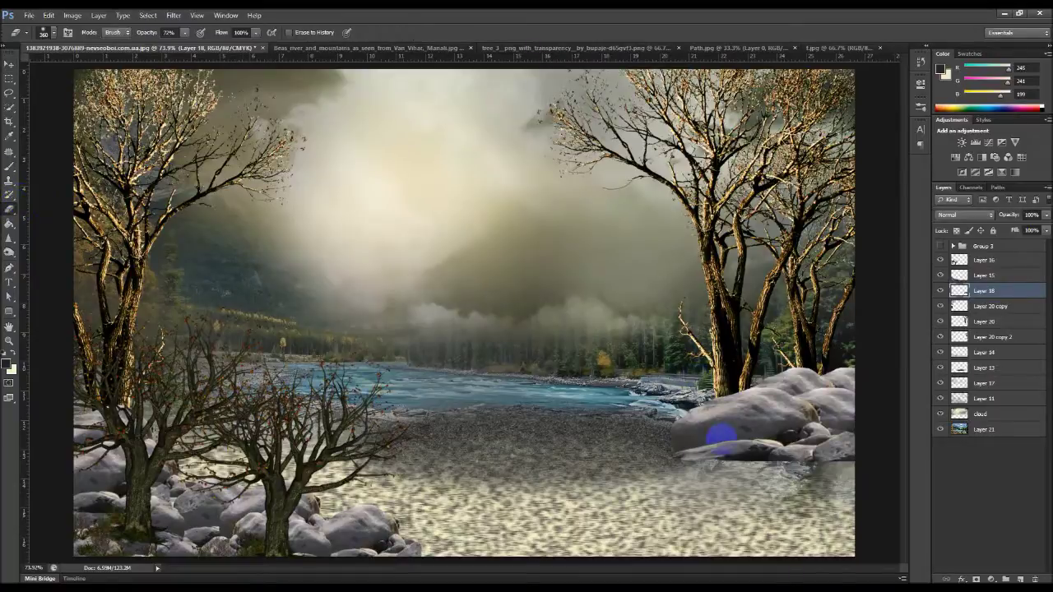
Step: Softly erase the lower edge of the right-hand rocks with the eraser at about 43% opacity
{"action": "left_click", "coordinate": [183, 32]}
{"action": "left_click_drag", "start_coordinate": [170, 49], "coordinate": [161, 50]}
{"action": "left_click", "coordinate": [56, 31]}
{"action": "left_click", "coordinate": [90, 86]}
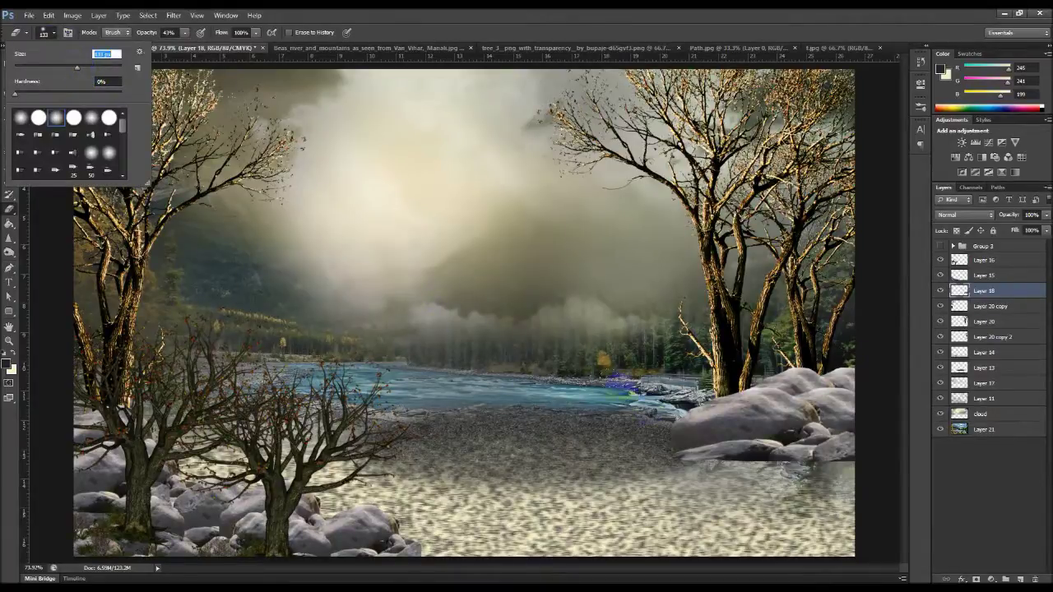
{"action": "left_click", "coordinate": [676, 468]}
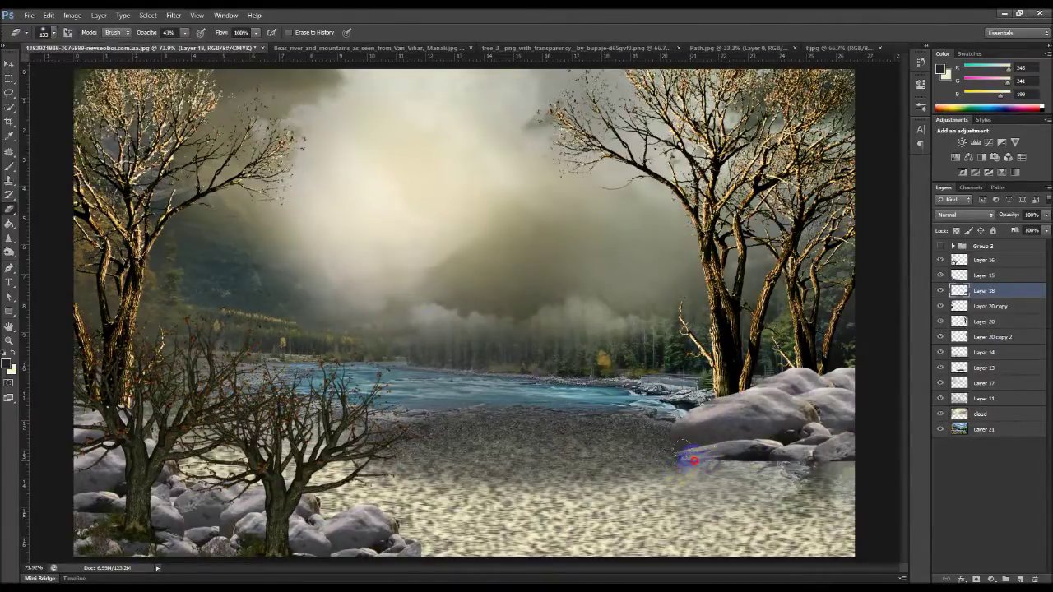
{"action": "left_click_drag", "start_coordinate": [794, 462], "coordinate": [833, 462]}
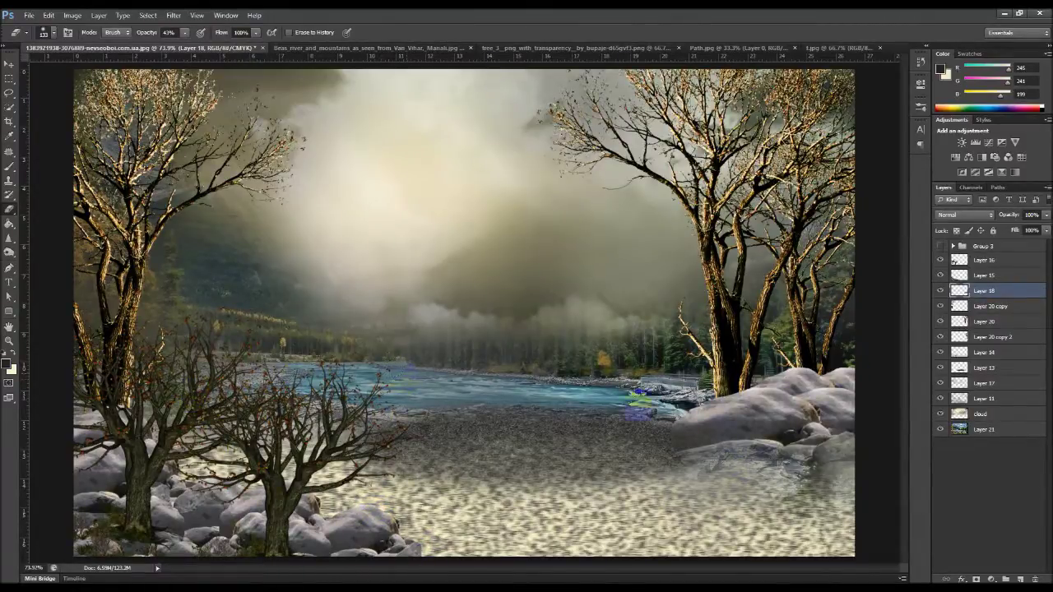
Step: Apply a Filter Gallery Grain texture (intensity 67, contrast 42) to the Layer 14 sand
{"action": "left_click", "coordinate": [988, 354]}
{"action": "left_click", "coordinate": [174, 15]}
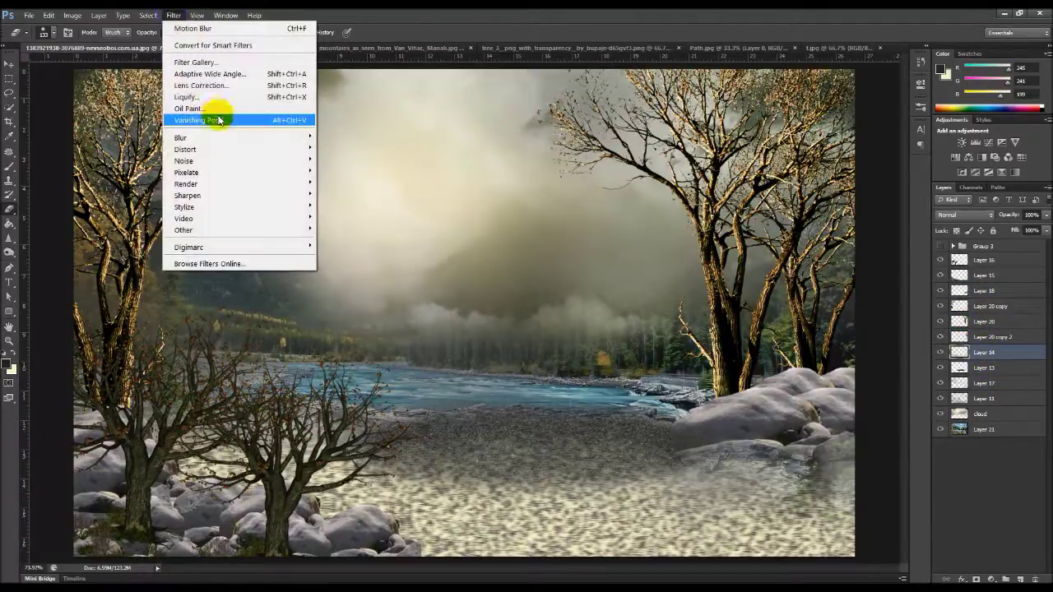
{"action": "left_click", "coordinate": [202, 63]}
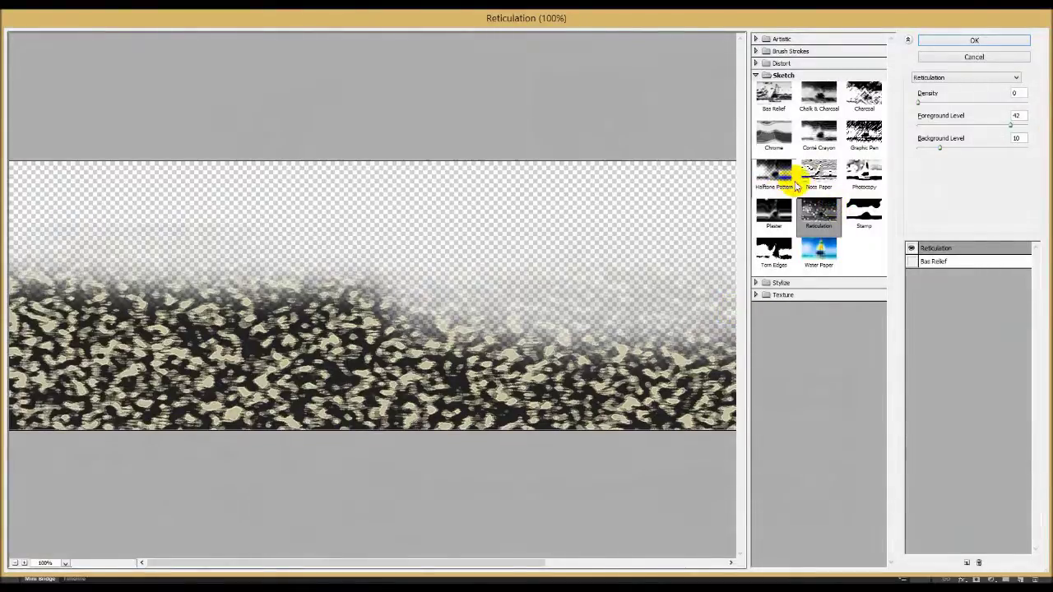
{"action": "left_click", "coordinate": [809, 178]}
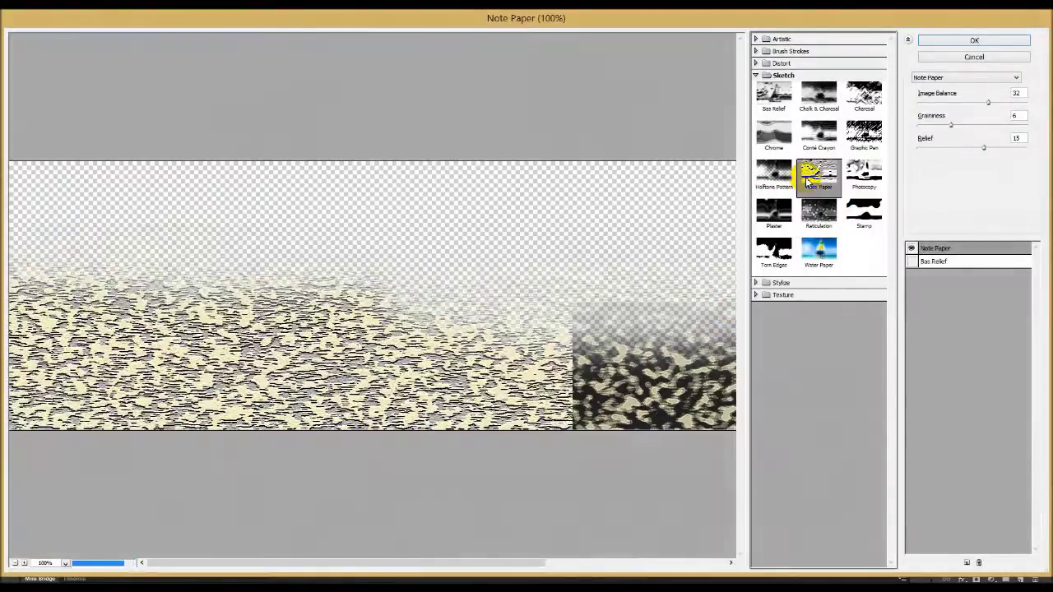
{"action": "left_click", "coordinate": [773, 252]}
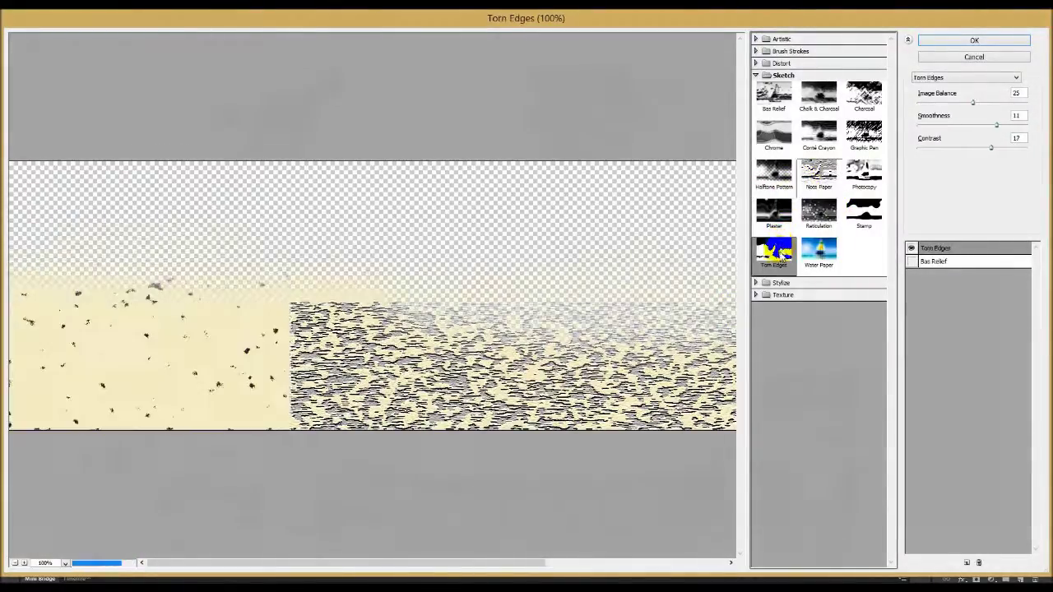
{"action": "left_click", "coordinate": [780, 300]}
{"action": "left_click", "coordinate": [815, 312]}
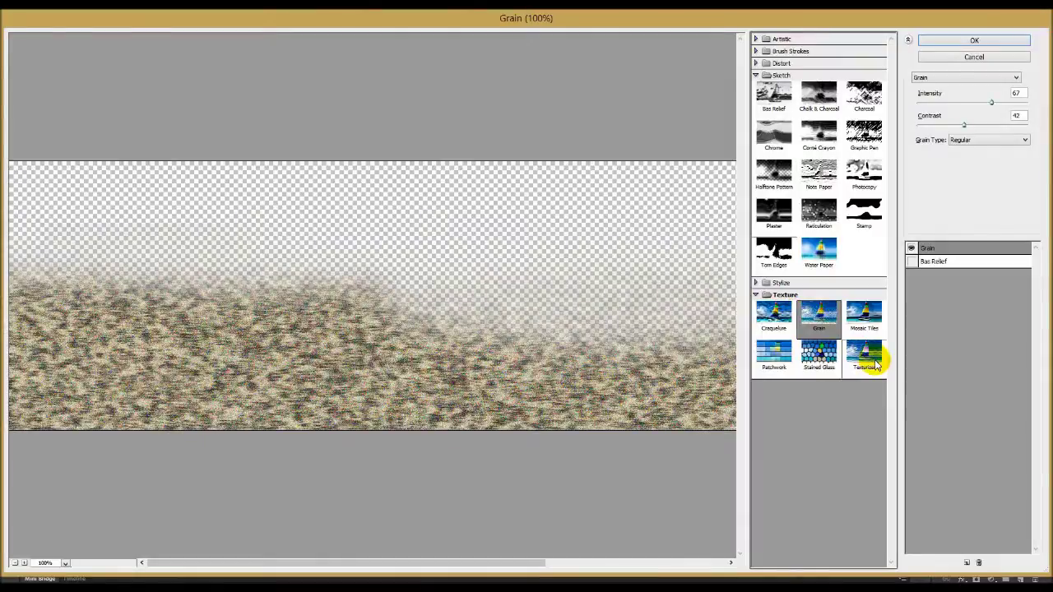
{"action": "left_click", "coordinate": [863, 357]}
{"action": "left_click", "coordinate": [818, 317]}
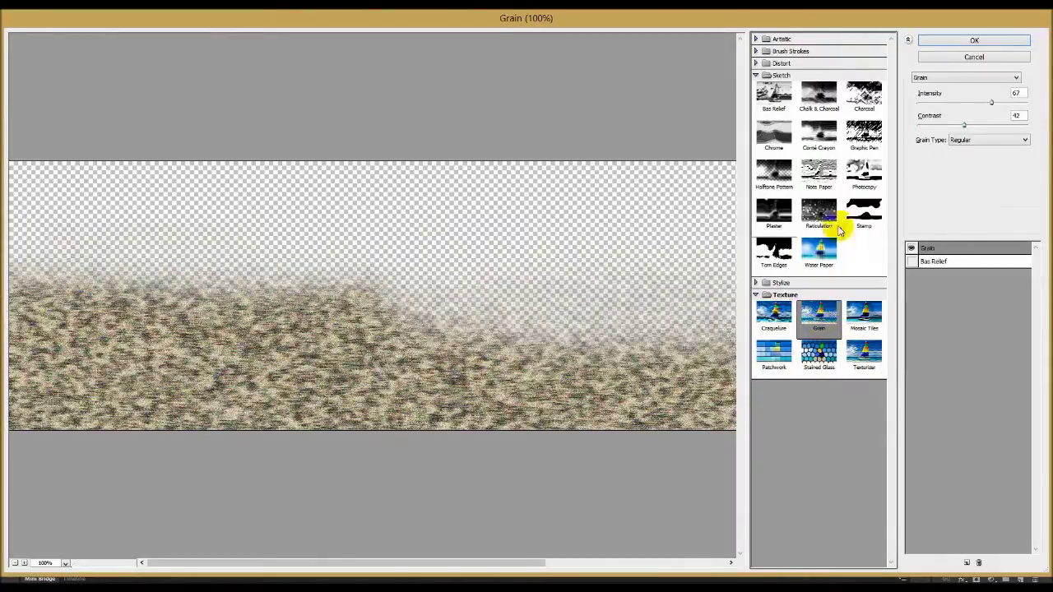
{"action": "left_click", "coordinate": [974, 41]}
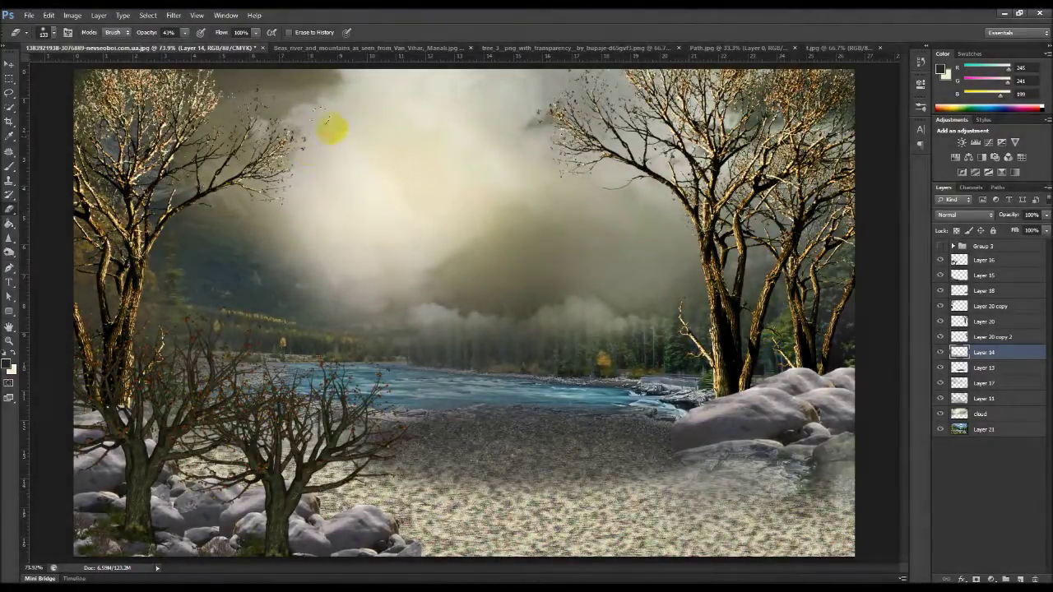
Step: Close Path.jpg and the tree PNG without saving
{"action": "left_click", "coordinate": [739, 48]}
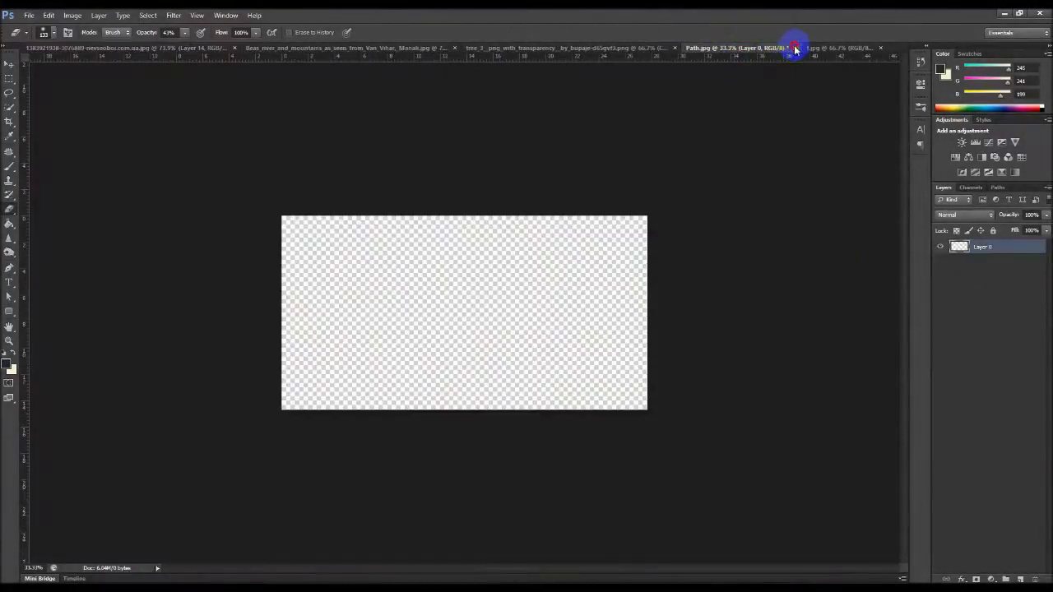
{"action": "left_click", "coordinate": [793, 49]}
{"action": "left_click", "coordinate": [531, 229]}
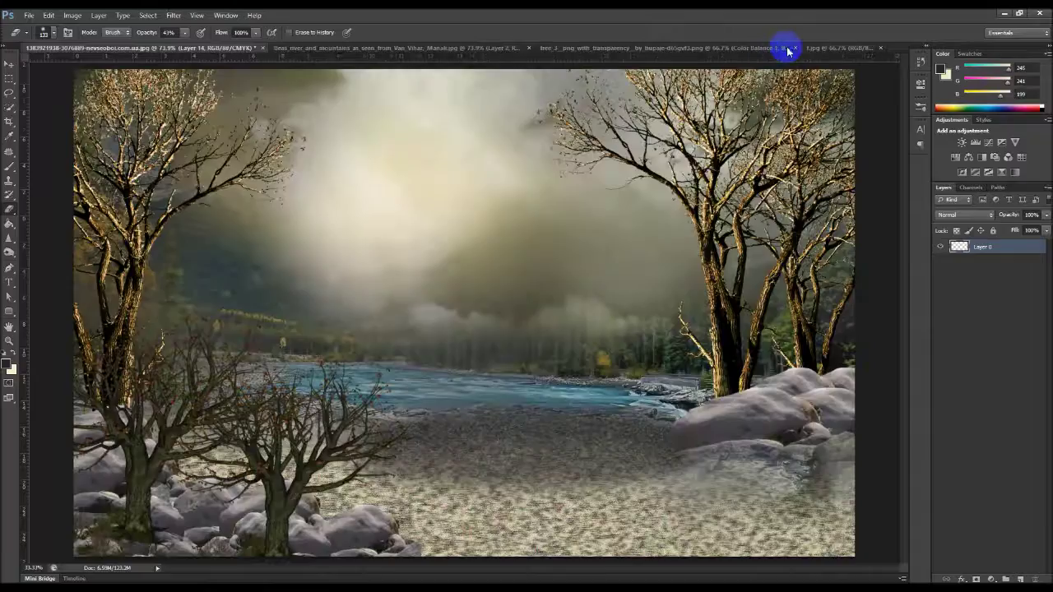
{"action": "left_click", "coordinate": [792, 48]}
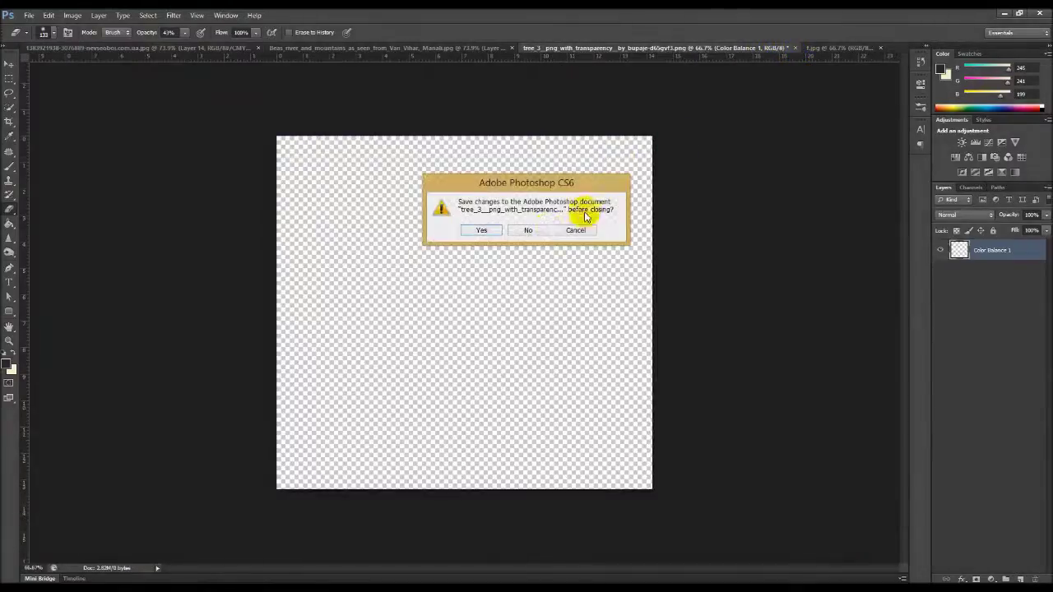
{"action": "left_click", "coordinate": [529, 230]}
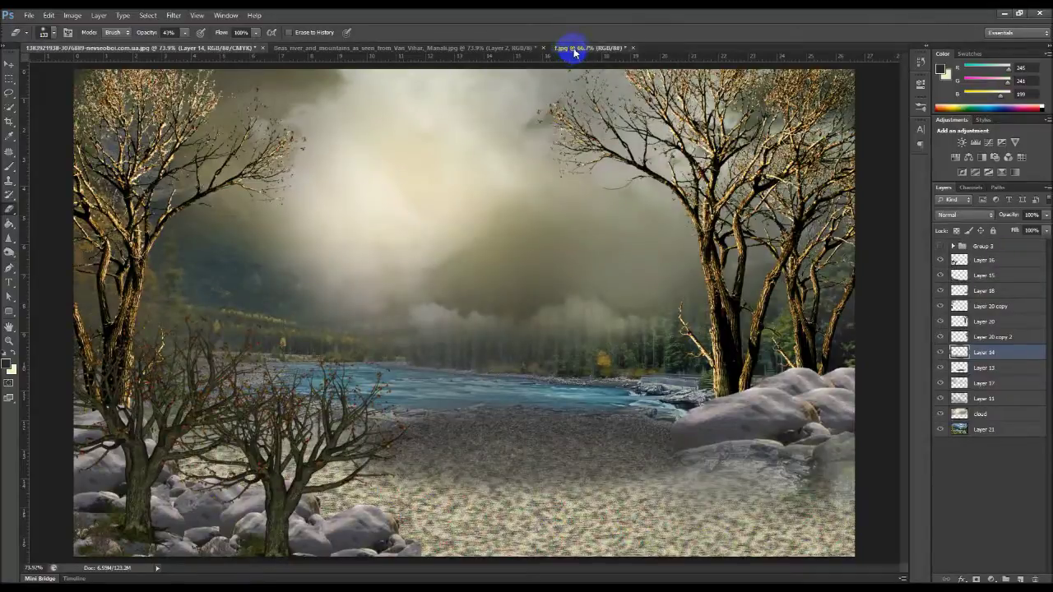
Step: Close f.jpg without saving and return to the river composite
{"action": "left_click", "coordinate": [574, 49]}
{"action": "left_click", "coordinate": [633, 47]}
{"action": "left_click", "coordinate": [512, 230]}
{"action": "left_click", "coordinate": [531, 48]}
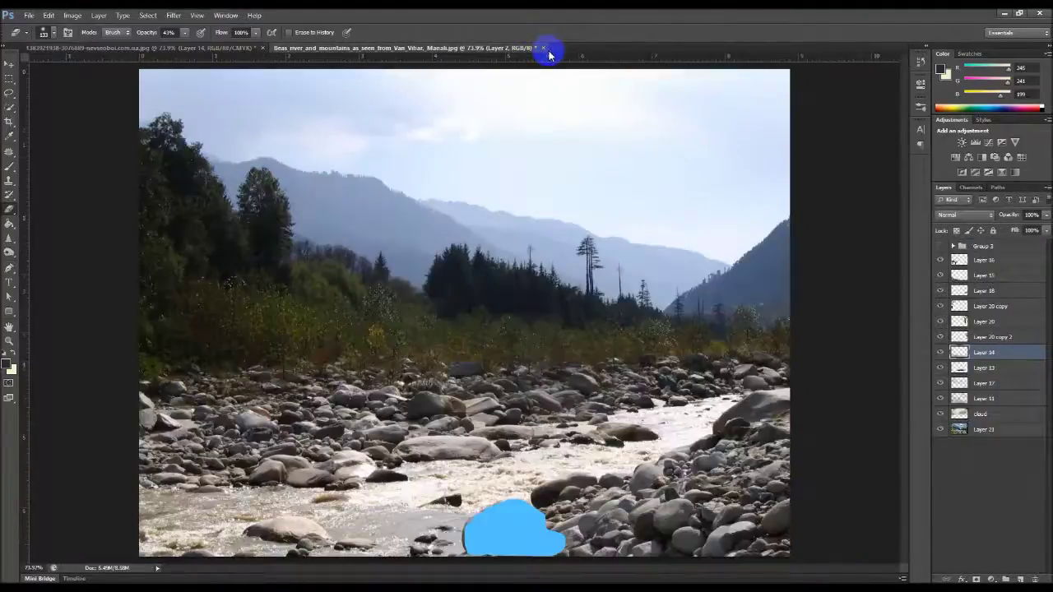
{"action": "left_click", "coordinate": [212, 49]}
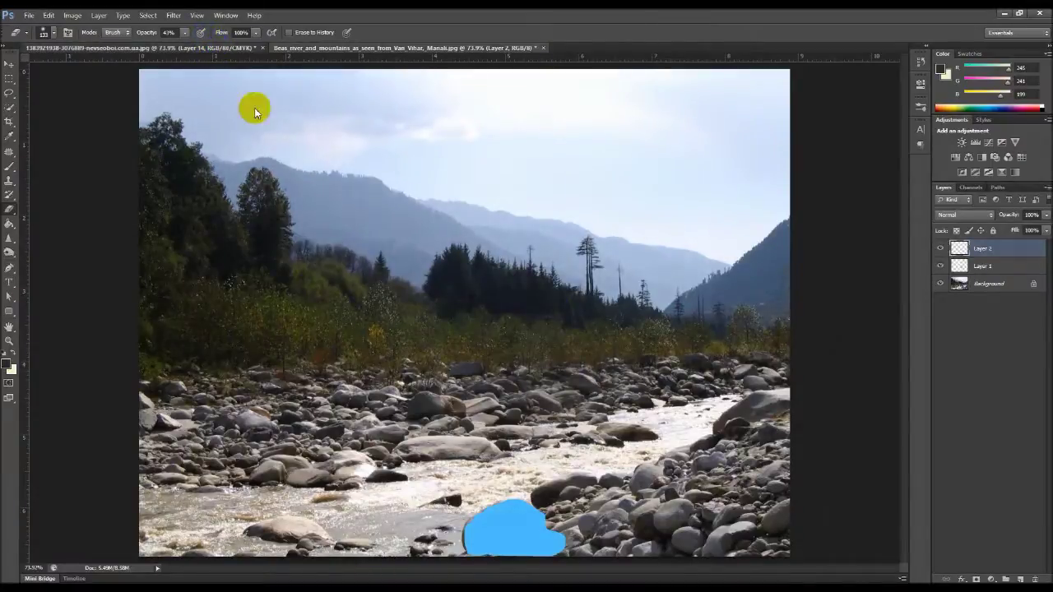
Step: Reopen f.jpg from the Downloads folder as its own document
{"action": "left_click", "coordinate": [480, 47]}
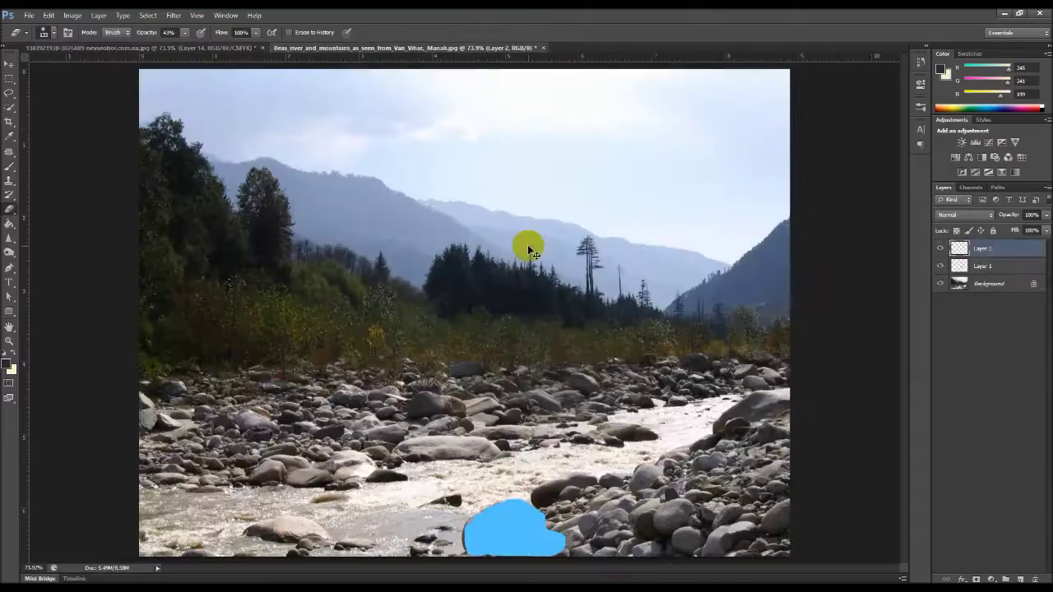
{"action": "key", "text": "ctrl+o"}
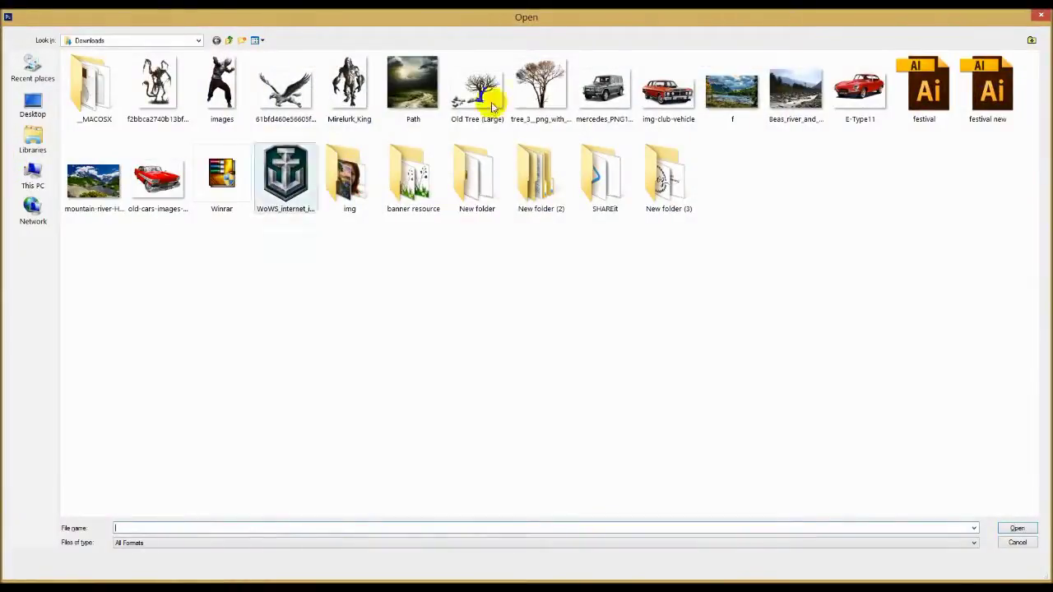
{"action": "left_click", "coordinate": [738, 115]}
{"action": "double_click", "coordinate": [737, 115]}
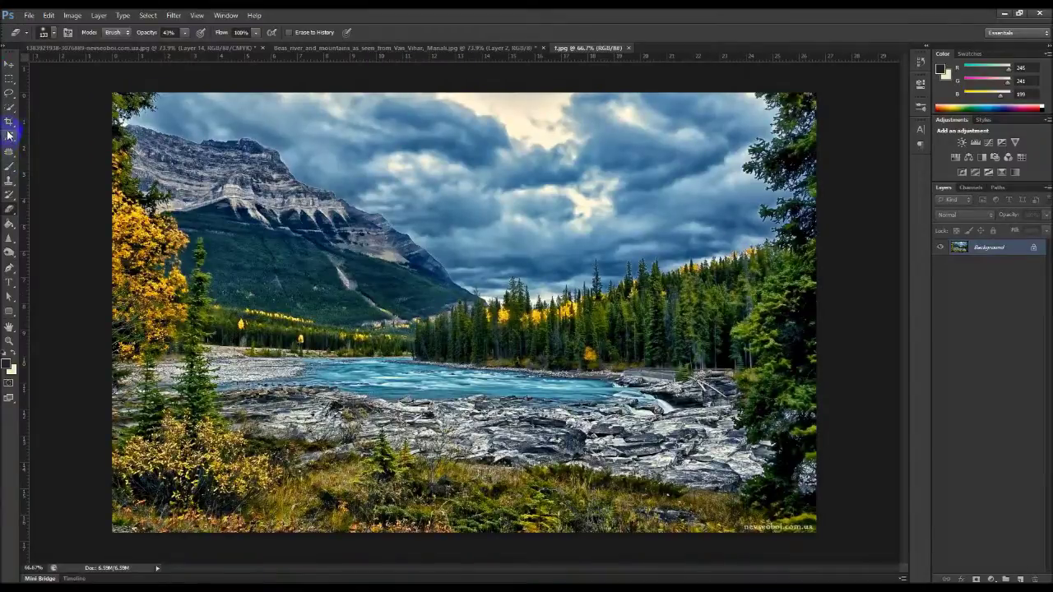
{"action": "left_click", "coordinate": [20, 106]}
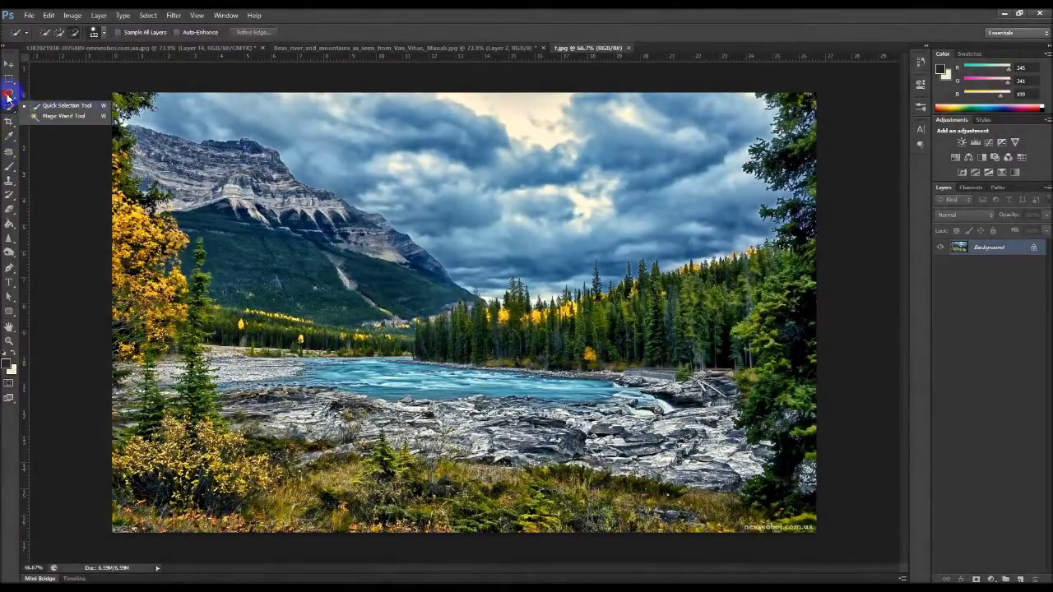
Step: Unlock the Background as Layer 0 and trace a Pen path around the grassy foreground
{"action": "left_click", "coordinate": [9, 93]}
{"action": "left_click", "coordinate": [51, 101]}
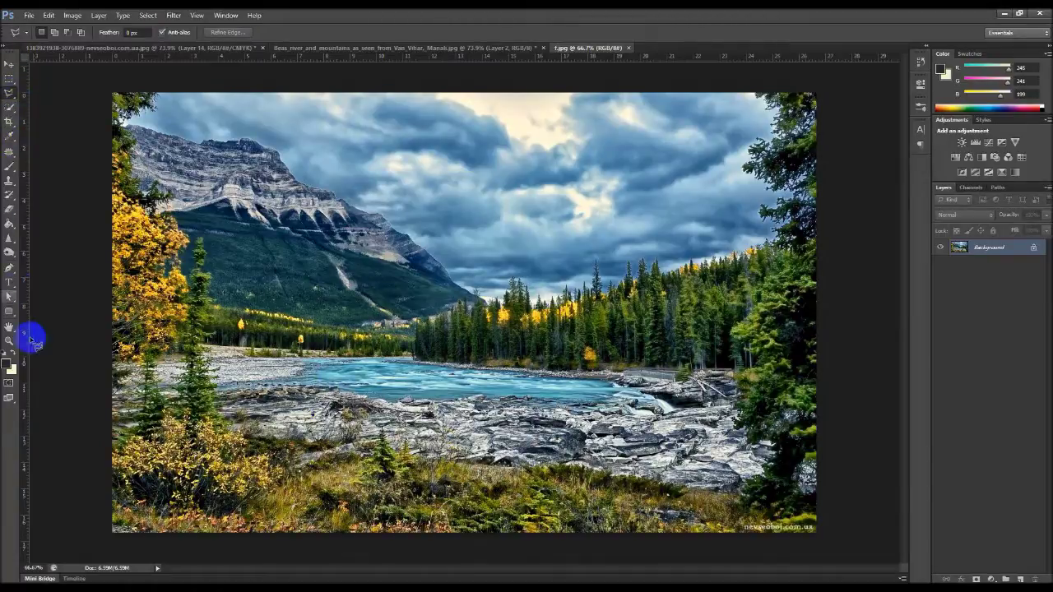
{"action": "left_click", "coordinate": [9, 267]}
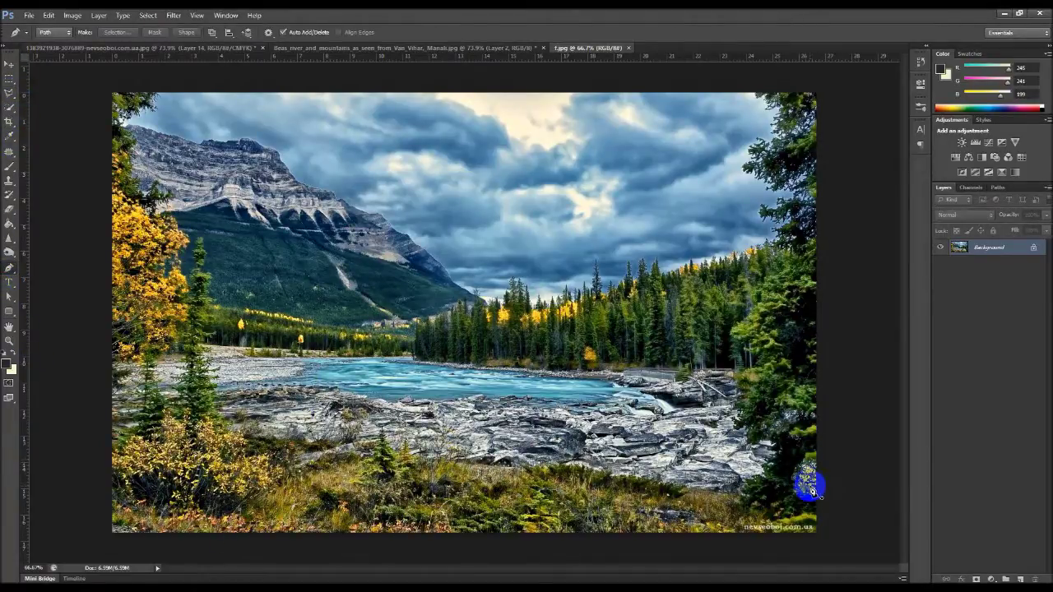
{"action": "double_click", "coordinate": [1034, 249]}
{"action": "key", "text": "Return"}
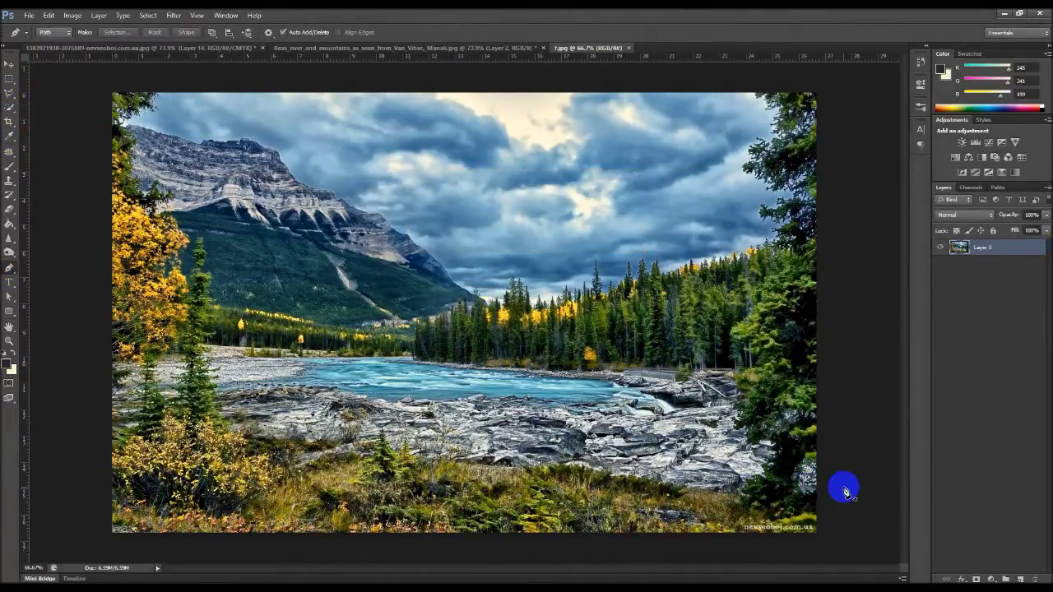
{"action": "mouse_move", "coordinate": [814, 512]}
{"action": "left_mouse_down"}
{"action": "mouse_move", "coordinate": [619, 481]}
{"action": "mouse_move", "coordinate": [445, 477]}
{"action": "left_mouse_up"}
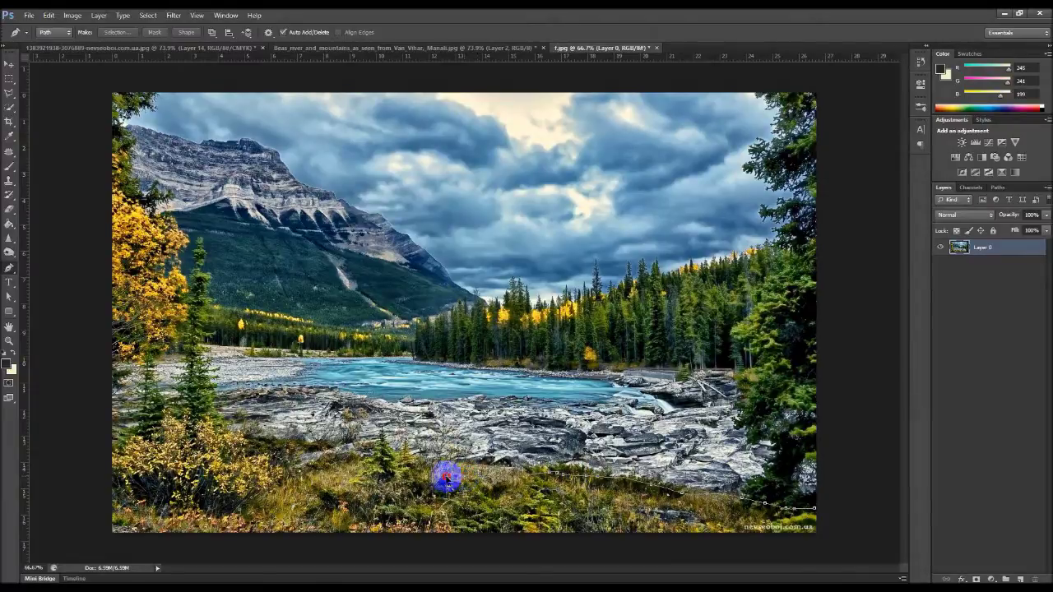
{"action": "mouse_move", "coordinate": [446, 477]}
{"action": "left_mouse_down"}
{"action": "mouse_move", "coordinate": [251, 489]}
{"action": "mouse_move", "coordinate": [276, 477]}
{"action": "mouse_move", "coordinate": [254, 449]}
{"action": "mouse_move", "coordinate": [193, 428]}
{"action": "mouse_move", "coordinate": [110, 449]}
{"action": "mouse_move", "coordinate": [109, 541]}
{"action": "left_mouse_up"}
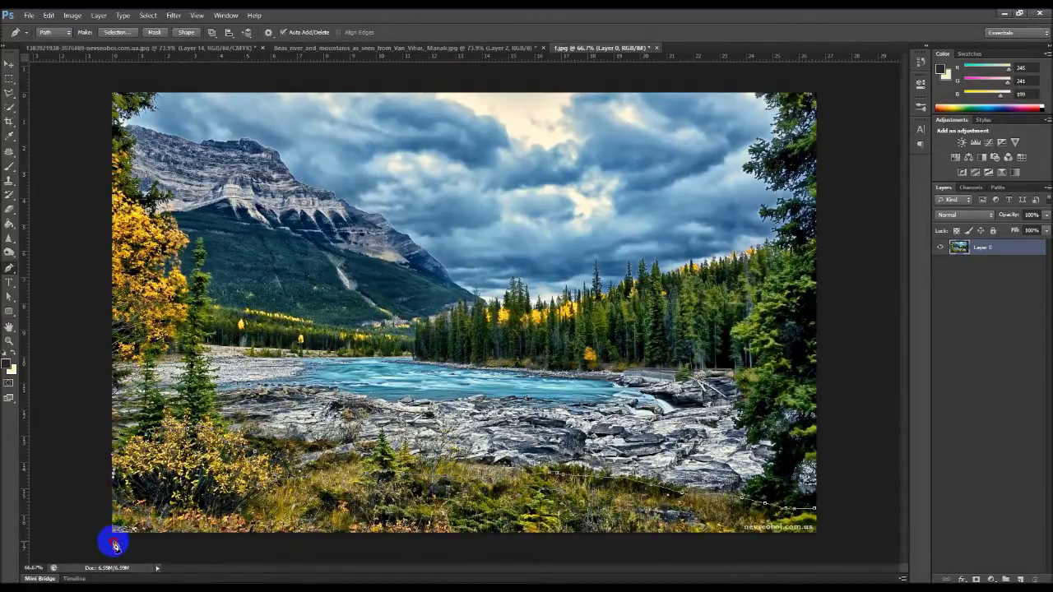
{"action": "left_click_drag", "start_coordinate": [840, 557], "coordinate": [832, 516]}
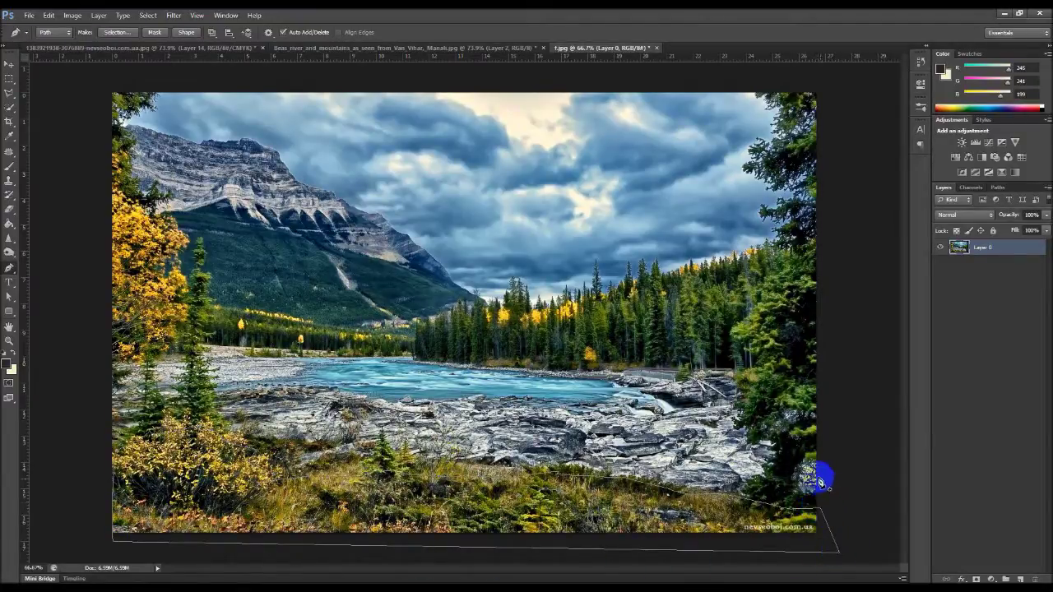
Step: Load the path as a selection, copy the grass to a new layer, and hide Layer 0
{"action": "left_click", "coordinate": [997, 188]}
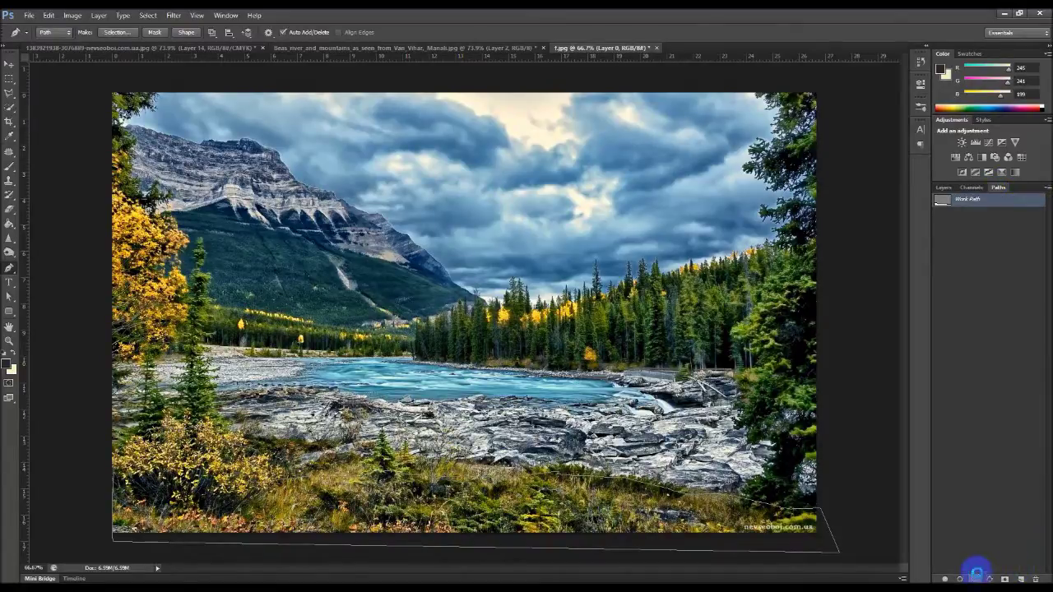
{"action": "left_click", "coordinate": [976, 571]}
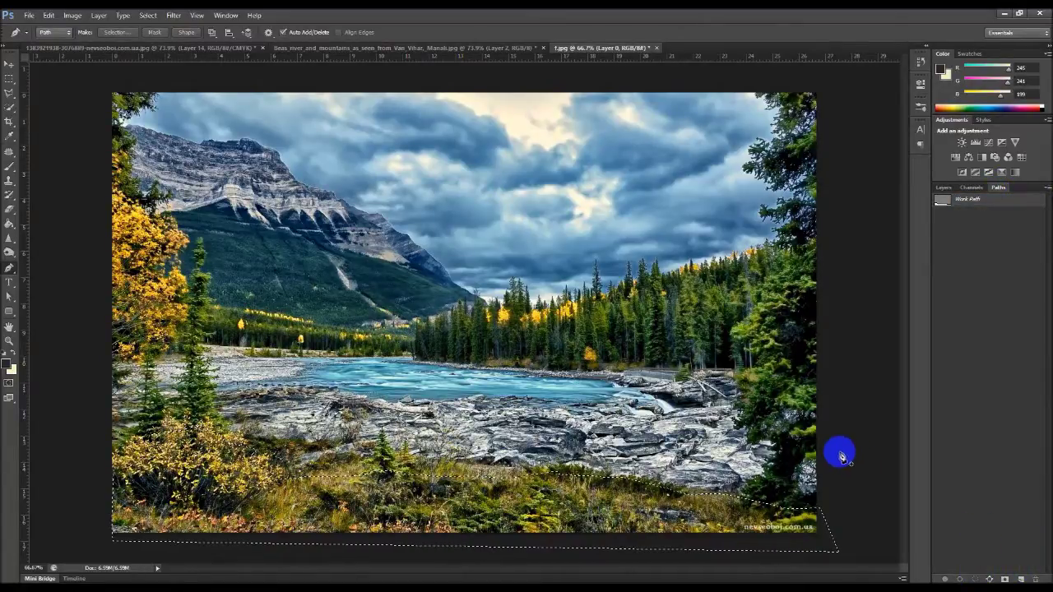
{"action": "left_click", "coordinate": [943, 187]}
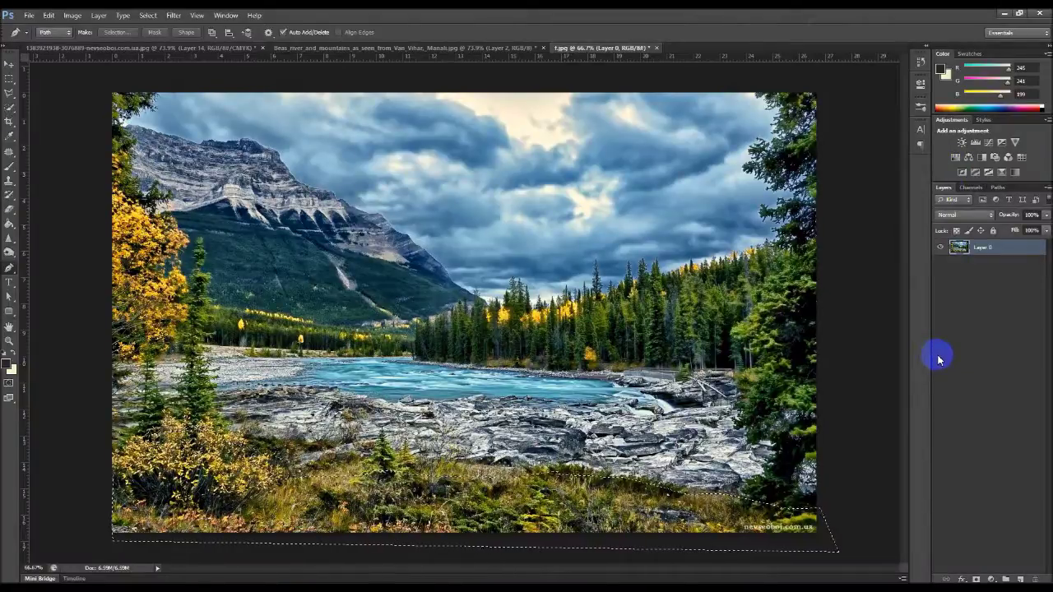
{"action": "key", "text": "ctrl+j"}
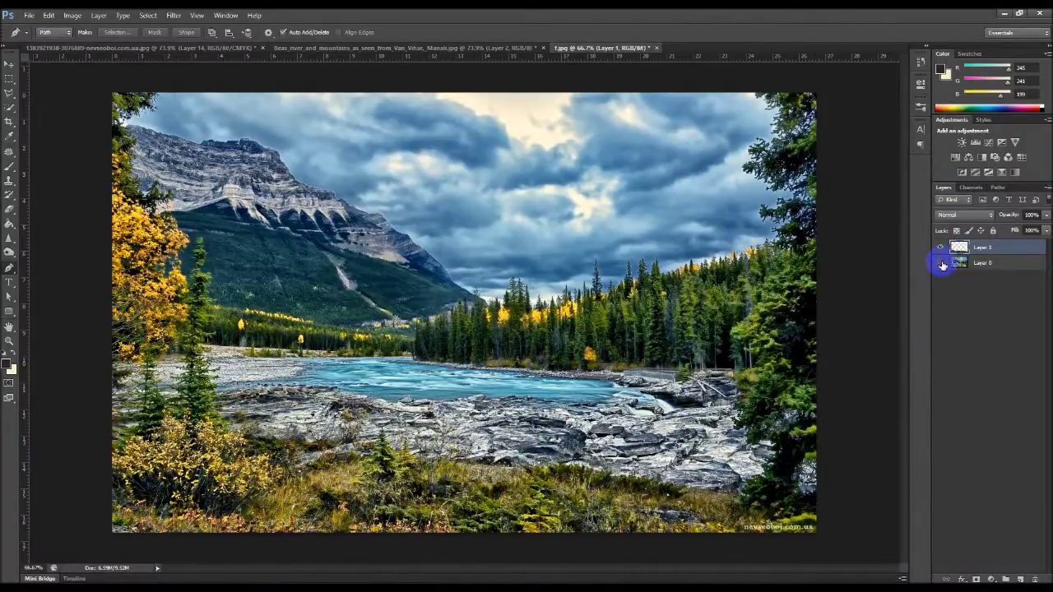
{"action": "left_click", "coordinate": [941, 263]}
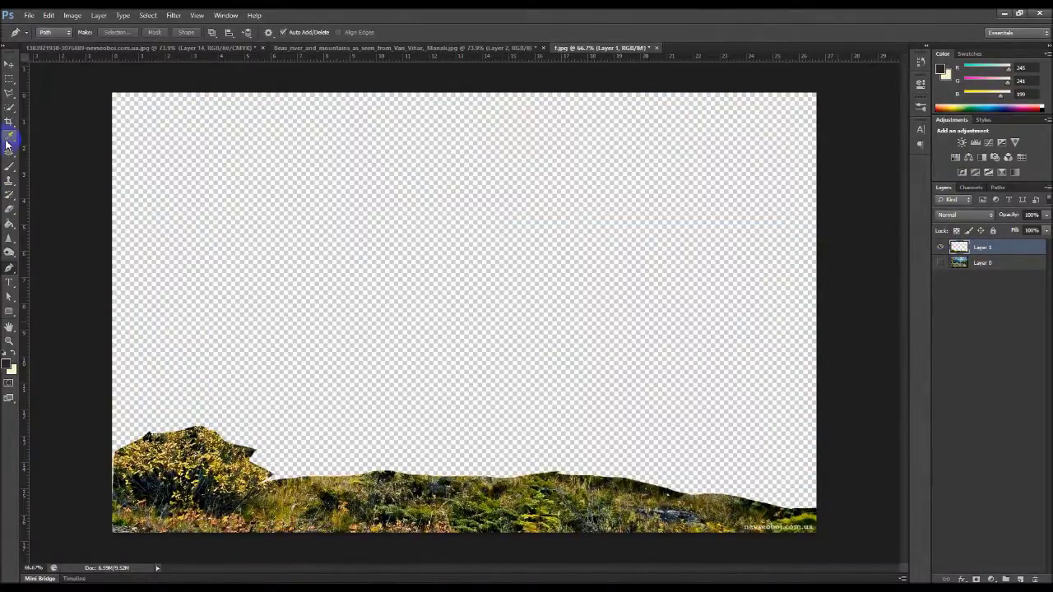
Step: Erase the rock's upper-left edge and raise the eraser opacity to 75%
{"action": "left_click", "coordinate": [9, 208]}
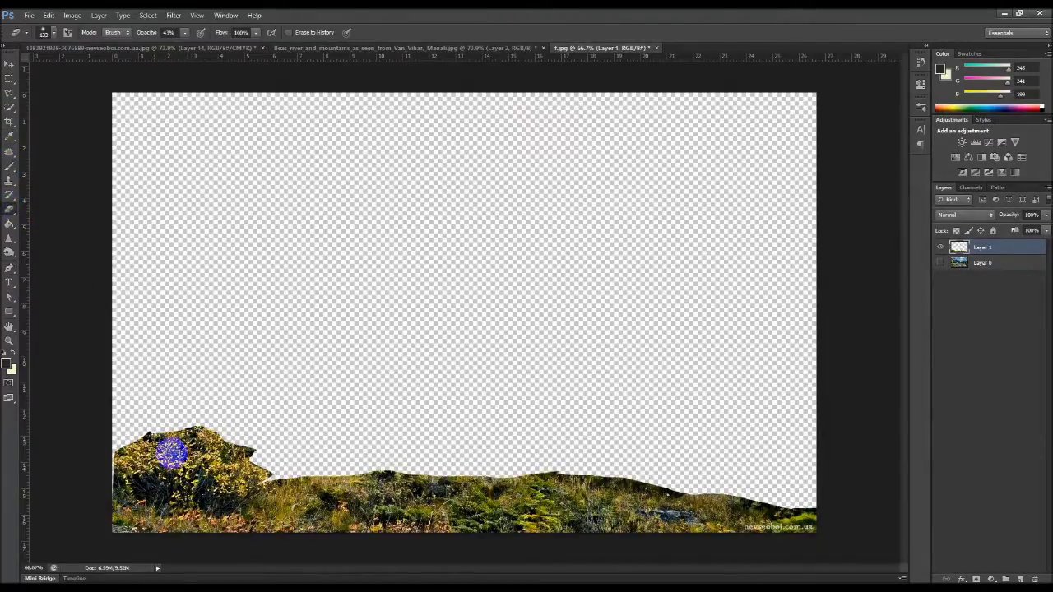
{"action": "left_click_drag", "start_coordinate": [106, 440], "coordinate": [176, 416]}
{"action": "left_click", "coordinate": [12, 353]}
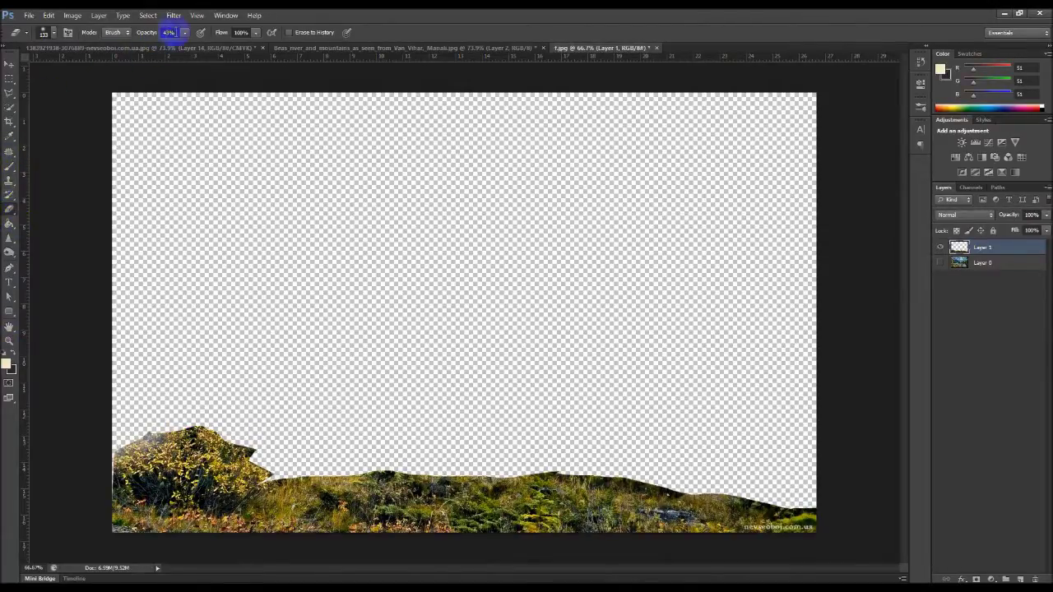
{"action": "left_click_drag", "start_coordinate": [188, 37], "coordinate": [199, 50]}
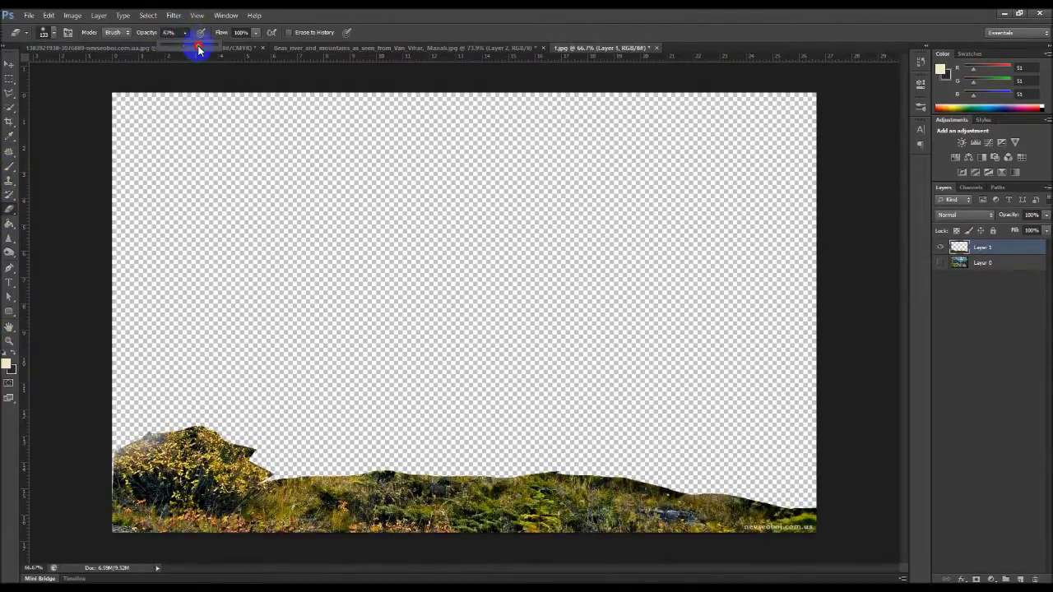
{"action": "left_click", "coordinate": [54, 33]}
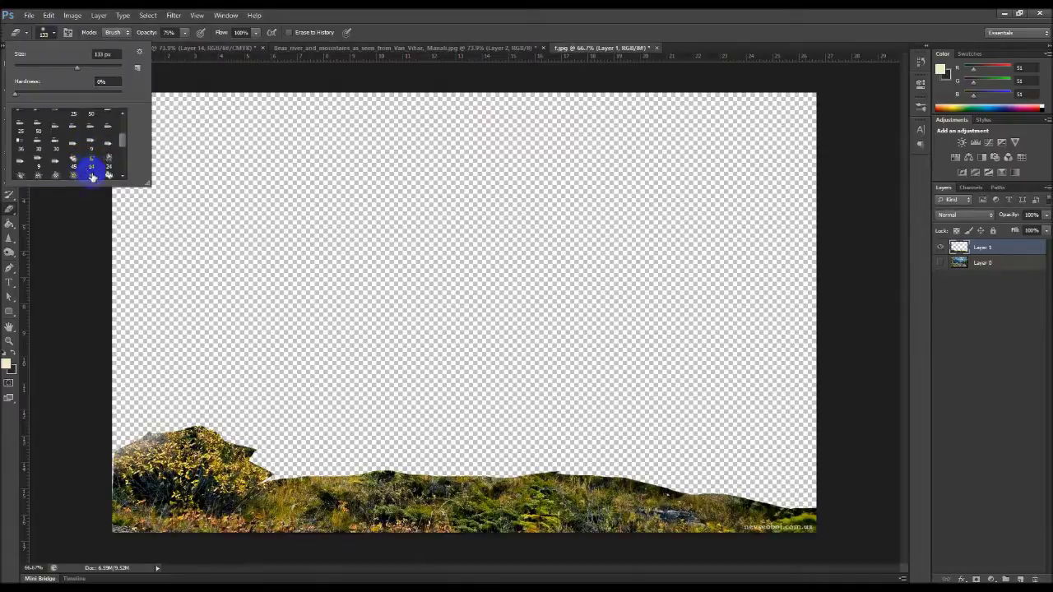
{"action": "double_click", "coordinate": [111, 161]}
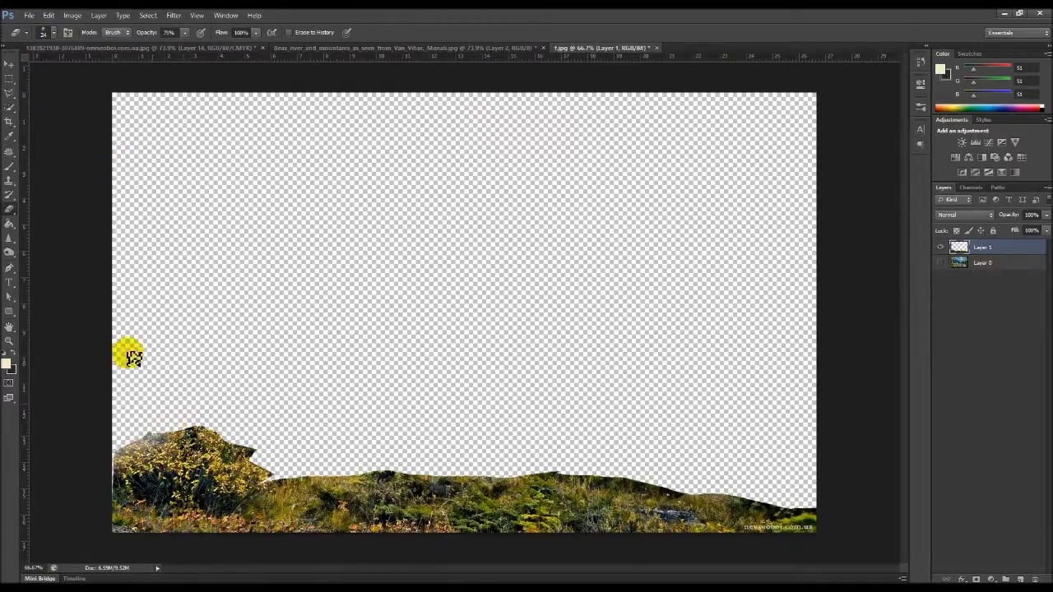
Step: Set the eraser to a soft 127 px brush
{"action": "left_click", "coordinate": [56, 33]}
{"action": "type", "text": "300"}
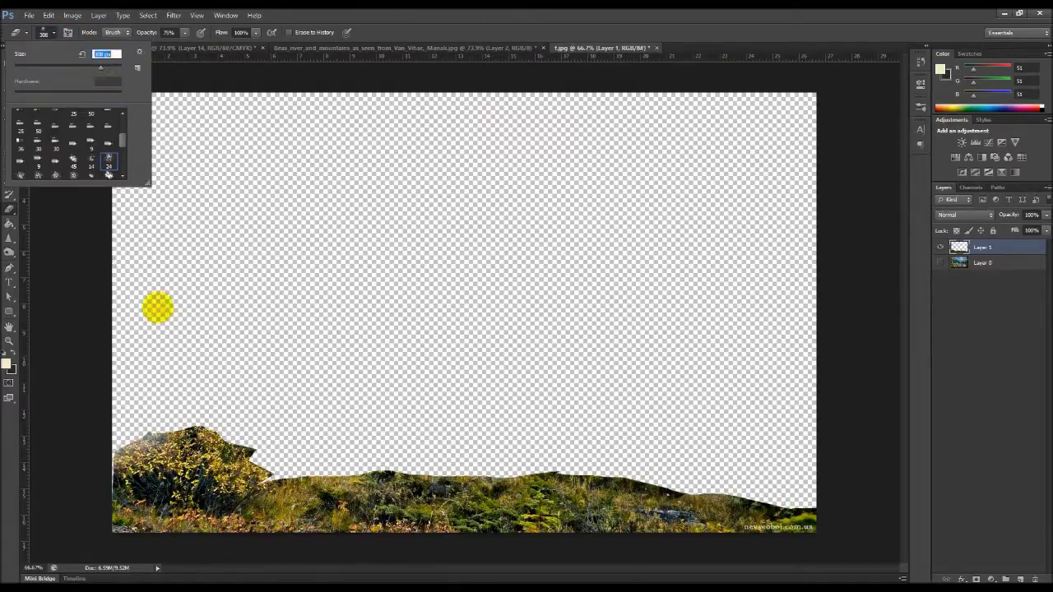
{"action": "left_click", "coordinate": [75, 167]}
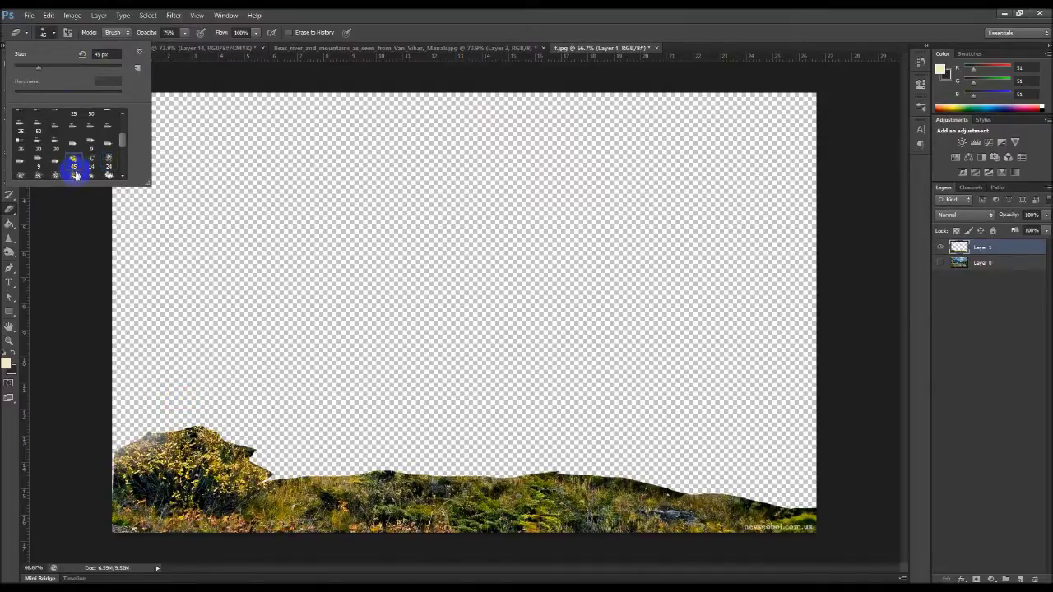
{"action": "left_click", "coordinate": [101, 112]}
{"action": "left_click", "coordinate": [53, 175]}
{"action": "left_click", "coordinate": [38, 175]}
{"action": "left_click", "coordinate": [108, 176]}
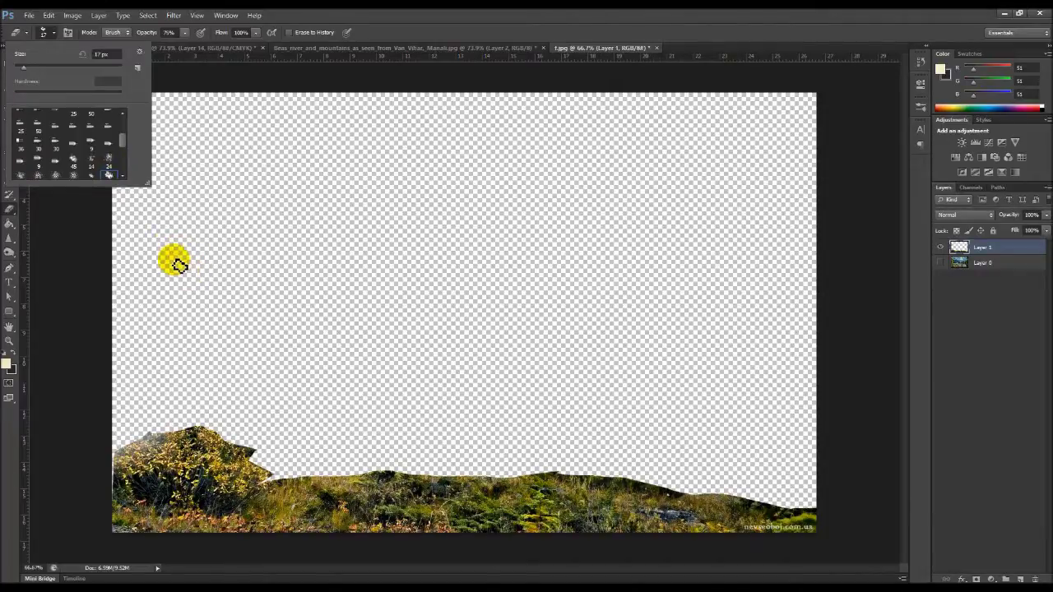
{"action": "left_click_drag", "start_coordinate": [127, 158], "coordinate": [108, 167]}
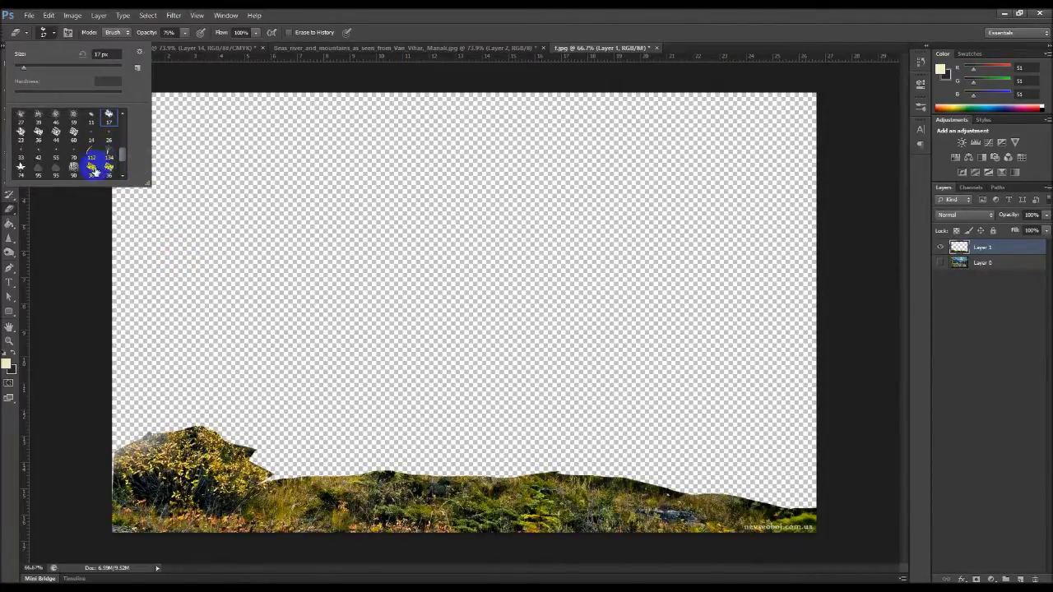
{"action": "scroll", "coordinate": [111, 132], "scroll_direction": "up", "scroll_amount": 1}
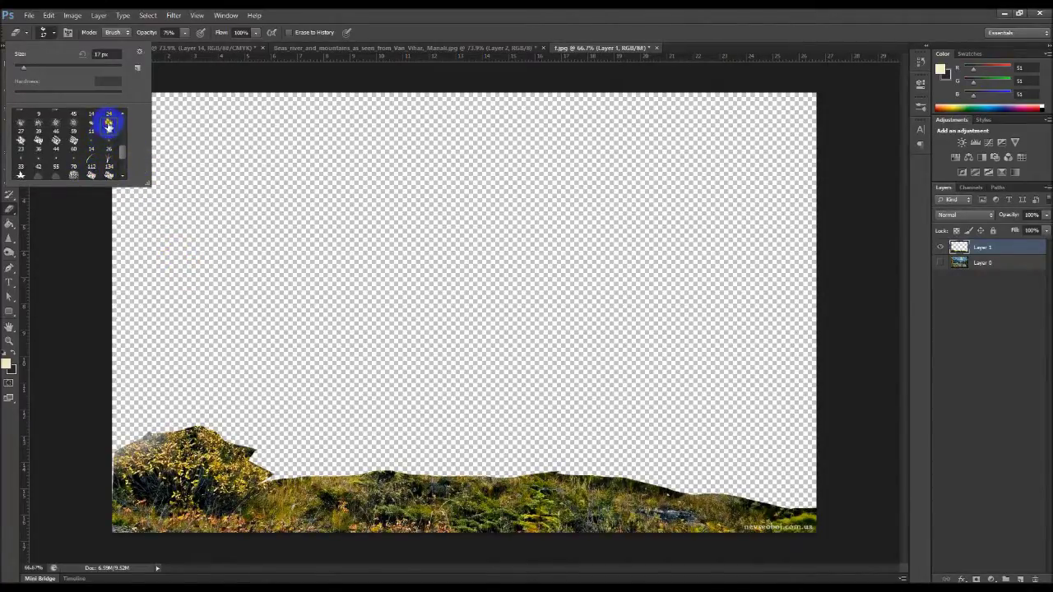
{"action": "scroll", "coordinate": [108, 128], "scroll_direction": "up", "scroll_amount": 1}
{"action": "left_click", "coordinate": [108, 125]}
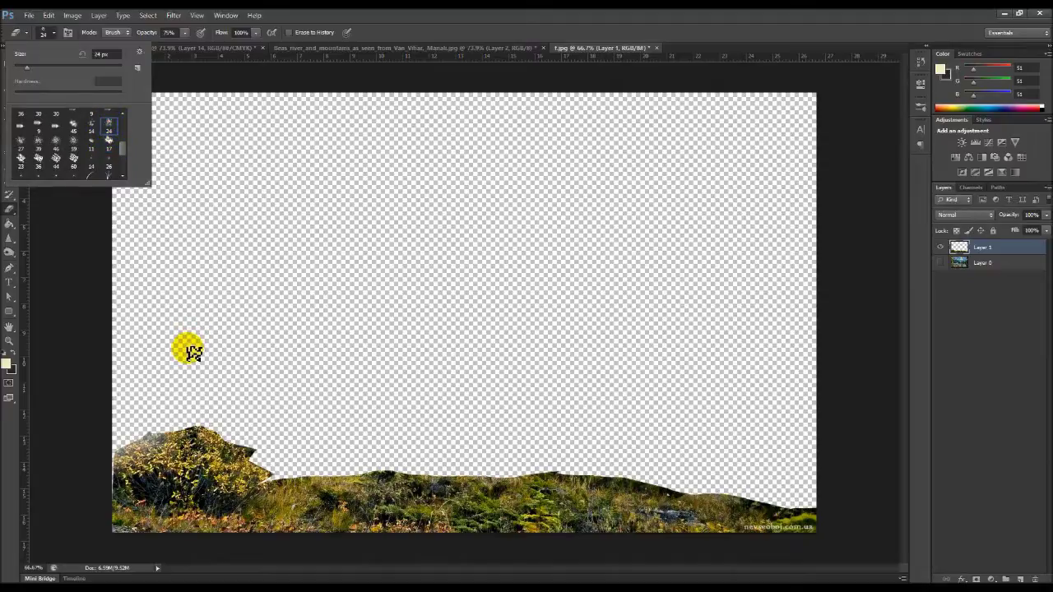
{"action": "left_click", "coordinate": [76, 66]}
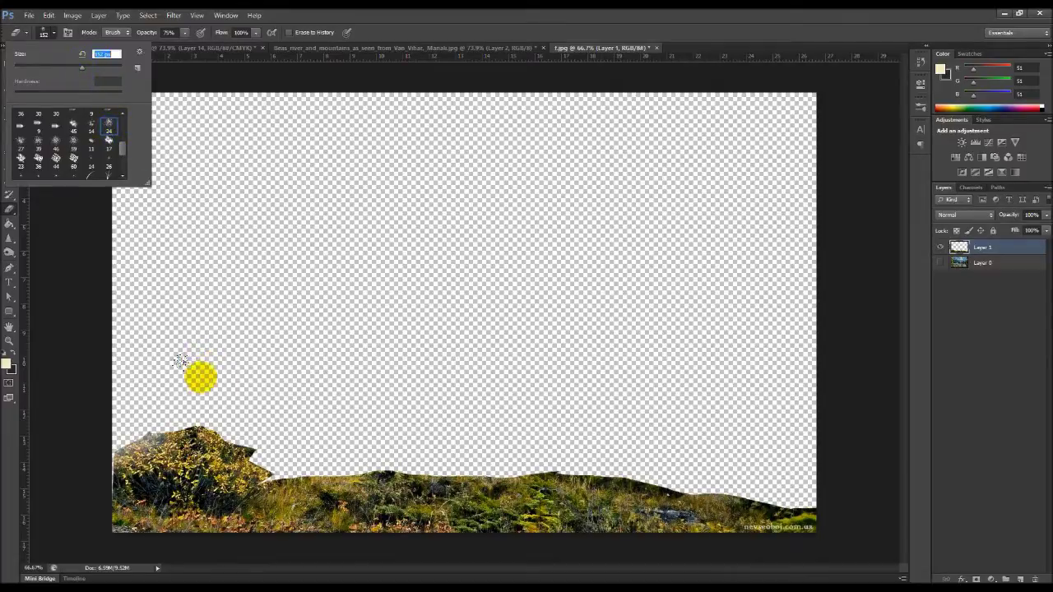
Step: Fade the top edges of the left rock and the grassy hilltop into transparency
{"action": "mouse_move", "coordinate": [189, 420]}
{"action": "left_mouse_down"}
{"action": "mouse_move", "coordinate": [213, 448]}
{"action": "mouse_move", "coordinate": [267, 457]}
{"action": "left_mouse_up"}
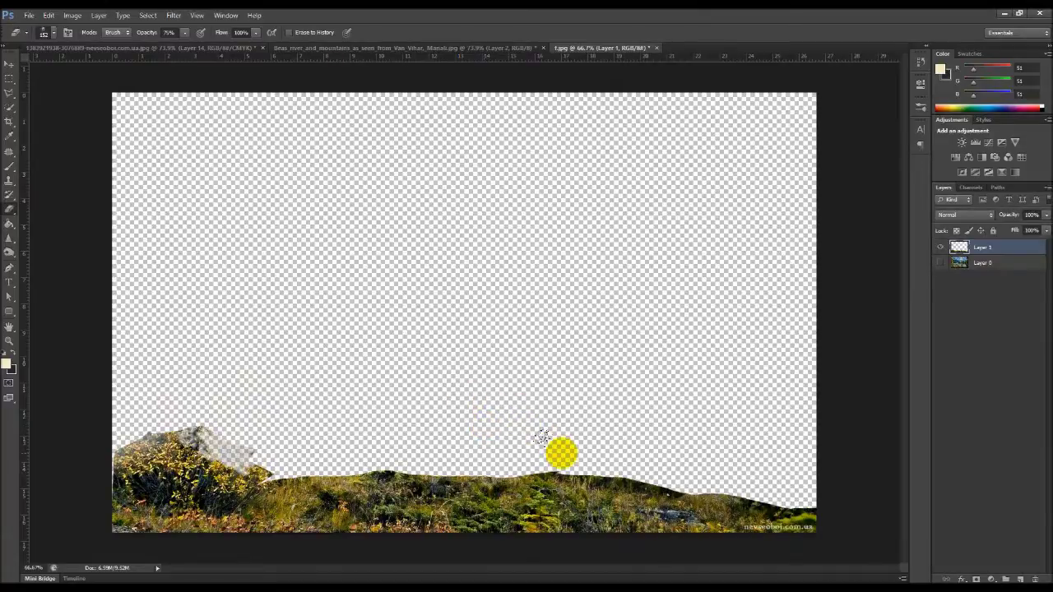
{"action": "left_click_drag", "start_coordinate": [536, 442], "coordinate": [409, 451]}
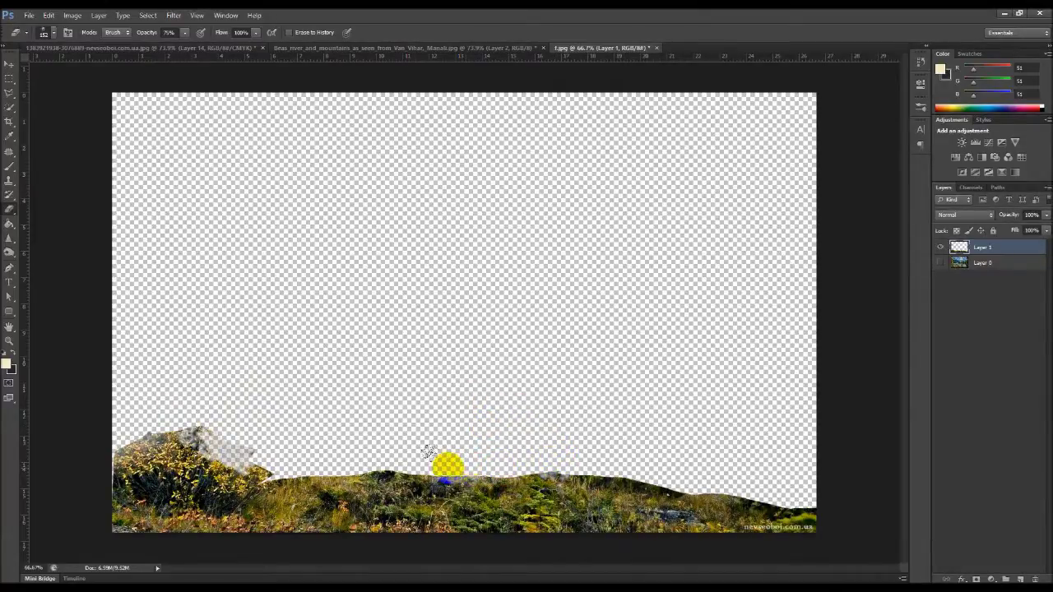
{"action": "mouse_move", "coordinate": [399, 450]}
{"action": "left_mouse_down"}
{"action": "mouse_move", "coordinate": [269, 444]}
{"action": "mouse_move", "coordinate": [228, 371]}
{"action": "left_mouse_up"}
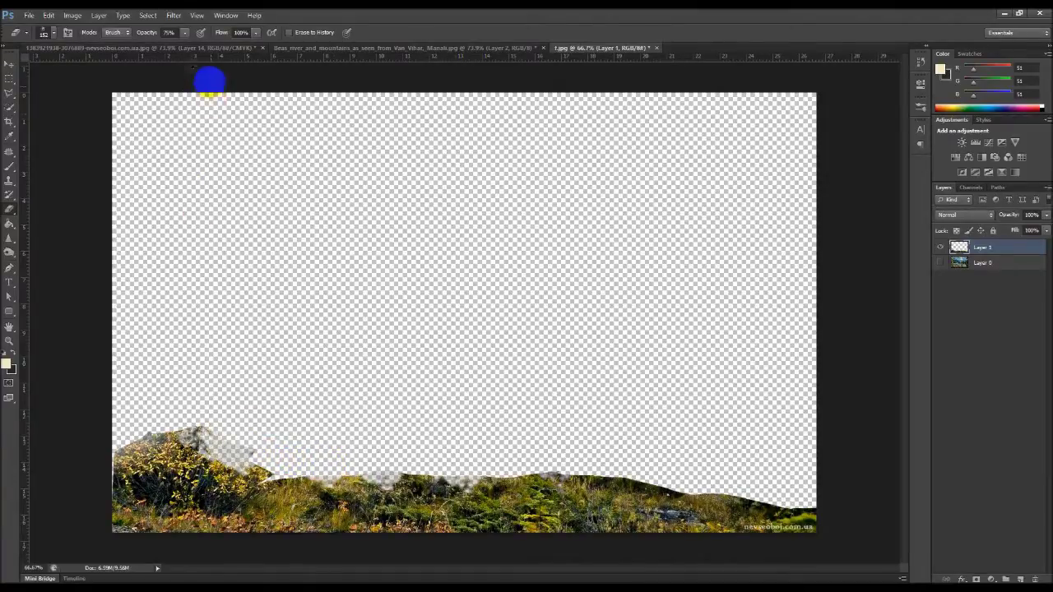
{"action": "left_click_drag", "start_coordinate": [806, 491], "coordinate": [584, 451]}
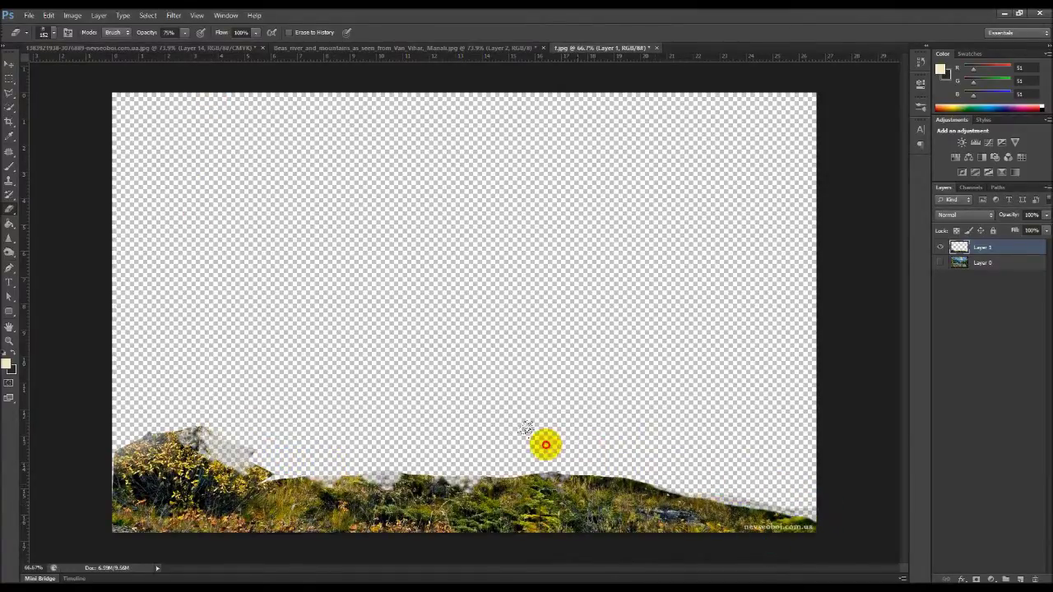
{"action": "left_click_drag", "start_coordinate": [585, 451], "coordinate": [613, 462]}
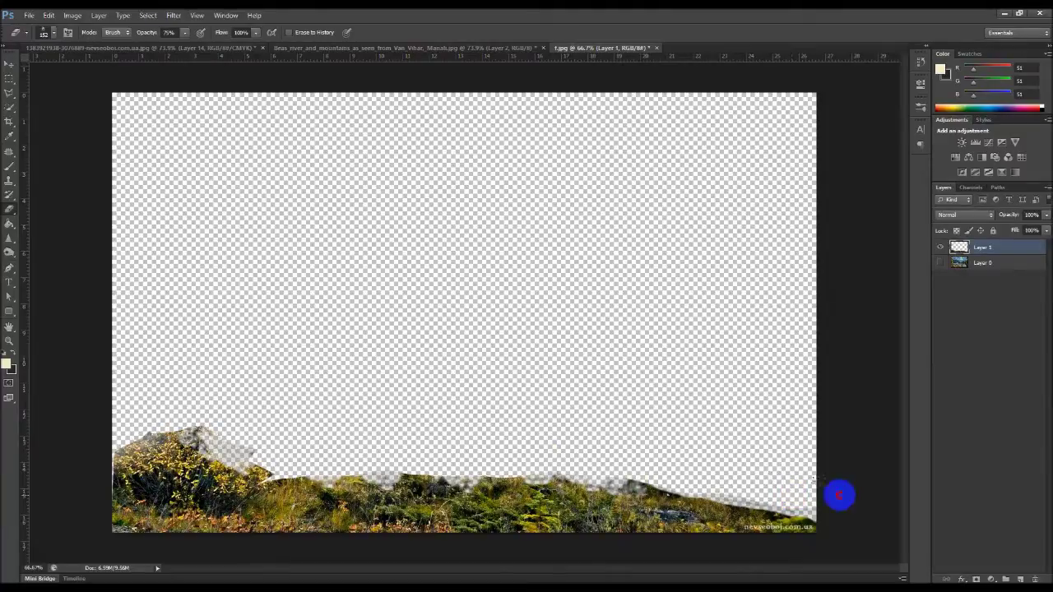
{"action": "mouse_move", "coordinate": [820, 483]}
{"action": "left_mouse_down"}
{"action": "mouse_move", "coordinate": [228, 454]}
{"action": "mouse_move", "coordinate": [132, 419]}
{"action": "left_mouse_up"}
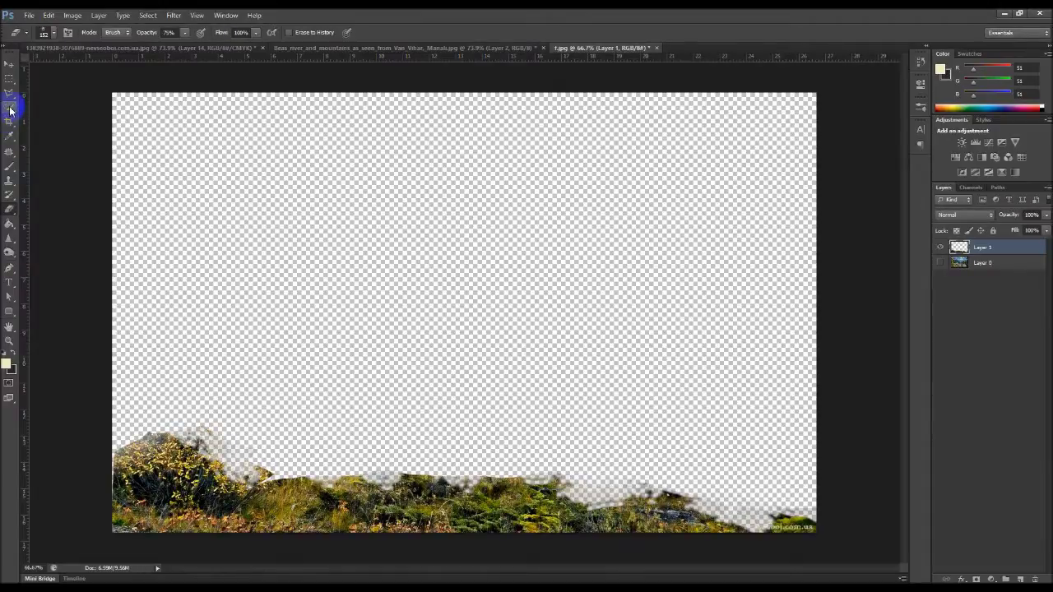
Step: Briefly try the Magic Wand and Quick Selection tools on the grass strip
{"action": "left_click_drag", "start_coordinate": [9, 110], "coordinate": [27, 115]}
{"action": "left_click", "coordinate": [45, 116]}
{"action": "left_click", "coordinate": [200, 434]}
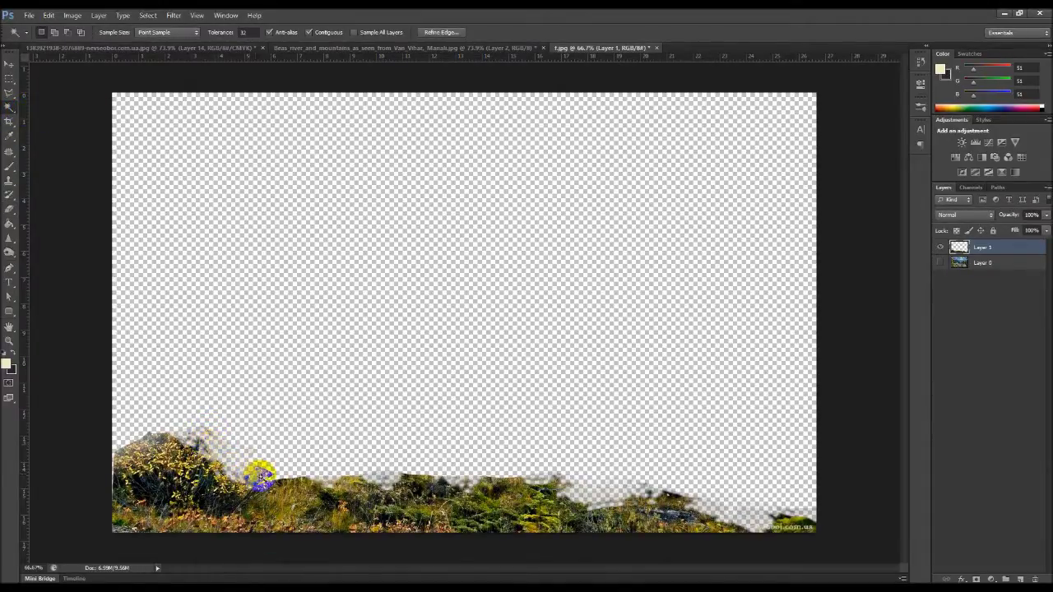
{"action": "left_click", "coordinate": [21, 121]}
{"action": "left_click_drag", "start_coordinate": [20, 110], "coordinate": [83, 116]}
{"action": "left_click", "coordinate": [84, 108]}
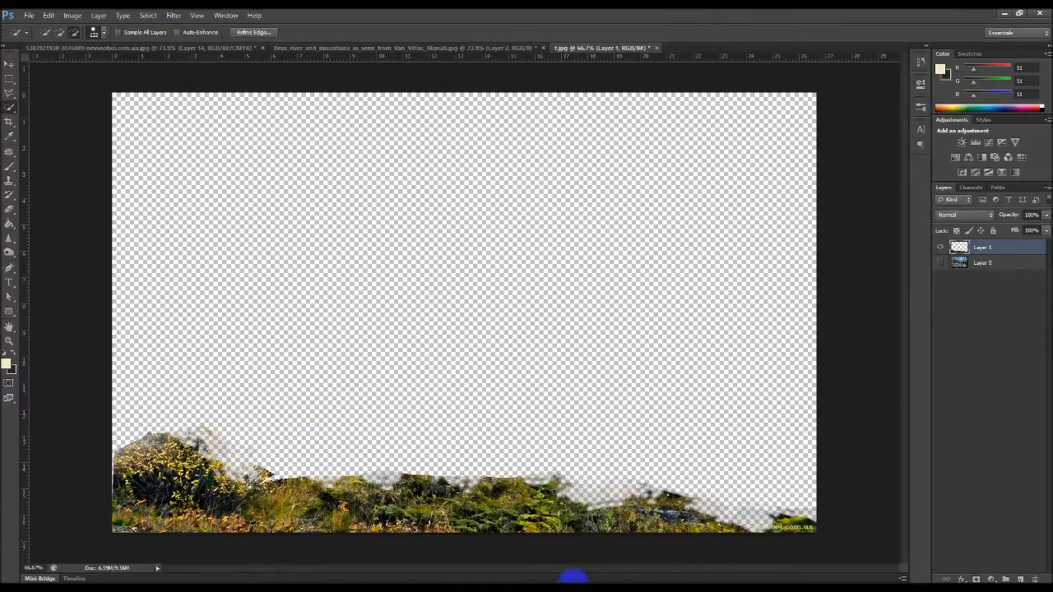
{"action": "left_click_drag", "start_coordinate": [634, 488], "coordinate": [663, 502]}
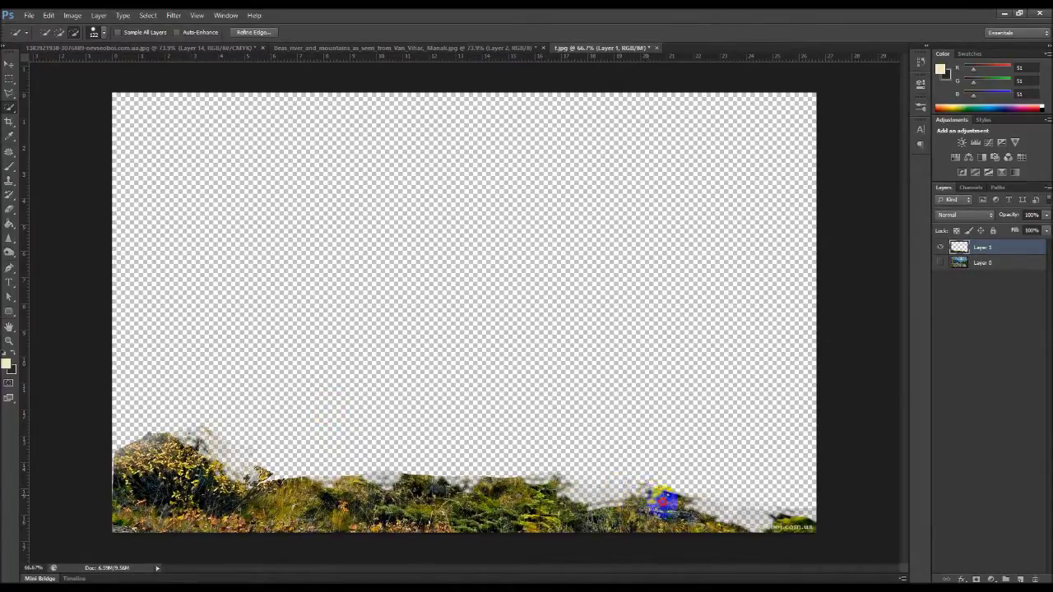
Step: Move the grass strip up to mid-canvas, then drag it into the river composite
{"action": "left_click", "coordinate": [9, 63]}
{"action": "left_click_drag", "start_coordinate": [376, 377], "coordinate": [380, 349]}
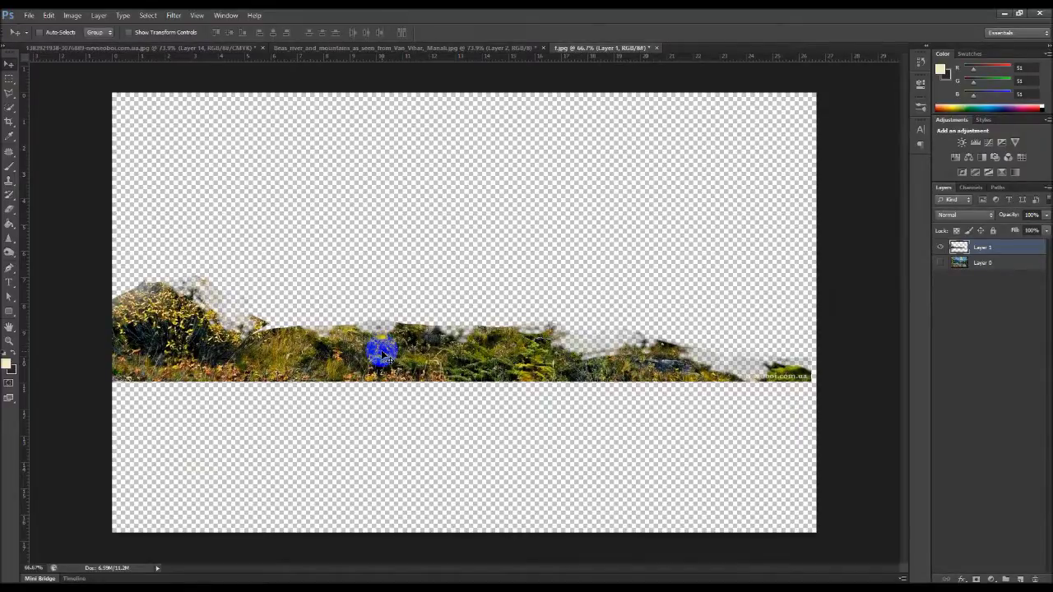
{"action": "mouse_move", "coordinate": [381, 349]}
{"action": "left_mouse_down"}
{"action": "mouse_move", "coordinate": [129, 141]}
{"action": "mouse_move", "coordinate": [77, 52]}
{"action": "mouse_move", "coordinate": [321, 373]}
{"action": "mouse_move", "coordinate": [404, 370]}
{"action": "mouse_move", "coordinate": [444, 534]}
{"action": "left_mouse_up"}
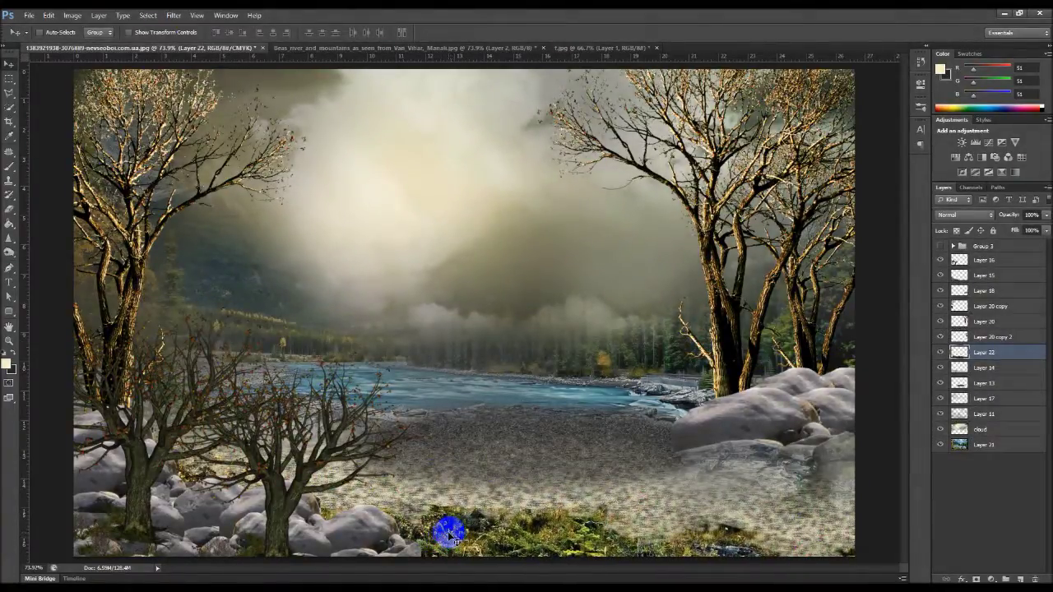
Step: Stretch the foliage layer to about 144% width and 188% height across the bottom foreground
{"action": "left_click_drag", "start_coordinate": [448, 535], "coordinate": [505, 536]}
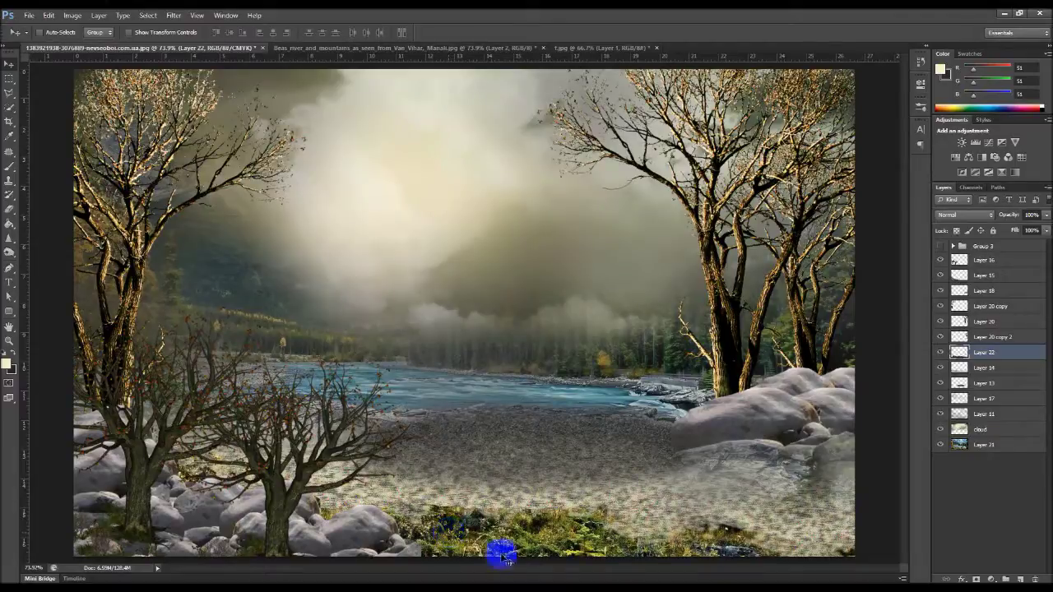
{"action": "key", "text": "ctrl+t"}
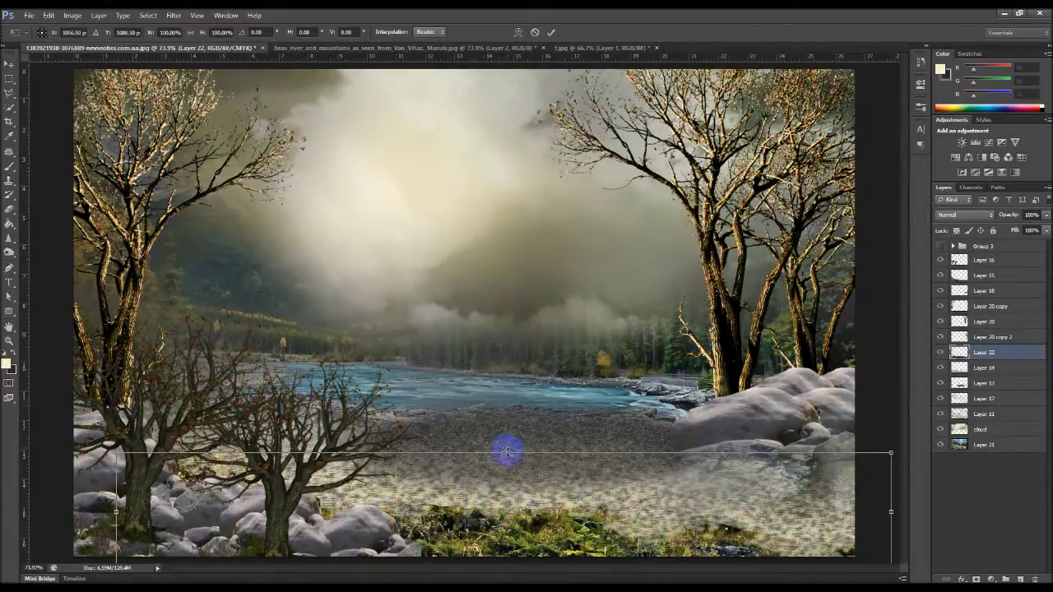
{"action": "left_click_drag", "start_coordinate": [498, 409], "coordinate": [498, 403]}
{"action": "left_click", "coordinate": [559, 480]}
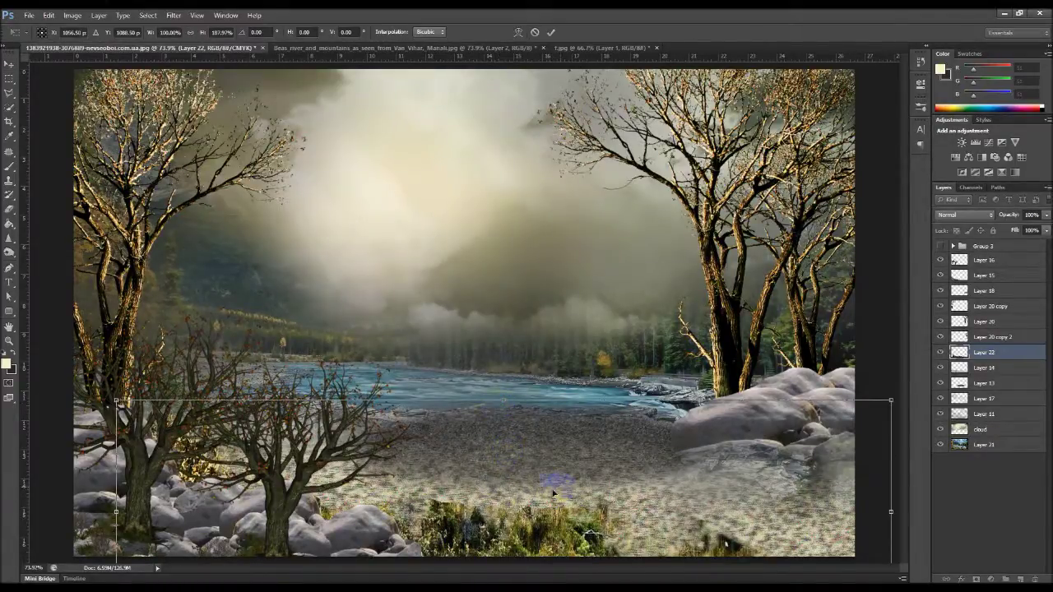
{"action": "left_click_drag", "start_coordinate": [537, 534], "coordinate": [529, 457]}
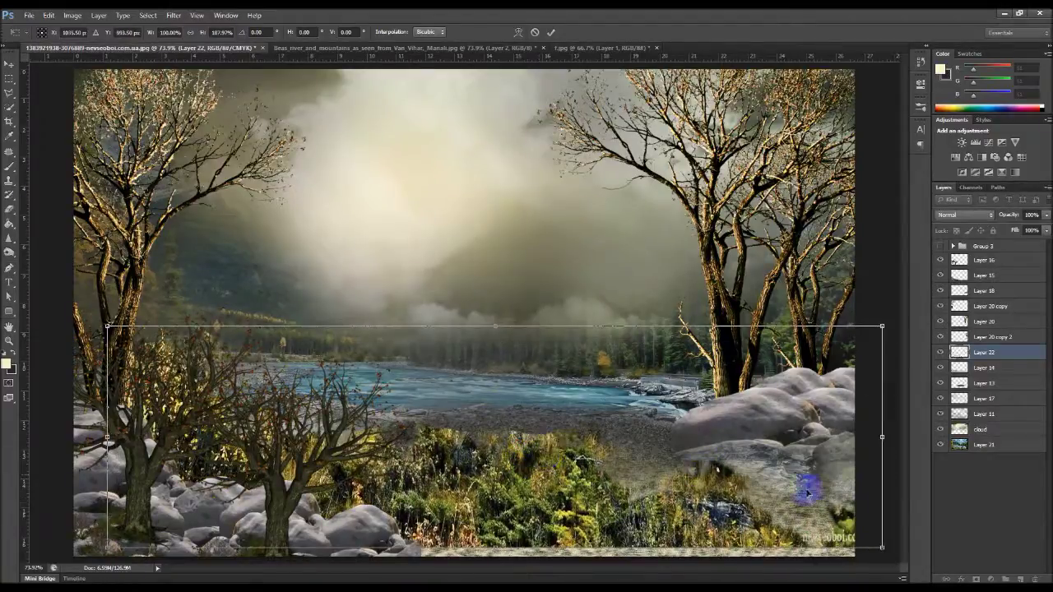
{"action": "left_click_drag", "start_coordinate": [884, 432], "coordinate": [1038, 395]}
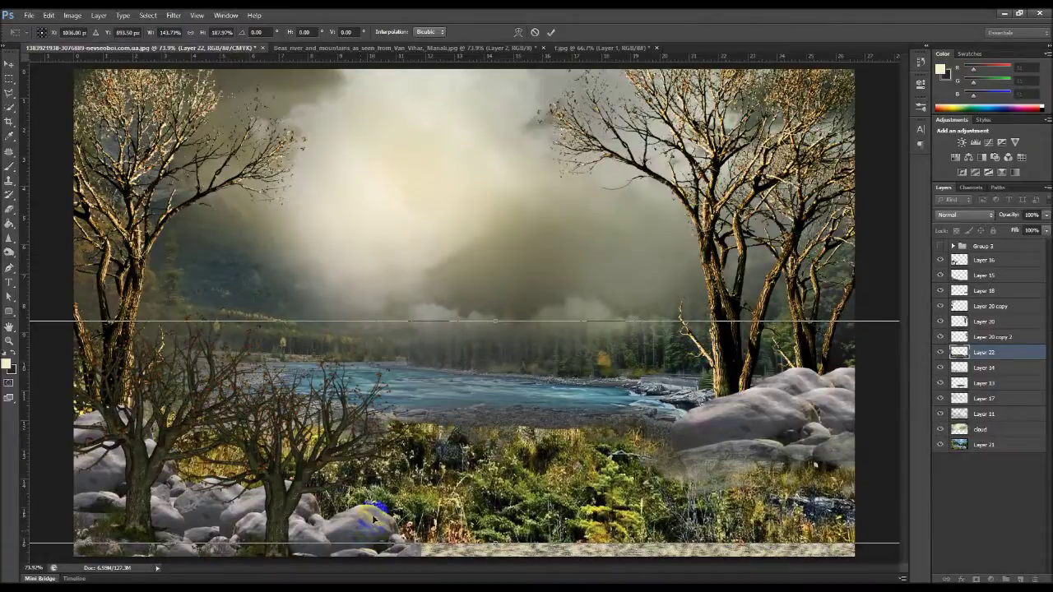
{"action": "mouse_move", "coordinate": [480, 499]}
{"action": "left_mouse_down"}
{"action": "mouse_move", "coordinate": [540, 555]}
{"action": "mouse_move", "coordinate": [548, 541]}
{"action": "left_mouse_up"}
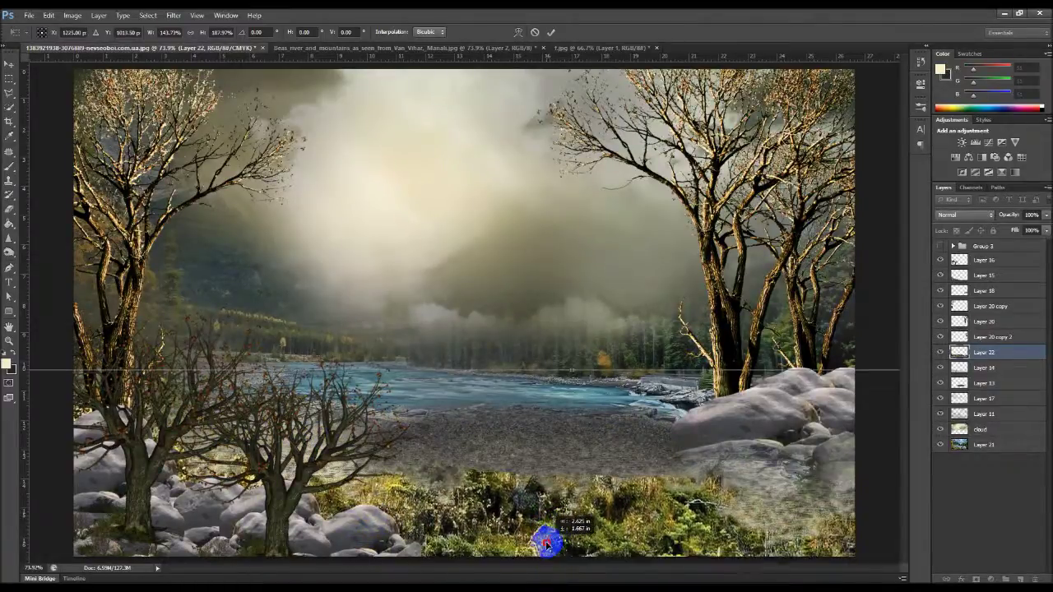
{"action": "key", "text": "Return"}
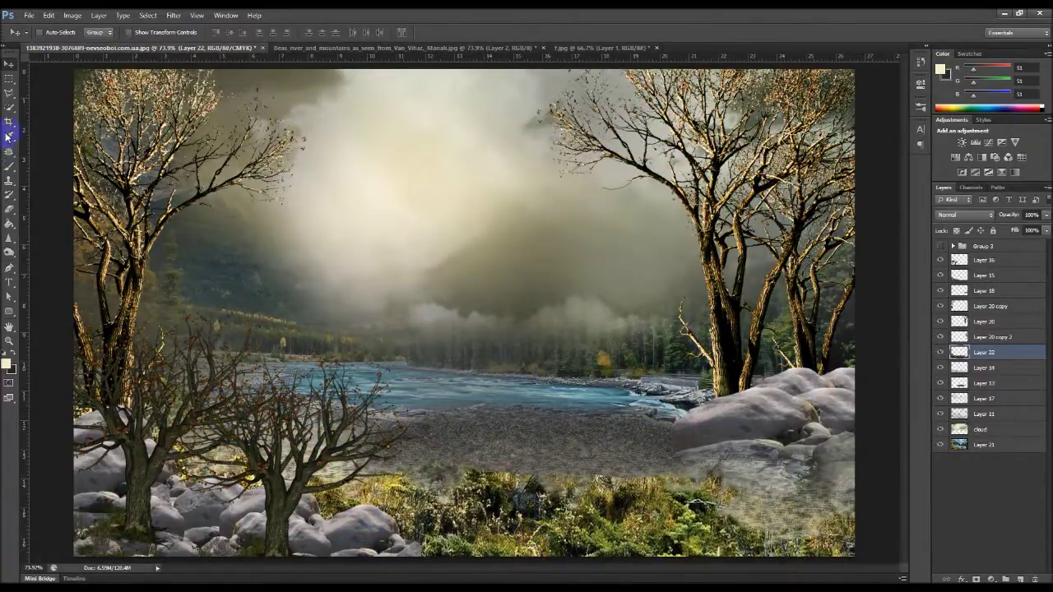
Step: Erase the foliage layer's upper edge so it blends into the gravel
{"action": "left_click", "coordinate": [9, 212]}
{"action": "mouse_move", "coordinate": [505, 465]}
{"action": "left_mouse_down"}
{"action": "mouse_move", "coordinate": [566, 477]}
{"action": "mouse_move", "coordinate": [505, 477]}
{"action": "mouse_move", "coordinate": [651, 477]}
{"action": "mouse_move", "coordinate": [621, 478]}
{"action": "mouse_move", "coordinate": [578, 453]}
{"action": "left_mouse_up"}
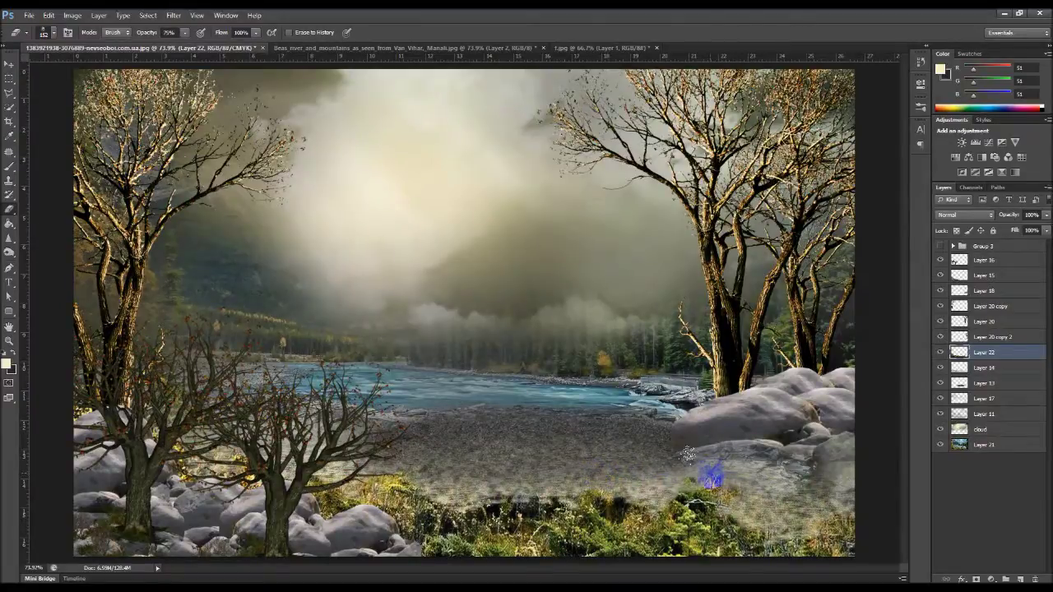
{"action": "mouse_move", "coordinate": [676, 462]}
{"action": "left_mouse_down"}
{"action": "mouse_move", "coordinate": [185, 436]}
{"action": "mouse_move", "coordinate": [384, 453]}
{"action": "left_mouse_up"}
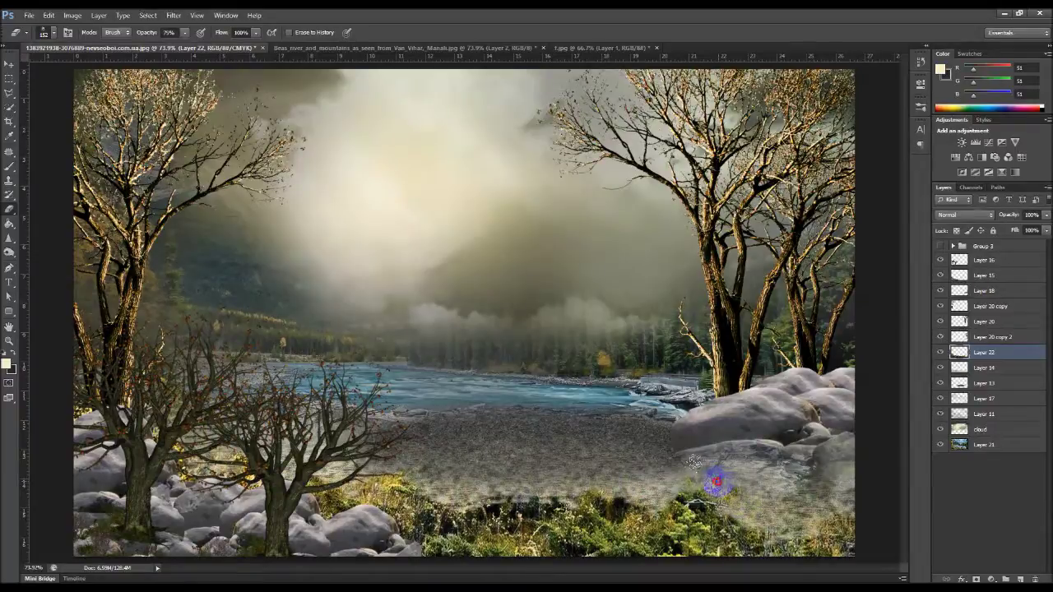
{"action": "mouse_move", "coordinate": [676, 463]}
{"action": "left_mouse_down"}
{"action": "mouse_move", "coordinate": [766, 546]}
{"action": "mouse_move", "coordinate": [519, 487]}
{"action": "mouse_move", "coordinate": [473, 579]}
{"action": "left_mouse_up"}
{"action": "mouse_move", "coordinate": [676, 578]}
{"action": "left_mouse_down"}
{"action": "mouse_move", "coordinate": [399, 501]}
{"action": "mouse_move", "coordinate": [453, 545]}
{"action": "mouse_move", "coordinate": [471, 578]}
{"action": "mouse_move", "coordinate": [846, 540]}
{"action": "mouse_move", "coordinate": [693, 513]}
{"action": "mouse_move", "coordinate": [603, 518]}
{"action": "mouse_move", "coordinate": [612, 507]}
{"action": "mouse_move", "coordinate": [690, 574]}
{"action": "mouse_move", "coordinate": [601, 499]}
{"action": "mouse_move", "coordinate": [639, 554]}
{"action": "mouse_move", "coordinate": [905, 557]}
{"action": "mouse_move", "coordinate": [810, 468]}
{"action": "left_mouse_up"}
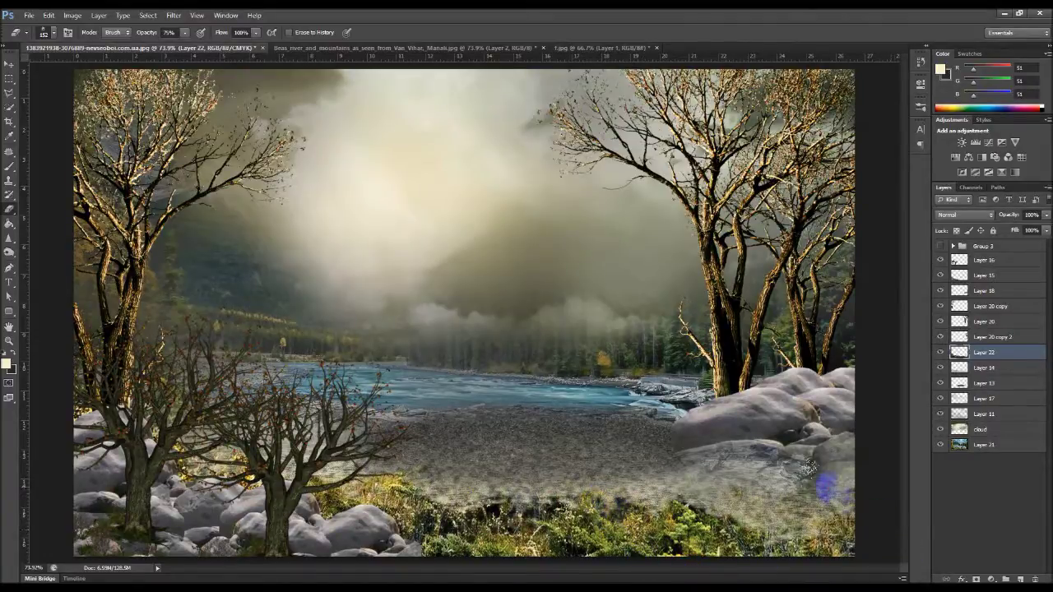
Step: Nudge the foliage layer slightly higher in the scene
{"action": "left_click", "coordinate": [9, 64]}
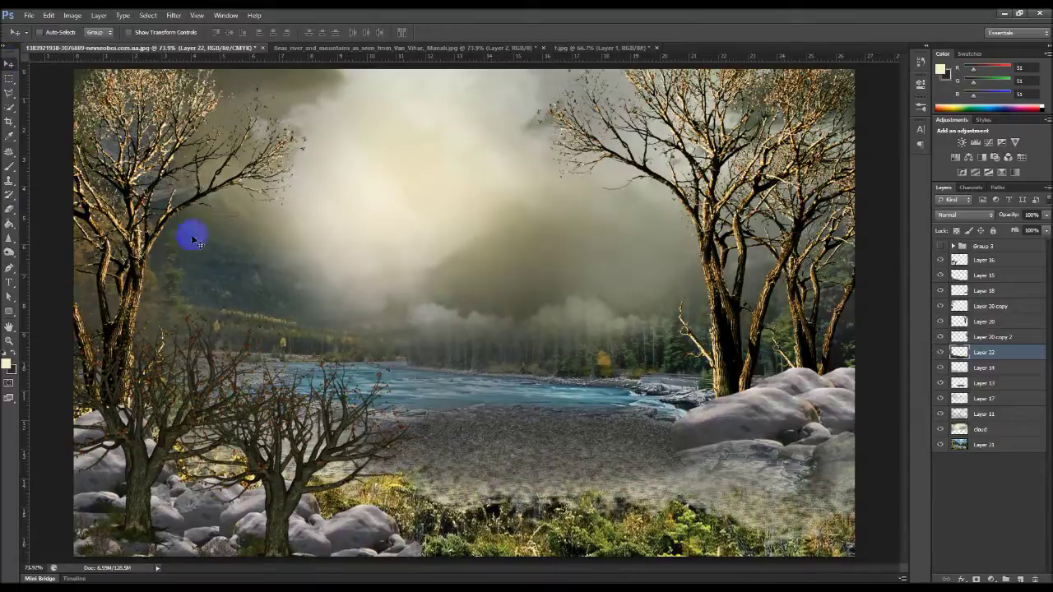
{"action": "left_click_drag", "start_coordinate": [670, 535], "coordinate": [676, 531]}
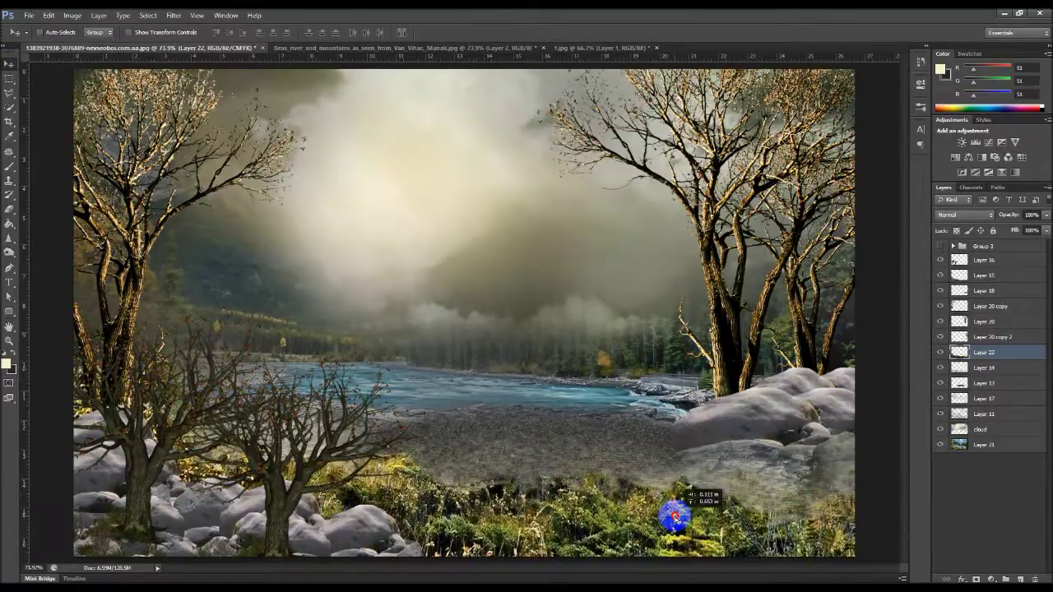
{"action": "left_click_drag", "start_coordinate": [677, 530], "coordinate": [629, 489]}
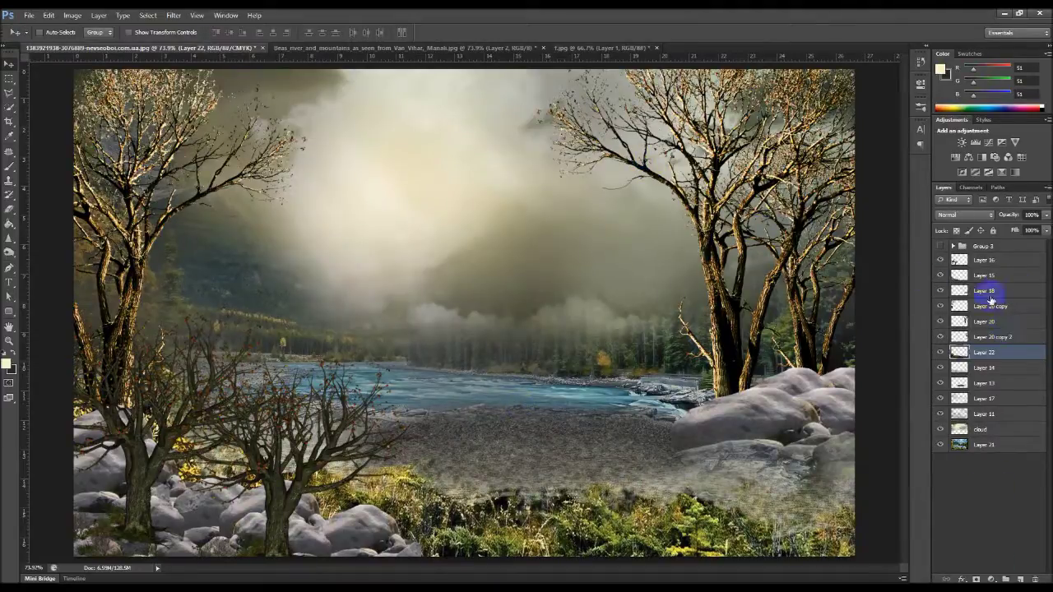
{"action": "left_click", "coordinate": [989, 261]}
Step: Add a new layer above Layer 16 and set a light cream soft brush (257 px, 31%)
{"action": "left_click", "coordinate": [1020, 579]}
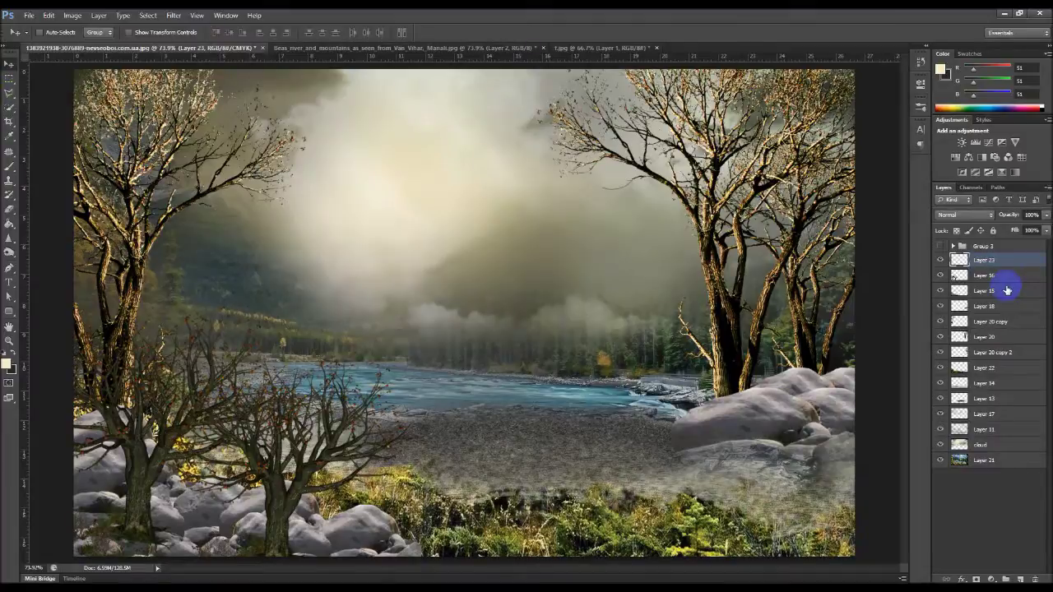
{"action": "left_click", "coordinate": [6, 168]}
{"action": "left_click", "coordinate": [13, 355]}
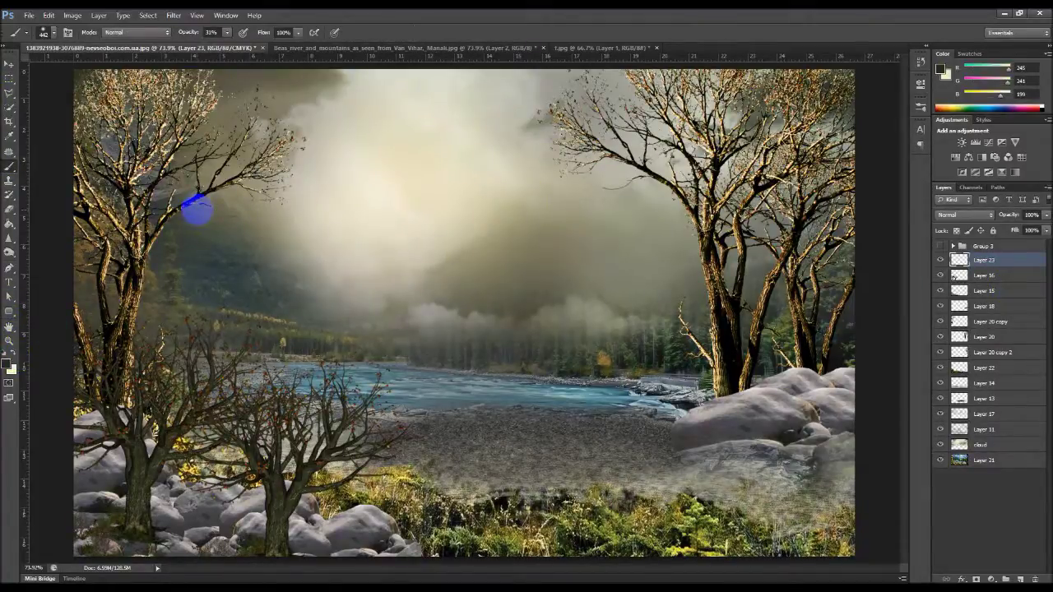
{"action": "left_click_drag", "start_coordinate": [195, 210], "coordinate": [436, 243]}
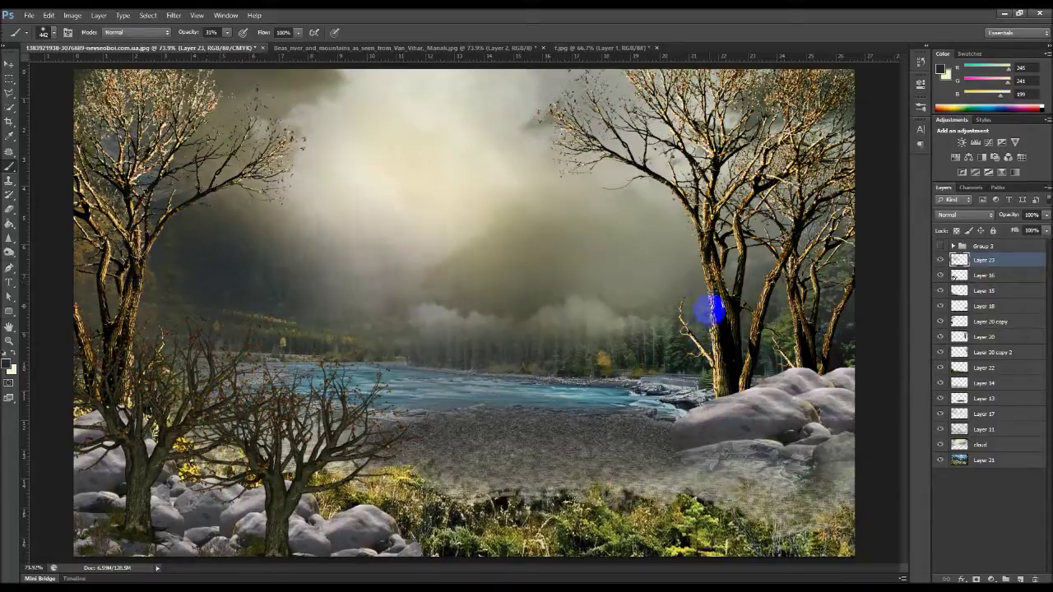
{"action": "key", "text": "ctrl+alt+z"}
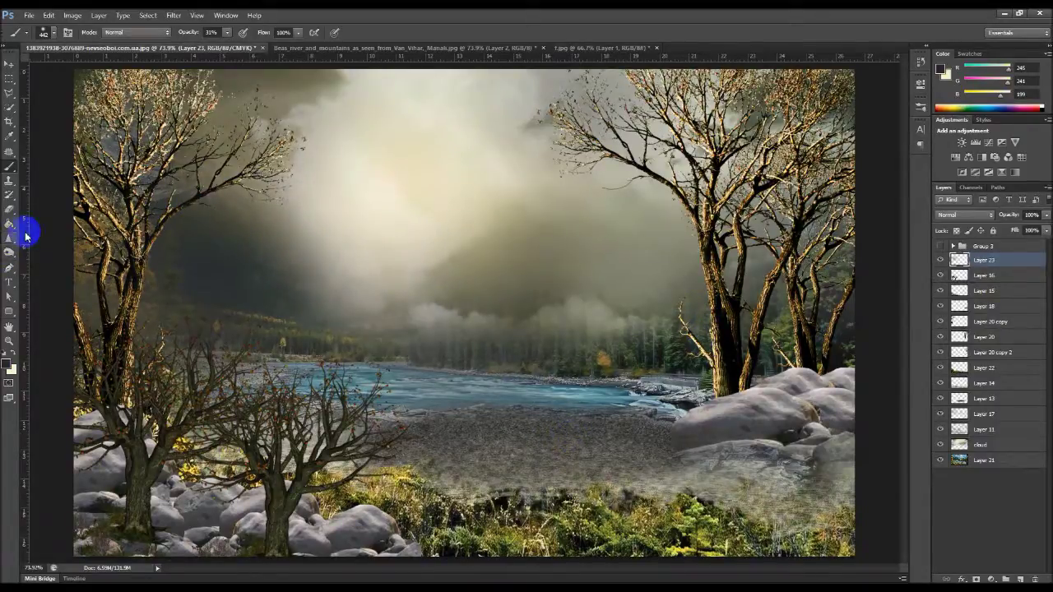
{"action": "key", "text": "ctrl+alt+z"}
{"action": "left_click", "coordinate": [7, 363]}
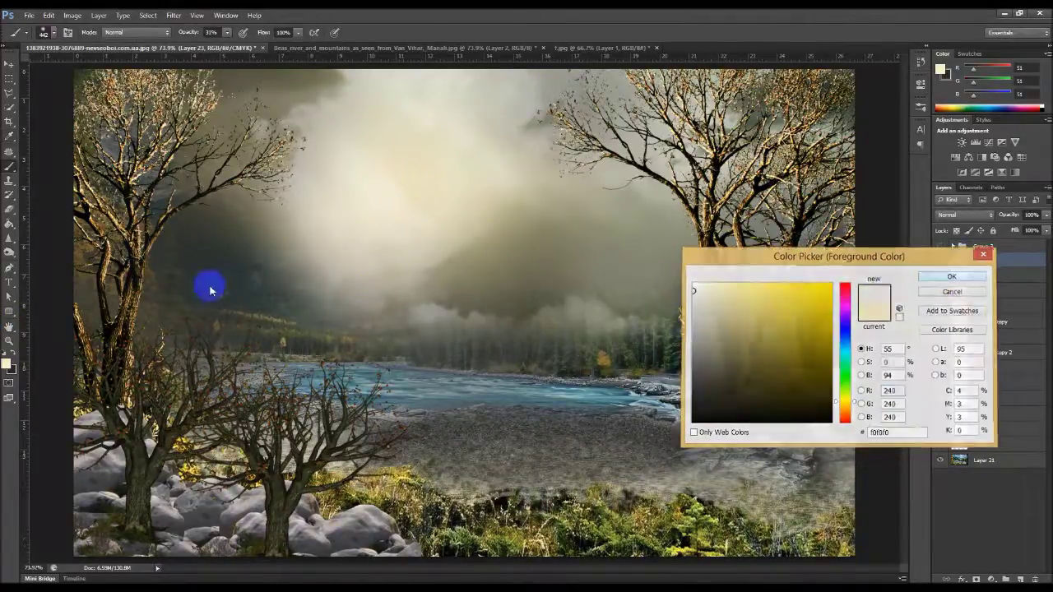
{"action": "key", "text": "Return"}
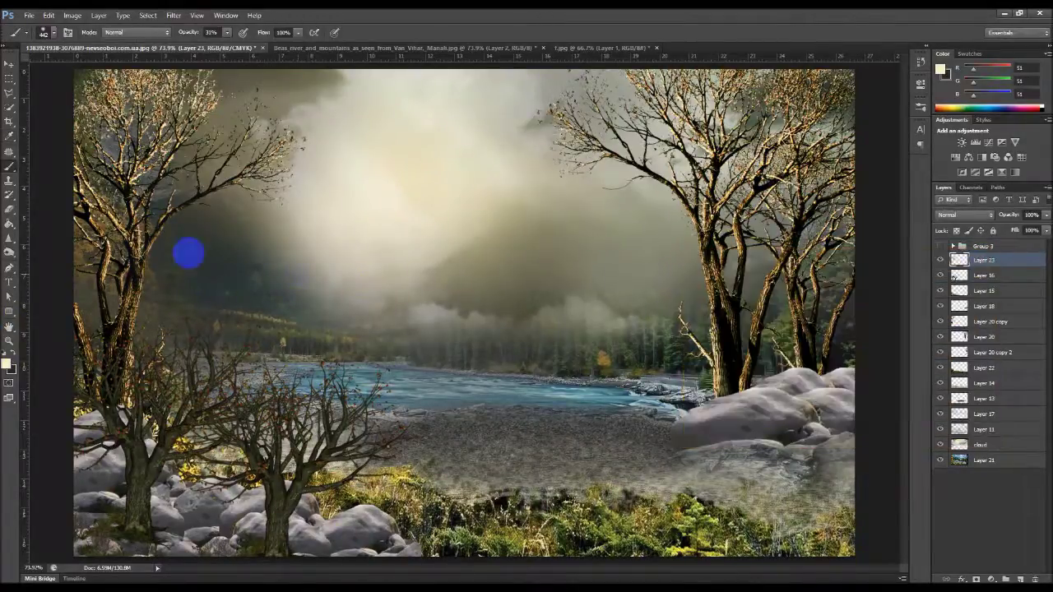
{"action": "left_click", "coordinate": [52, 34]}
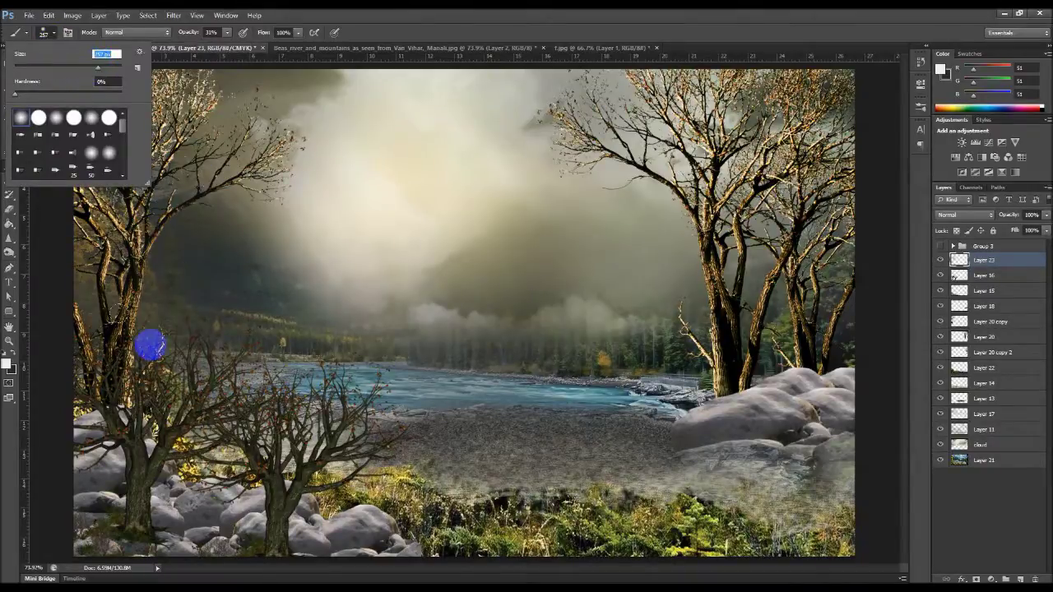
Step: Paint soft white mist over the left trees, rocks, gravel and foreground grass
{"action": "left_click_drag", "start_coordinate": [157, 334], "coordinate": [790, 356]}
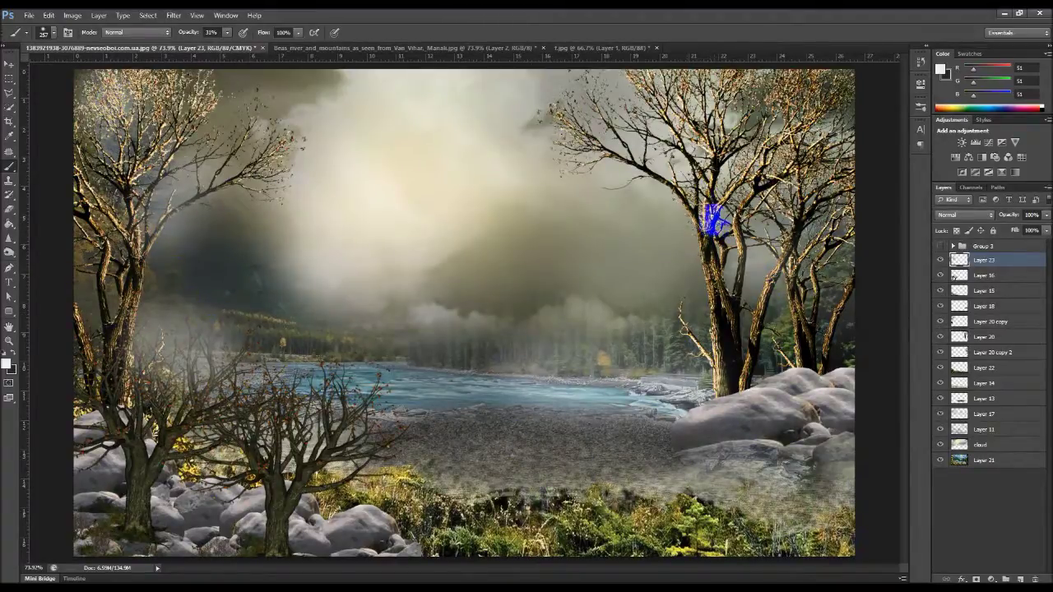
{"action": "mouse_move", "coordinate": [811, 477]}
{"action": "left_mouse_down"}
{"action": "mouse_move", "coordinate": [142, 495]}
{"action": "mouse_move", "coordinate": [107, 514]}
{"action": "left_mouse_up"}
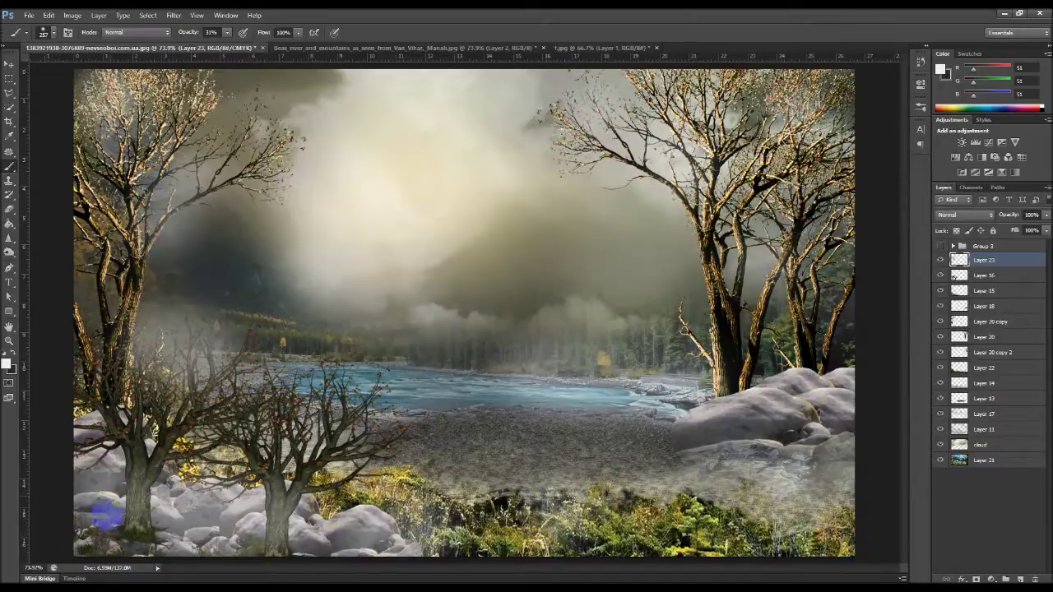
{"action": "left_click_drag", "start_coordinate": [606, 423], "coordinate": [507, 443]}
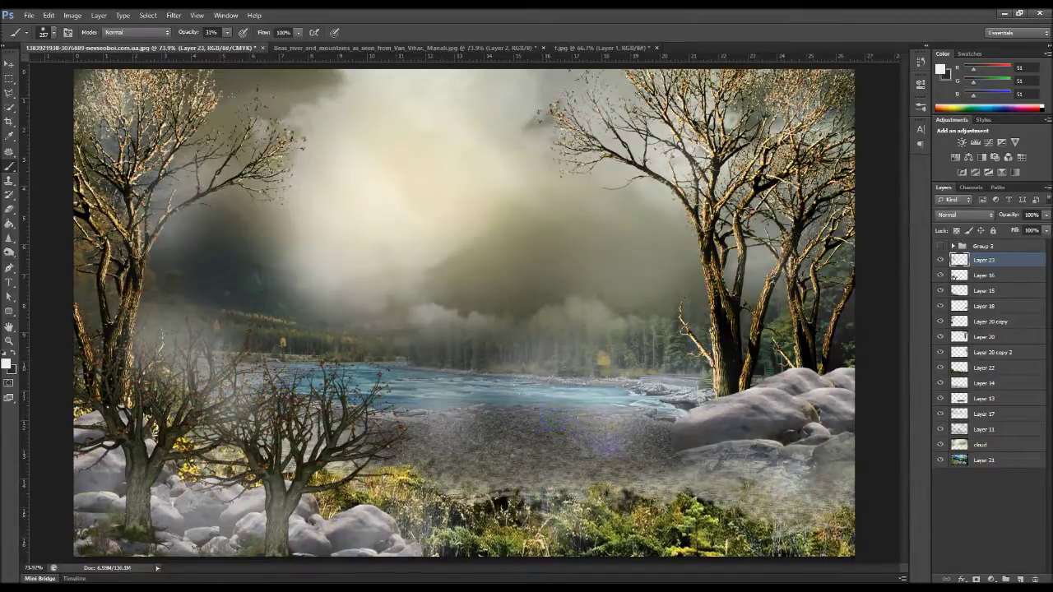
{"action": "left_click", "coordinate": [300, 374]}
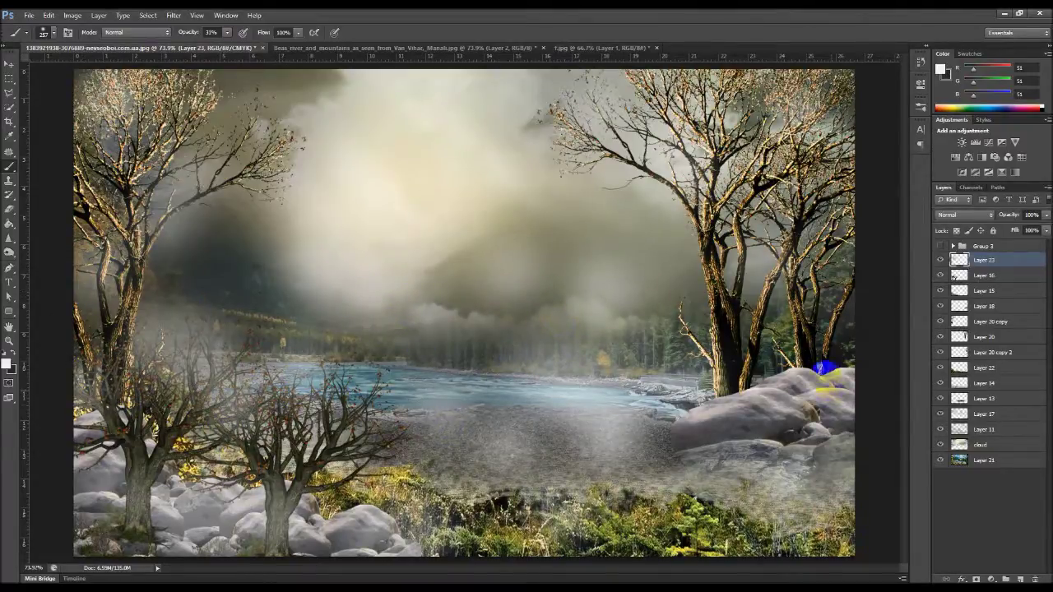
{"action": "left_click_drag", "start_coordinate": [322, 334], "coordinate": [716, 337]}
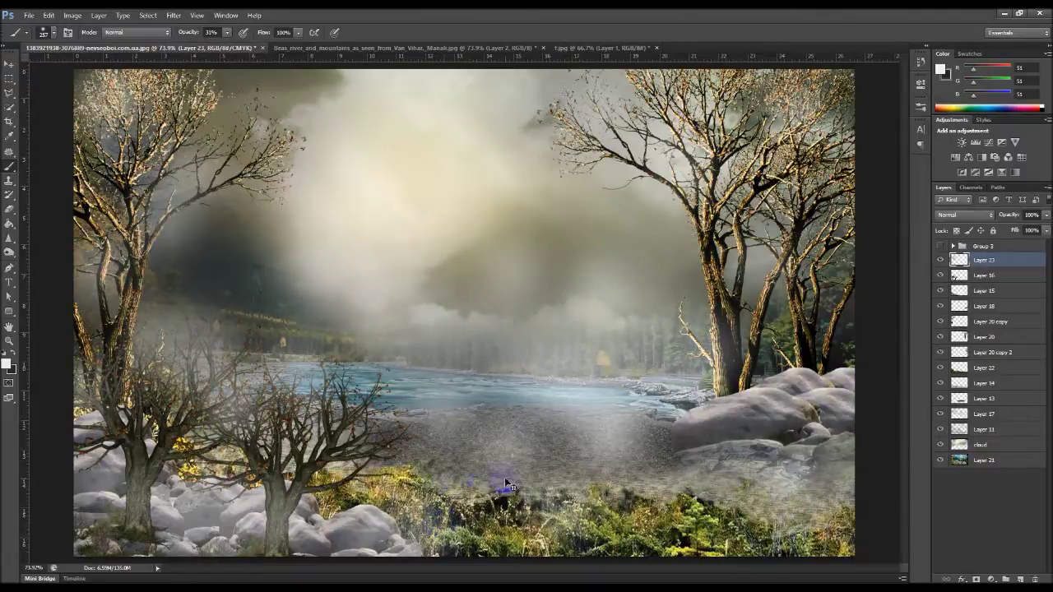
{"action": "key", "text": "ctrl+z"}
Step: Sample a light grey haze colour from the clouds for the brush
{"action": "left_click", "coordinate": [553, 486]}
{"action": "left_click", "coordinate": [7, 364]}
{"action": "left_click", "coordinate": [9, 135]}
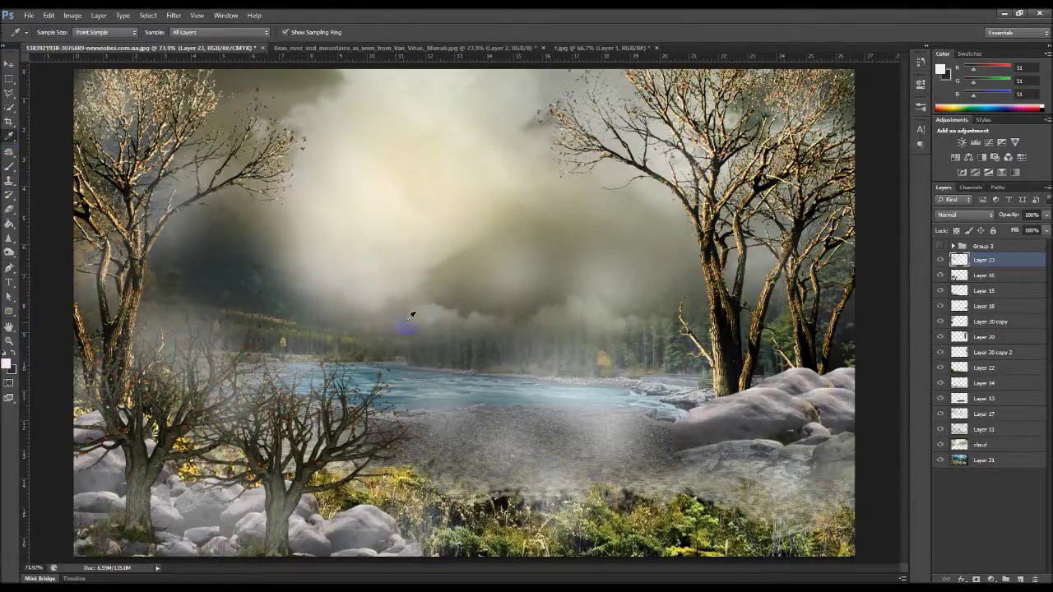
{"action": "left_click", "coordinate": [387, 294]}
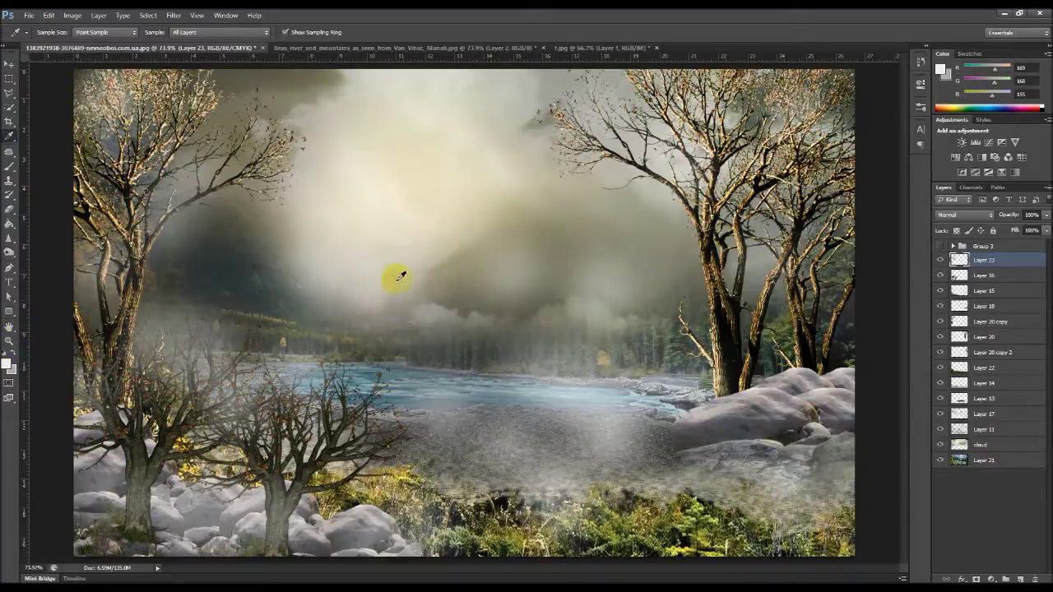
{"action": "left_click", "coordinate": [365, 228]}
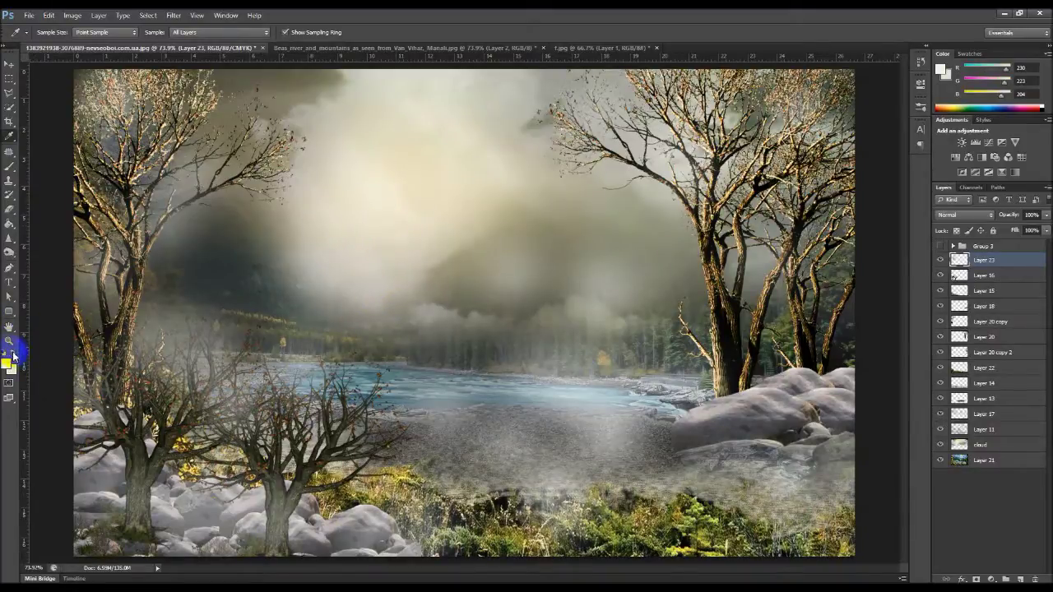
{"action": "left_click", "coordinate": [401, 290]}
{"action": "left_click", "coordinate": [10, 165]}
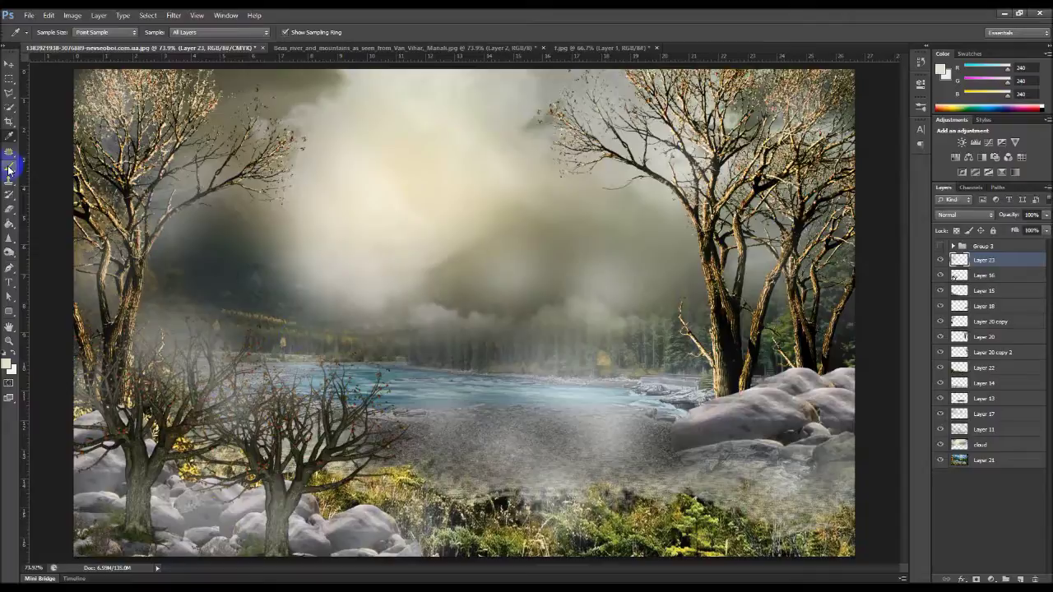
Step: Brush fog over the left trees, river, right trees, mossy rocks, foreground and pole
{"action": "left_click_drag", "start_coordinate": [276, 278], "coordinate": [274, 389]}
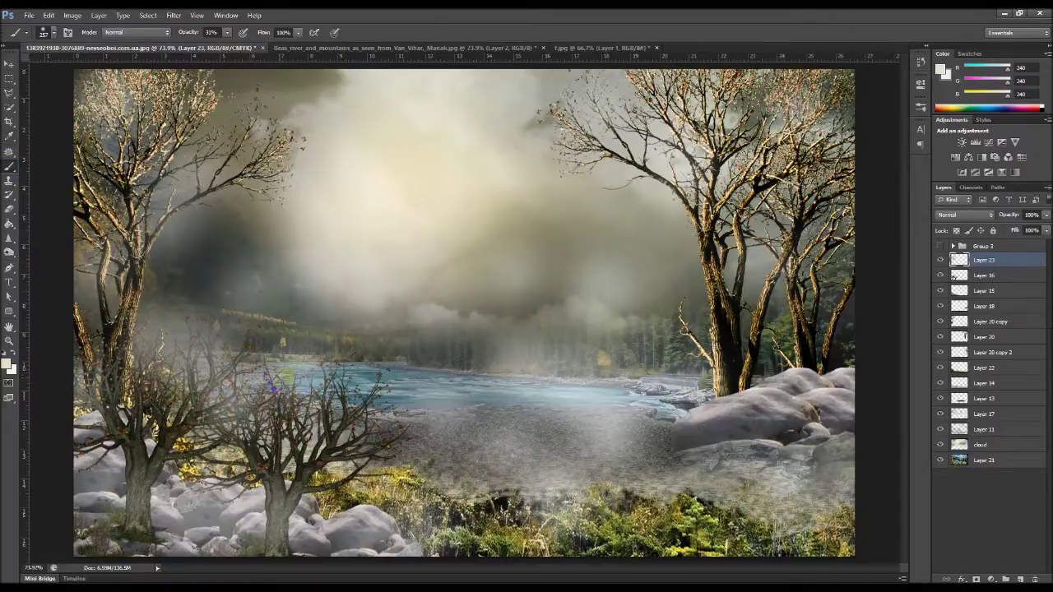
{"action": "left_click_drag", "start_coordinate": [103, 380], "coordinate": [118, 235]}
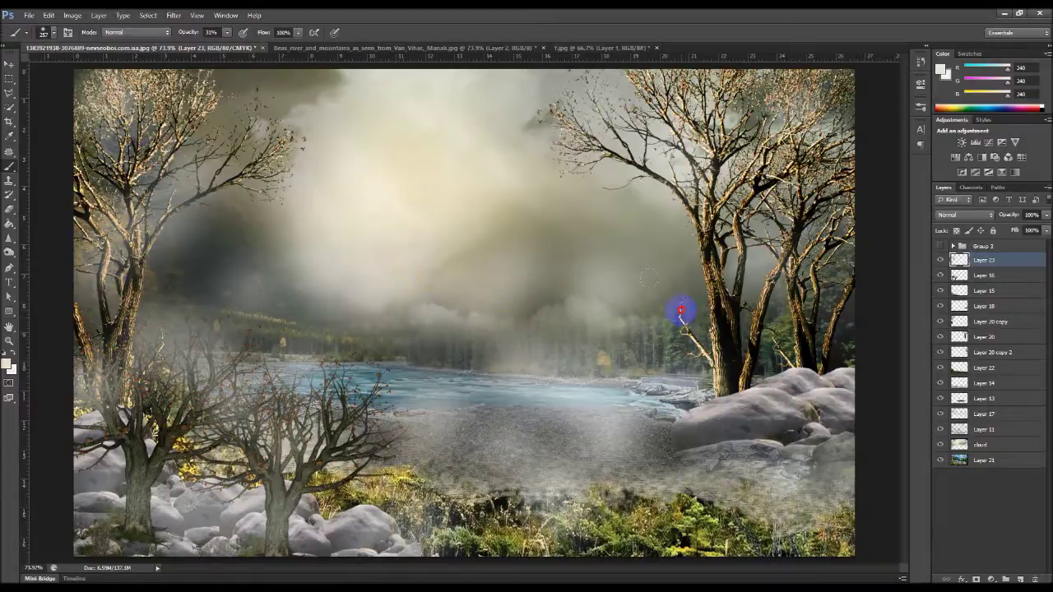
{"action": "left_click_drag", "start_coordinate": [757, 390], "coordinate": [566, 485]}
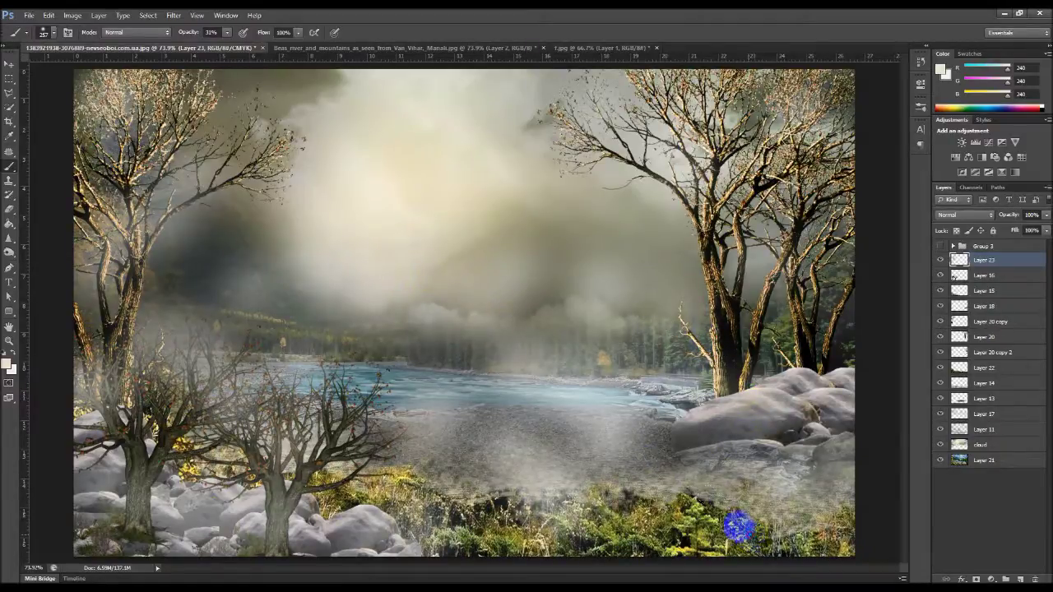
{"action": "left_click_drag", "start_coordinate": [422, 352], "coordinate": [387, 345]}
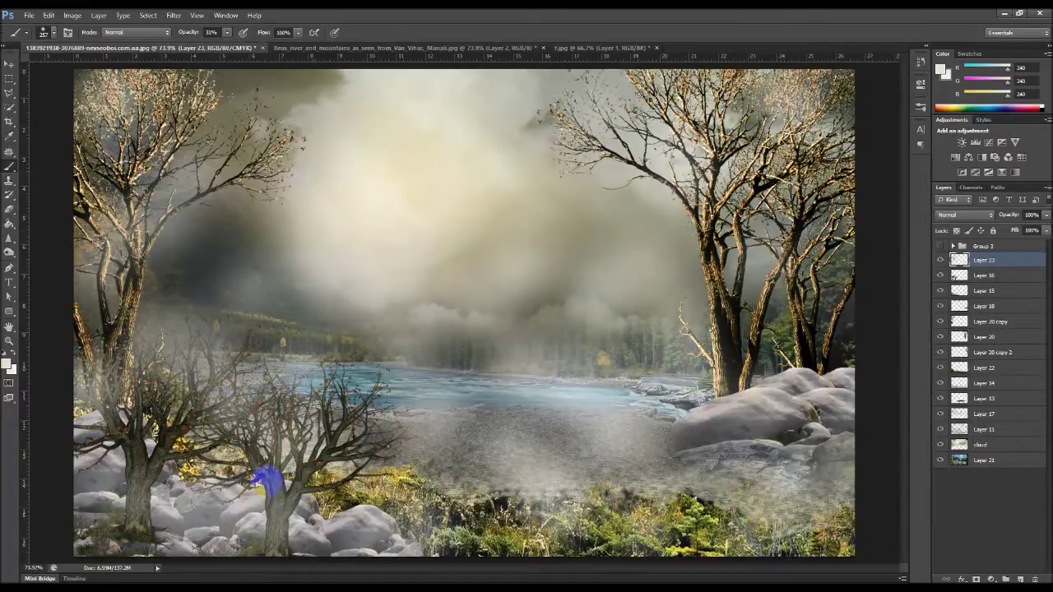
{"action": "mouse_move", "coordinate": [726, 349]}
{"action": "left_mouse_down"}
{"action": "mouse_move", "coordinate": [716, 200]}
{"action": "mouse_move", "coordinate": [760, 184]}
{"action": "mouse_move", "coordinate": [776, 357]}
{"action": "left_mouse_up"}
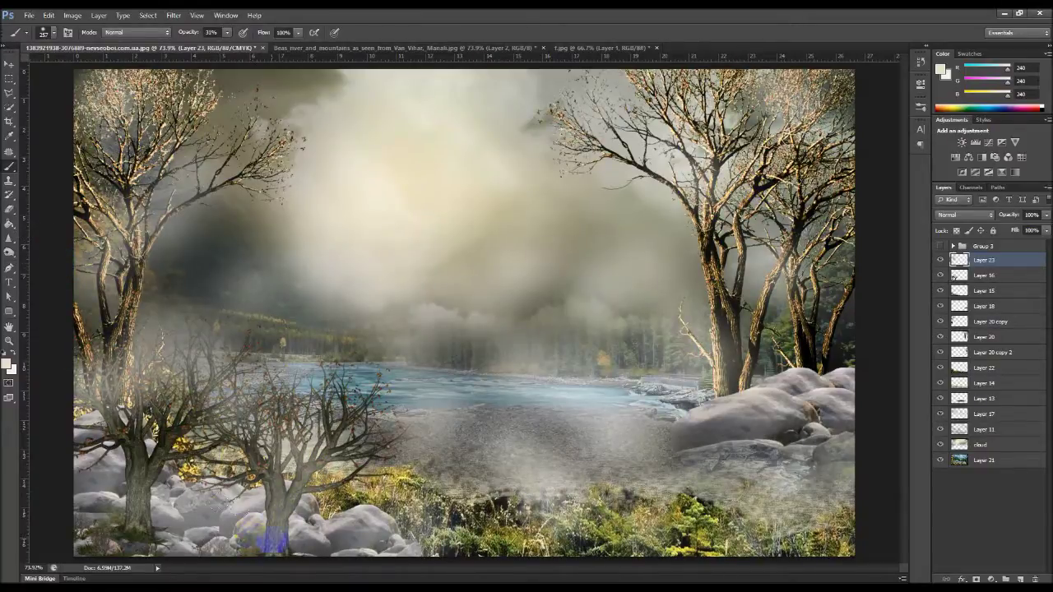
{"action": "left_click", "coordinate": [385, 520]}
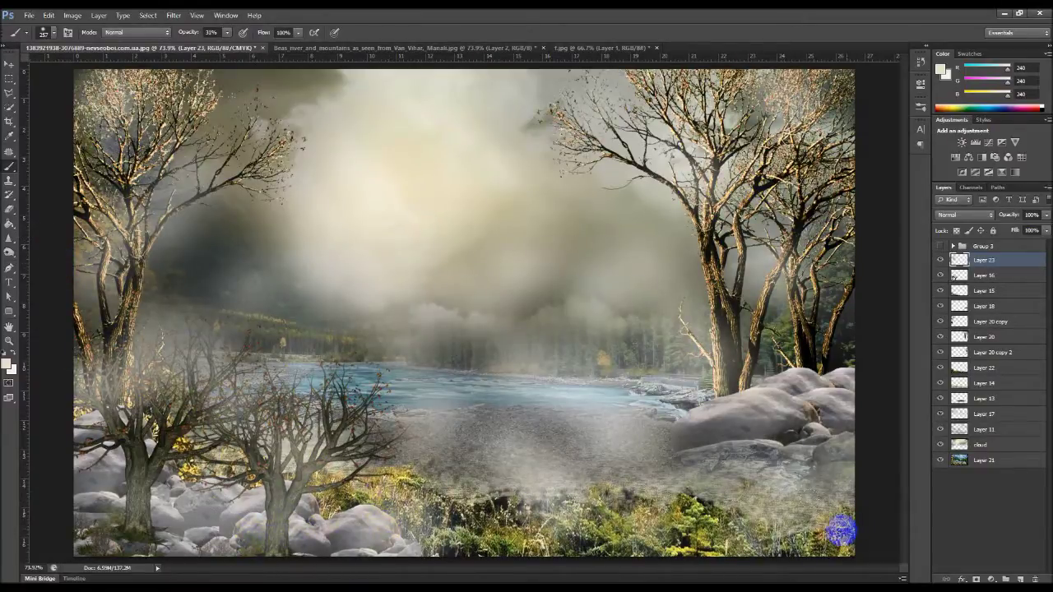
{"action": "left_click_drag", "start_coordinate": [511, 524], "coordinate": [858, 517]}
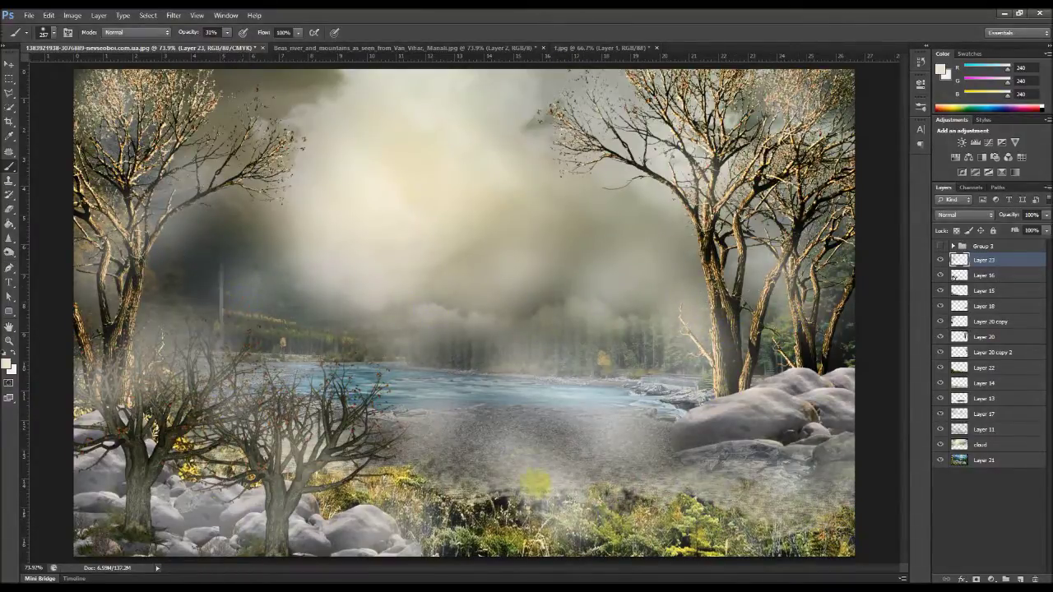
{"action": "left_click", "coordinate": [241, 300]}
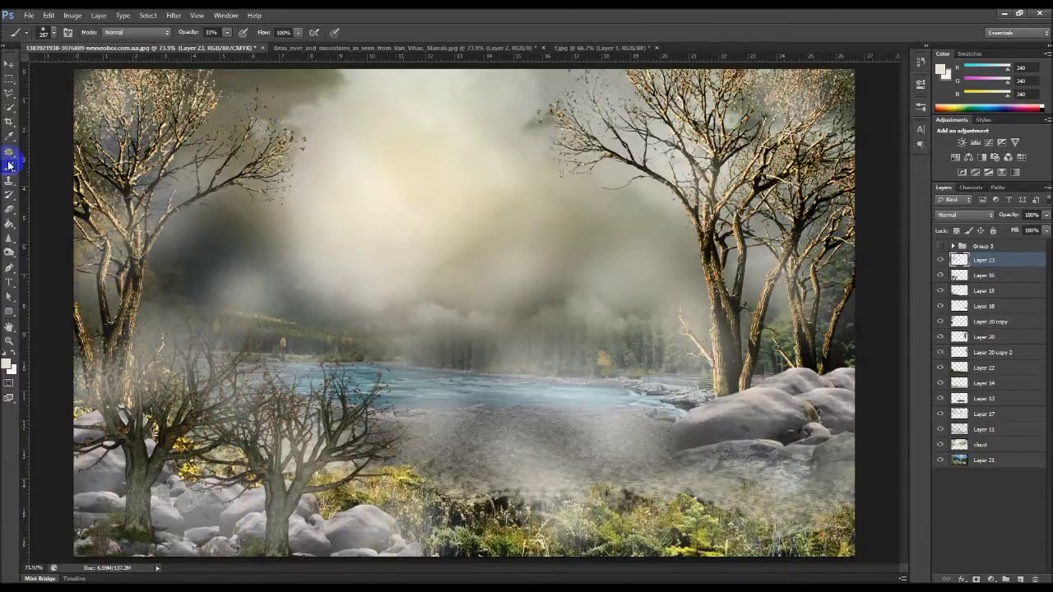
Step: Using a sampled grey-green, dab fog on the top branches and grey down the sky's centre
{"action": "left_click", "coordinate": [8, 135]}
{"action": "left_click", "coordinate": [240, 221]}
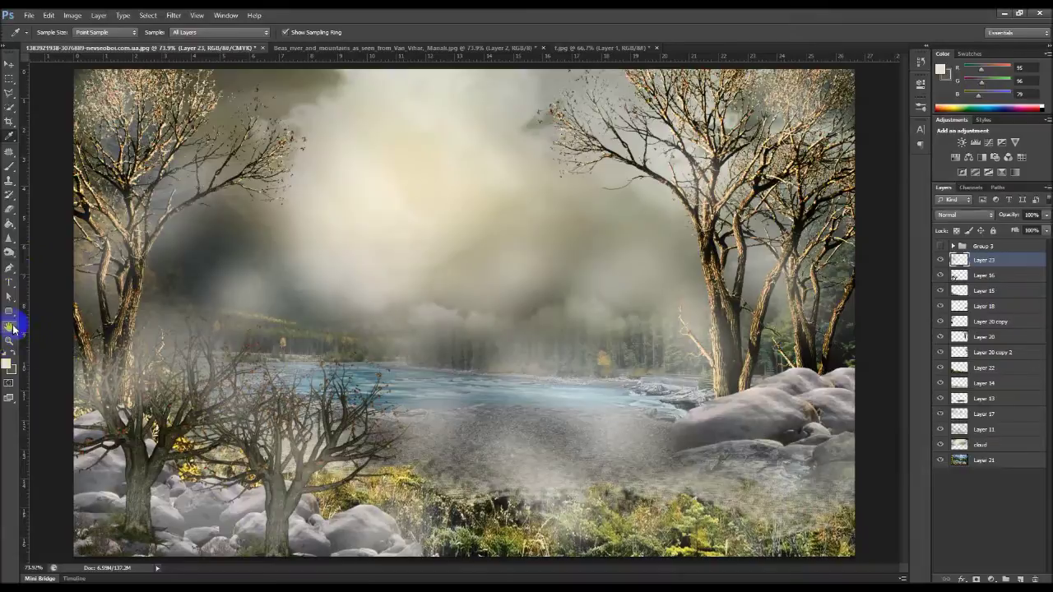
{"action": "left_click", "coordinate": [11, 352]}
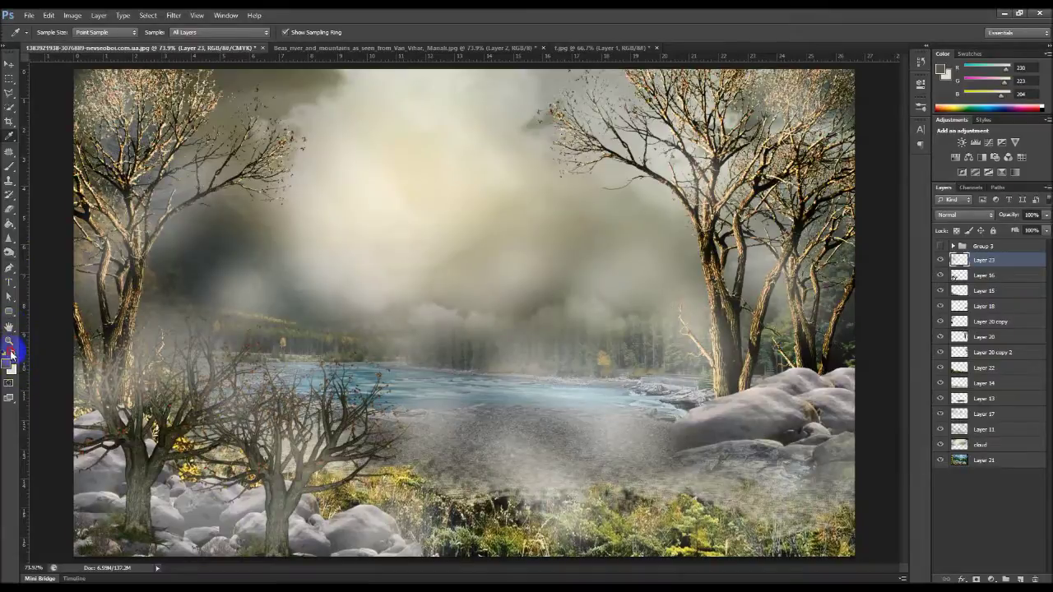
{"action": "left_click", "coordinate": [8, 164]}
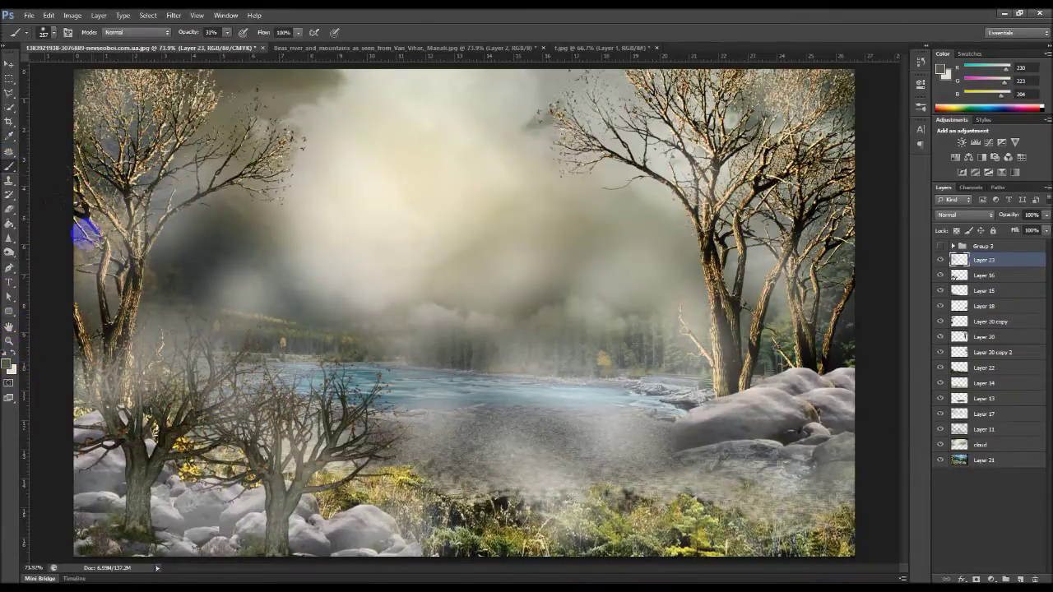
{"action": "left_click", "coordinate": [95, 105]}
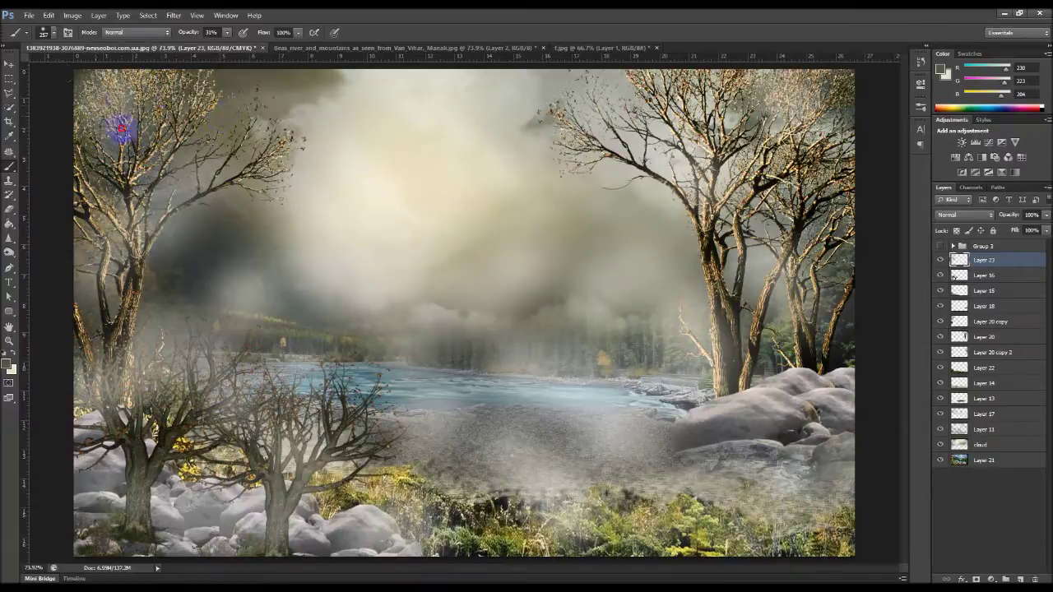
{"action": "left_click", "coordinate": [704, 106]}
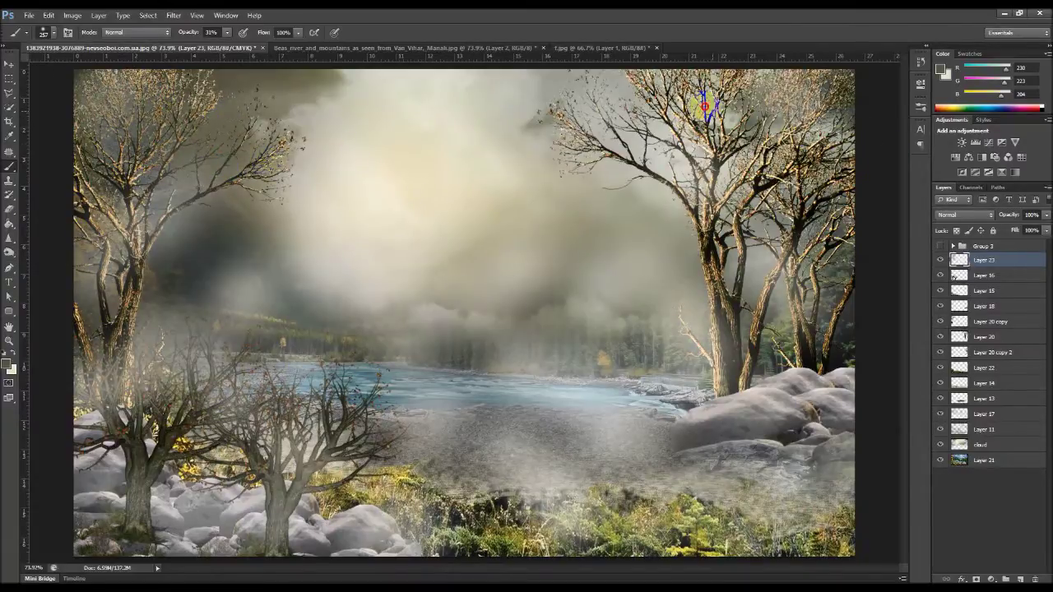
{"action": "left_click_drag", "start_coordinate": [705, 105], "coordinate": [729, 219]}
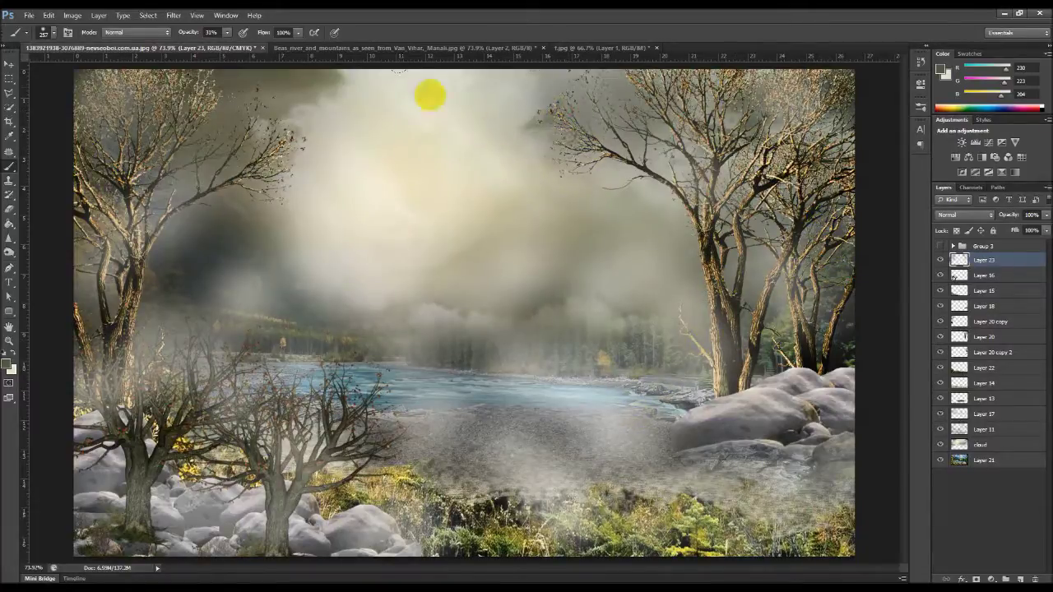
{"action": "left_click_drag", "start_coordinate": [398, 70], "coordinate": [319, 321]}
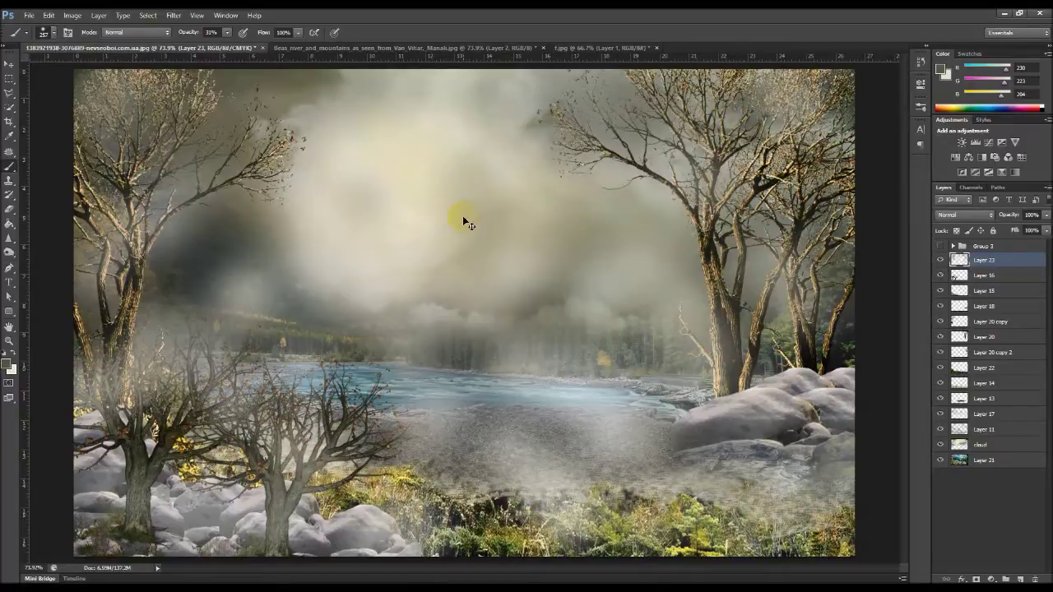
Step: Open the Mirelurk_King.png image
{"action": "key", "text": "ctrl+o"}
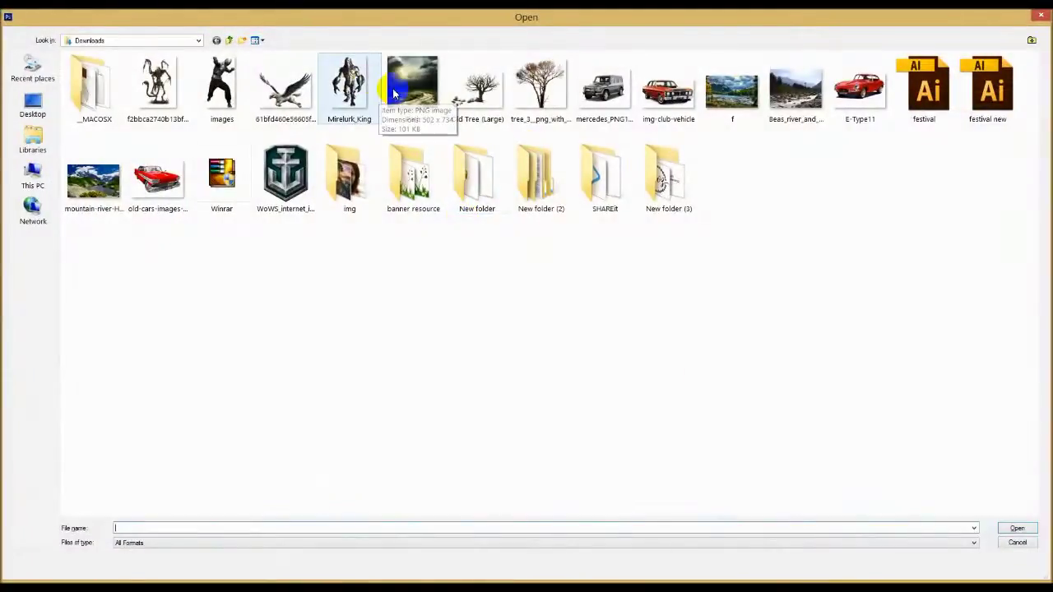
{"action": "left_click", "coordinate": [365, 98]}
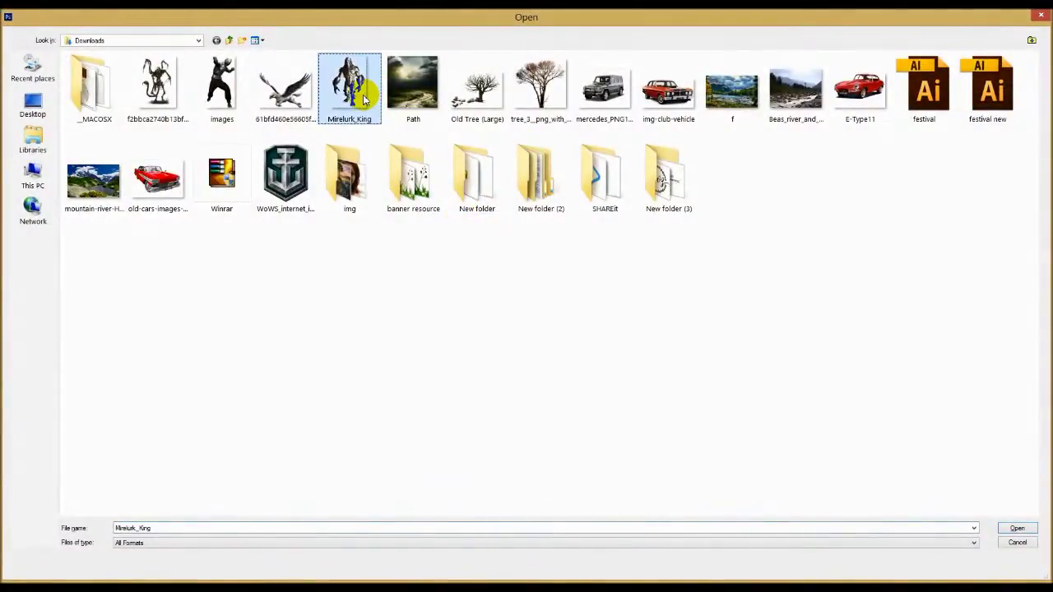
{"action": "double_click", "coordinate": [366, 93]}
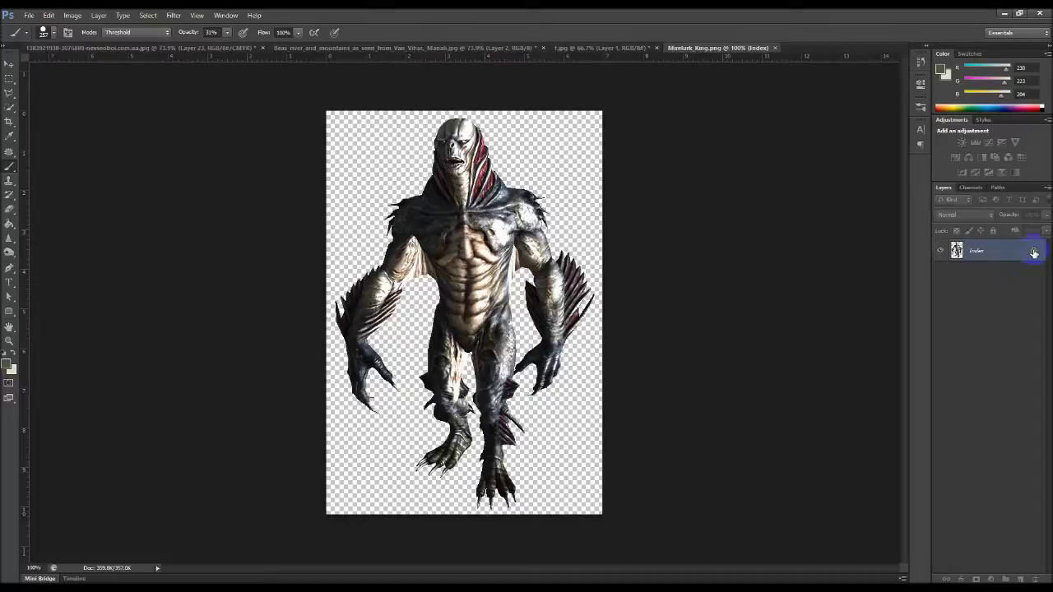
Step: Move the creature from Mirelurk_King.png into the river scene as Layer 24, below Layer 16
{"action": "left_click_drag", "start_coordinate": [456, 220], "coordinate": [466, 236]}
{"action": "key", "text": "Delete"}
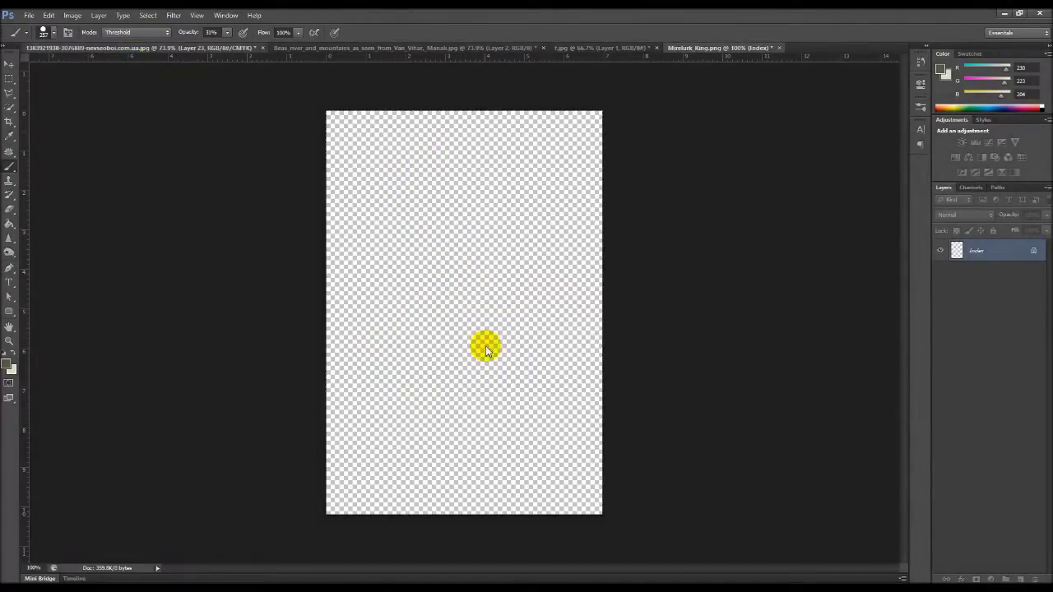
{"action": "key", "text": "ctrl+Tab"}
{"action": "key", "text": "v"}
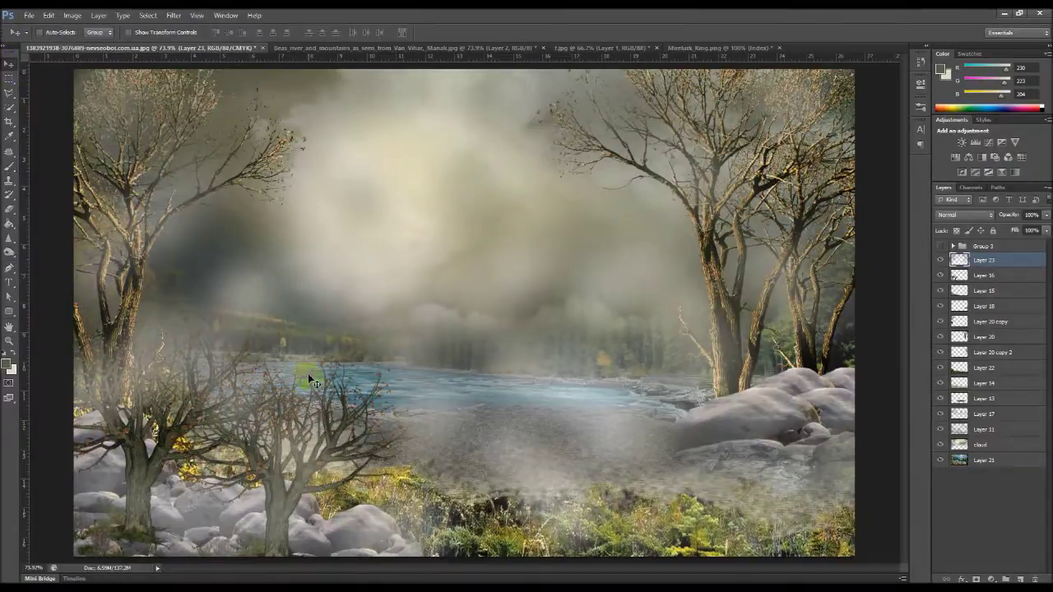
{"action": "key", "text": "ctrl+v"}
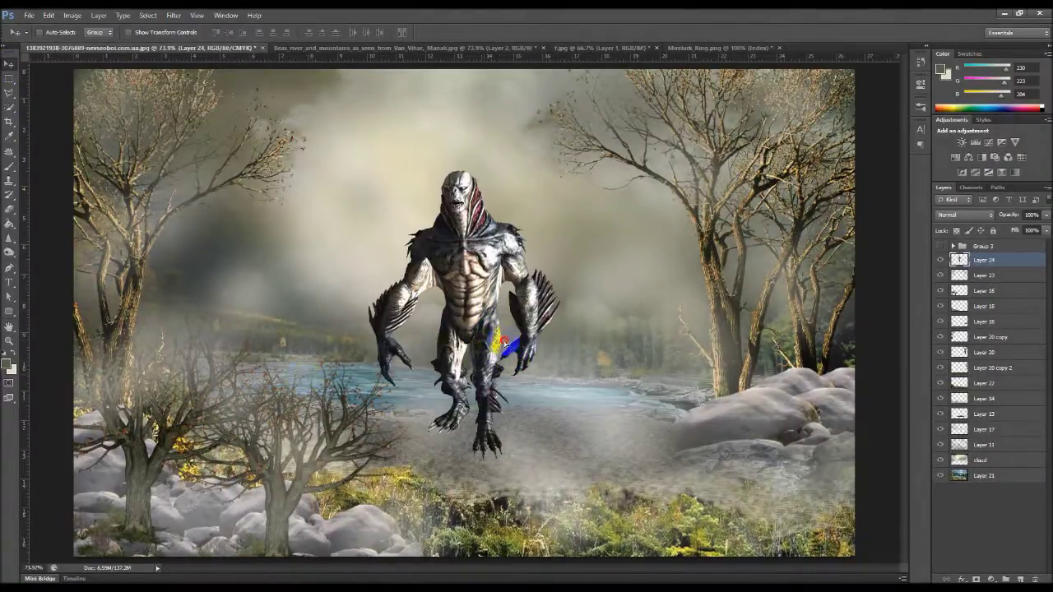
{"action": "left_click_drag", "start_coordinate": [503, 345], "coordinate": [504, 364]}
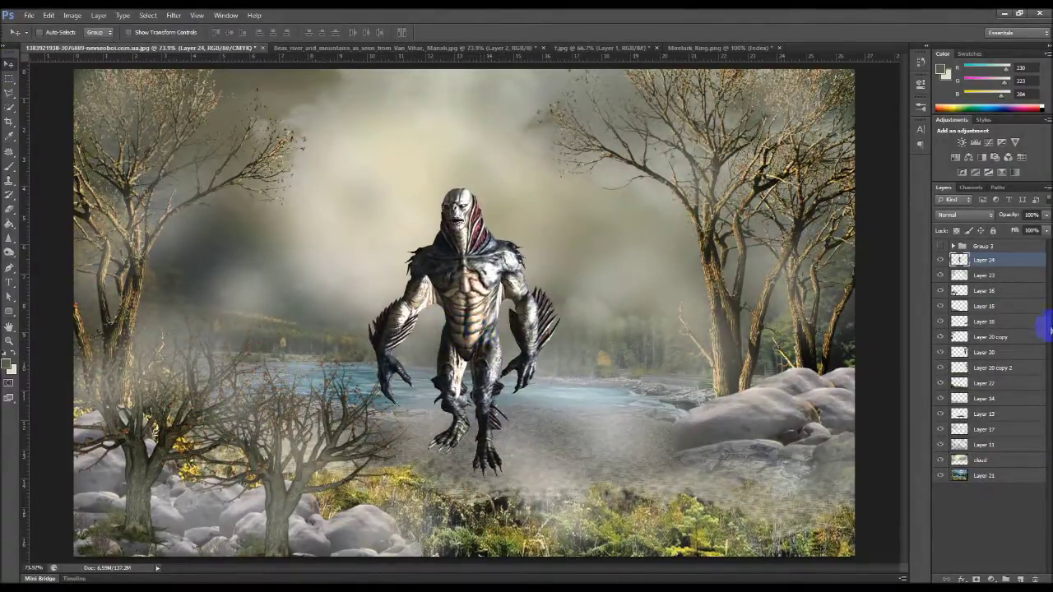
{"action": "left_click_drag", "start_coordinate": [996, 265], "coordinate": [997, 297]}
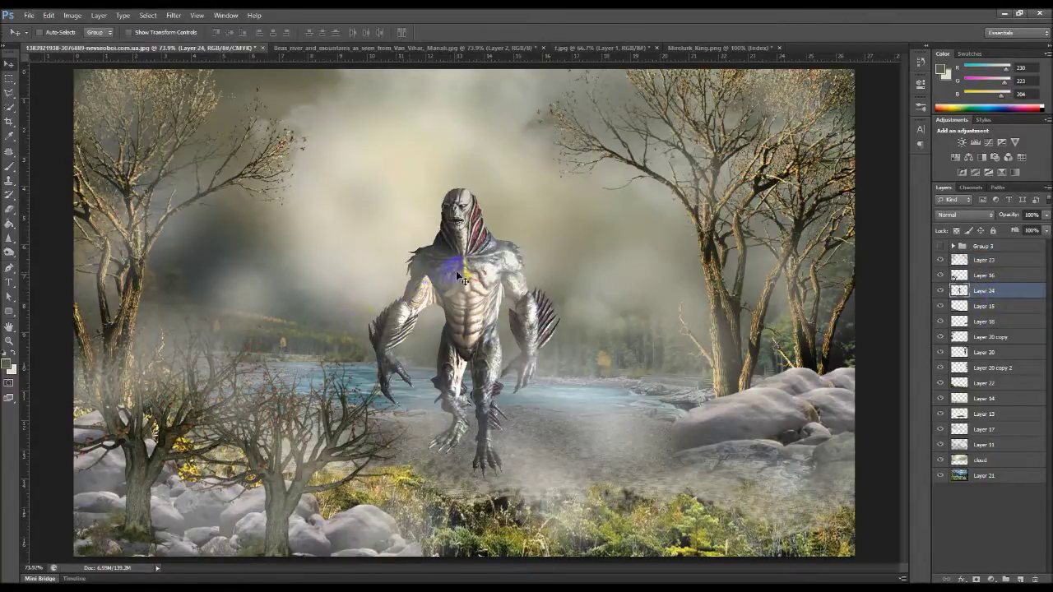
{"action": "left_click_drag", "start_coordinate": [455, 273], "coordinate": [462, 285]}
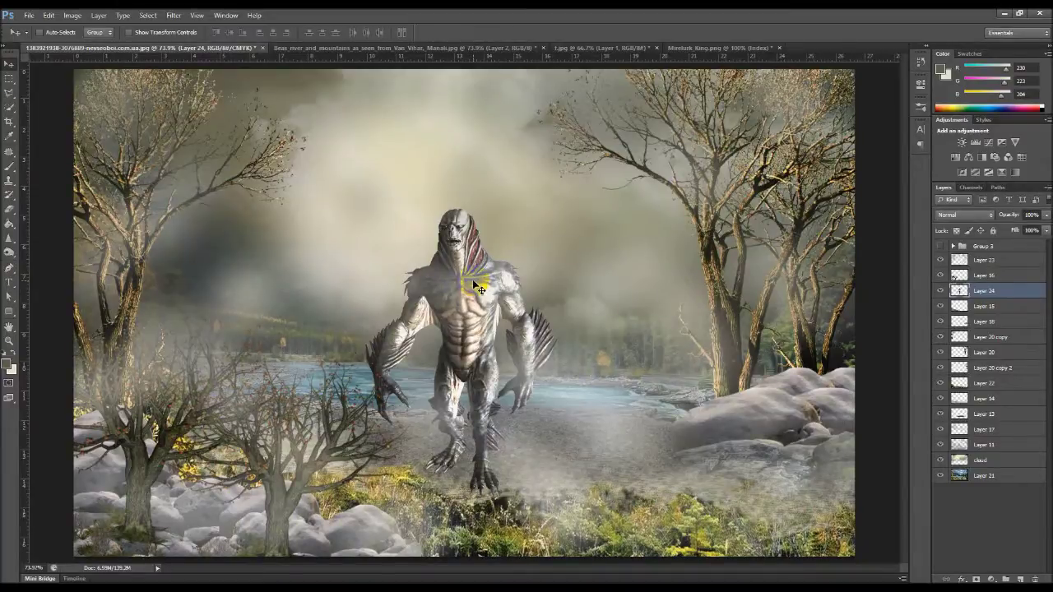
Step: Scale the creature to about 124% width and 107% height and raise it mid-scene
{"action": "key", "text": "ctrl+t"}
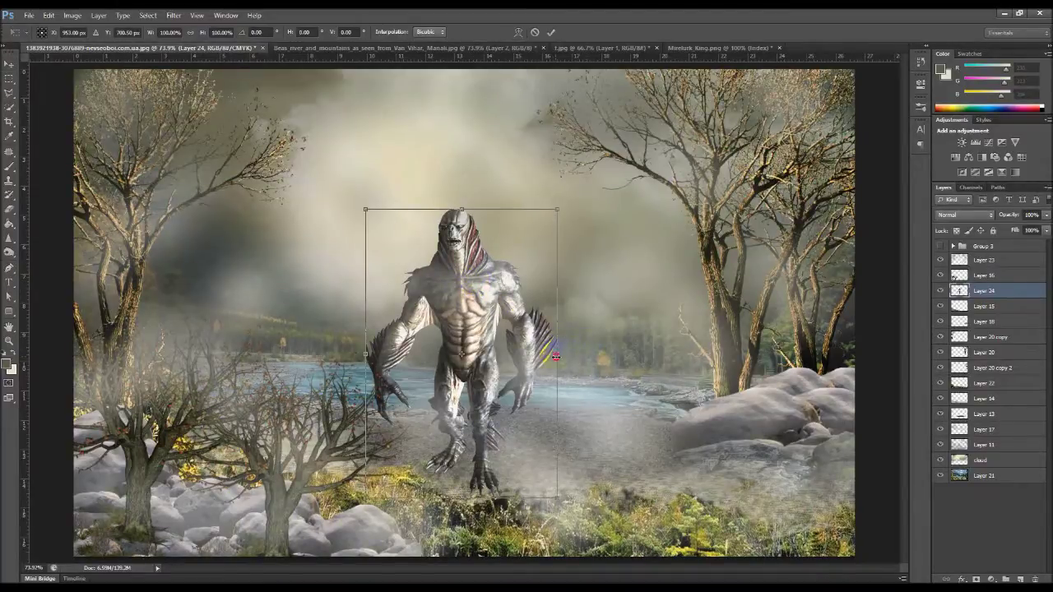
{"action": "left_click_drag", "start_coordinate": [556, 356], "coordinate": [579, 353]}
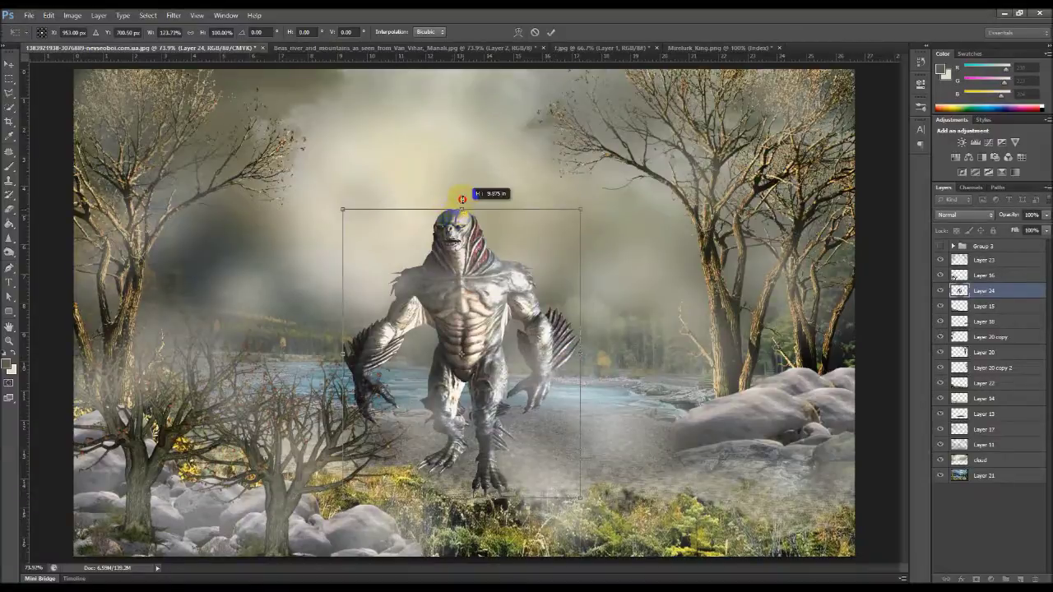
{"action": "left_click_drag", "start_coordinate": [462, 199], "coordinate": [463, 188]}
{"action": "mouse_move", "coordinate": [485, 334]}
{"action": "left_mouse_down"}
{"action": "mouse_move", "coordinate": [487, 290]}
{"action": "mouse_move", "coordinate": [499, 304]}
{"action": "left_mouse_up"}
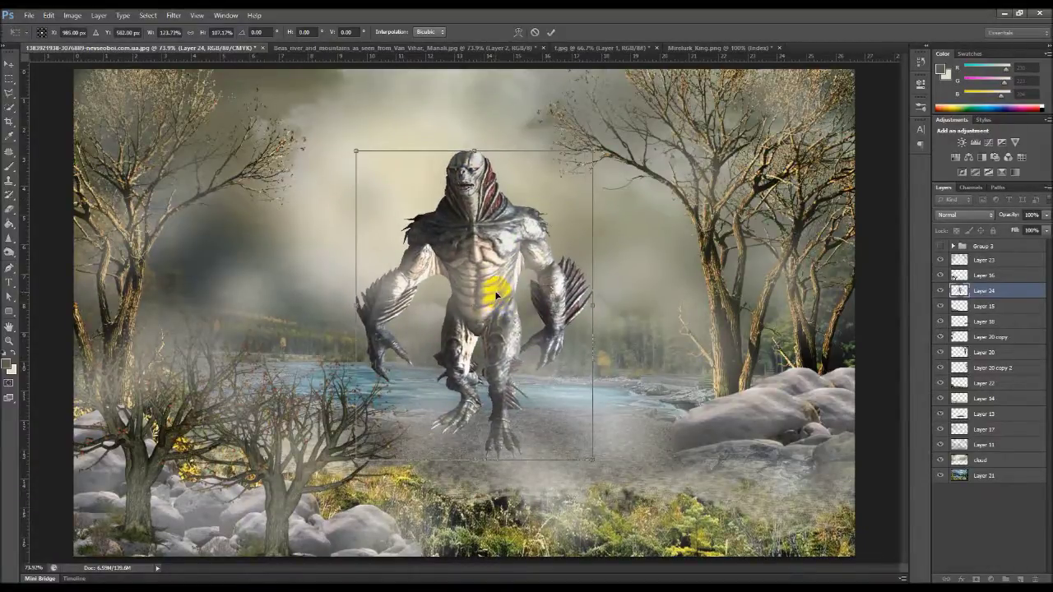
{"action": "key", "text": "Return"}
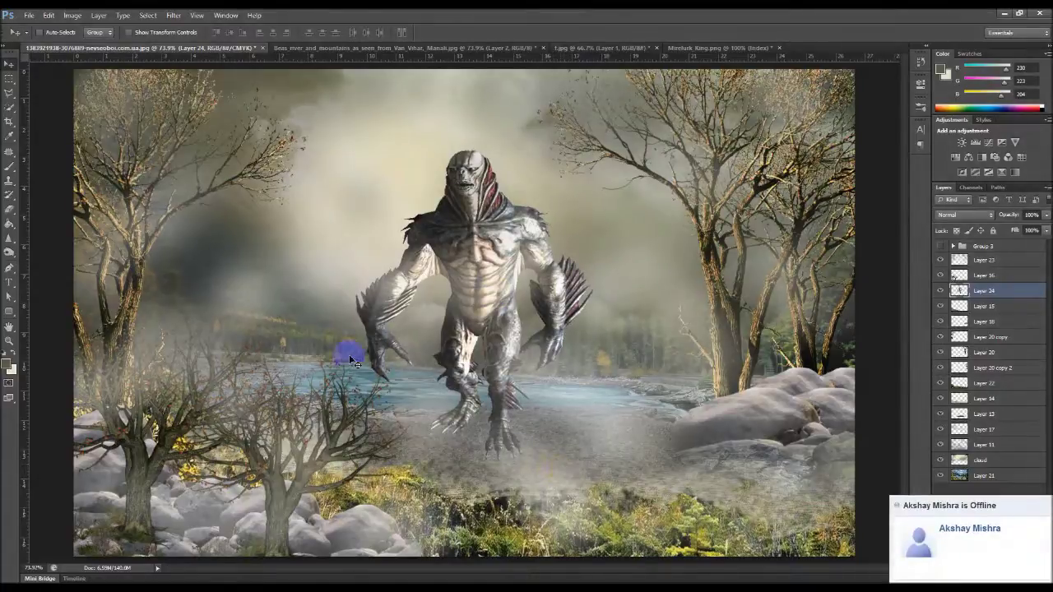
{"action": "left_click", "coordinate": [333, 436], "text": "ctrl"}
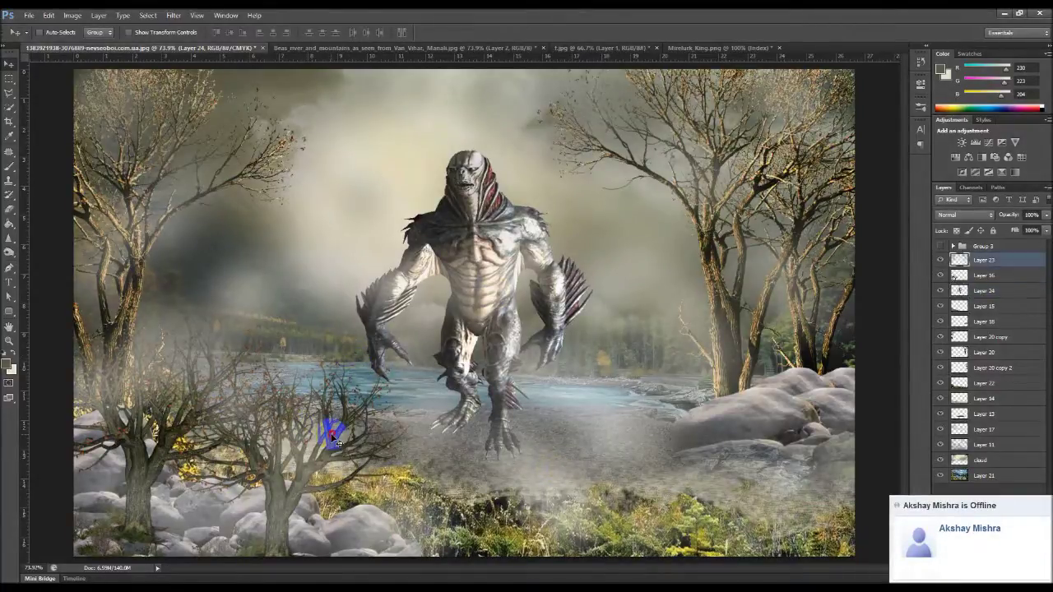
Step: Enlarge the Layer 16 trees to about 111%, shift them slightly left, and commit
{"action": "left_click", "coordinate": [506, 432], "text": "ctrl"}
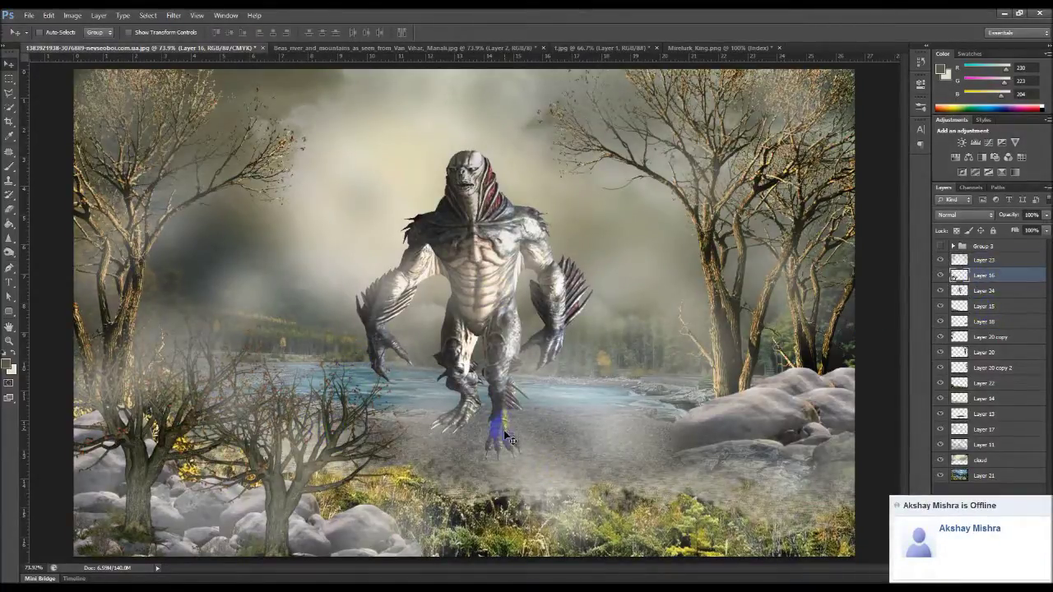
{"action": "key", "text": "ctrl+t"}
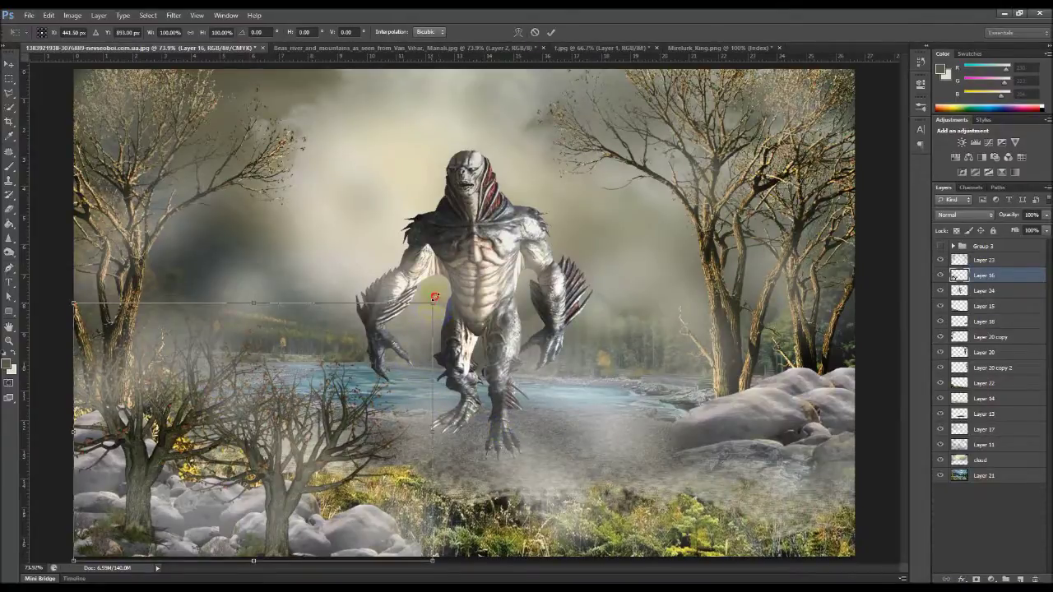
{"action": "left_click_drag", "start_coordinate": [435, 296], "coordinate": [479, 269]}
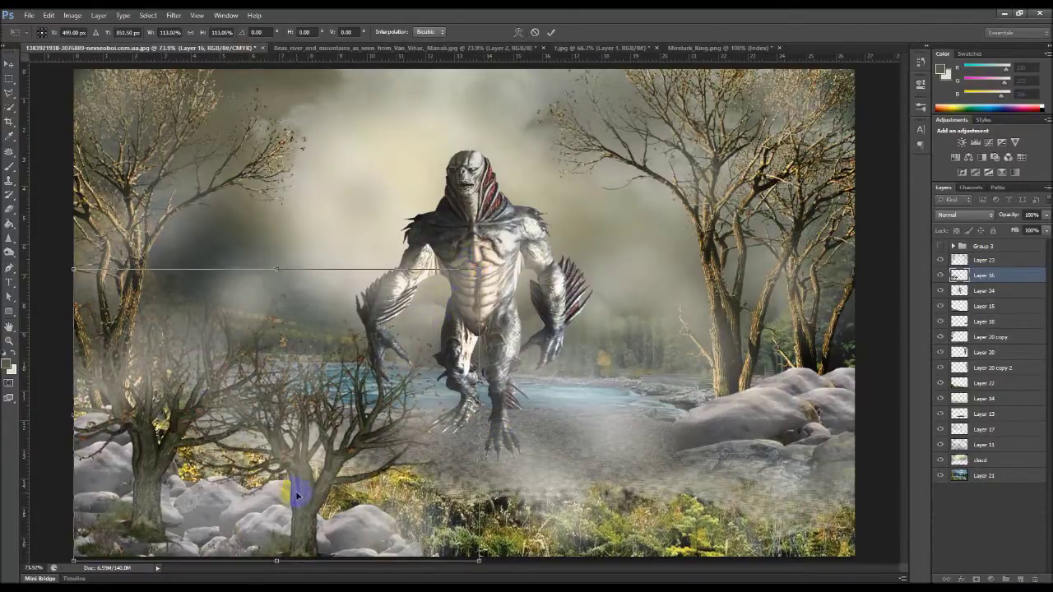
{"action": "left_click_drag", "start_coordinate": [294, 495], "coordinate": [290, 496]}
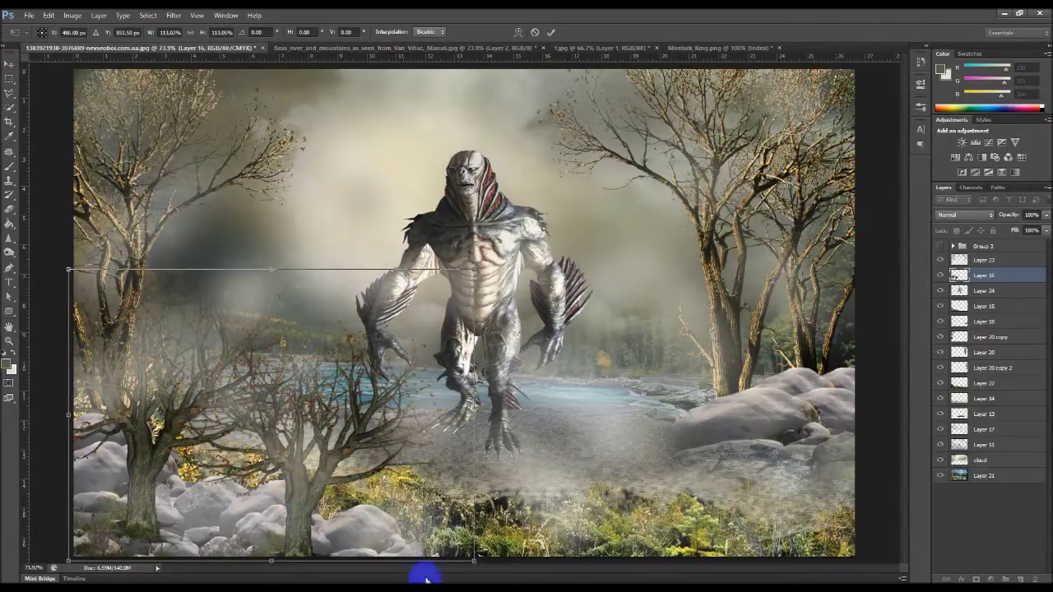
{"action": "left_click_drag", "start_coordinate": [471, 559], "coordinate": [468, 559]}
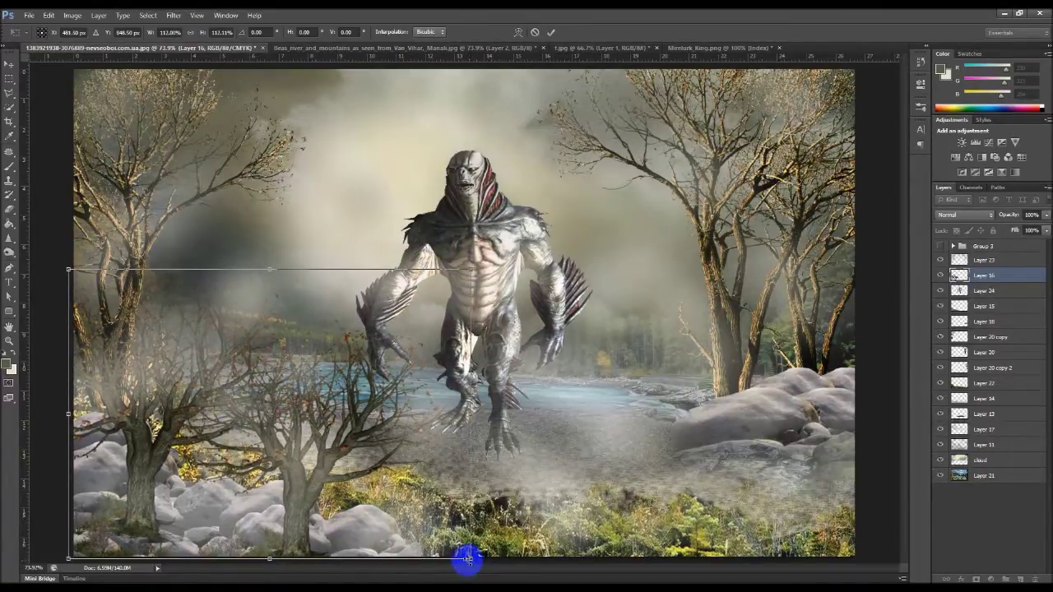
{"action": "left_click_drag", "start_coordinate": [469, 559], "coordinate": [467, 556]}
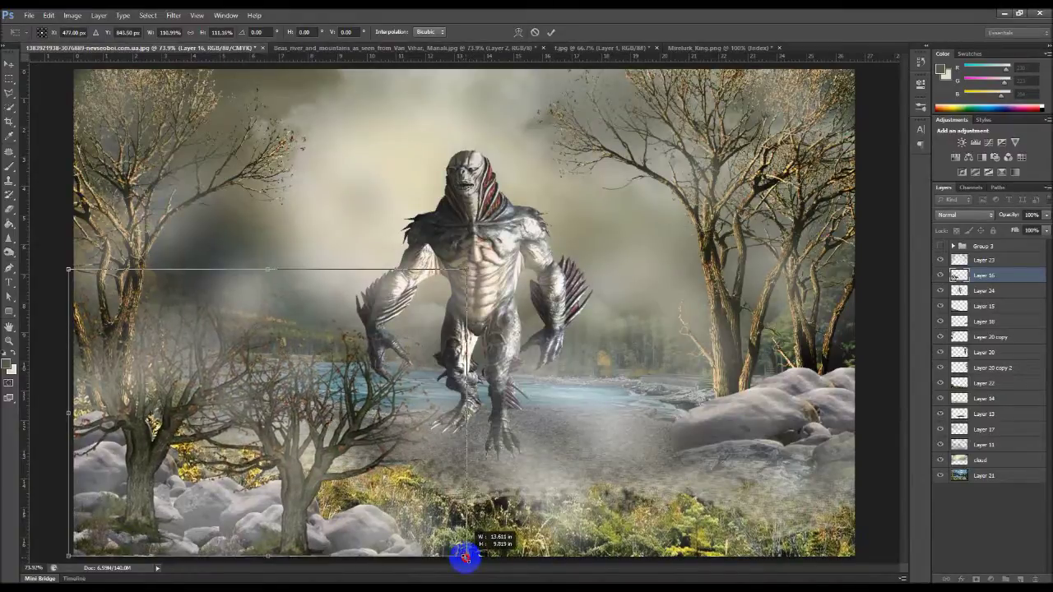
{"action": "double_click", "coordinate": [297, 477]}
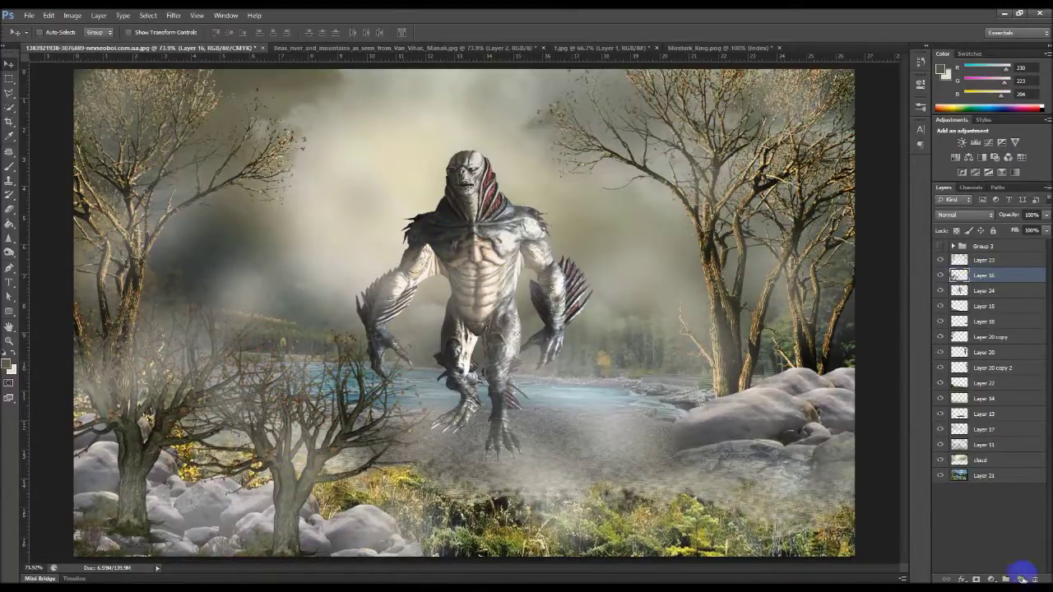
{"action": "left_click", "coordinate": [987, 261]}
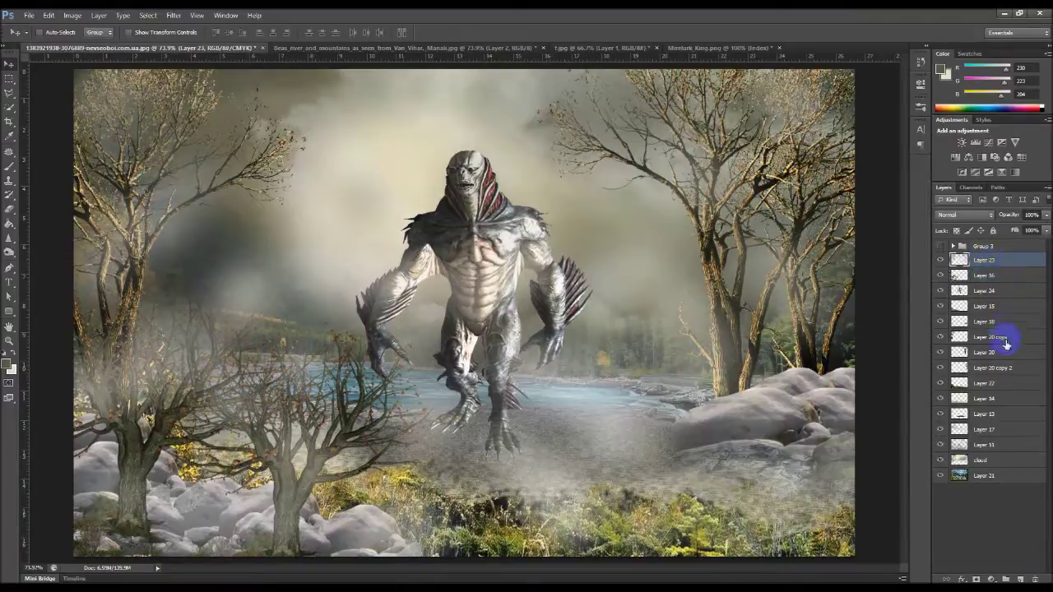
{"action": "left_click", "coordinate": [1019, 579]}
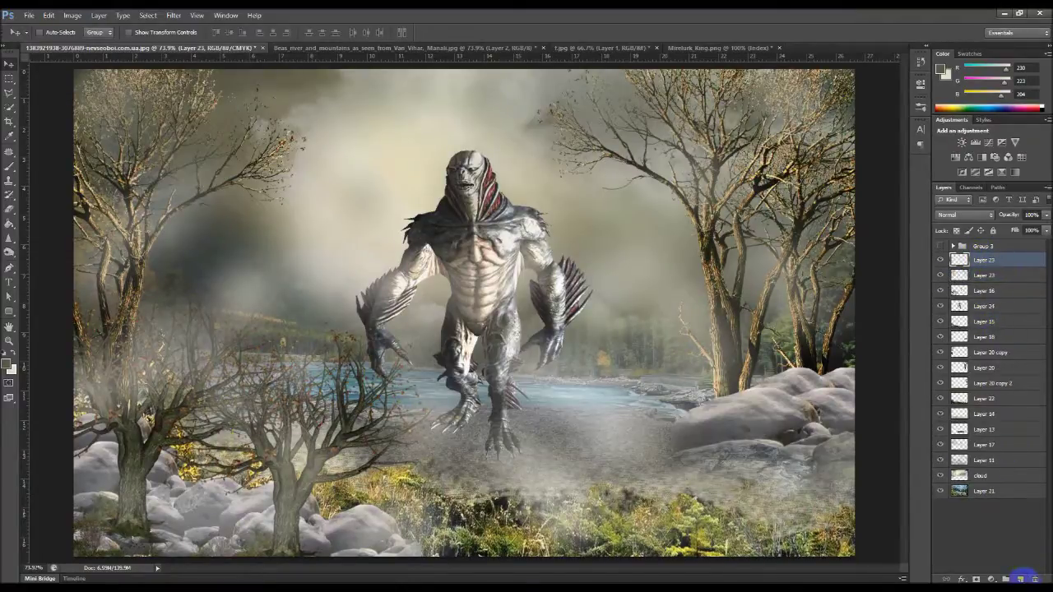
{"action": "key", "text": "ctrl+z"}
{"action": "left_click", "coordinate": [991, 579]}
{"action": "left_click", "coordinate": [972, 355]}
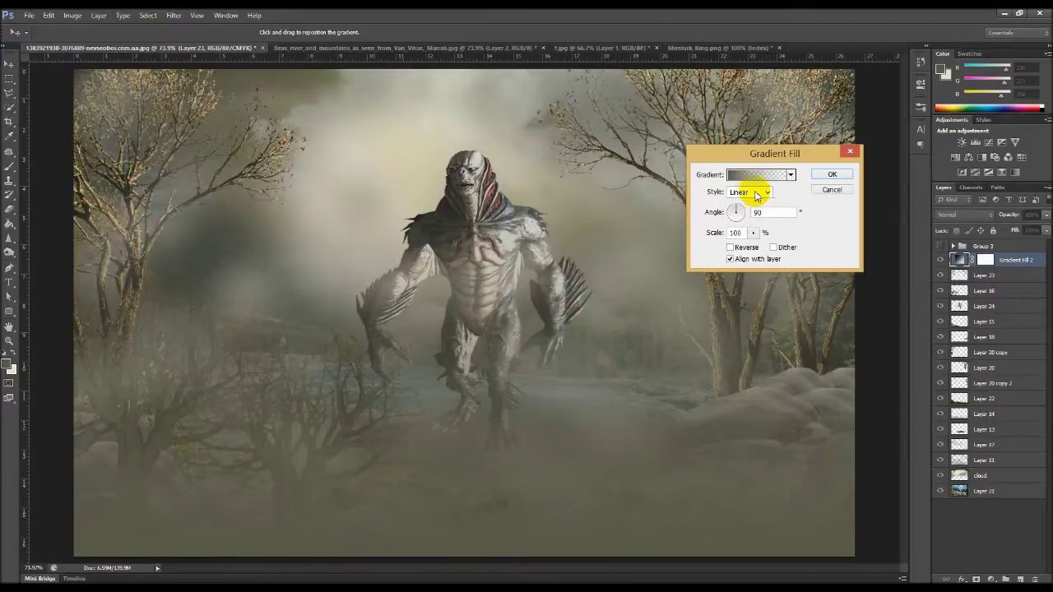
{"action": "left_click", "coordinate": [755, 194]}
{"action": "left_click", "coordinate": [755, 194]}
{"action": "left_click", "coordinate": [755, 194]}
{"action": "left_click", "coordinate": [744, 220]}
{"action": "left_click", "coordinate": [747, 194]}
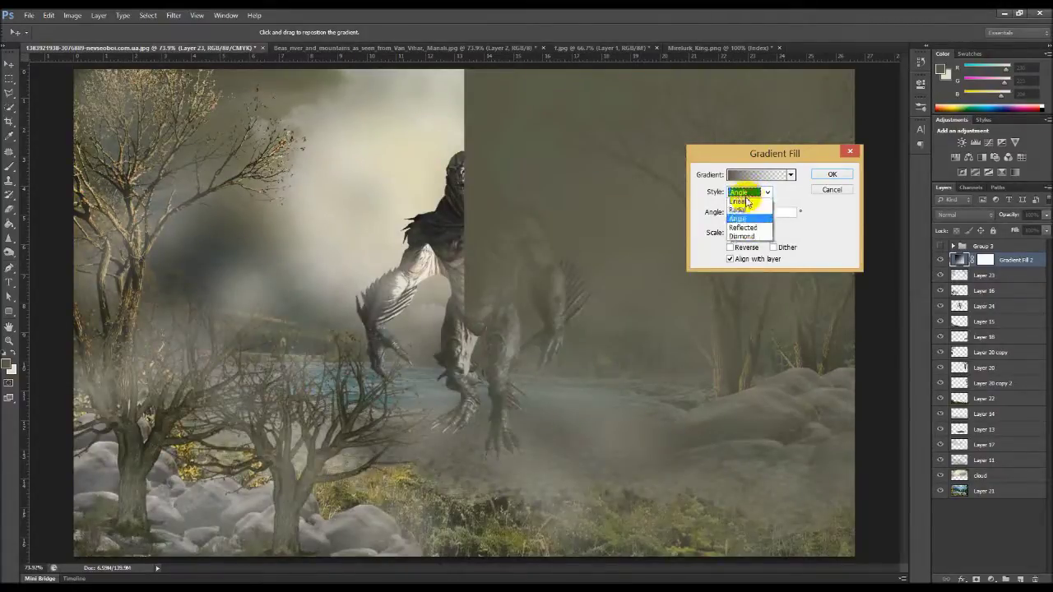
{"action": "left_click", "coordinate": [745, 211]}
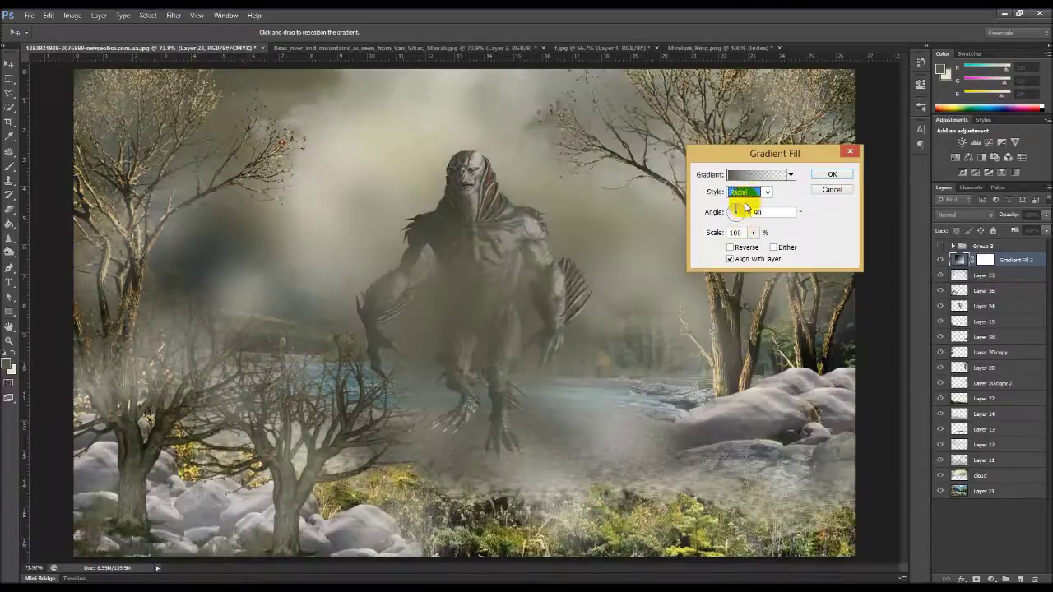
{"action": "left_click", "coordinate": [749, 174]}
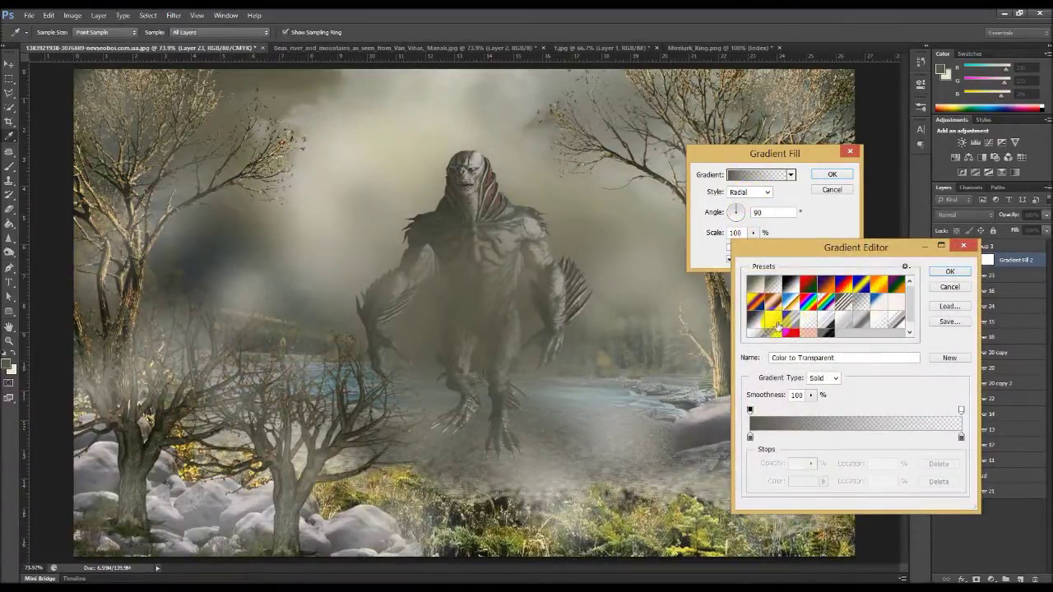
{"action": "left_click", "coordinate": [779, 321]}
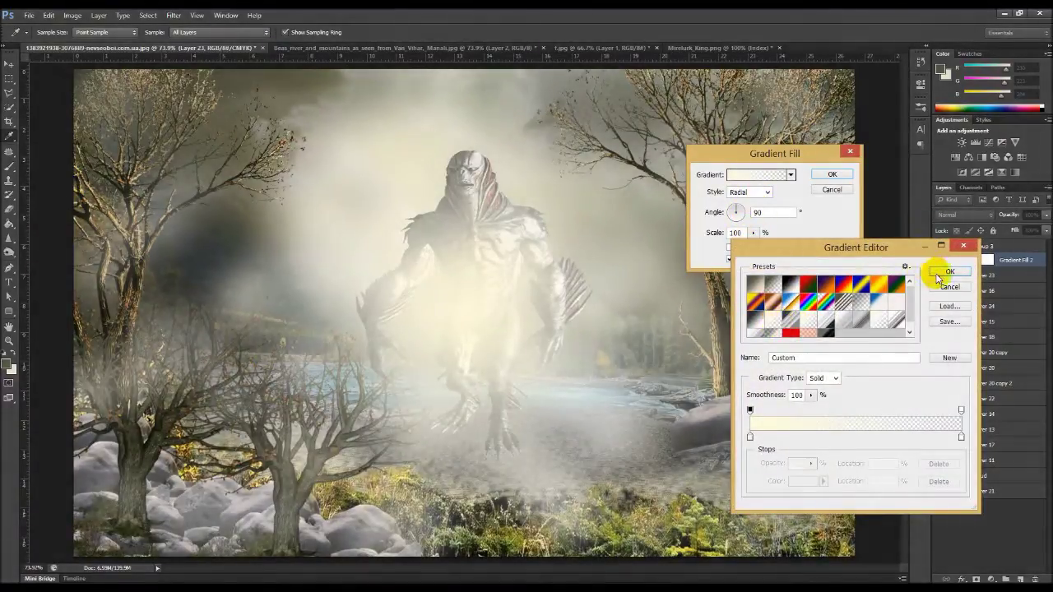
{"action": "left_click", "coordinate": [759, 287]}
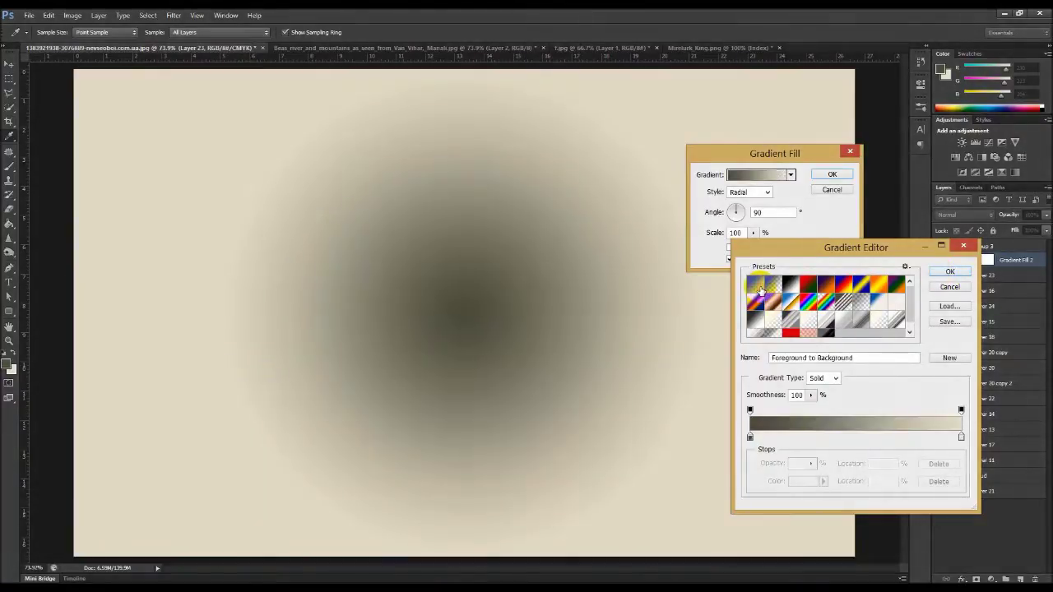
{"action": "left_click", "coordinate": [774, 321]}
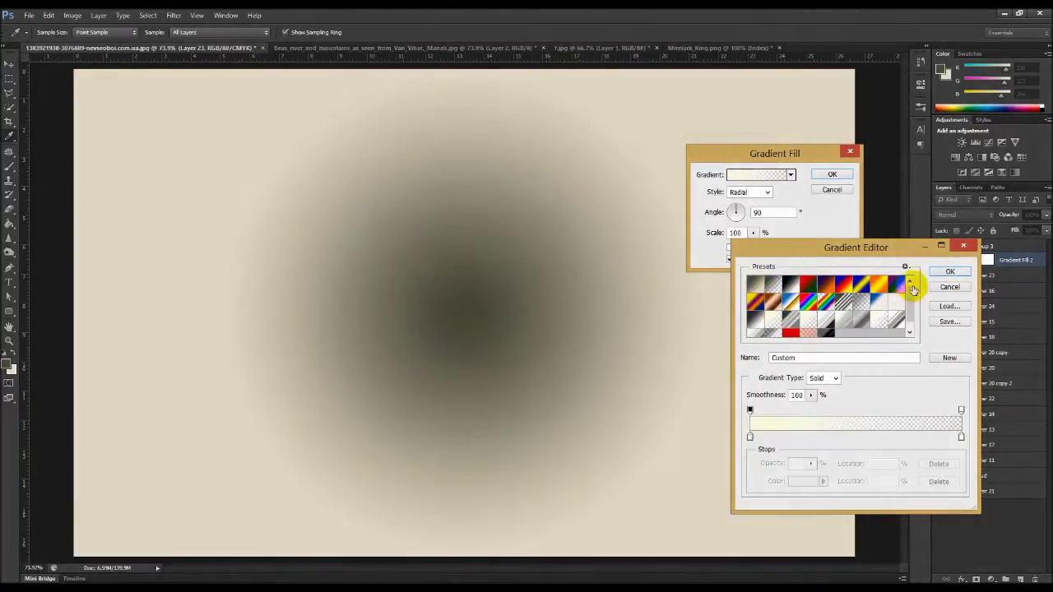
{"action": "left_click", "coordinate": [950, 269]}
{"action": "left_click", "coordinate": [830, 174]}
{"action": "double_click", "coordinate": [944, 273]}
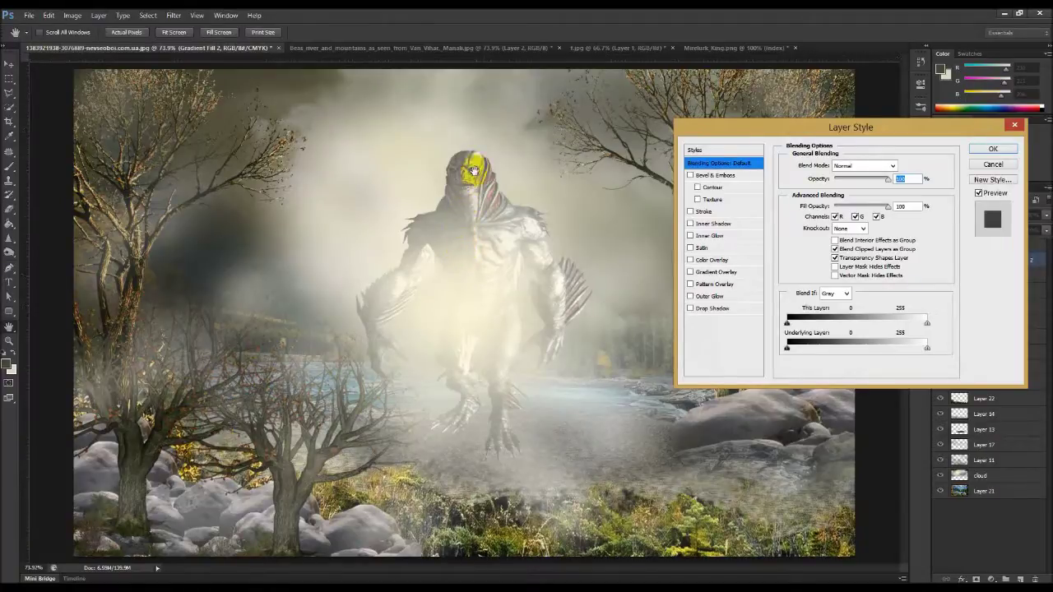
{"action": "left_click", "coordinate": [994, 159]}
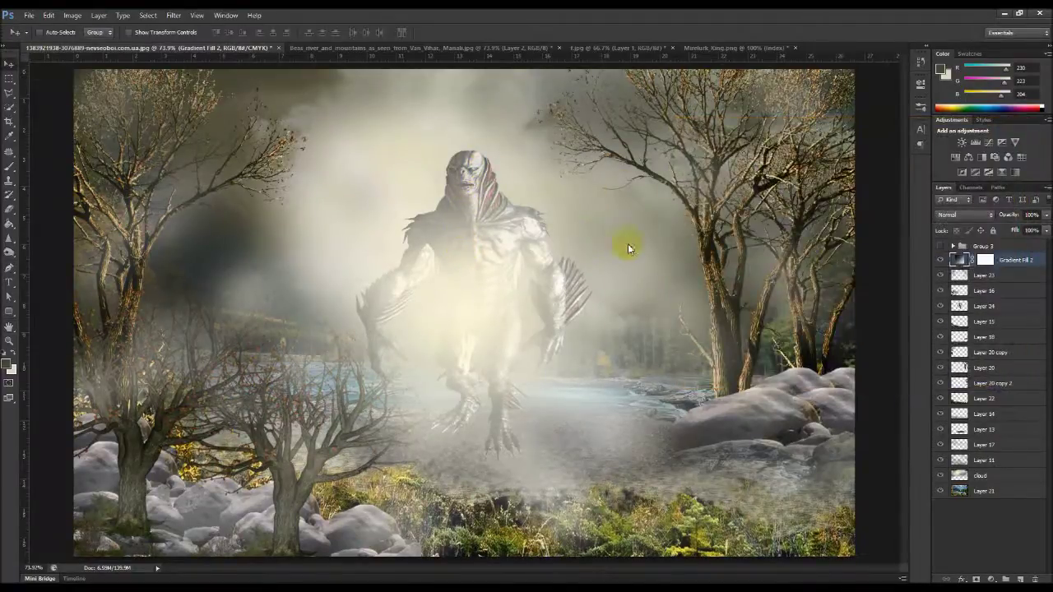
{"action": "key", "text": "Delete"}
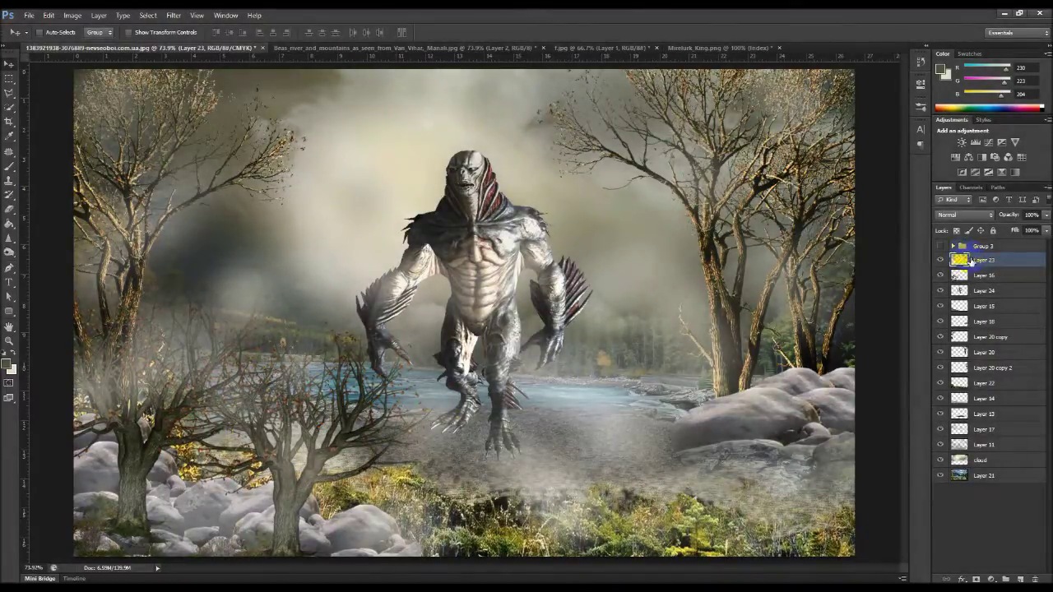
Step: Add a radial cream-to-transparent gradient fill layer above Layer 23
{"action": "key", "text": "alt+bracketleft"}
{"action": "key", "text": "alt+bracketleft"}
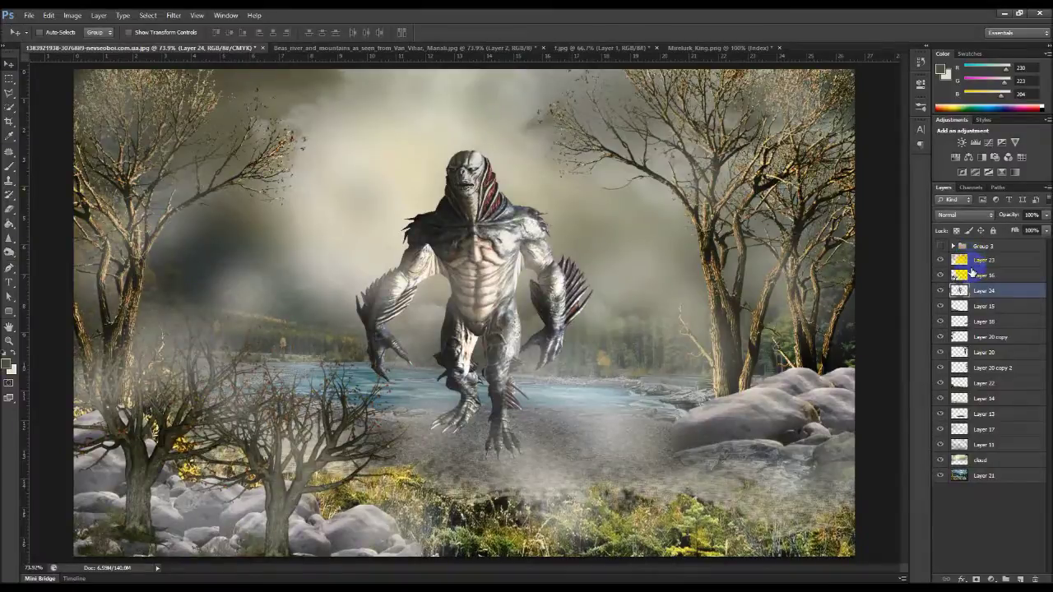
{"action": "key", "text": "alt+bracketright"}
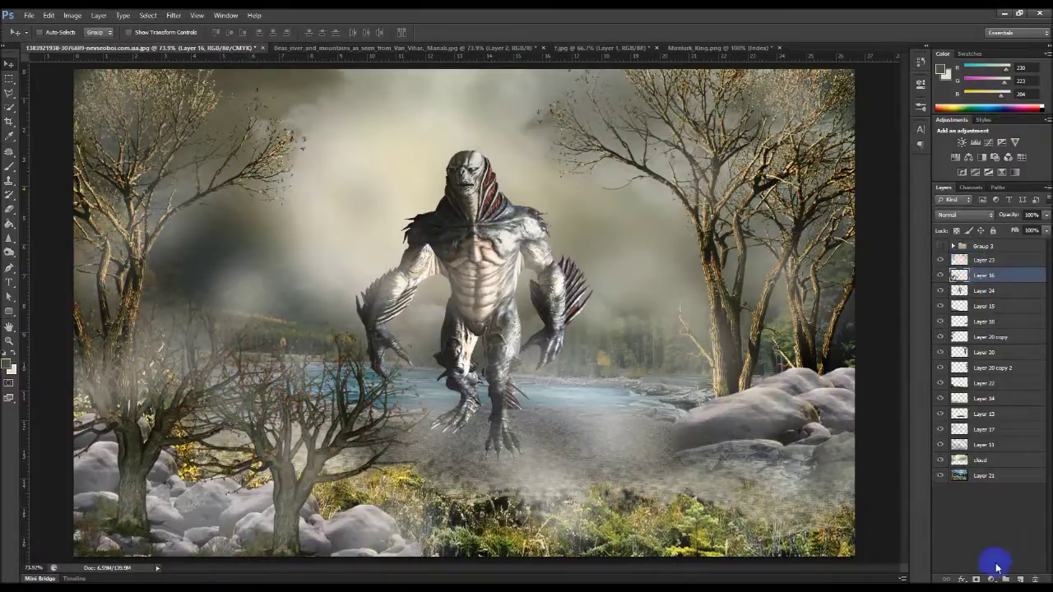
{"action": "left_click", "coordinate": [986, 258]}
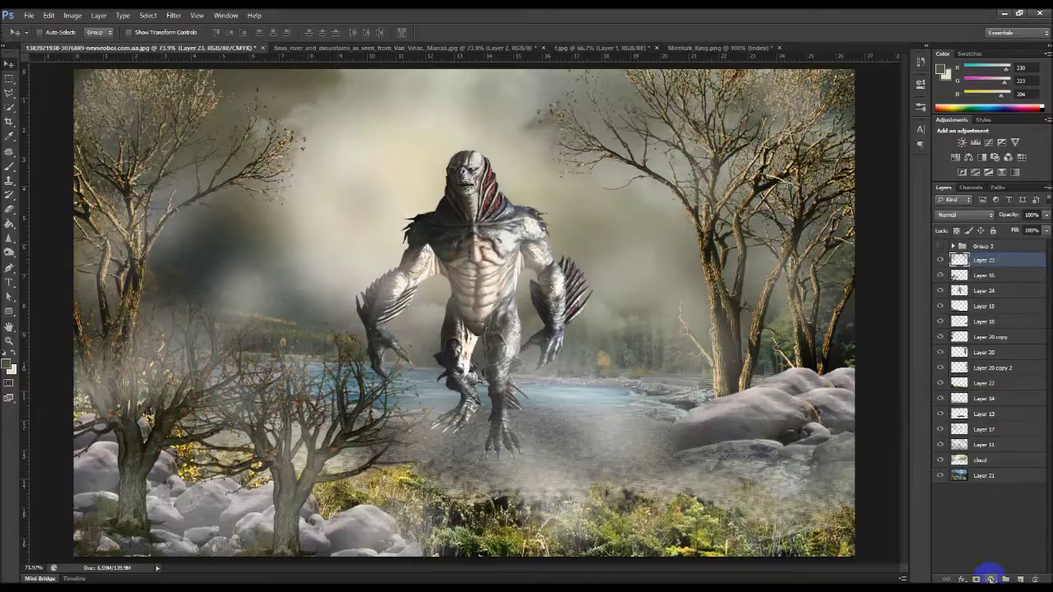
{"action": "left_click", "coordinate": [990, 578]}
{"action": "left_click", "coordinate": [971, 353]}
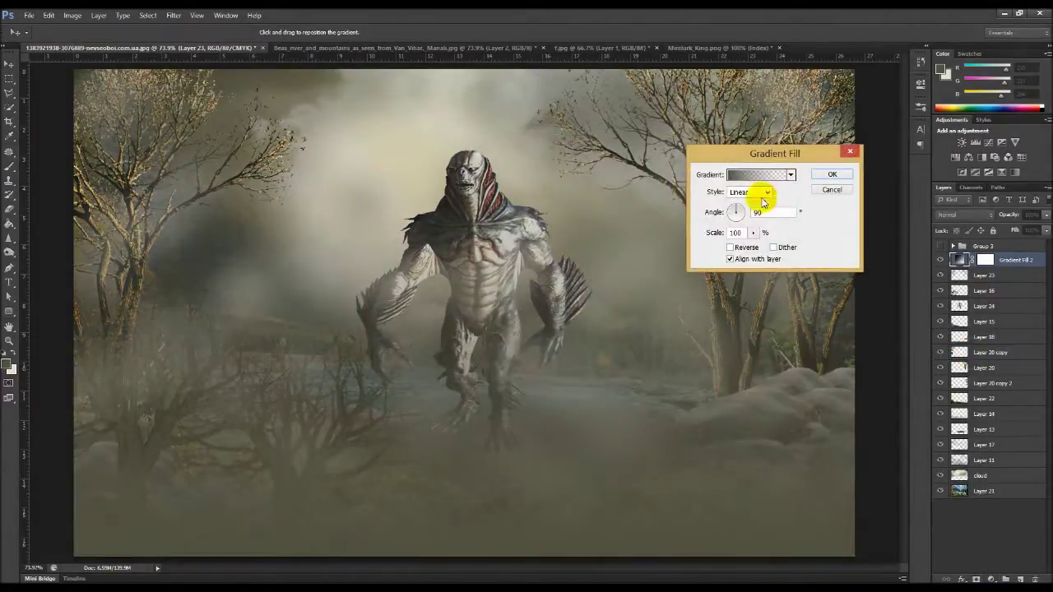
{"action": "left_click", "coordinate": [750, 192]}
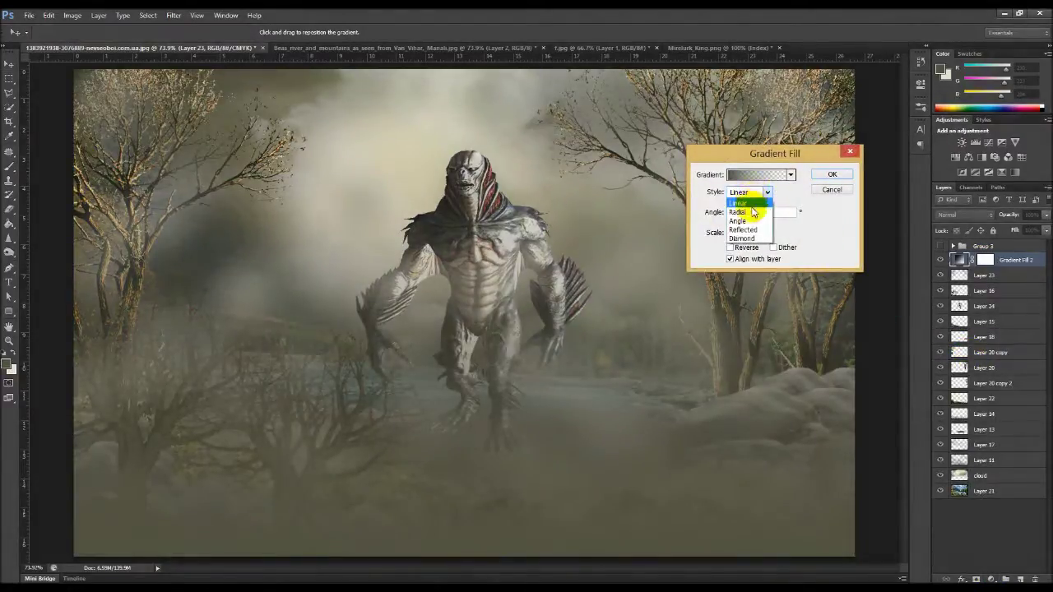
{"action": "left_click", "coordinate": [740, 212]}
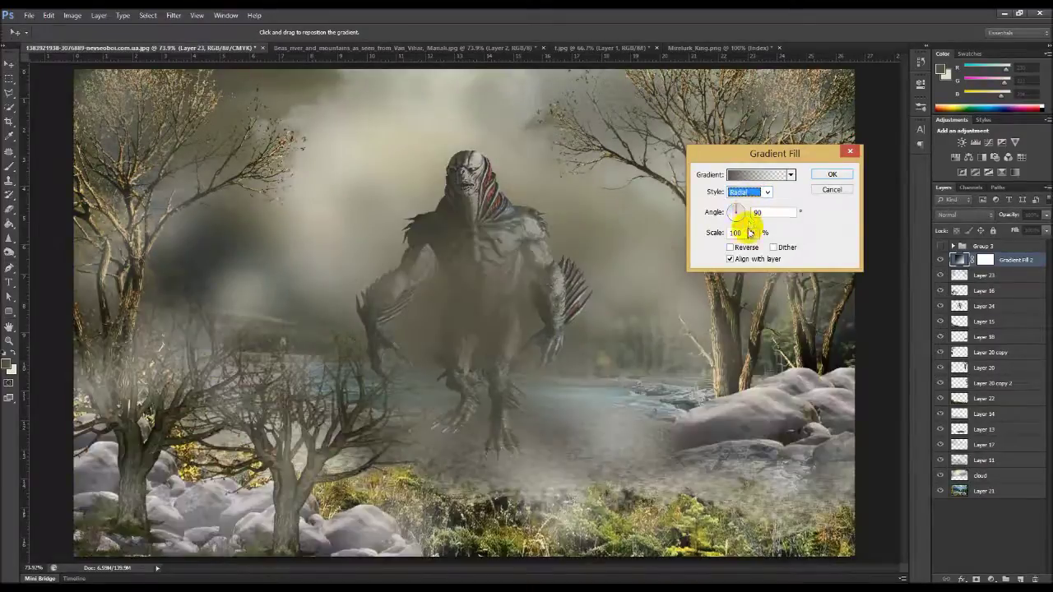
{"action": "left_click", "coordinate": [755, 175]}
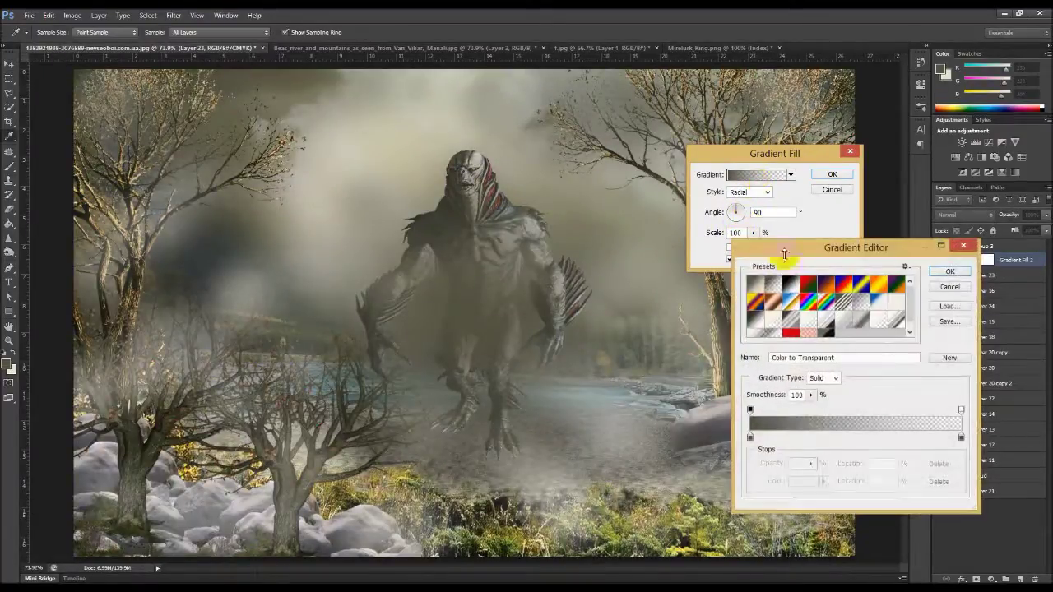
{"action": "left_click", "coordinate": [776, 329]}
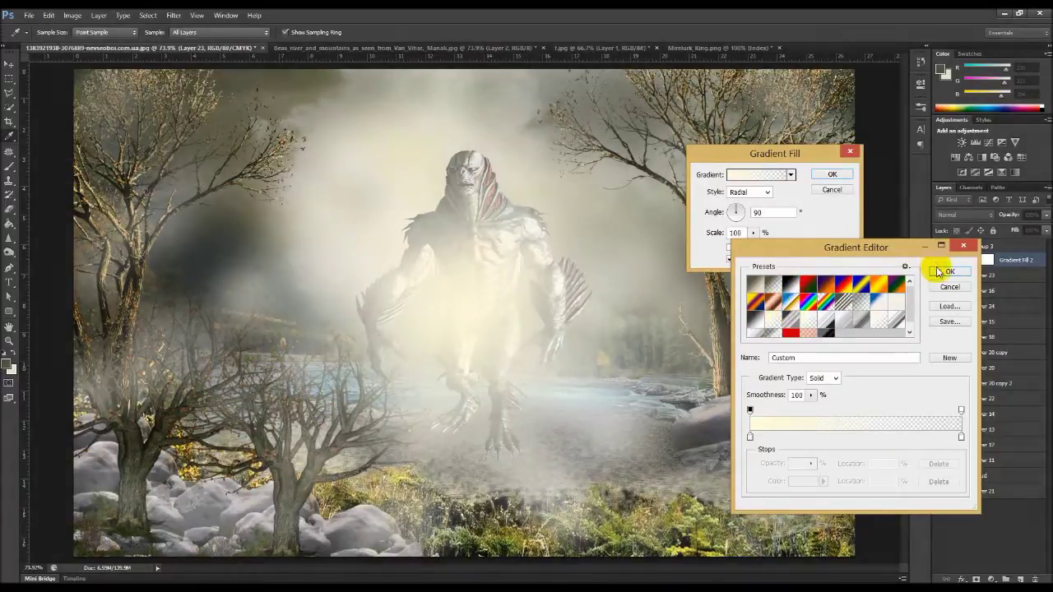
{"action": "left_click", "coordinate": [938, 272]}
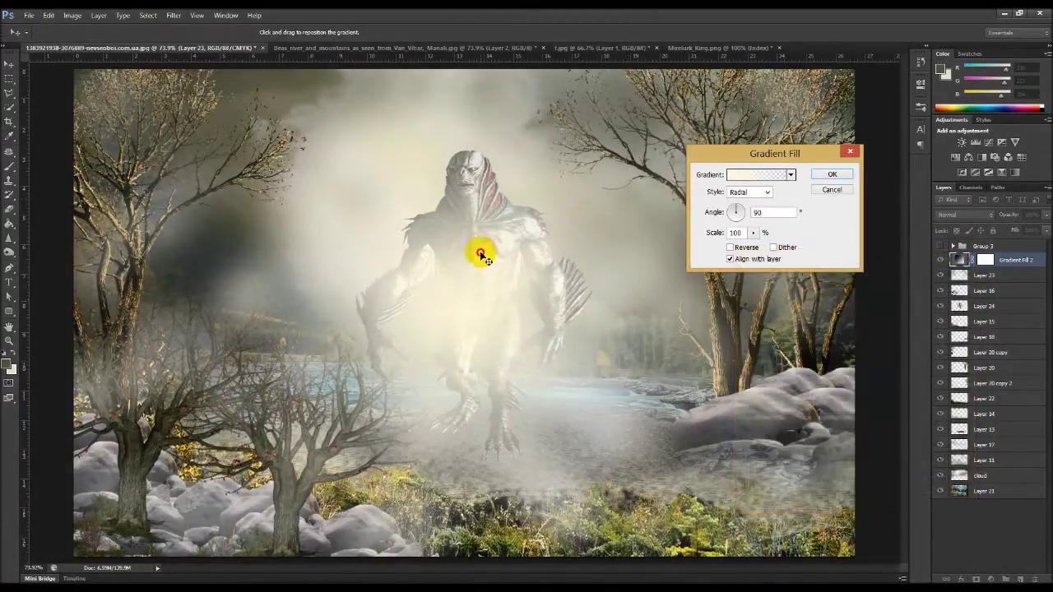
Step: Recentre the glow above the creature's head and duplicate it as Gradient Fill 2 copy
{"action": "left_click_drag", "start_coordinate": [487, 220], "coordinate": [495, 181]}
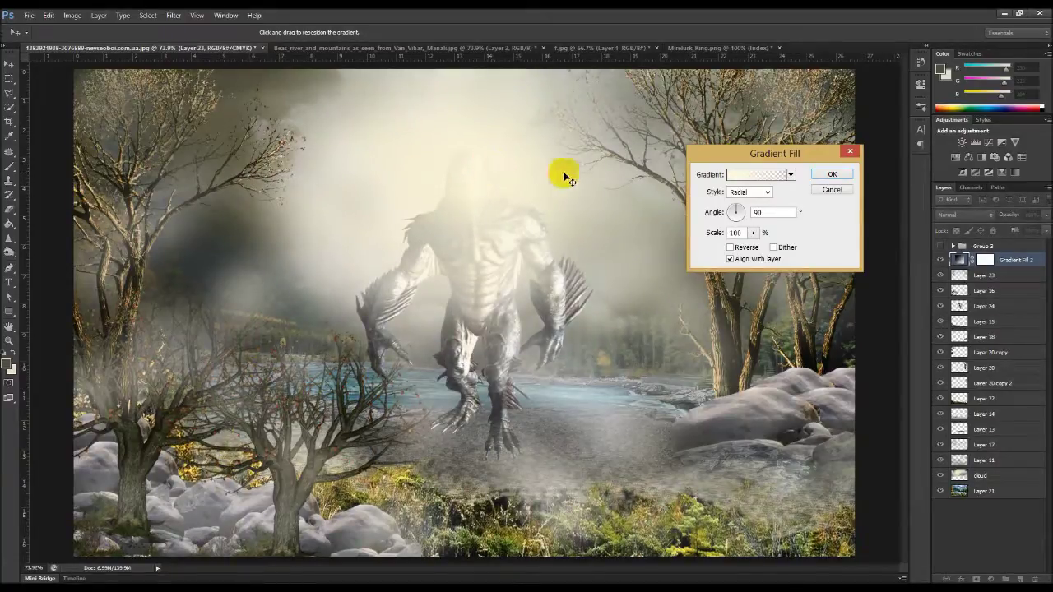
{"action": "left_click", "coordinate": [833, 175]}
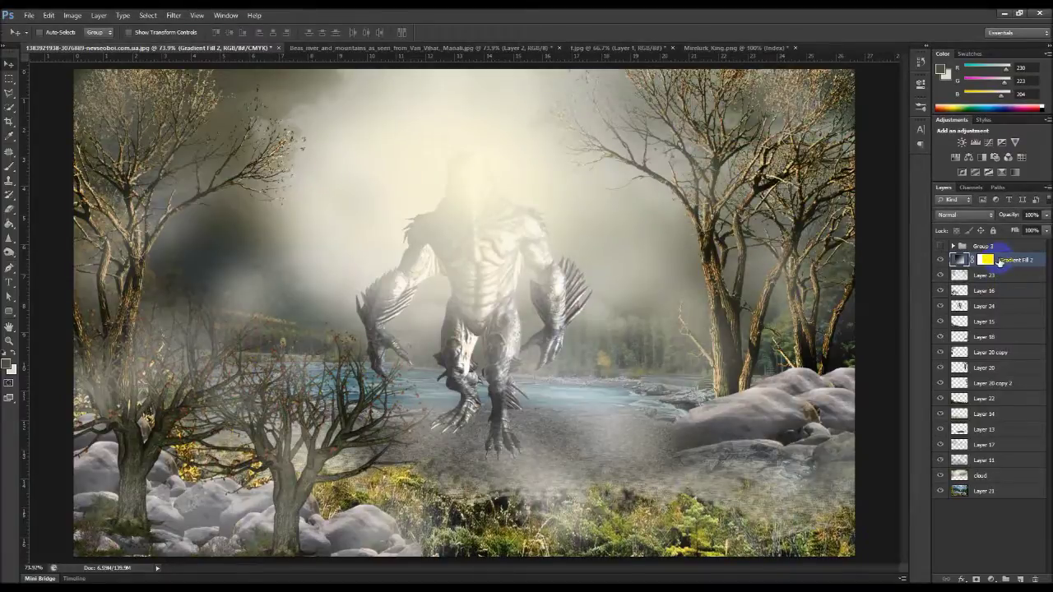
{"action": "left_click_drag", "start_coordinate": [999, 261], "coordinate": [1021, 578]}
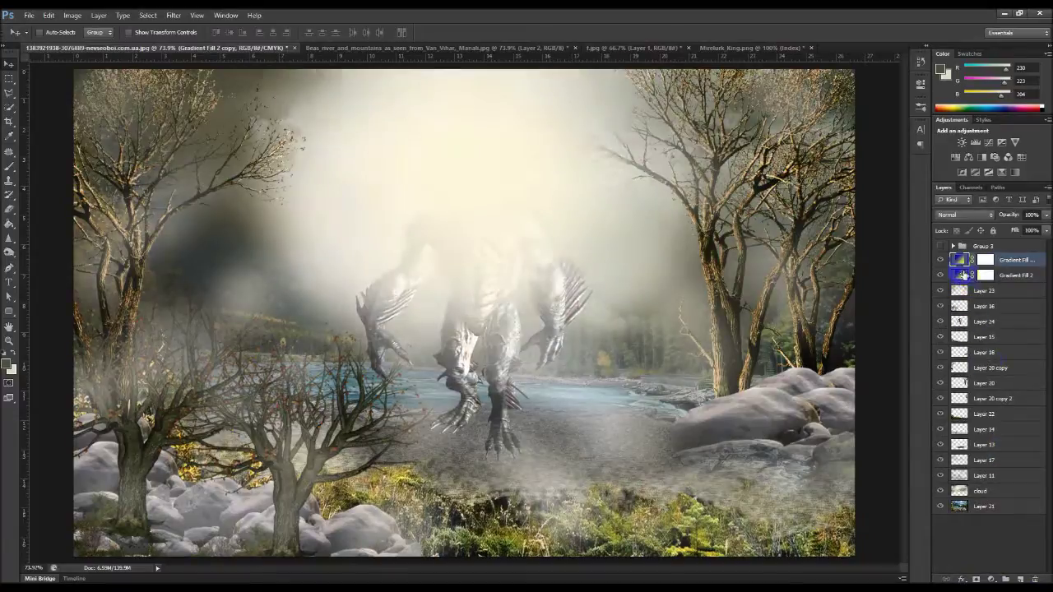
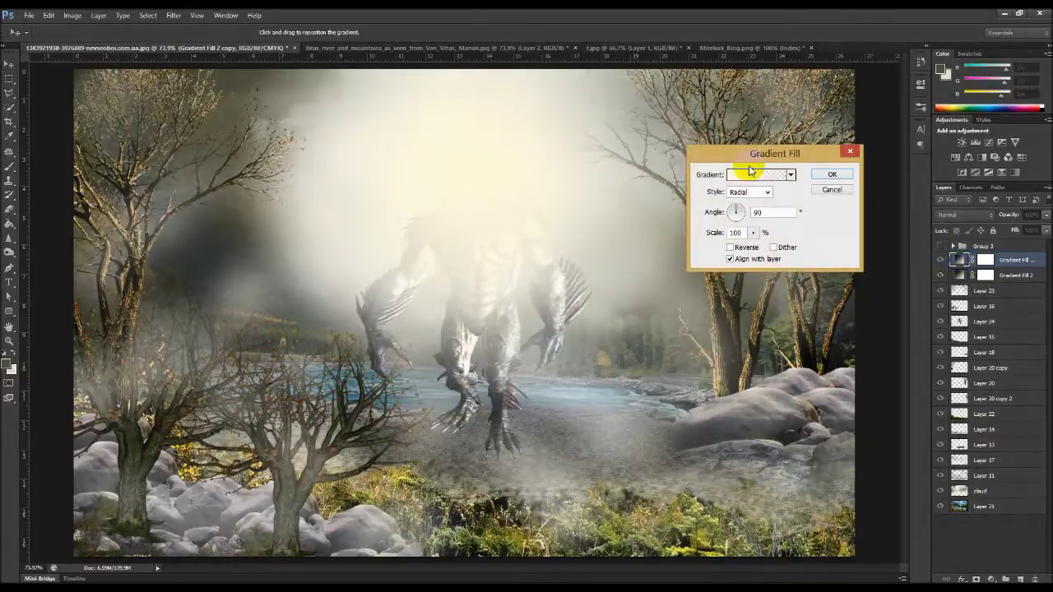
Step: Adjust the fill's cream colour stop and opacity stops so the gradient fades to transparent
{"action": "left_click", "coordinate": [755, 177]}
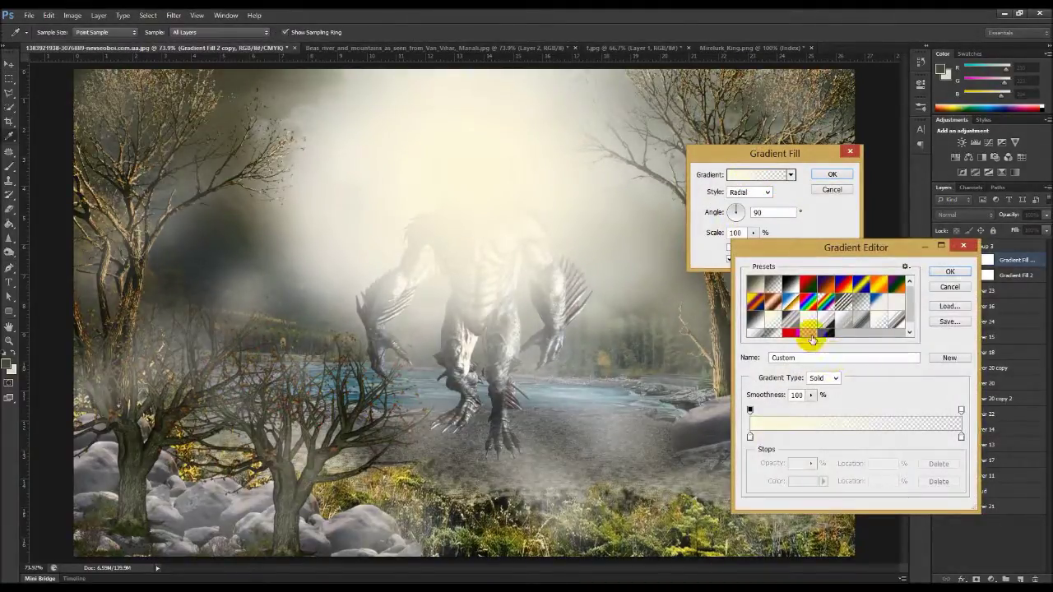
{"action": "left_click_drag", "start_coordinate": [749, 436], "coordinate": [843, 436]}
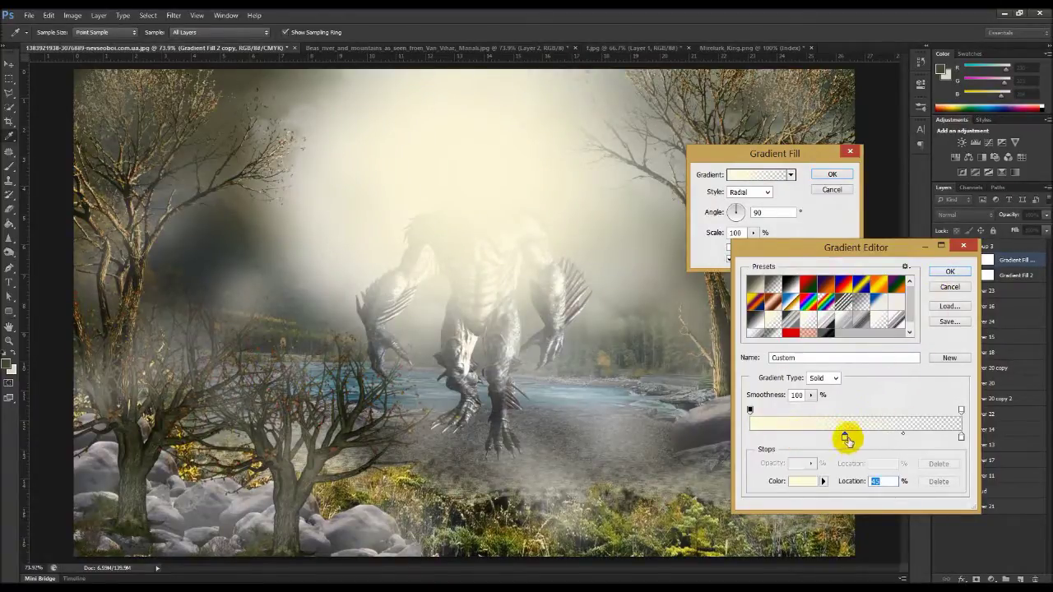
{"action": "left_click_drag", "start_coordinate": [848, 437], "coordinate": [915, 439]}
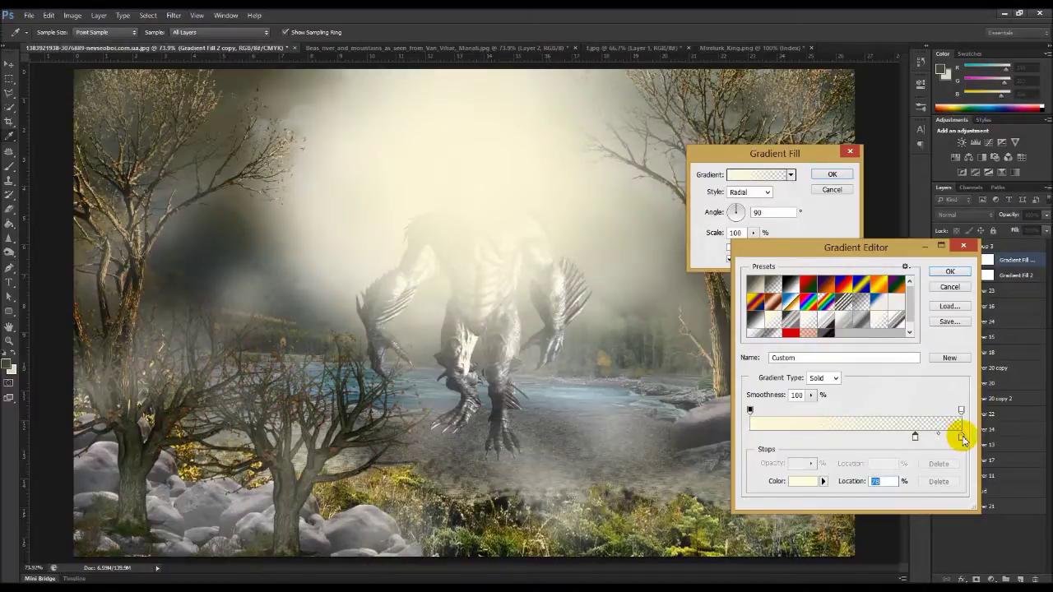
{"action": "left_click_drag", "start_coordinate": [771, 410], "coordinate": [825, 409]}
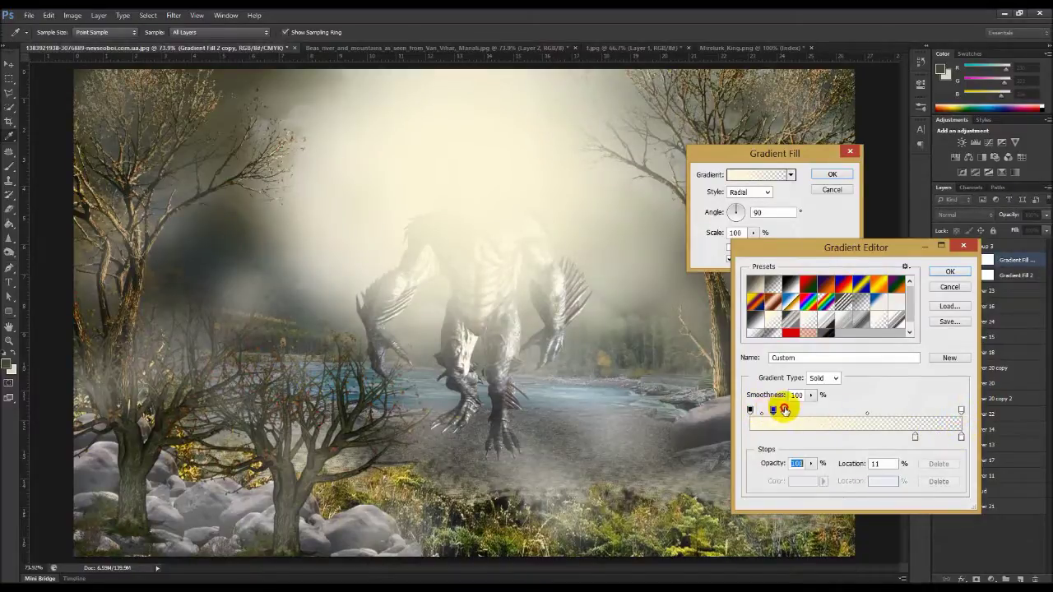
{"action": "left_click", "coordinate": [950, 273]}
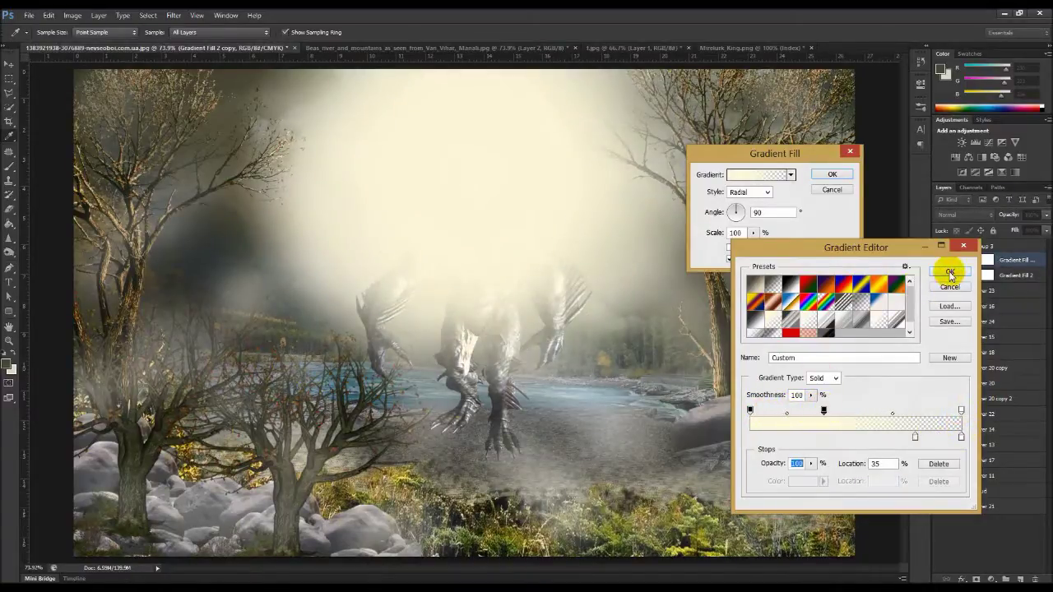
{"action": "left_click_drag", "start_coordinate": [823, 410], "coordinate": [778, 412]}
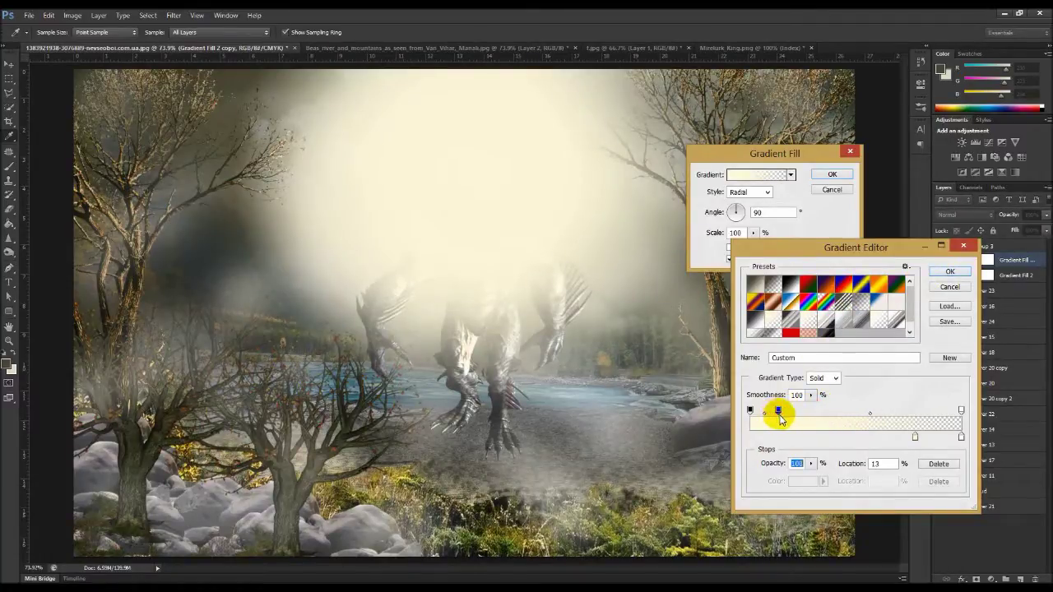
{"action": "left_click_drag", "start_coordinate": [778, 412], "coordinate": [768, 412]}
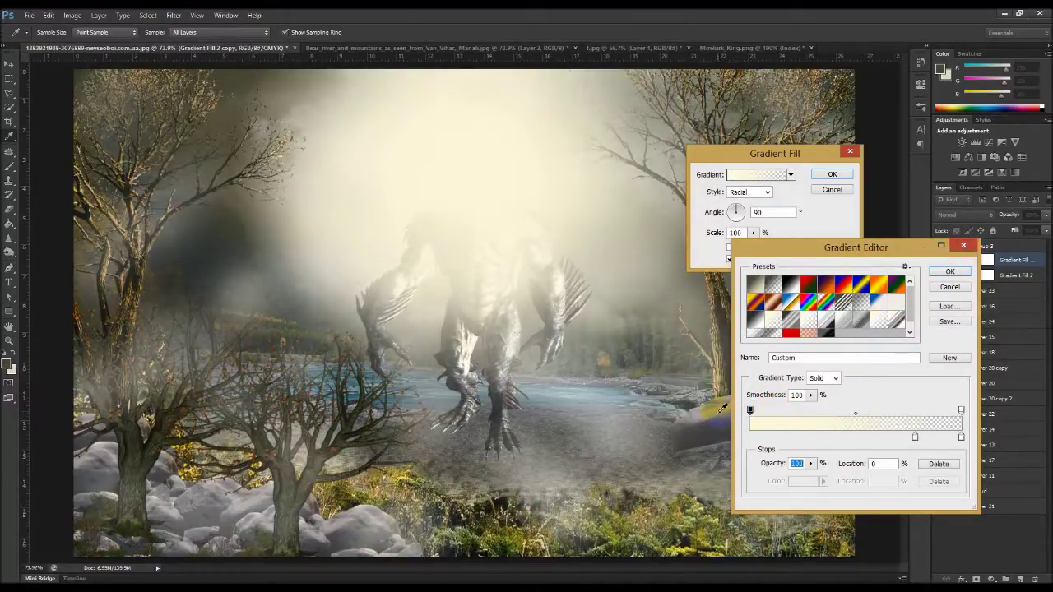
{"action": "left_click", "coordinate": [938, 463]}
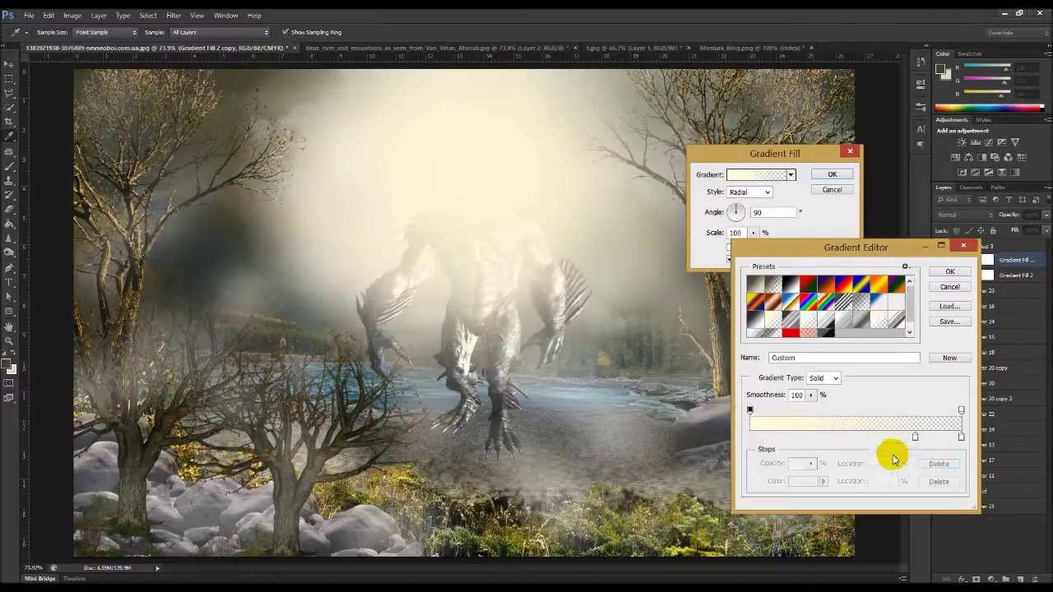
{"action": "left_click_drag", "start_coordinate": [915, 436], "coordinate": [749, 437]}
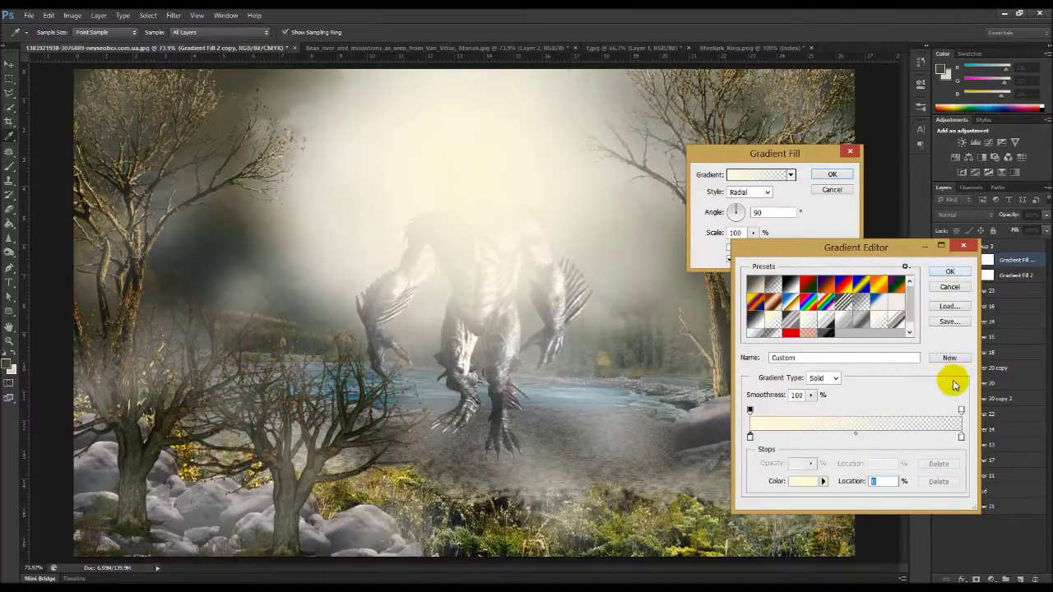
Step: Save the cream gradient as a new preset and apply the radial glow fill
{"action": "left_click", "coordinate": [949, 358]}
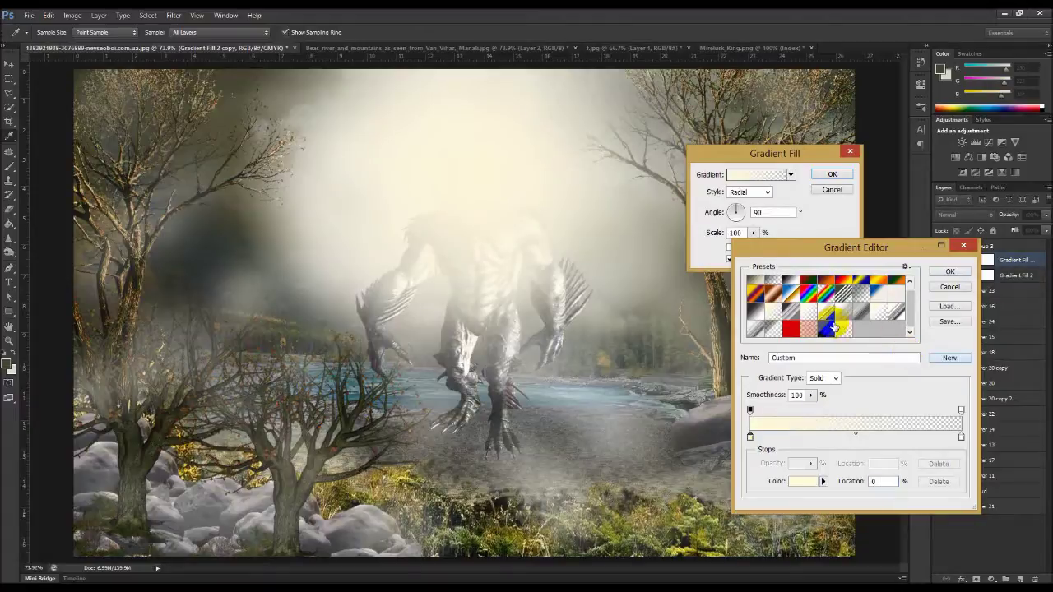
{"action": "left_click", "coordinate": [949, 272]}
{"action": "left_click", "coordinate": [828, 179]}
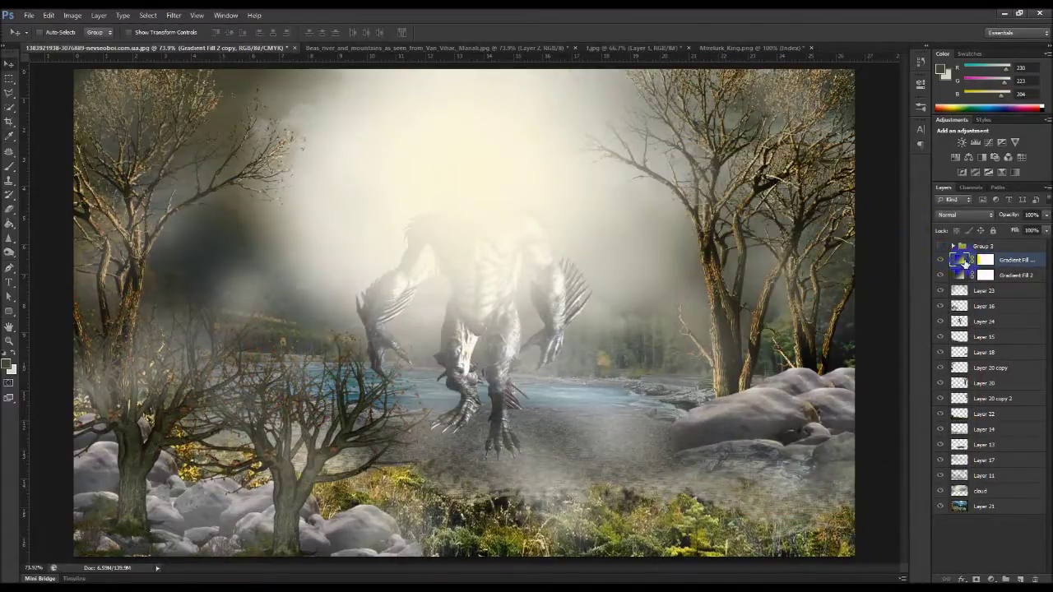
Step: Add a new Gradient Fill layer starting from the Black, White gradient
{"action": "left_click", "coordinate": [994, 579]}
{"action": "left_click", "coordinate": [992, 346]}
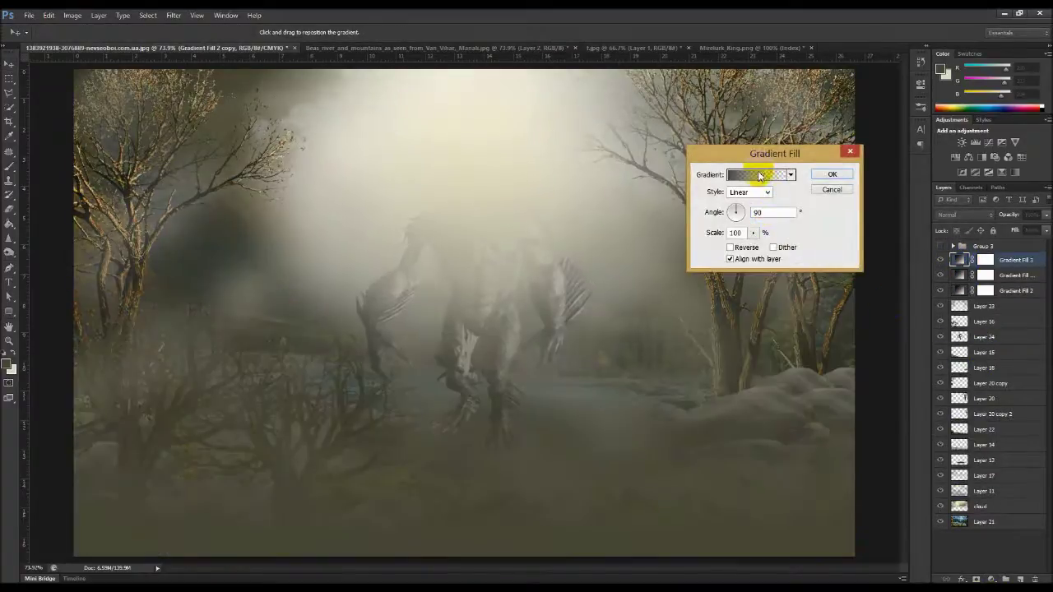
{"action": "left_click", "coordinate": [759, 176]}
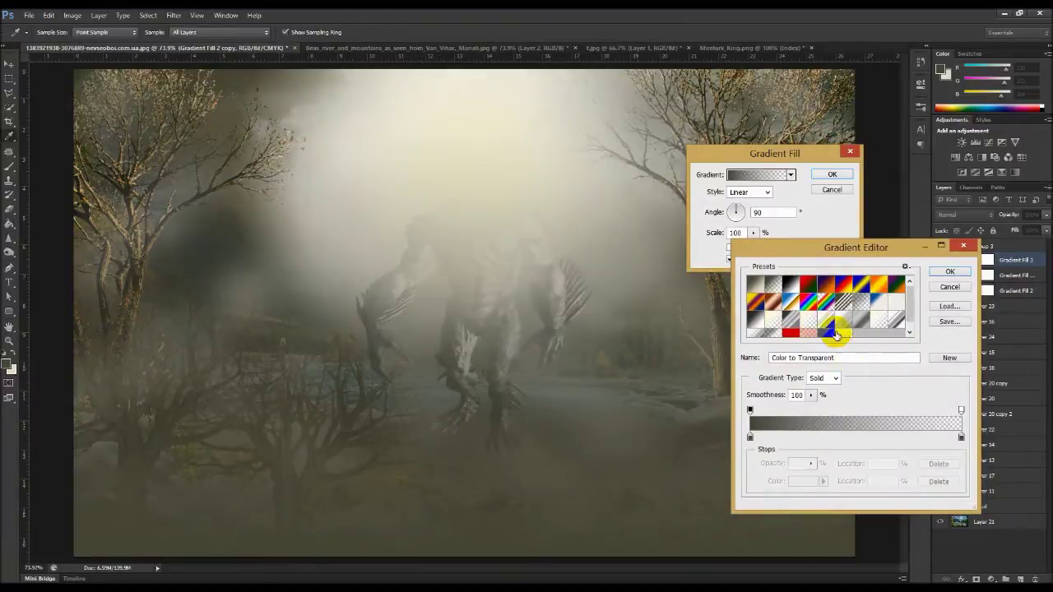
{"action": "left_click", "coordinate": [822, 377]}
{"action": "left_click", "coordinate": [818, 393]}
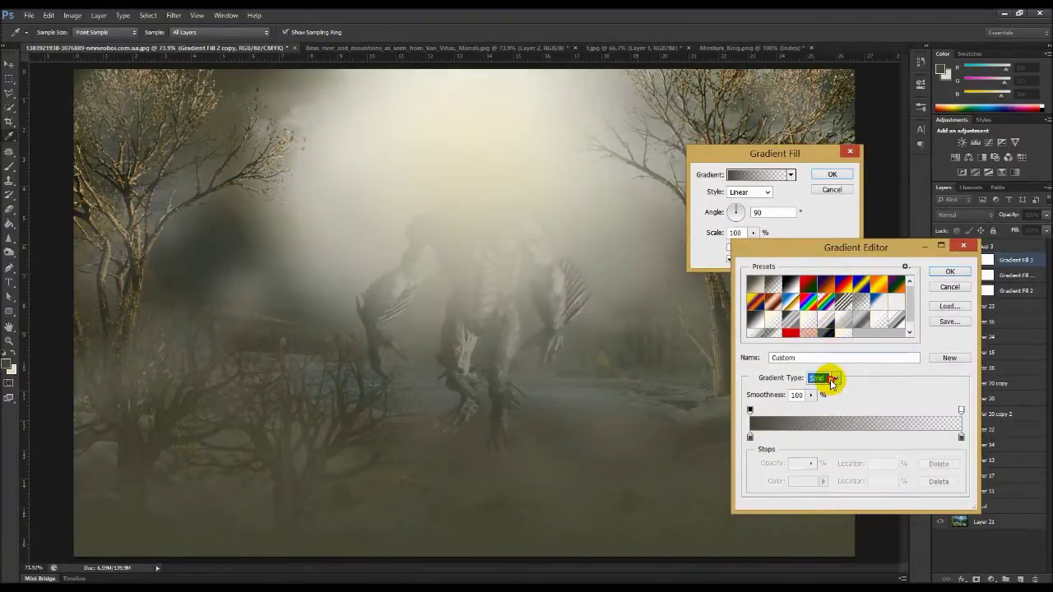
{"action": "left_click", "coordinate": [790, 284]}
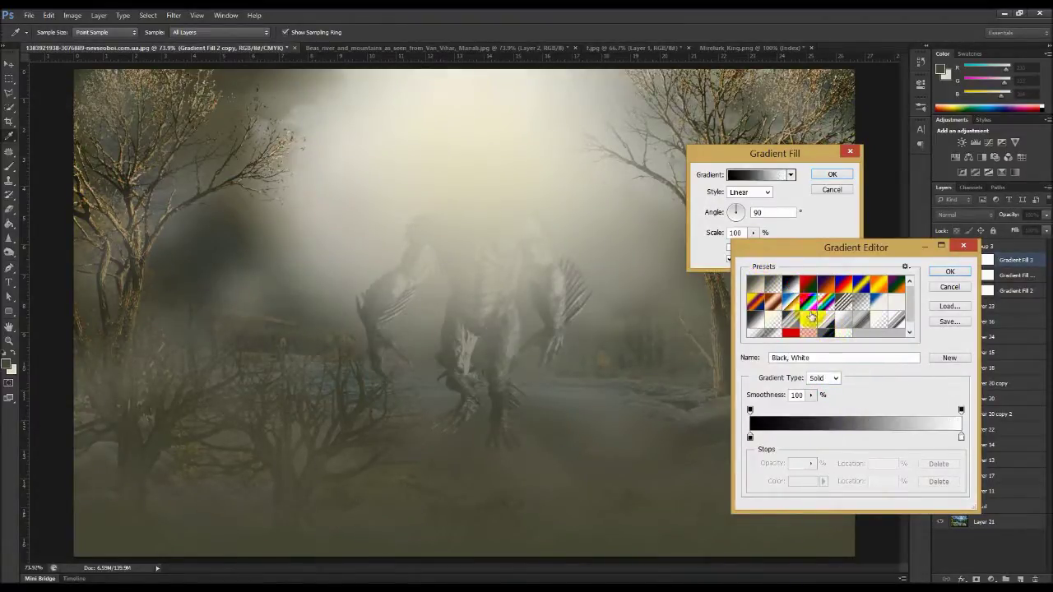
Step: Turn it into a grey Noise gradient (HSB, zero saturation) and save it as a preset
{"action": "left_click", "coordinate": [834, 379]}
{"action": "left_click", "coordinate": [818, 395]}
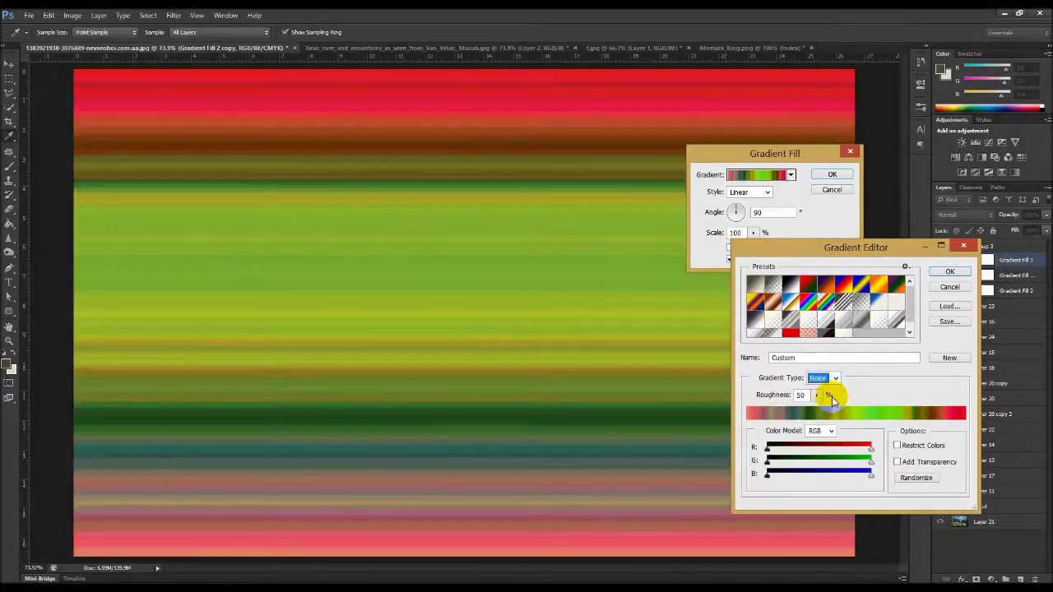
{"action": "left_click", "coordinate": [836, 435]}
{"action": "left_click", "coordinate": [836, 434]}
{"action": "left_click", "coordinate": [831, 458]}
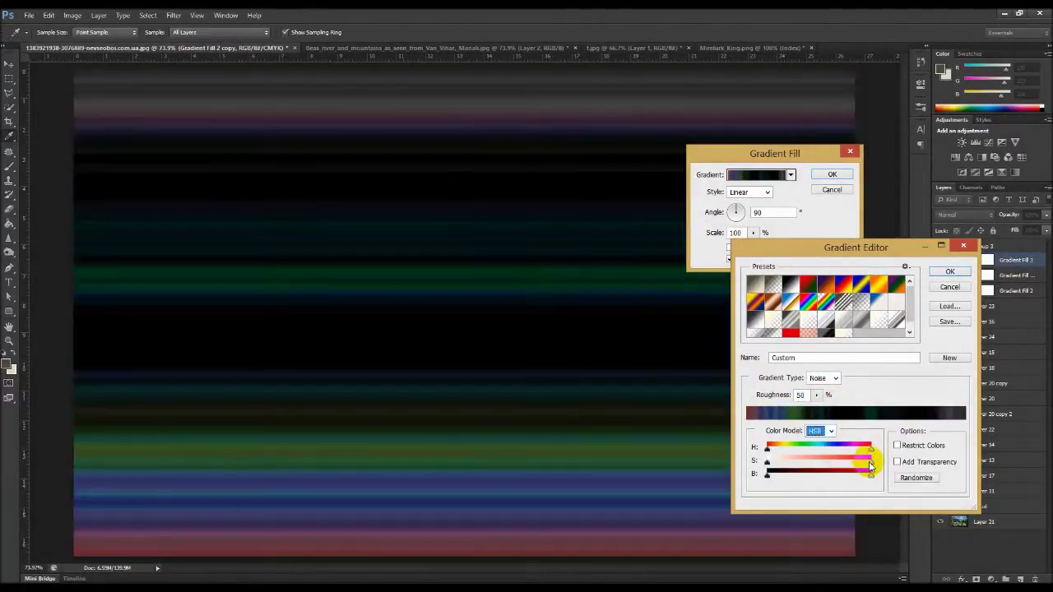
{"action": "left_click_drag", "start_coordinate": [787, 460], "coordinate": [748, 459]}
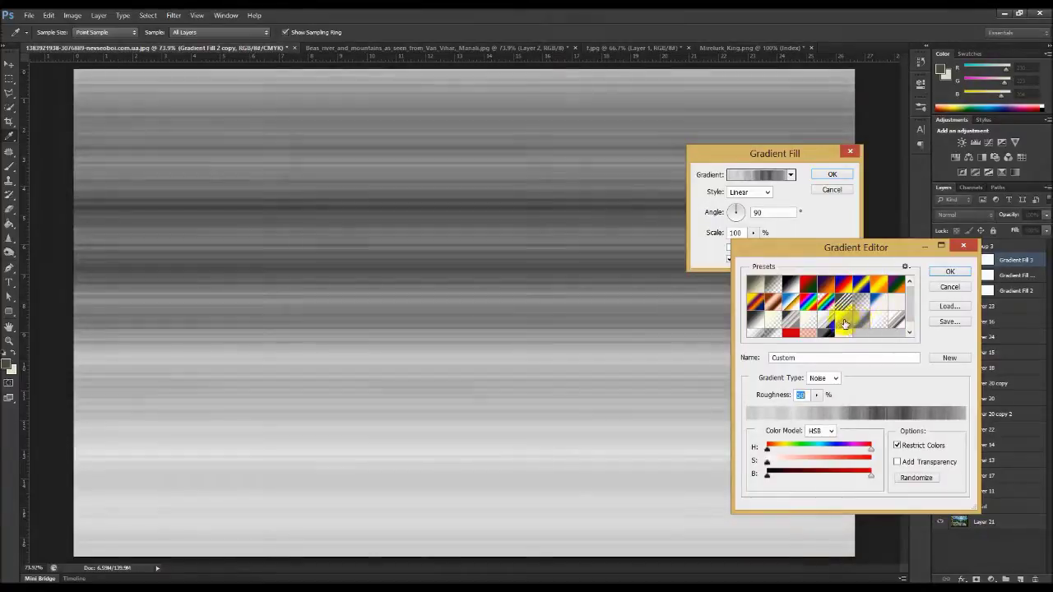
{"action": "left_click", "coordinate": [947, 357]}
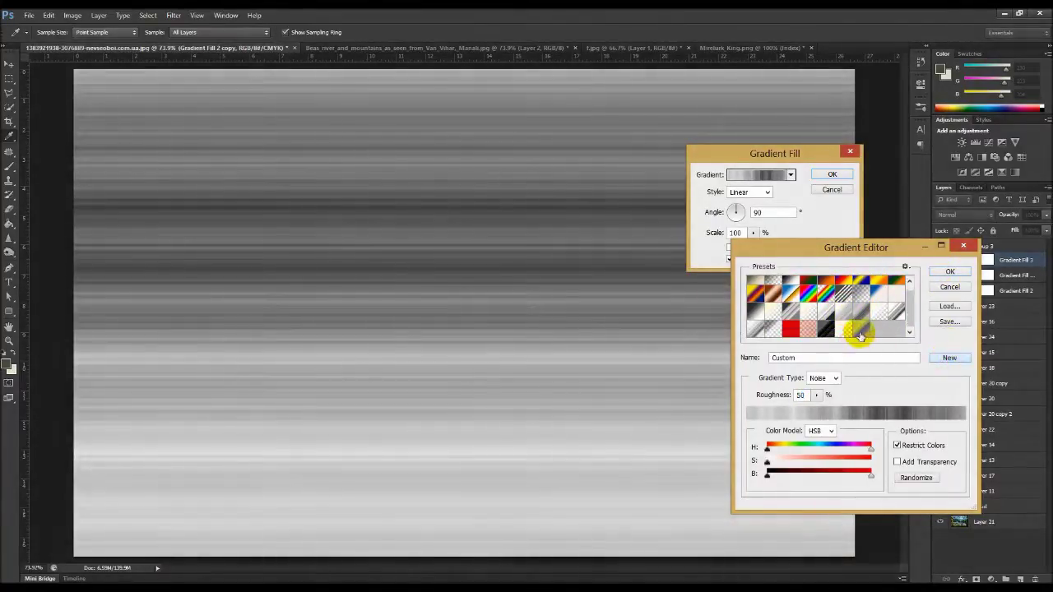
{"action": "left_click", "coordinate": [951, 272]}
Step: Set the fill style to Angle, with the sunburst centre moved near the image top
{"action": "left_click", "coordinate": [763, 195]}
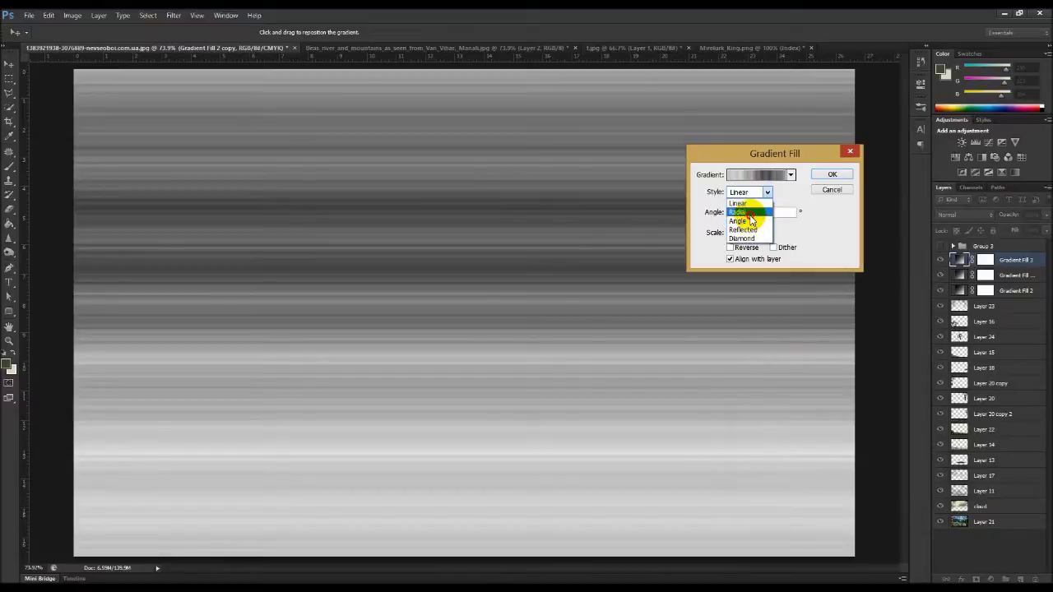
{"action": "left_click", "coordinate": [744, 212]}
{"action": "left_click", "coordinate": [765, 195]}
{"action": "left_click", "coordinate": [751, 216]}
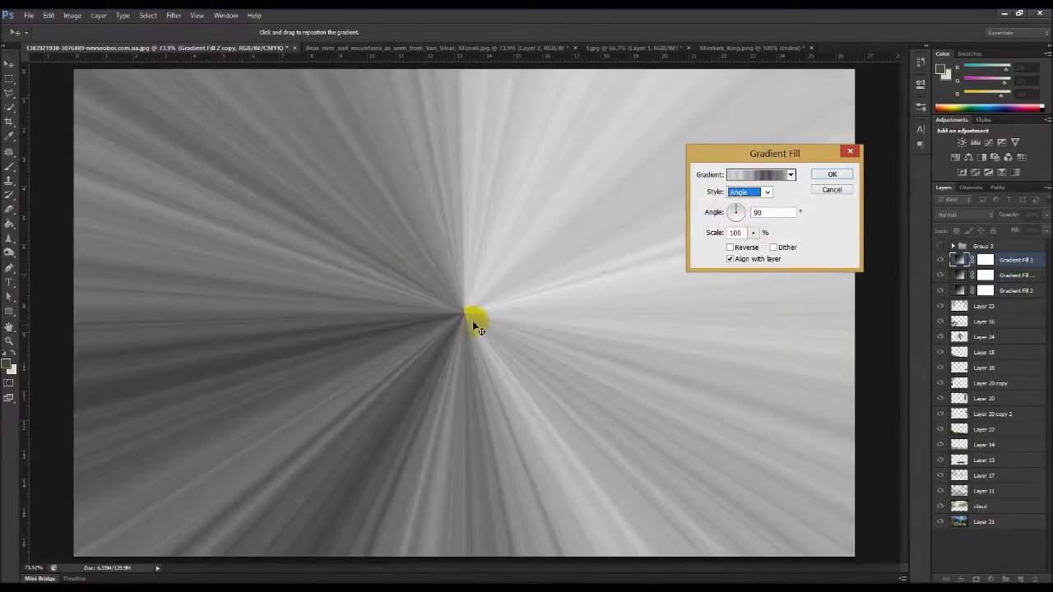
{"action": "left_click_drag", "start_coordinate": [468, 316], "coordinate": [474, 158]}
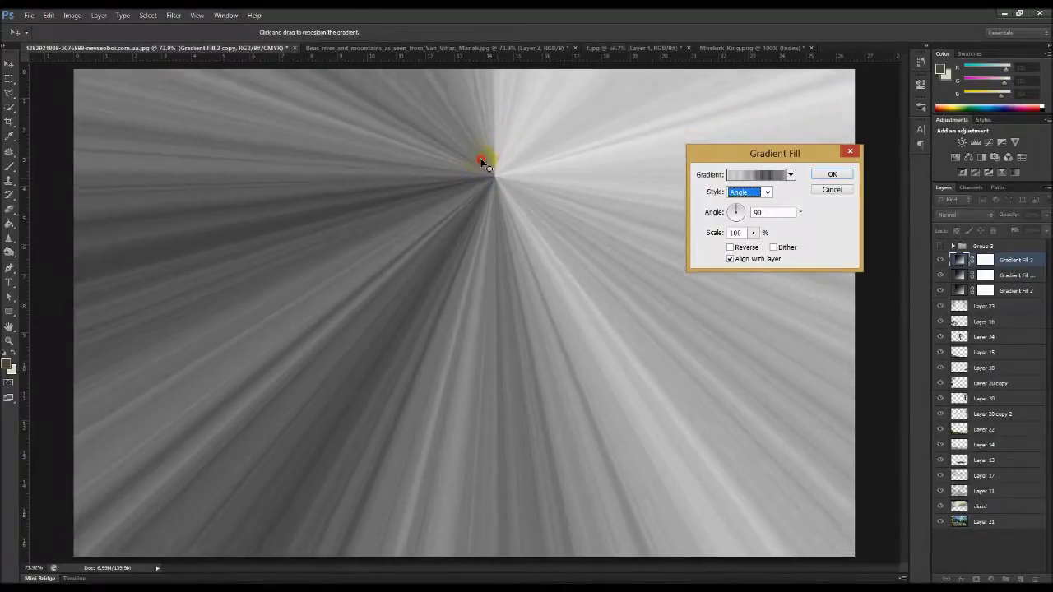
{"action": "left_click_drag", "start_coordinate": [475, 158], "coordinate": [485, 148]}
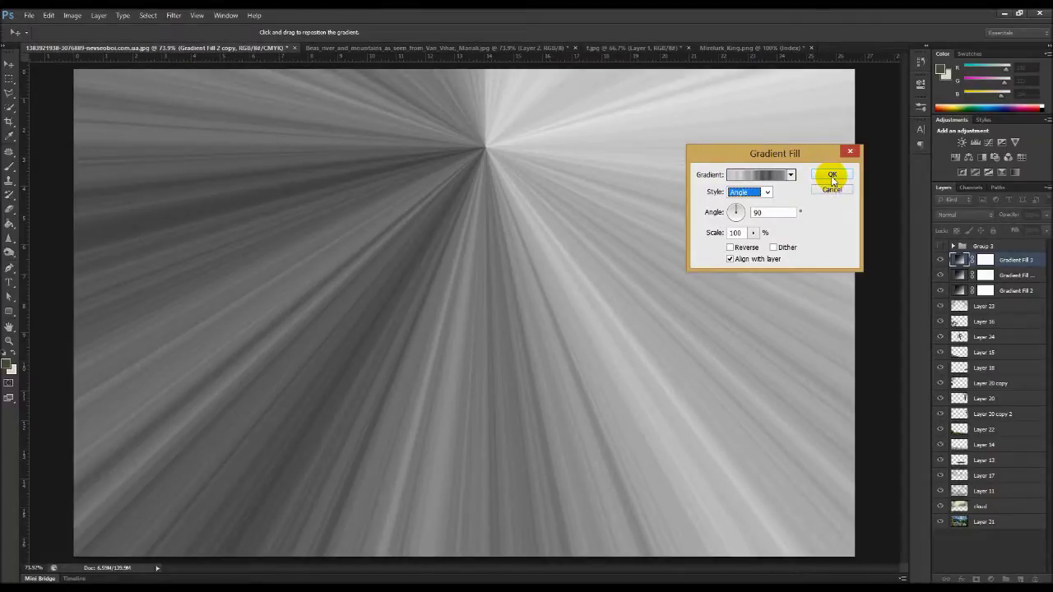
{"action": "left_click", "coordinate": [832, 175]}
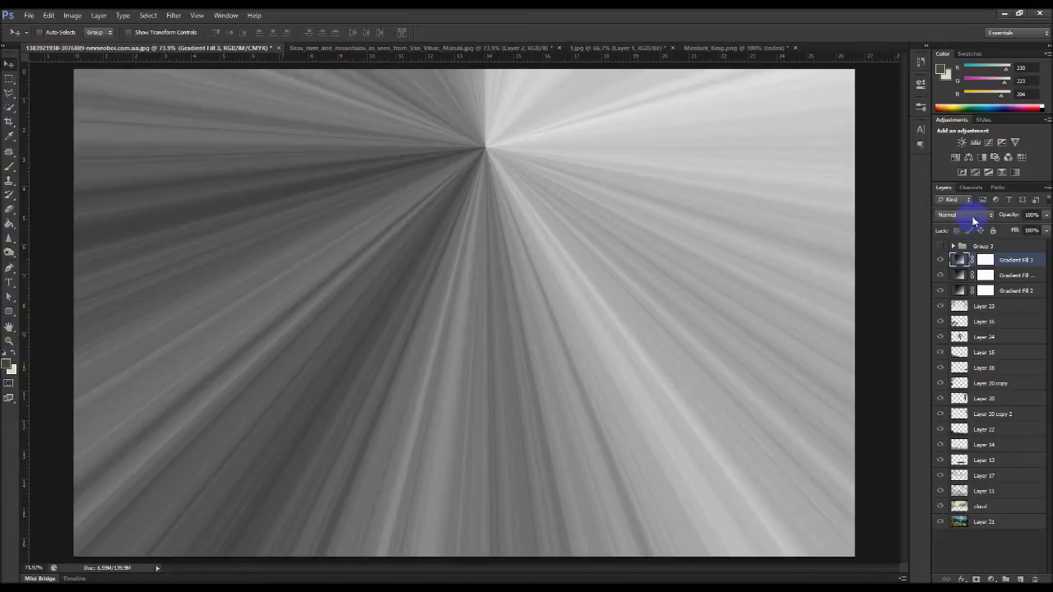
Step: Blend the ray layer in Soft Light and group the three gradient fill layers
{"action": "left_click", "coordinate": [973, 218]}
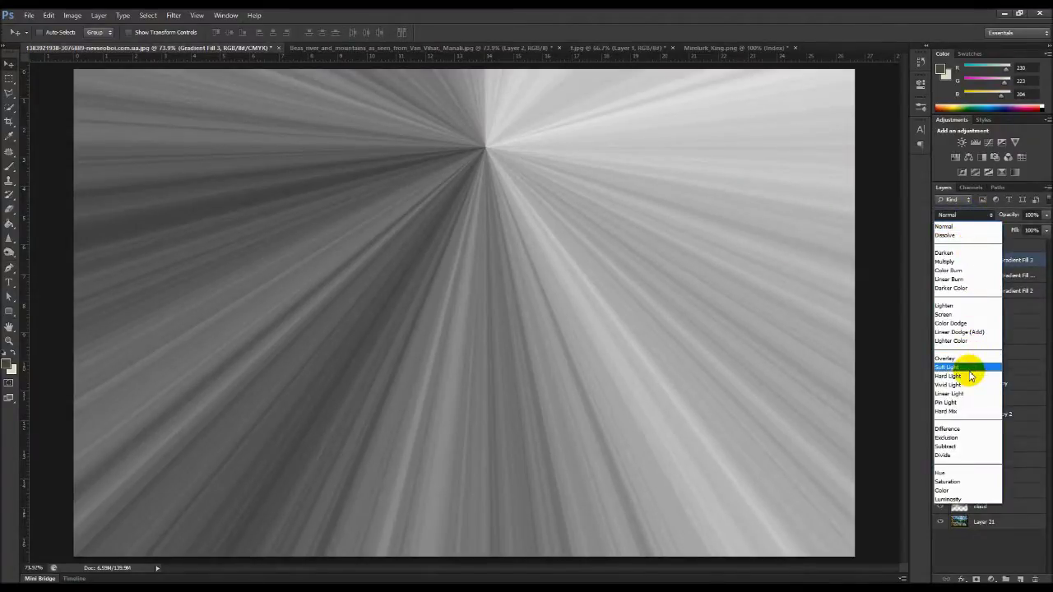
{"action": "left_click", "coordinate": [970, 368]}
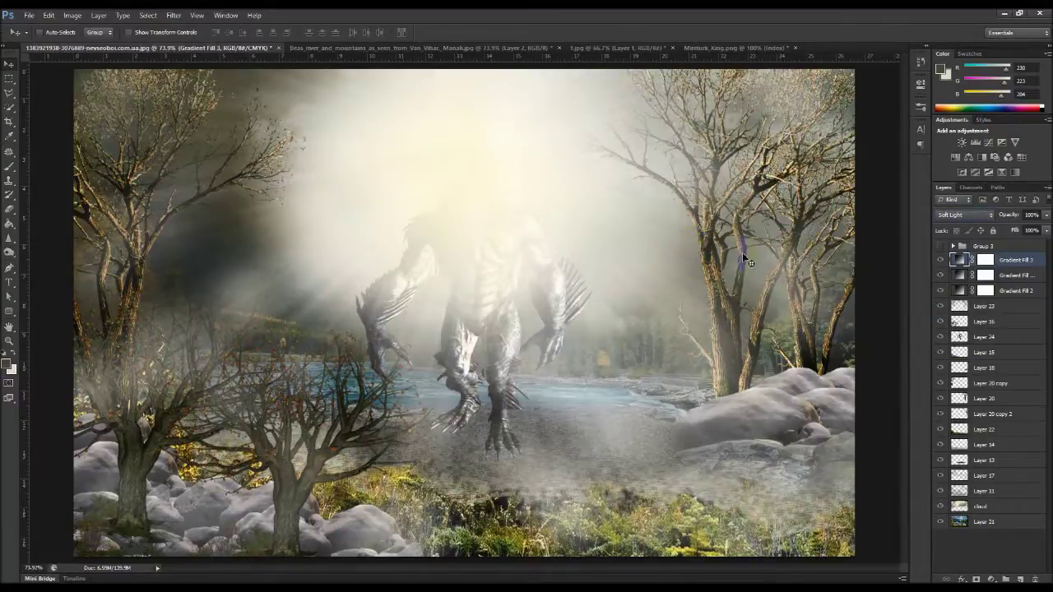
{"action": "left_click", "coordinate": [1014, 294], "text": "shift"}
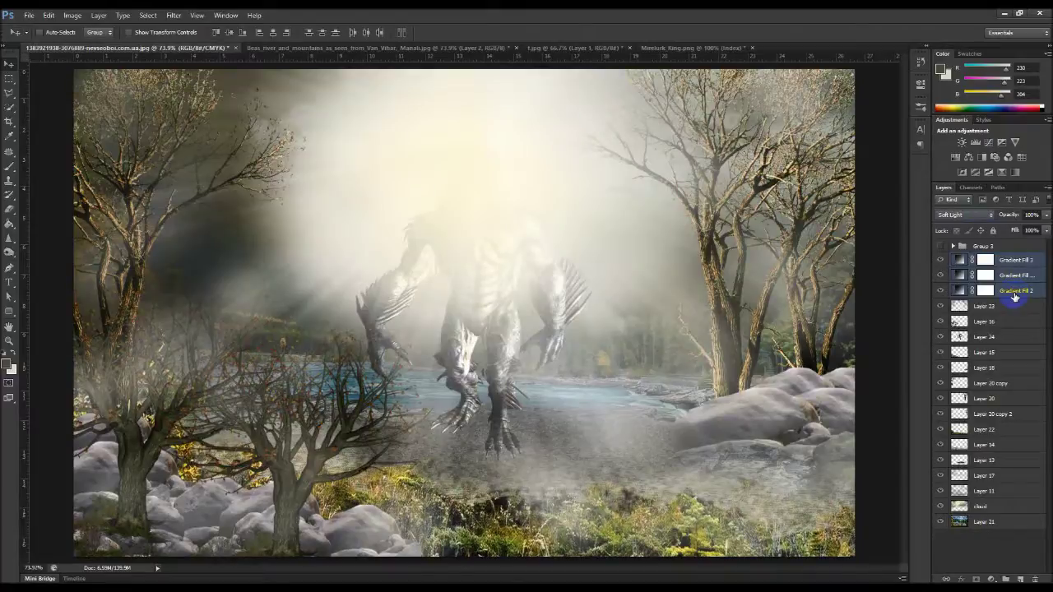
{"action": "key", "text": "ctrl+g"}
{"action": "type", "text": "ray"}
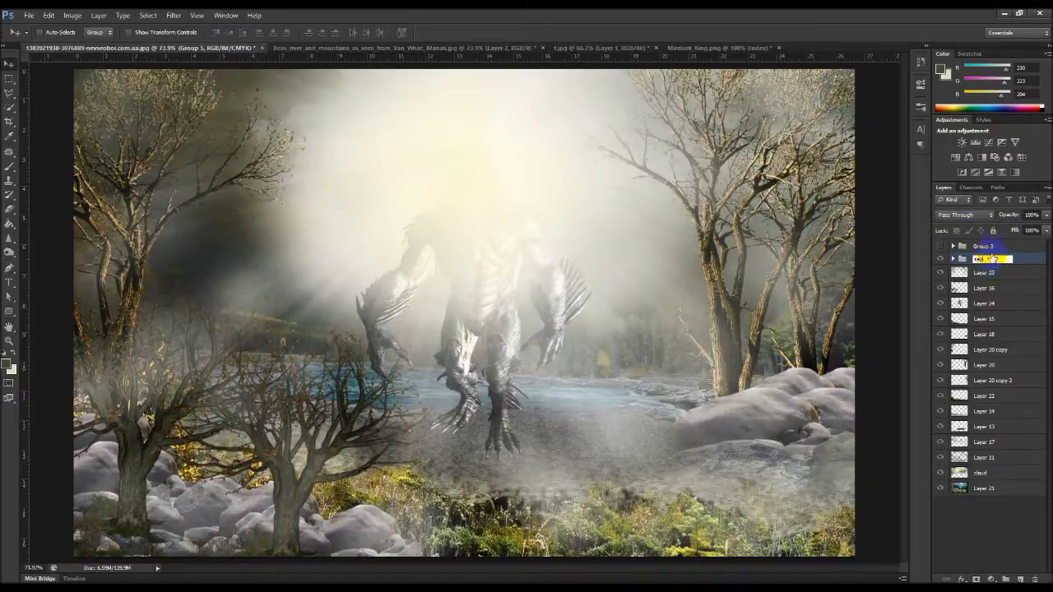
{"action": "left_click", "coordinate": [980, 272]}
{"action": "left_click", "coordinate": [978, 260]}
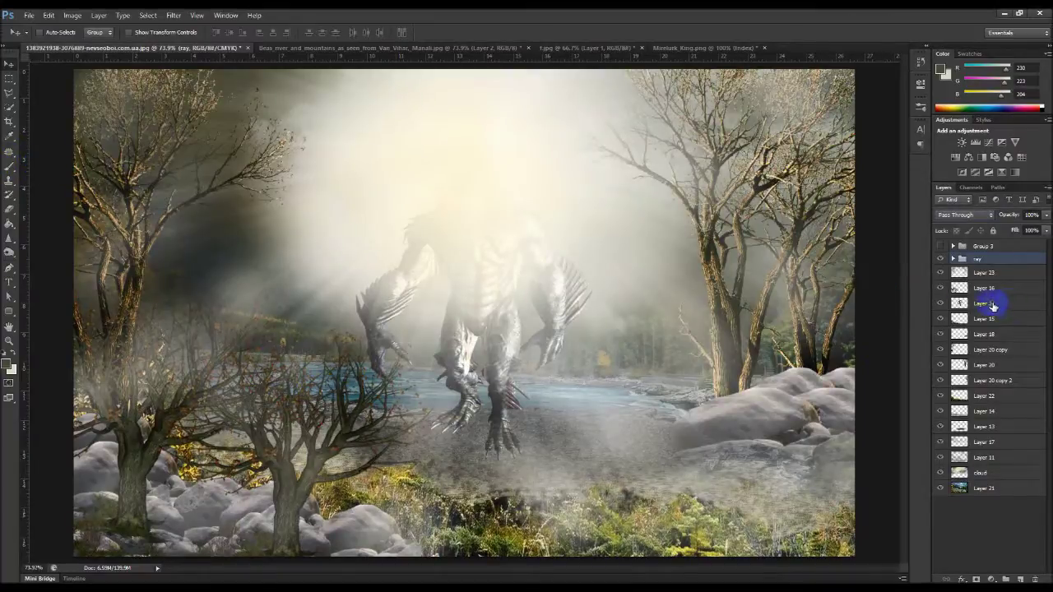
Step: Put Layer 24 back beneath the fog layers, nudge the creature lower, and hide Group 3
{"action": "left_click_drag", "start_coordinate": [989, 307], "coordinate": [983, 256]}
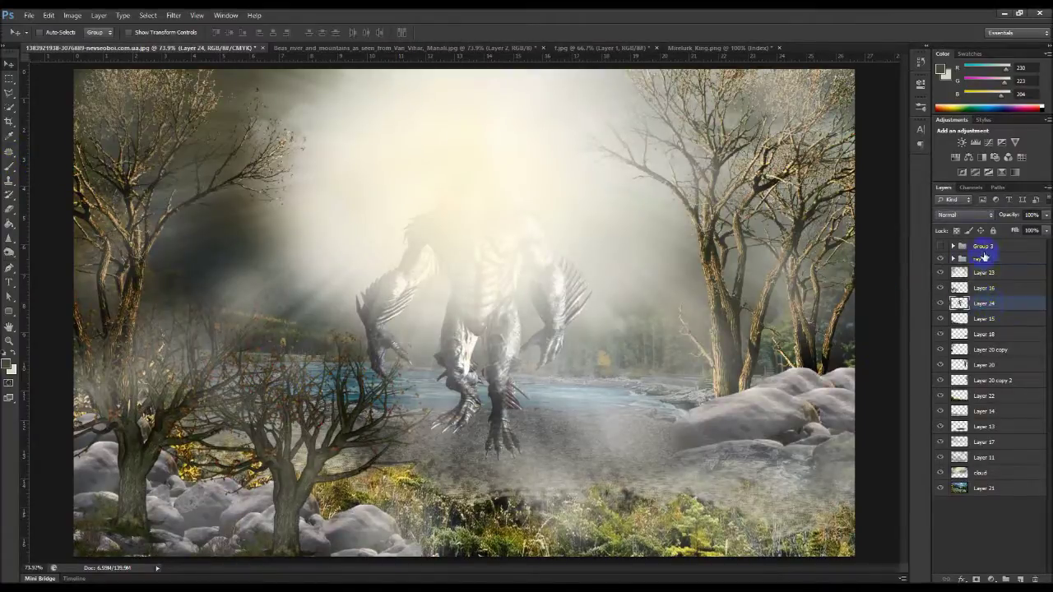
{"action": "left_click", "coordinate": [985, 304]}
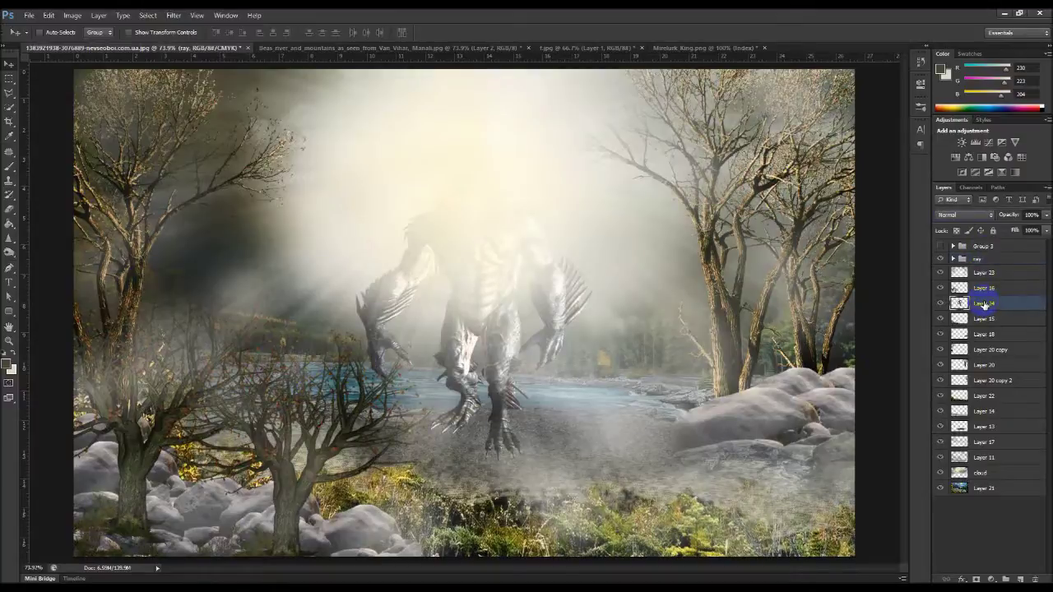
{"action": "left_click_drag", "start_coordinate": [984, 304], "coordinate": [986, 256]}
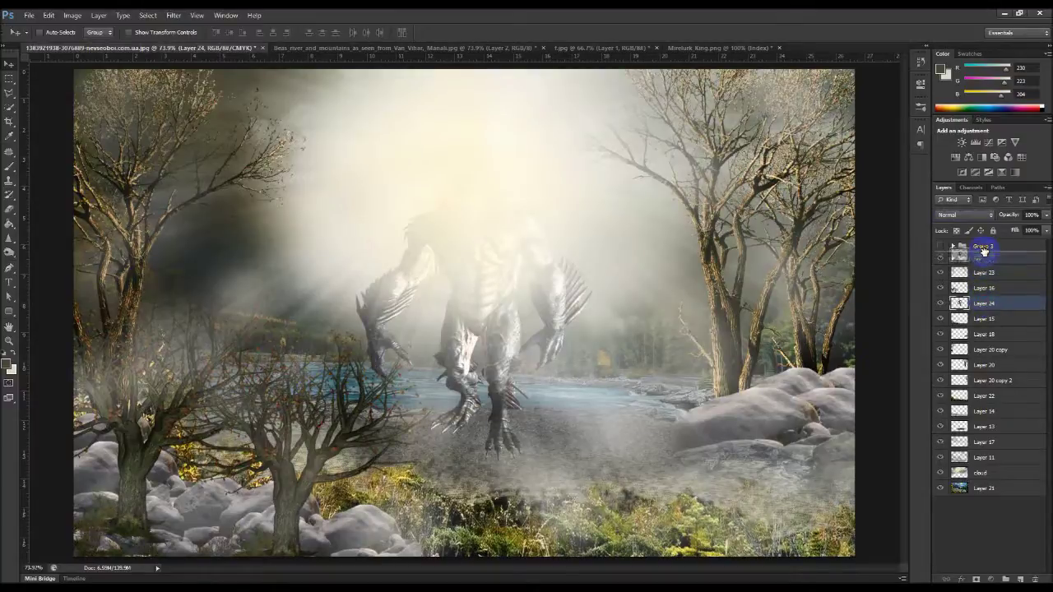
{"action": "left_click", "coordinate": [530, 259]}
{"action": "mouse_move", "coordinate": [984, 260]}
{"action": "left_mouse_down"}
{"action": "mouse_move", "coordinate": [987, 318]}
{"action": "mouse_move", "coordinate": [987, 281]}
{"action": "left_mouse_up"}
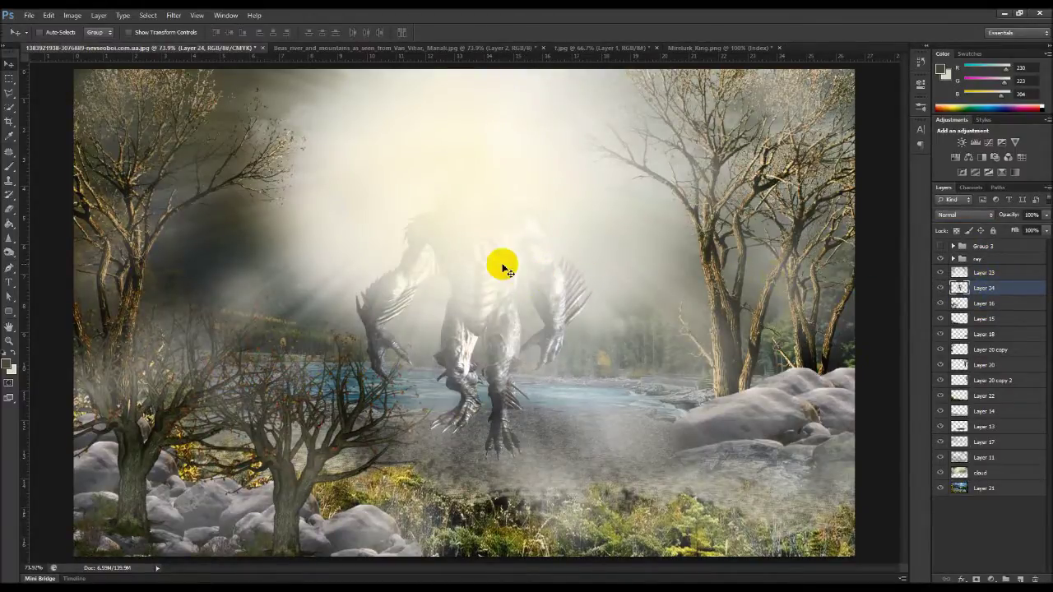
{"action": "left_click_drag", "start_coordinate": [472, 294], "coordinate": [472, 318]}
{"action": "left_click", "coordinate": [941, 246]}
{"action": "left_click", "coordinate": [979, 258]}
{"action": "left_click", "coordinate": [11, 210]}
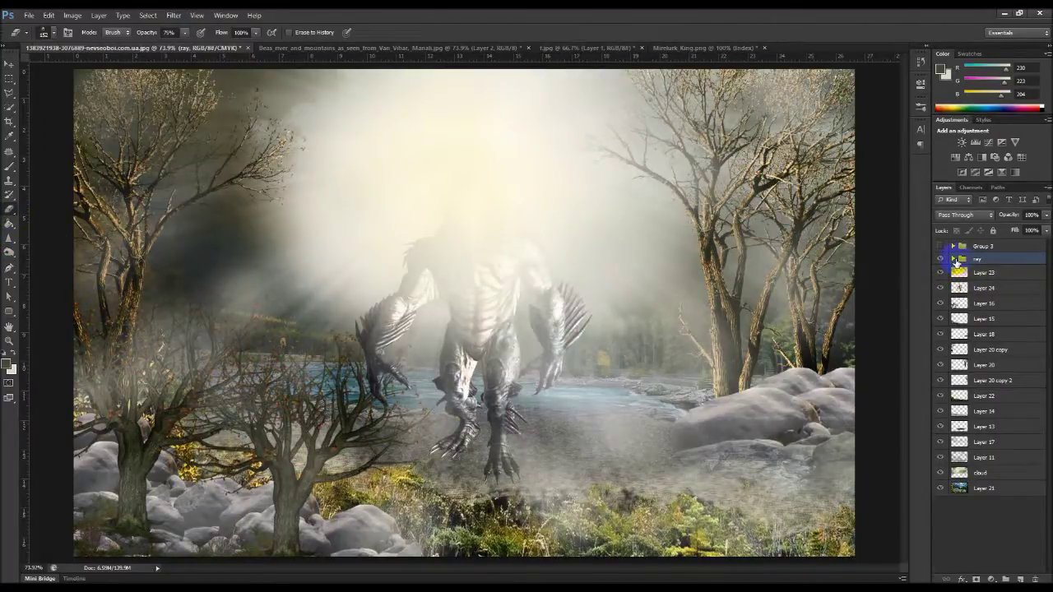
Step: Set the light-ray layer to Soft Light and prepare a 442 px brush at 31% opacity
{"action": "left_click", "coordinate": [954, 258]}
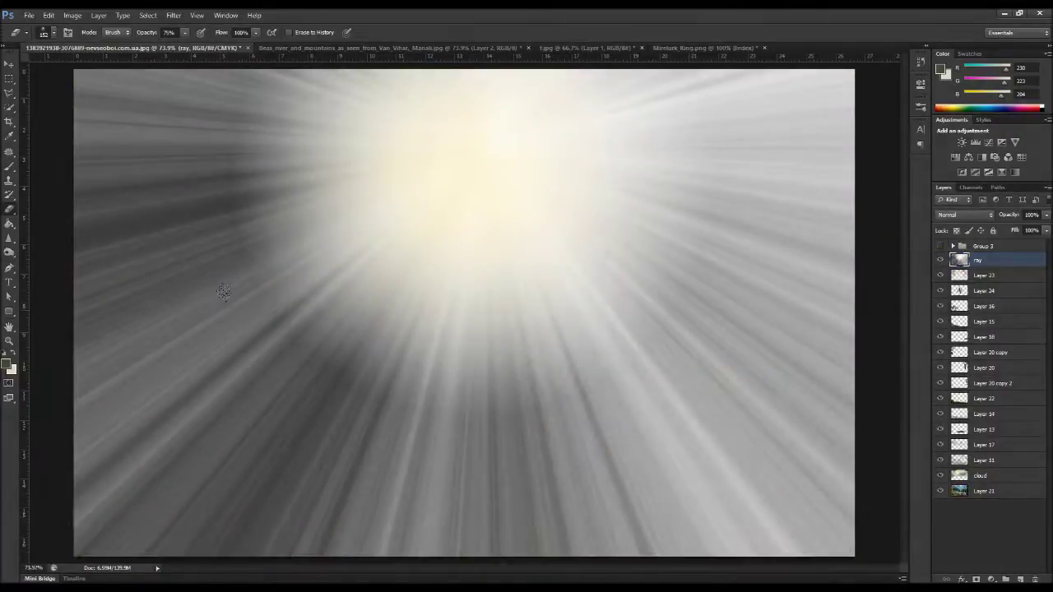
{"action": "left_click", "coordinate": [960, 217]}
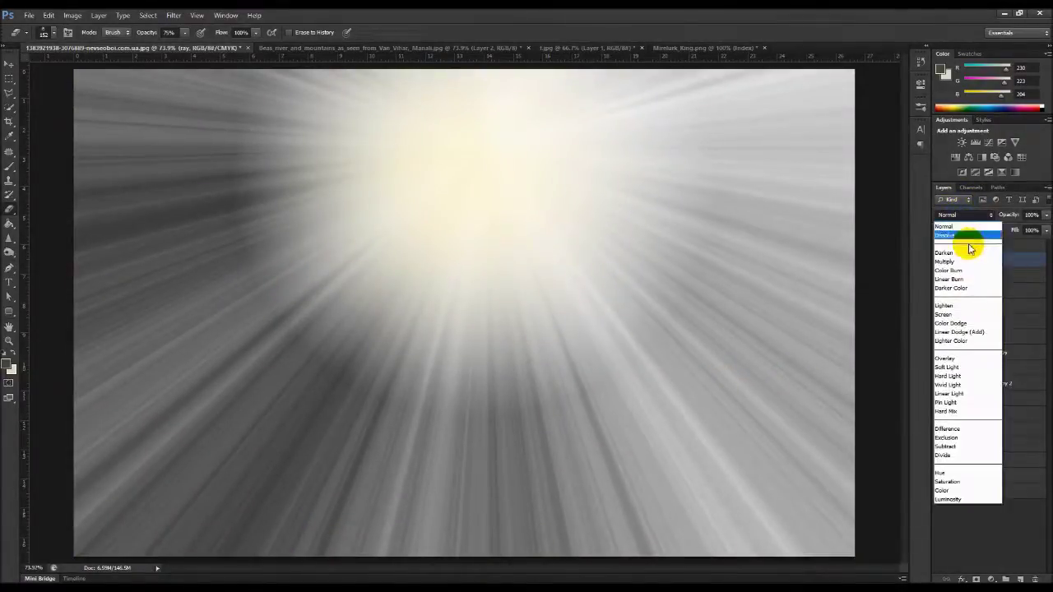
{"action": "left_click", "coordinate": [959, 370]}
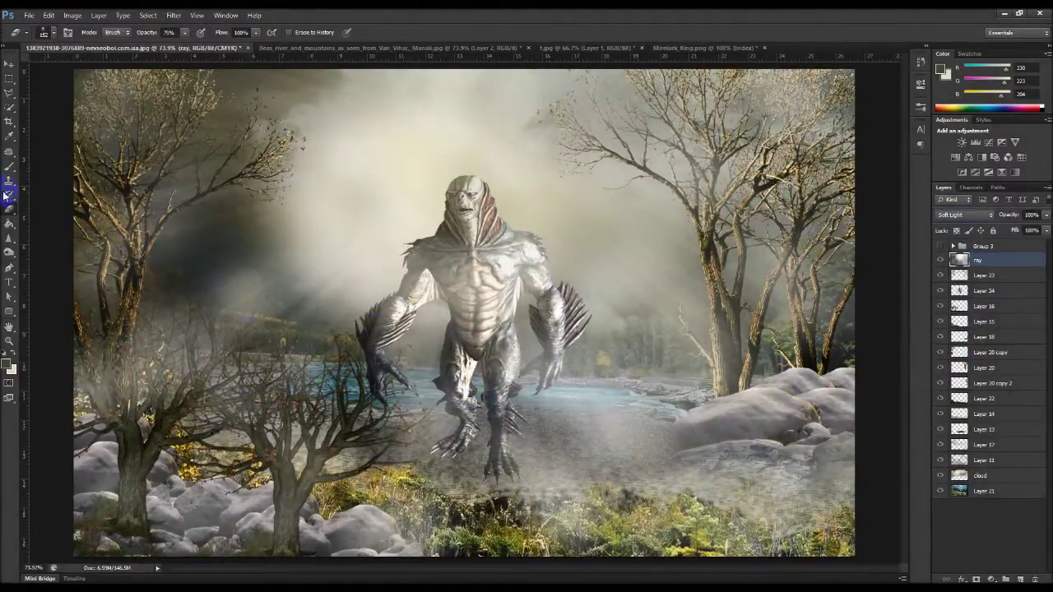
{"action": "left_click", "coordinate": [9, 166]}
{"action": "left_click", "coordinate": [54, 34]}
{"action": "left_click_drag", "start_coordinate": [73, 66], "coordinate": [108, 67]}
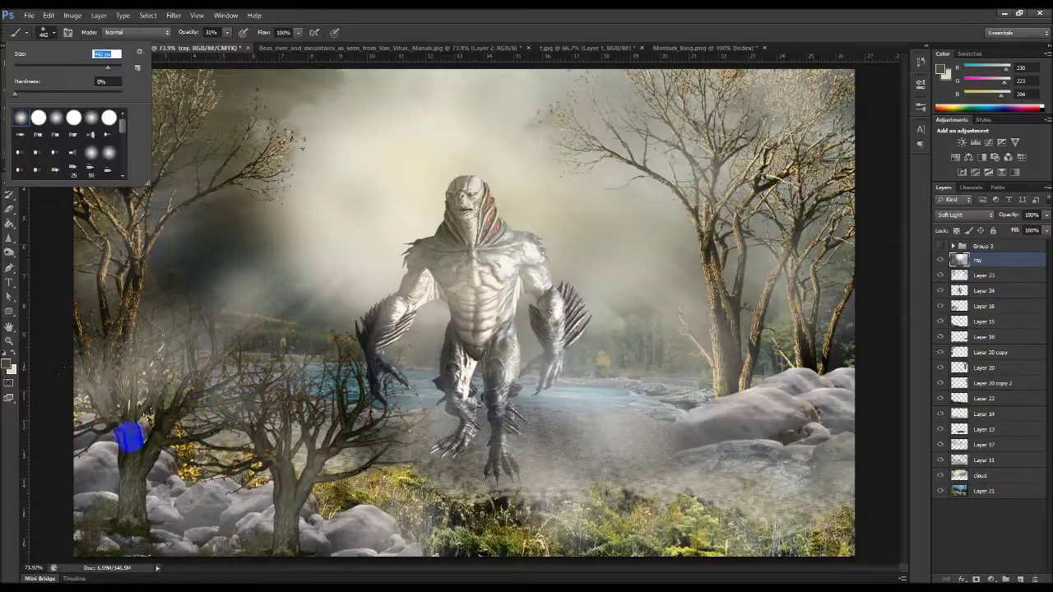
{"action": "left_click", "coordinate": [135, 436]}
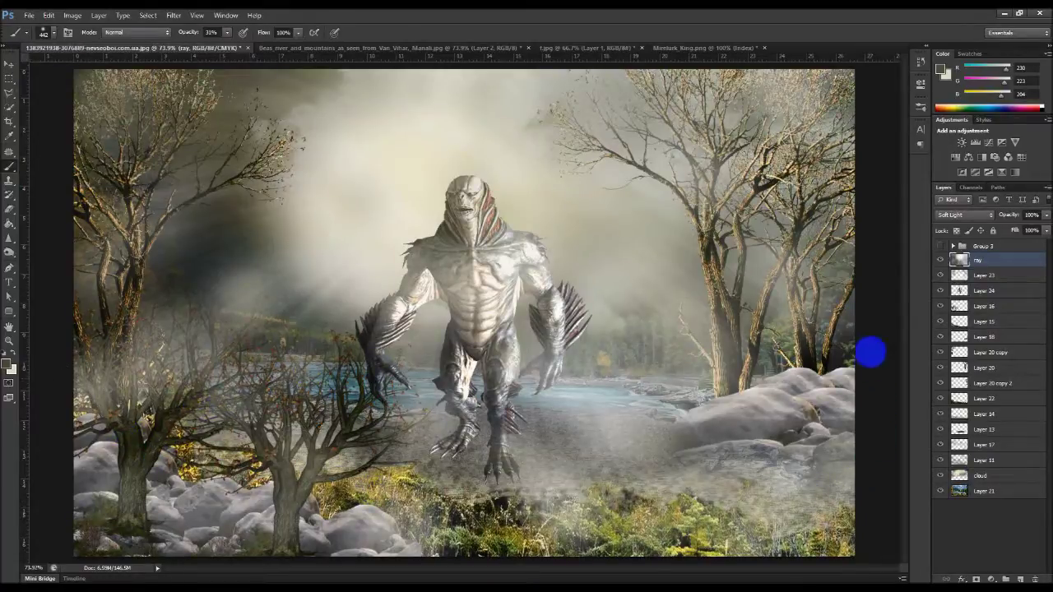
Step: Paint dark strokes over the sky, trees, river and glow around the creature
{"action": "left_click", "coordinate": [802, 99]}
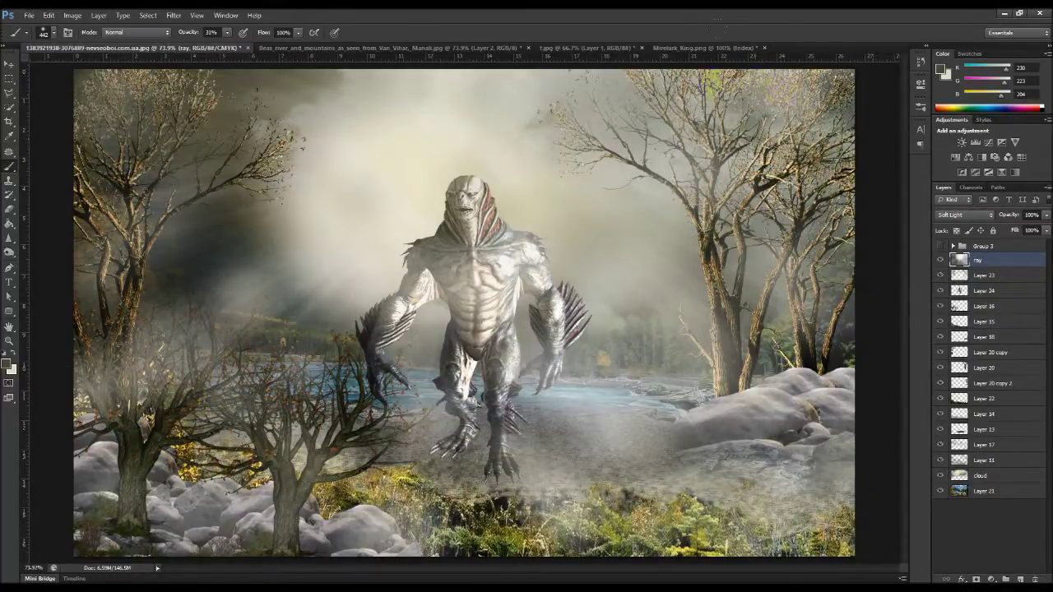
{"action": "left_click_drag", "start_coordinate": [802, 99], "coordinate": [618, 384]}
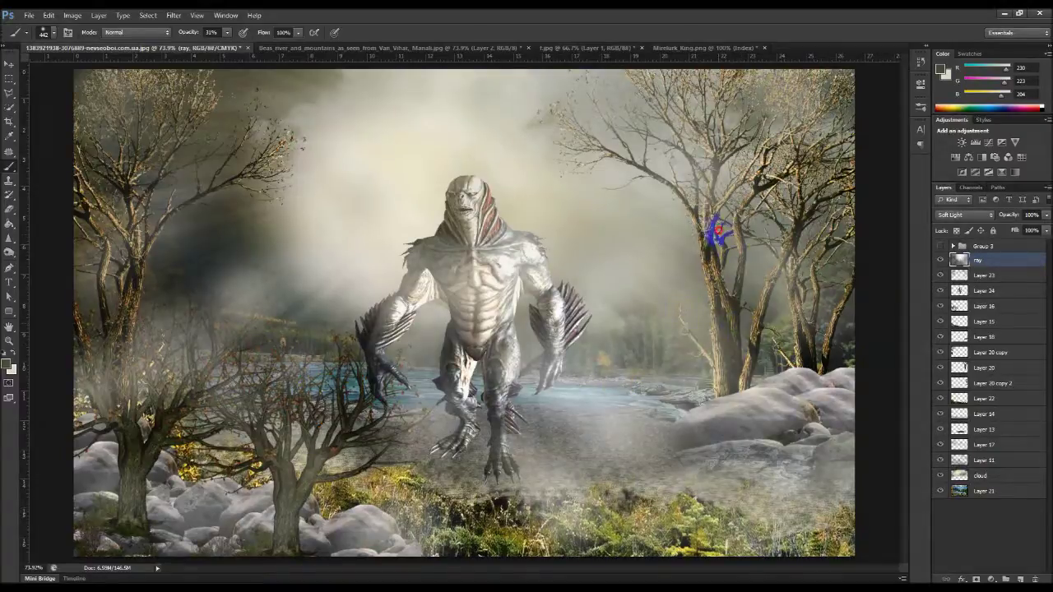
{"action": "left_click_drag", "start_coordinate": [717, 234], "coordinate": [398, 269]}
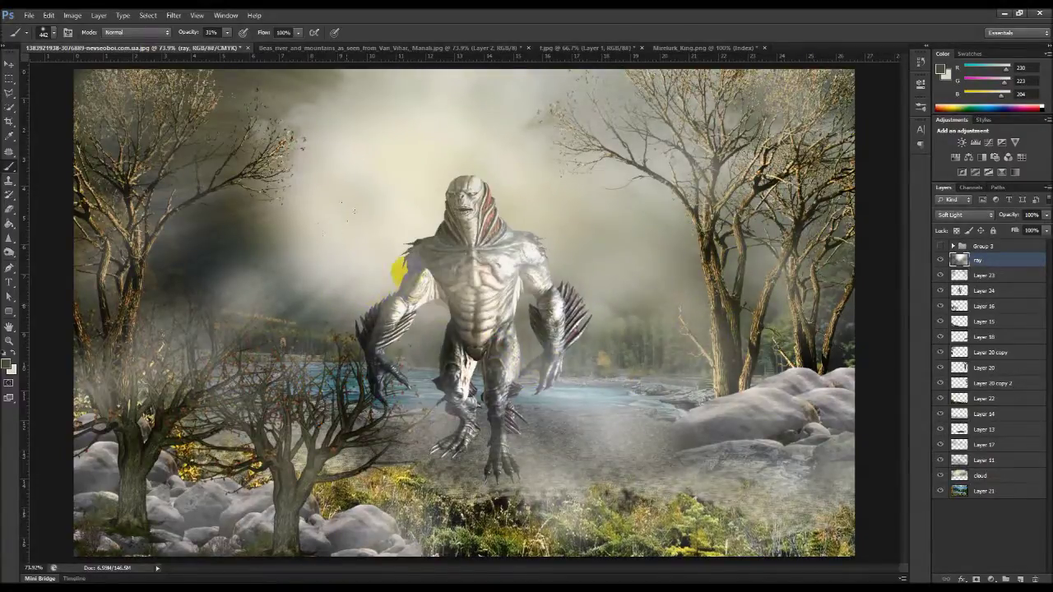
{"action": "left_click_drag", "start_coordinate": [398, 270], "coordinate": [261, 322]}
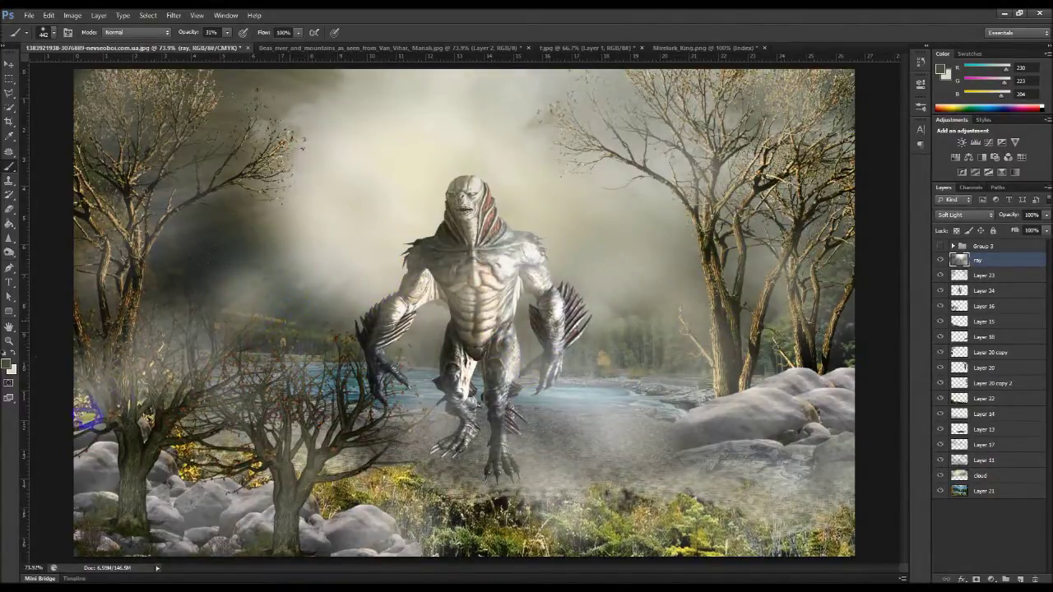
{"action": "left_click_drag", "start_coordinate": [360, 176], "coordinate": [411, 247]}
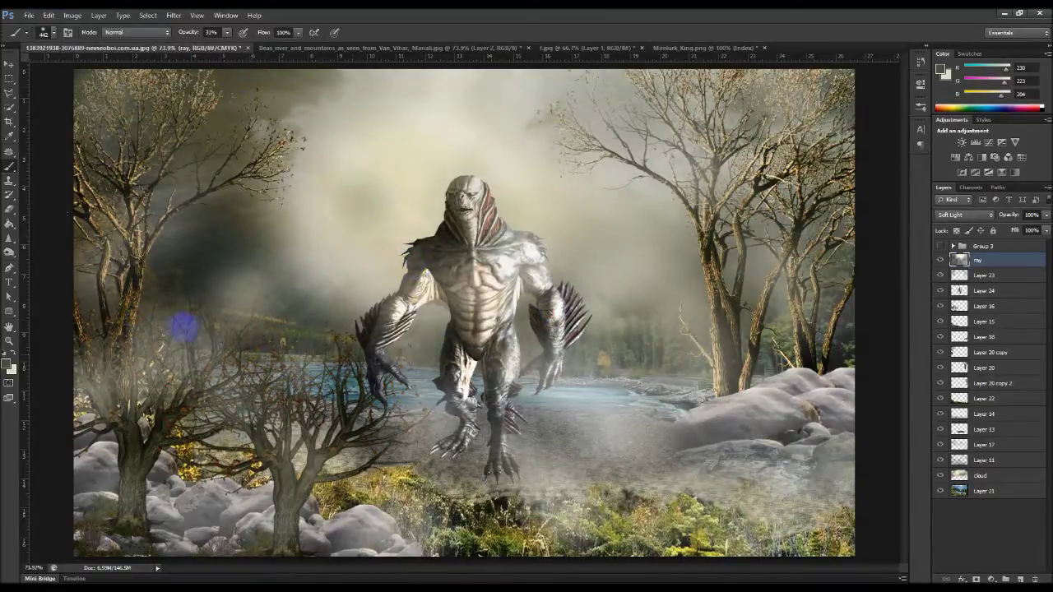
{"action": "mouse_move", "coordinate": [629, 268]}
{"action": "left_mouse_down"}
{"action": "mouse_move", "coordinate": [336, 223]}
{"action": "mouse_move", "coordinate": [311, 270]}
{"action": "left_mouse_up"}
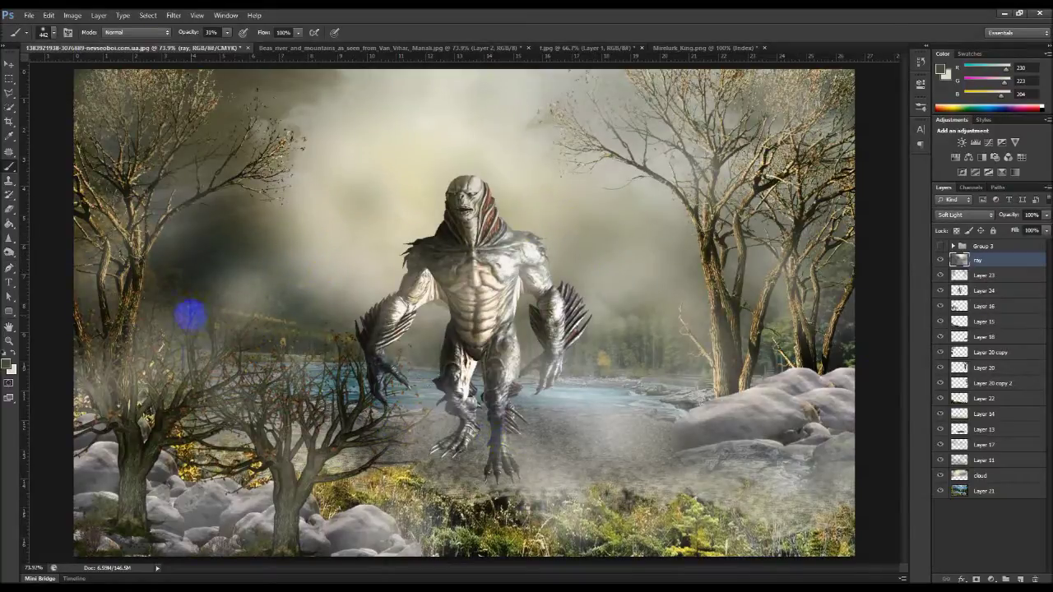
{"action": "left_click_drag", "start_coordinate": [370, 214], "coordinate": [345, 206]}
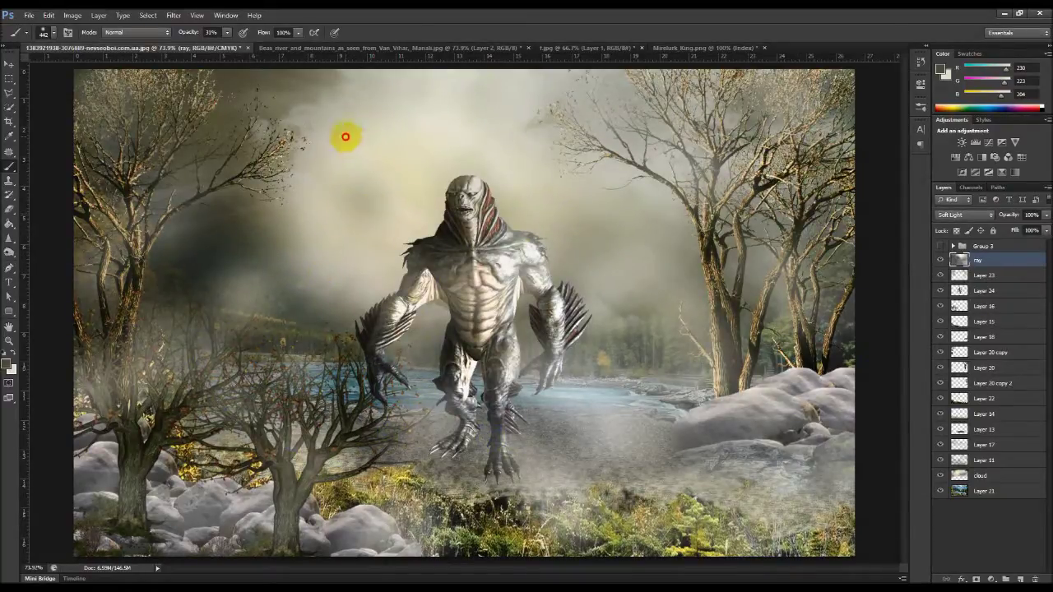
{"action": "left_click_drag", "start_coordinate": [334, 282], "coordinate": [370, 350]}
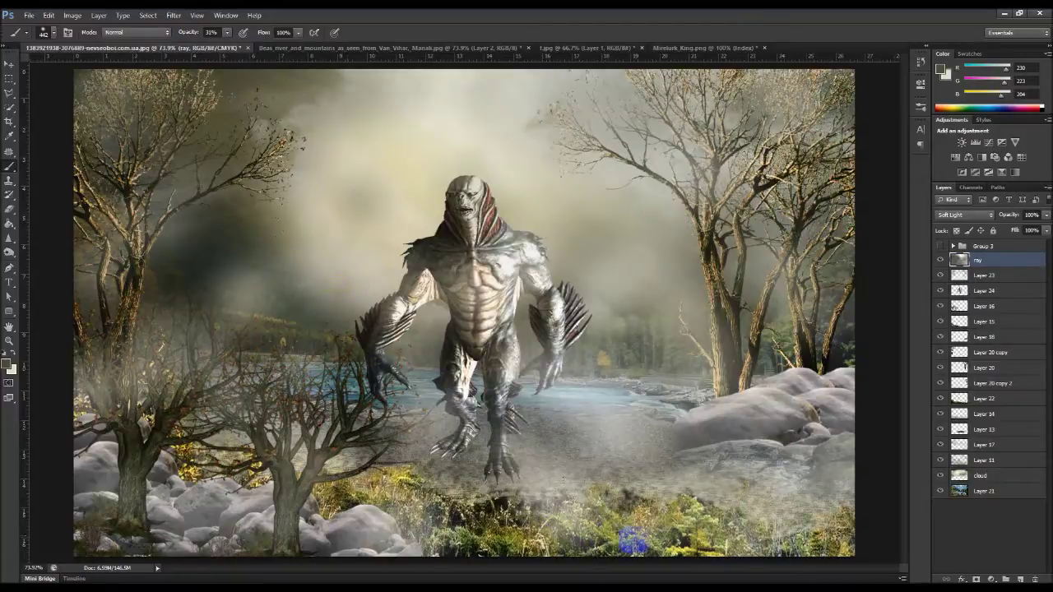
{"action": "left_click", "coordinate": [794, 466]}
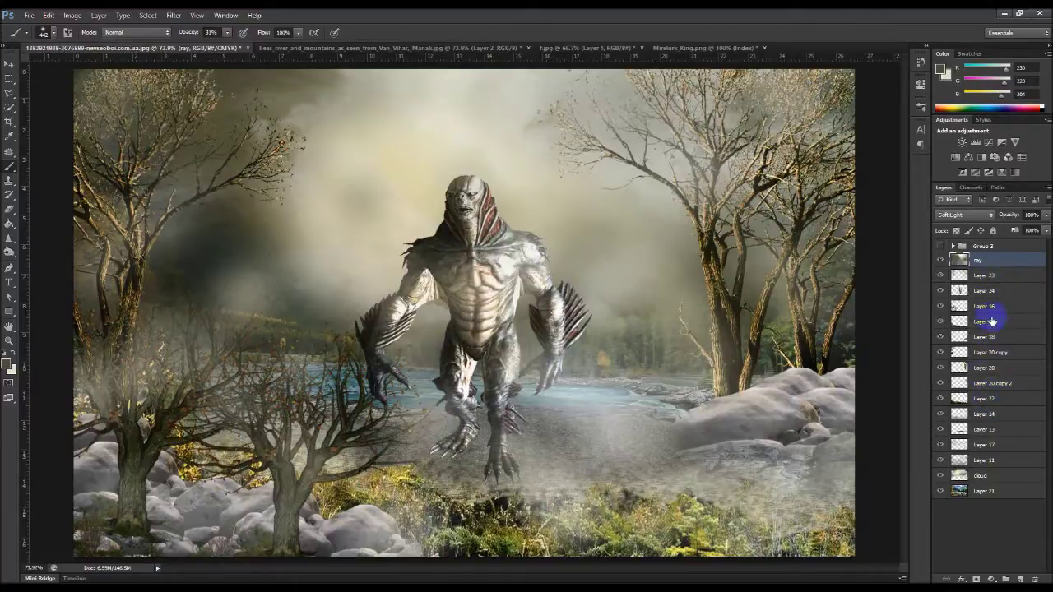
{"action": "left_click", "coordinate": [989, 478]}
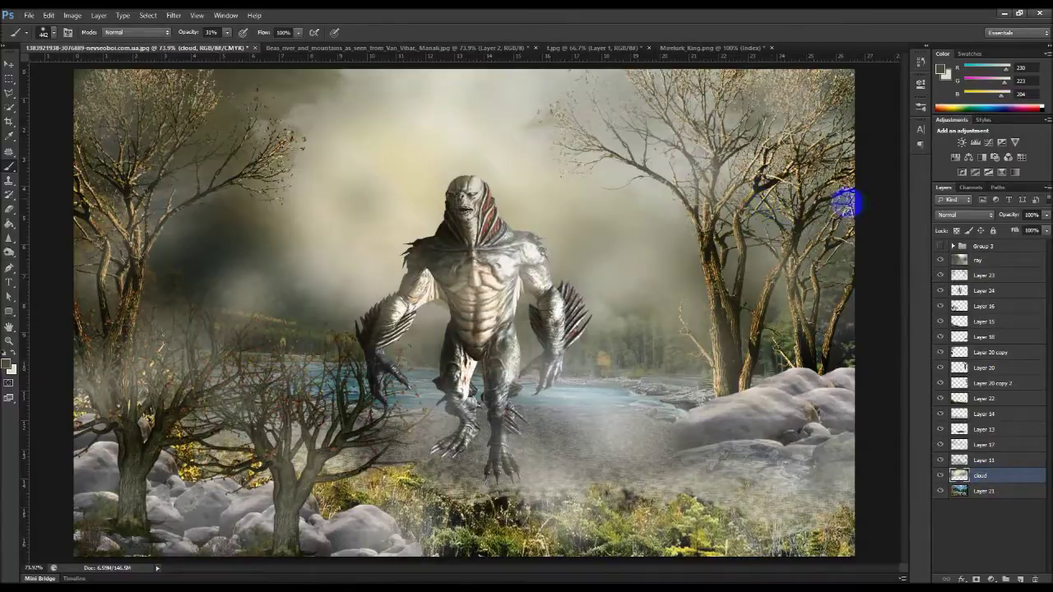
Step: On Layer 11, darken the fog upper-left of the creature's head, redoing two strokes
{"action": "left_click", "coordinate": [984, 306]}
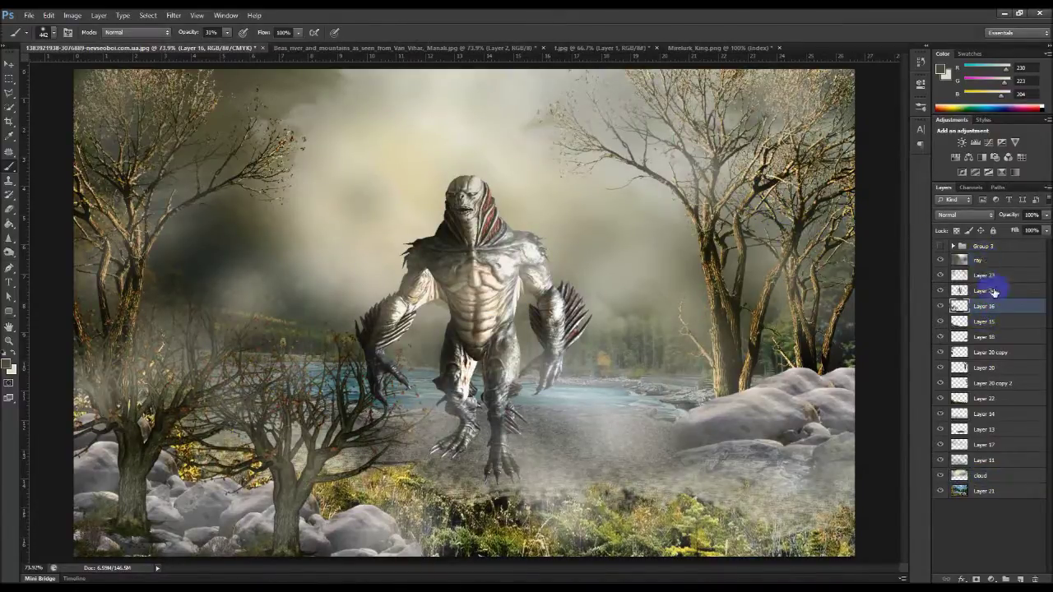
{"action": "left_click", "coordinate": [986, 461]}
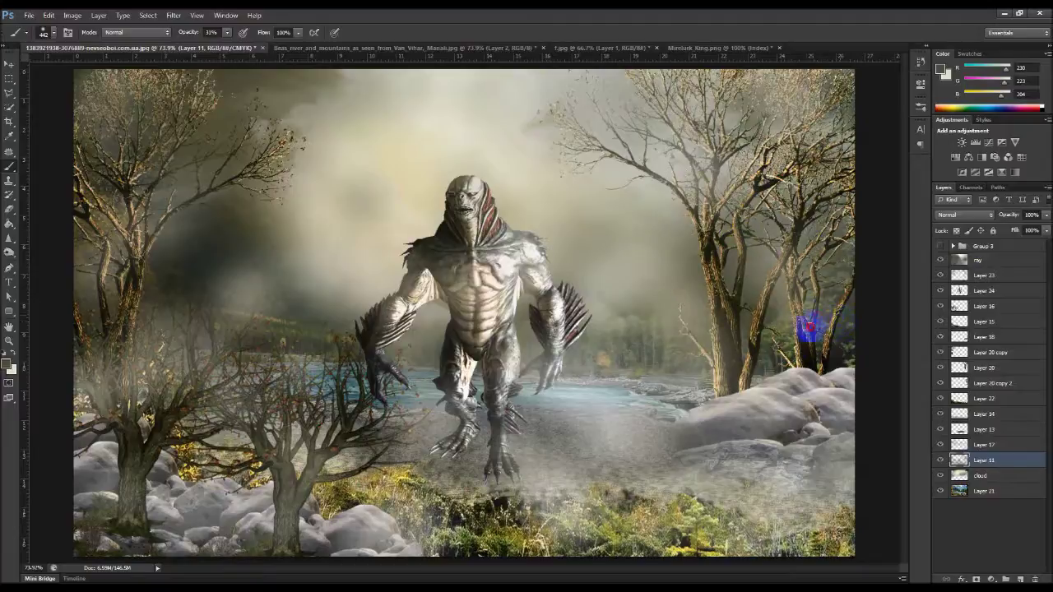
{"action": "left_click_drag", "start_coordinate": [667, 202], "coordinate": [630, 96]}
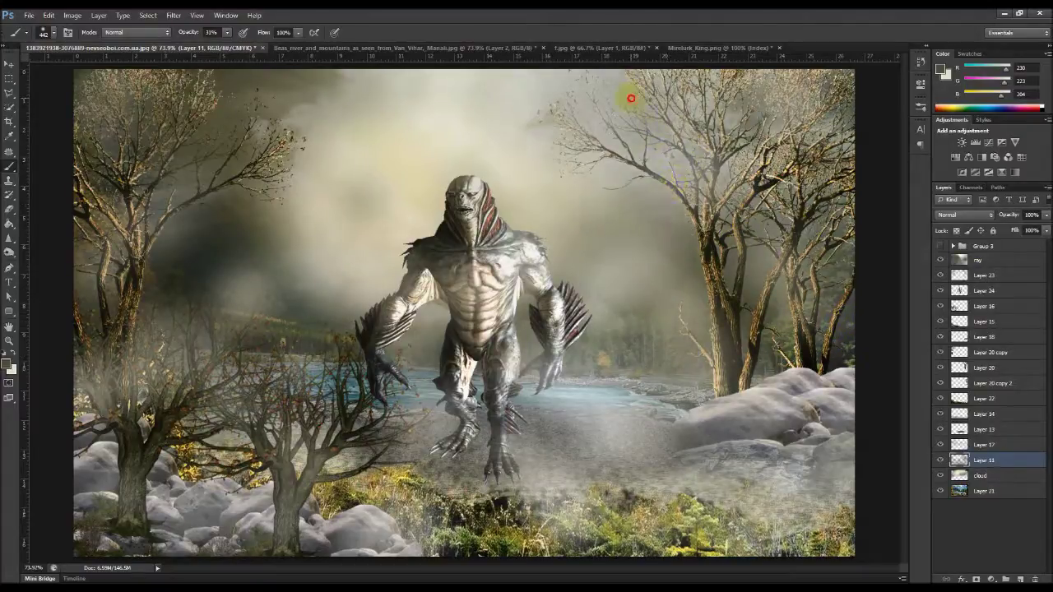
{"action": "left_click_drag", "start_coordinate": [350, 214], "coordinate": [374, 288]}
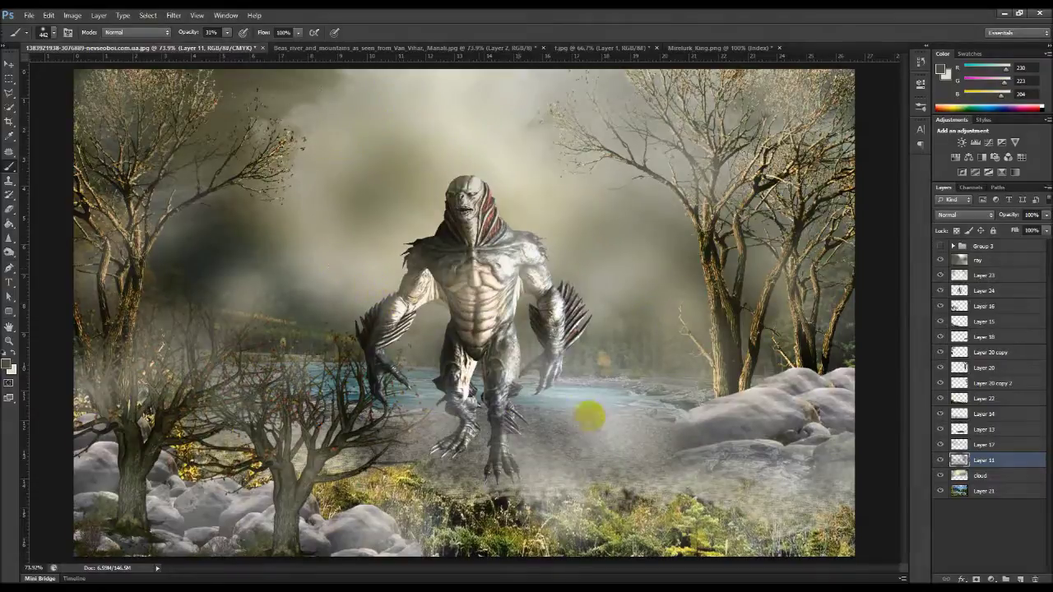
{"action": "key", "text": "ctrl+alt+z"}
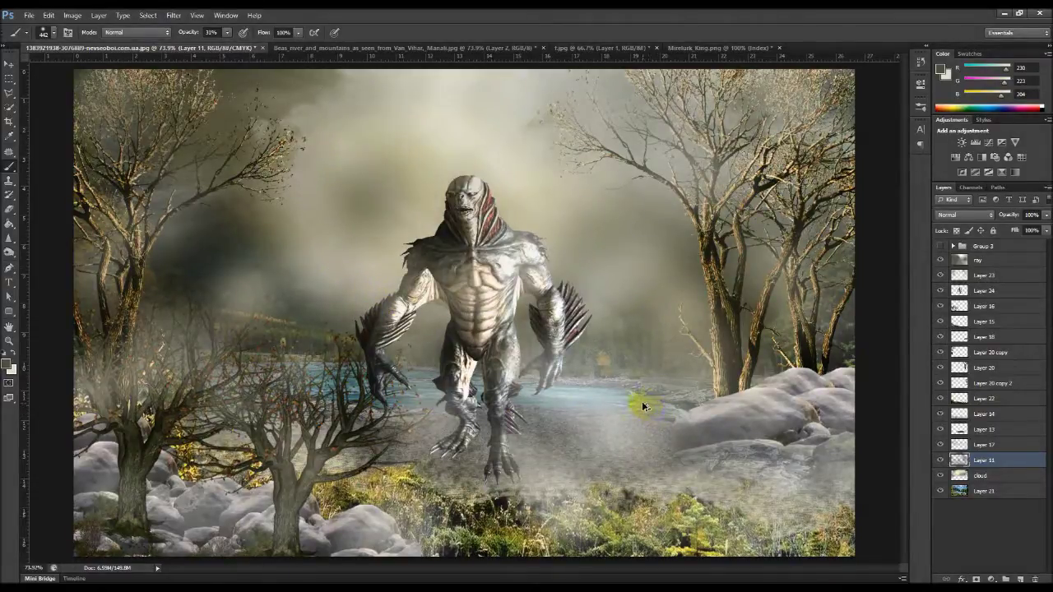
{"action": "key", "text": "ctrl+alt+z"}
{"action": "key", "text": "ctrl+alt+z"}
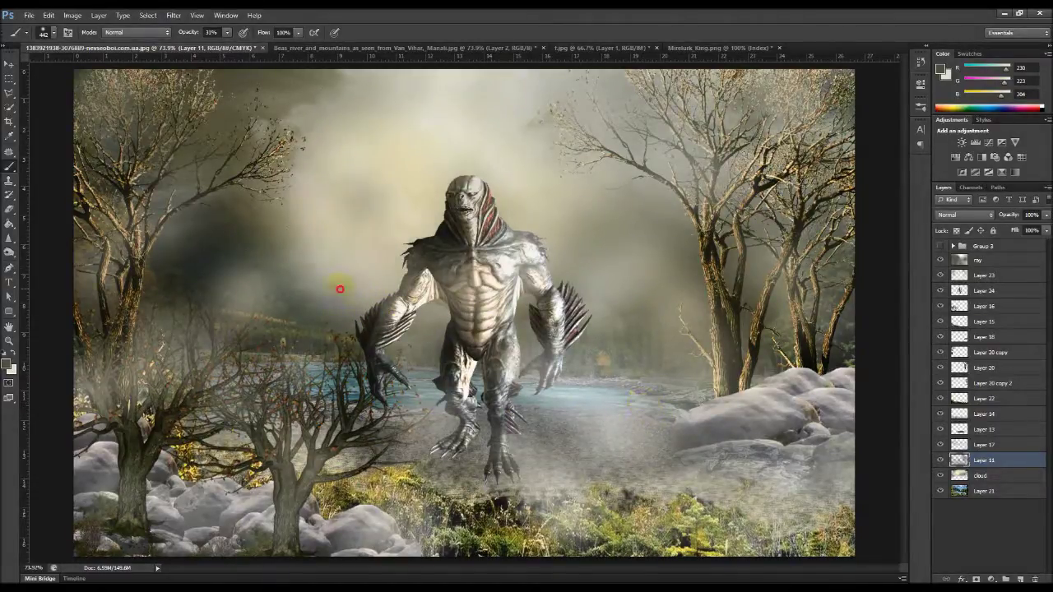
{"action": "left_click_drag", "start_coordinate": [339, 283], "coordinate": [301, 292]}
{"action": "mouse_move", "coordinate": [269, 191]}
{"action": "left_mouse_down"}
{"action": "mouse_move", "coordinate": [297, 93]}
{"action": "mouse_move", "coordinate": [376, 63]}
{"action": "mouse_move", "coordinate": [436, 107]}
{"action": "left_mouse_up"}
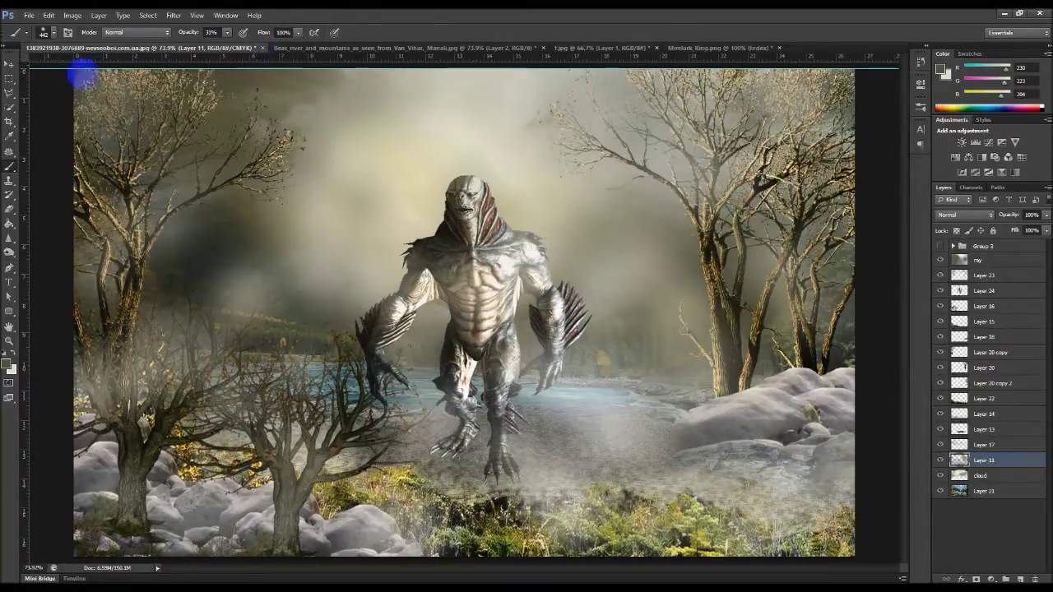
{"action": "left_click", "coordinate": [9, 63]}
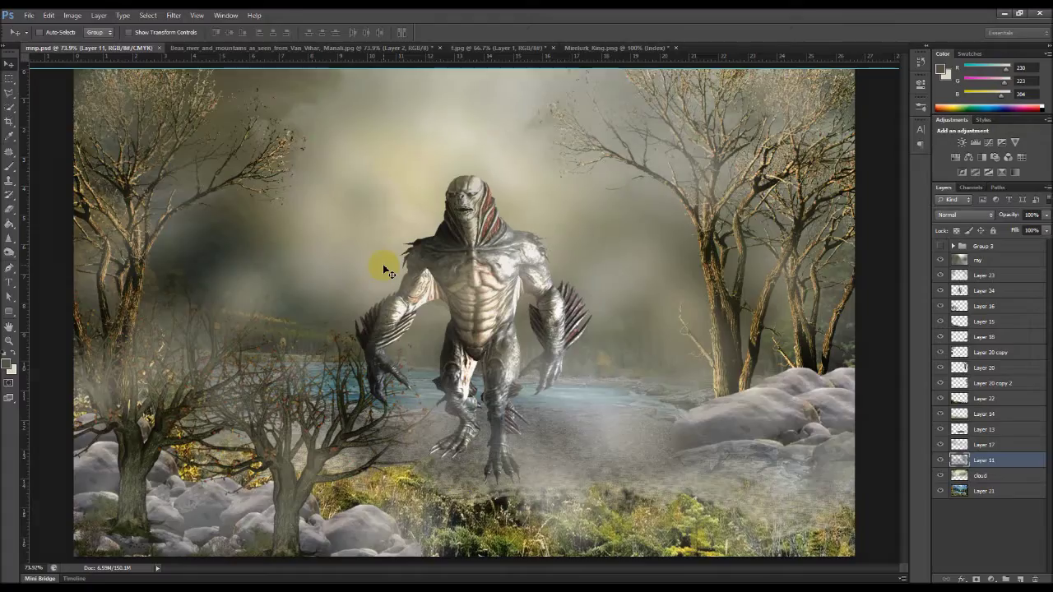
Step: Drag the creature's Layer 24 down between Layer 16 and Layer 15
{"action": "left_click_drag", "start_coordinate": [581, 384], "coordinate": [342, 433]}
{"action": "left_click", "coordinate": [340, 442], "text": "ctrl"}
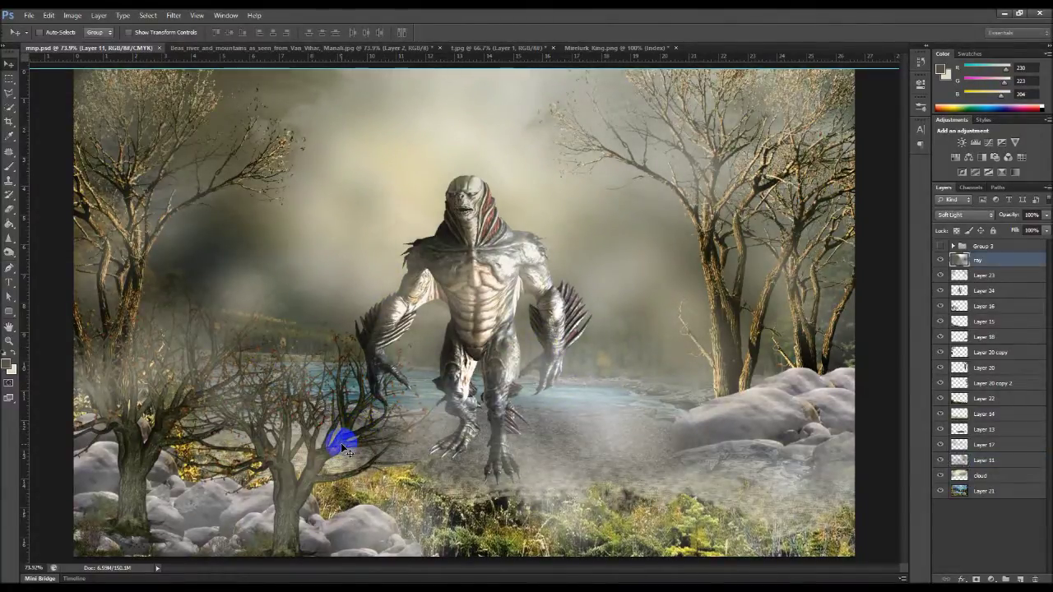
{"action": "left_click", "coordinate": [977, 307]}
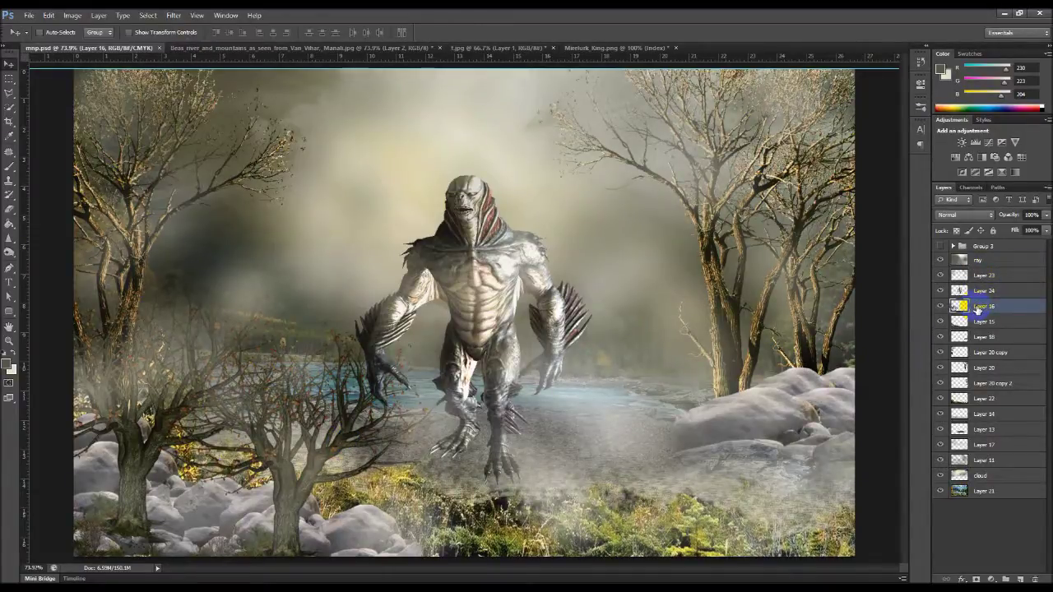
{"action": "left_click", "coordinate": [981, 292]}
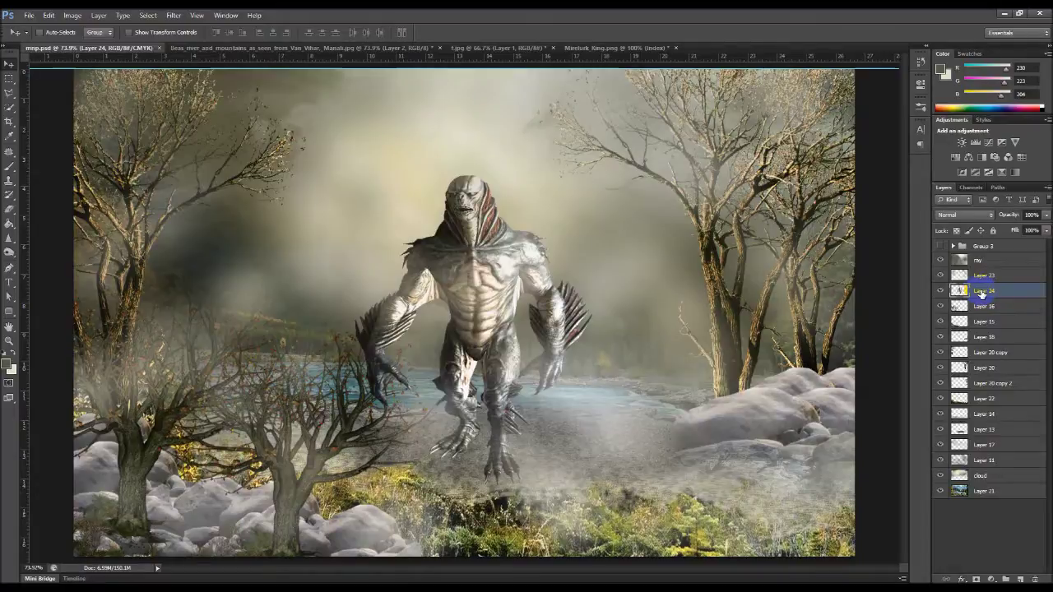
{"action": "left_click_drag", "start_coordinate": [981, 294], "coordinate": [991, 317]}
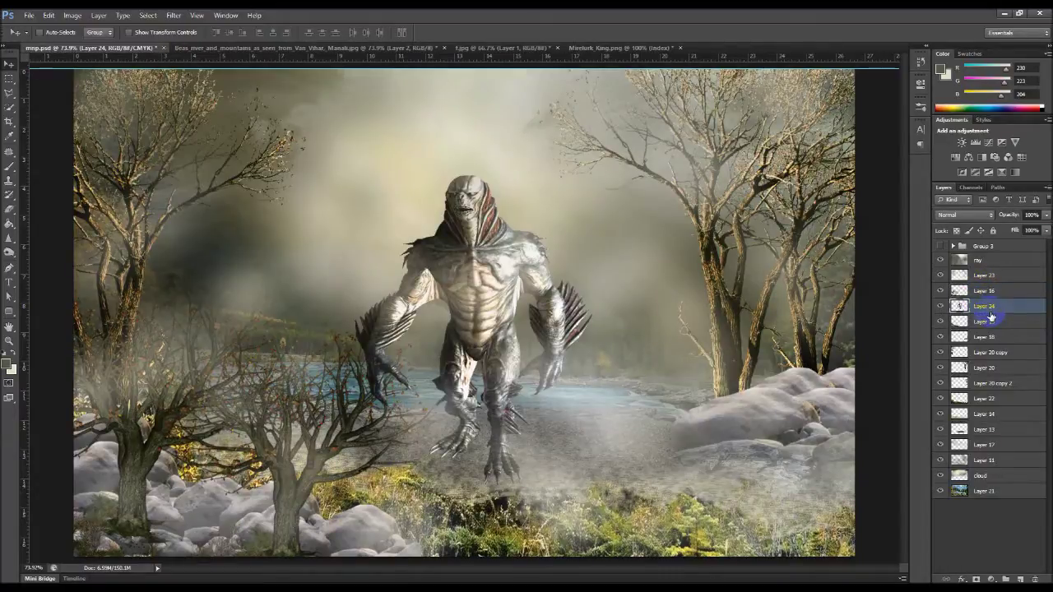
{"action": "left_click", "coordinate": [476, 283]}
Step: Open the images.jpg zombie photo, then close it again
{"action": "key", "text": "ctrl+o"}
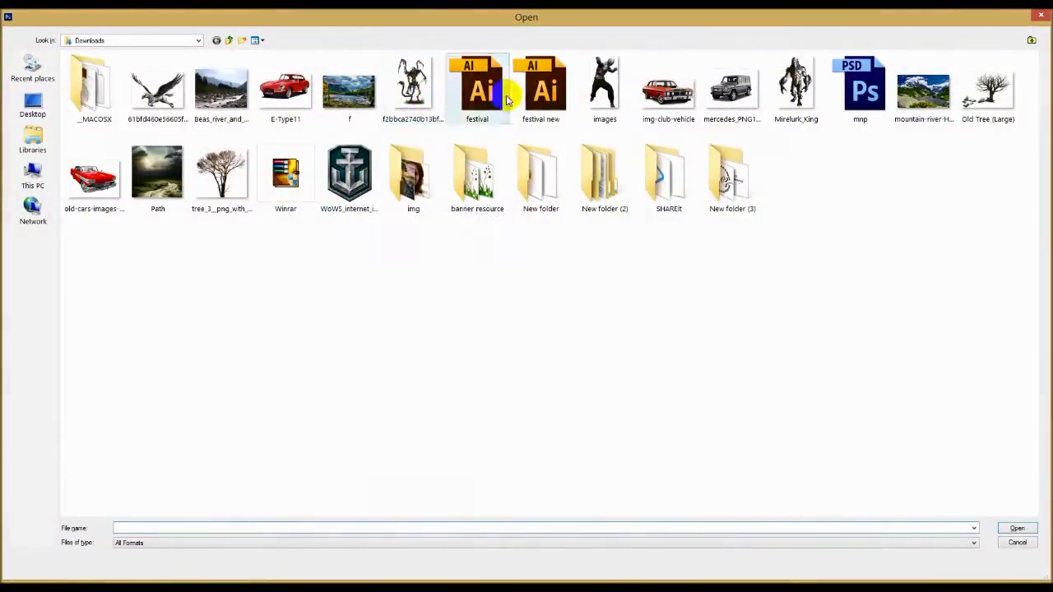
{"action": "left_click", "coordinate": [594, 109]}
{"action": "double_click", "coordinate": [592, 109]}
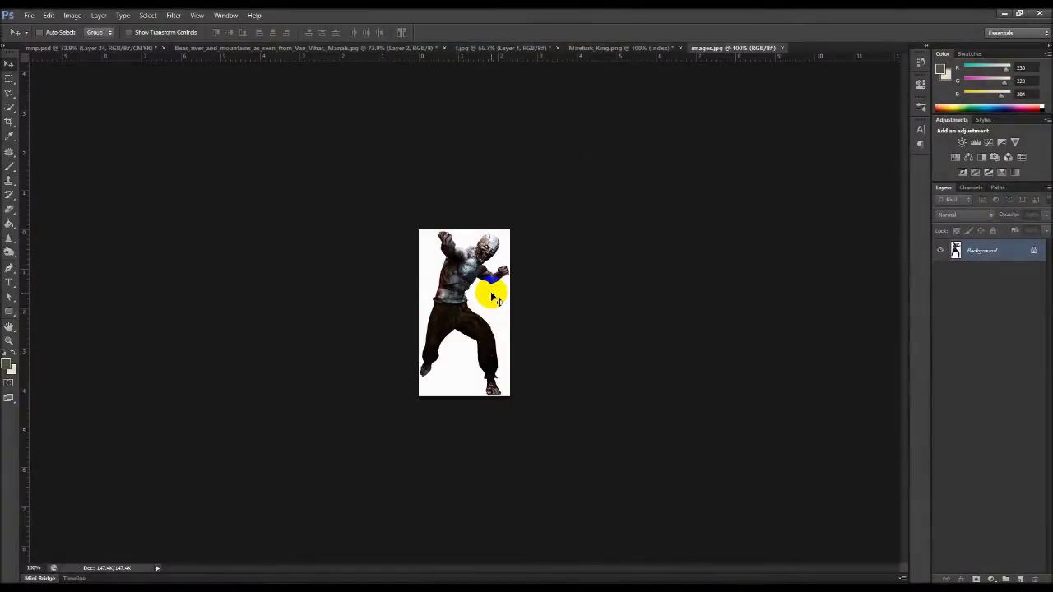
{"action": "scroll", "coordinate": [490, 296], "scroll_direction": "up", "scroll_amount": 1}
{"action": "scroll", "coordinate": [490, 296], "scroll_direction": "up", "scroll_amount": 1}
{"action": "scroll", "coordinate": [491, 296], "scroll_direction": "up", "scroll_amount": 1}
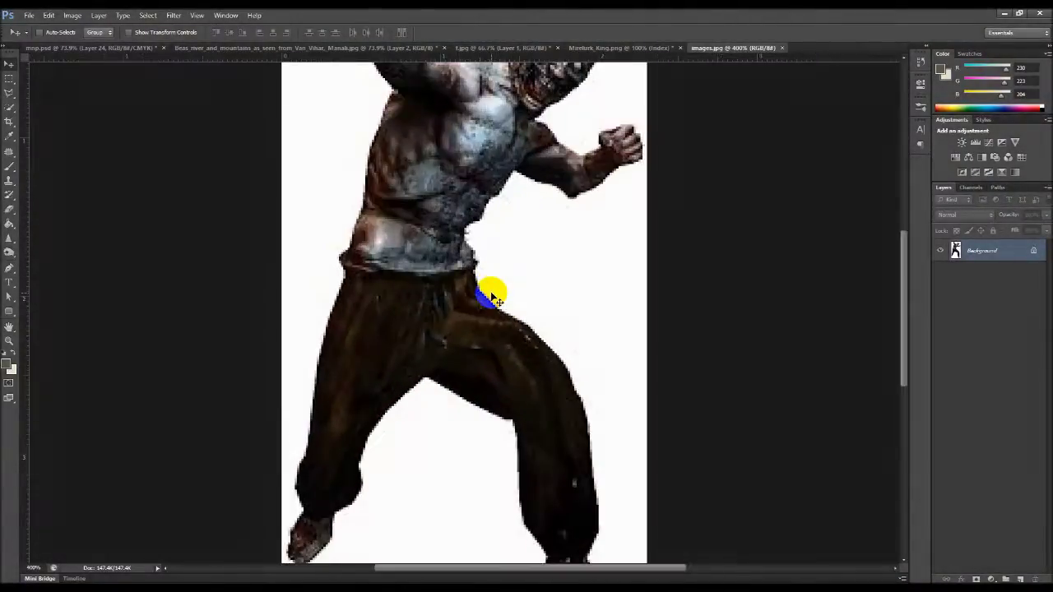
{"action": "left_click", "coordinate": [840, 222]}
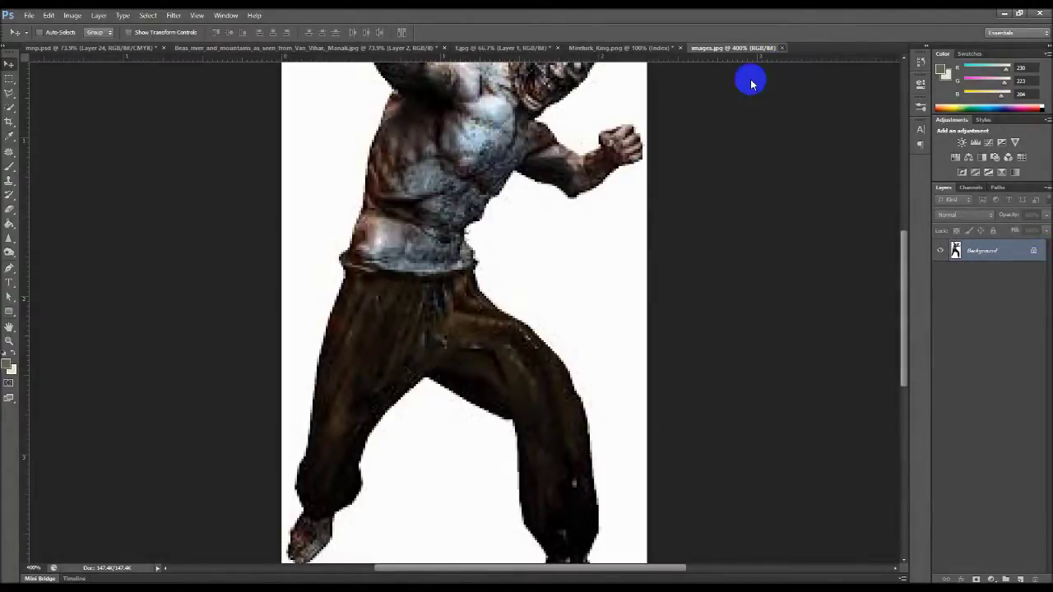
{"action": "left_click", "coordinate": [782, 47]}
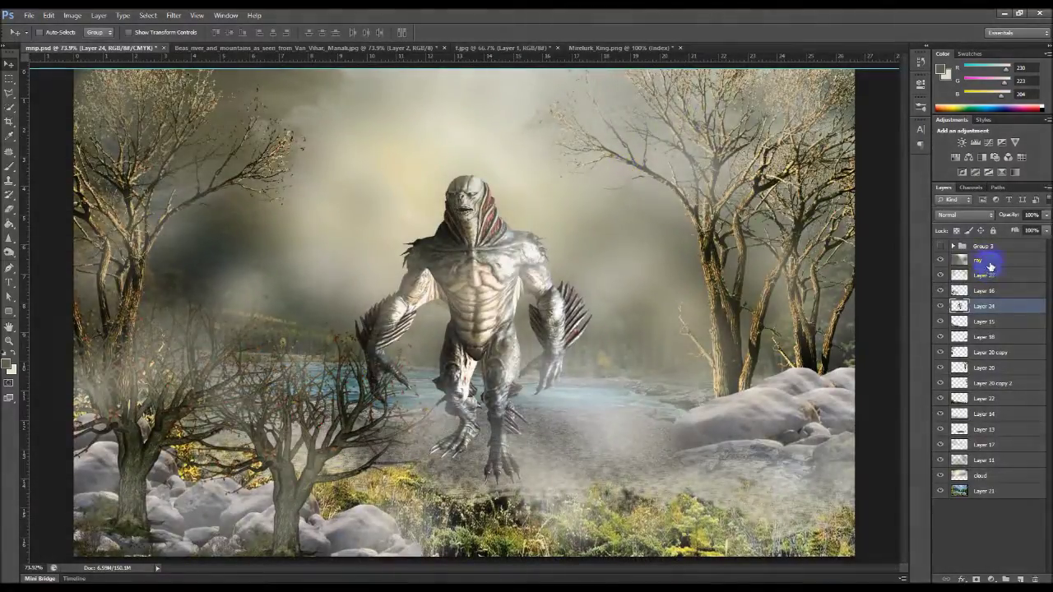
Step: Select all of Layer 10 in Group 3 and switch to the Beas river photo
{"action": "left_click", "coordinate": [952, 246]}
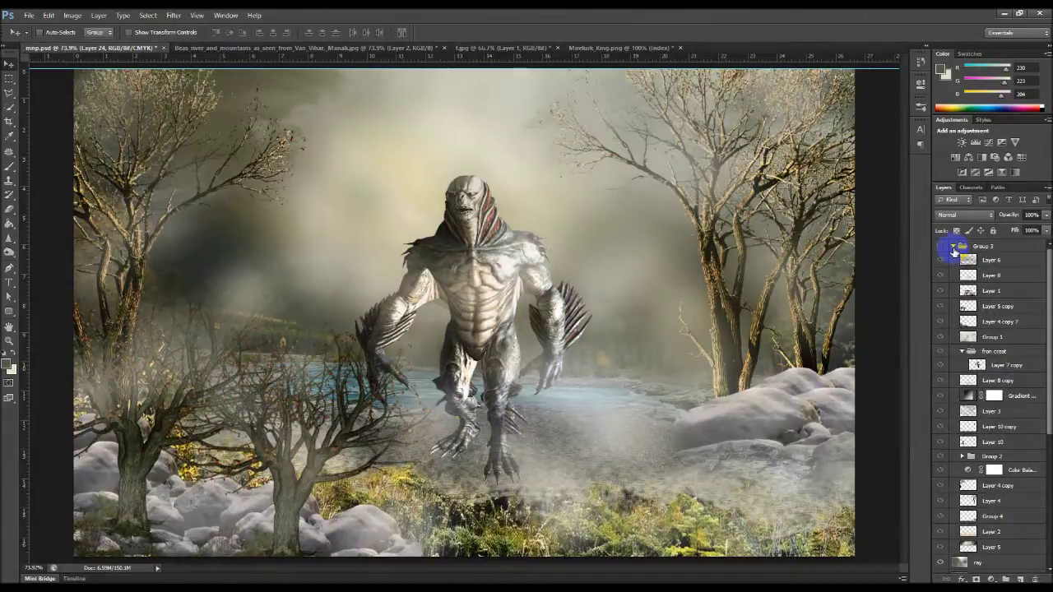
{"action": "left_click", "coordinate": [1016, 442]}
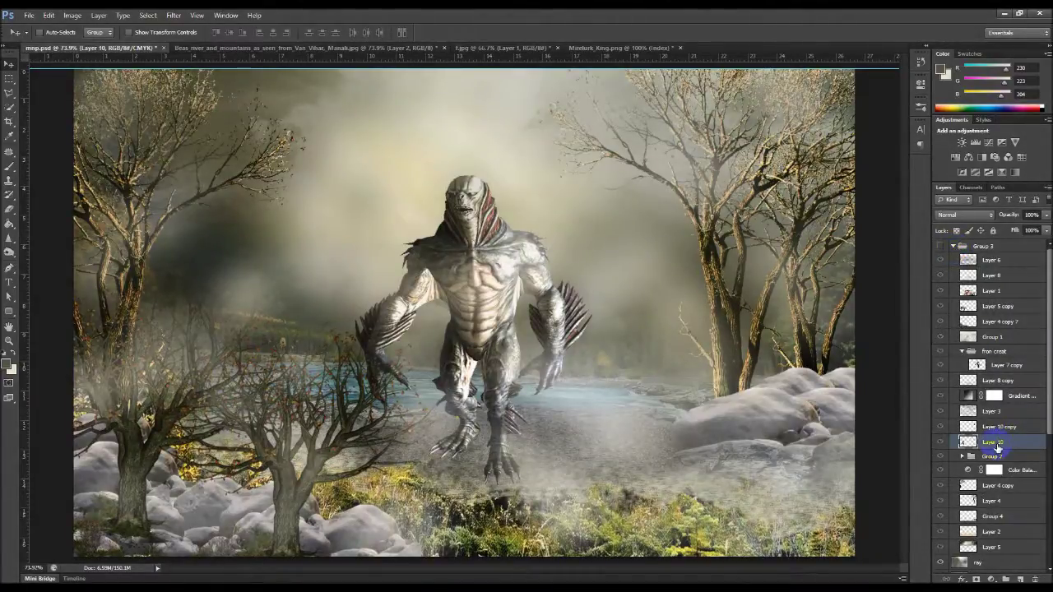
{"action": "key", "text": "ctrl+a"}
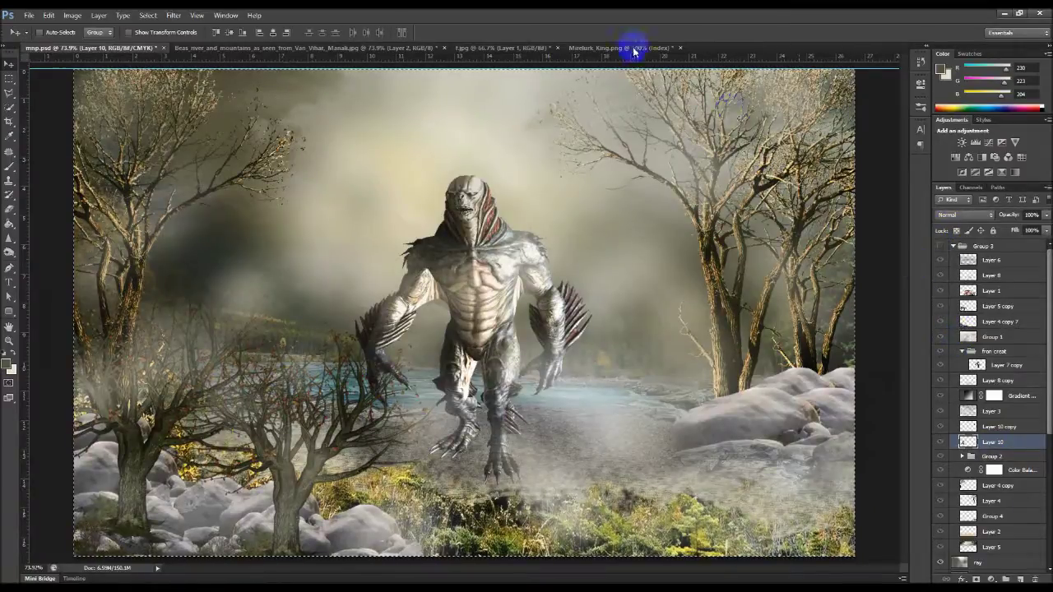
{"action": "left_click", "coordinate": [247, 48]}
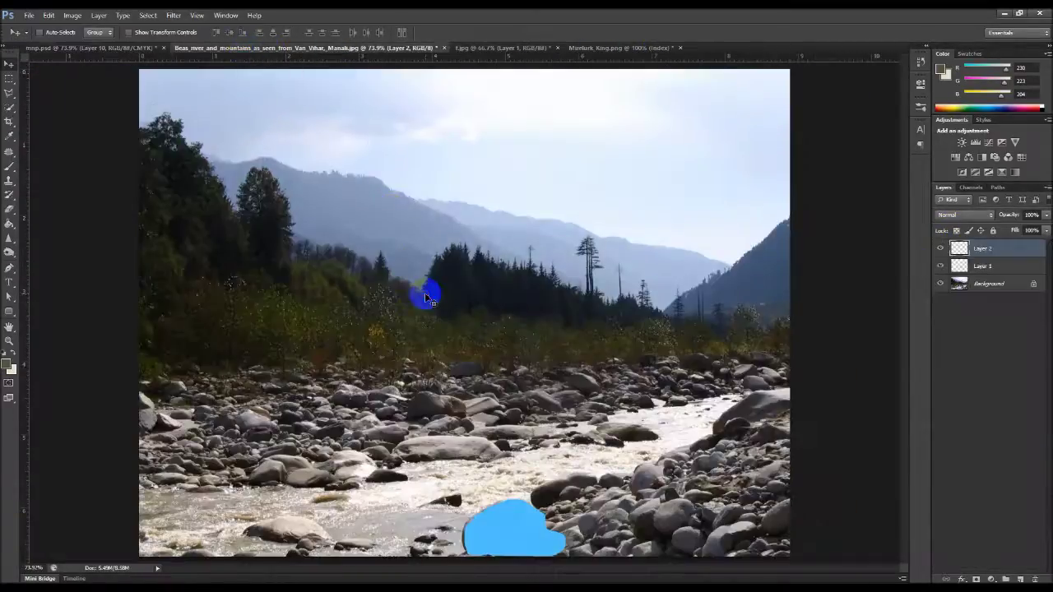
Step: Drag the zombie figure onto the Beas river photo and nudge it downward
{"action": "left_click_drag", "start_coordinate": [426, 297], "coordinate": [449, 316]}
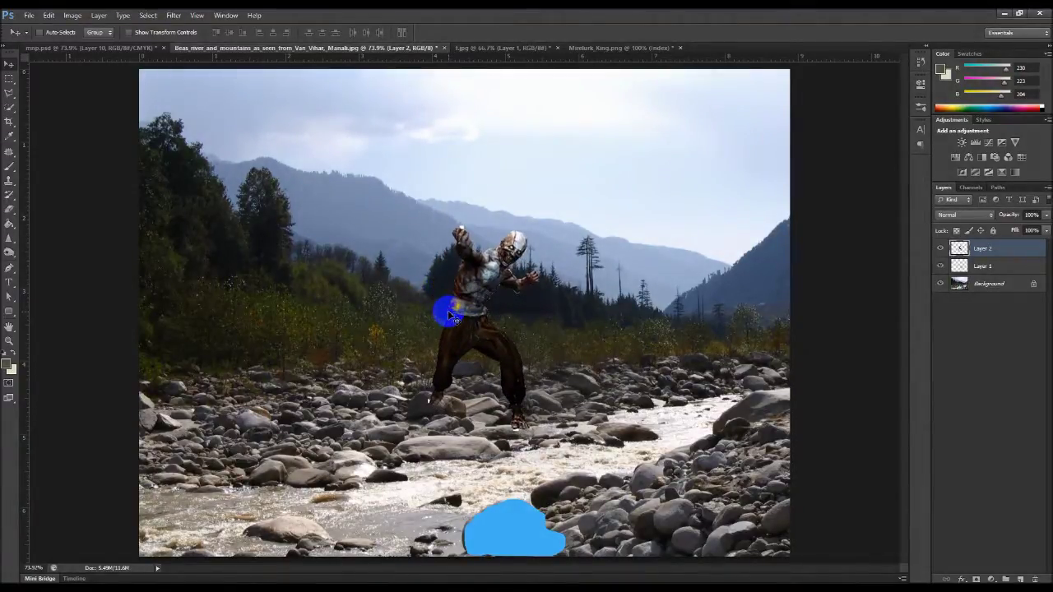
{"action": "scroll", "coordinate": [449, 316], "scroll_direction": "up", "scroll_amount": 2}
{"action": "scroll", "coordinate": [444, 306], "scroll_direction": "up", "scroll_amount": 2}
{"action": "scroll", "coordinate": [446, 305], "scroll_direction": "up", "scroll_amount": 2}
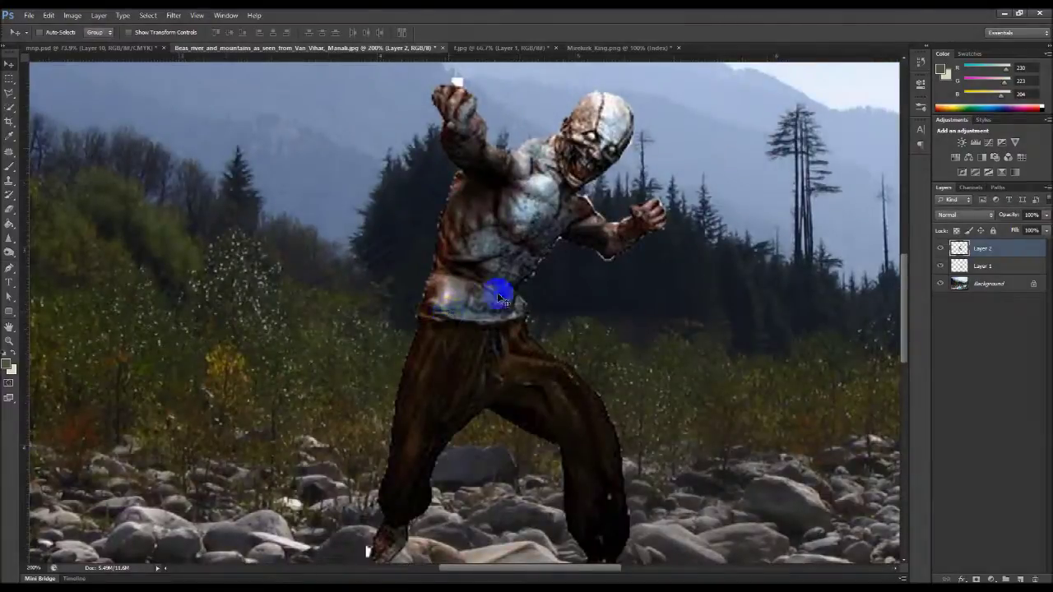
{"action": "key", "text": "shift+Down"}
{"action": "key", "text": "shift+Down"}
{"action": "key", "text": "shift+Down"}
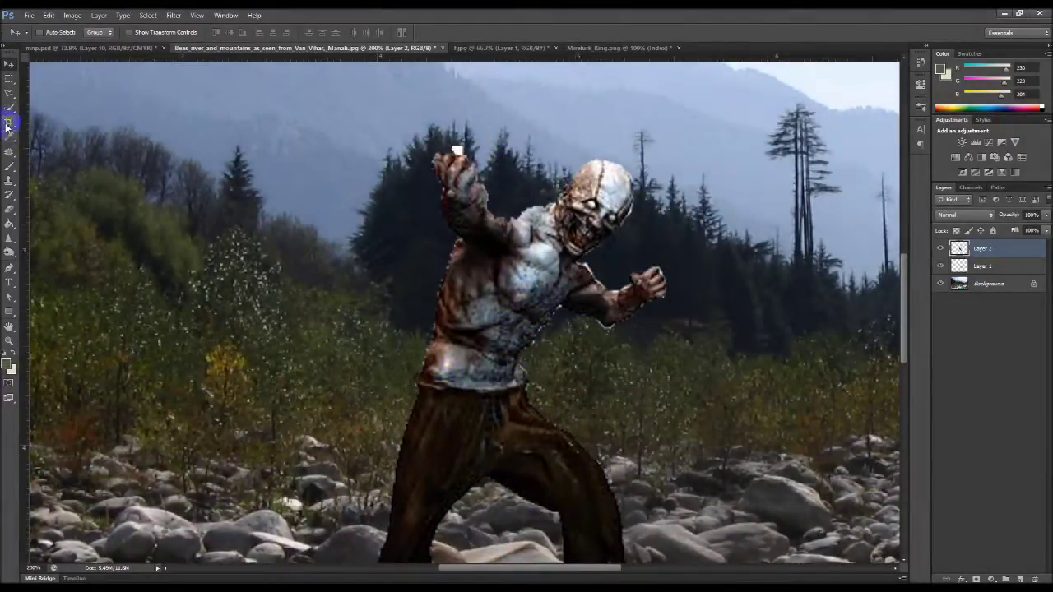
Step: Try a Magic Wand selection near the zombie's foot, deselect, fit the photo, and return to the composite
{"action": "left_click", "coordinate": [9, 107]}
{"action": "right_click", "coordinate": [9, 107]}
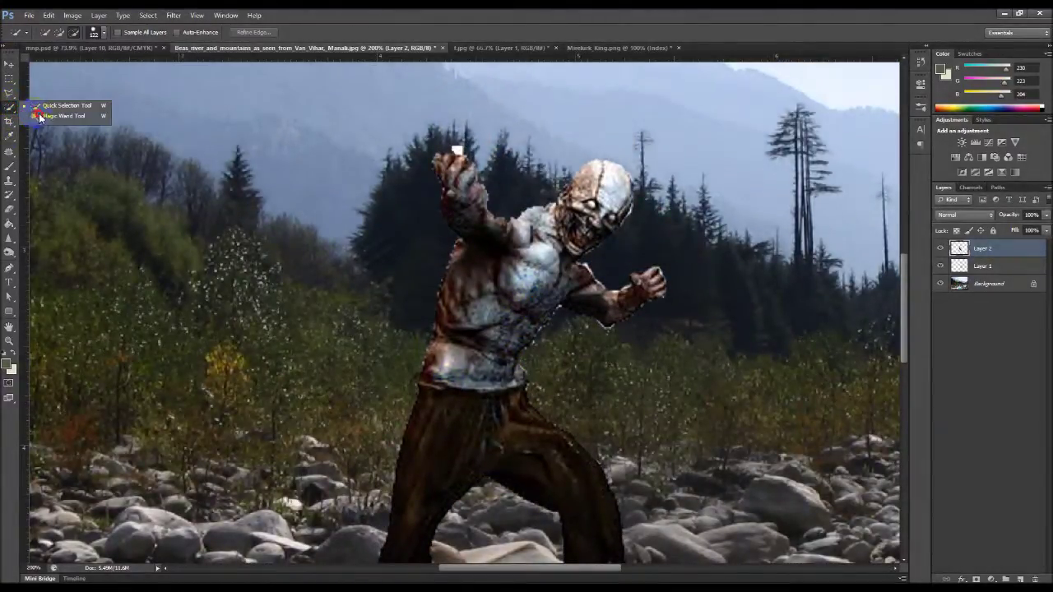
{"action": "left_click", "coordinate": [39, 116]}
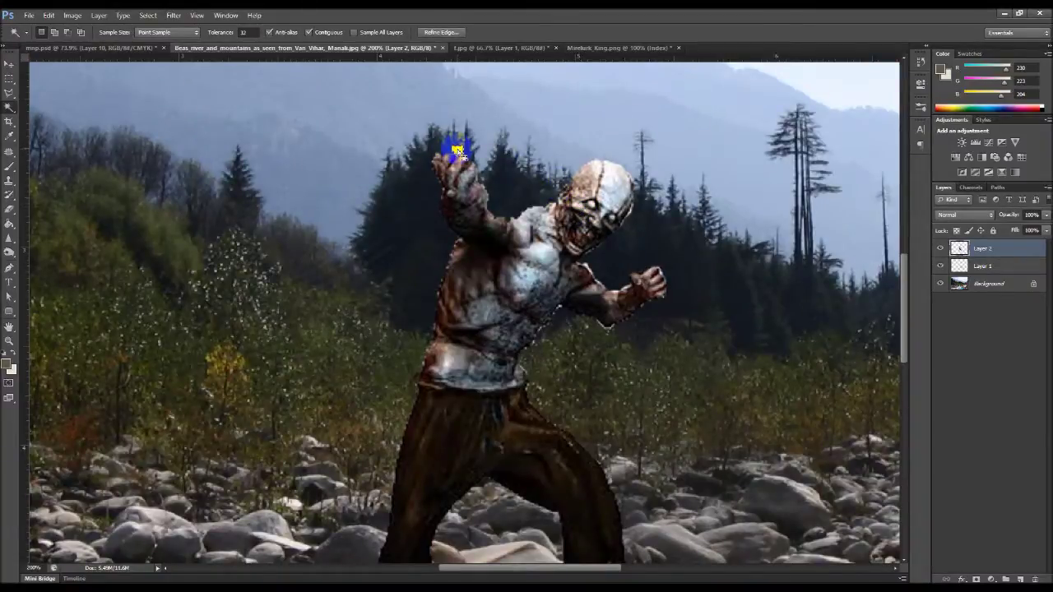
{"action": "scroll", "coordinate": [481, 156], "scroll_direction": "down", "scroll_amount": 2}
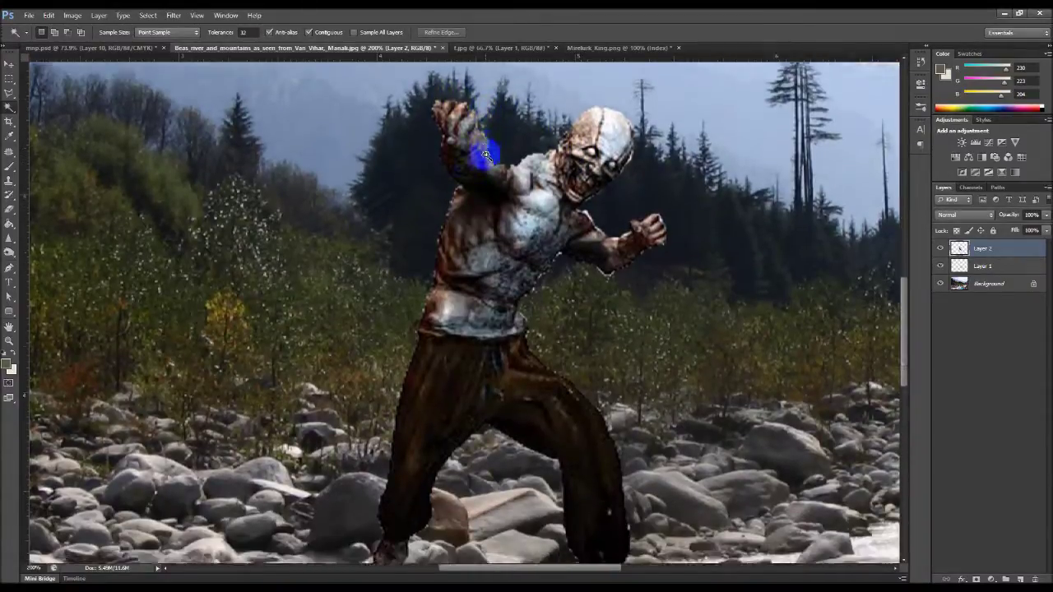
{"action": "scroll", "coordinate": [482, 153], "scroll_direction": "down", "scroll_amount": 5}
{"action": "left_click", "coordinate": [373, 449]}
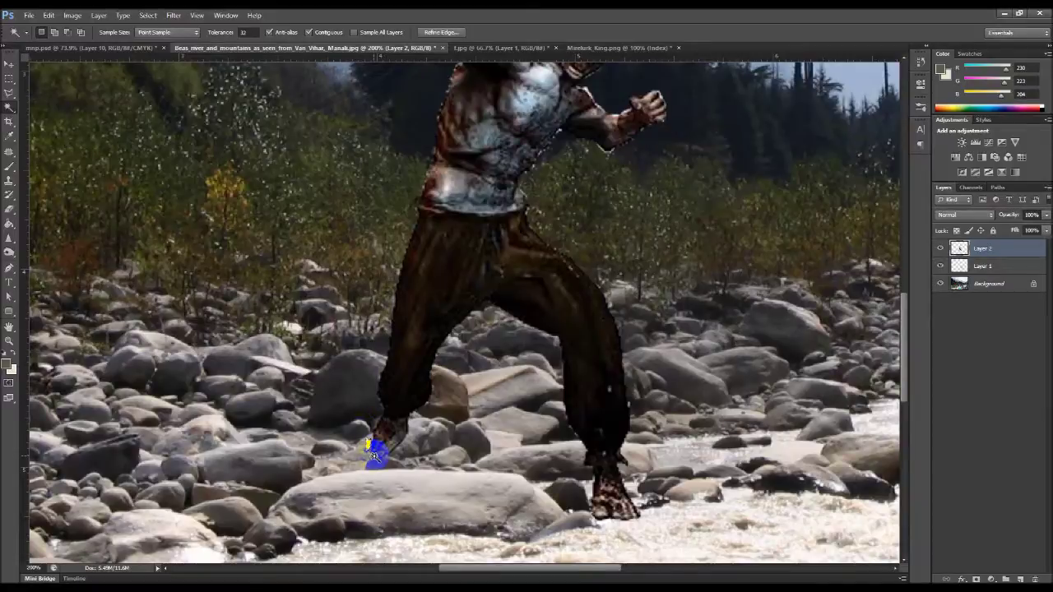
{"action": "key", "text": "ctrl+d"}
{"action": "key", "text": "ctrl+0"}
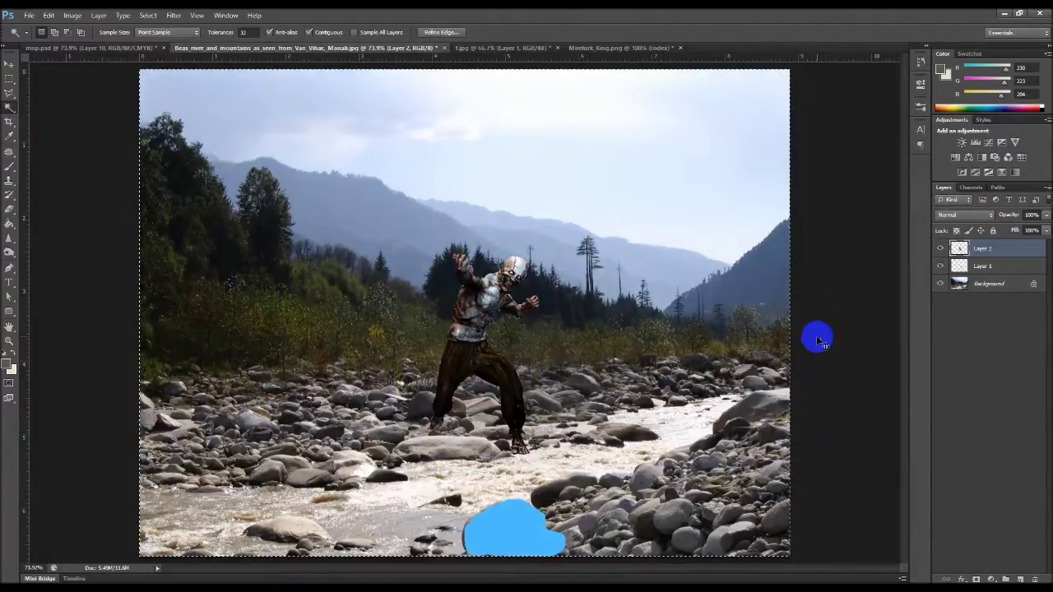
{"action": "left_click", "coordinate": [123, 48]}
{"action": "key", "text": "v"}
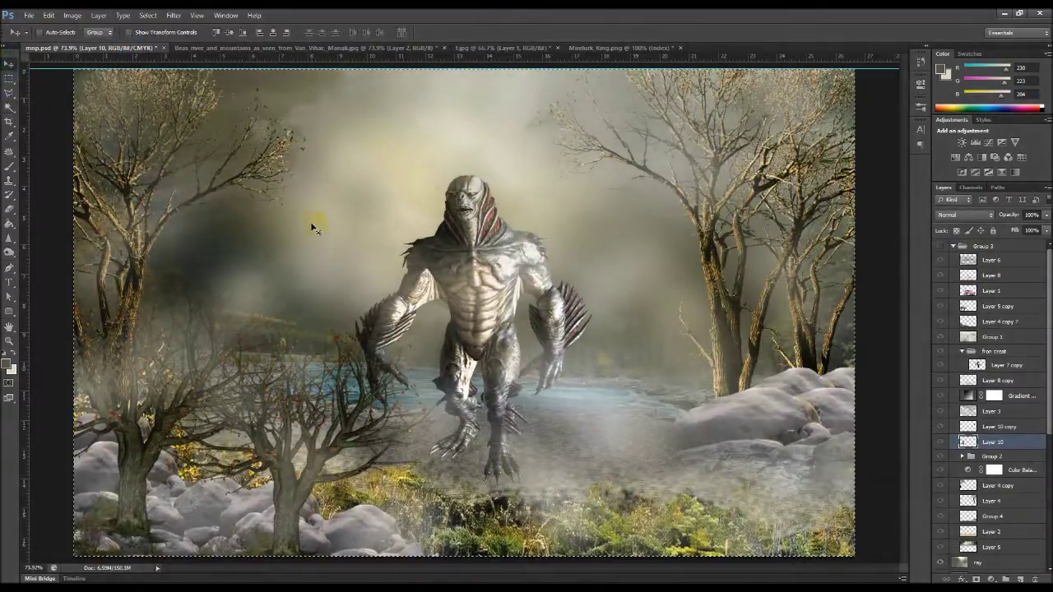
Step: Paste the zombie as Layer 25 among the left trees and Alt-drag a copy into the right tree
{"action": "left_click", "coordinate": [467, 333]}
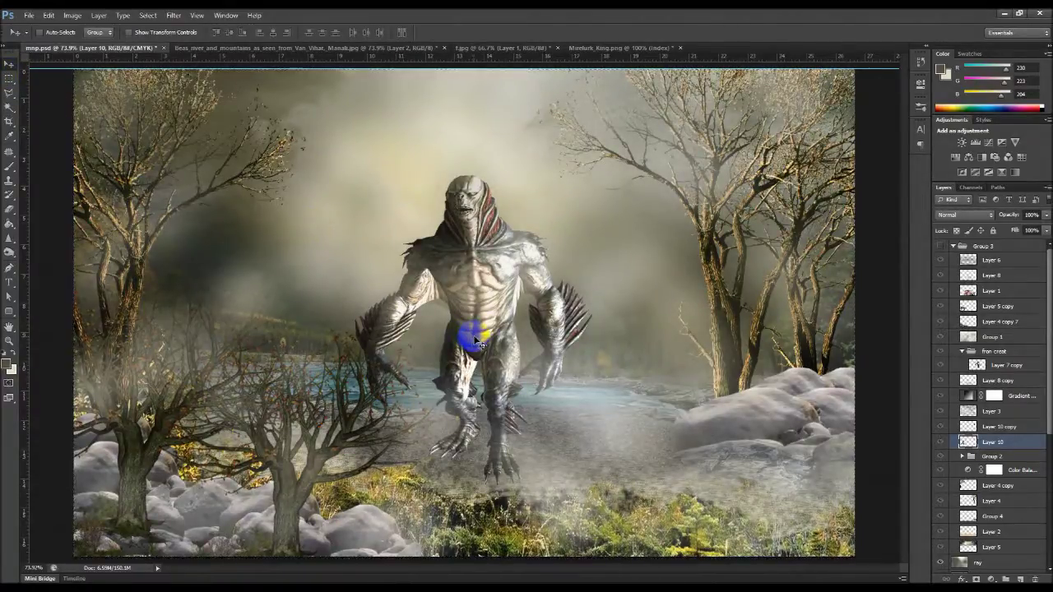
{"action": "key", "text": "ctrl+shift+alt+n"}
{"action": "left_click", "coordinate": [996, 472]}
{"action": "left_click", "coordinate": [953, 246]}
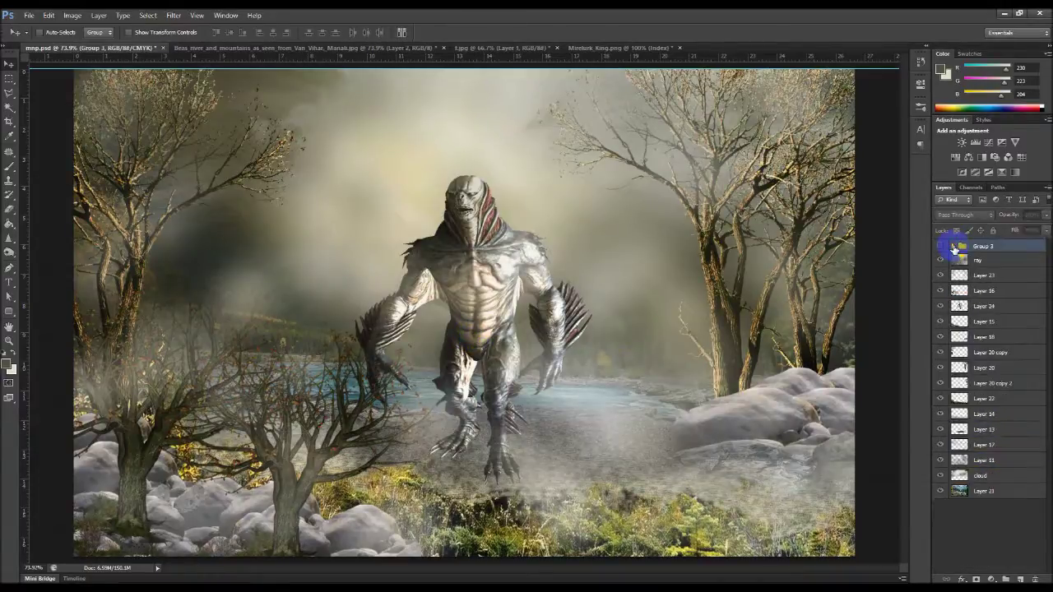
{"action": "left_click", "coordinate": [993, 352]}
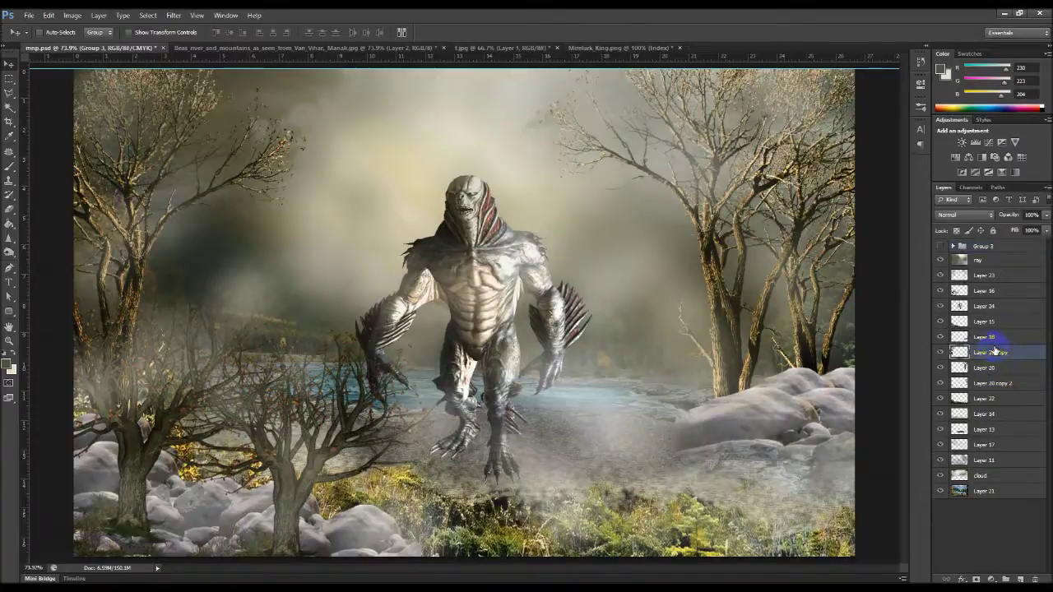
{"action": "key", "text": "ctrl+v"}
{"action": "mouse_move", "coordinate": [441, 288]}
{"action": "left_mouse_down"}
{"action": "mouse_move", "coordinate": [185, 319]}
{"action": "mouse_move", "coordinate": [168, 352]}
{"action": "mouse_move", "coordinate": [181, 352]}
{"action": "mouse_move", "coordinate": [168, 335]}
{"action": "left_mouse_up"}
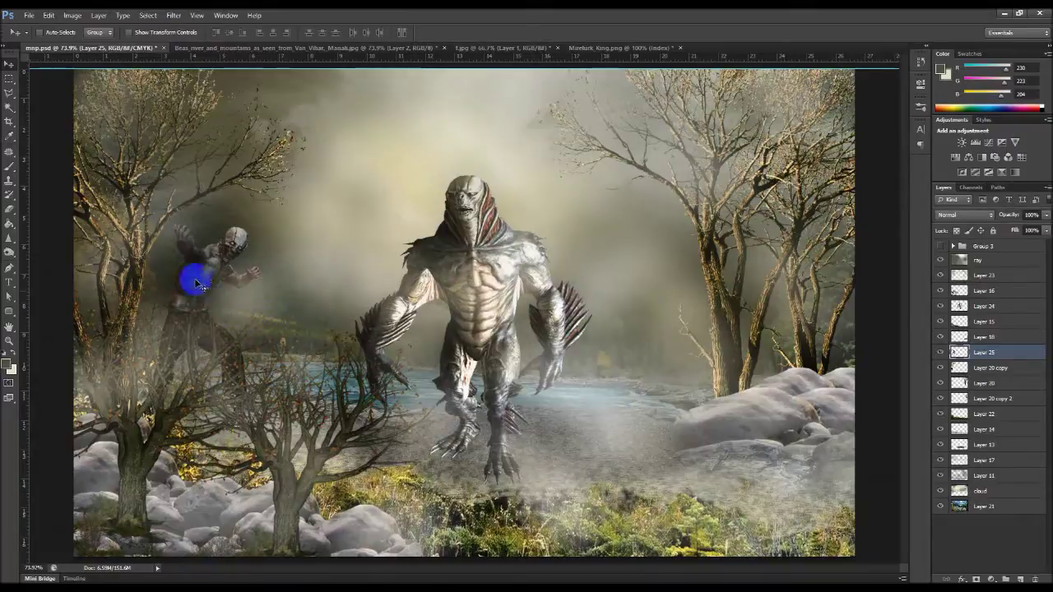
{"action": "left_click_drag", "start_coordinate": [198, 271], "coordinate": [705, 205]}
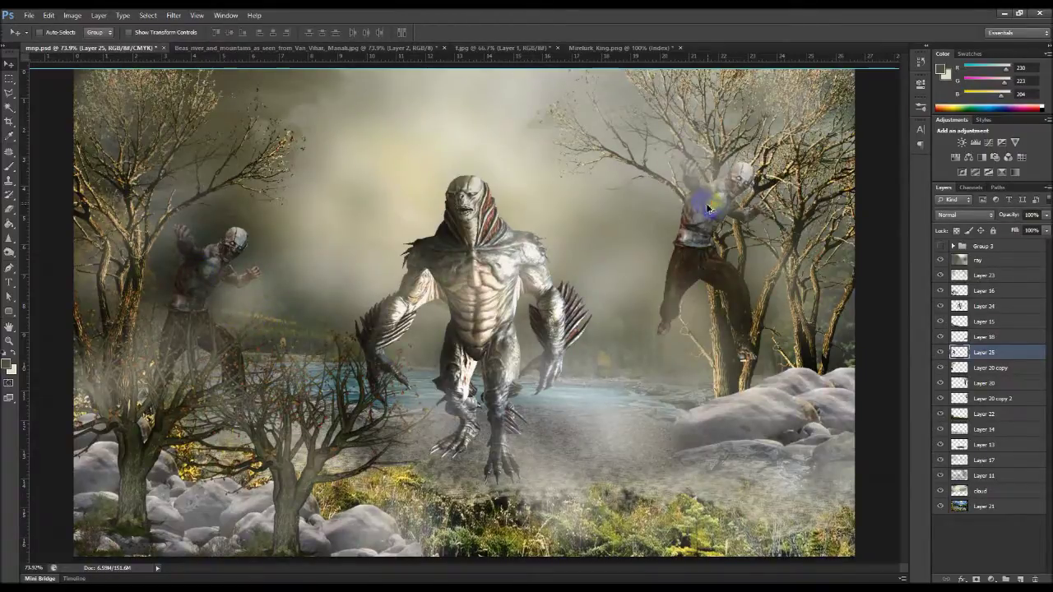
{"action": "key", "text": "ctrl+t"}
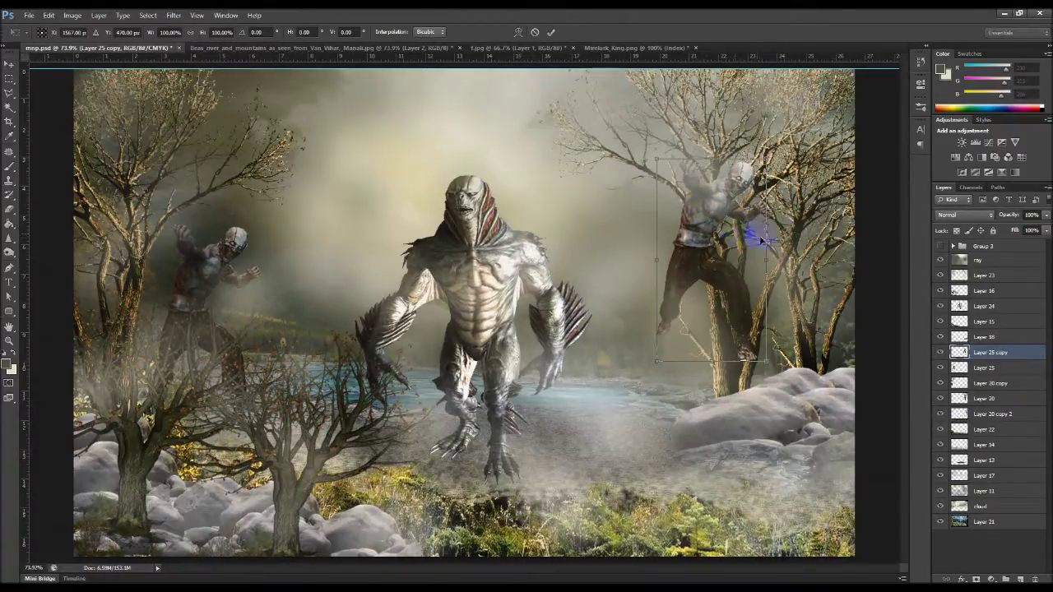
Step: Flip, narrow and shrink the zombie copy in the right-hand tree, then shift it slightly right
{"action": "mouse_move", "coordinate": [656, 252]}
{"action": "left_mouse_down"}
{"action": "mouse_move", "coordinate": [668, 239]}
{"action": "mouse_move", "coordinate": [651, 227]}
{"action": "left_mouse_up"}
{"action": "mouse_move", "coordinate": [722, 263]}
{"action": "left_mouse_down"}
{"action": "mouse_move", "coordinate": [756, 197]}
{"action": "mouse_move", "coordinate": [764, 214]}
{"action": "mouse_move", "coordinate": [770, 206]}
{"action": "left_mouse_up"}
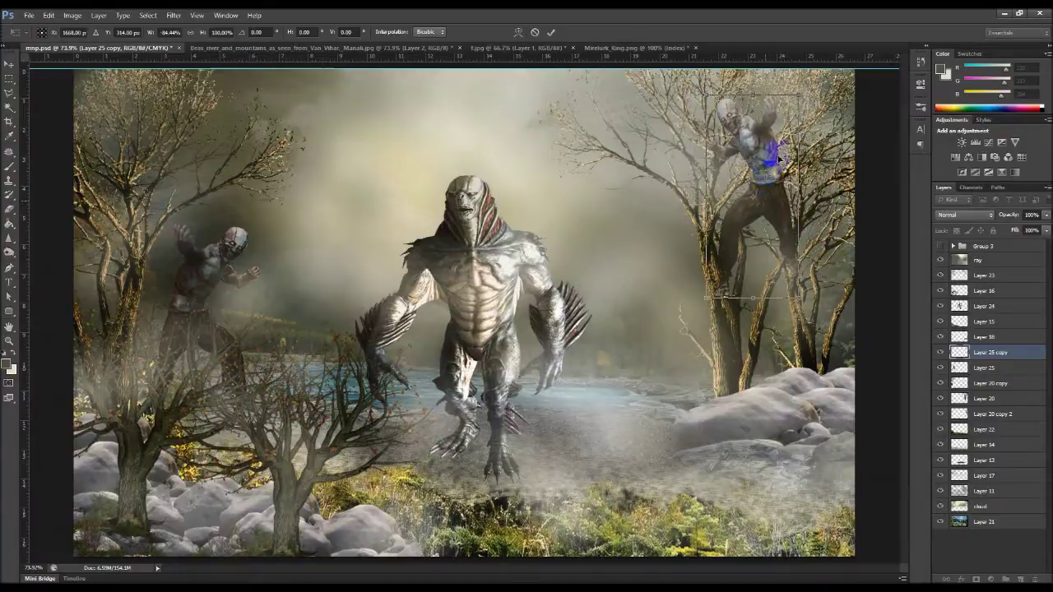
{"action": "left_click_drag", "start_coordinate": [739, 95], "coordinate": [739, 113]}
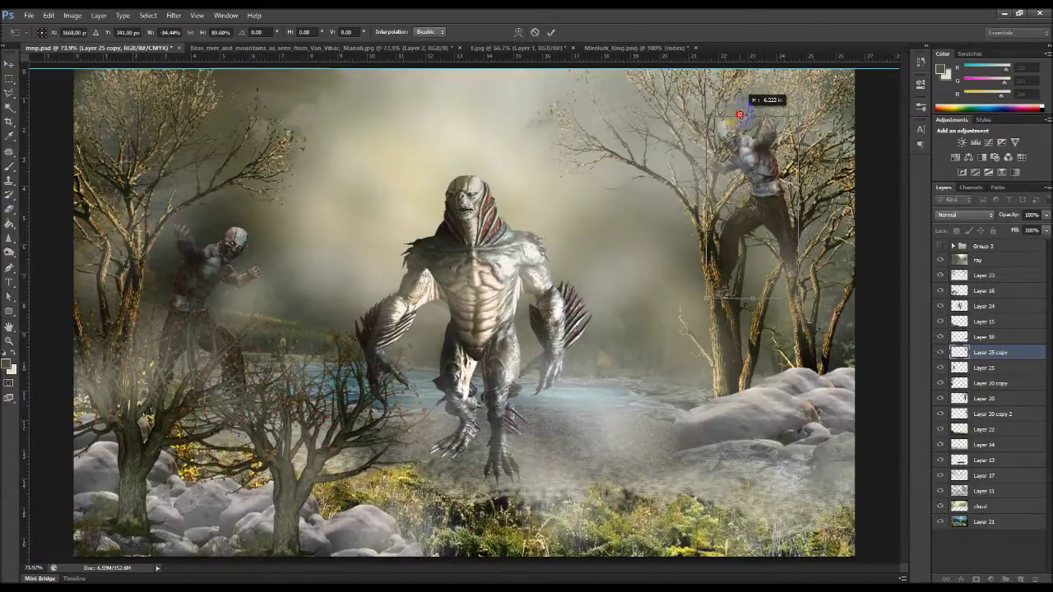
{"action": "left_click_drag", "start_coordinate": [787, 142], "coordinate": [776, 156]}
{"action": "key", "text": "Return"}
{"action": "left_click_drag", "start_coordinate": [731, 251], "coordinate": [741, 257]}
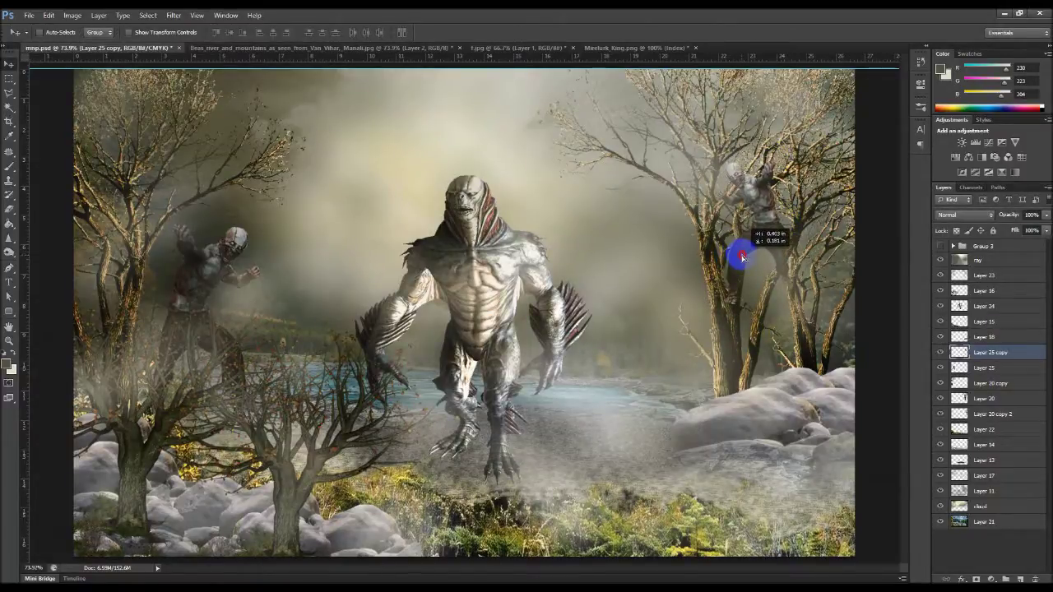
{"action": "left_click_drag", "start_coordinate": [742, 257], "coordinate": [743, 259]}
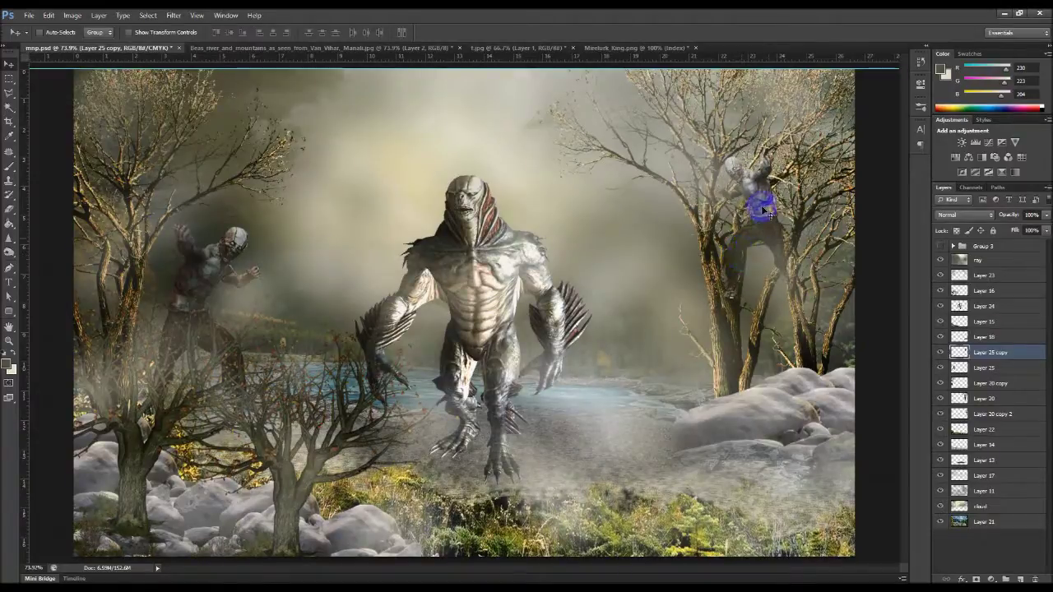
Step: Scale the tree zombie down a little further with a second Free Transform
{"action": "key", "text": "ctrl+t"}
{"action": "left_click_drag", "start_coordinate": [792, 154], "coordinate": [769, 171]}
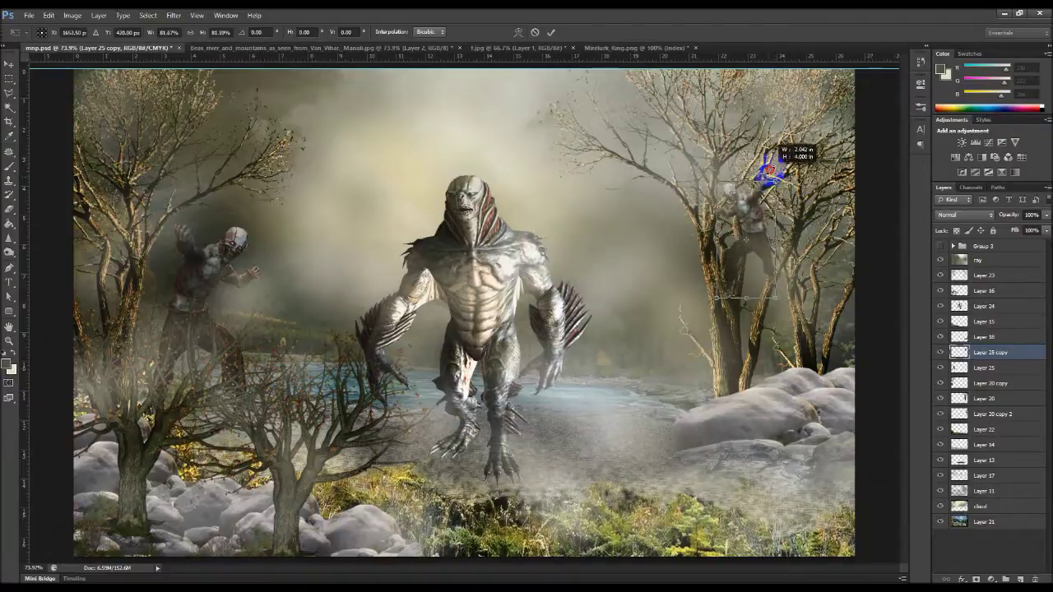
{"action": "left_click_drag", "start_coordinate": [769, 174], "coordinate": [714, 169]}
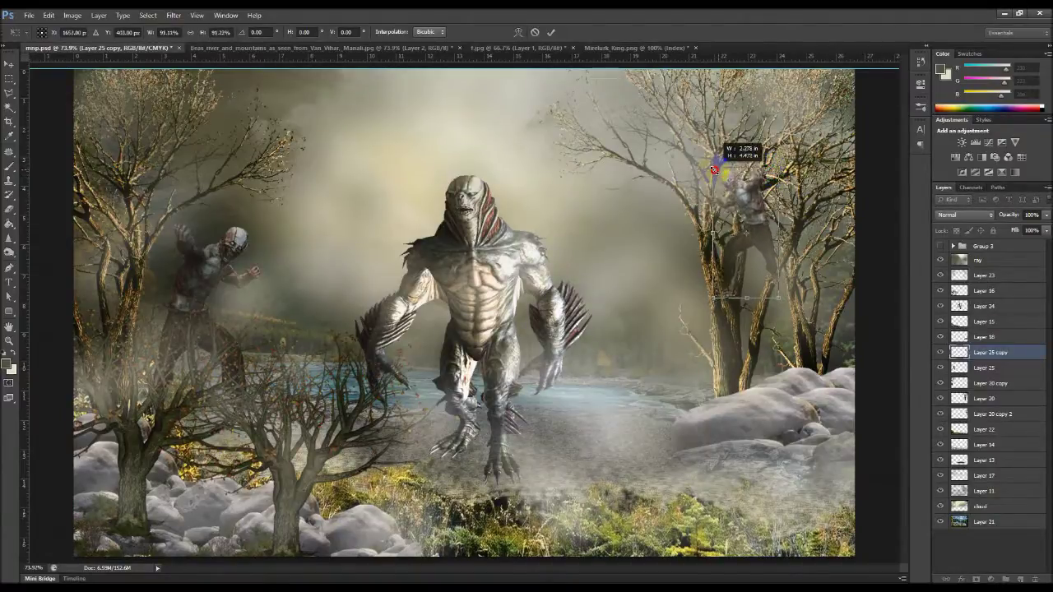
{"action": "left_click_drag", "start_coordinate": [757, 223], "coordinate": [762, 227]}
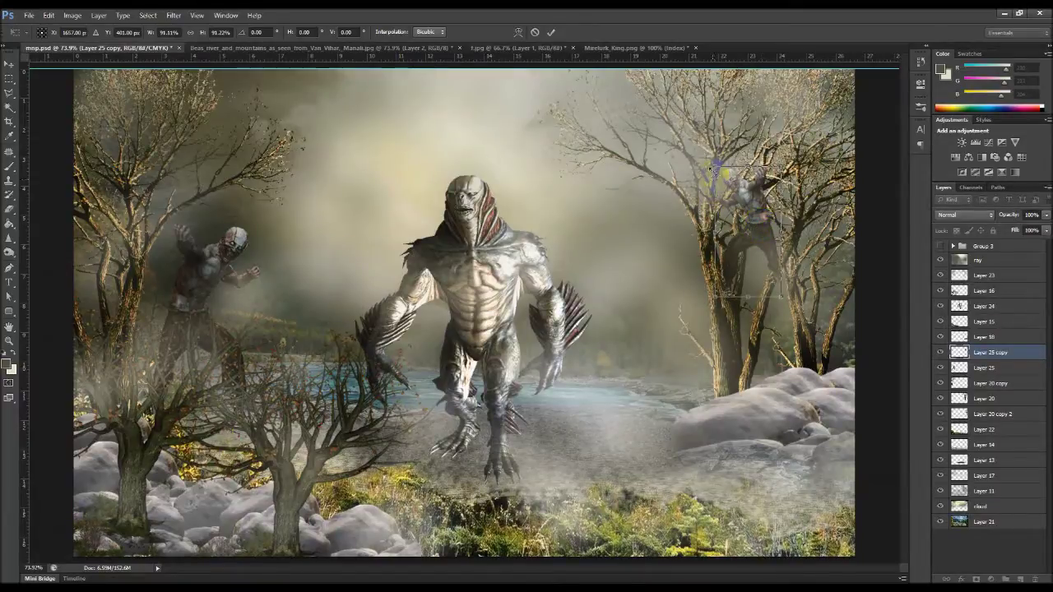
{"action": "left_click_drag", "start_coordinate": [714, 166], "coordinate": [716, 174]}
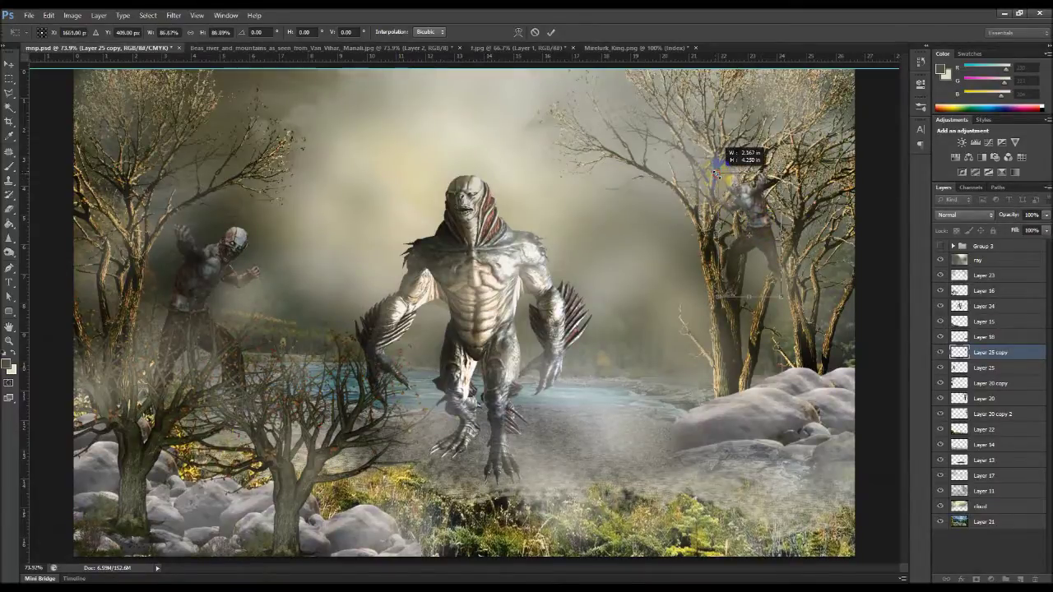
{"action": "key", "text": "Return"}
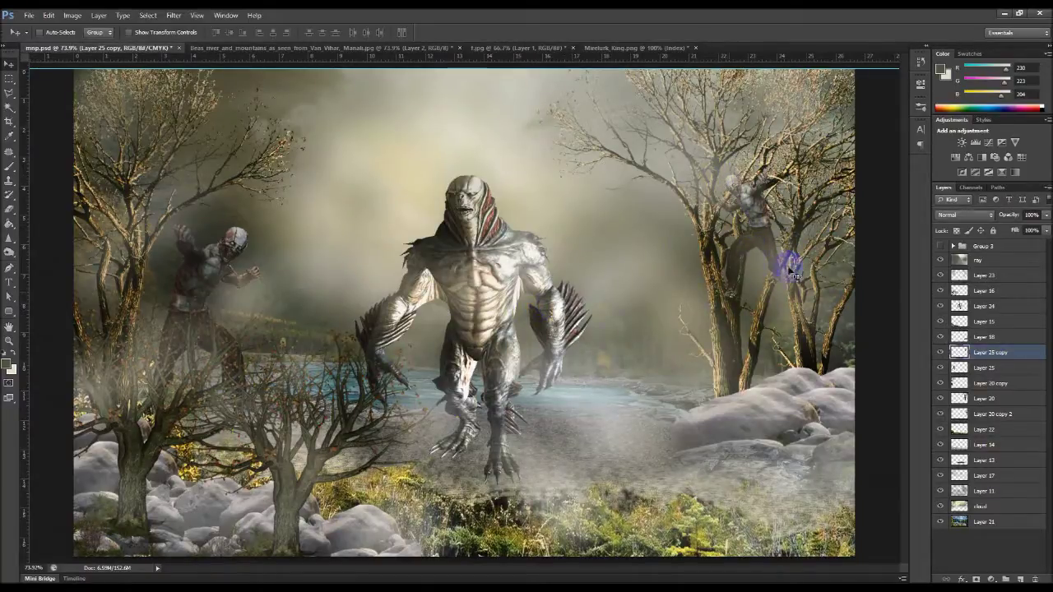
Step: Compare the scene with Group 3 on and off, leave it hidden, and select Layer 11
{"action": "left_click", "coordinate": [941, 246]}
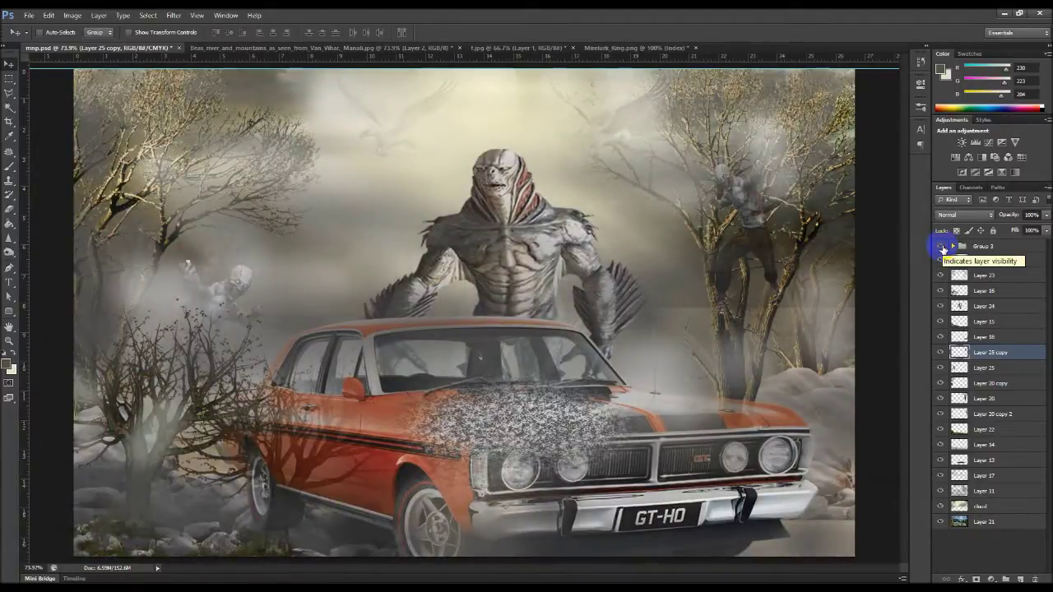
{"action": "left_click", "coordinate": [942, 248]}
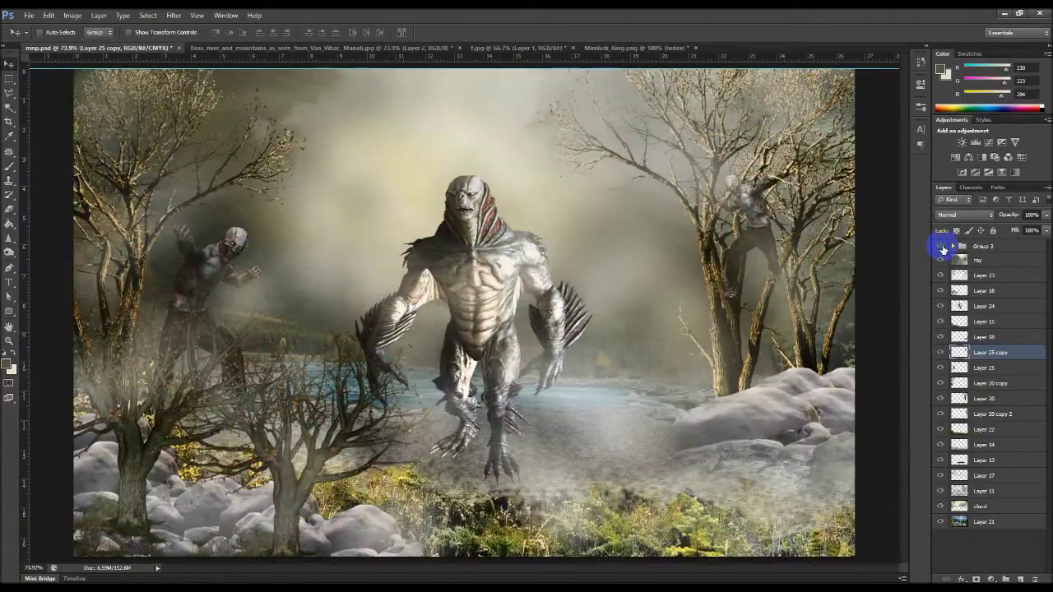
{"action": "left_click", "coordinate": [942, 247]}
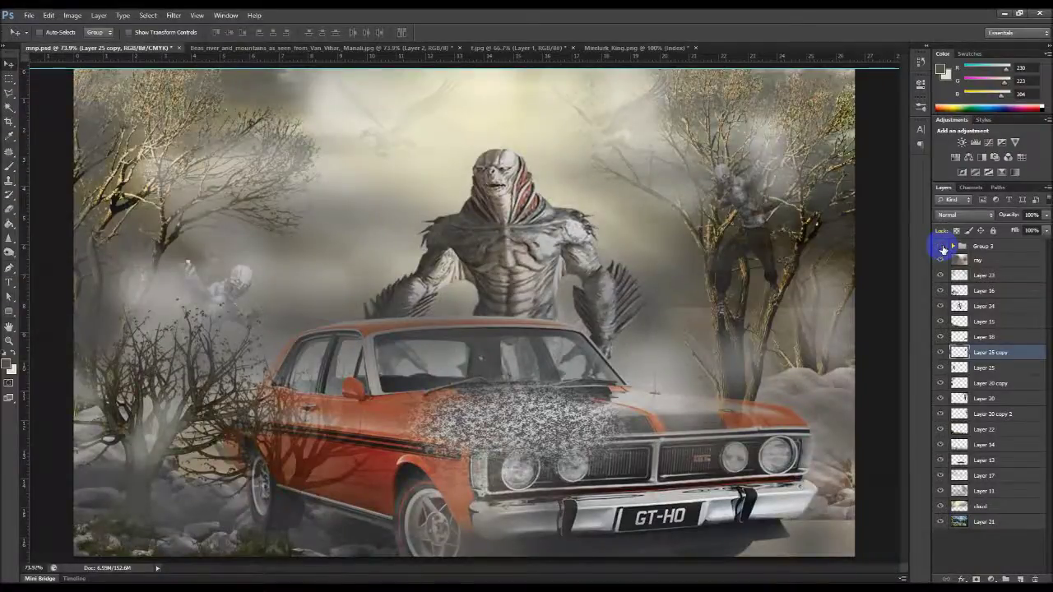
{"action": "left_click", "coordinate": [943, 247]}
{"action": "left_click", "coordinate": [942, 247]}
{"action": "left_click", "coordinate": [943, 248]}
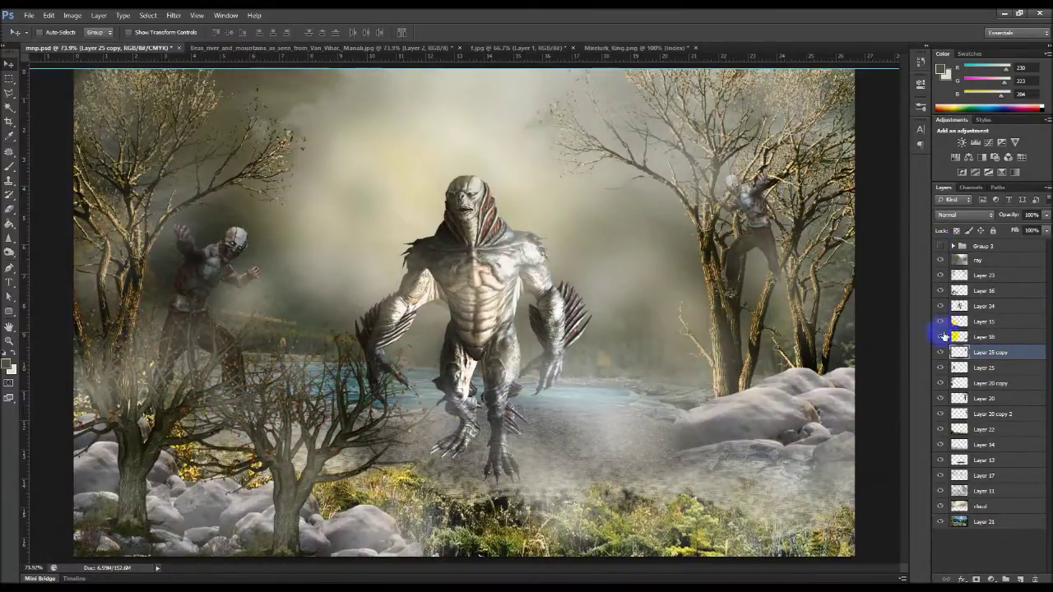
{"action": "left_click", "coordinate": [987, 491]}
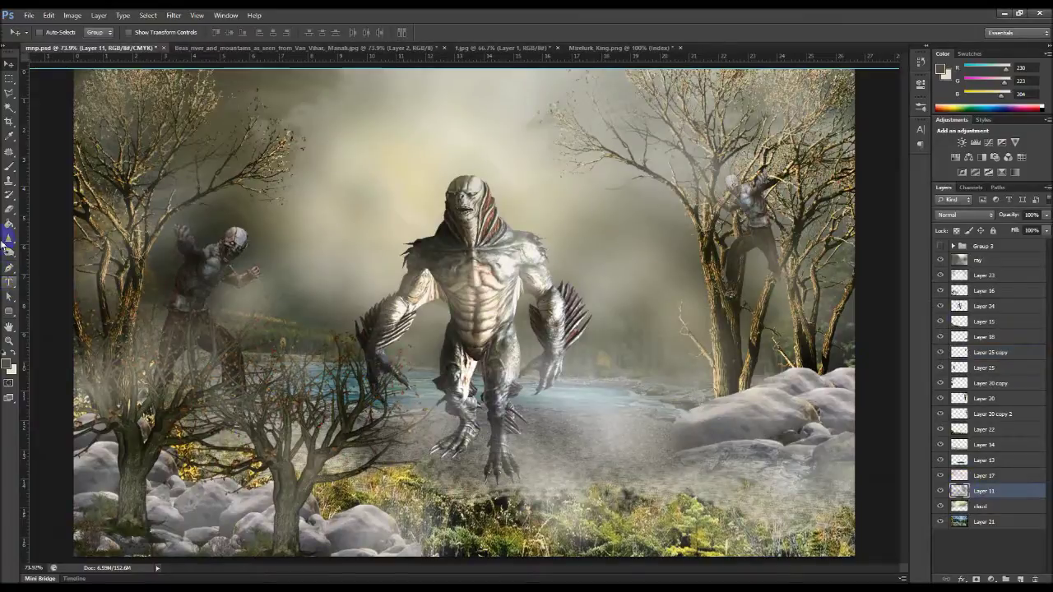
Step: Sample a grey from the scene as the painting colour and pick the Brush at 31% opacity
{"action": "left_click", "coordinate": [10, 136]}
{"action": "left_click", "coordinate": [567, 428]}
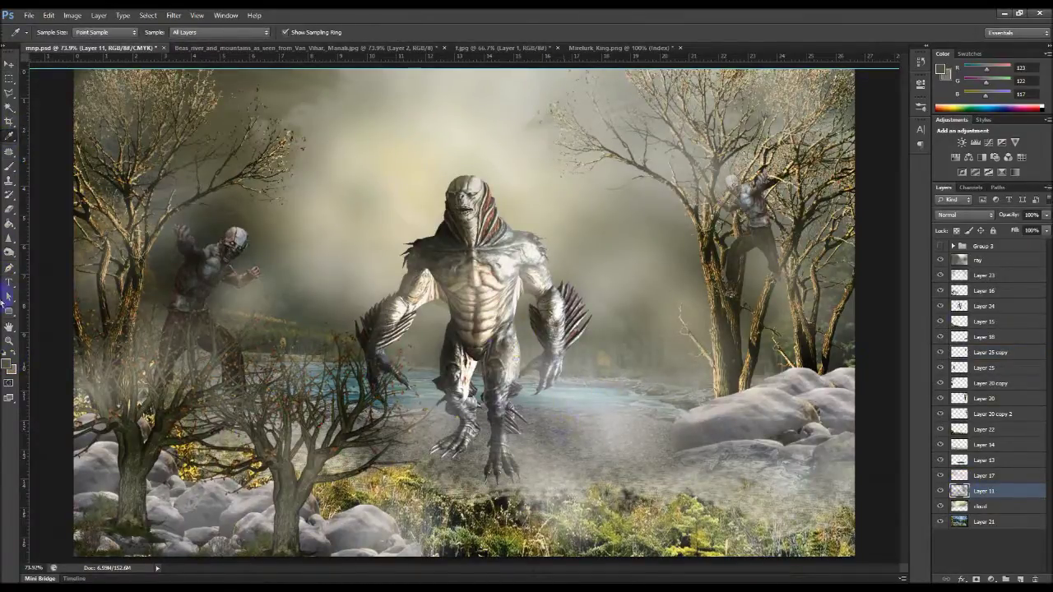
{"action": "left_click", "coordinate": [13, 353]}
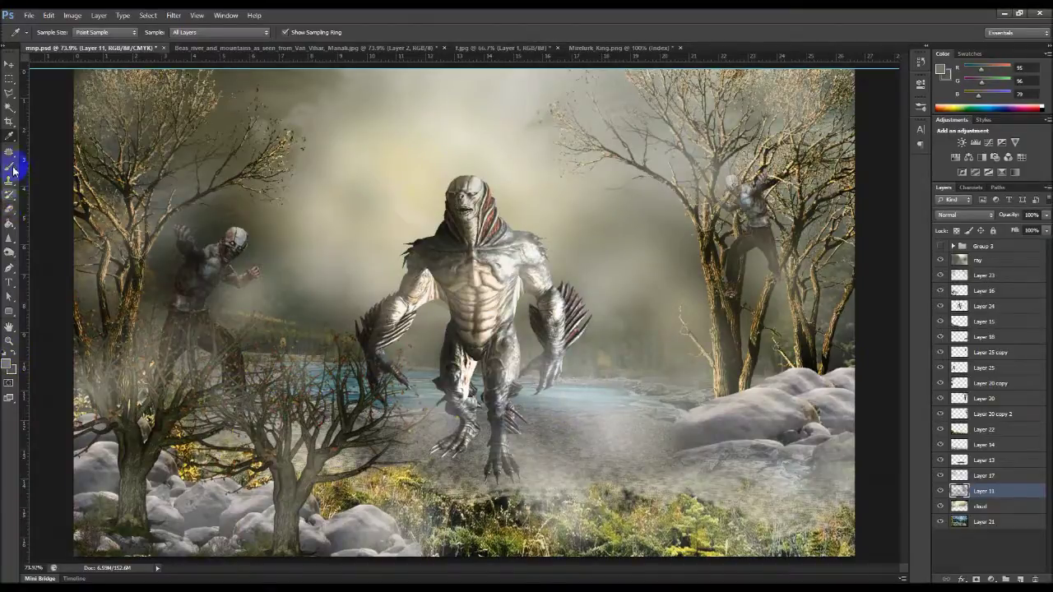
{"action": "left_click", "coordinate": [9, 165]}
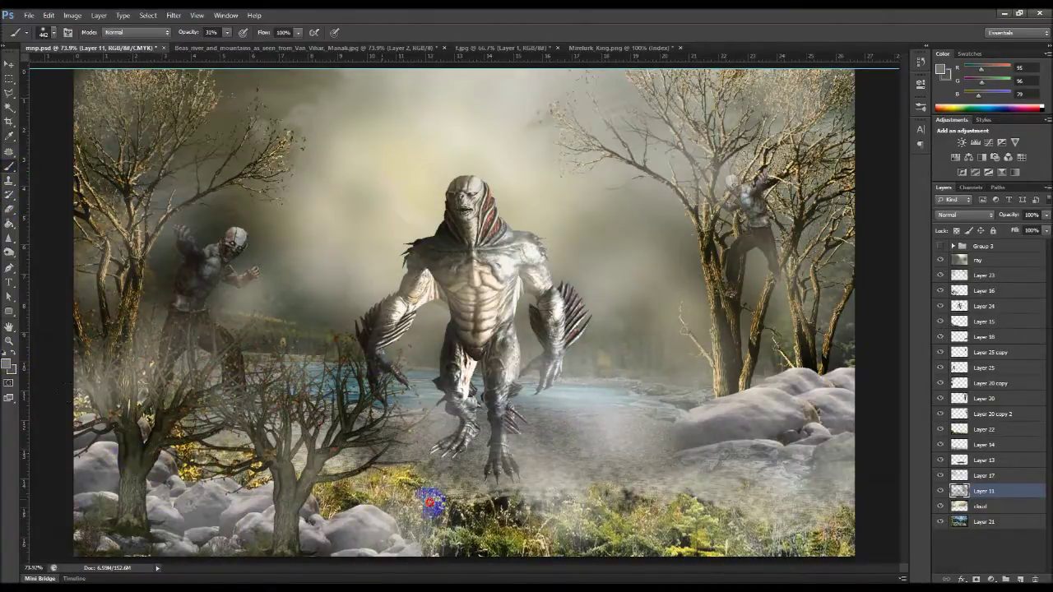
Step: Move fog Layer 11 up the Layers stack so its mist covers everything
{"action": "left_click", "coordinate": [940, 491]}
{"action": "left_click", "coordinate": [940, 491]}
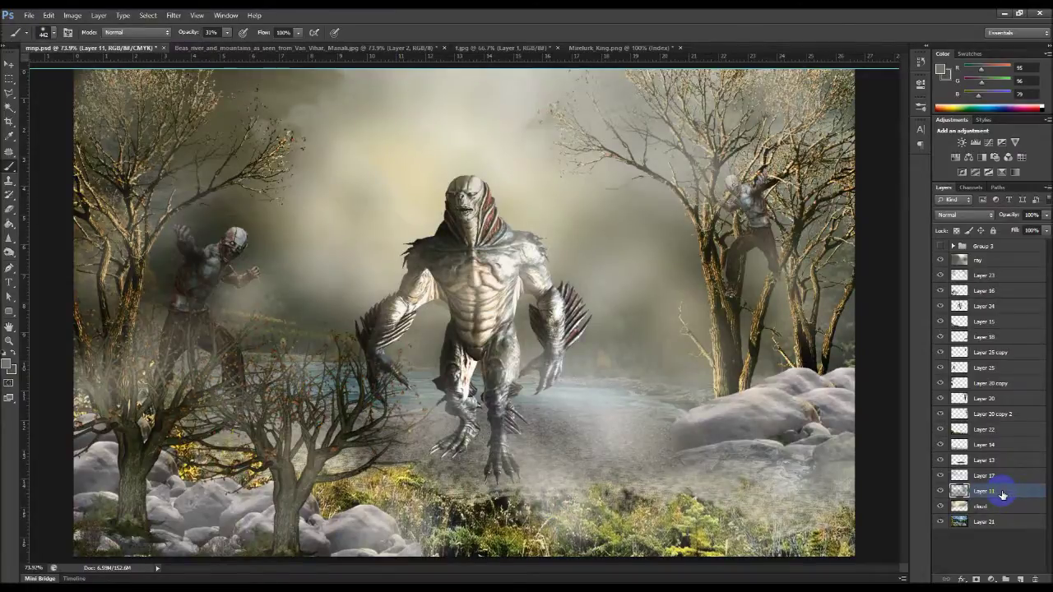
{"action": "left_click_drag", "start_coordinate": [1002, 493], "coordinate": [1020, 281]}
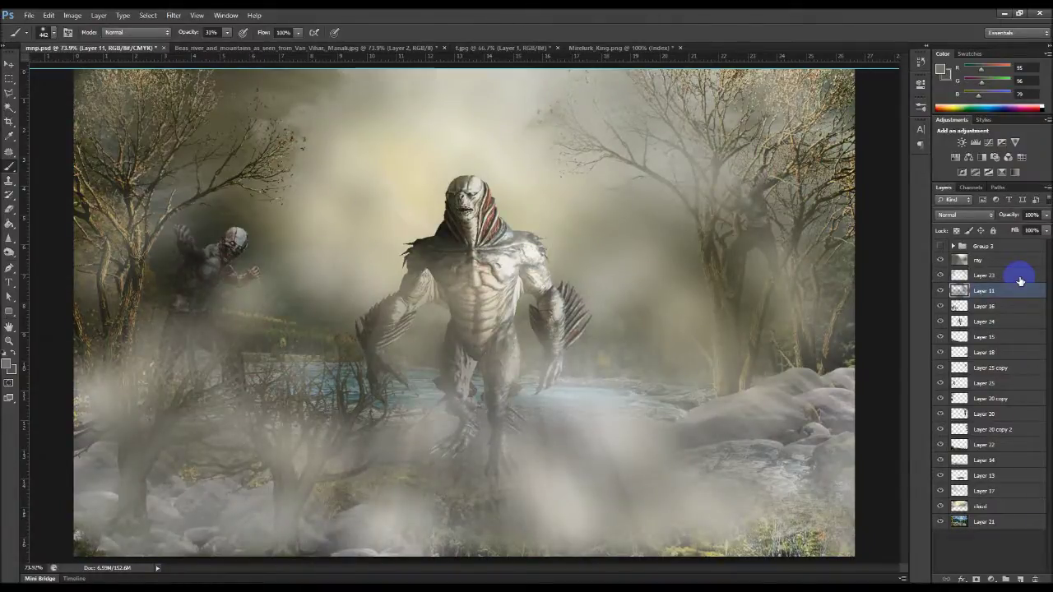
{"action": "left_click_drag", "start_coordinate": [985, 322], "coordinate": [986, 311]}
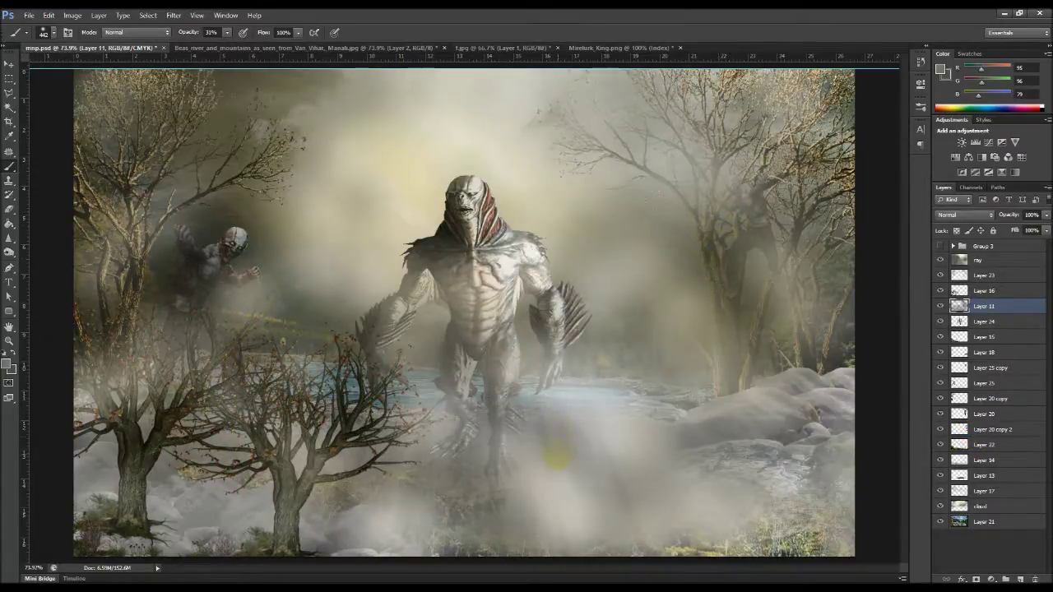
Step: Brush extra mist over the right-hand tree and rock, undoing a stray yellow patch
{"action": "left_click", "coordinate": [700, 239]}
{"action": "left_click", "coordinate": [819, 374]}
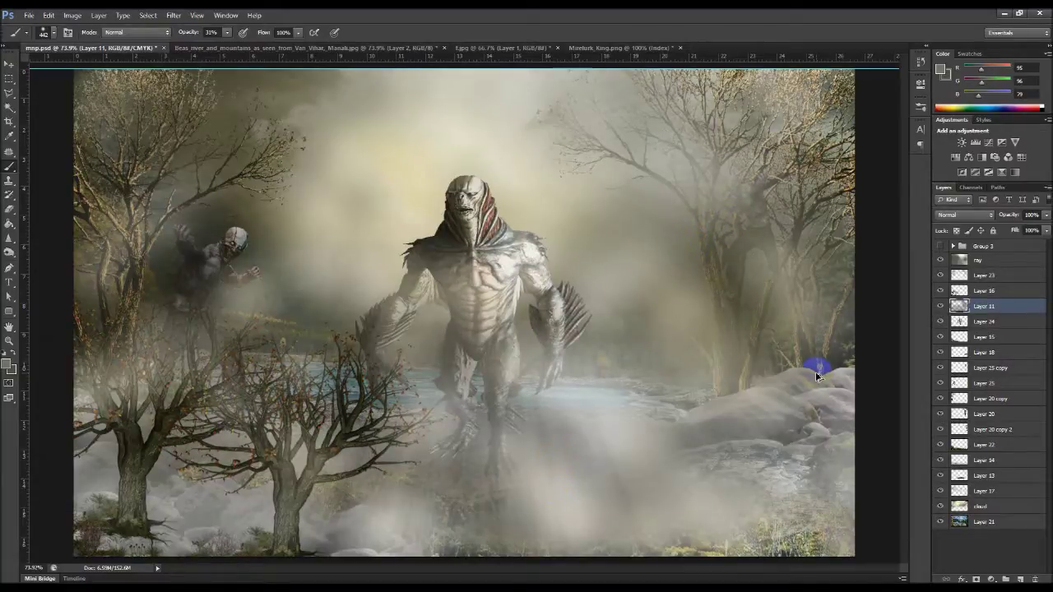
{"action": "left_click", "coordinate": [691, 254]}
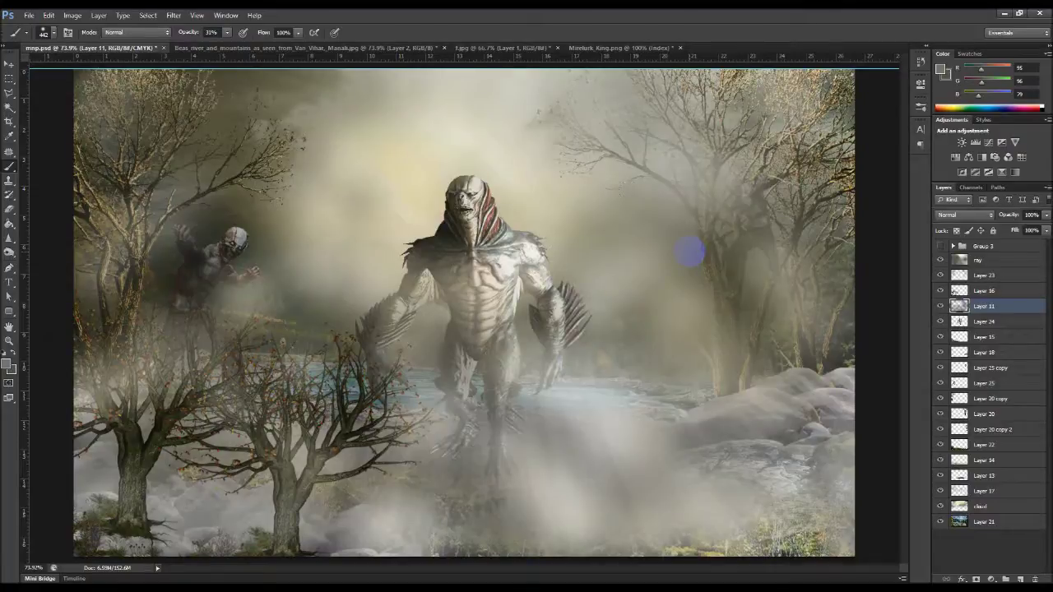
{"action": "key", "text": "ctrl+z"}
Step: Open the griffin JPG image from the Downloads folder
{"action": "key", "text": "ctrl+o"}
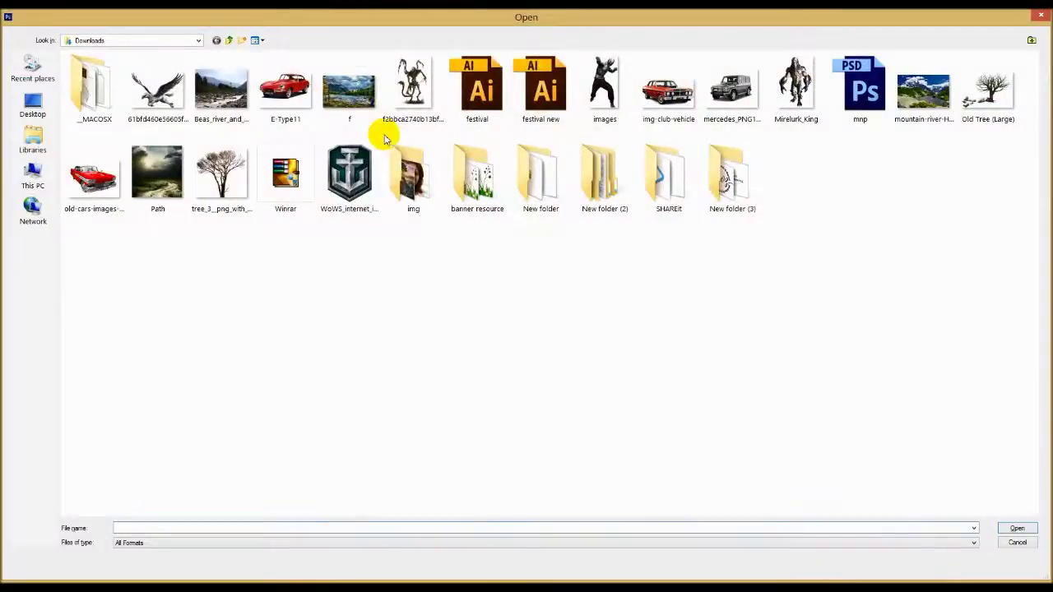
{"action": "left_click", "coordinate": [179, 79]}
{"action": "double_click", "coordinate": [180, 80]}
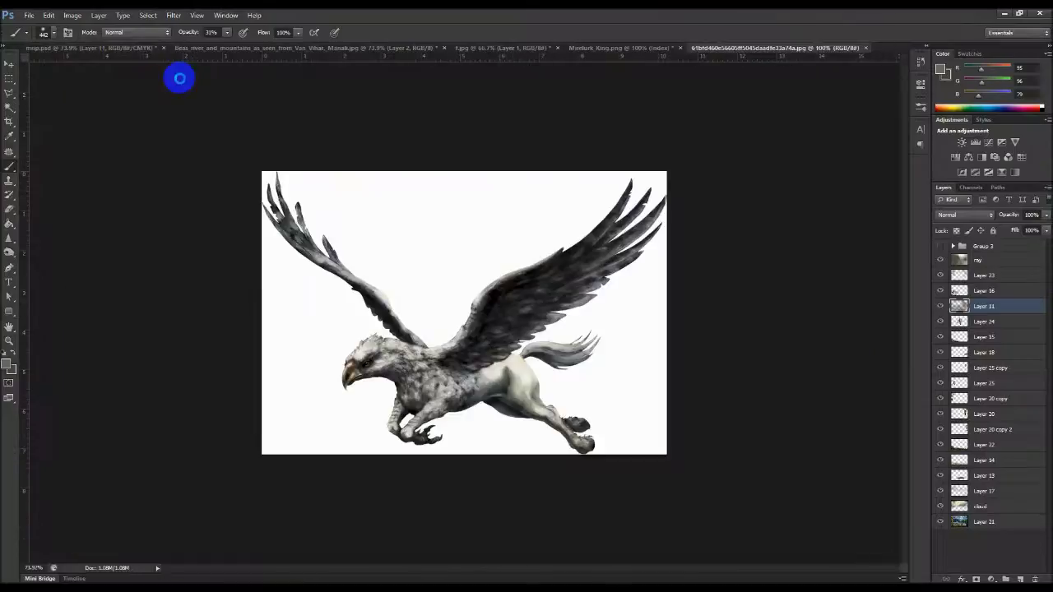
Step: Unlock the Background as Layer 0 and delete the white areas left and right of the griffin
{"action": "left_click", "coordinate": [9, 108]}
{"action": "left_click", "coordinate": [300, 398]}
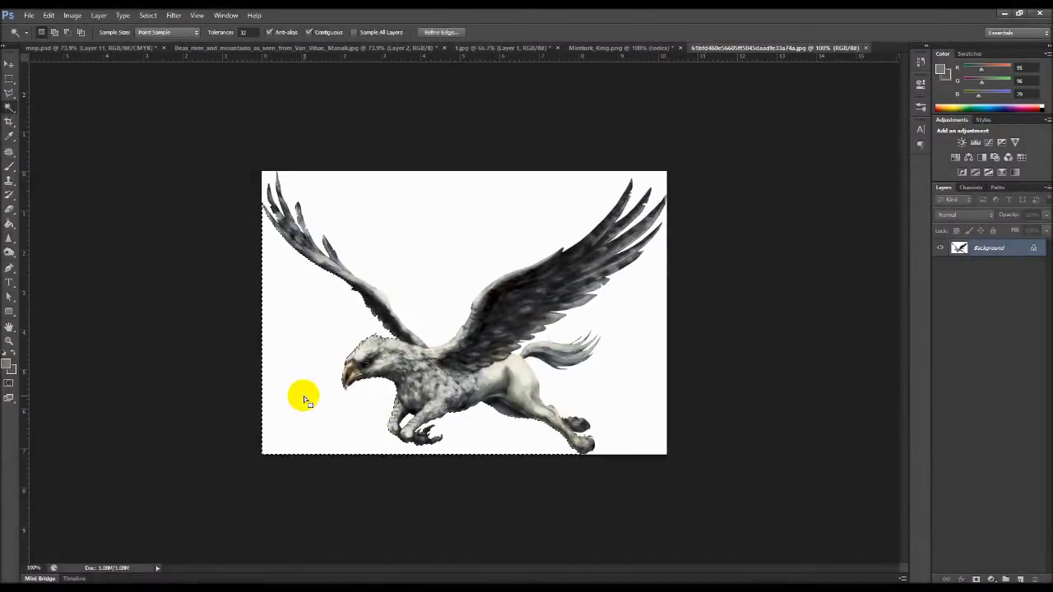
{"action": "double_click", "coordinate": [1034, 249]}
{"action": "key", "text": "Return"}
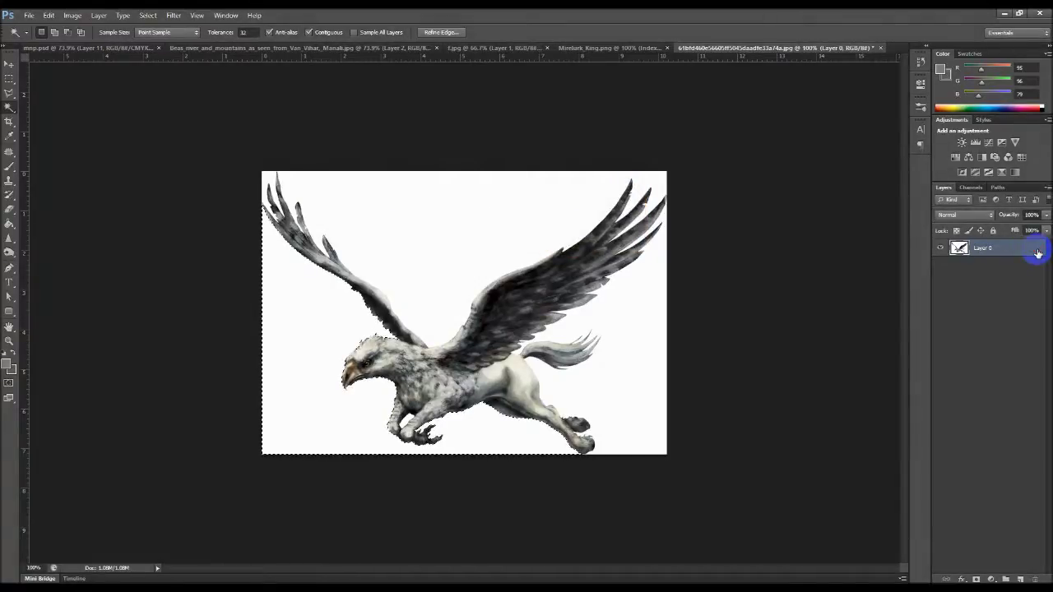
{"action": "key", "text": "Delete"}
{"action": "left_click", "coordinate": [620, 411]}
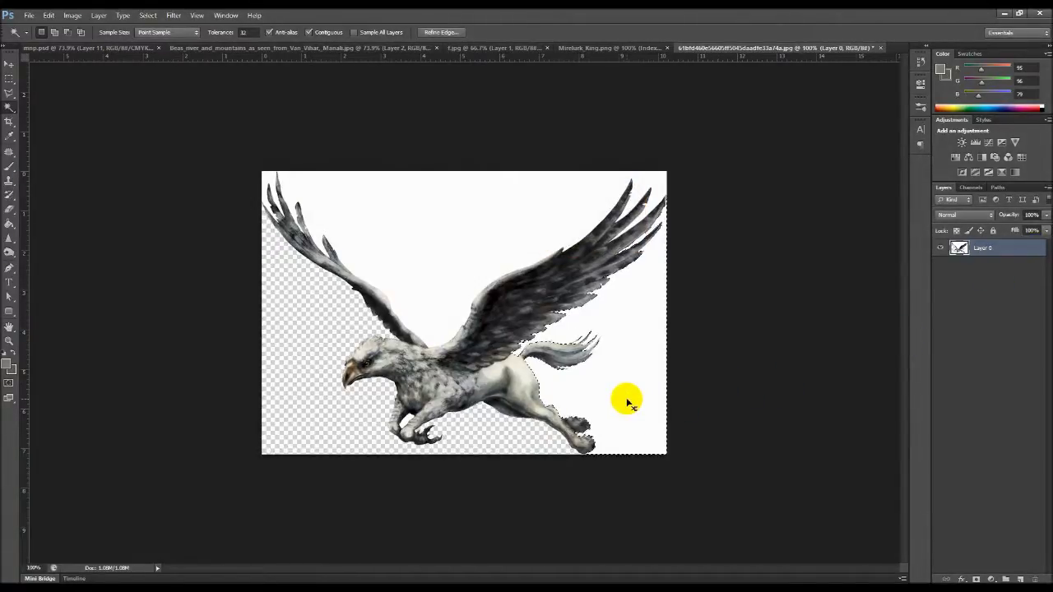
{"action": "key", "text": "Delete"}
Step: Delete the leftover white between the legs, above, top-left corner and near the foot
{"action": "left_click", "coordinate": [413, 428]}
{"action": "left_click", "coordinate": [463, 240]}
{"action": "key", "text": "Delete"}
{"action": "key", "text": "ctrl+d"}
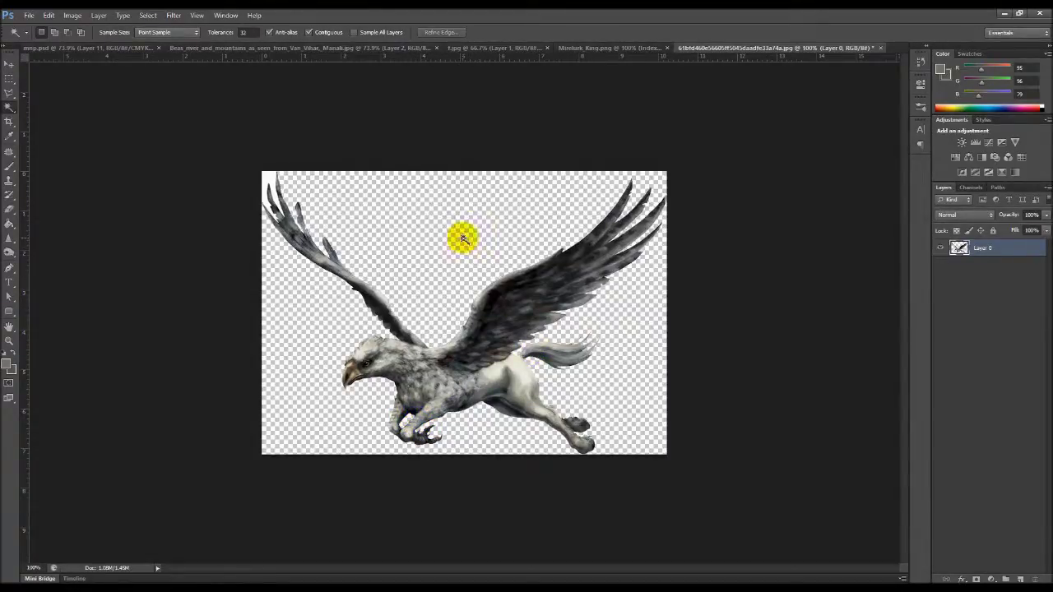
{"action": "left_click", "coordinate": [268, 177]}
{"action": "key", "text": "Delete"}
{"action": "key", "text": "ctrl+d"}
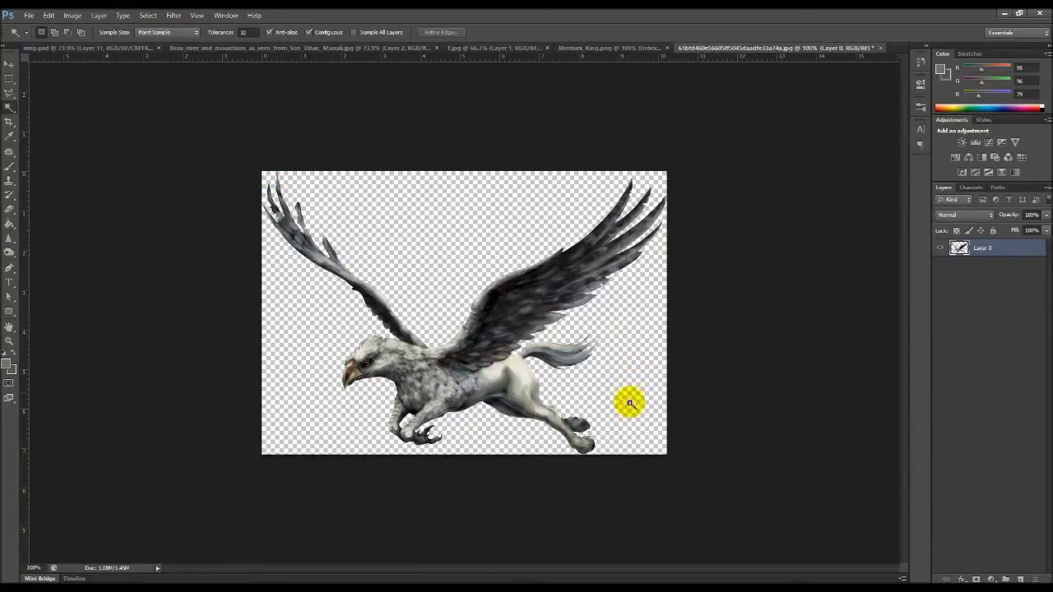
{"action": "left_click", "coordinate": [606, 437]}
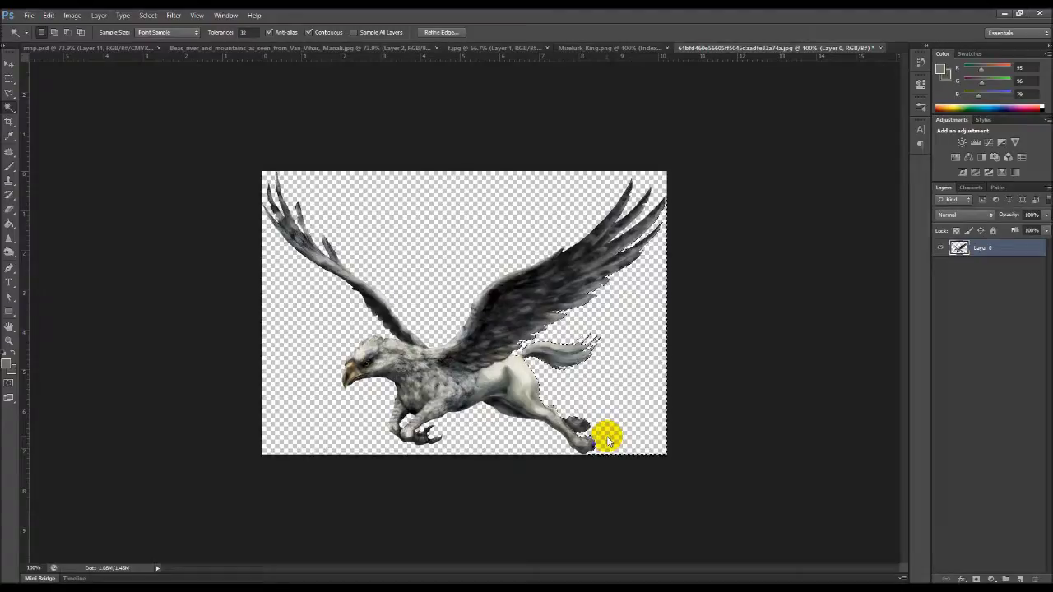
{"action": "key", "text": "Delete"}
{"action": "key", "text": "ctrl+d"}
{"action": "left_click", "coordinate": [9, 63]}
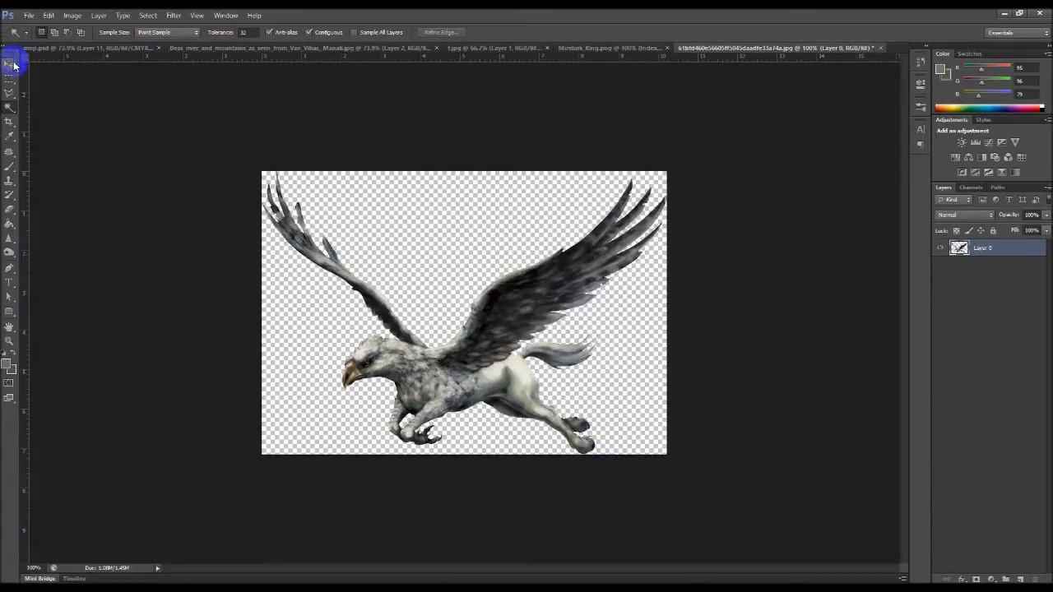
{"action": "left_click", "coordinate": [474, 354]}
Step: Bring the griffin into the mmp.psd composite and place it upper left
{"action": "mouse_move", "coordinate": [476, 353]}
{"action": "left_mouse_down"}
{"action": "mouse_move", "coordinate": [286, 291]}
{"action": "mouse_move", "coordinate": [7, 75]}
{"action": "left_mouse_up"}
{"action": "left_click", "coordinate": [474, 400]}
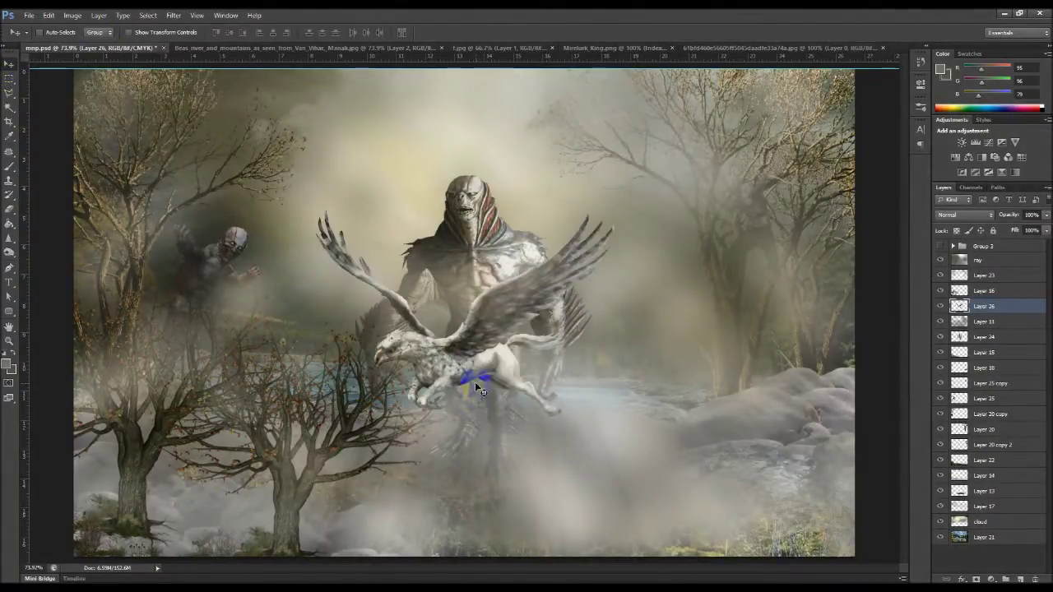
{"action": "mouse_move", "coordinate": [477, 397]}
{"action": "left_mouse_down"}
{"action": "mouse_move", "coordinate": [388, 209]}
{"action": "mouse_move", "coordinate": [403, 153]}
{"action": "left_mouse_up"}
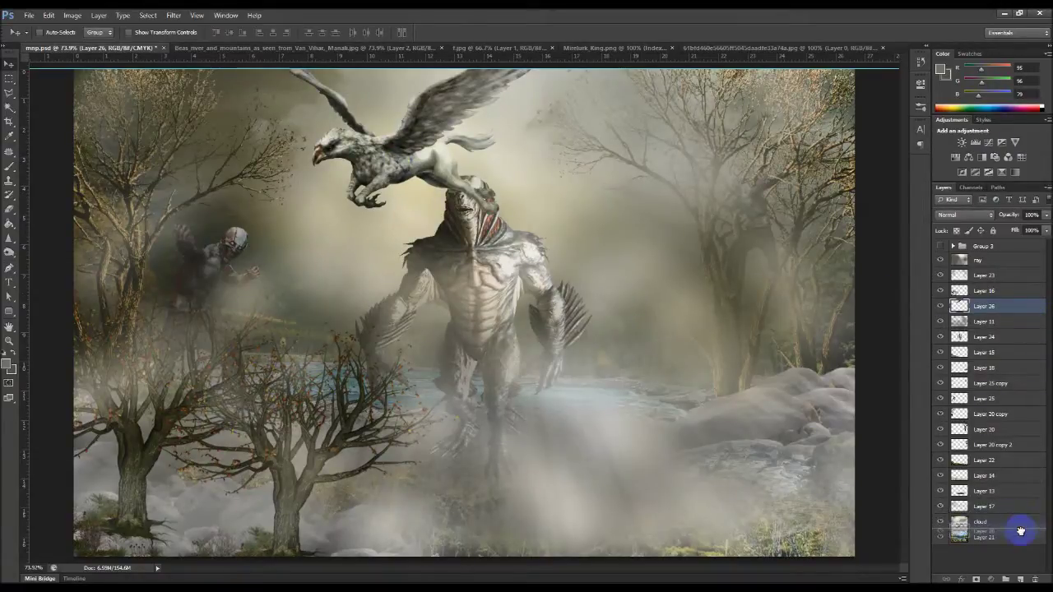
Step: Position the griffin's Layer 26 directly above the cloud layer
{"action": "left_click_drag", "start_coordinate": [1018, 306], "coordinate": [1025, 519]}
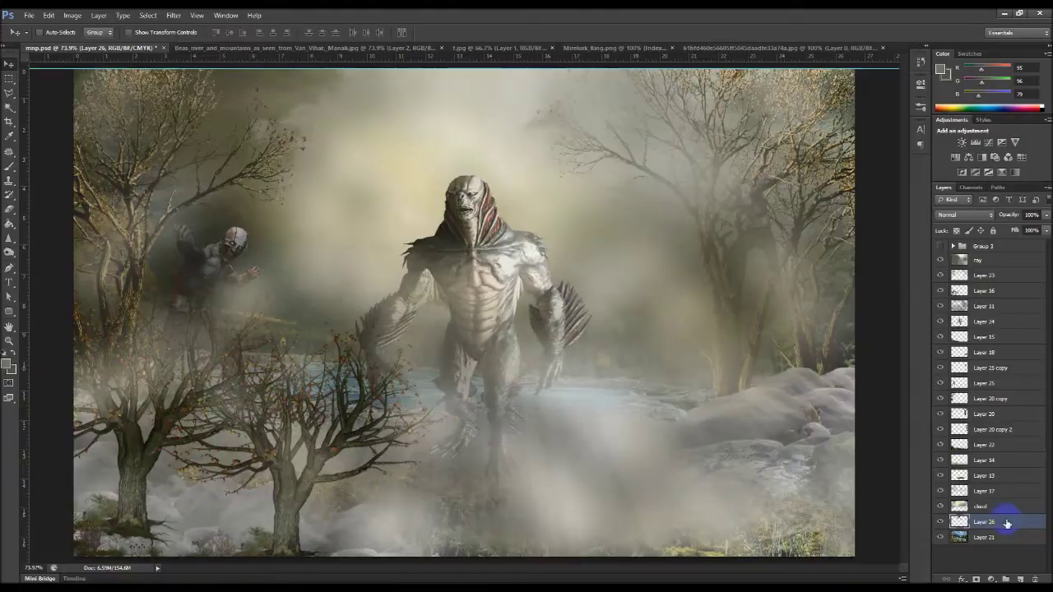
{"action": "left_click_drag", "start_coordinate": [1004, 503], "coordinate": [1000, 499]}
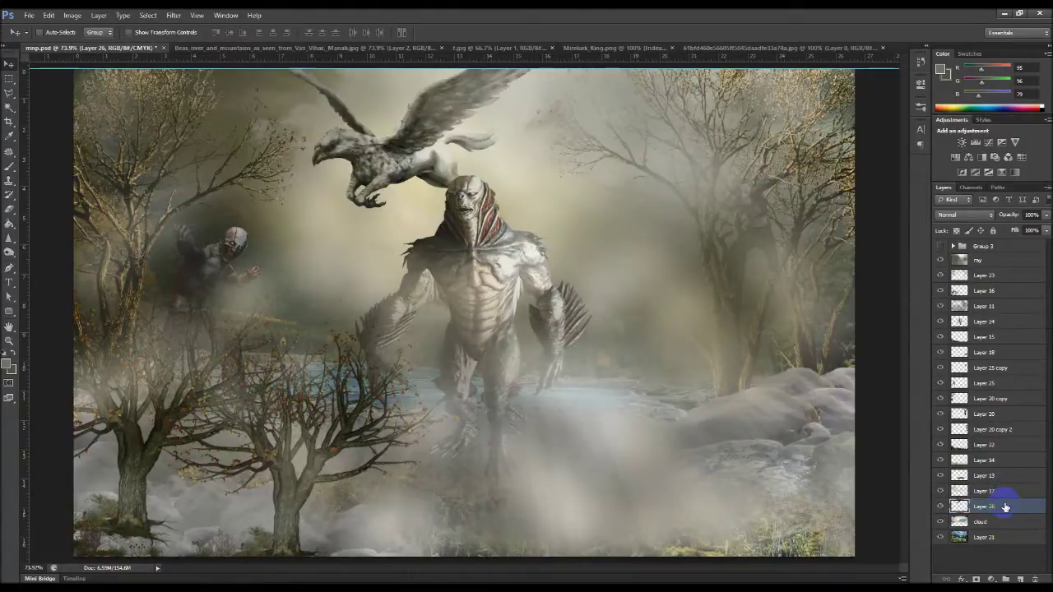
{"action": "left_click", "coordinate": [970, 506]}
{"action": "left_click", "coordinate": [982, 521], "text": "ctrl"}
{"action": "left_click_drag", "start_coordinate": [982, 522], "coordinate": [986, 538]}
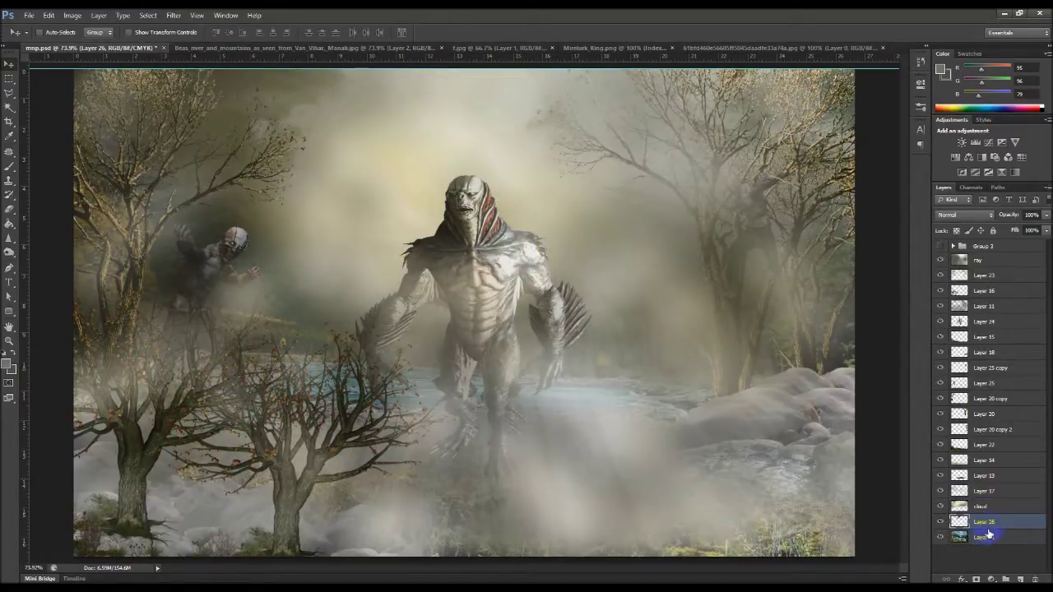
{"action": "left_click_drag", "start_coordinate": [990, 532], "coordinate": [987, 512]}
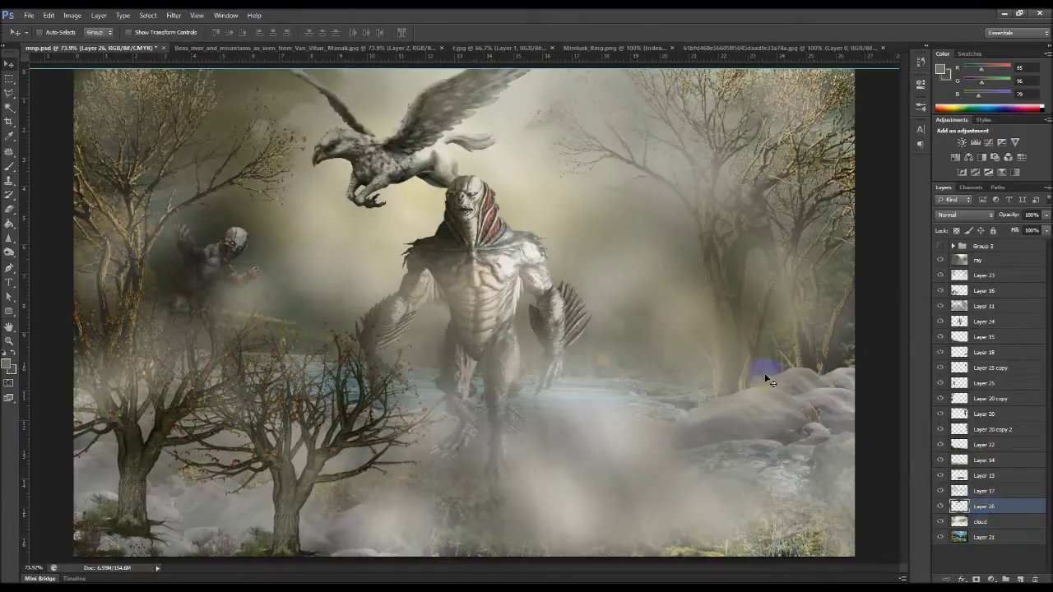
Step: Scale the griffin down twice and move it slightly lower, left of the creature's head
{"action": "key", "text": "ctrl+t"}
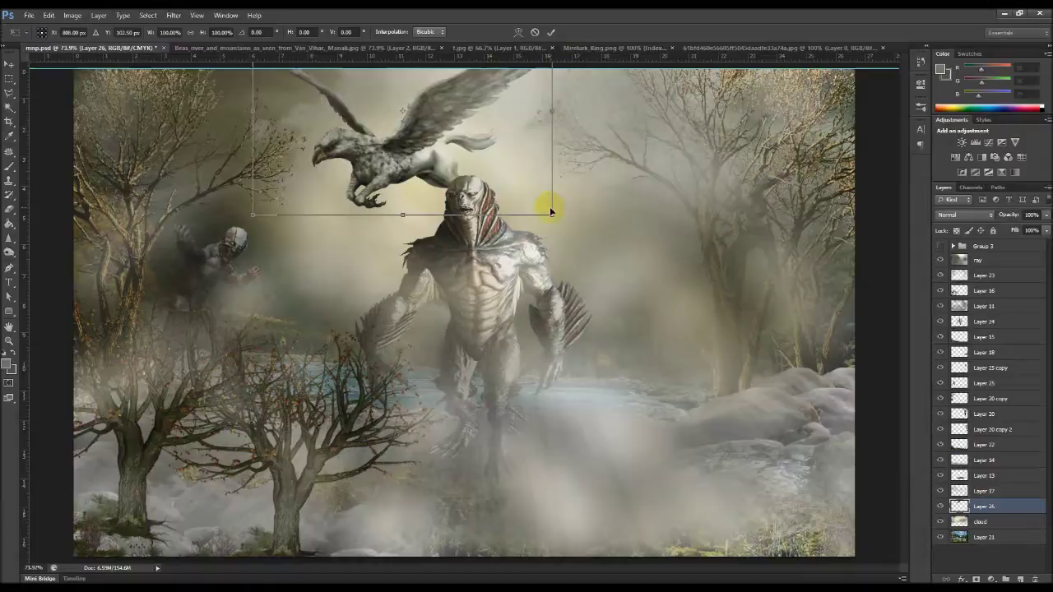
{"action": "left_click_drag", "start_coordinate": [551, 213], "coordinate": [454, 149]}
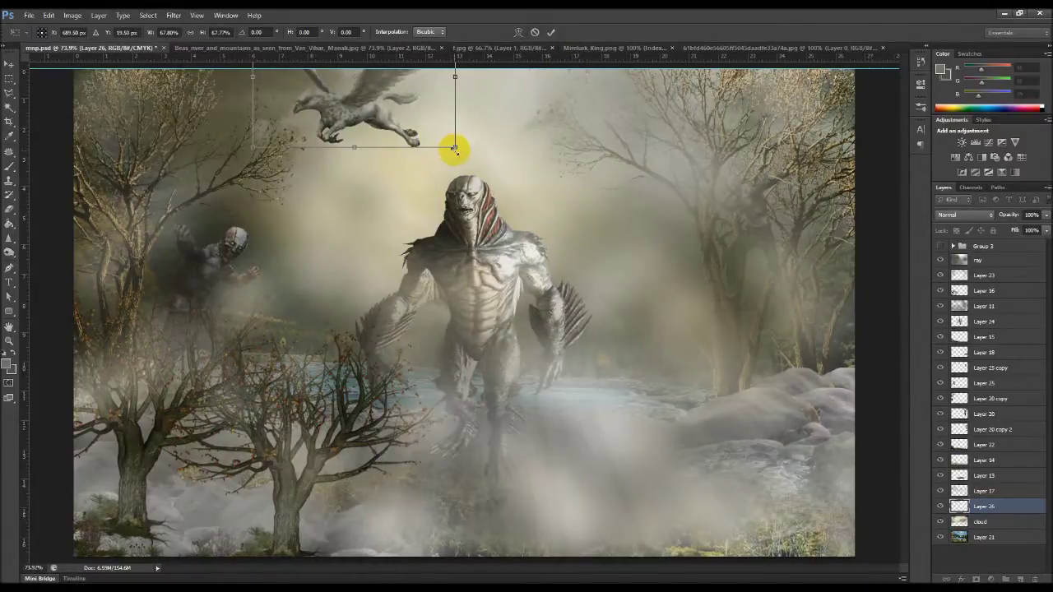
{"action": "key", "text": "Return"}
{"action": "mouse_move", "coordinate": [358, 109]}
{"action": "left_mouse_down"}
{"action": "mouse_move", "coordinate": [358, 158]}
{"action": "mouse_move", "coordinate": [282, 145]}
{"action": "mouse_move", "coordinate": [357, 148]}
{"action": "left_mouse_up"}
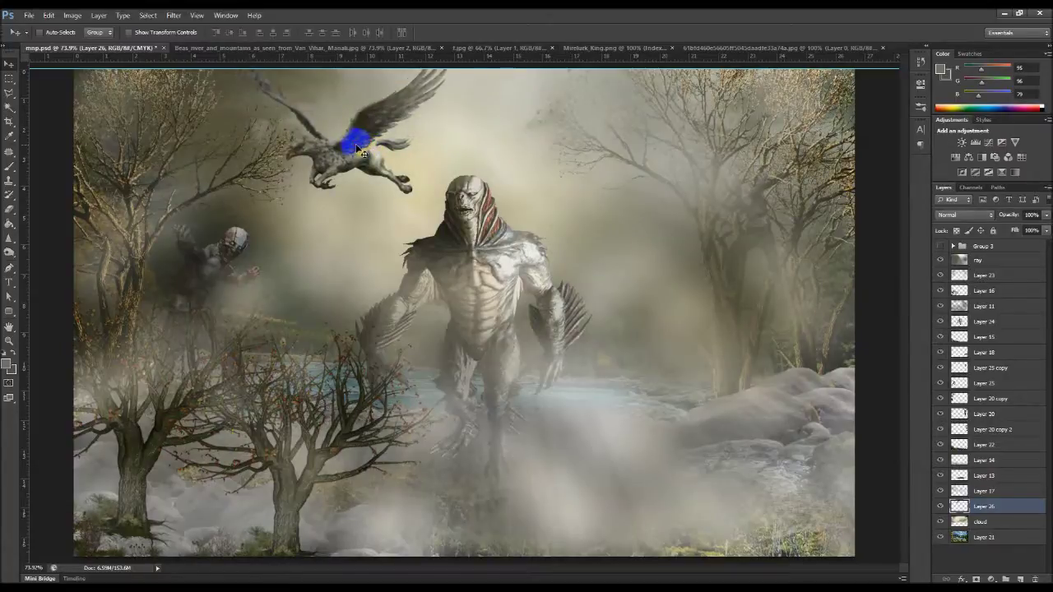
{"action": "key", "text": "ctrl+t"}
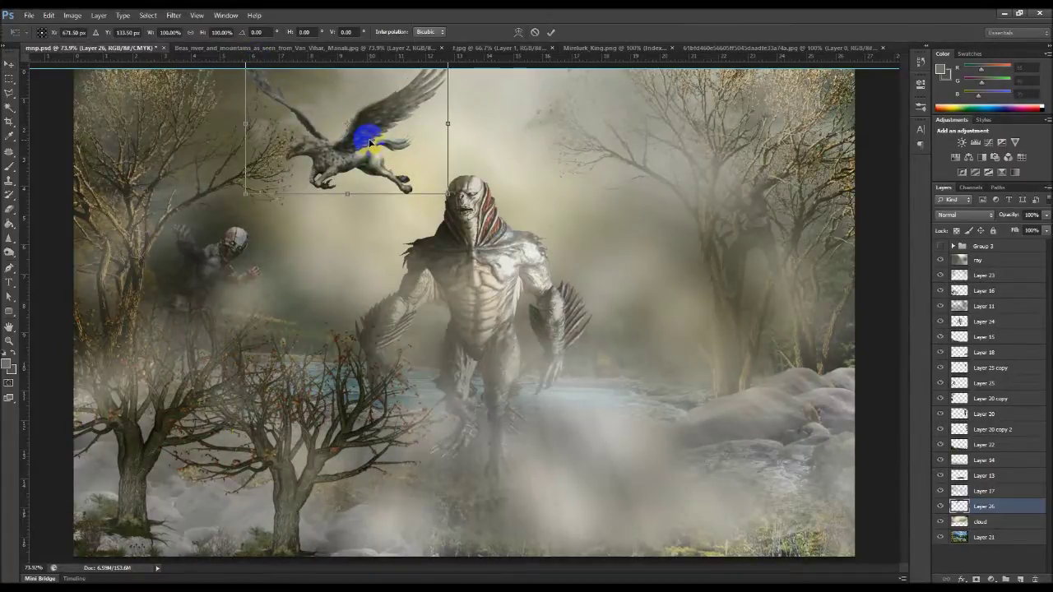
{"action": "scroll", "coordinate": [368, 142], "scroll_direction": "down", "scroll_amount": 1}
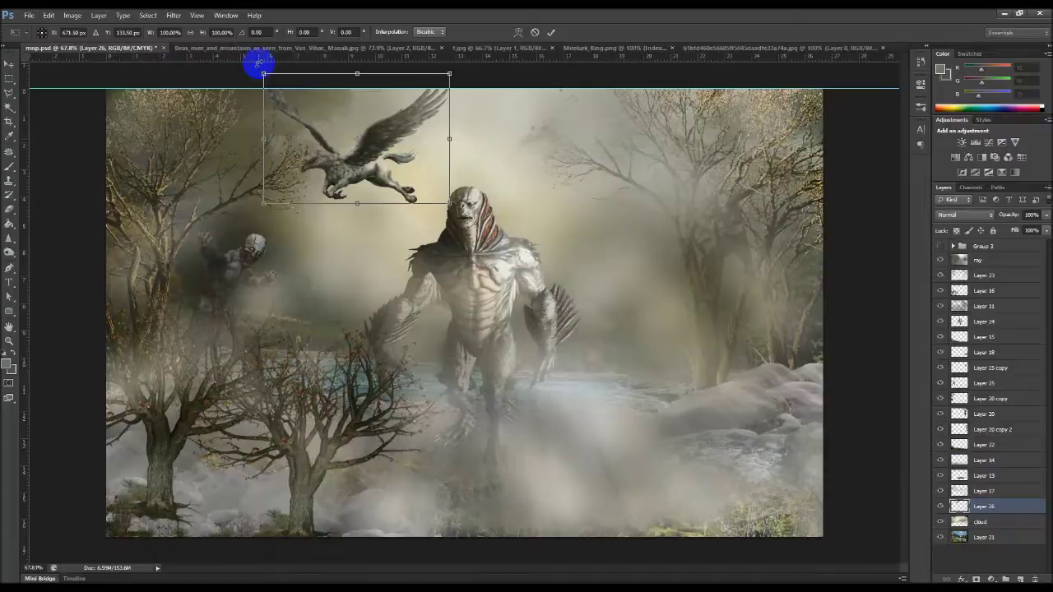
{"action": "left_click_drag", "start_coordinate": [263, 73], "coordinate": [287, 107]}
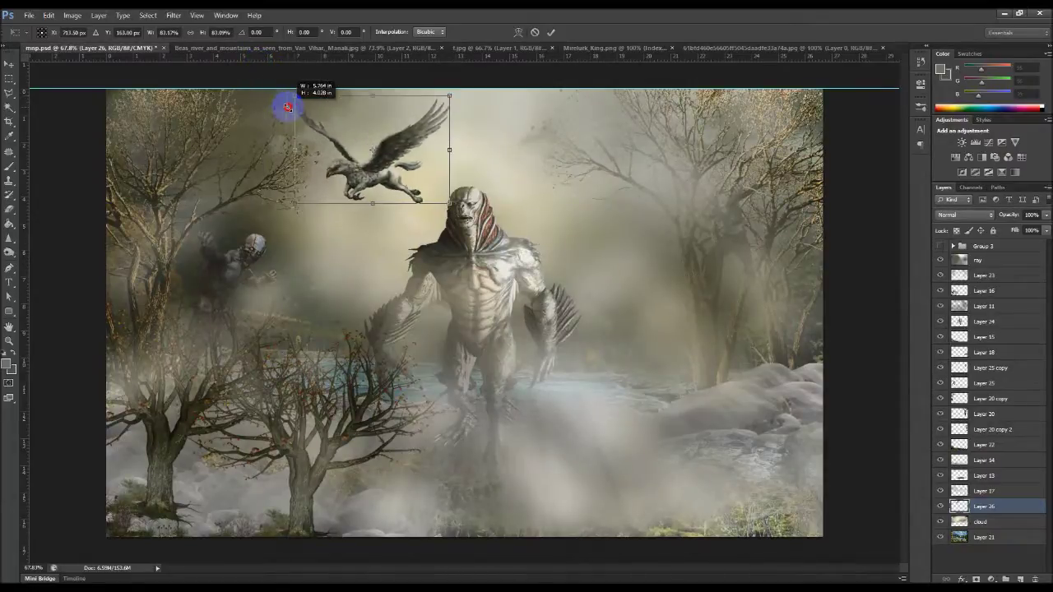
{"action": "double_click", "coordinate": [431, 169]}
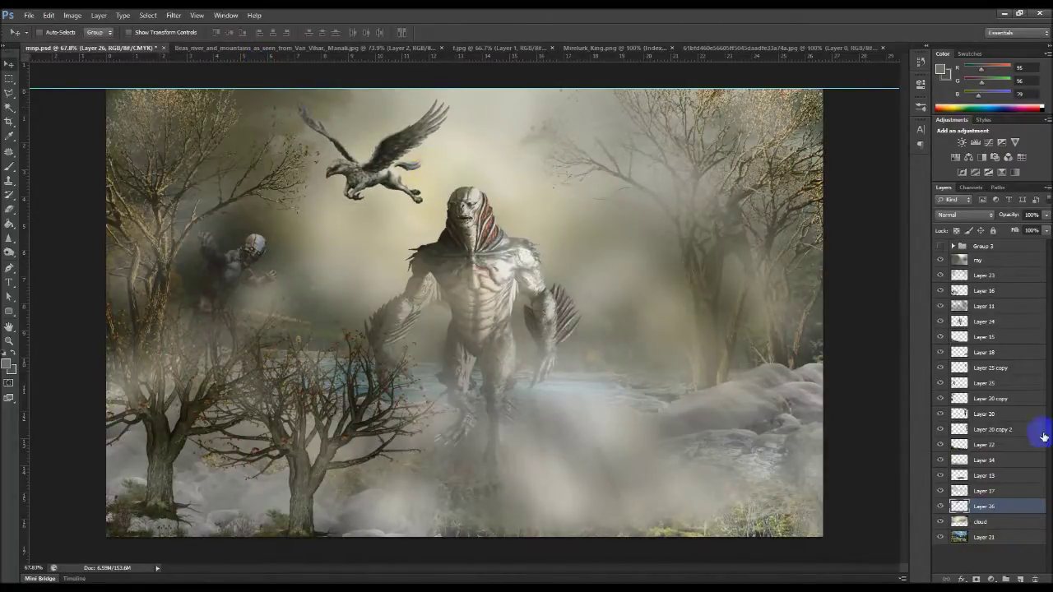
{"action": "left_click", "coordinate": [987, 306]}
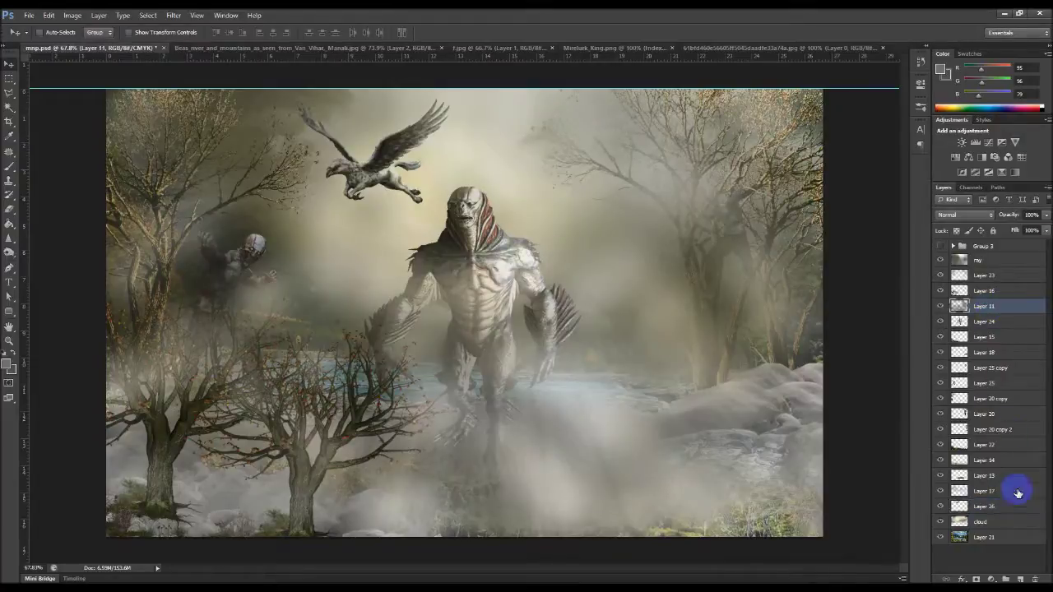
{"action": "left_click", "coordinate": [1020, 571]}
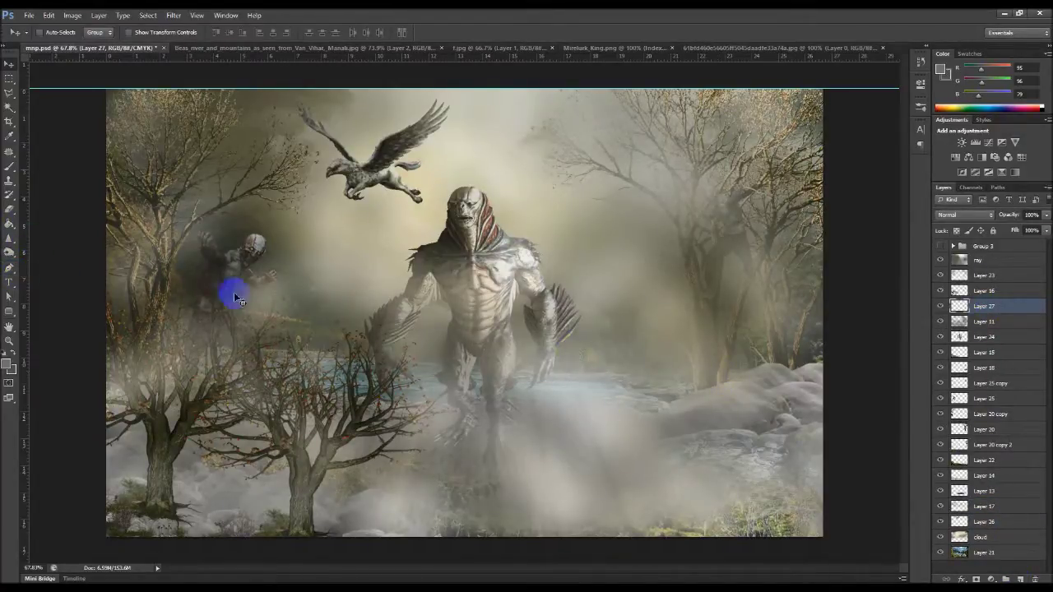
{"action": "key", "text": "ctrl+z"}
{"action": "left_click", "coordinate": [940, 306]}
{"action": "left_click", "coordinate": [940, 306]}
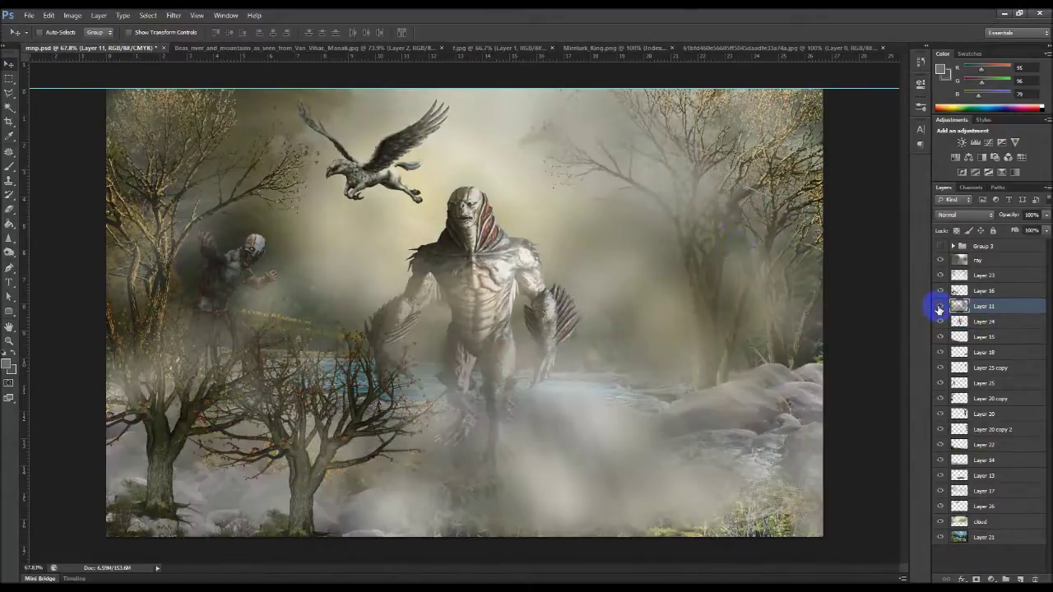
{"action": "left_click", "coordinate": [10, 167]}
{"action": "left_click_drag", "start_coordinate": [277, 123], "coordinate": [409, 125]}
{"action": "left_click_drag", "start_coordinate": [396, 405], "coordinate": [403, 409]}
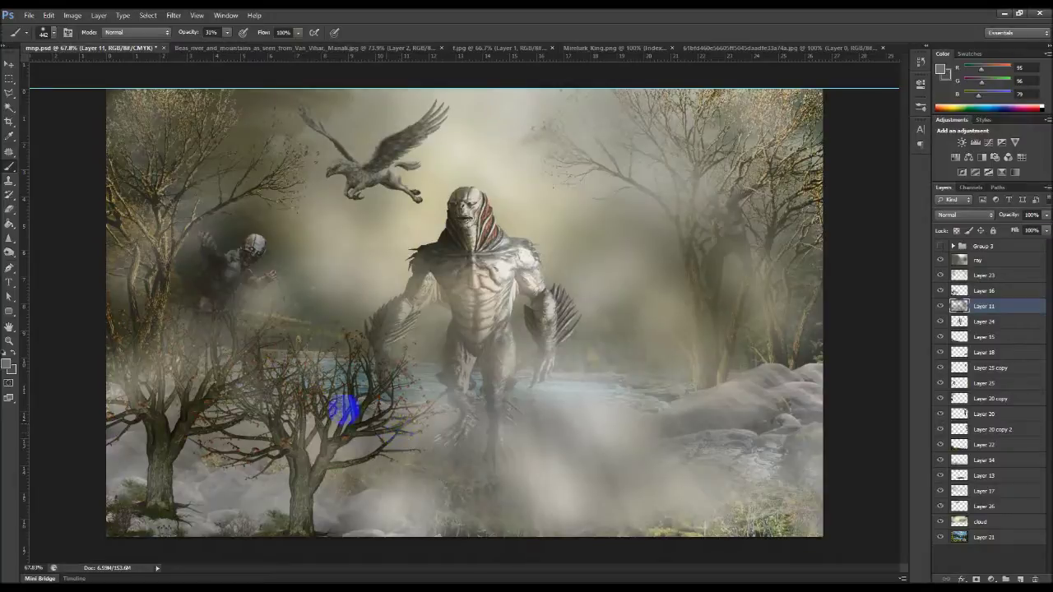
{"action": "left_click", "coordinate": [9, 63]}
{"action": "left_click", "coordinate": [368, 176], "text": "ctrl"}
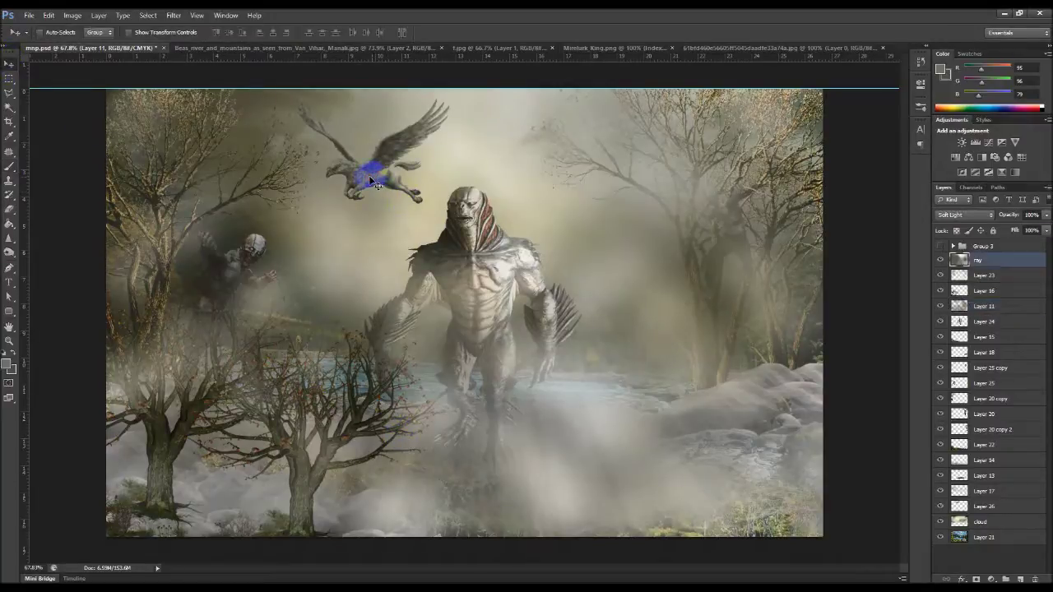
{"action": "mouse_move", "coordinate": [369, 175]}
{"action": "left_mouse_down"}
{"action": "mouse_move", "coordinate": [358, 199]}
{"action": "mouse_move", "coordinate": [353, 176]}
{"action": "left_mouse_up"}
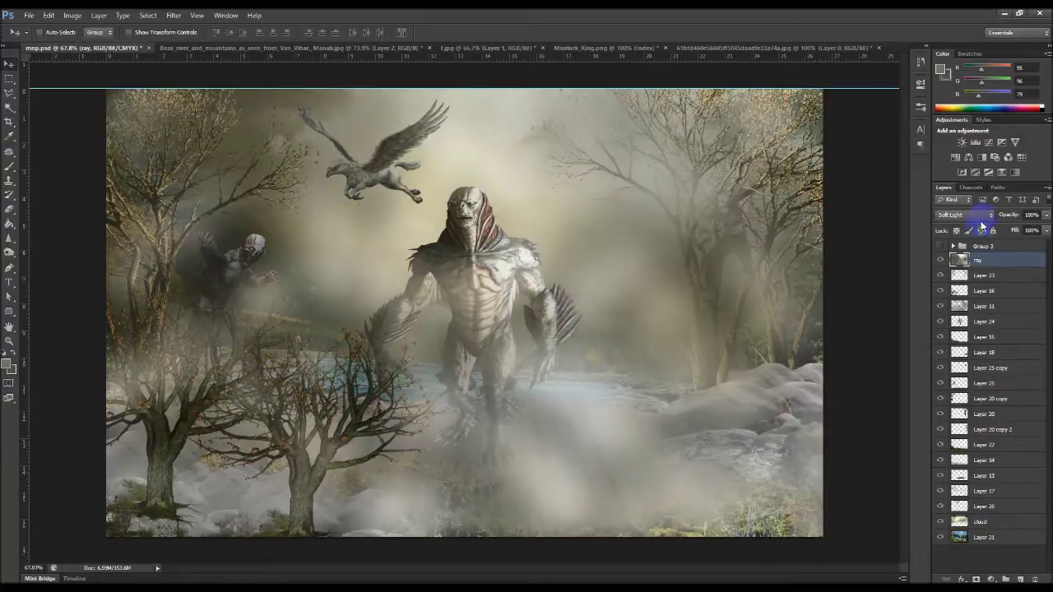
Step: Set the ray layer to 100% opacity and 54% fill, then reposition the rays
{"action": "left_click", "coordinate": [1045, 215]}
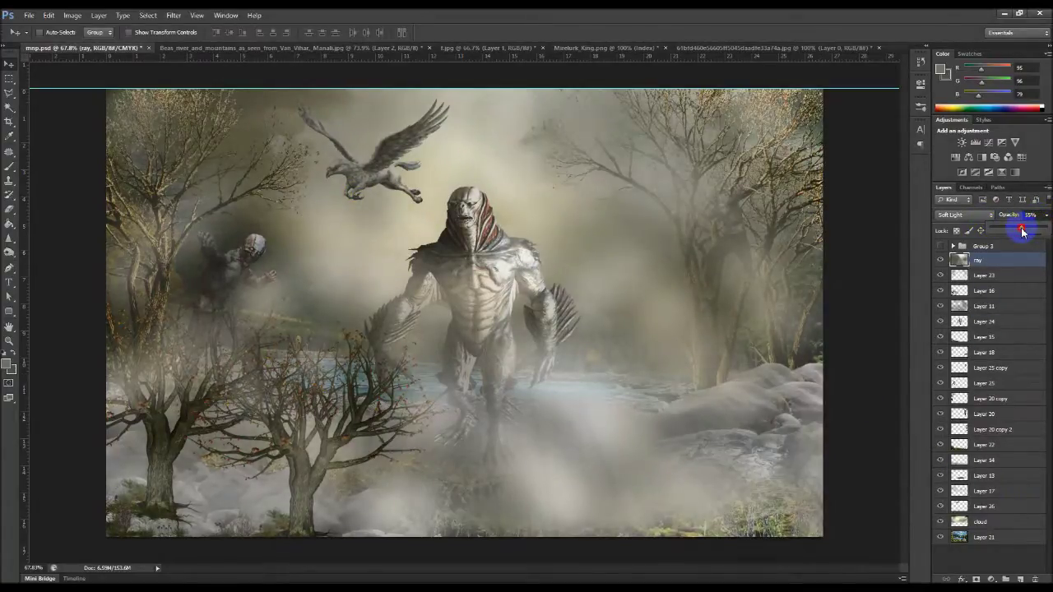
{"action": "mouse_move", "coordinate": [1018, 233]}
{"action": "left_mouse_down"}
{"action": "mouse_move", "coordinate": [986, 233]}
{"action": "mouse_move", "coordinate": [1033, 233]}
{"action": "left_mouse_up"}
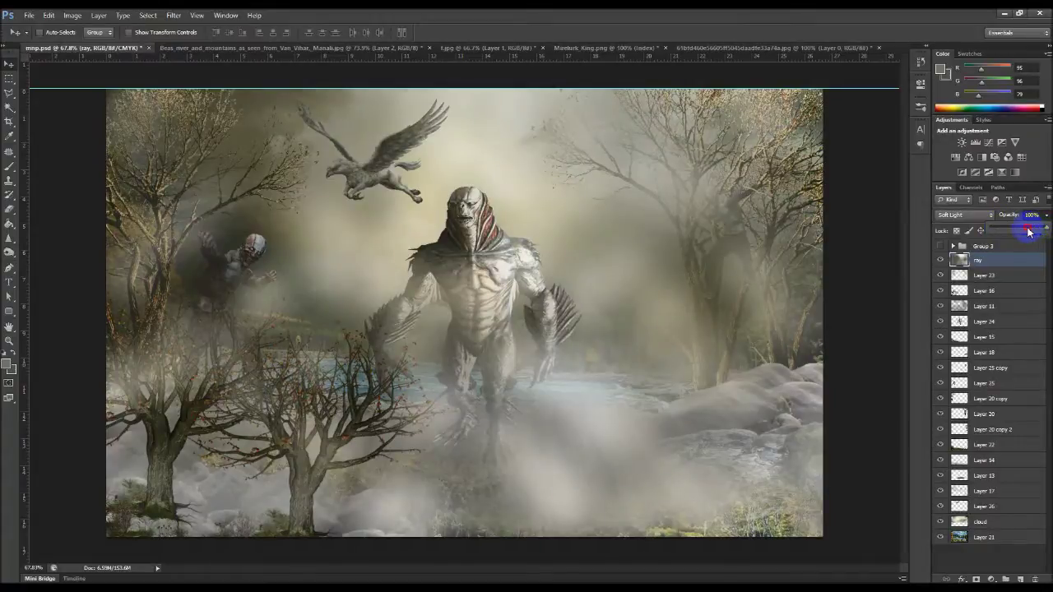
{"action": "left_click_drag", "start_coordinate": [1031, 231], "coordinate": [1044, 231]}
{"action": "left_click", "coordinate": [1047, 233]}
{"action": "left_click_drag", "start_coordinate": [1025, 244], "coordinate": [1011, 244]}
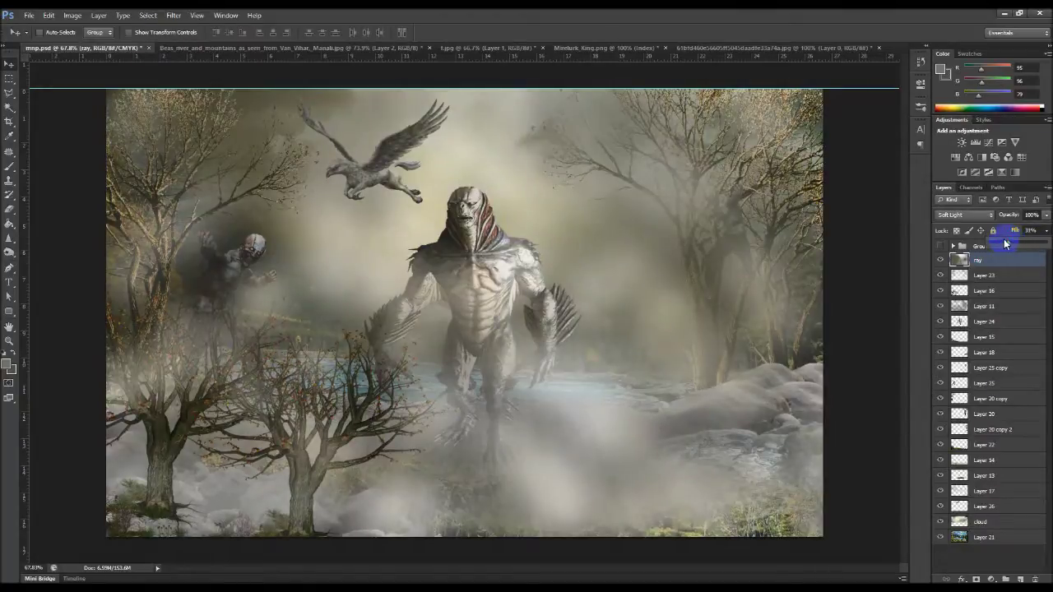
{"action": "left_click_drag", "start_coordinate": [1004, 244], "coordinate": [1047, 245]}
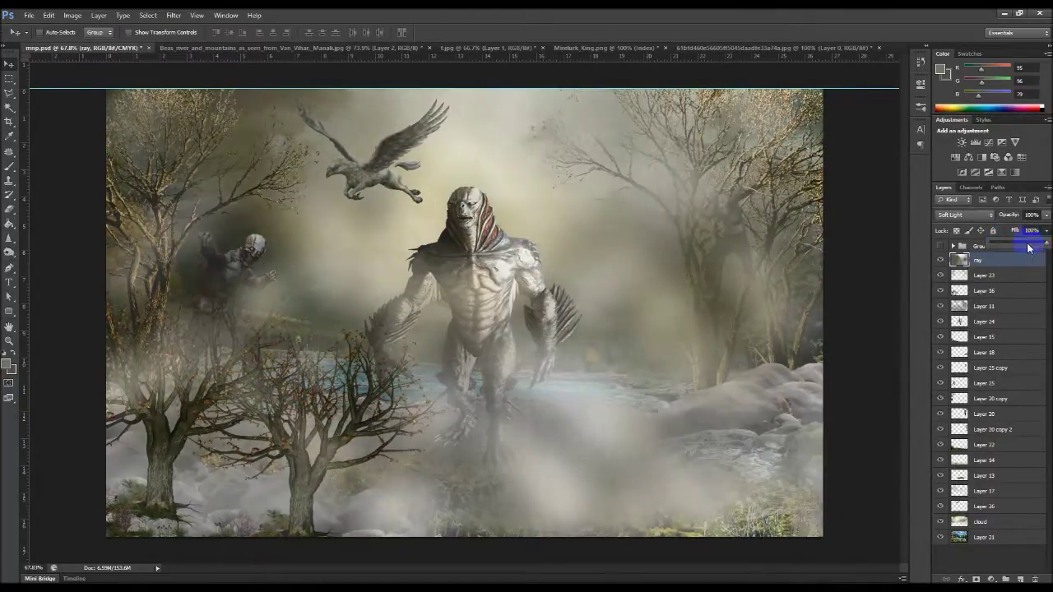
{"action": "left_click", "coordinate": [1046, 230]}
{"action": "left_click_drag", "start_coordinate": [1045, 246], "coordinate": [1020, 246]}
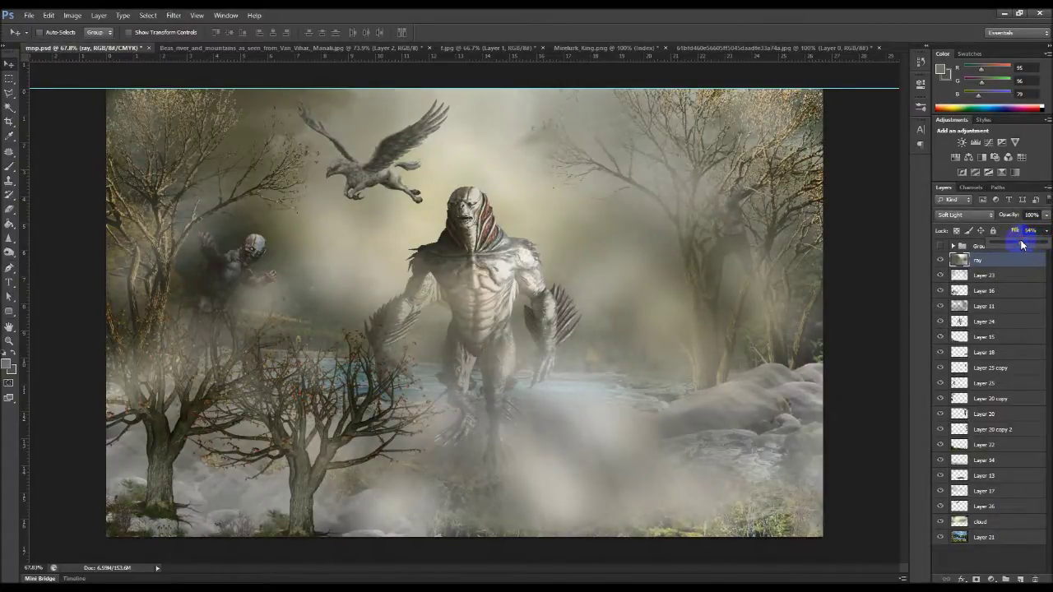
{"action": "left_click", "coordinate": [1038, 177]}
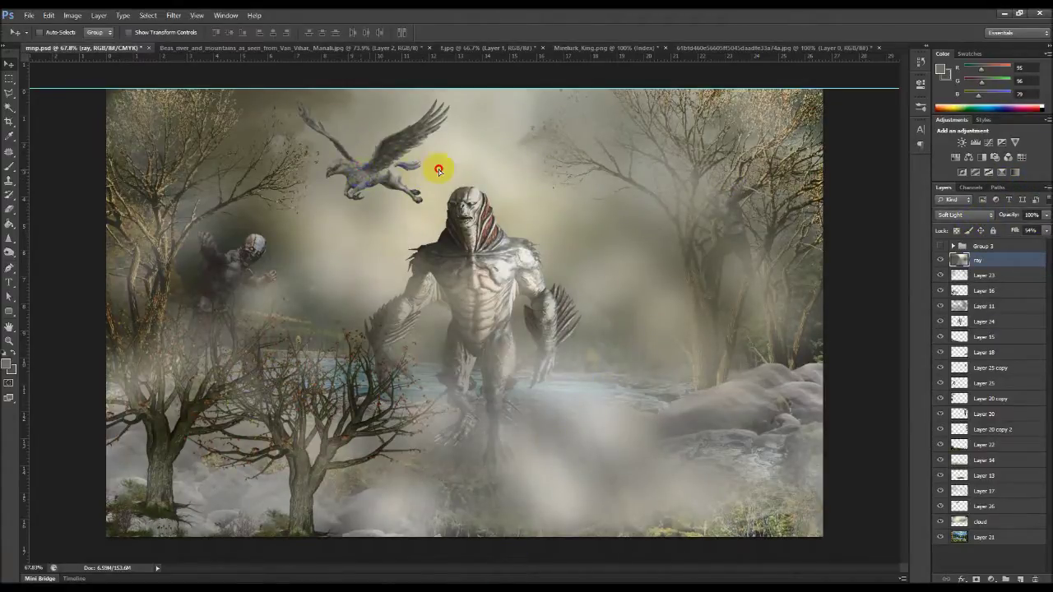
{"action": "left_click_drag", "start_coordinate": [410, 167], "coordinate": [445, 167]}
{"action": "left_click_drag", "start_coordinate": [787, 249], "coordinate": [430, 176]}
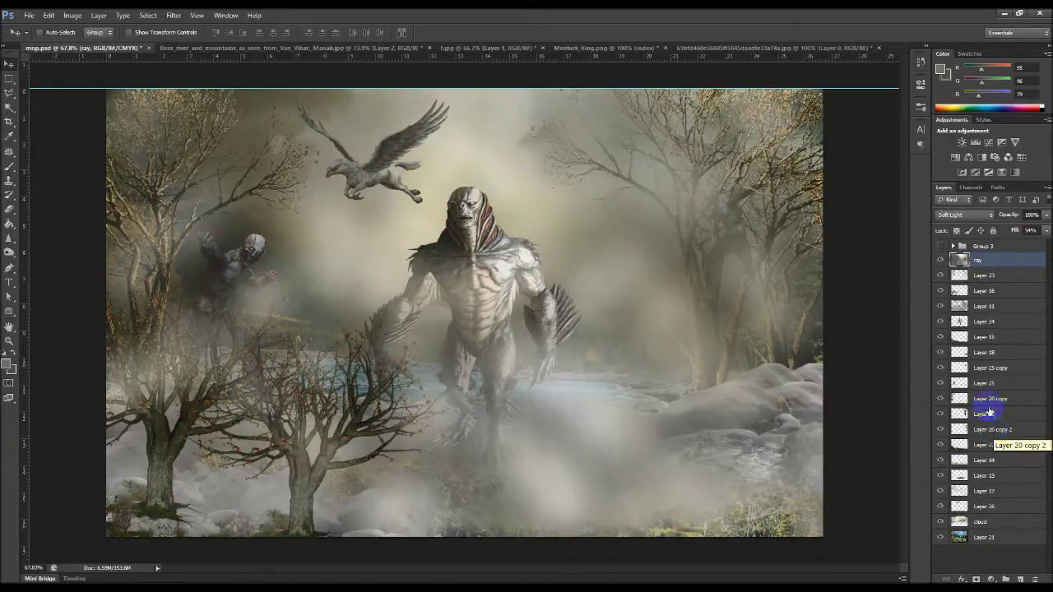
{"action": "left_click", "coordinate": [979, 276]}
{"action": "left_click", "coordinate": [940, 275]}
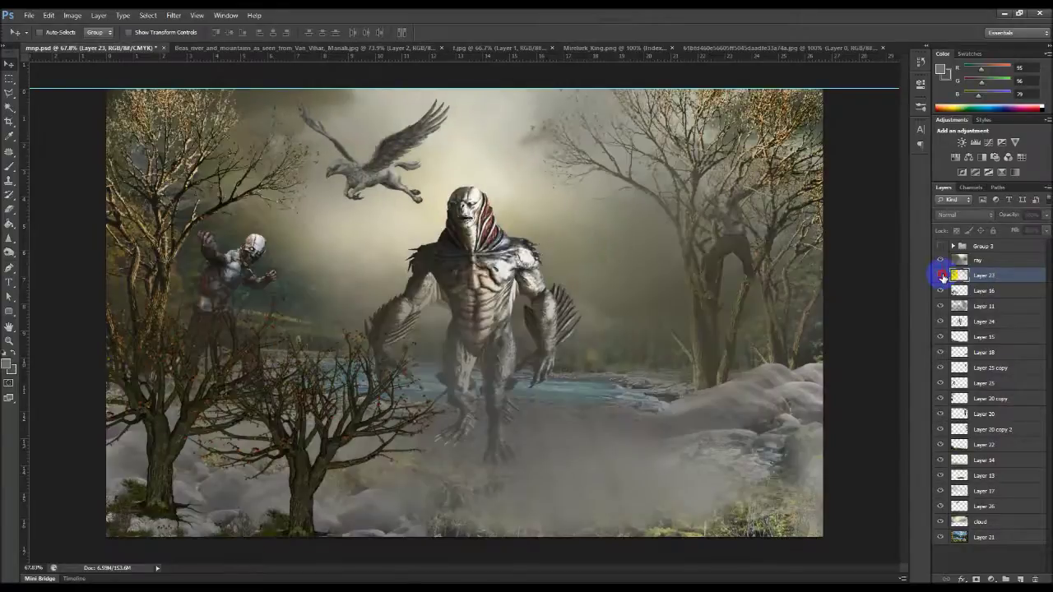
{"action": "left_click", "coordinate": [940, 276]}
{"action": "left_click", "coordinate": [940, 275]}
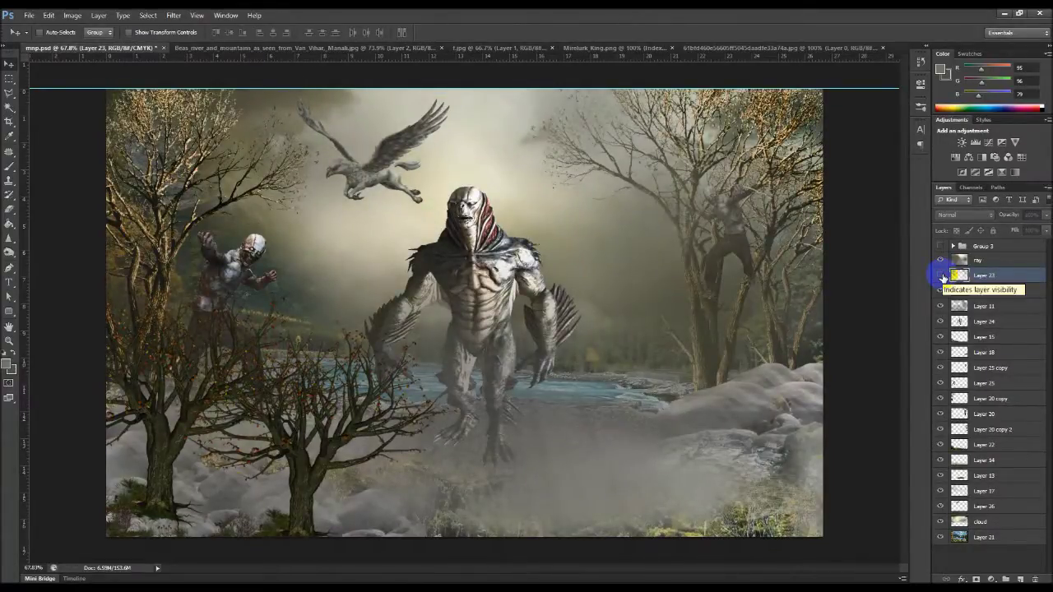
{"action": "left_click", "coordinate": [940, 276]}
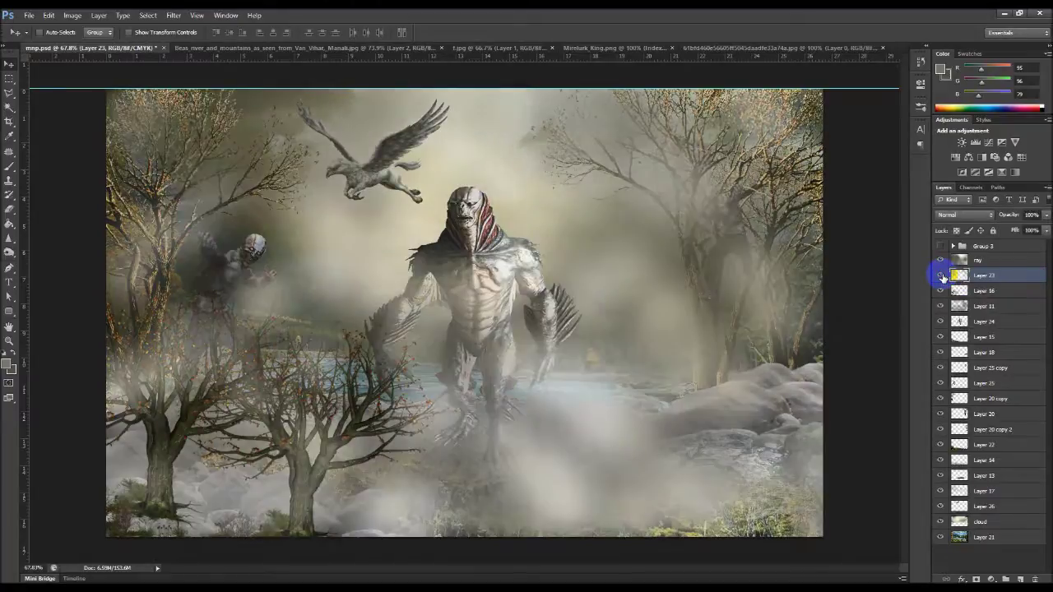
{"action": "left_click", "coordinate": [940, 276]}
{"action": "left_click", "coordinate": [941, 276]}
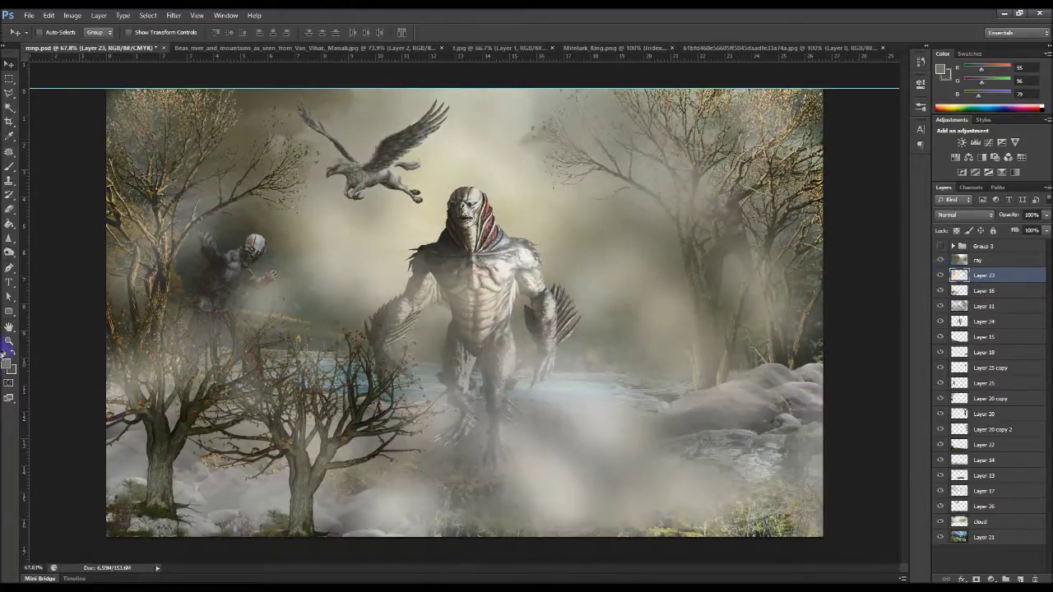
{"action": "left_click", "coordinate": [10, 209]}
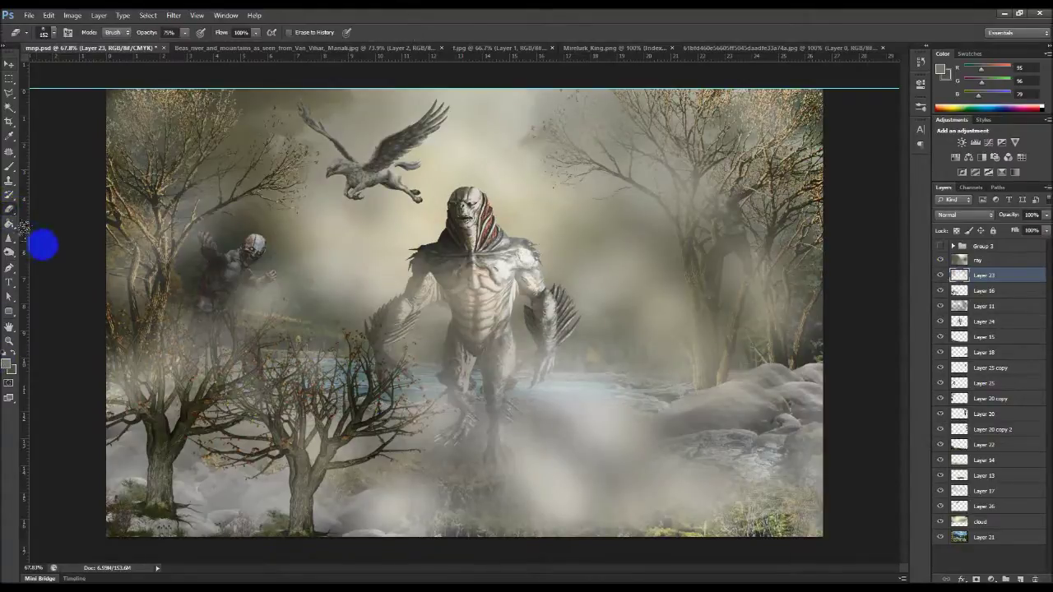
Step: Set the Eraser to a 494 px soft round brush and test-erase the lower fog, undoing it
{"action": "left_click", "coordinate": [55, 33]}
{"action": "left_click", "coordinate": [101, 68]}
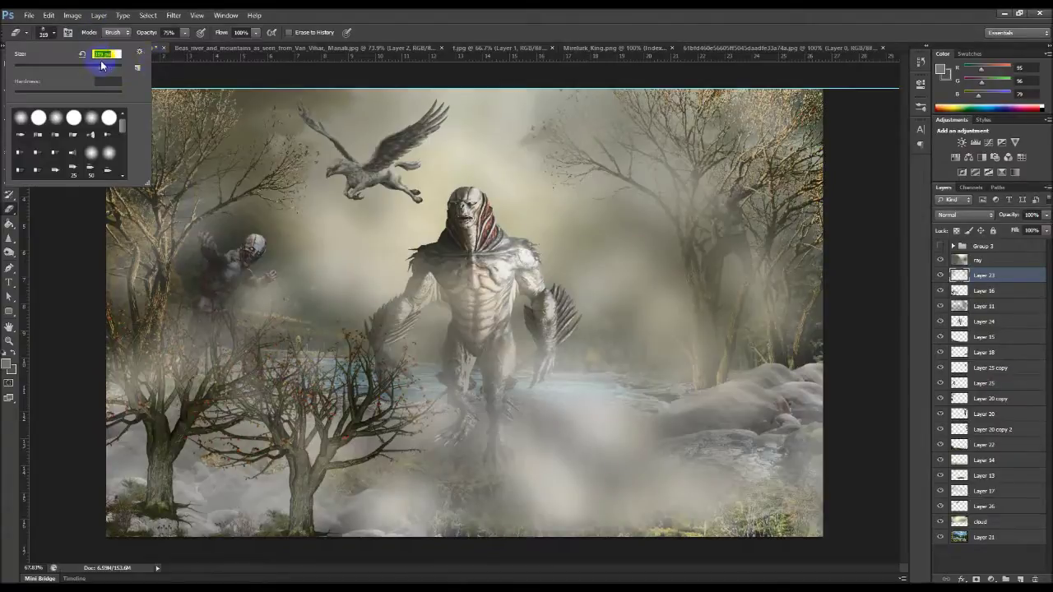
{"action": "left_click", "coordinate": [21, 121]}
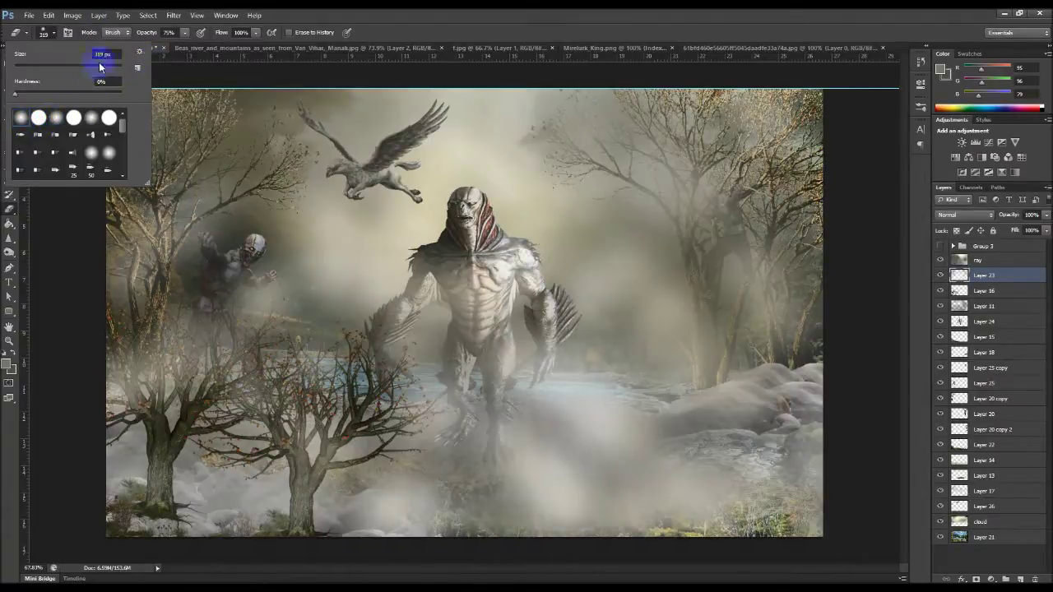
{"action": "left_click_drag", "start_coordinate": [101, 67], "coordinate": [111, 68]}
{"action": "left_click", "coordinate": [145, 434]}
{"action": "left_click_drag", "start_coordinate": [246, 461], "coordinate": [833, 458]}
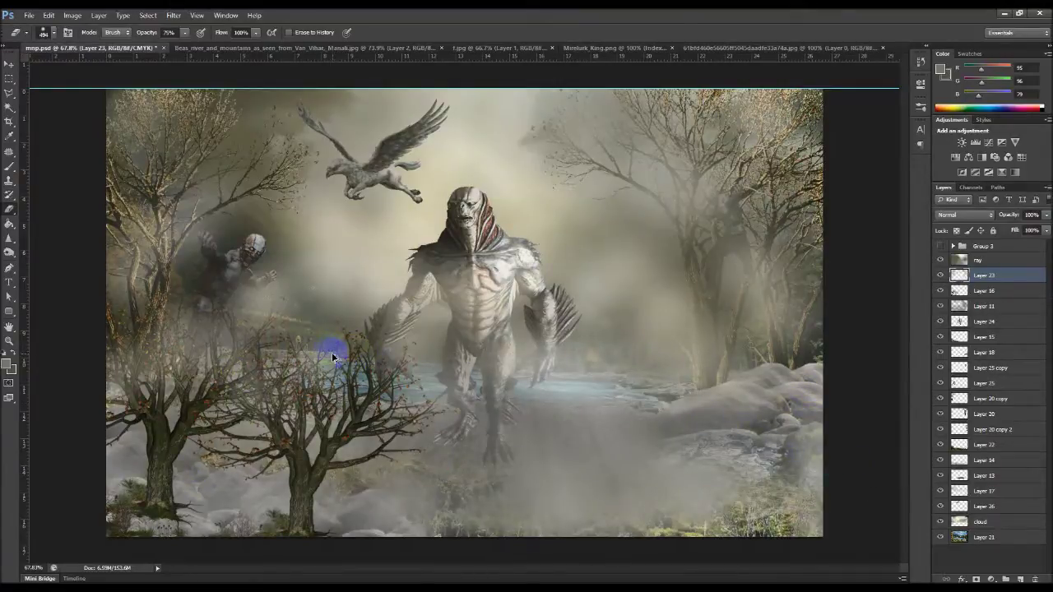
{"action": "key", "text": "ctrl+z"}
Step: Thin the fog over the lower ground, zombie, right tree trunk and the creature's head, torso and arm
{"action": "left_click_drag", "start_coordinate": [562, 469], "coordinate": [591, 490]}
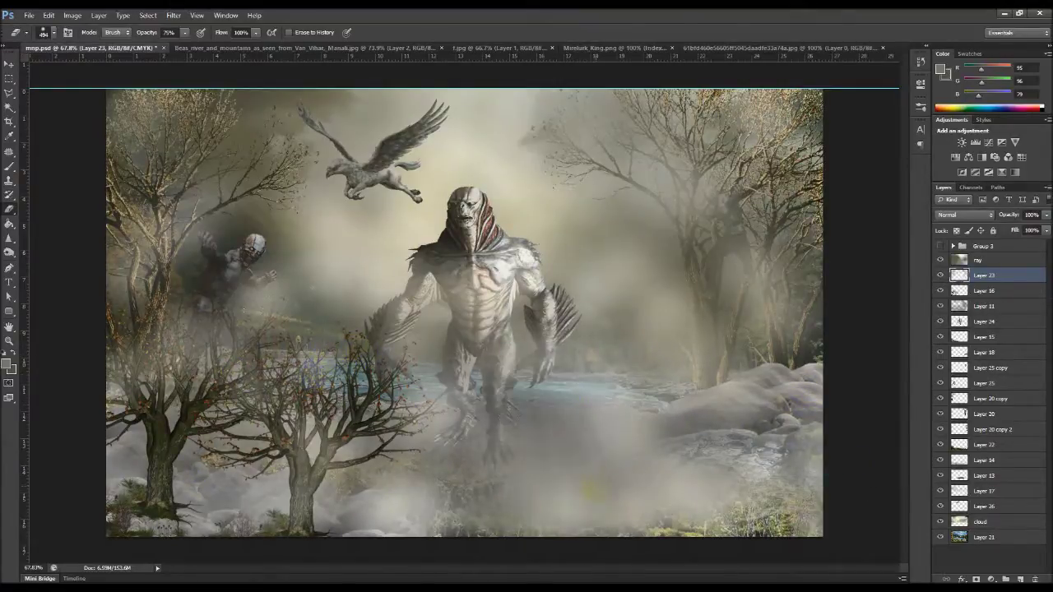
{"action": "left_click_drag", "start_coordinate": [671, 480], "coordinate": [649, 485]}
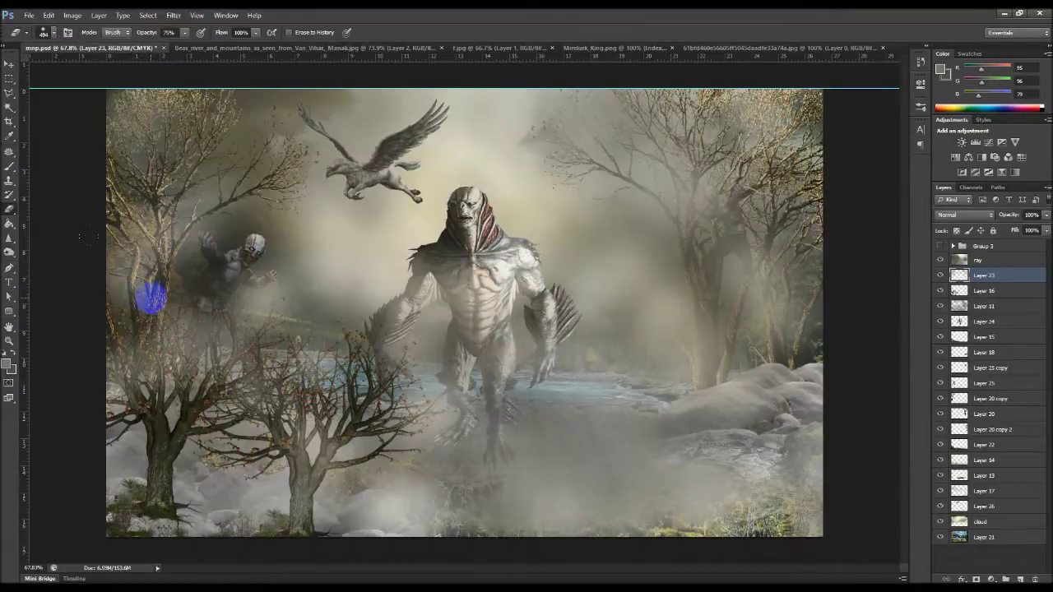
{"action": "left_click_drag", "start_coordinate": [123, 298], "coordinate": [444, 395]}
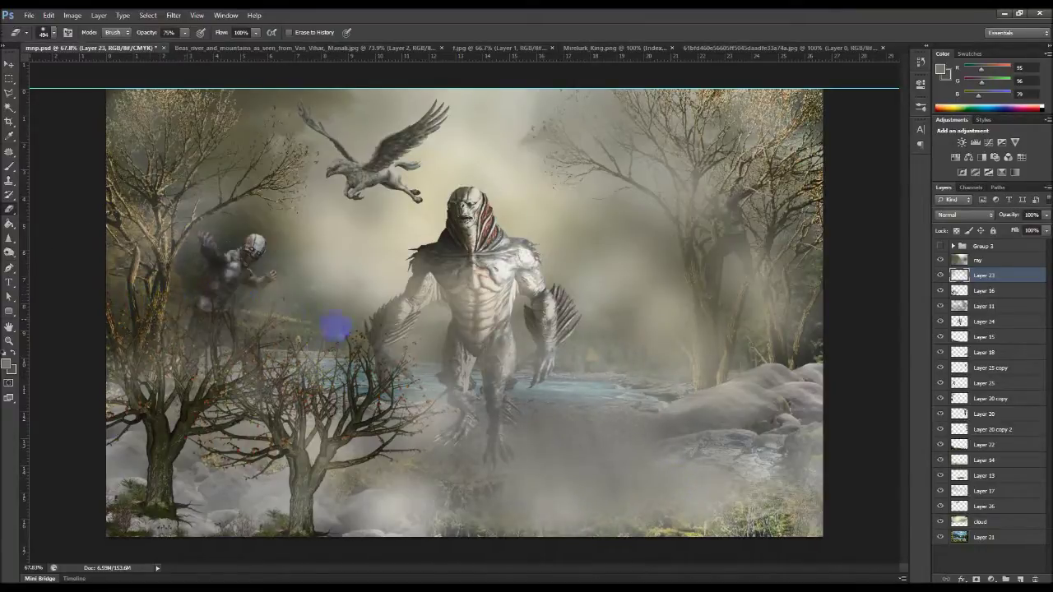
{"action": "mouse_move", "coordinate": [784, 320]}
{"action": "left_mouse_down"}
{"action": "mouse_move", "coordinate": [682, 334]}
{"action": "mouse_move", "coordinate": [649, 370]}
{"action": "left_mouse_up"}
{"action": "left_click_drag", "start_coordinate": [493, 421], "coordinate": [534, 337]}
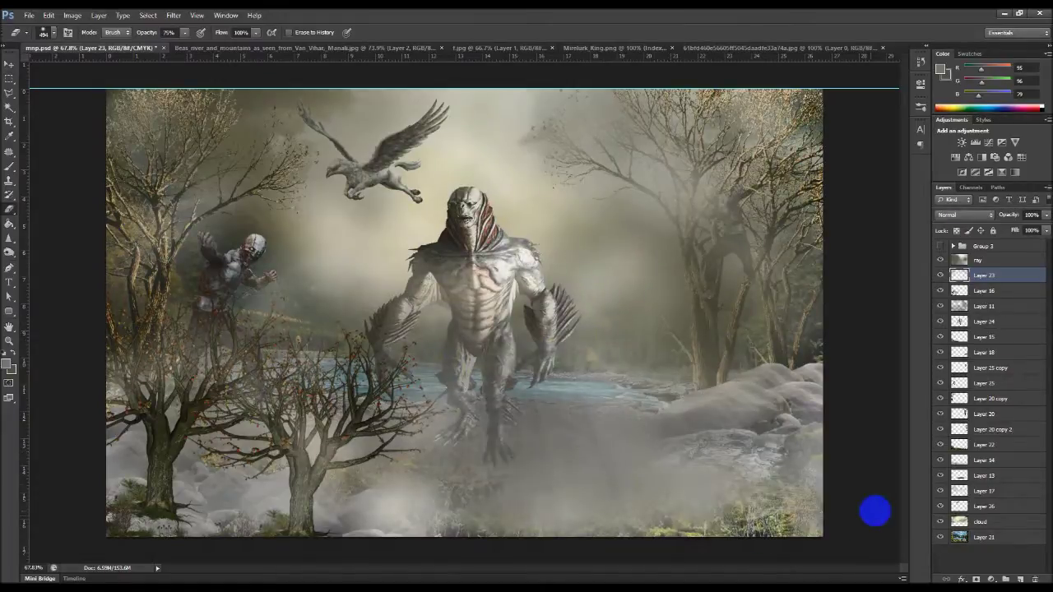
{"action": "left_click_drag", "start_coordinate": [458, 235], "coordinate": [388, 263]}
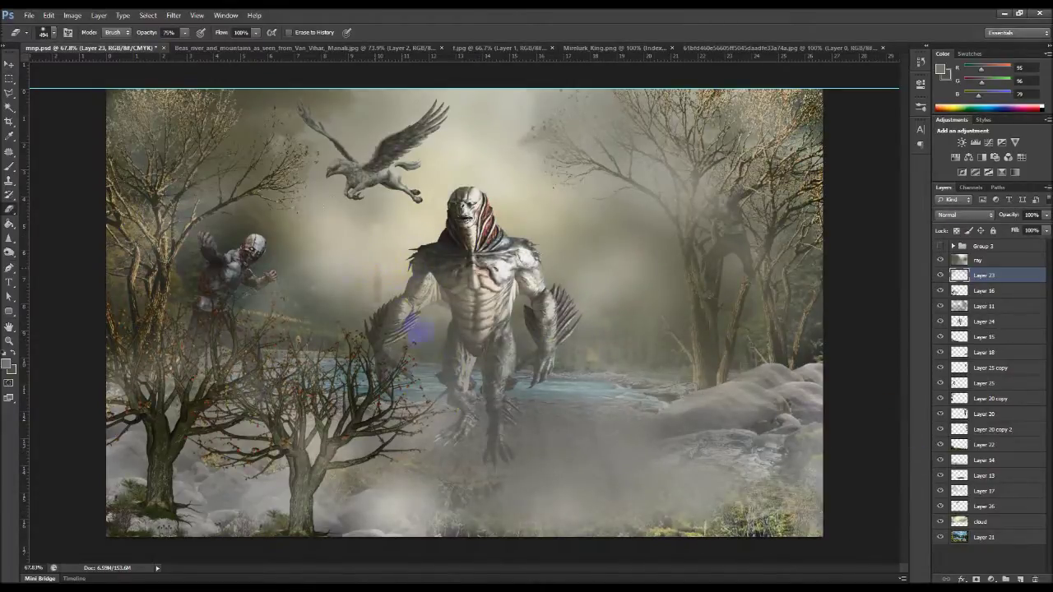
{"action": "left_click_drag", "start_coordinate": [416, 321], "coordinate": [345, 271]}
{"action": "left_click", "coordinate": [734, 366]}
{"action": "left_click_drag", "start_coordinate": [735, 366], "coordinate": [668, 397]}
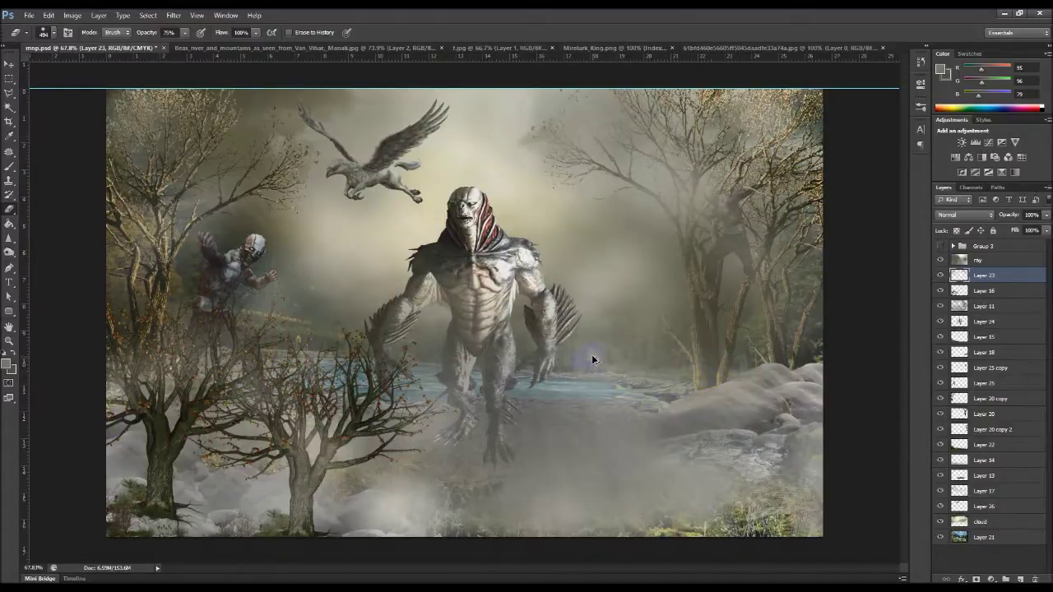
{"action": "left_click_drag", "start_coordinate": [592, 360], "coordinate": [600, 376]}
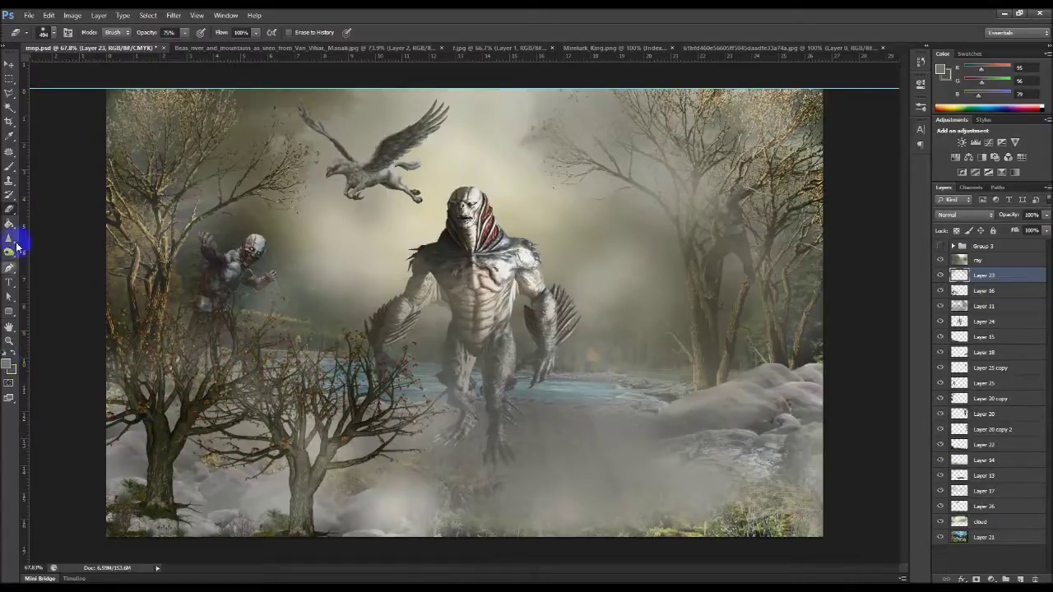
Step: Lighten the fog around the left tree with the brush and erase fog near the creature's feet
{"action": "left_click", "coordinate": [9, 166]}
{"action": "left_click_drag", "start_coordinate": [156, 408], "coordinate": [258, 411]}
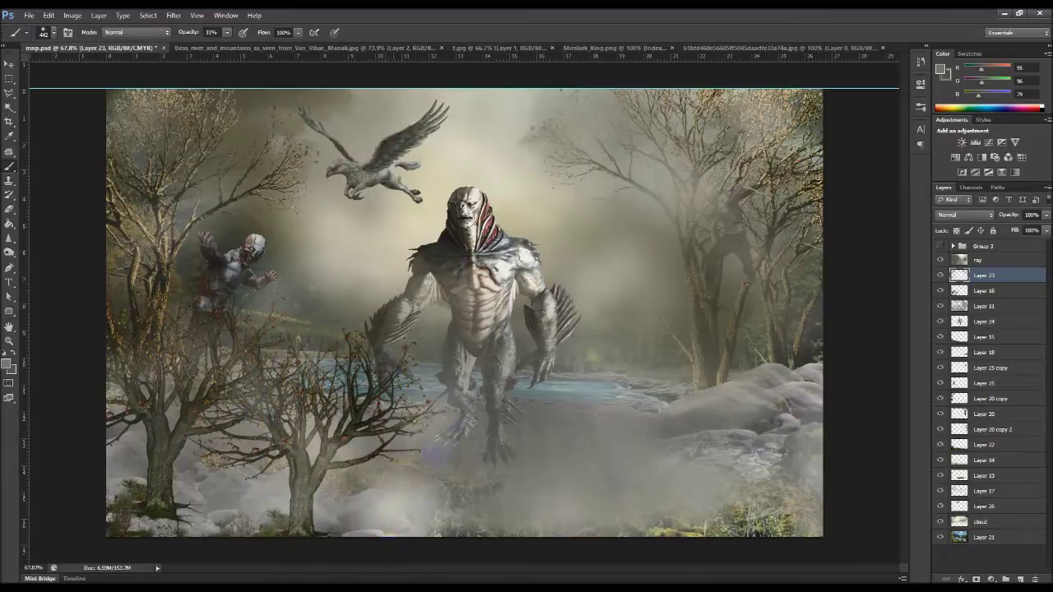
{"action": "left_click", "coordinate": [9, 209]}
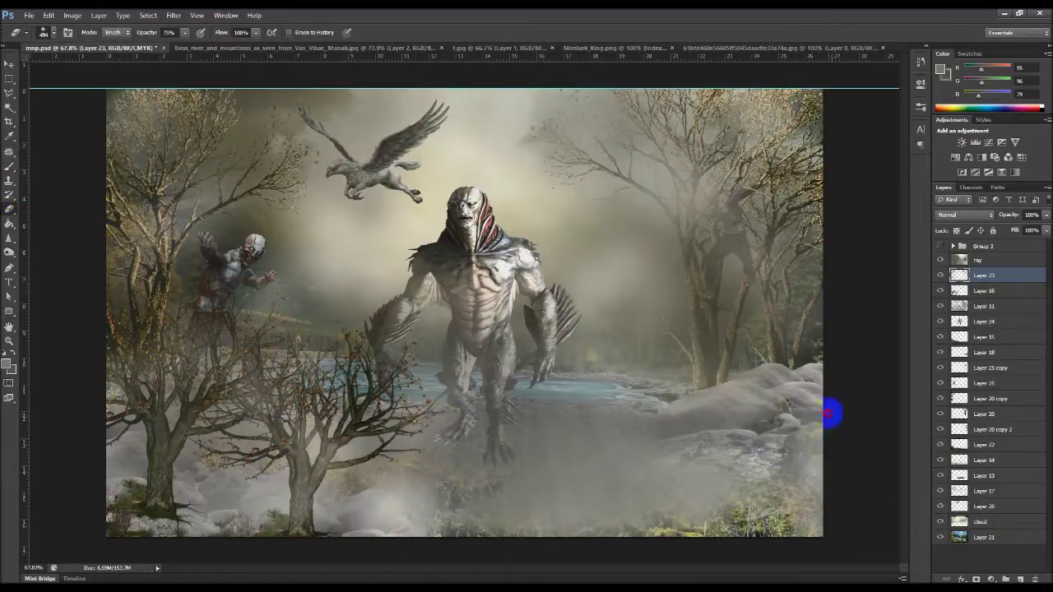
{"action": "left_click_drag", "start_coordinate": [552, 449], "coordinate": [447, 411]}
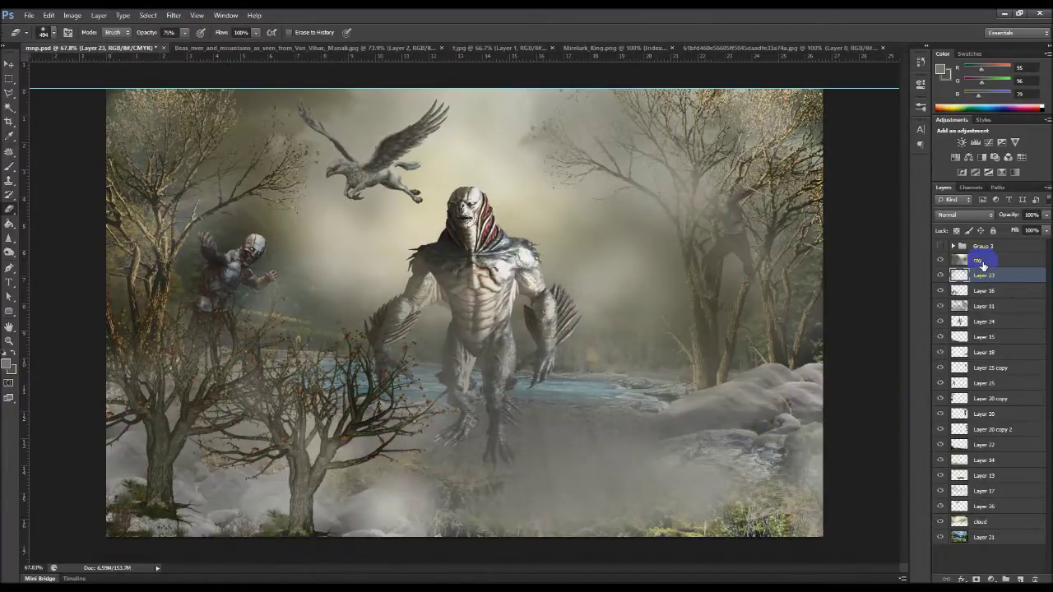
{"action": "left_click", "coordinate": [980, 261]}
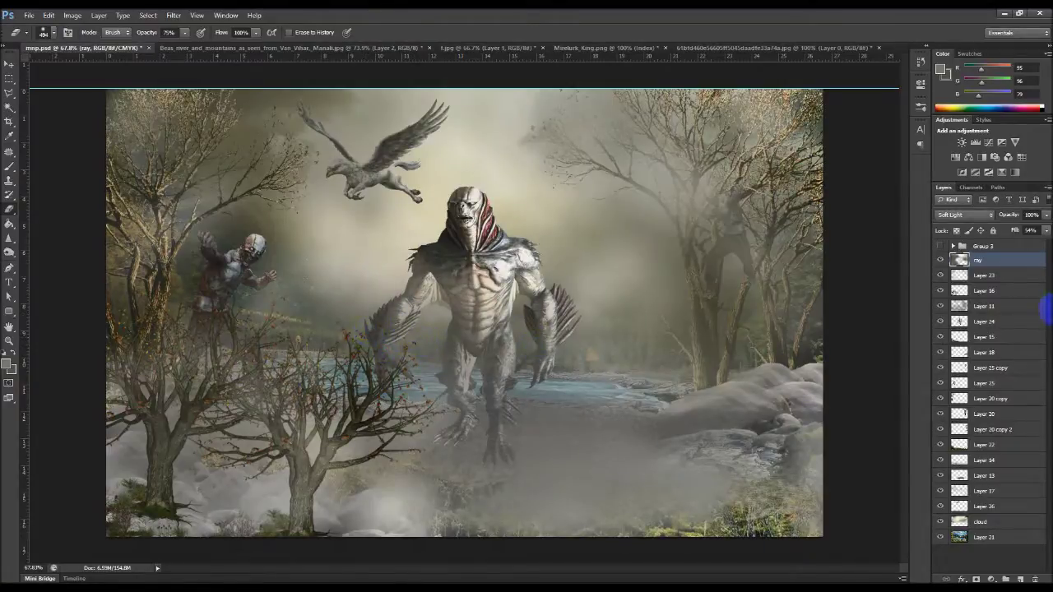
{"action": "left_click", "coordinate": [979, 323]}
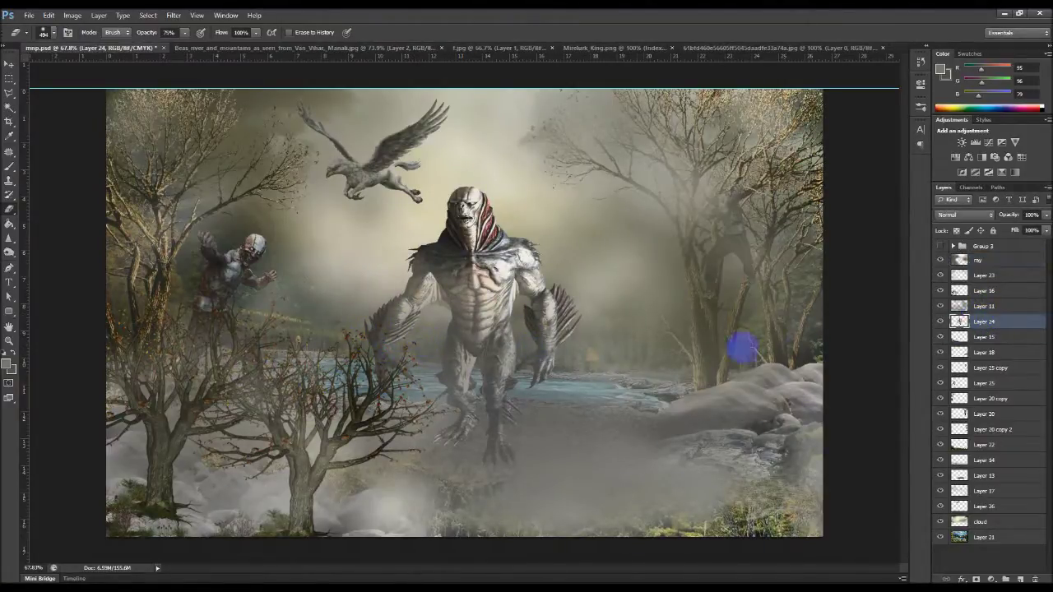
{"action": "left_click", "coordinate": [486, 325]}
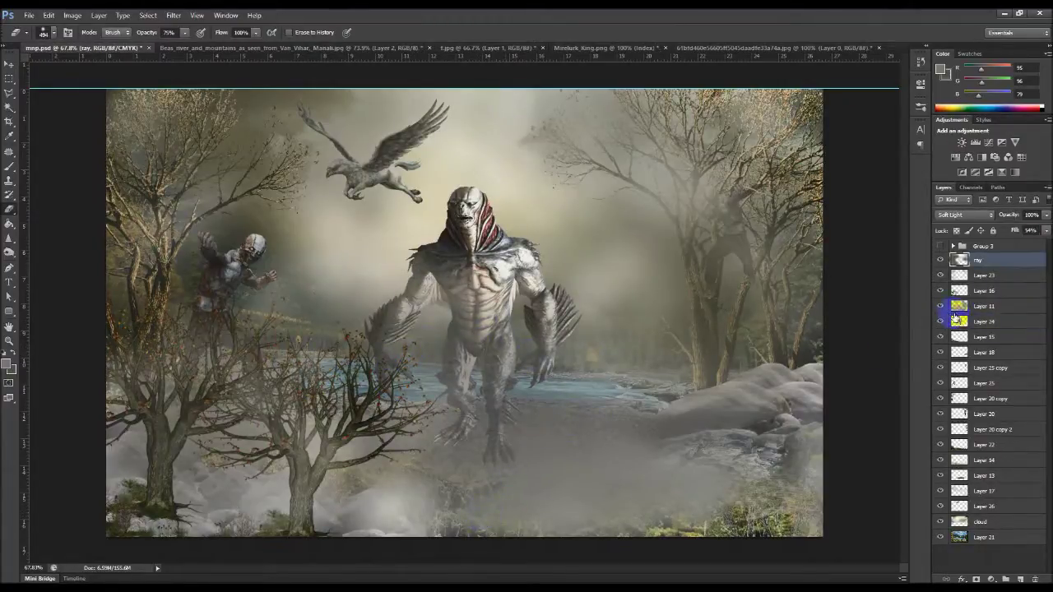
{"action": "left_click", "coordinate": [978, 321]}
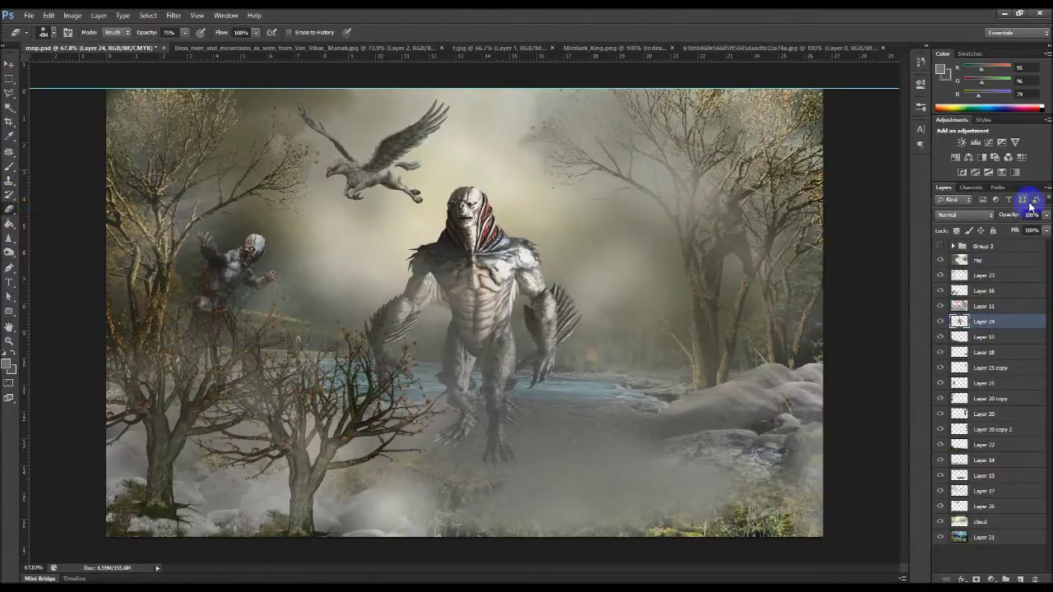
{"action": "left_click", "coordinate": [1046, 231]}
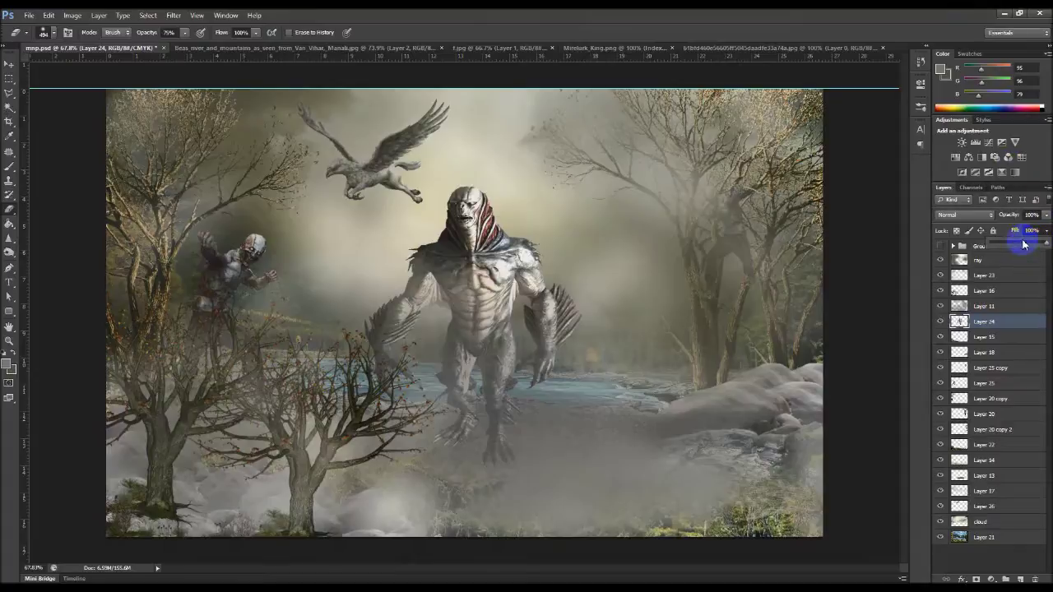
{"action": "left_click", "coordinate": [1022, 244]}
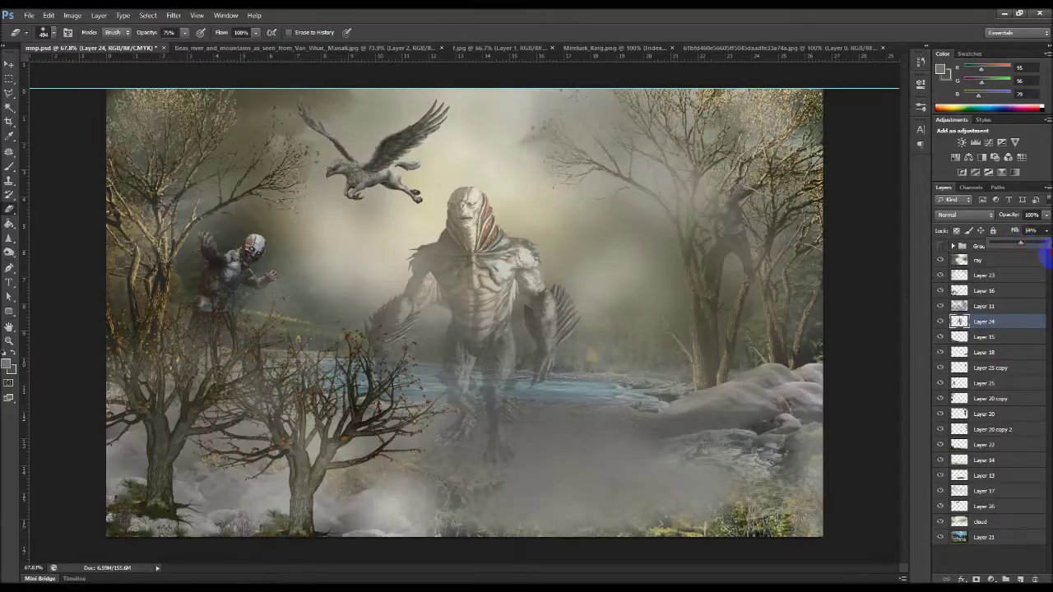
{"action": "left_click", "coordinate": [1040, 244]}
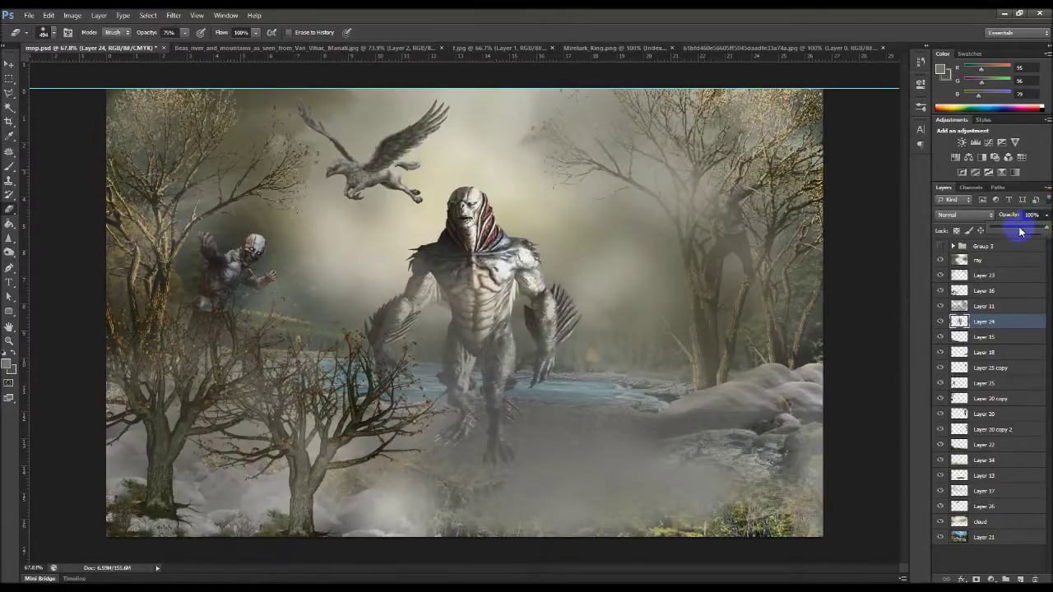
{"action": "left_click", "coordinate": [1024, 228]}
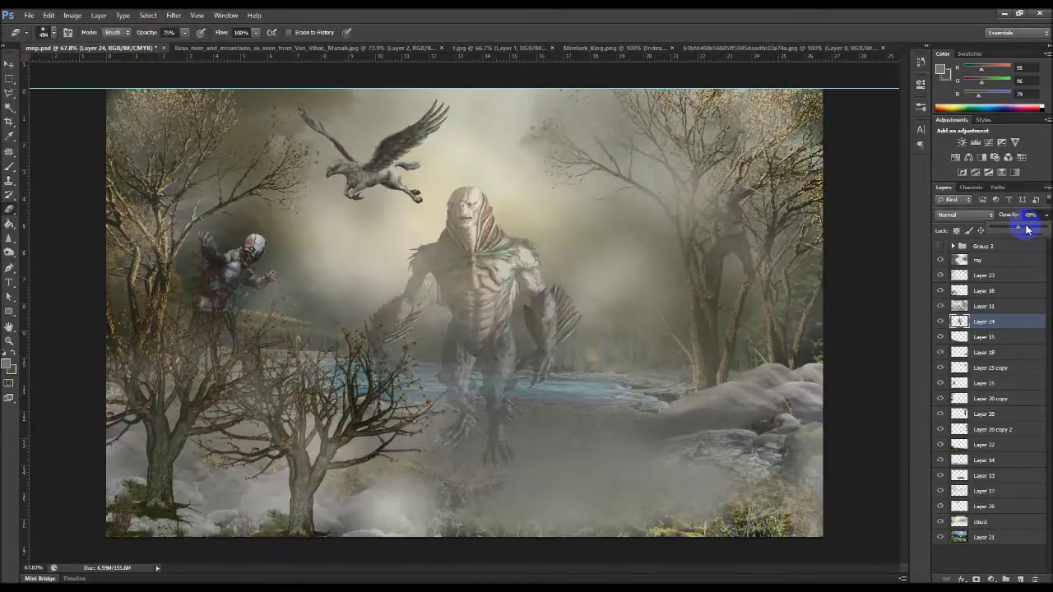
{"action": "mouse_move", "coordinate": [1029, 227]}
{"action": "left_mouse_down"}
{"action": "mouse_move", "coordinate": [1046, 216]}
{"action": "mouse_move", "coordinate": [1009, 229]}
{"action": "left_mouse_up"}
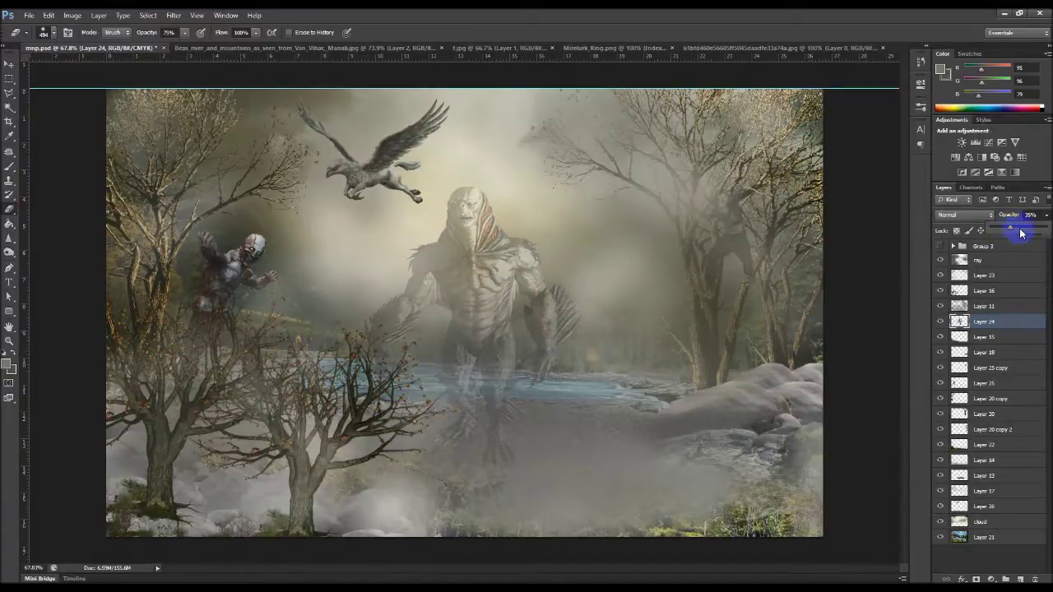
{"action": "left_click_drag", "start_coordinate": [1022, 229], "coordinate": [1046, 231]}
{"action": "left_click", "coordinate": [1047, 233]}
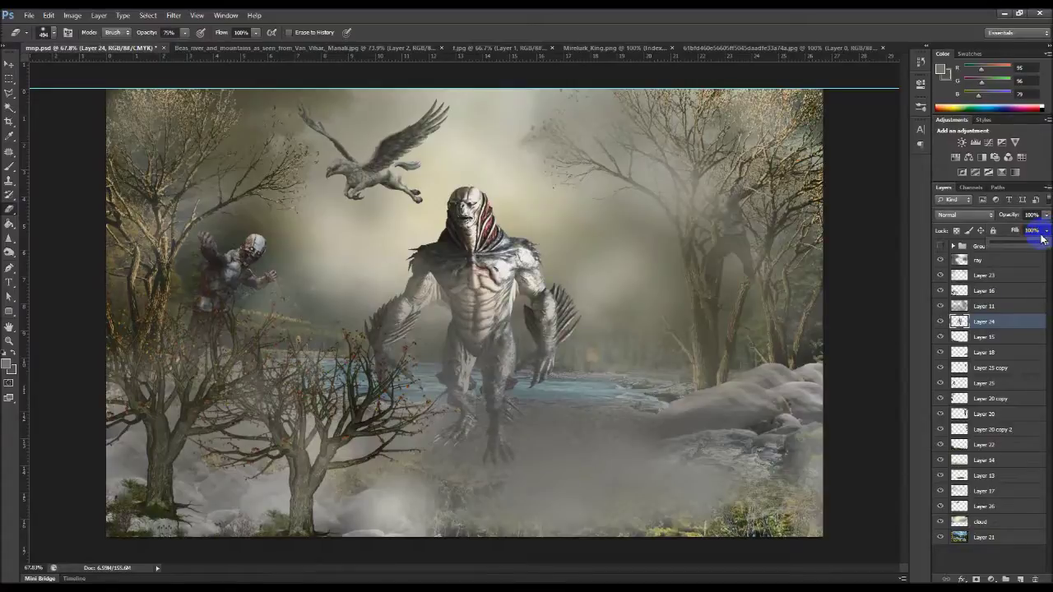
{"action": "left_click_drag", "start_coordinate": [1023, 247], "coordinate": [1045, 242]}
{"action": "left_click_drag", "start_coordinate": [1039, 245], "coordinate": [1046, 245]}
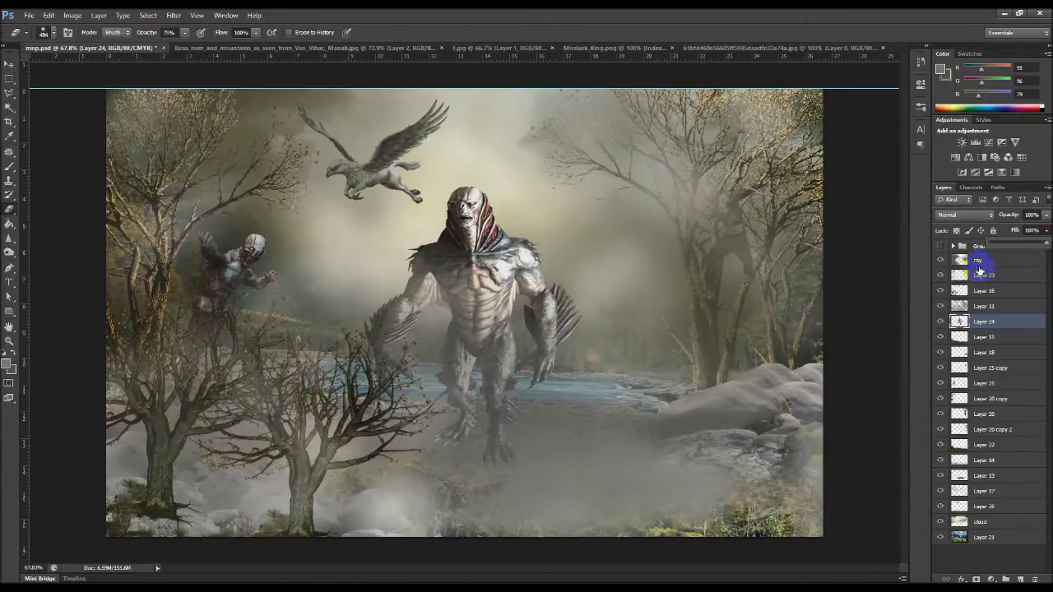
{"action": "left_click", "coordinate": [978, 260]}
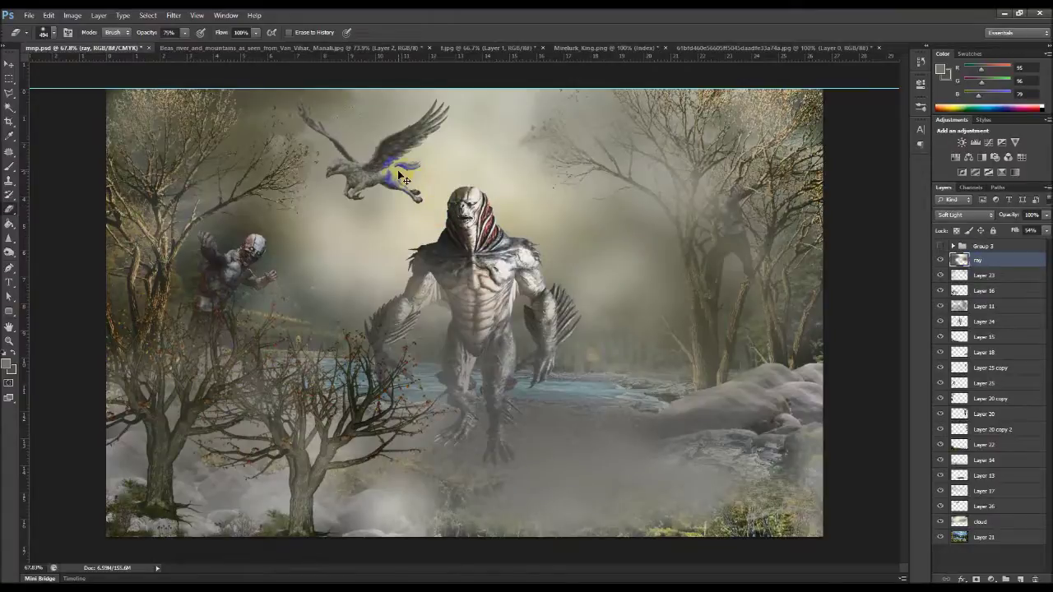
{"action": "key", "text": "ctrl+o"}
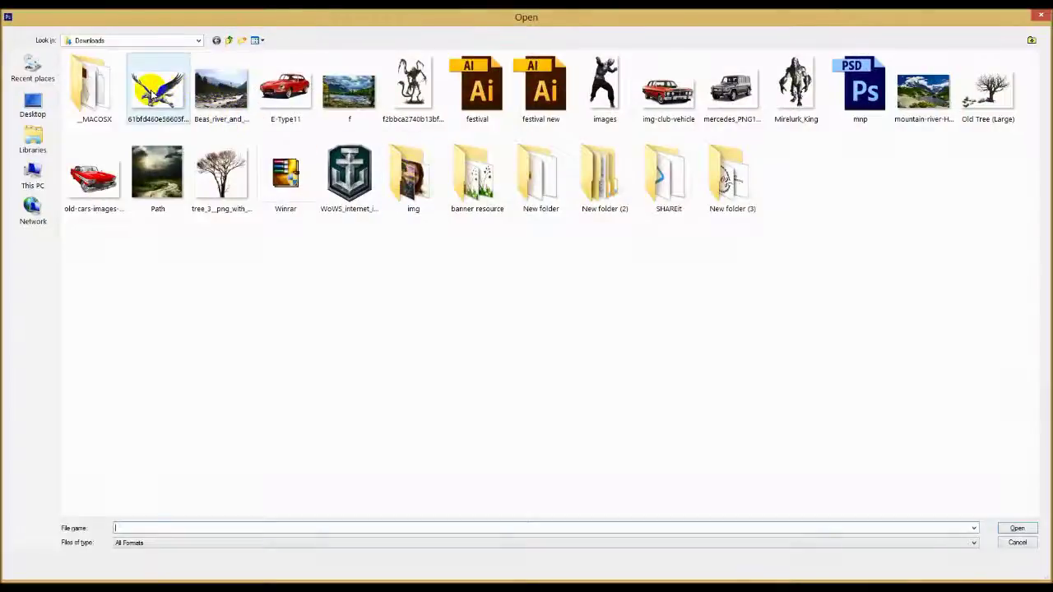
{"action": "left_click", "coordinate": [1040, 15]}
{"action": "key", "text": "v"}
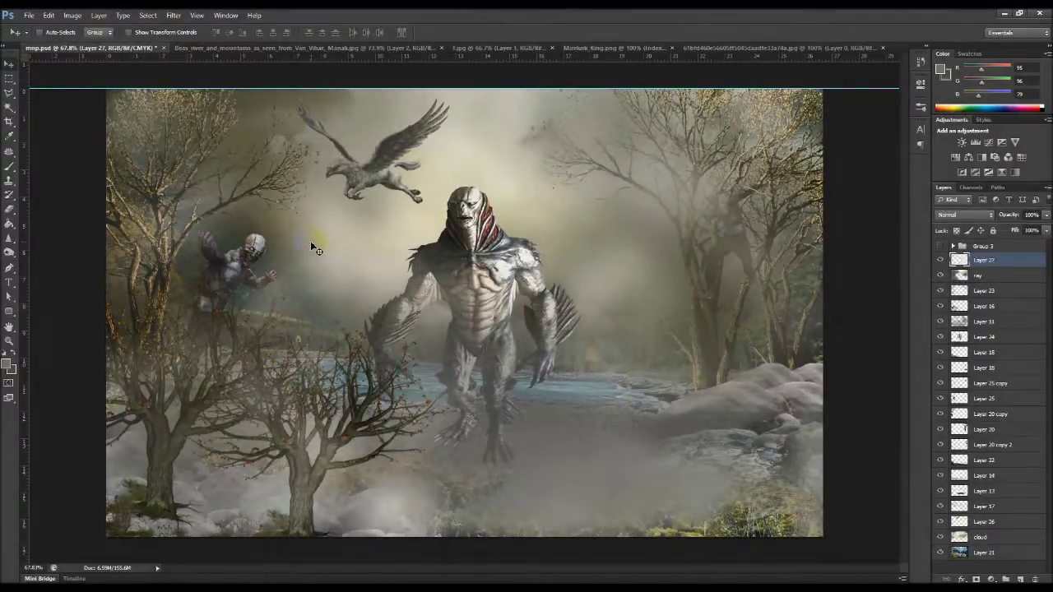
Step: Paste a second griffin at upper right, stacked between Layer 17 and Layer 26
{"action": "key", "text": "ctrl+v"}
{"action": "left_click_drag", "start_coordinate": [528, 288], "coordinate": [649, 161]}
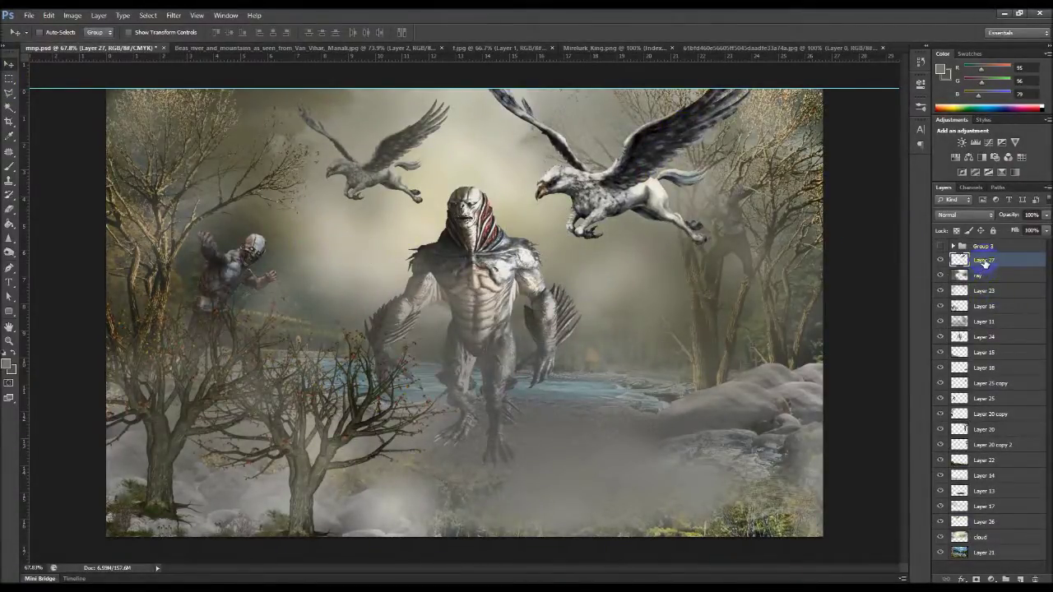
{"action": "left_click_drag", "start_coordinate": [983, 262], "coordinate": [1009, 520]}
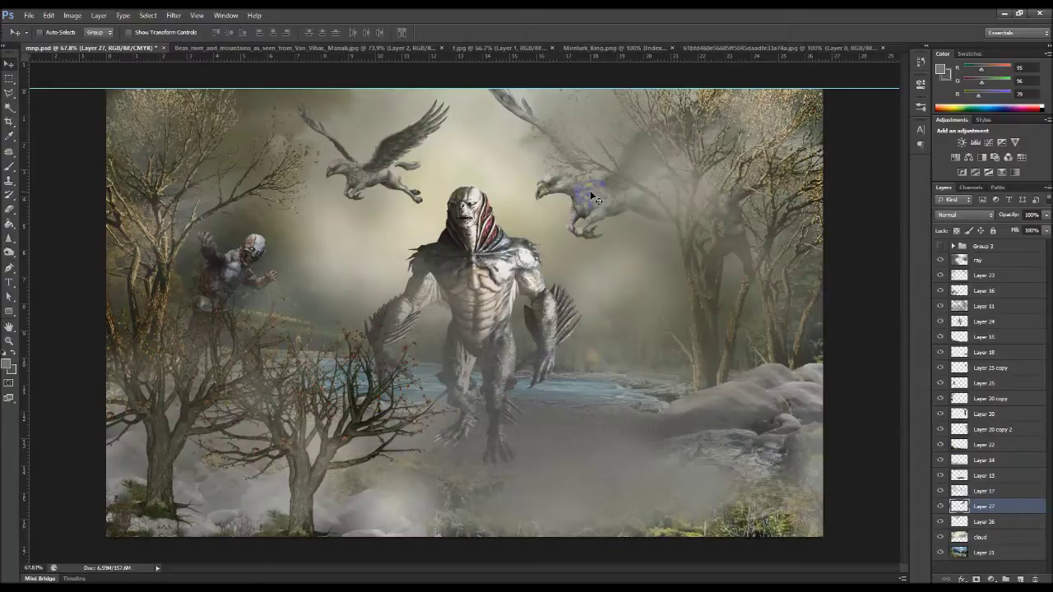
Step: Scale the faded griffin to about 70.65% and nudge it down slightly
{"action": "key", "text": "ctrl+t"}
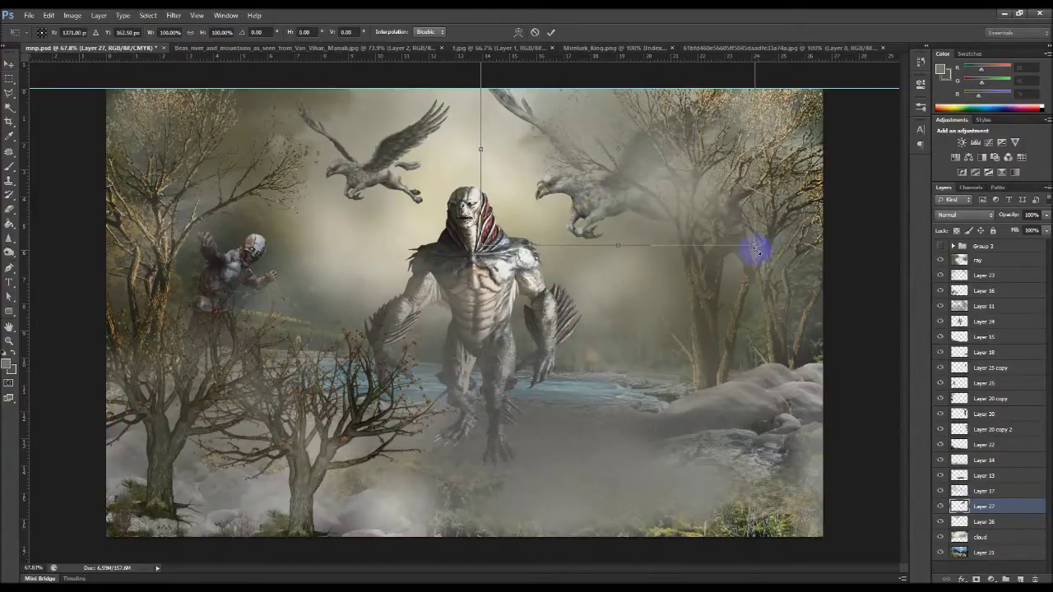
{"action": "left_click_drag", "start_coordinate": [754, 250], "coordinate": [584, 137]}
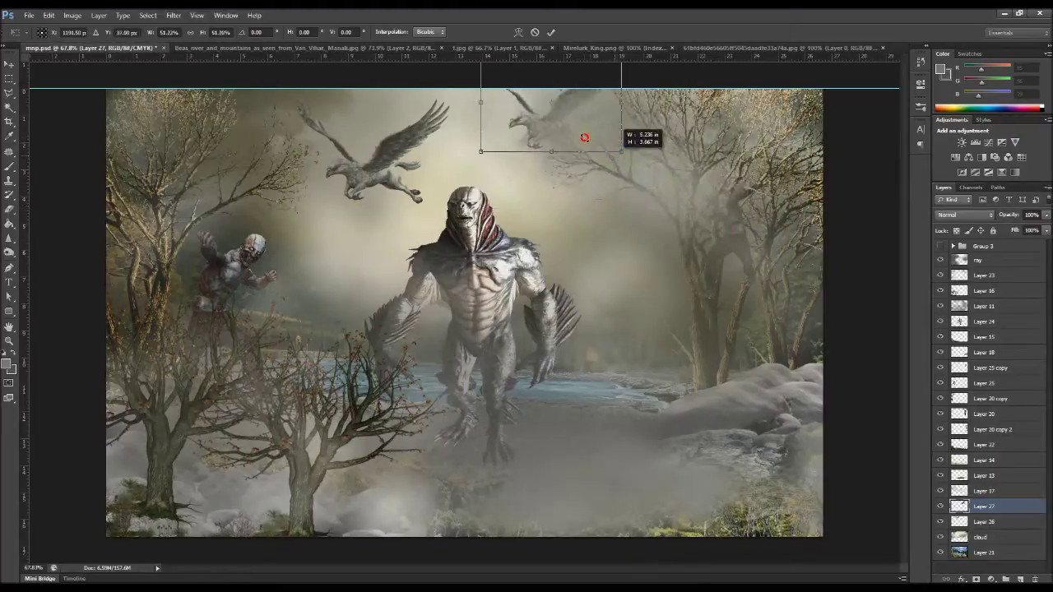
{"action": "left_click_drag", "start_coordinate": [513, 105], "coordinate": [572, 165]}
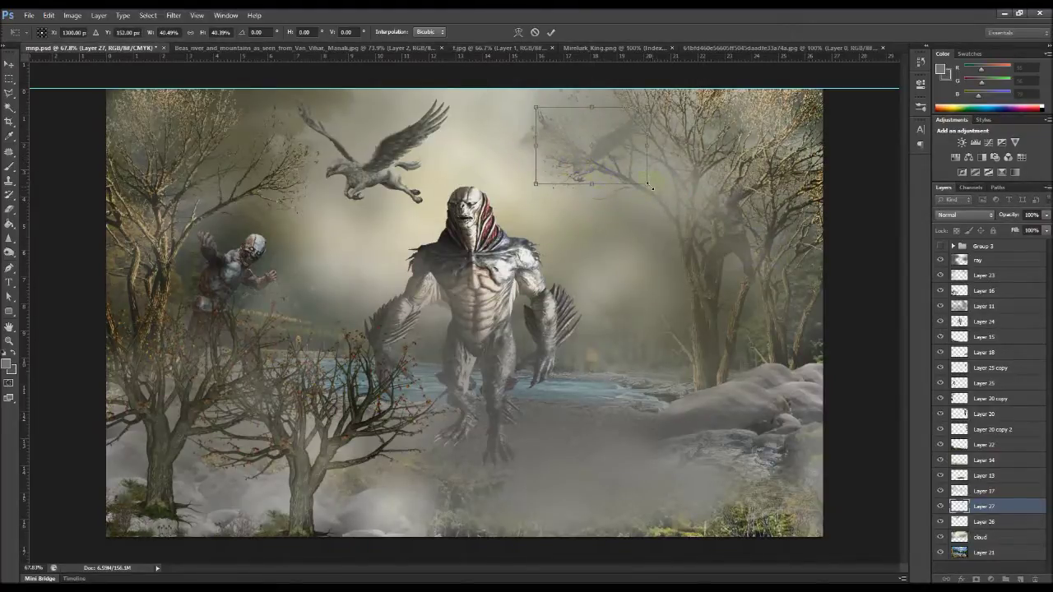
{"action": "left_click_drag", "start_coordinate": [663, 196], "coordinate": [702, 226]}
{"action": "left_click_drag", "start_coordinate": [535, 104], "coordinate": [510, 85]}
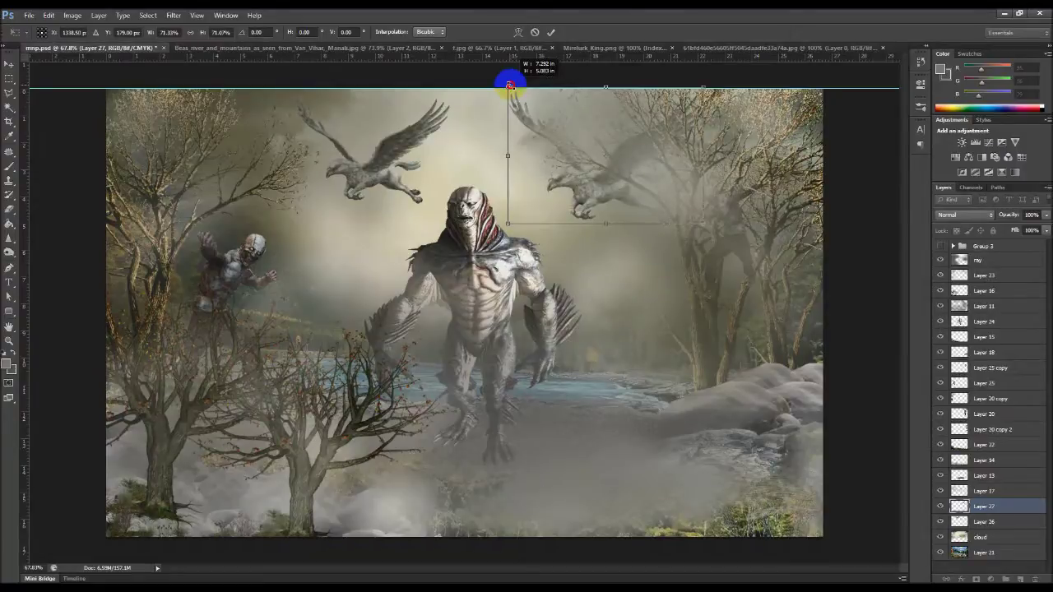
{"action": "left_click_drag", "start_coordinate": [510, 84], "coordinate": [511, 87]}
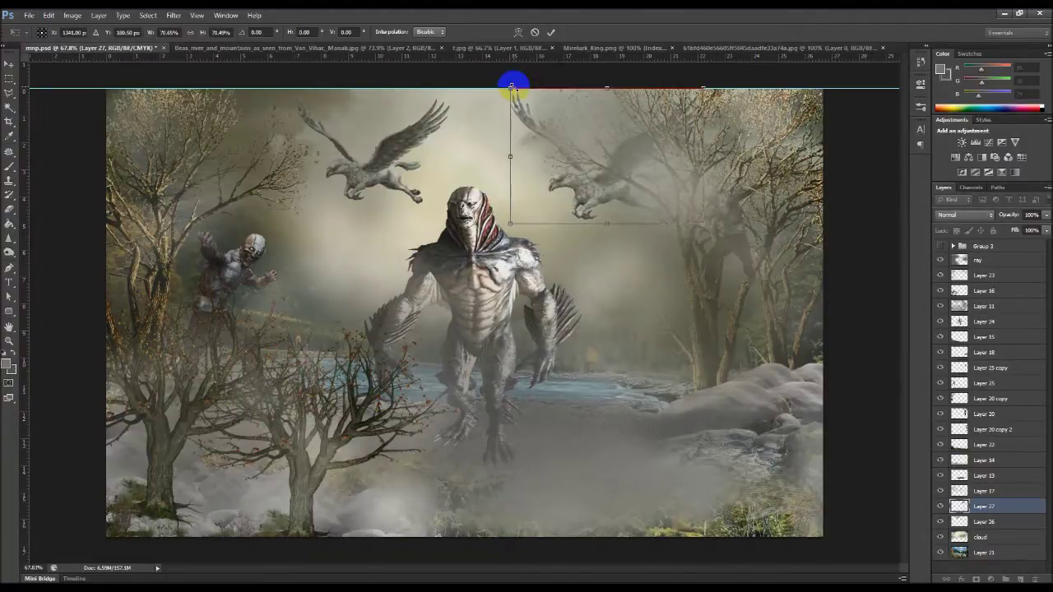
{"action": "key", "text": "Return"}
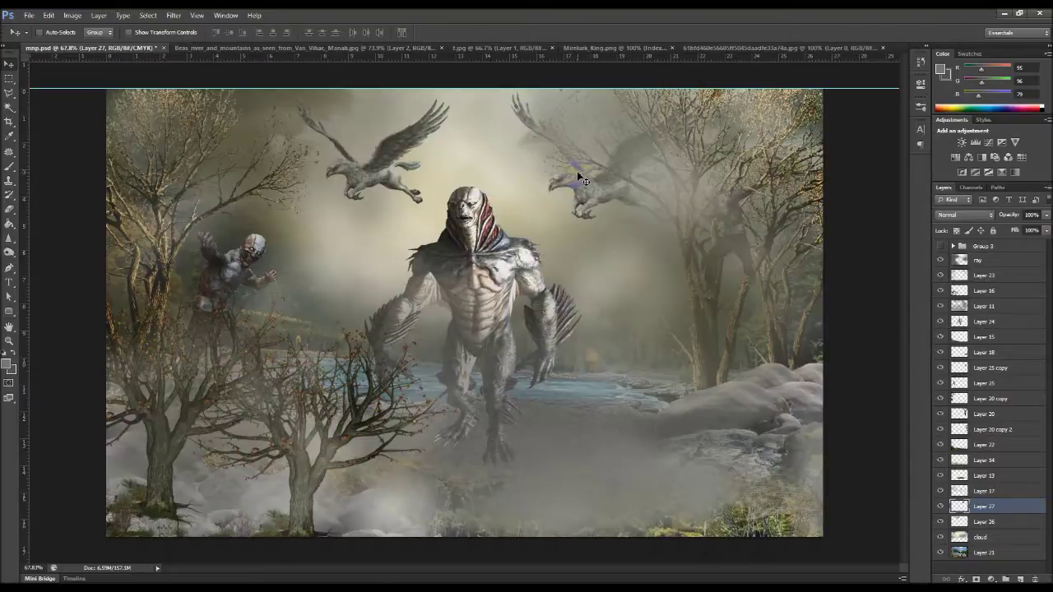
{"action": "key", "text": "Down"}
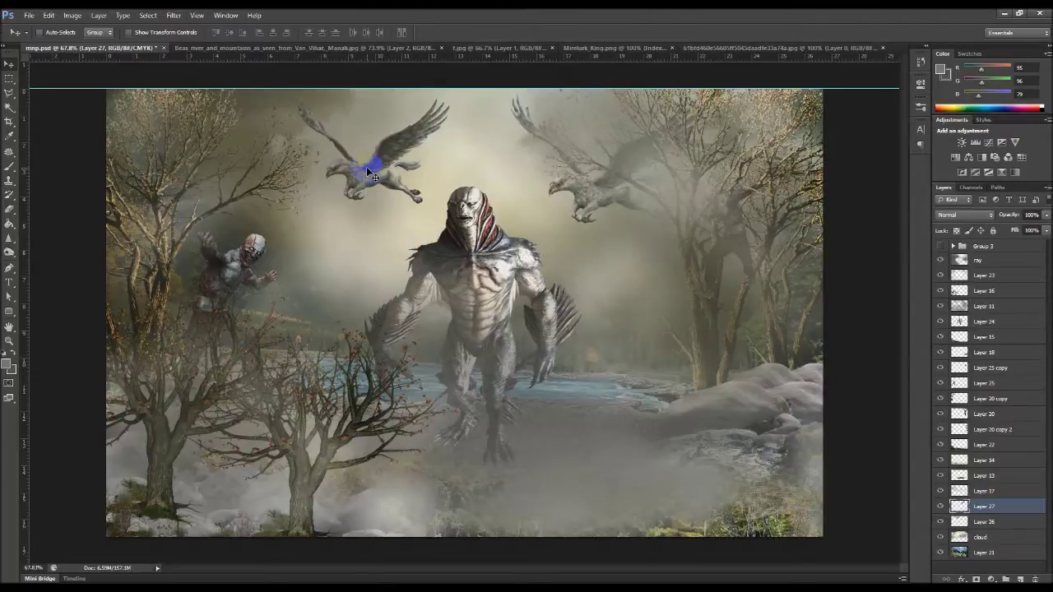
{"action": "left_click", "coordinate": [366, 166], "text": "ctrl"}
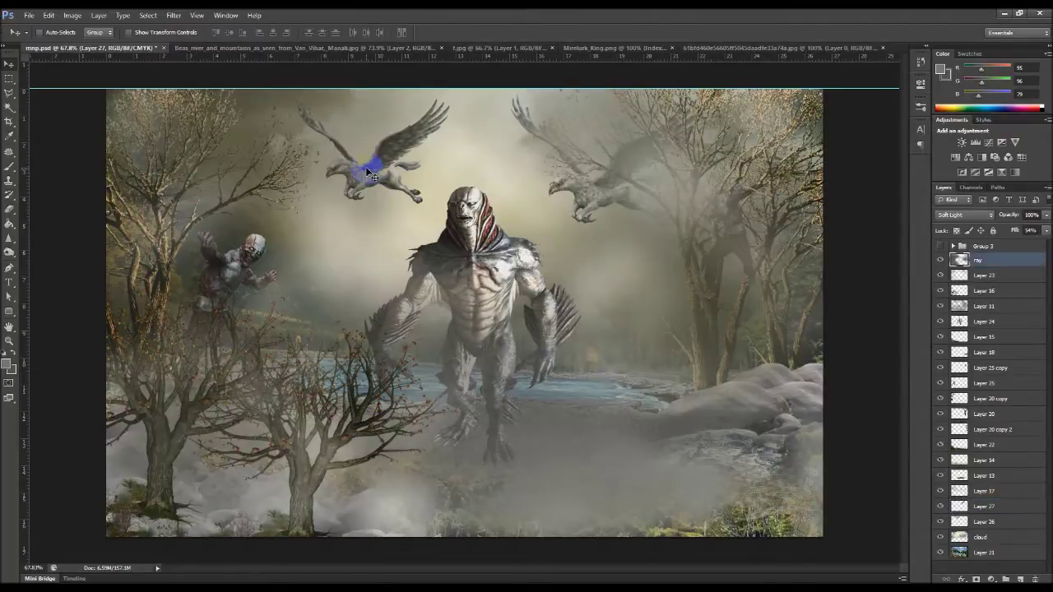
Step: Move the left griffin on Layer 26 slightly lower in the sky
{"action": "left_click", "coordinate": [987, 506]}
{"action": "left_click", "coordinate": [987, 521]}
{"action": "mouse_move", "coordinate": [360, 162]}
{"action": "left_mouse_down"}
{"action": "mouse_move", "coordinate": [338, 205]}
{"action": "mouse_move", "coordinate": [376, 175]}
{"action": "mouse_move", "coordinate": [357, 181]}
{"action": "left_mouse_up"}
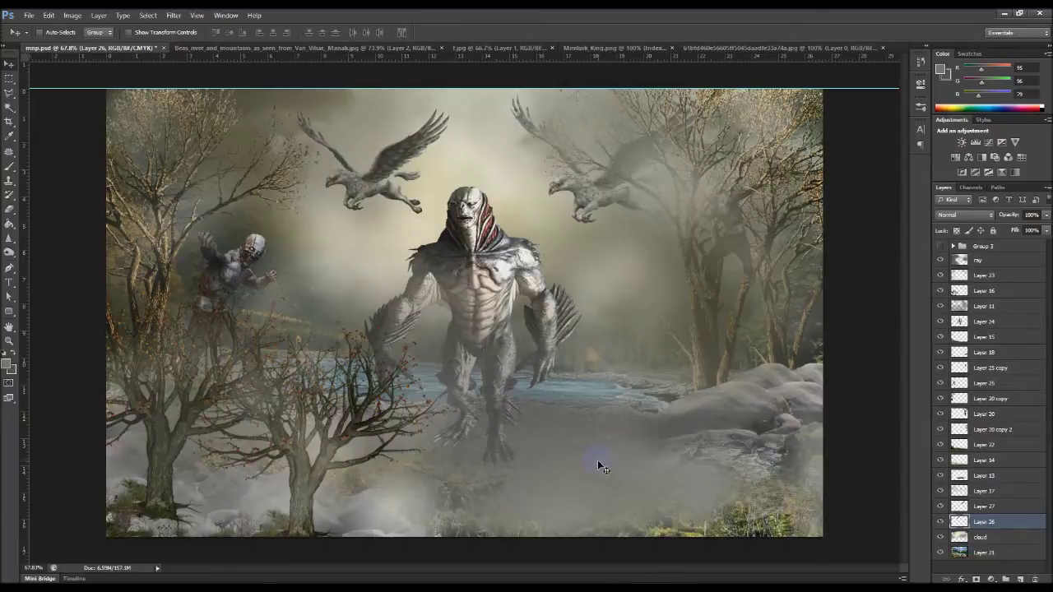
Step: Try moving Layer 24 above Layer 11, then undo to restore the original order
{"action": "left_click", "coordinate": [482, 233], "text": "ctrl"}
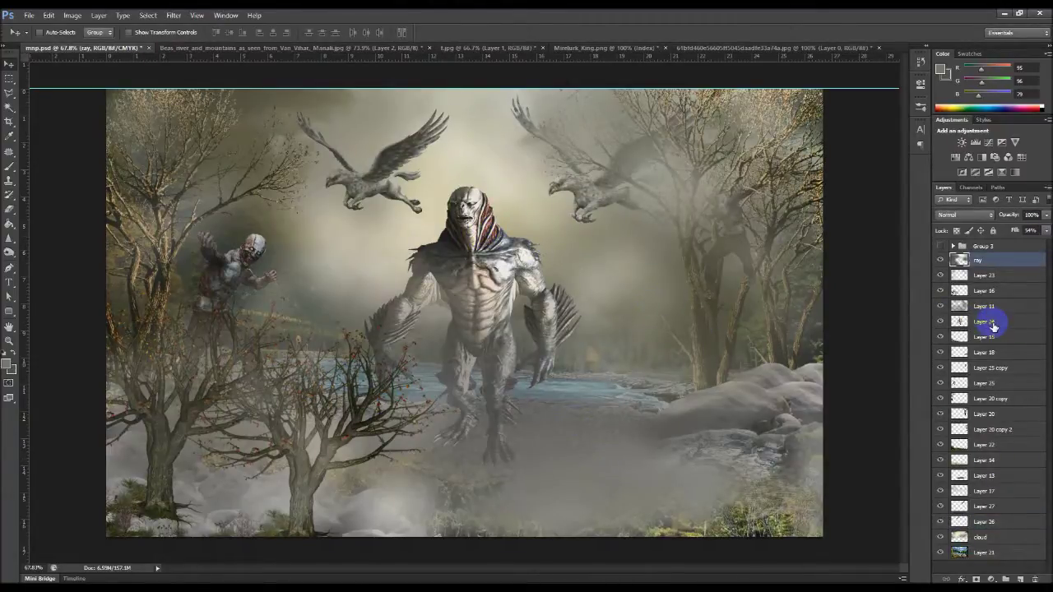
{"action": "left_click_drag", "start_coordinate": [993, 326], "coordinate": [993, 305]}
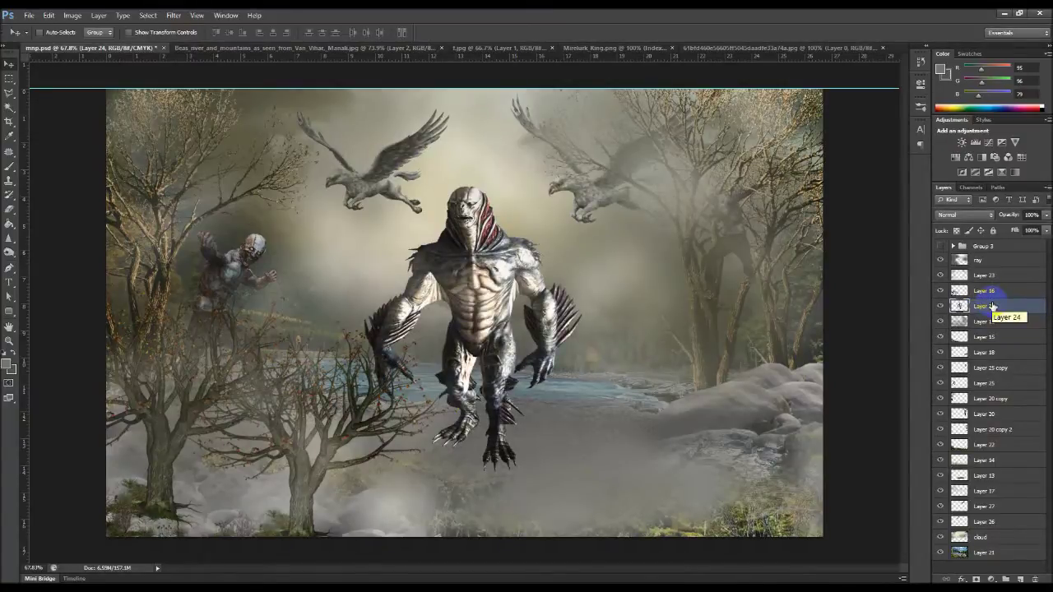
{"action": "key", "text": "ctrl+z"}
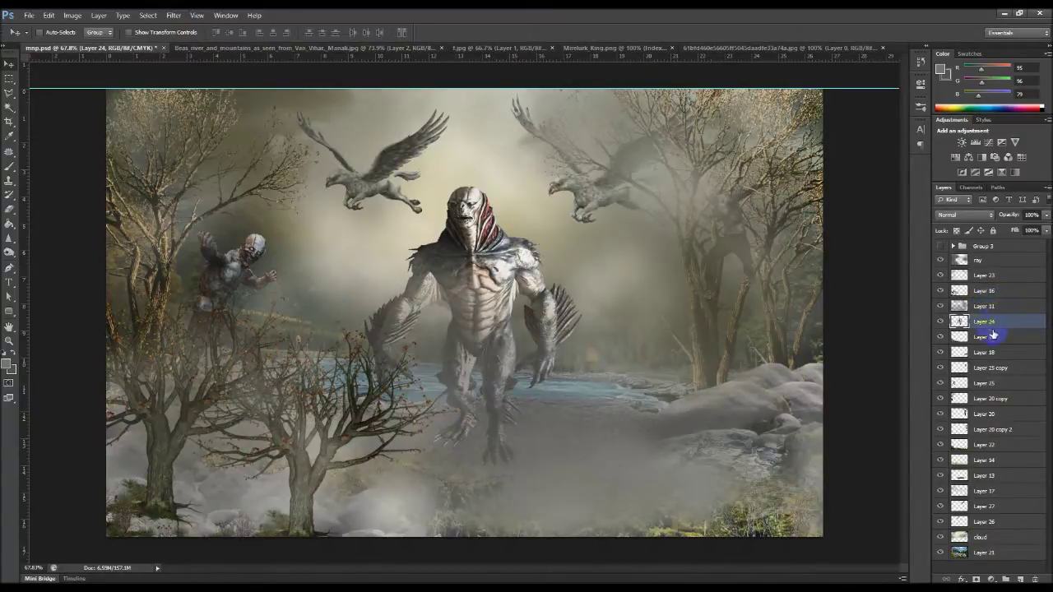
{"action": "left_click", "coordinate": [988, 307]}
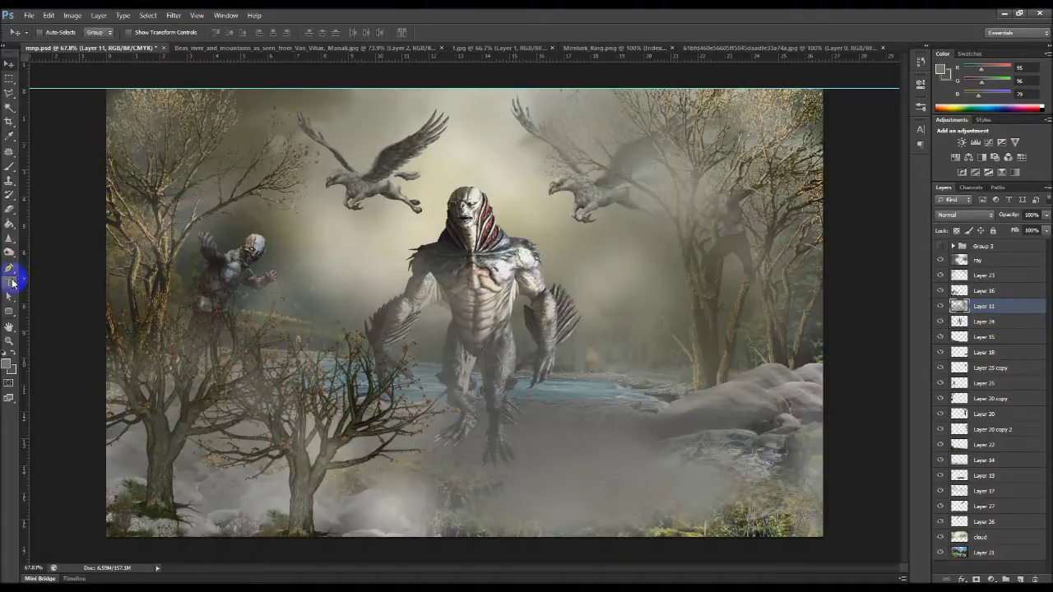
Step: Erase Layer 11 fog at 75% around the creature's legs, river and right trees, revealing the climbing figure
{"action": "left_click", "coordinate": [9, 208]}
{"action": "mouse_move", "coordinate": [498, 427]}
{"action": "left_mouse_down"}
{"action": "mouse_move", "coordinate": [446, 418]}
{"action": "mouse_move", "coordinate": [371, 371]}
{"action": "mouse_move", "coordinate": [491, 502]}
{"action": "left_mouse_up"}
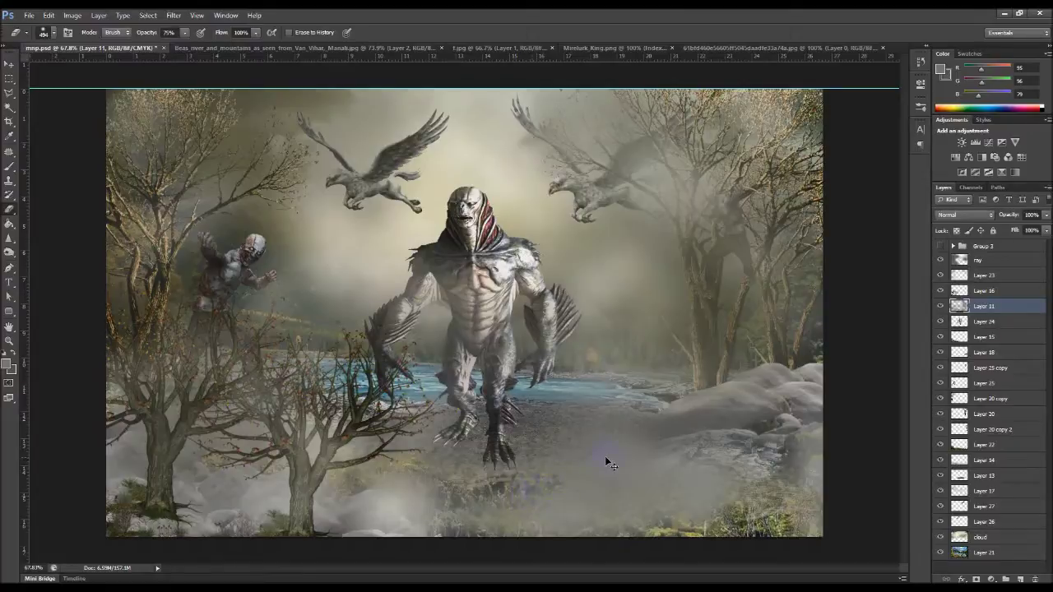
{"action": "left_click_drag", "start_coordinate": [597, 434], "coordinate": [598, 463]}
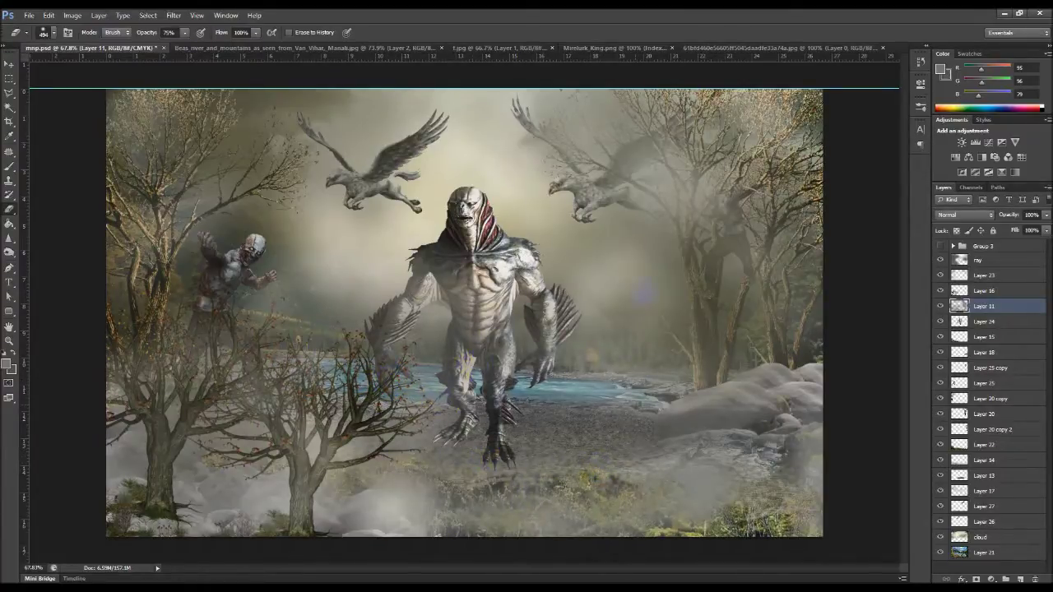
{"action": "left_click_drag", "start_coordinate": [657, 284], "coordinate": [700, 336]}
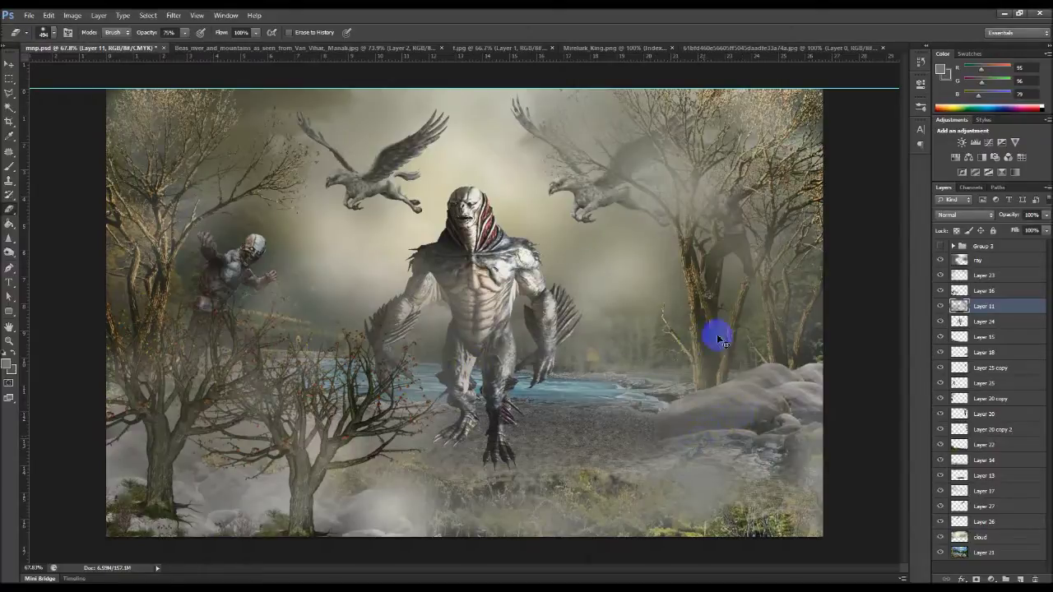
{"action": "left_click_drag", "start_coordinate": [716, 235], "coordinate": [709, 219]}
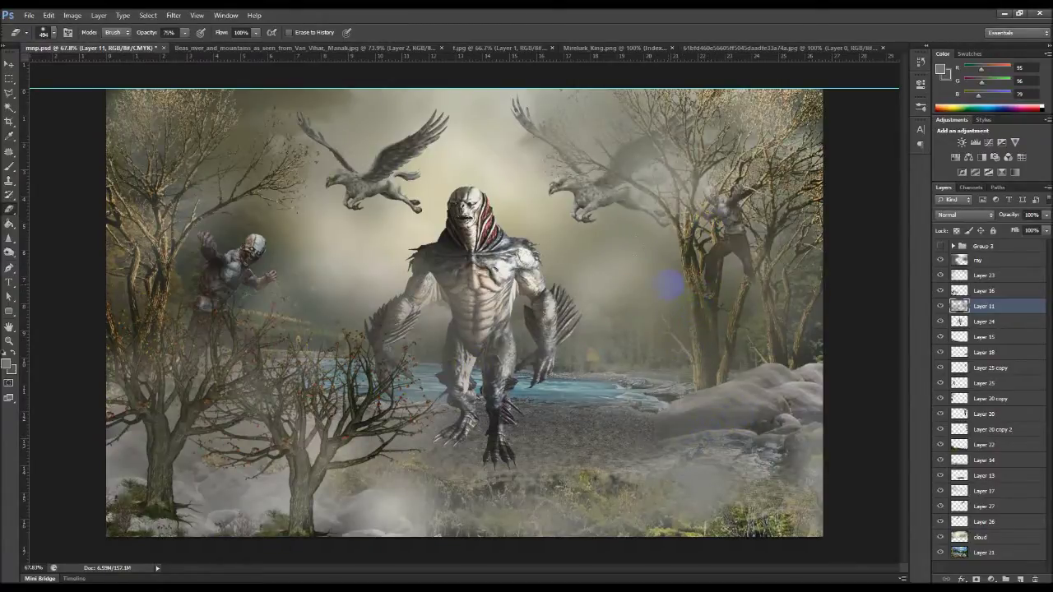
{"action": "left_click_drag", "start_coordinate": [671, 285], "coordinate": [796, 457]}
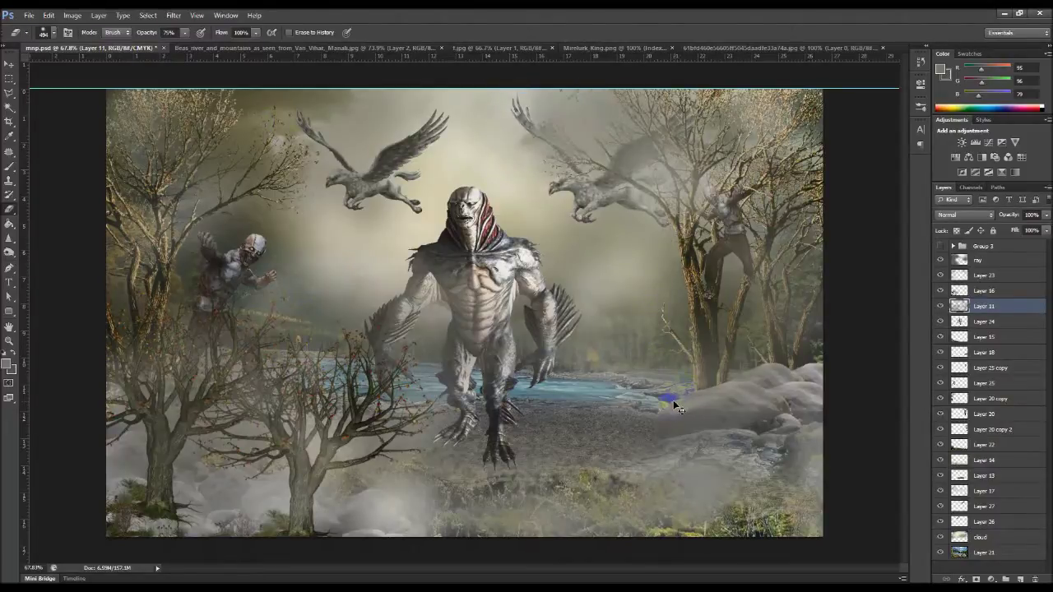
Step: Drag the Soft Light ray layer's Fill slider to about 50%
{"action": "left_click", "coordinate": [978, 260]}
{"action": "left_click", "coordinate": [1046, 230]}
{"action": "mouse_move", "coordinate": [1043, 245]}
{"action": "left_mouse_down"}
{"action": "mouse_move", "coordinate": [1034, 245]}
{"action": "mouse_move", "coordinate": [1049, 245]}
{"action": "left_mouse_up"}
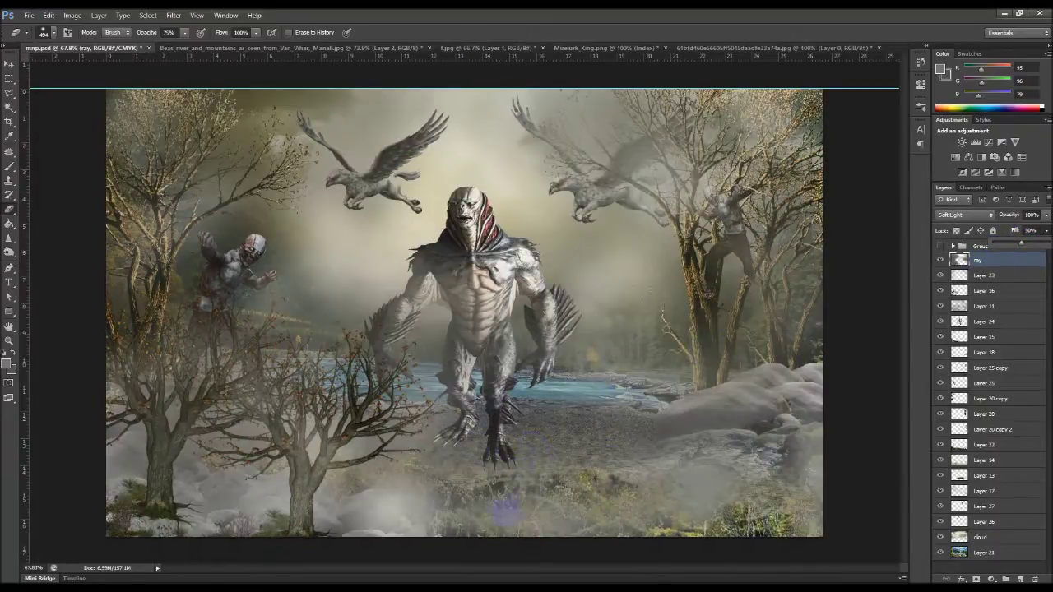
{"action": "left_click", "coordinate": [961, 260]}
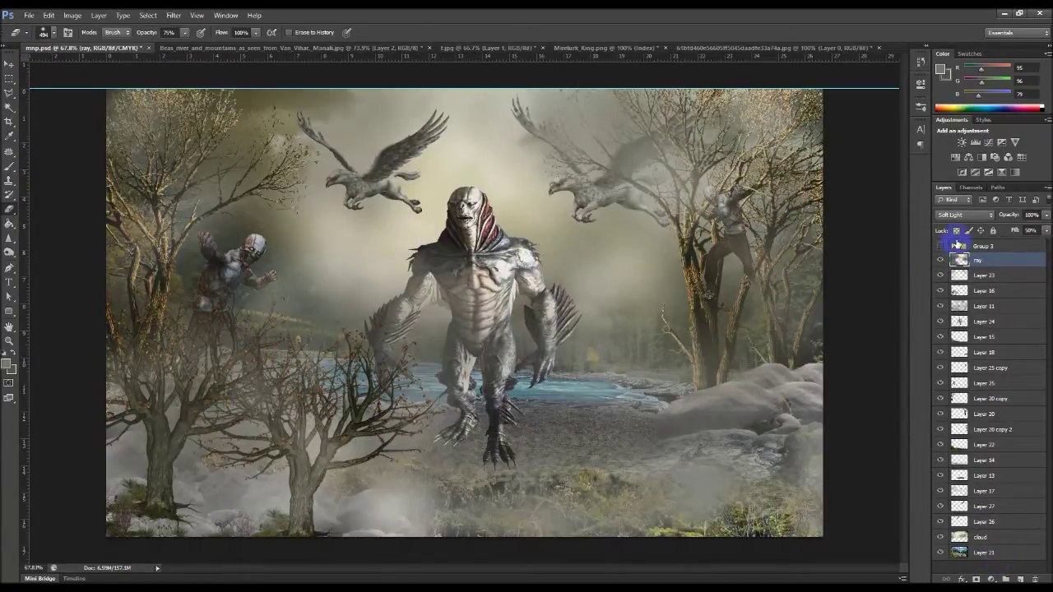
{"action": "left_click", "coordinate": [956, 245]}
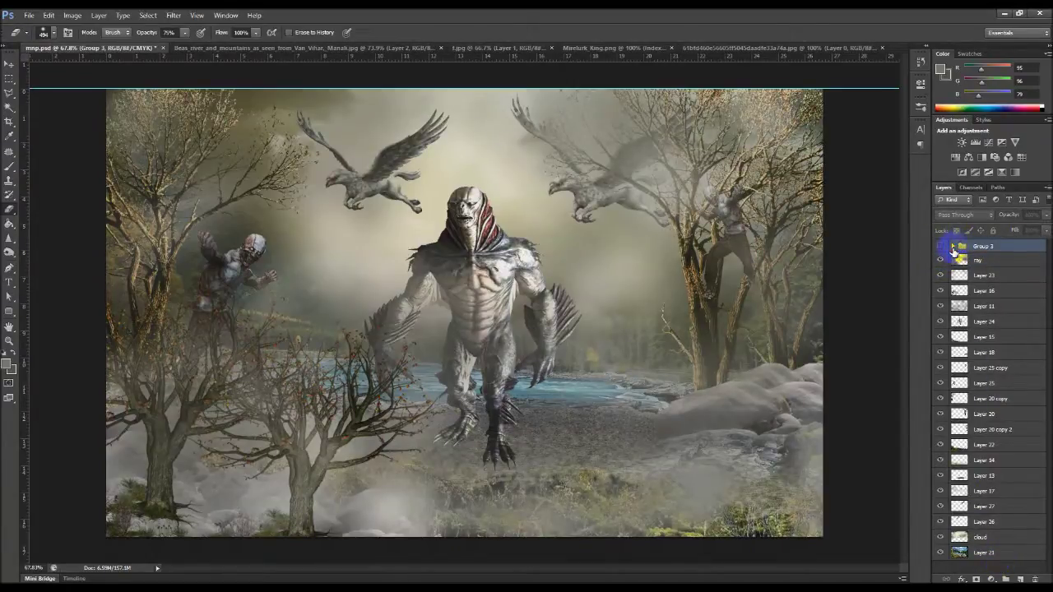
{"action": "left_click", "coordinate": [953, 246]}
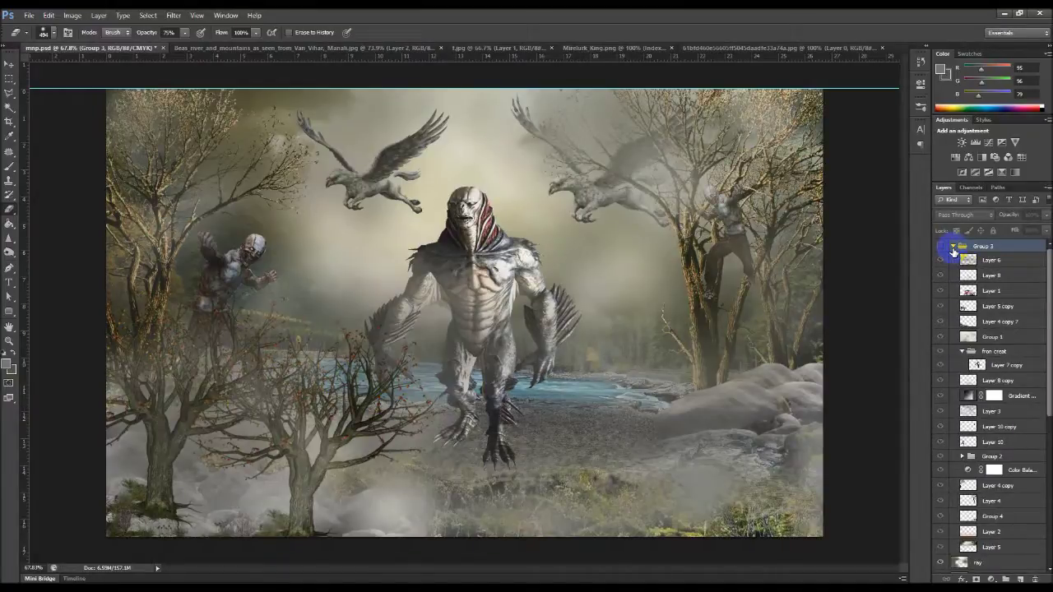
{"action": "left_click", "coordinate": [941, 247]}
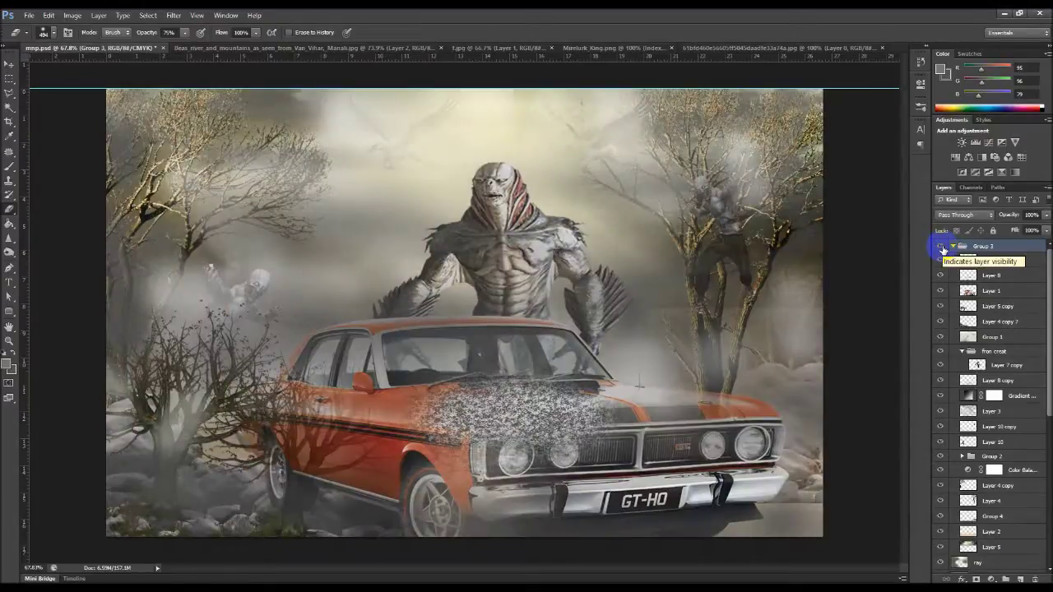
{"action": "left_click", "coordinate": [941, 247]}
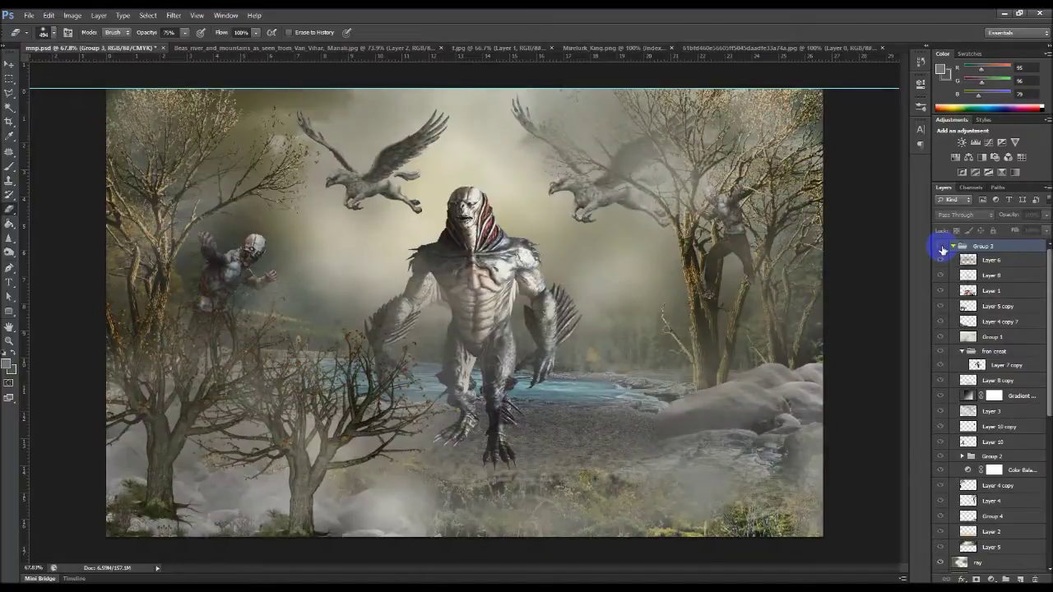
{"action": "left_click", "coordinate": [953, 247]}
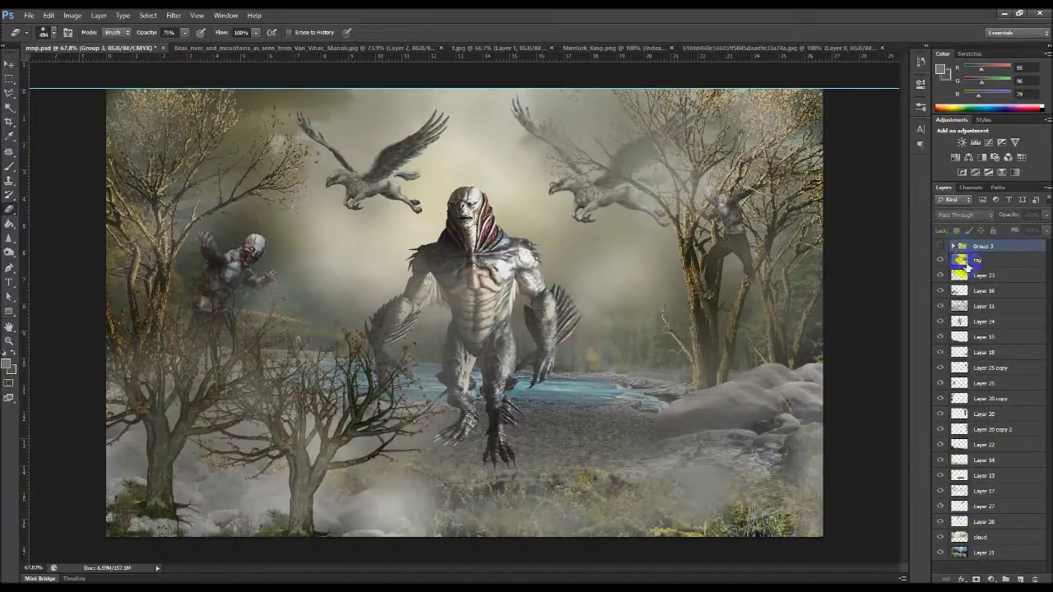
{"action": "left_click", "coordinate": [991, 278]}
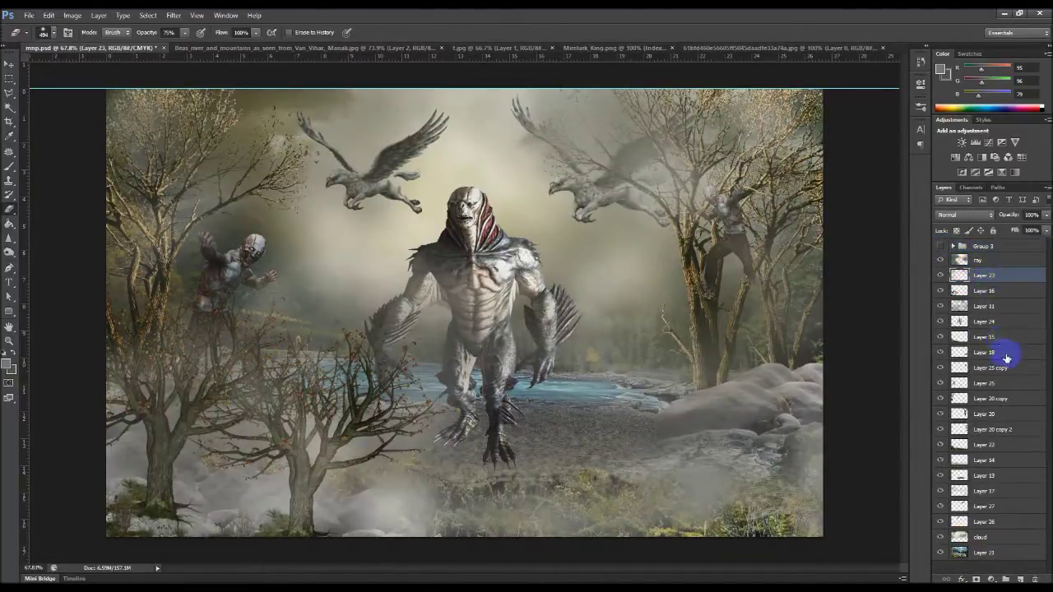
Step: On Layer 20 copy, test a near-white haze stroke over the left trees and undo it
{"action": "left_click", "coordinate": [987, 384]}
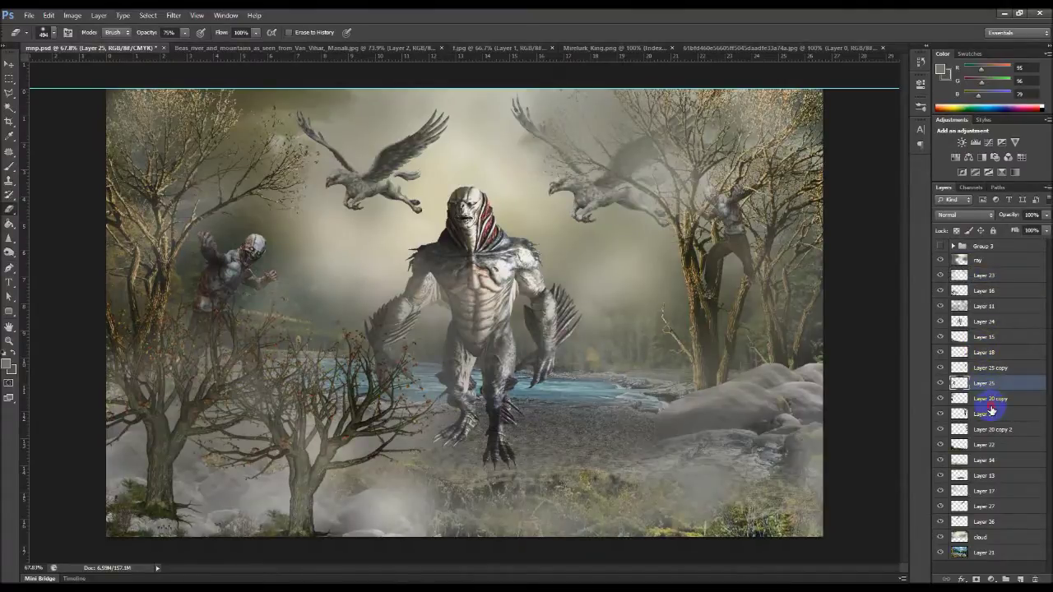
{"action": "left_click", "coordinate": [985, 413]}
{"action": "left_click", "coordinate": [985, 401]}
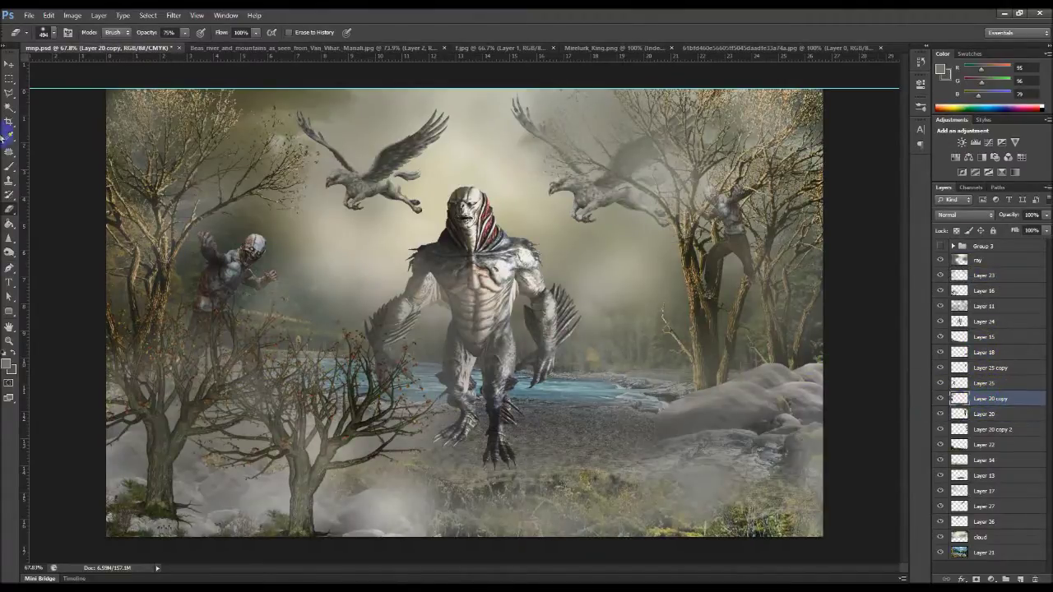
{"action": "left_click", "coordinate": [7, 362]}
{"action": "left_click", "coordinate": [701, 282]}
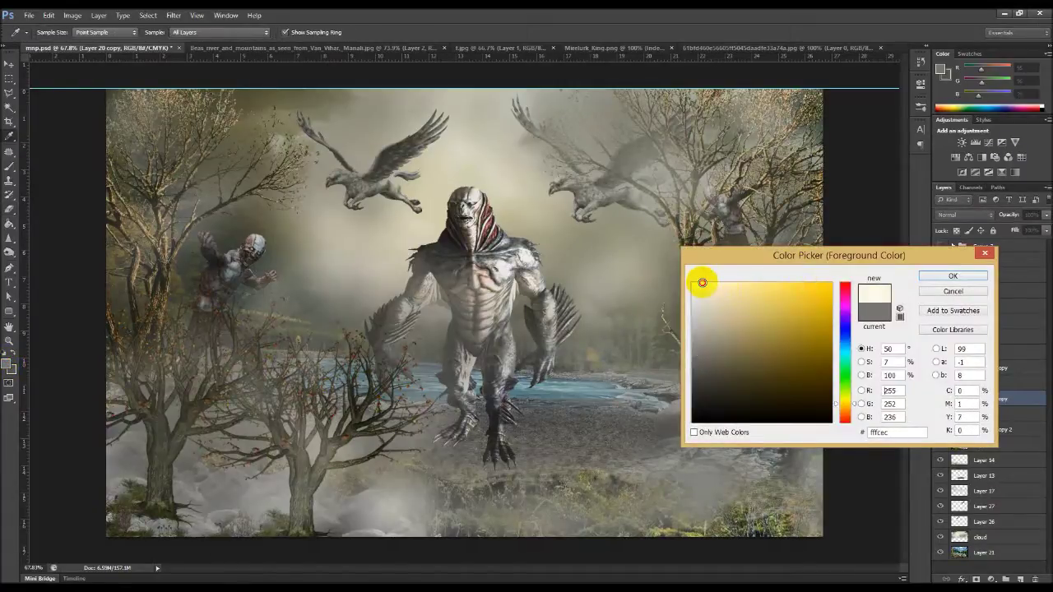
{"action": "left_click", "coordinate": [952, 276]}
{"action": "key", "text": "e"}
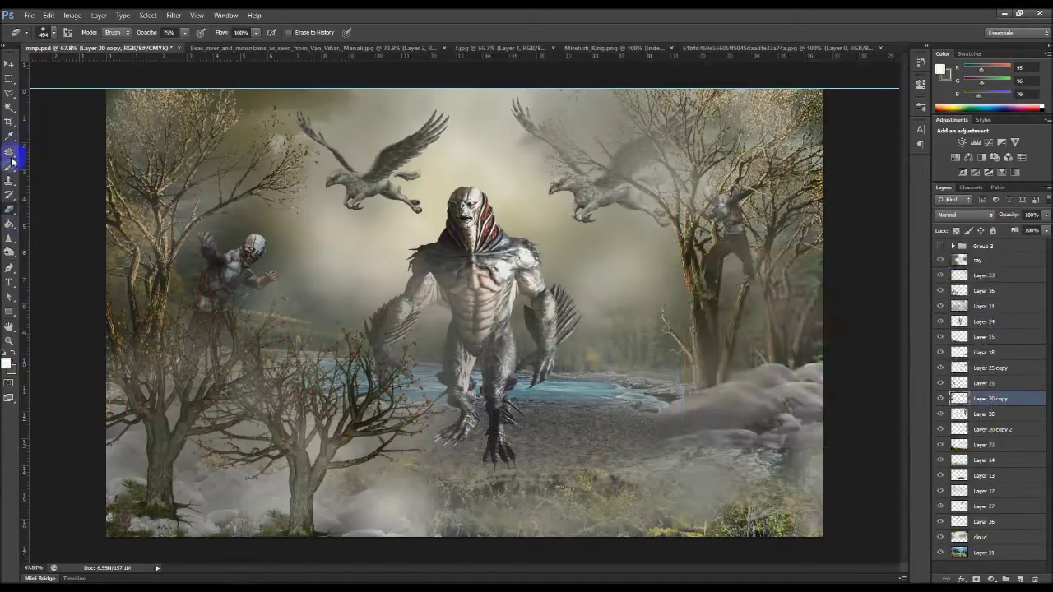
{"action": "left_click", "coordinate": [8, 167]}
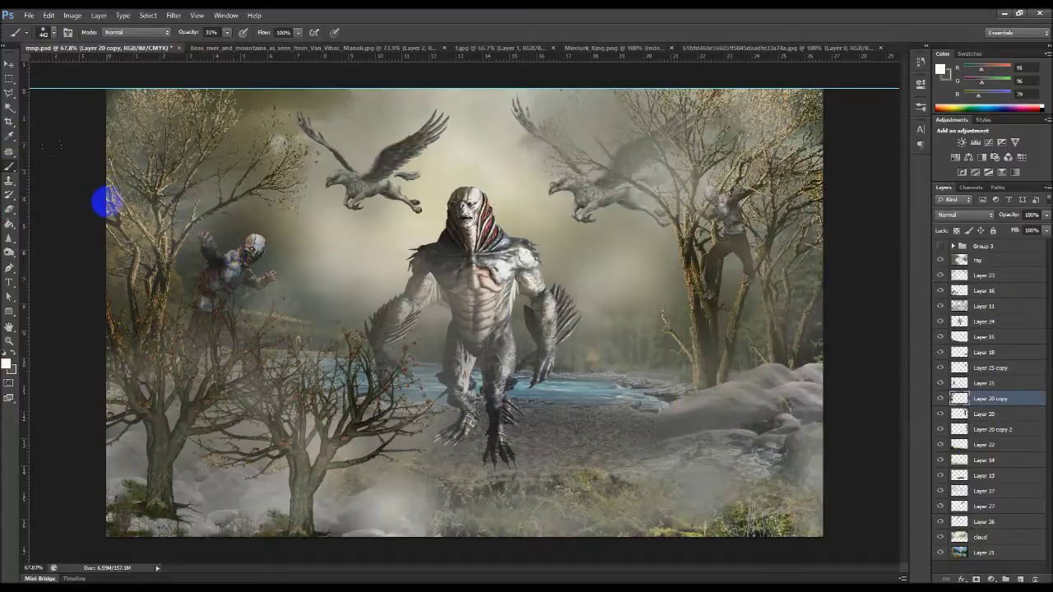
{"action": "left_click_drag", "start_coordinate": [144, 247], "coordinate": [113, 270]}
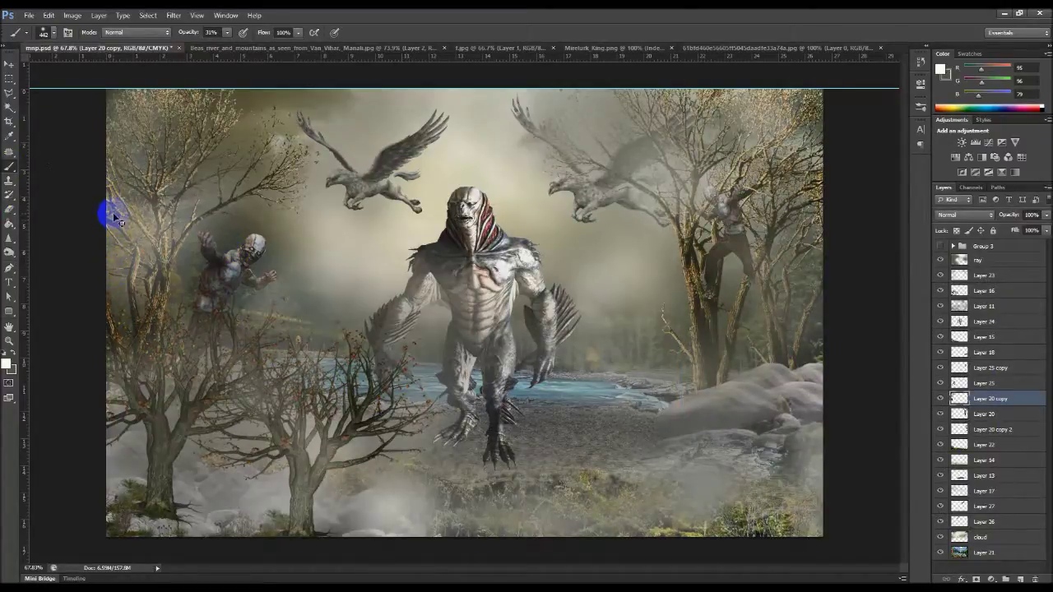
{"action": "key", "text": "ctrl+z"}
Step: Set the foreground colour to a pale cream and select the soft Brush
{"action": "left_click", "coordinate": [7, 362]}
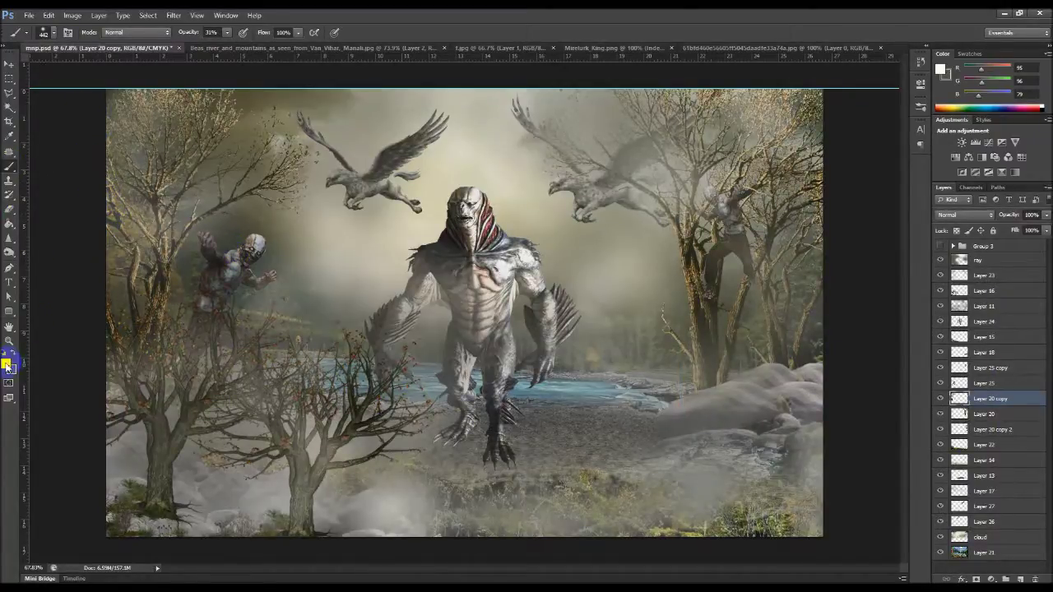
{"action": "left_click_drag", "start_coordinate": [716, 303], "coordinate": [713, 283]}
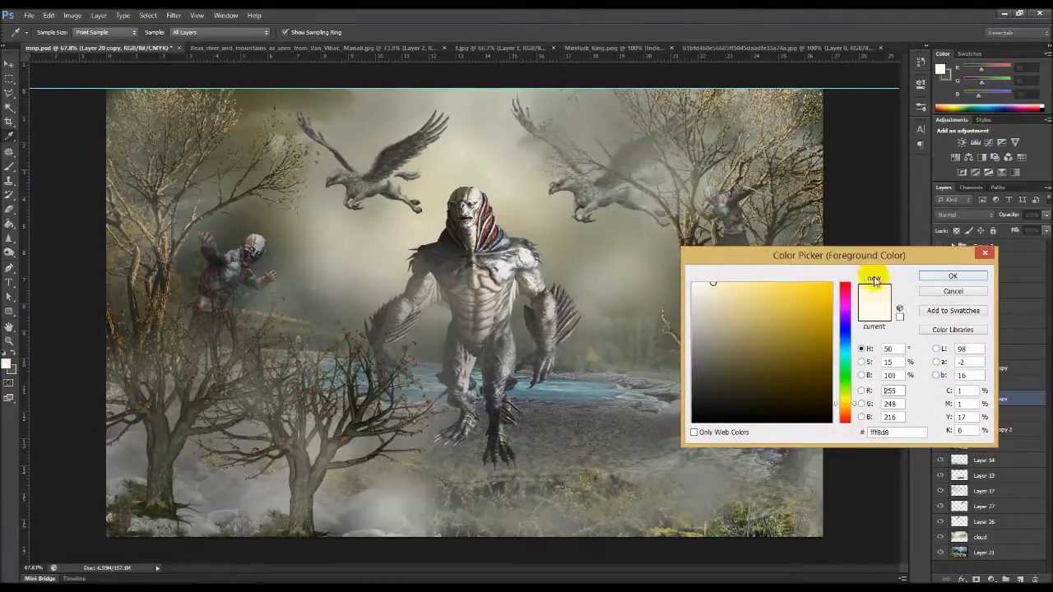
{"action": "left_click", "coordinate": [940, 276]}
{"action": "key", "text": "b"}
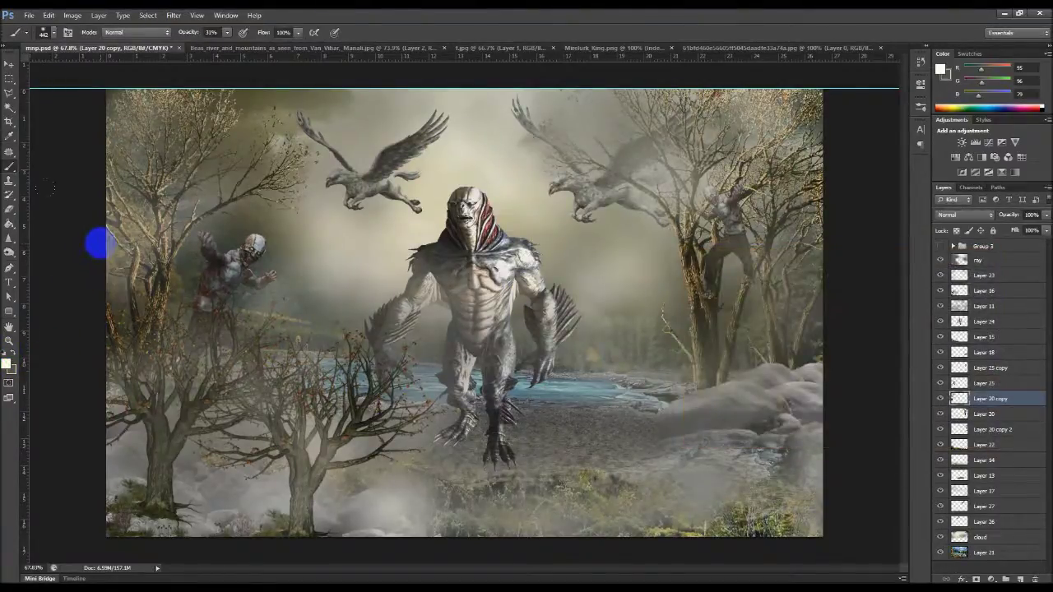
Step: Brush faint cream haze over the left trees, the zombie and the lower-middle trees
{"action": "left_click_drag", "start_coordinate": [62, 194], "coordinate": [82, 329]}
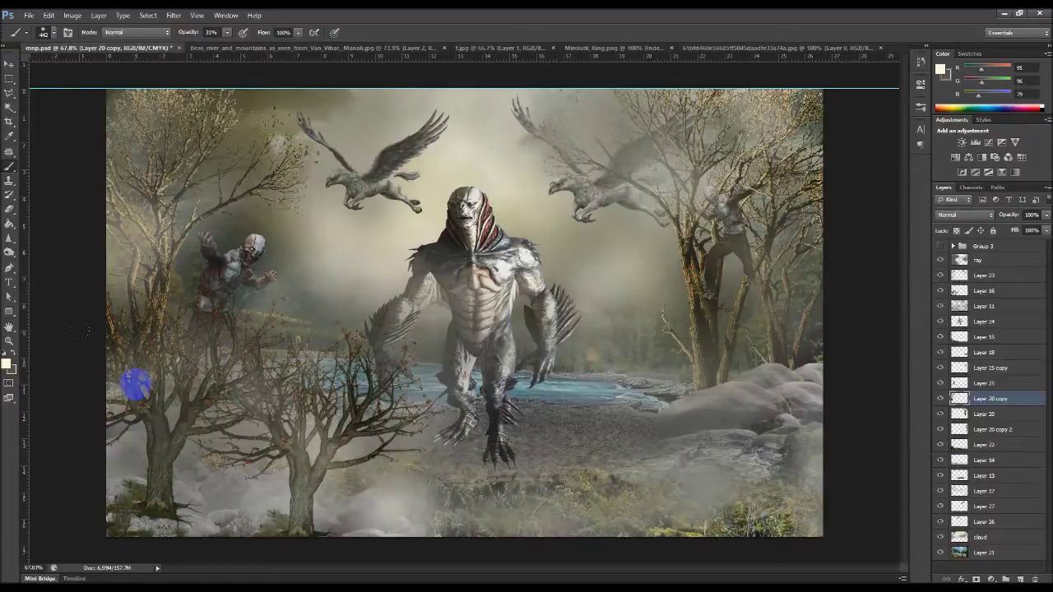
{"action": "left_click_drag", "start_coordinate": [140, 387], "coordinate": [82, 198]}
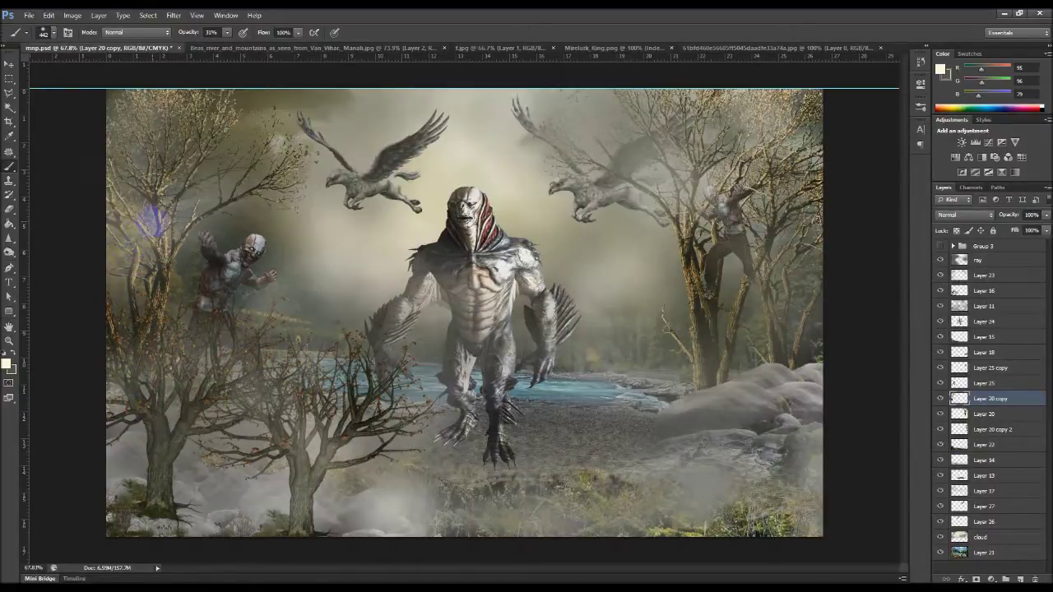
{"action": "mouse_move", "coordinate": [202, 218]}
{"action": "left_mouse_down"}
{"action": "mouse_move", "coordinate": [238, 234]}
{"action": "mouse_move", "coordinate": [235, 220]}
{"action": "left_mouse_up"}
{"action": "left_click", "coordinate": [169, 432]}
{"action": "left_click", "coordinate": [205, 270]}
{"action": "mouse_move", "coordinate": [206, 270]}
{"action": "left_mouse_down"}
{"action": "mouse_move", "coordinate": [223, 247]}
{"action": "mouse_move", "coordinate": [271, 259]}
{"action": "left_mouse_up"}
{"action": "left_click_drag", "start_coordinate": [322, 421], "coordinate": [336, 411]}
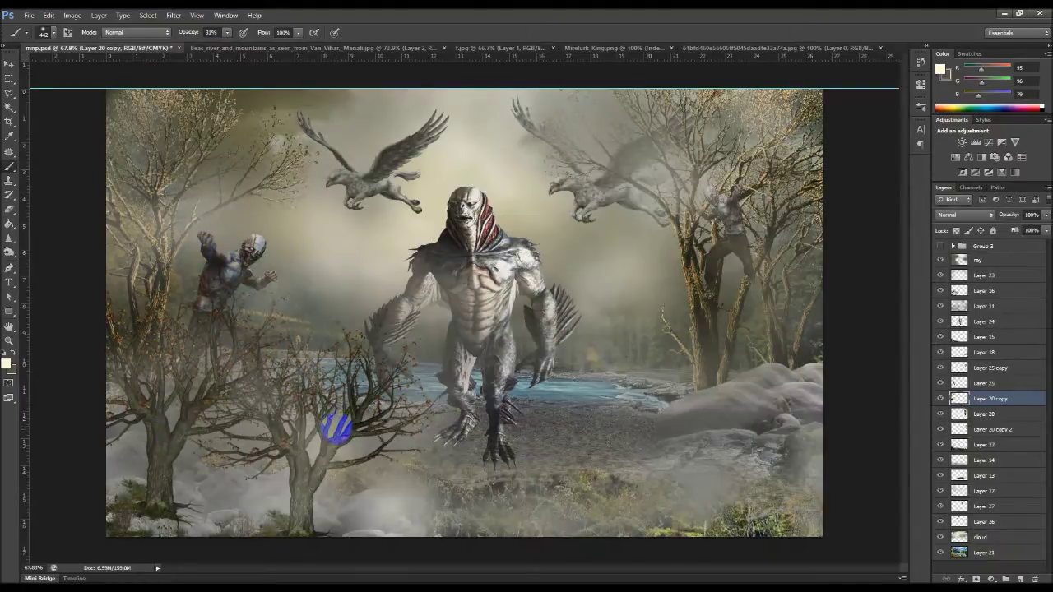
{"action": "left_click_drag", "start_coordinate": [333, 433], "coordinate": [324, 424]}
{"action": "mouse_move", "coordinate": [246, 256]}
{"action": "left_mouse_down"}
{"action": "mouse_move", "coordinate": [223, 247]}
{"action": "mouse_move", "coordinate": [212, 271]}
{"action": "left_mouse_up"}
{"action": "mouse_move", "coordinate": [153, 191]}
{"action": "left_mouse_down"}
{"action": "mouse_move", "coordinate": [152, 160]}
{"action": "mouse_move", "coordinate": [156, 185]}
{"action": "left_mouse_up"}
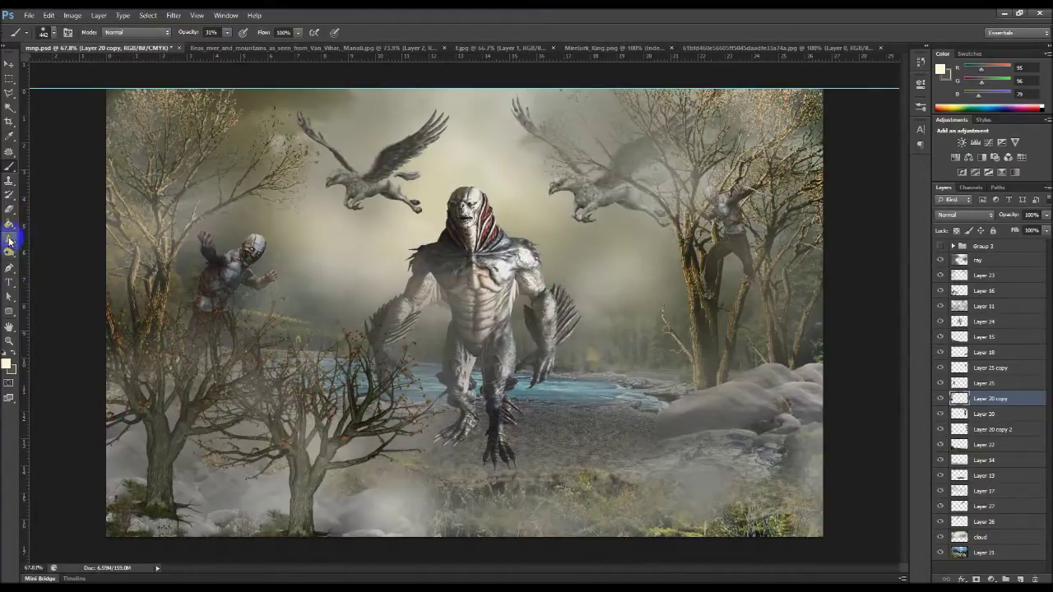
Step: Sample a colour from the scene, return to the Brush, and select the ray glow layer
{"action": "left_click", "coordinate": [10, 239]}
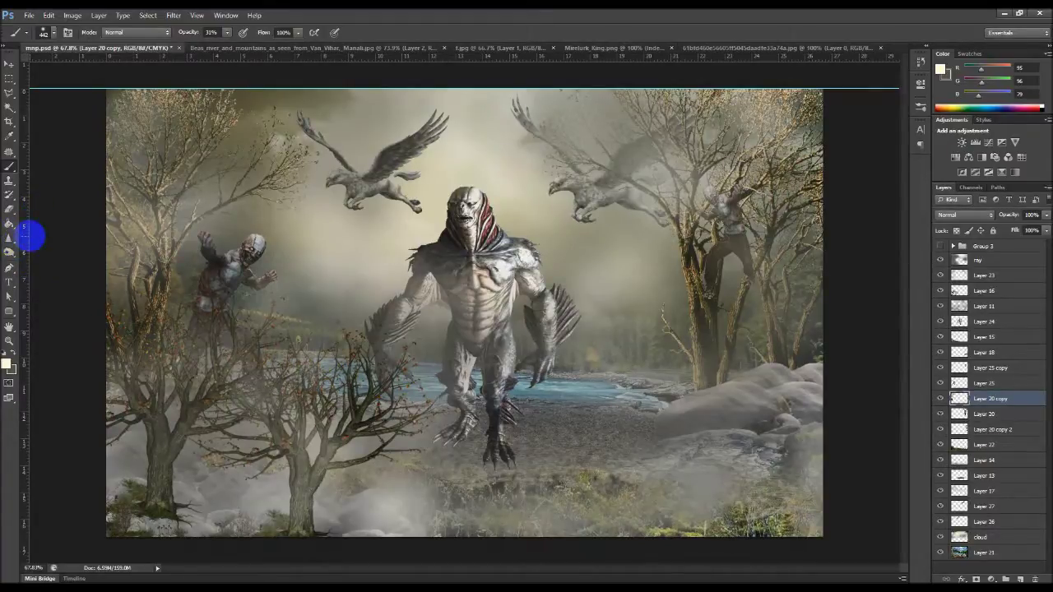
{"action": "left_click", "coordinate": [9, 136]}
{"action": "left_click", "coordinate": [694, 482]}
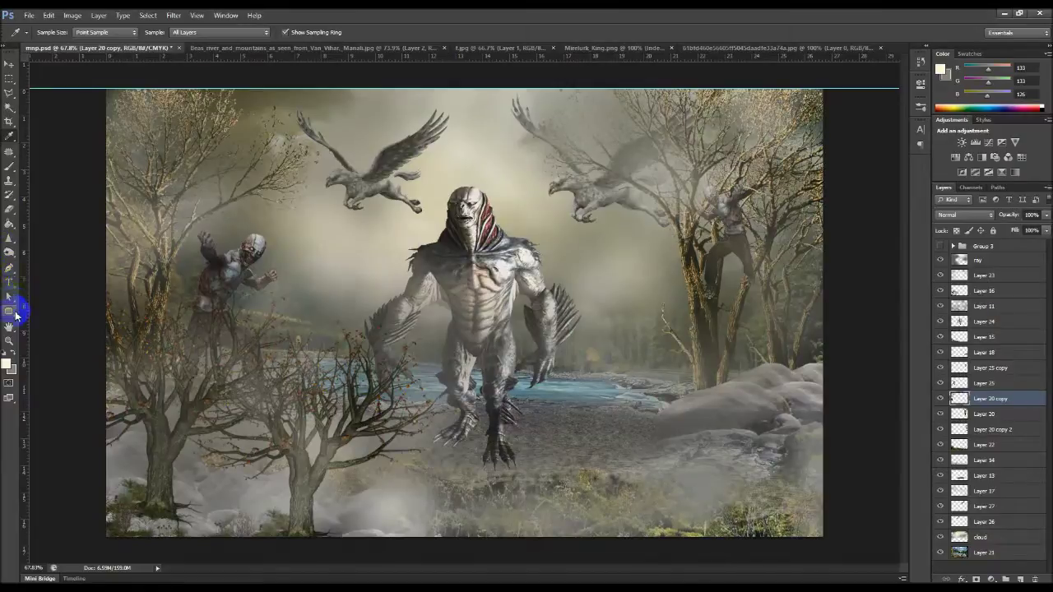
{"action": "left_click", "coordinate": [14, 167]}
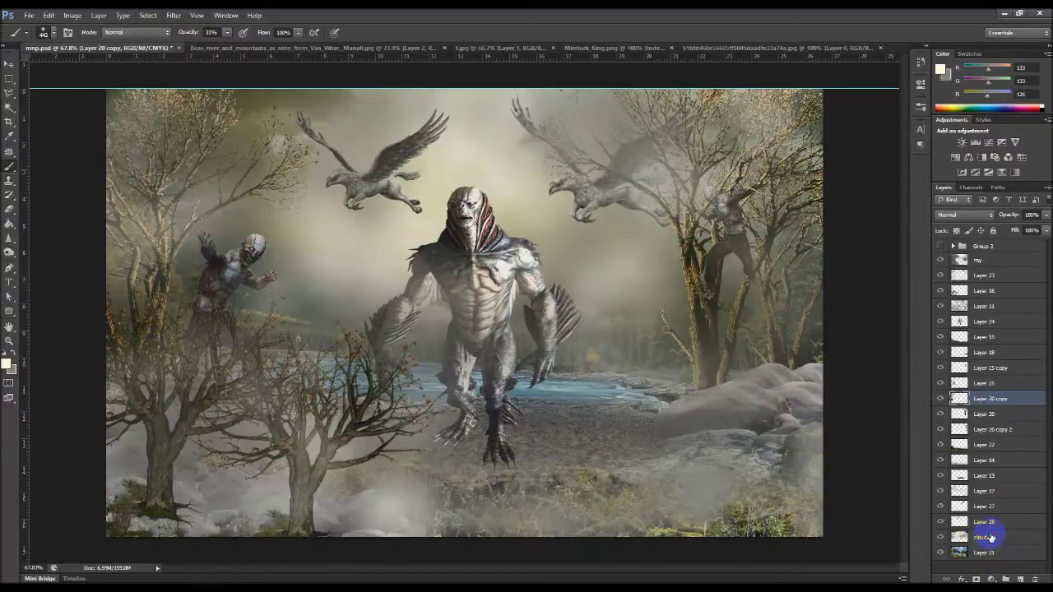
{"action": "left_click", "coordinate": [987, 538]}
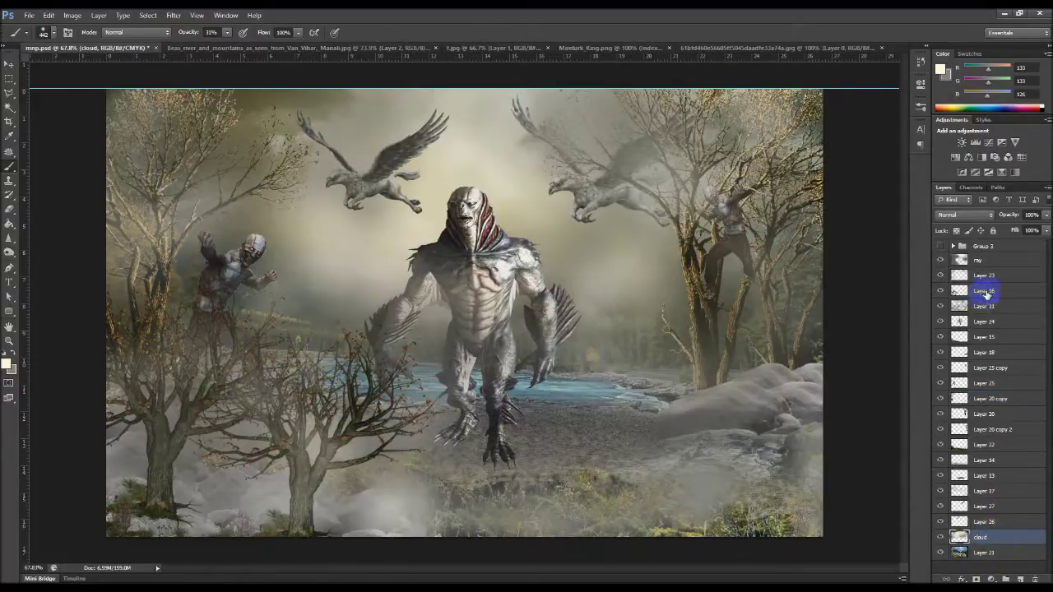
{"action": "left_click", "coordinate": [985, 263]}
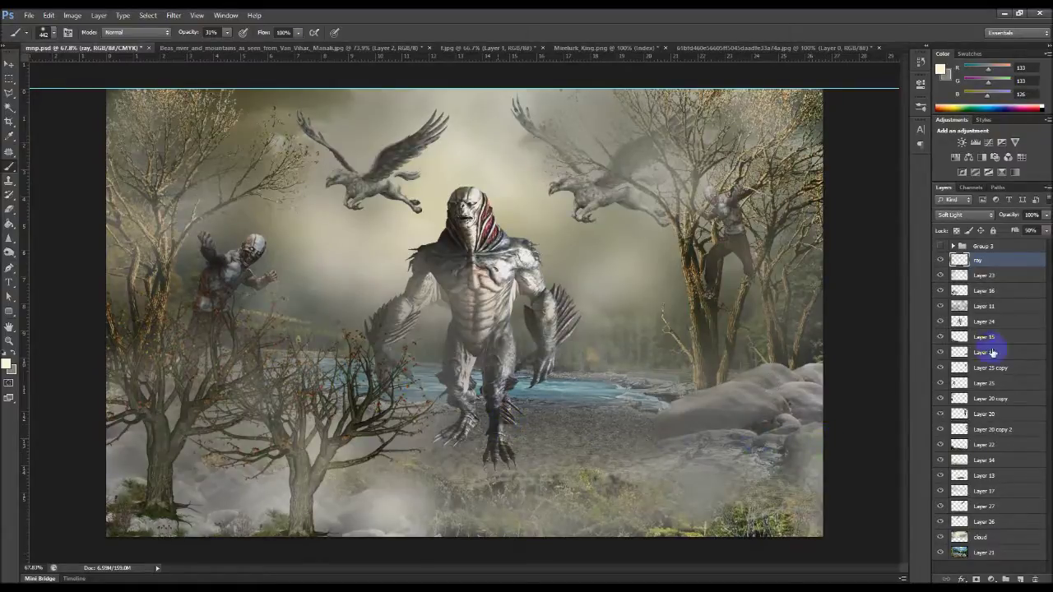
Step: Raise the ray layer's Fill from 50% to 100%
{"action": "left_click", "coordinate": [1047, 231]}
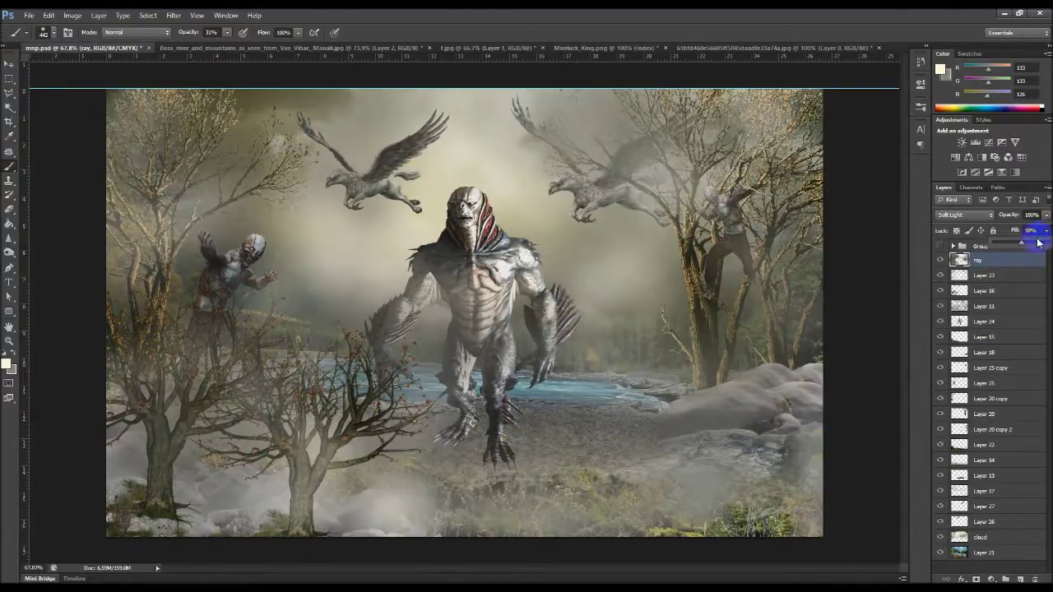
{"action": "left_click_drag", "start_coordinate": [1036, 246], "coordinate": [1036, 247]}
{"action": "left_click", "coordinate": [1037, 252]}
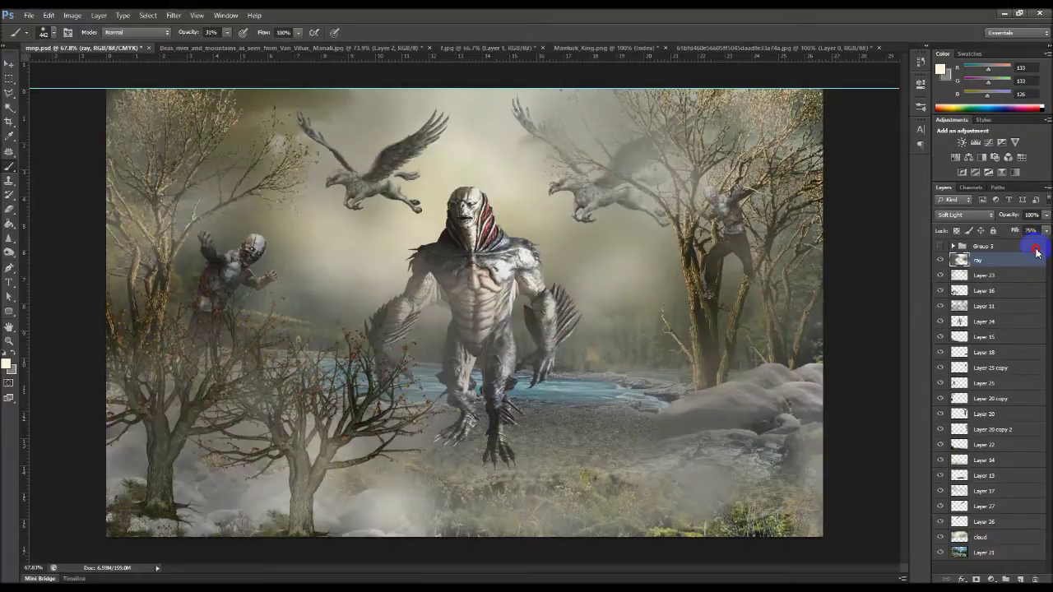
{"action": "left_click", "coordinate": [1048, 233]}
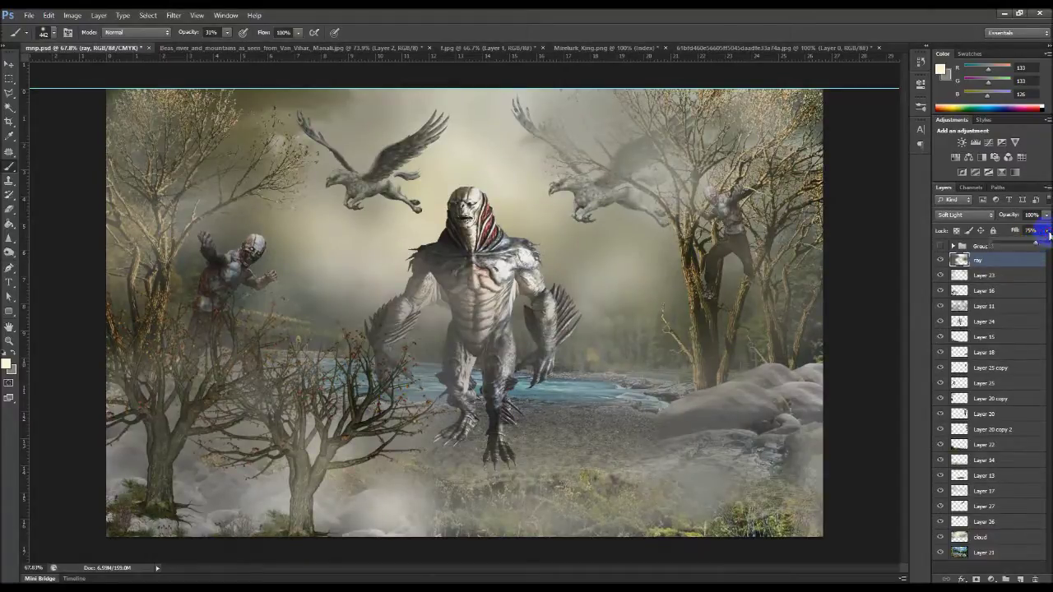
{"action": "left_click_drag", "start_coordinate": [1035, 241], "coordinate": [1047, 243]}
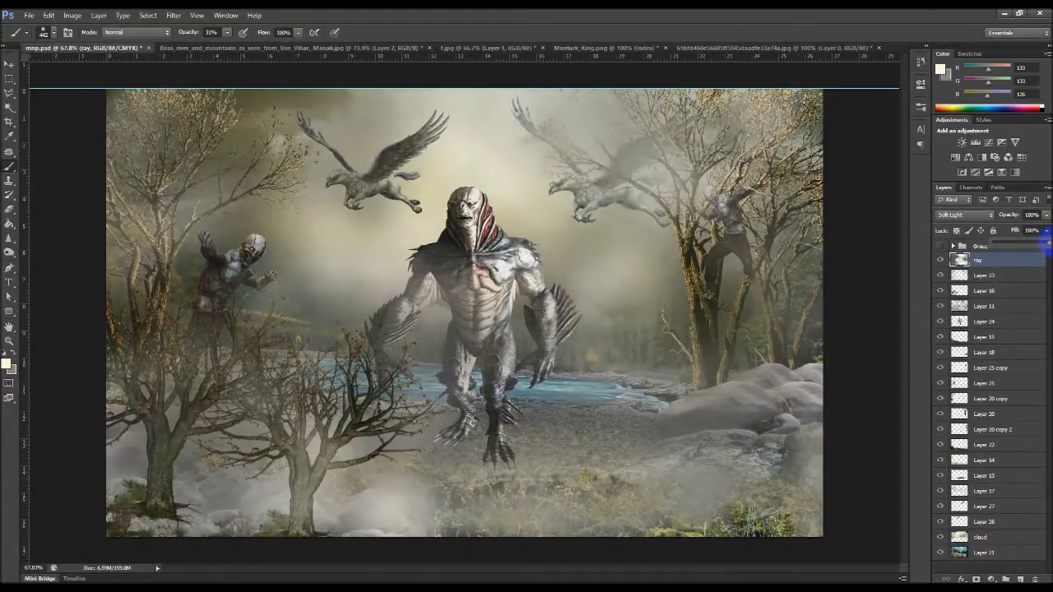
{"action": "left_click", "coordinate": [209, 421]}
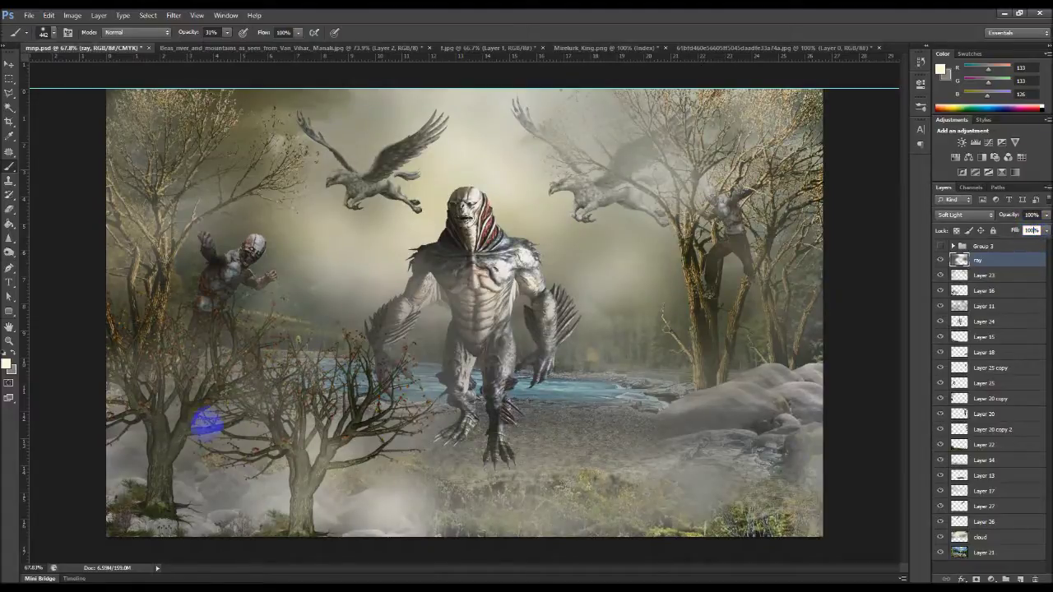
Step: Set the foreground colour to light grey dedede (222) and swap foreground and background
{"action": "left_click", "coordinate": [8, 364]}
{"action": "left_click", "coordinate": [275, 320]}
{"action": "left_click_drag", "start_coordinate": [695, 297], "coordinate": [673, 301]}
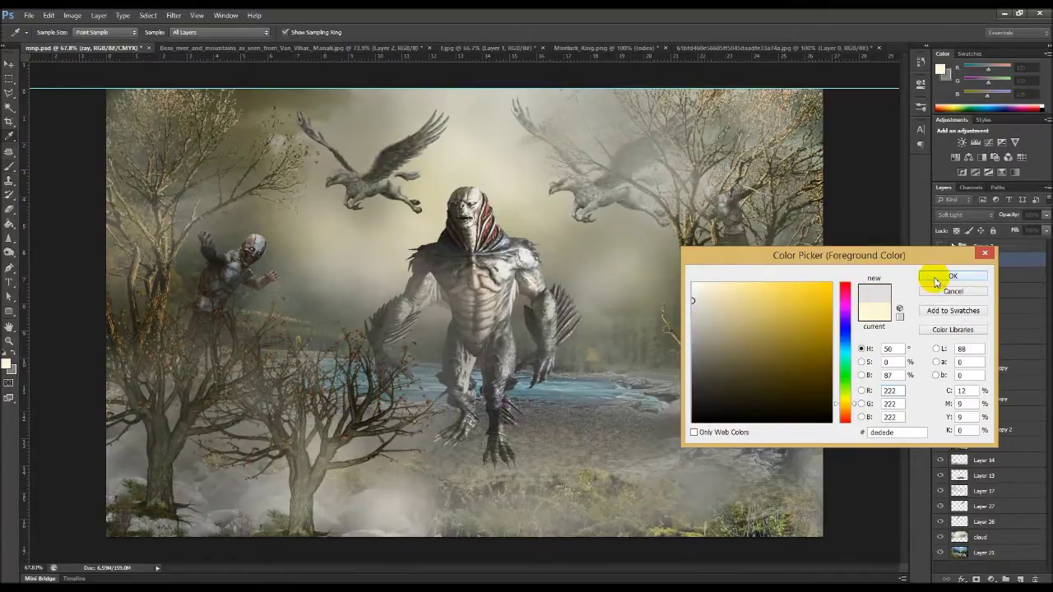
{"action": "left_click", "coordinate": [938, 278]}
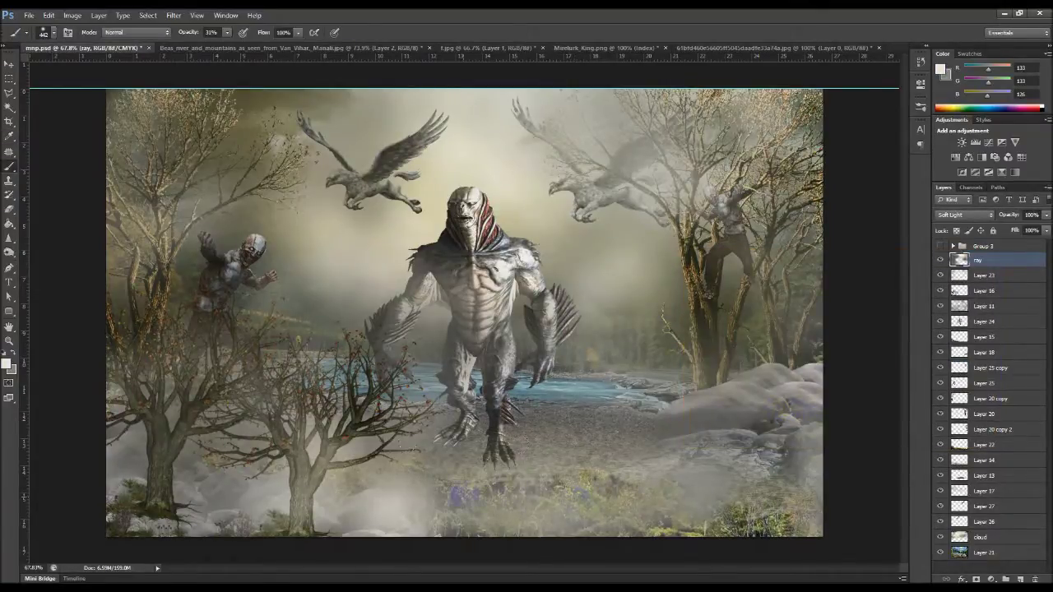
{"action": "left_click", "coordinate": [14, 352]}
Step: Drag twice on the canvas, pick the Eraser, and add empty Layer 28 above the ray layer
{"action": "left_click_drag", "start_coordinate": [460, 485], "coordinate": [594, 466]}
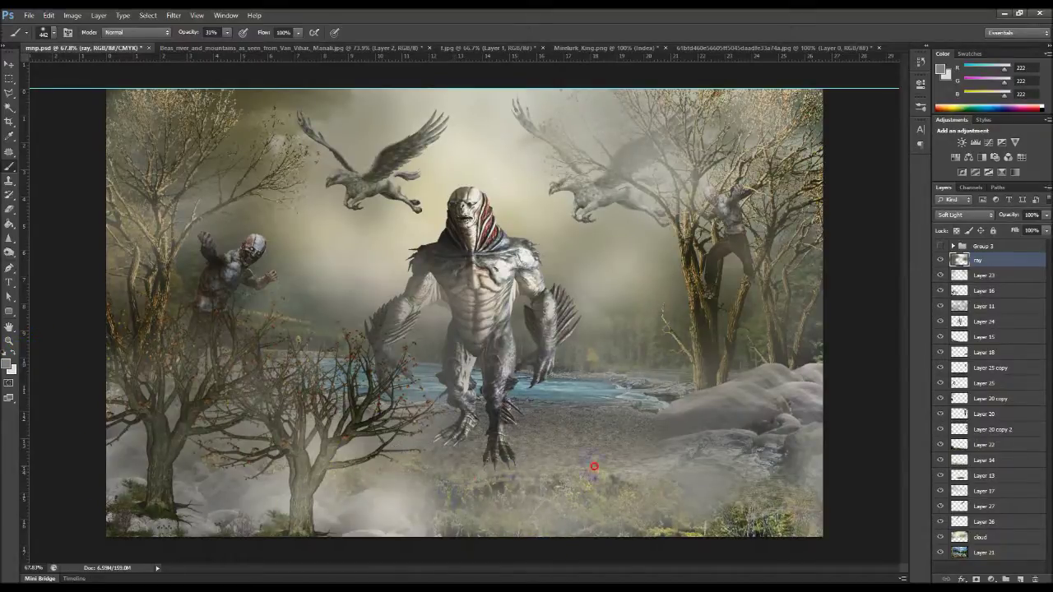
{"action": "left_click_drag", "start_coordinate": [788, 462], "coordinate": [699, 420]}
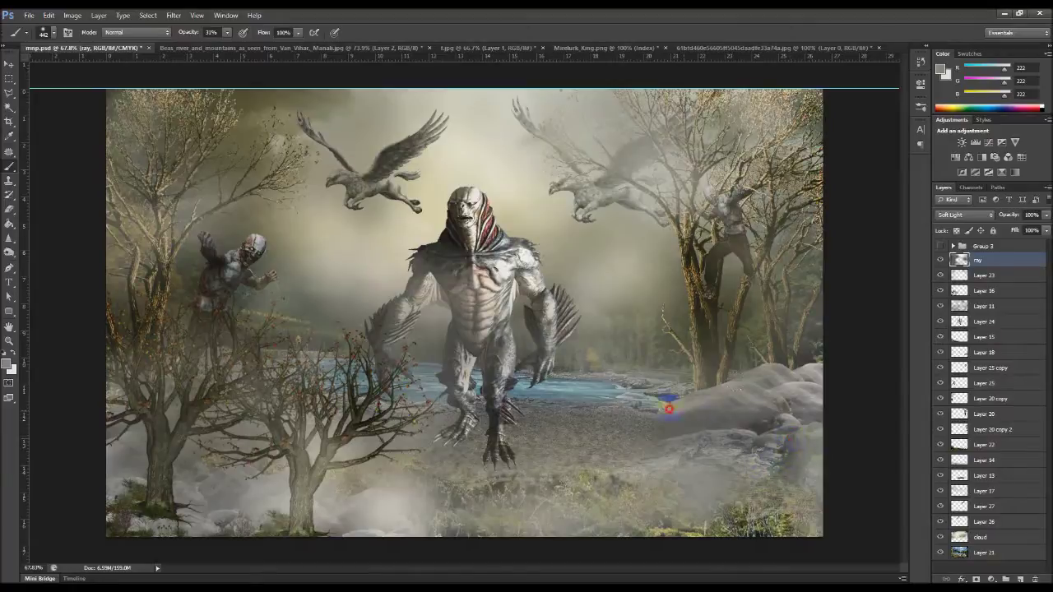
{"action": "left_click", "coordinate": [9, 214]}
{"action": "left_click", "coordinate": [962, 260]}
{"action": "left_click", "coordinate": [1019, 579]}
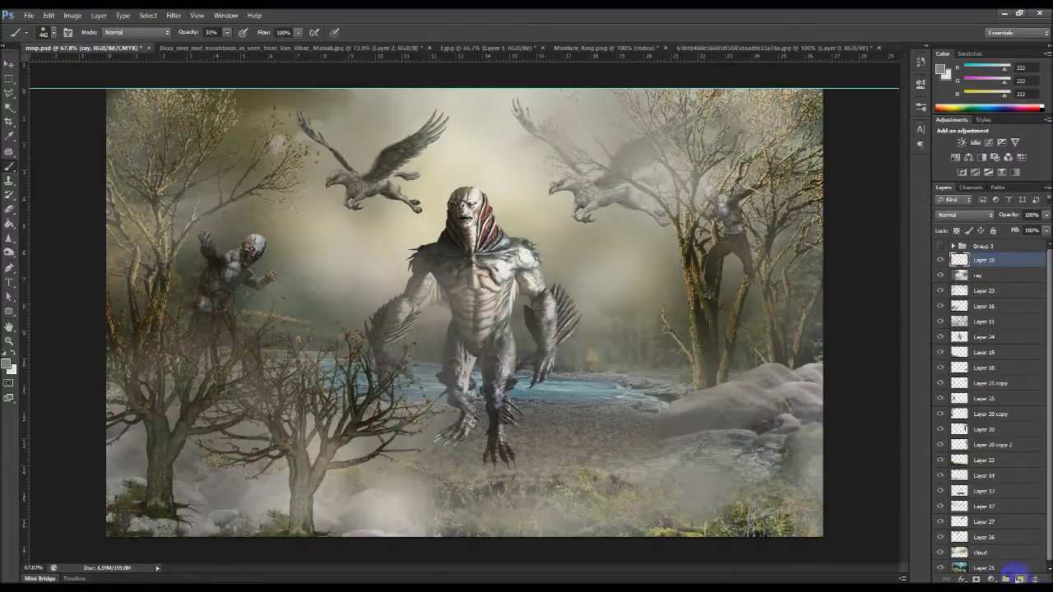
Step: Sample a grey from the image, then set the brush colour to near-white f6f6f6 (246)
{"action": "left_click", "coordinate": [8, 136]}
{"action": "left_click", "coordinate": [411, 493]}
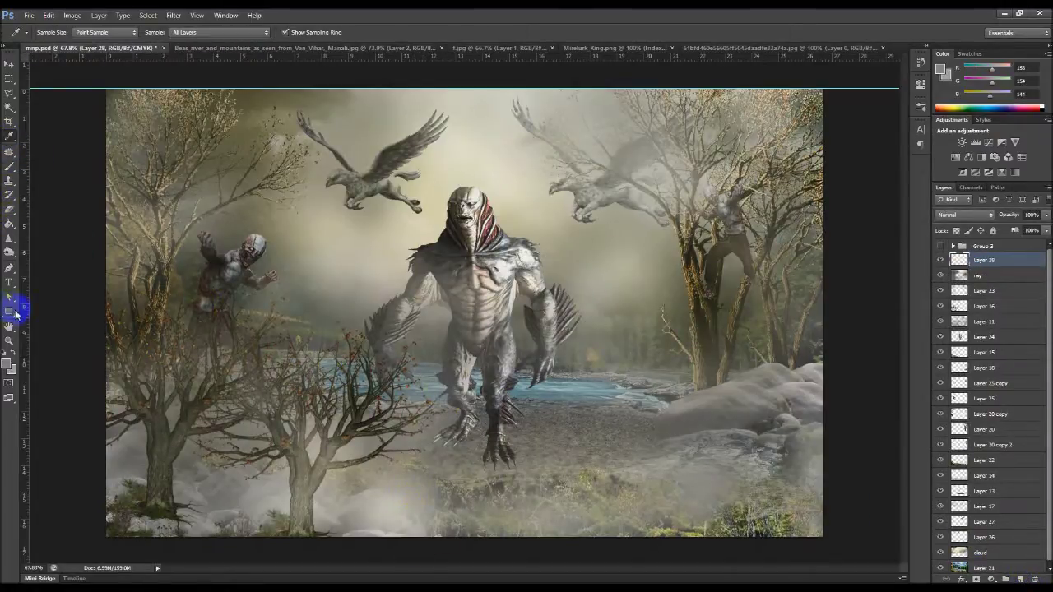
{"action": "left_click", "coordinate": [7, 212]}
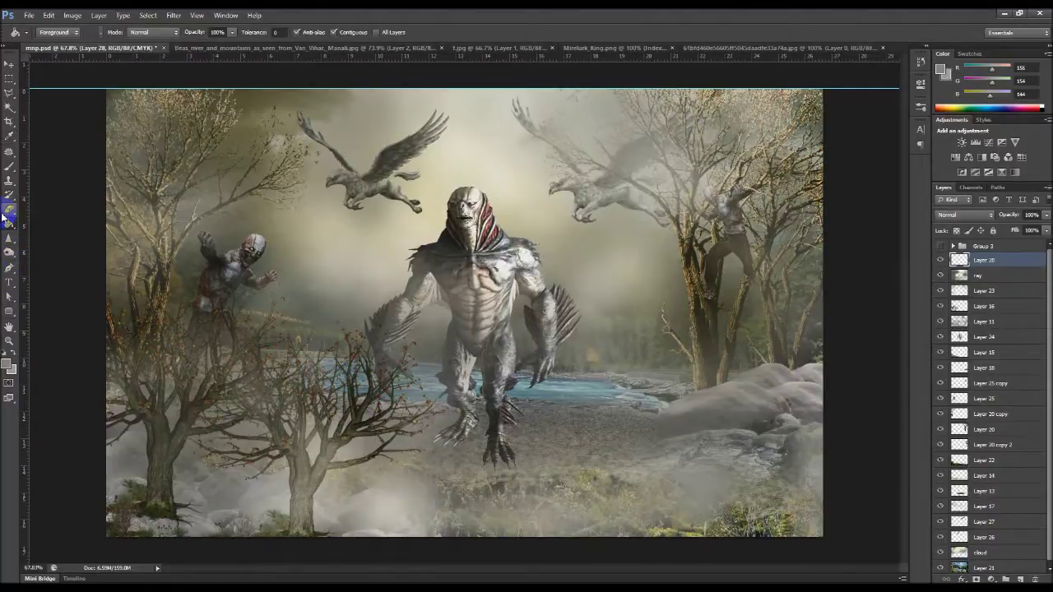
{"action": "left_click", "coordinate": [9, 166]}
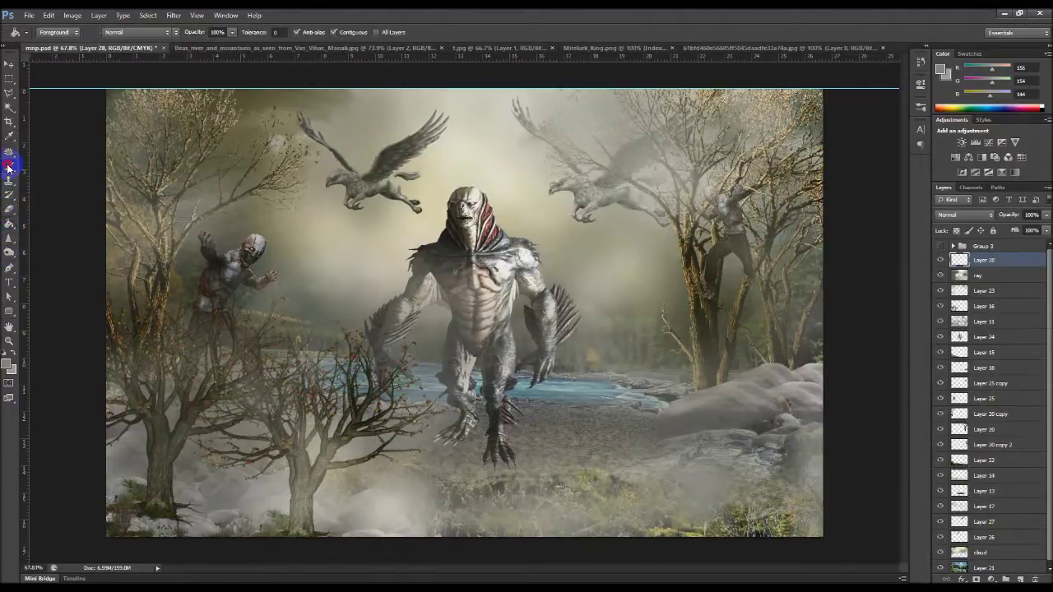
{"action": "left_click", "coordinate": [8, 368]}
{"action": "left_click_drag", "start_coordinate": [698, 298], "coordinate": [693, 287]}
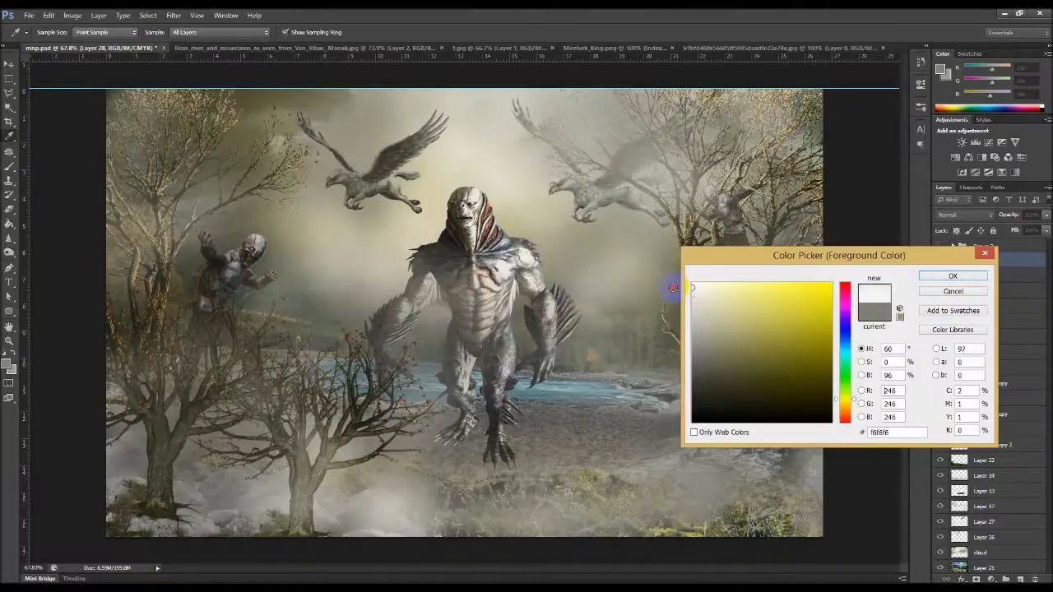
{"action": "left_click", "coordinate": [951, 277]}
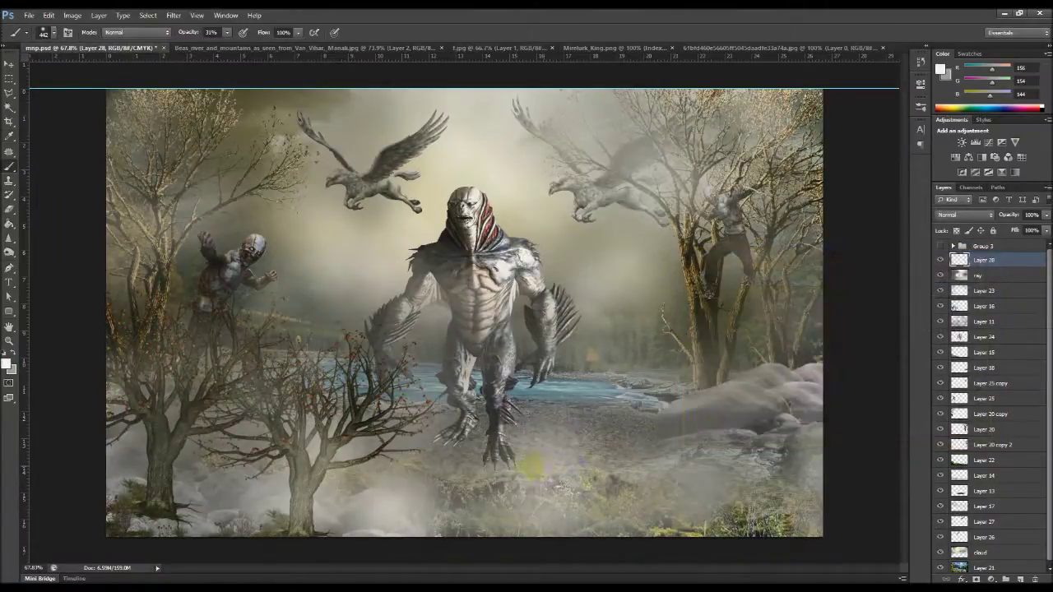
Step: Dab trial fog around the creature, rocks, trees, zombie and sky, undoing the last dab
{"action": "left_click", "coordinate": [455, 445]}
{"action": "left_click", "coordinate": [712, 465]}
{"action": "left_click", "coordinate": [582, 398]}
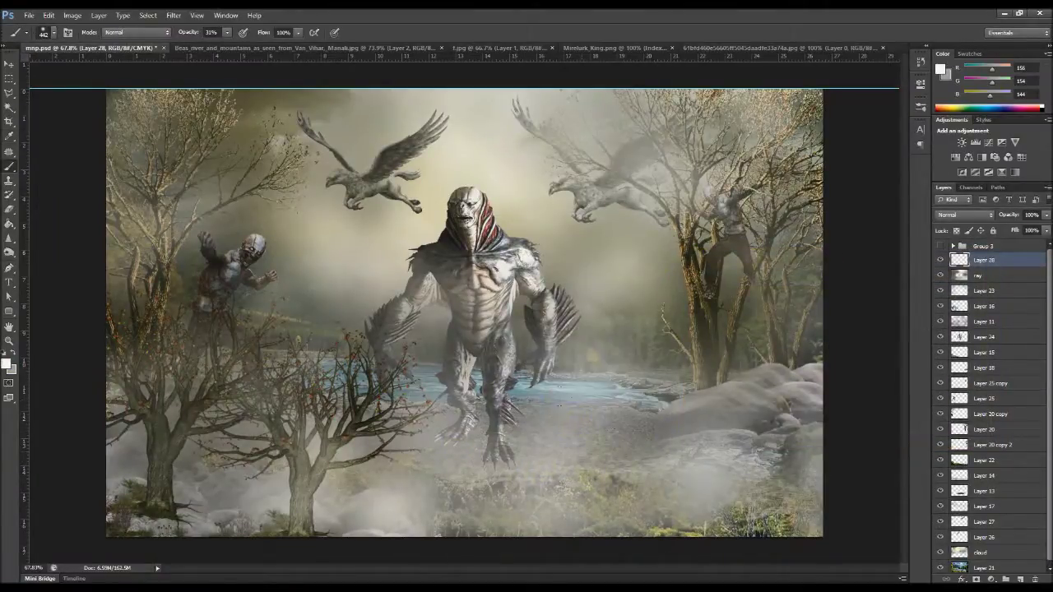
{"action": "left_click", "coordinate": [664, 479]}
{"action": "left_click", "coordinate": [828, 416]}
{"action": "left_click", "coordinate": [785, 494]}
{"action": "left_click", "coordinate": [713, 480]}
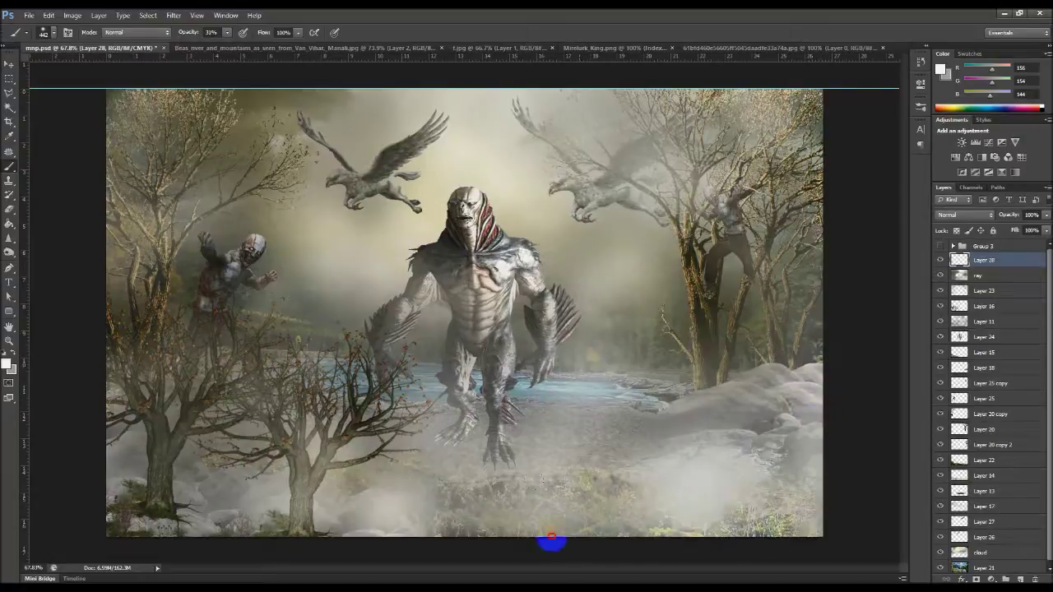
{"action": "left_click", "coordinate": [560, 534]}
{"action": "left_click", "coordinate": [296, 328]}
{"action": "left_click", "coordinate": [177, 332]}
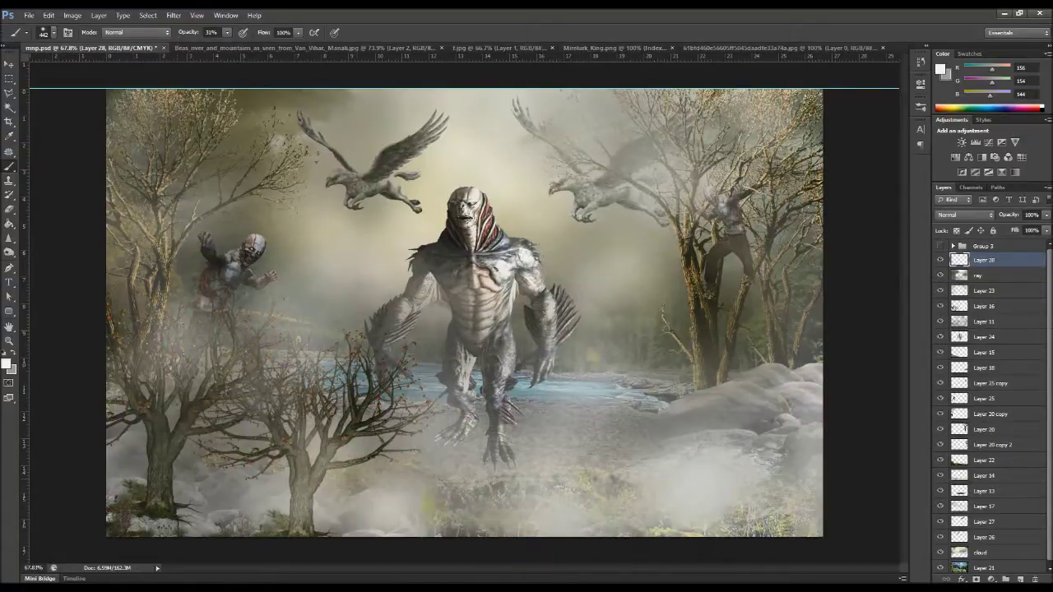
{"action": "left_click", "coordinate": [642, 332]}
{"action": "left_click", "coordinate": [776, 311]}
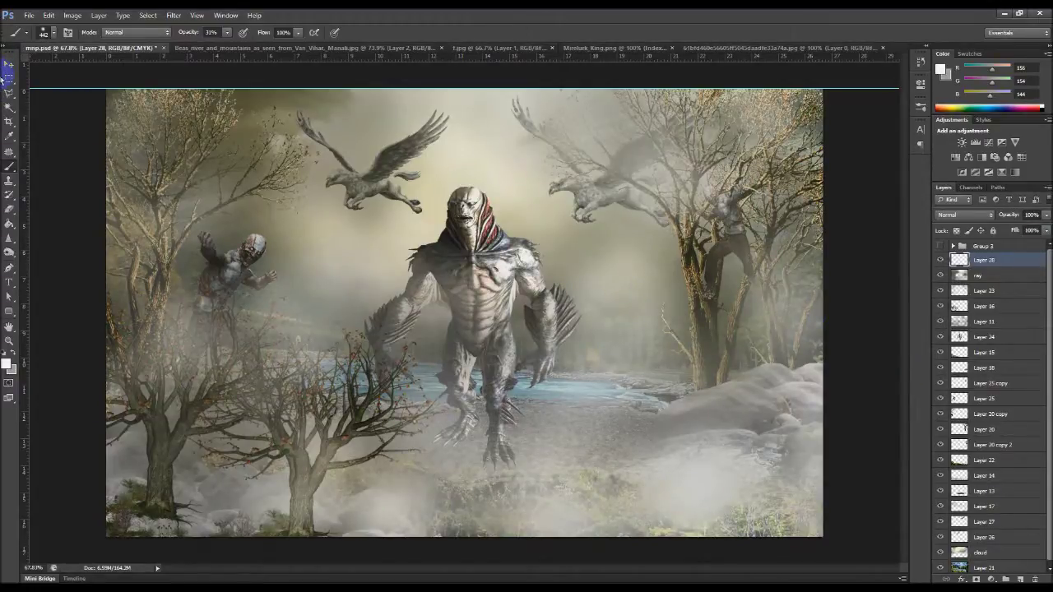
{"action": "left_click", "coordinate": [263, 158]}
{"action": "left_click", "coordinate": [539, 386]}
{"action": "left_click", "coordinate": [595, 141]}
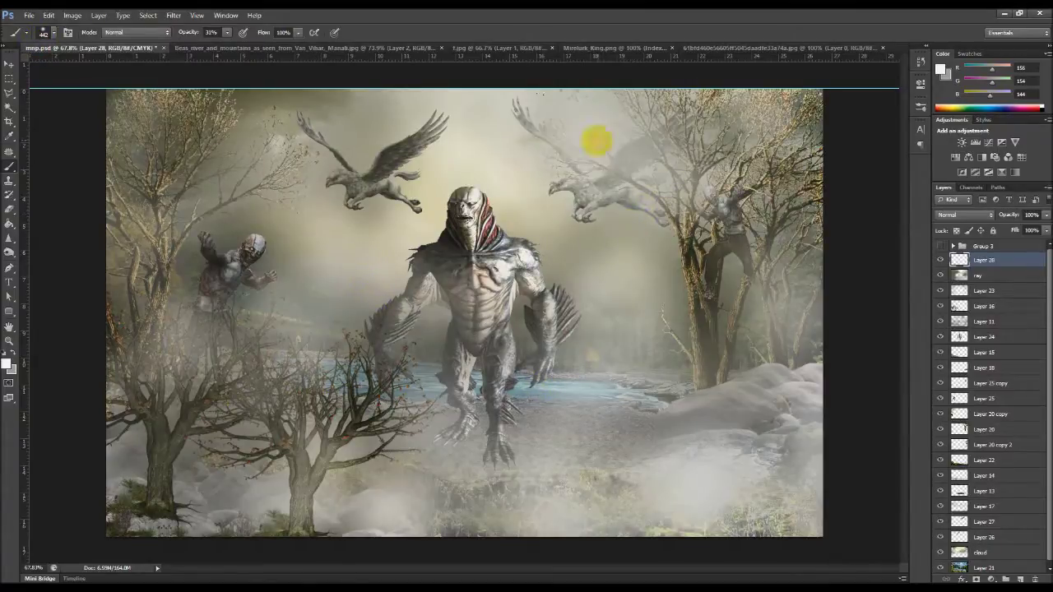
{"action": "key", "text": "ctrl+z"}
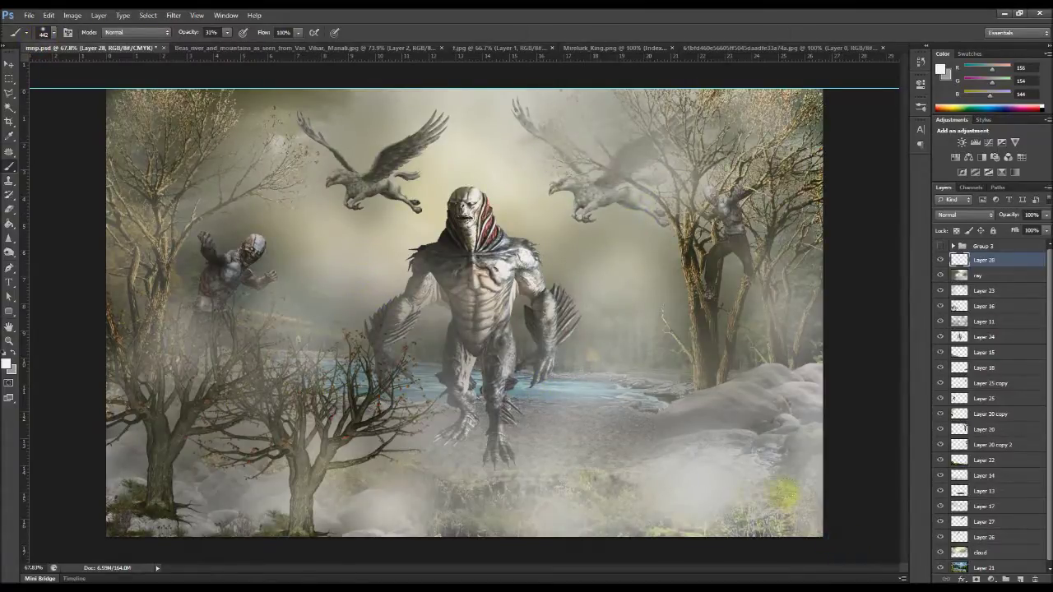
Step: Switch to the light grey, undo a test mist stroke, and set brush opacity to 9%
{"action": "left_click", "coordinate": [14, 352]}
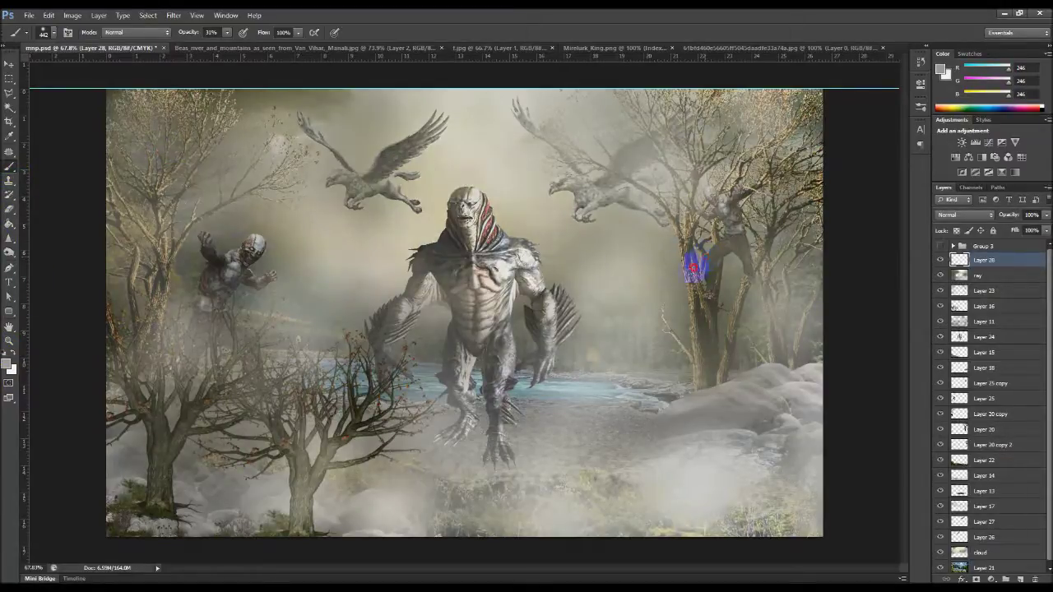
{"action": "left_click_drag", "start_coordinate": [321, 448], "coordinate": [165, 567]}
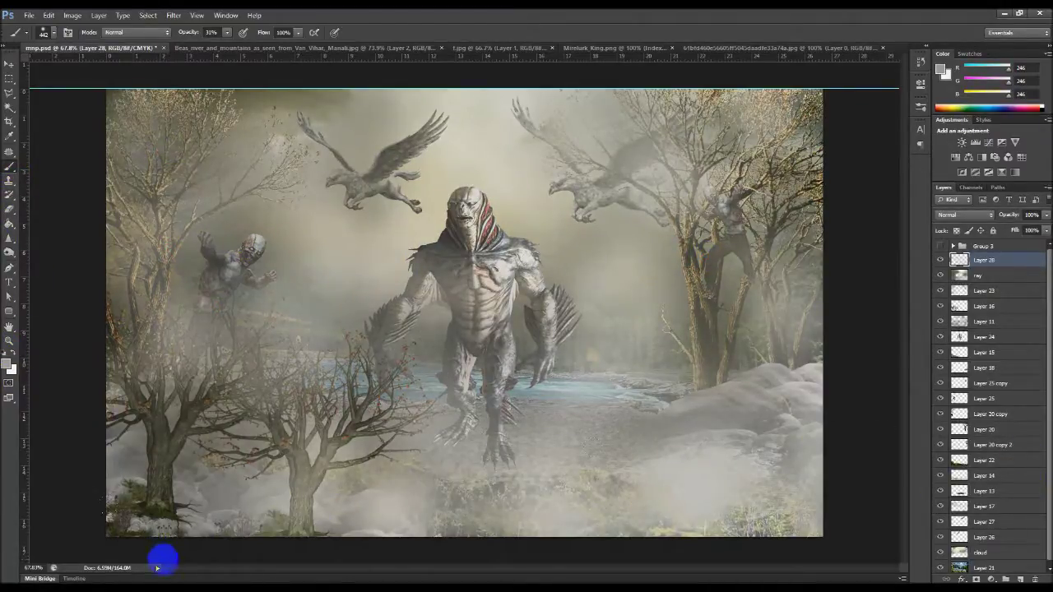
{"action": "key", "text": "ctrl+z"}
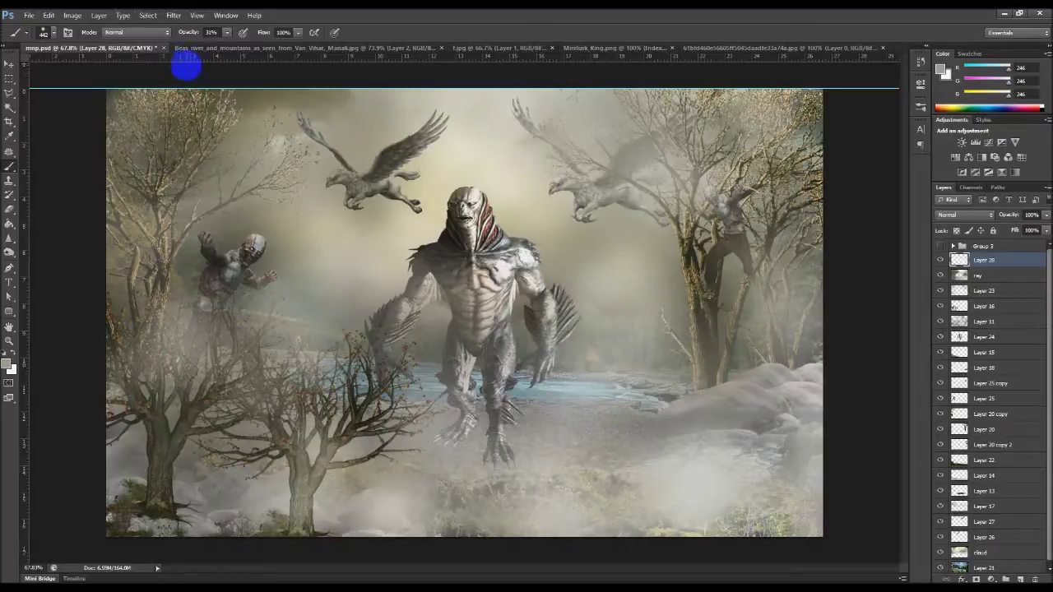
{"action": "left_click", "coordinate": [226, 32]}
{"action": "left_click_drag", "start_coordinate": [226, 41], "coordinate": [210, 42]}
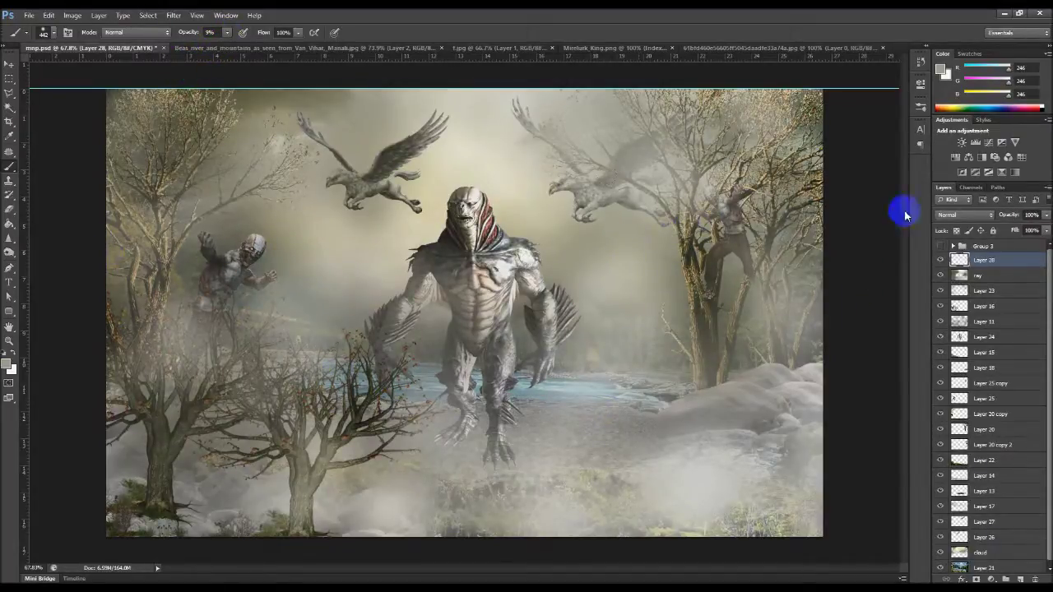
Step: Paint a faint band of white mist across the scene, with dabs near the tree, creature and right edge
{"action": "left_click_drag", "start_coordinate": [787, 206], "coordinate": [138, 212]}
{"action": "left_click", "coordinate": [223, 280]}
{"action": "left_click", "coordinate": [372, 374]}
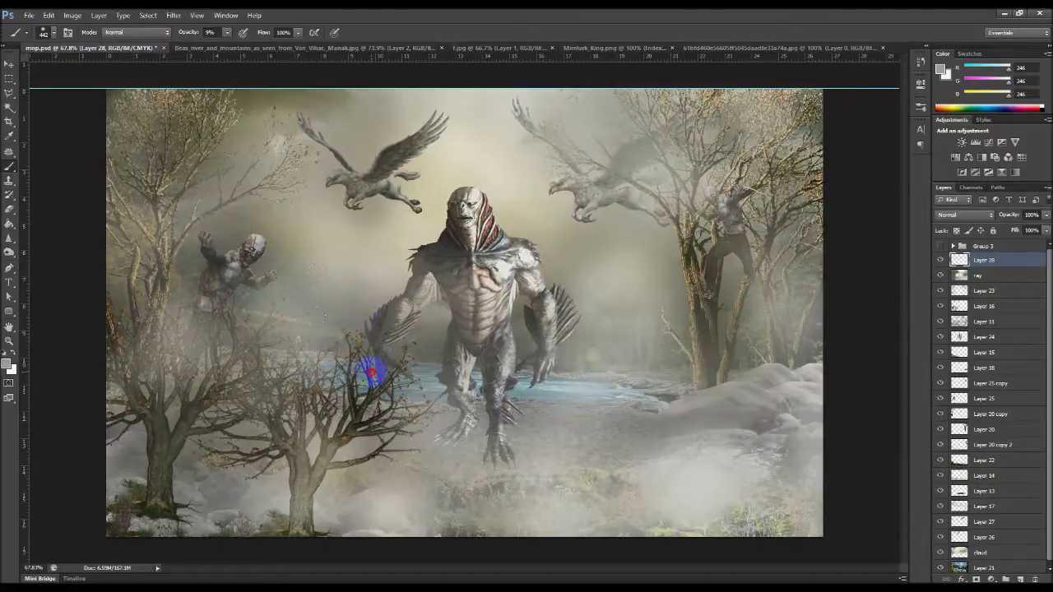
{"action": "left_click", "coordinate": [835, 337]}
Step: Erase fog over the left zombie with the Eraser at 75%, then touch up the bottom mist
{"action": "left_click", "coordinate": [10, 181]}
{"action": "left_click", "coordinate": [10, 211]}
{"action": "left_click", "coordinate": [726, 229]}
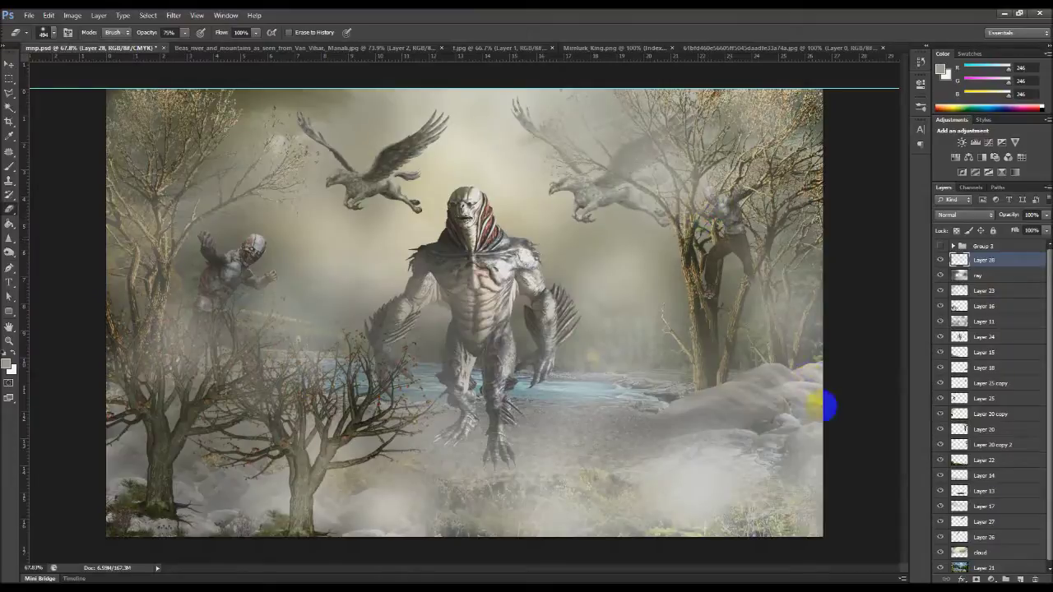
{"action": "left_click", "coordinate": [222, 271]}
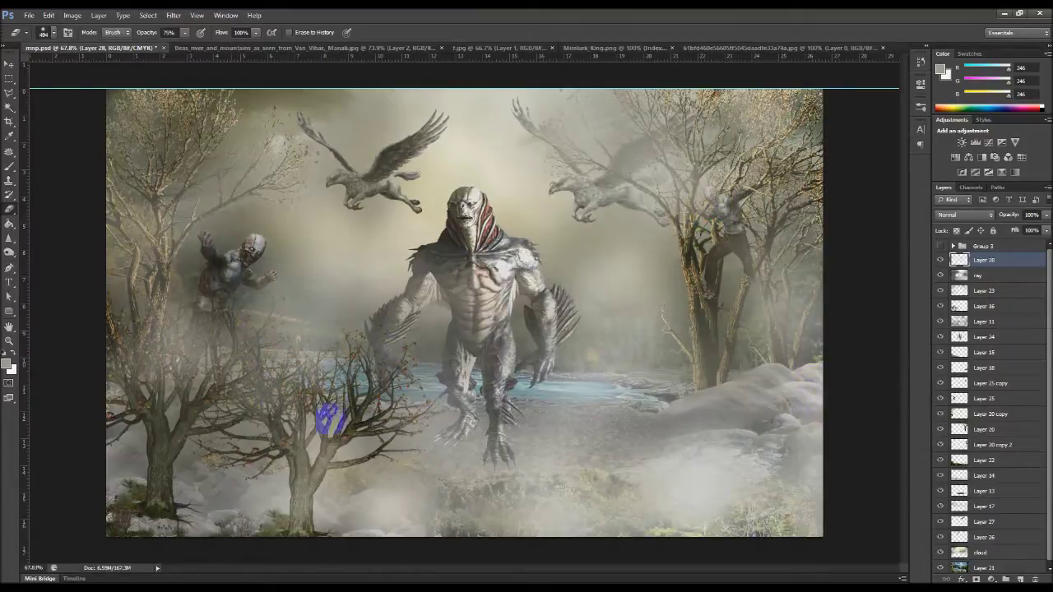
{"action": "key", "text": "ctrl+z"}
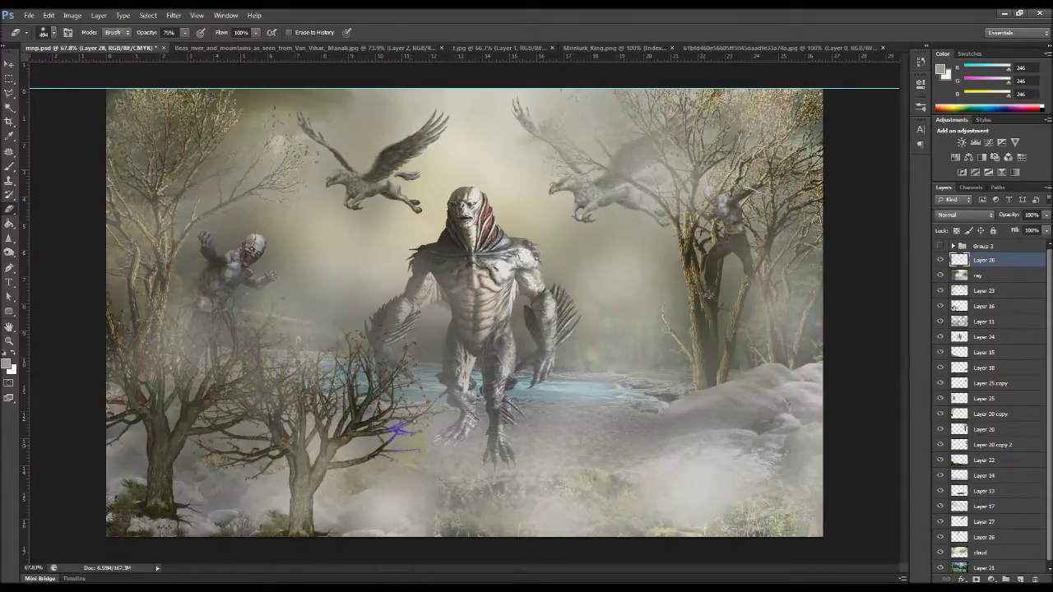
{"action": "left_click", "coordinate": [211, 294]}
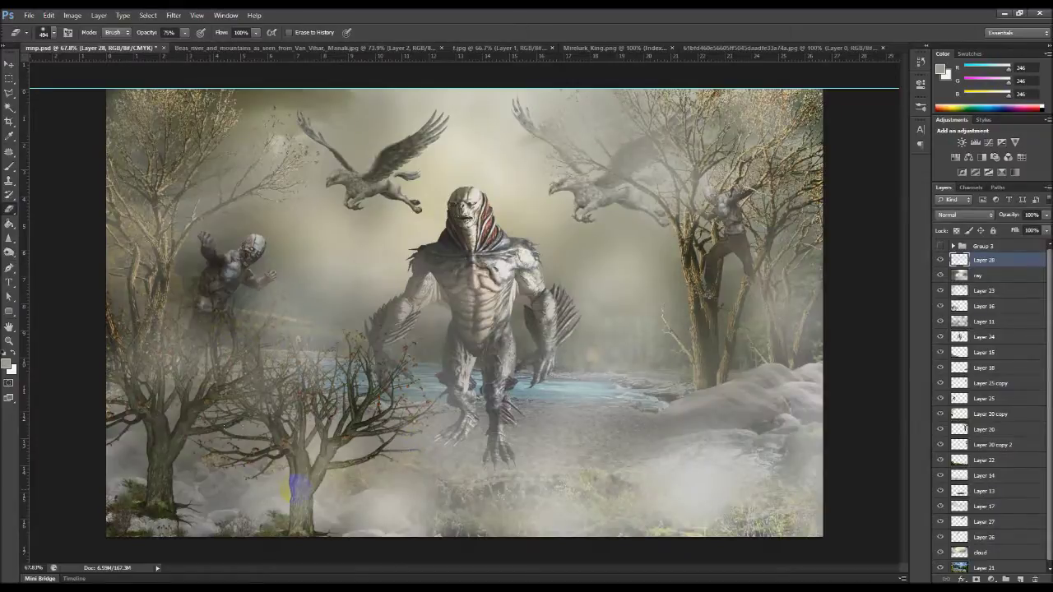
{"action": "key", "text": "ctrl+z"}
{"action": "left_click", "coordinate": [206, 247]}
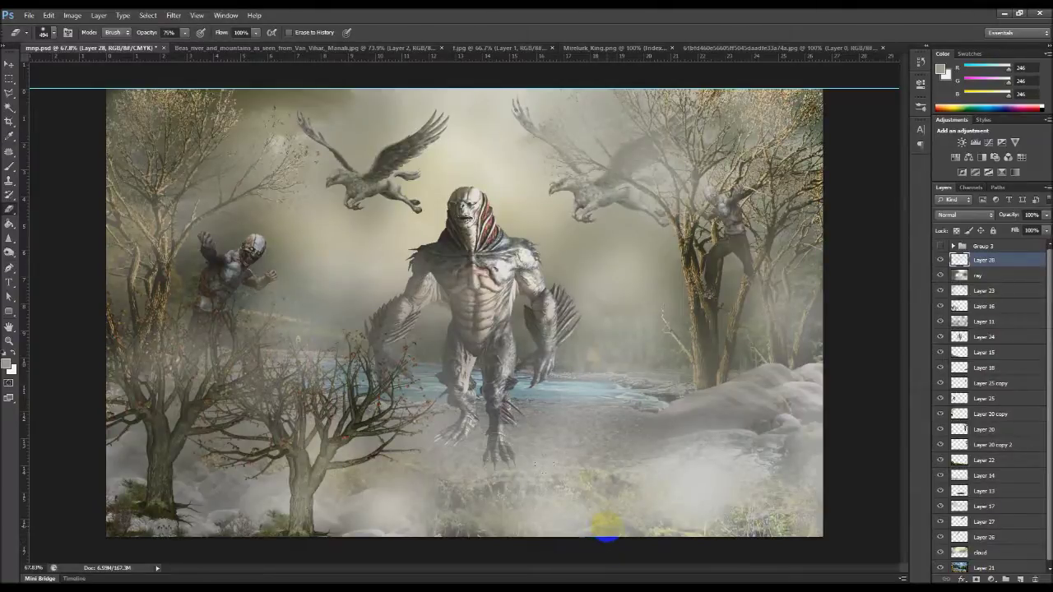
{"action": "left_click_drag", "start_coordinate": [493, 475], "coordinate": [533, 498]}
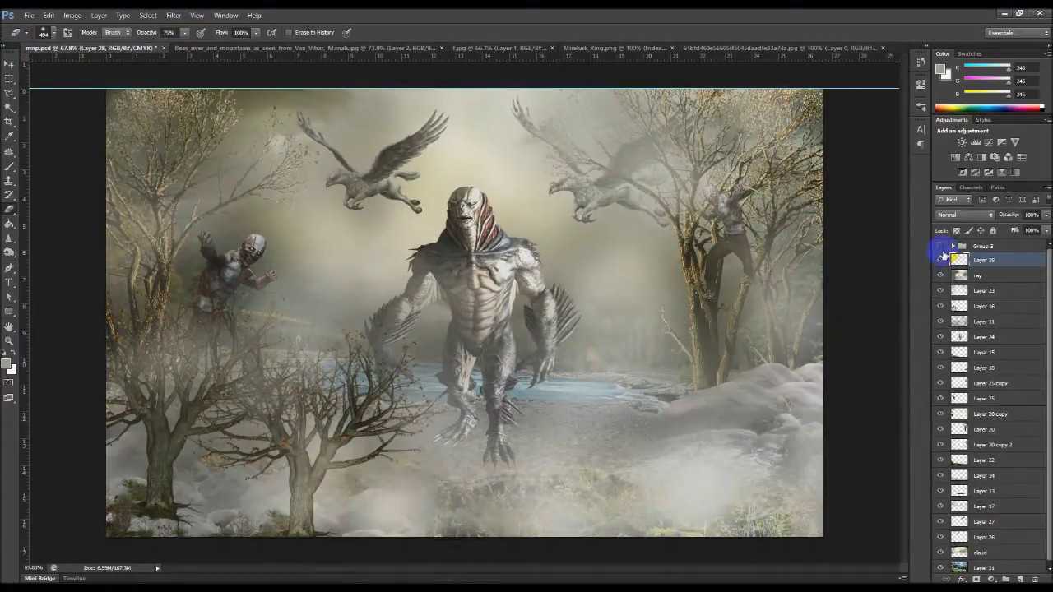
{"action": "left_click", "coordinate": [953, 247]}
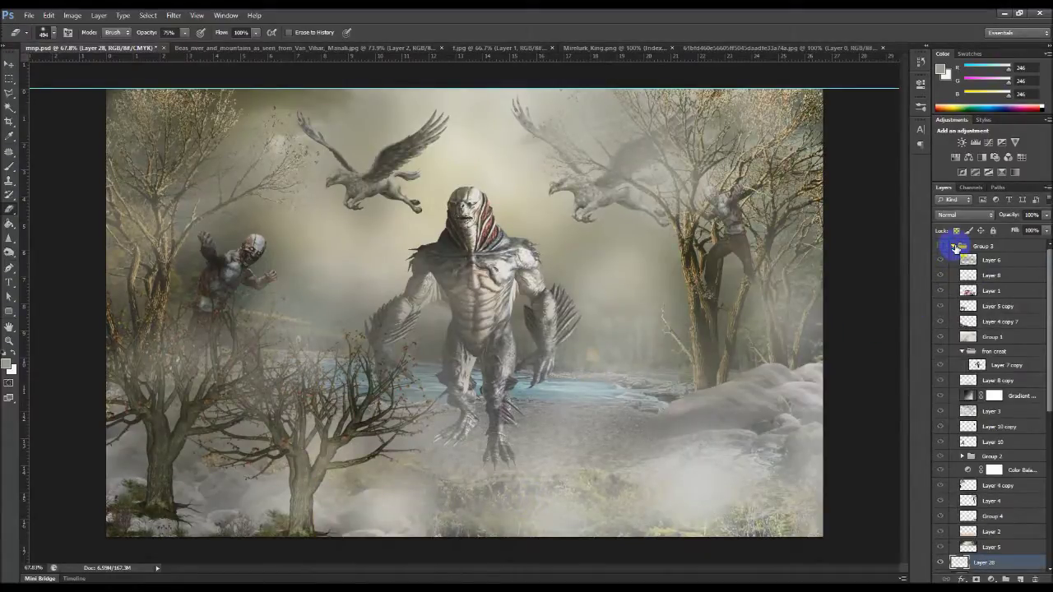
{"action": "left_click", "coordinate": [953, 246]}
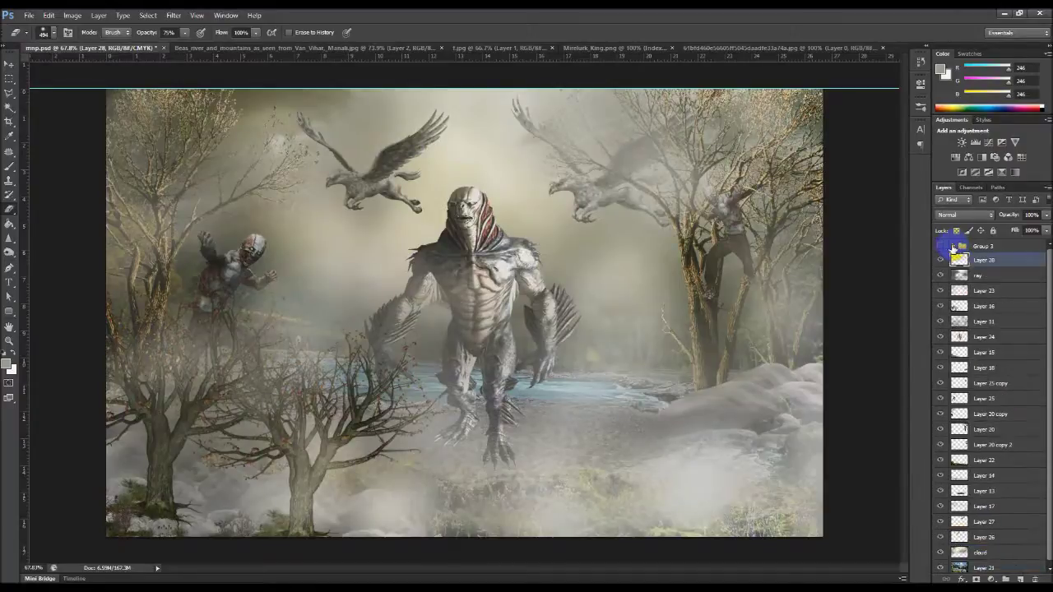
{"action": "left_click", "coordinate": [940, 247]}
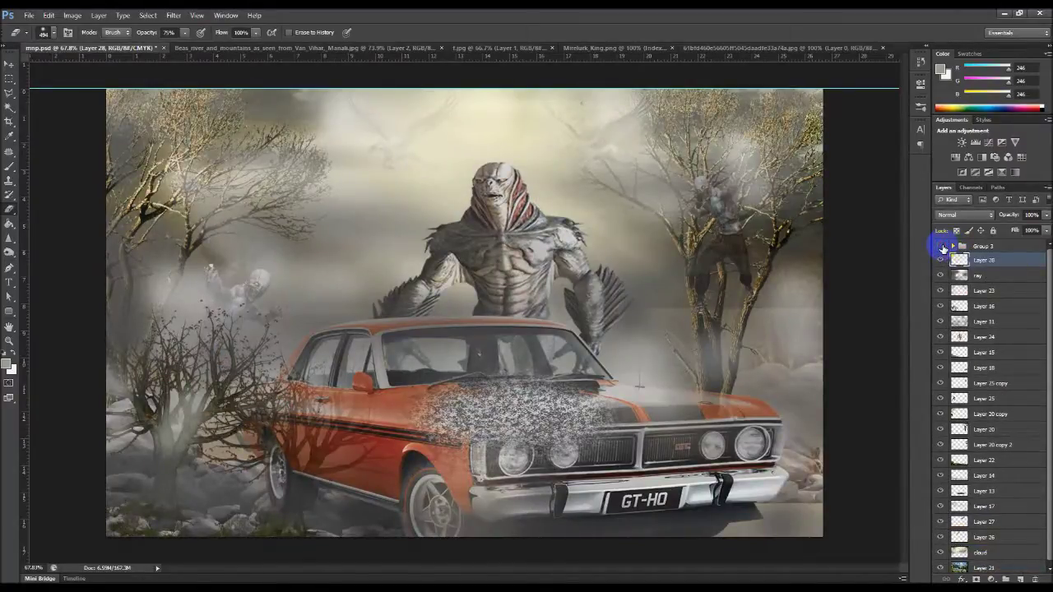
{"action": "left_click", "coordinate": [941, 247]}
{"action": "left_click", "coordinate": [941, 247]}
{"action": "left_click", "coordinate": [941, 247]}
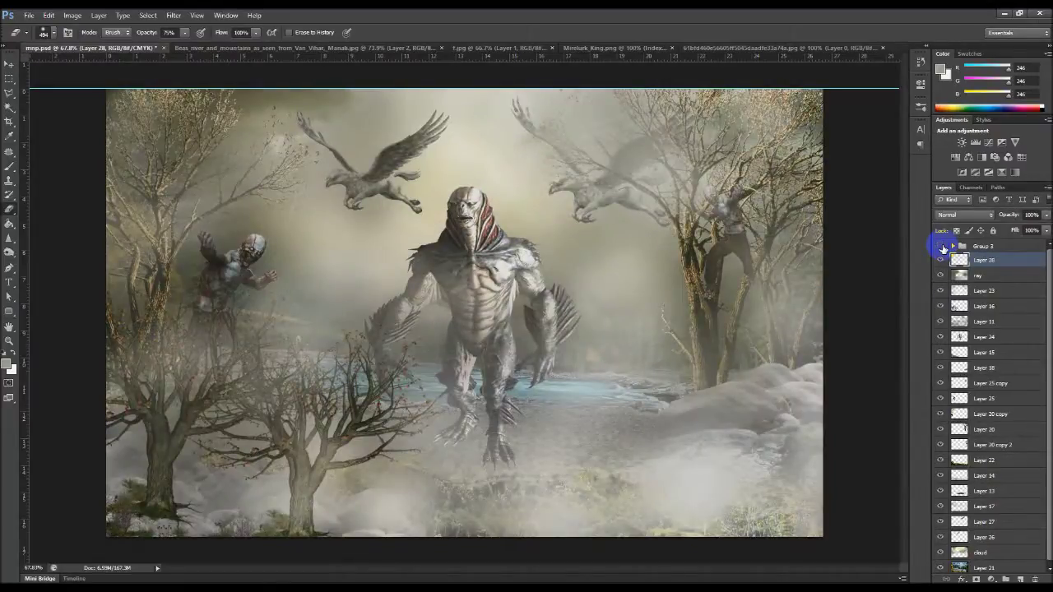
{"action": "left_click", "coordinate": [941, 247]}
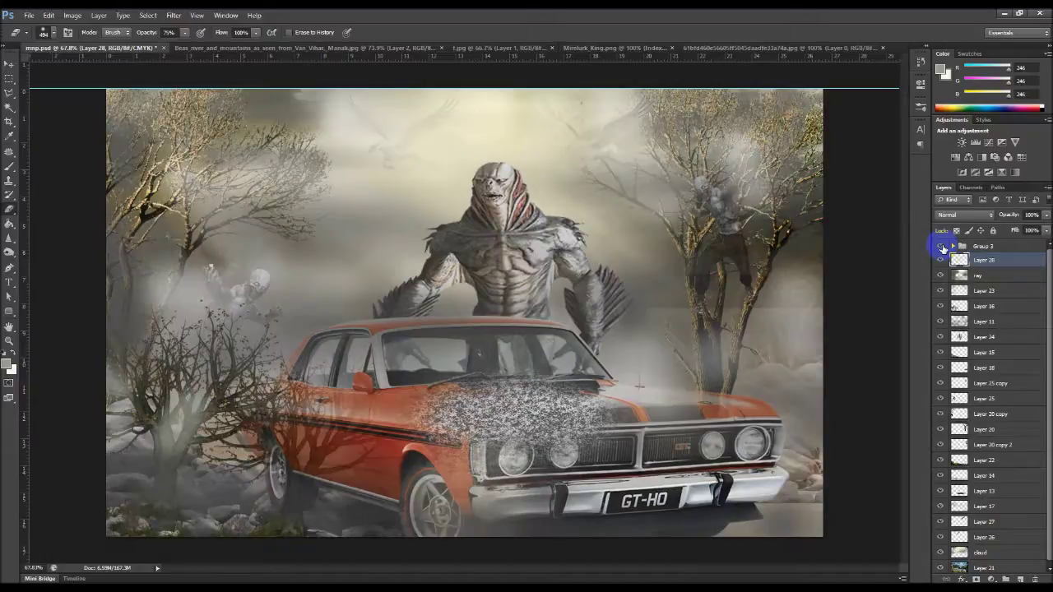
{"action": "left_click", "coordinate": [941, 247]}
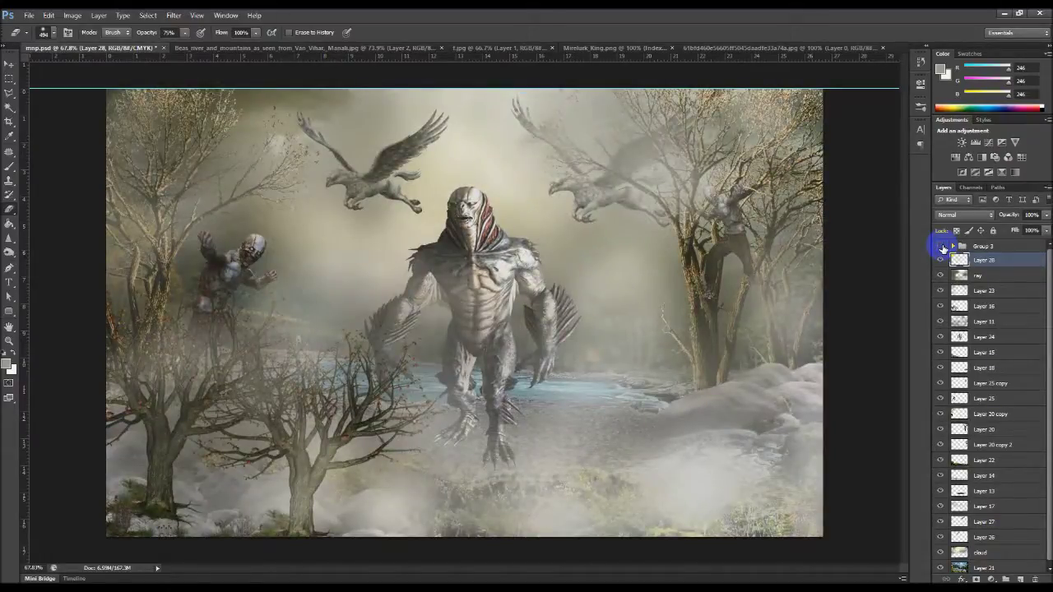
{"action": "left_click", "coordinate": [1000, 554]}
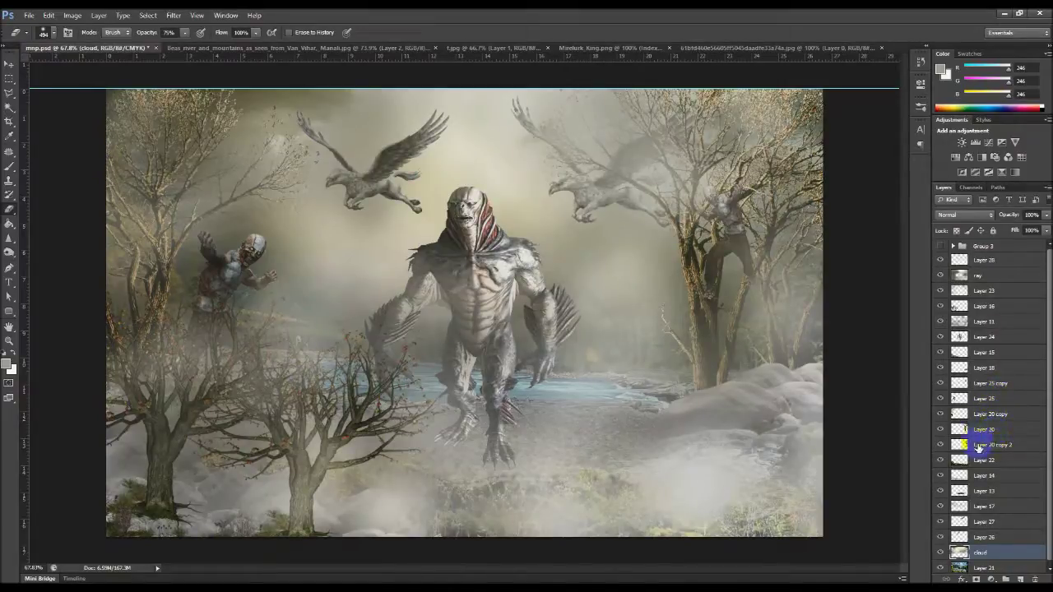
{"action": "left_click", "coordinate": [940, 292]}
{"action": "left_click", "coordinate": [940, 293]}
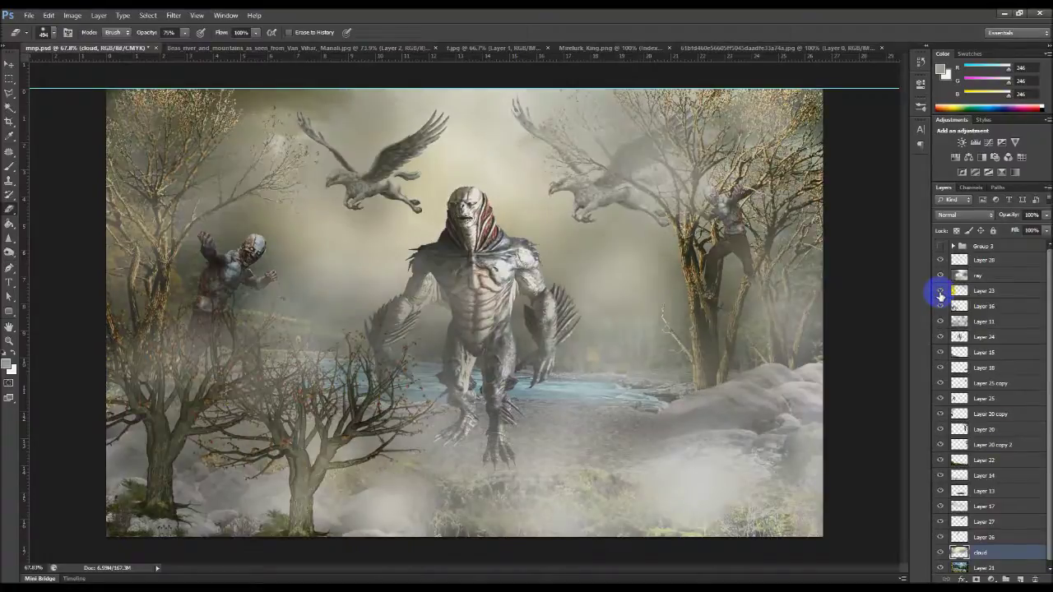
{"action": "left_click", "coordinate": [940, 293]}
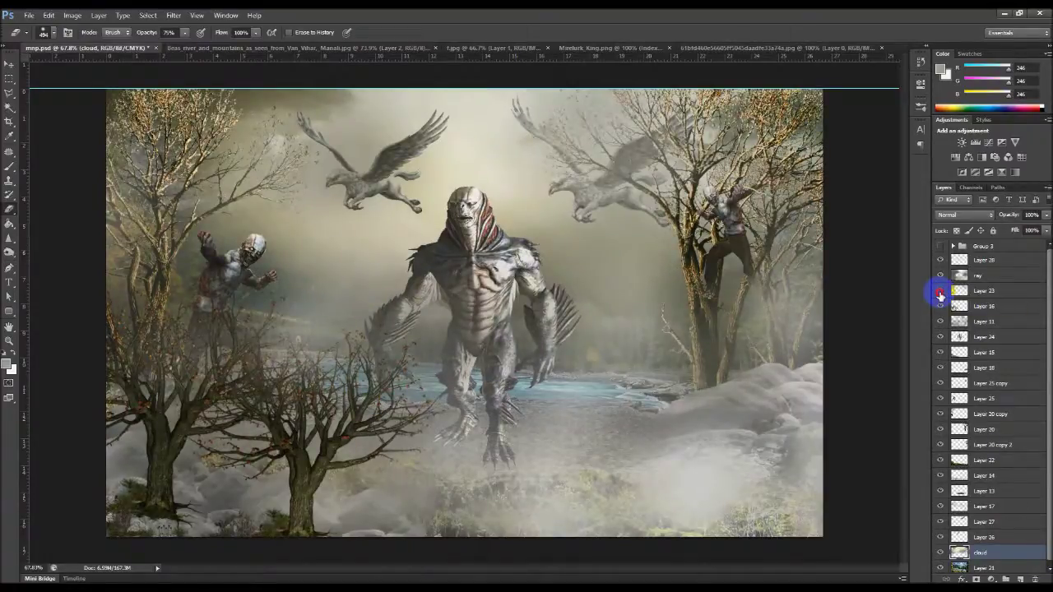
{"action": "left_click", "coordinate": [940, 293]}
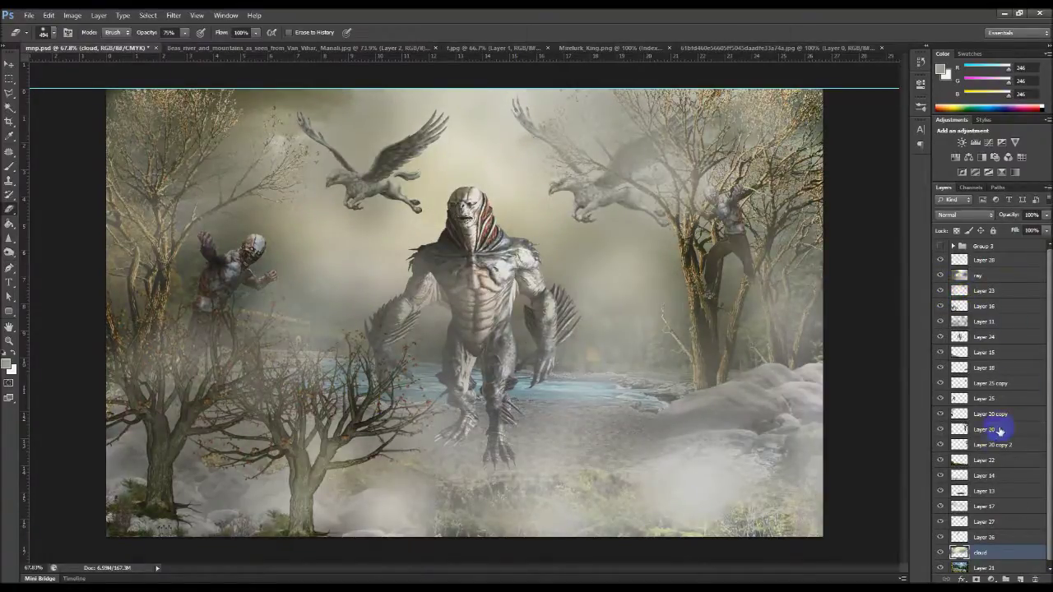
{"action": "scroll", "coordinate": [999, 468], "scroll_direction": "down", "scroll_amount": 1}
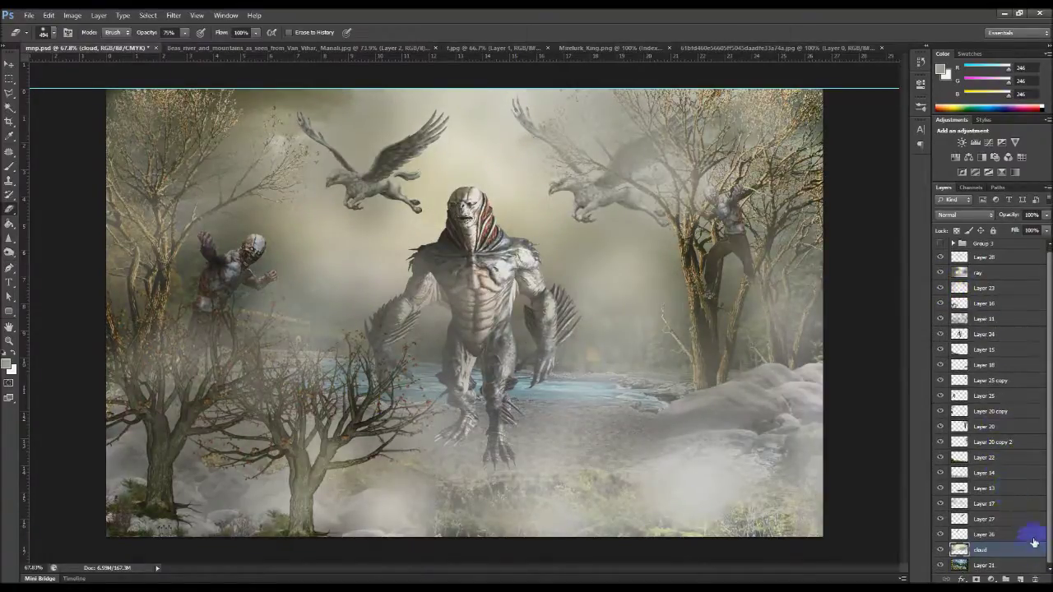
{"action": "left_click", "coordinate": [941, 534]}
{"action": "left_click", "coordinate": [941, 534]}
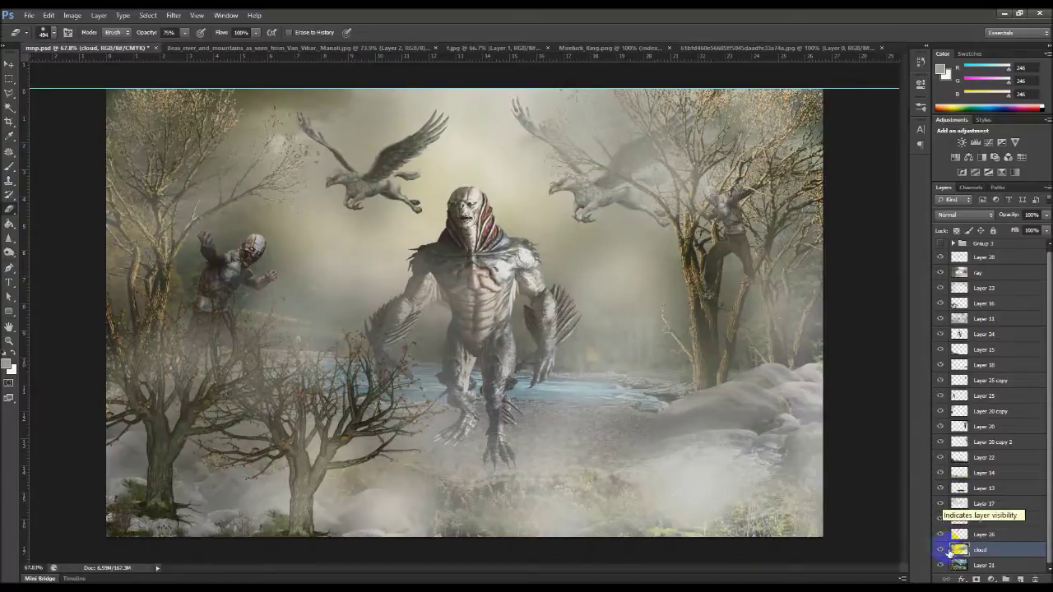
{"action": "left_click", "coordinate": [987, 536]}
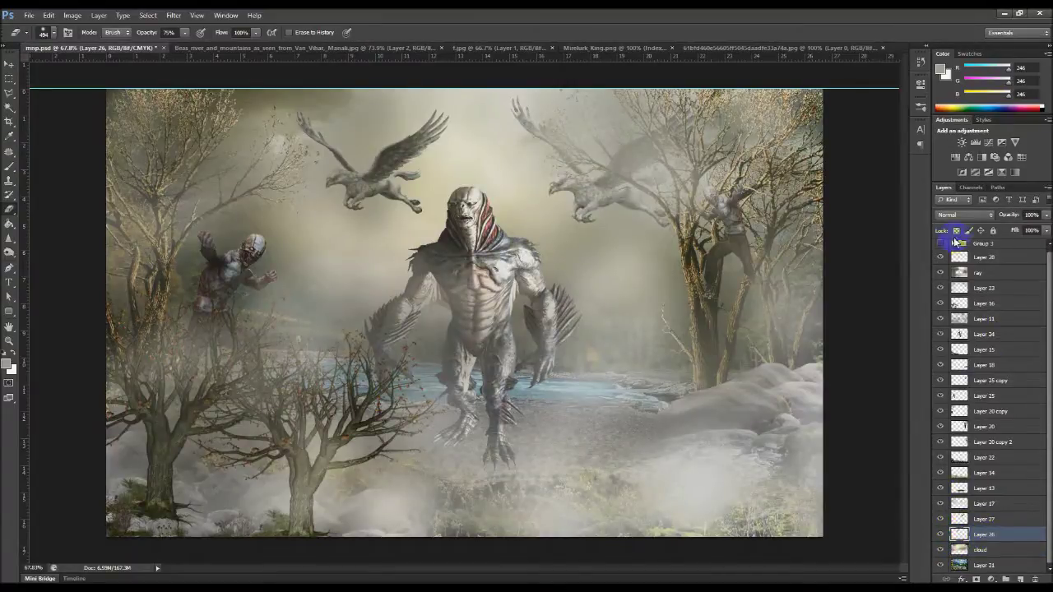
Step: Add a Color Balance adjustment above Layer 26 with midtones Yellow/Blue at -40
{"action": "left_click", "coordinate": [979, 157]}
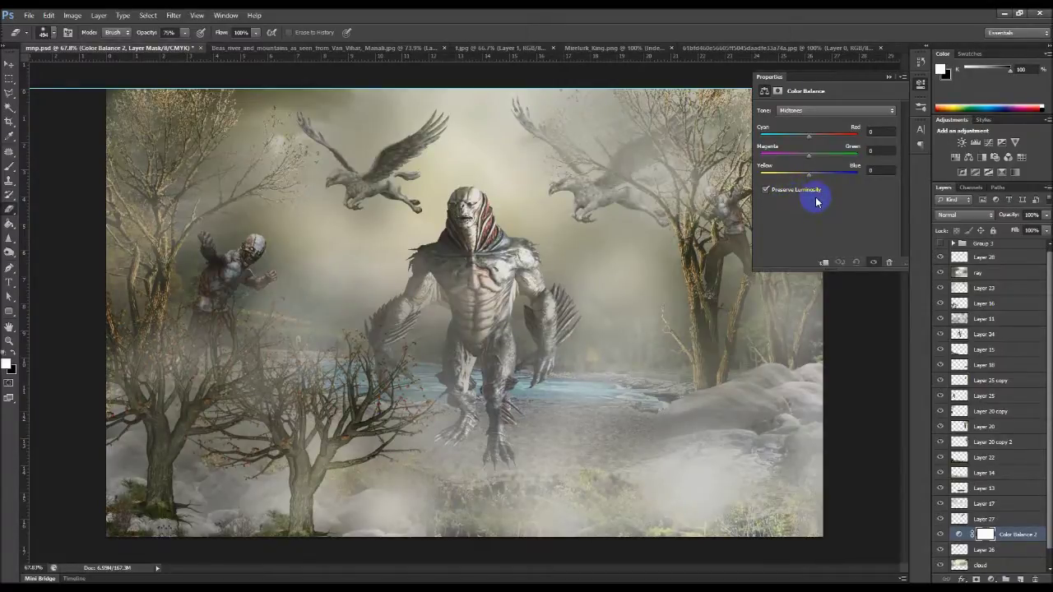
{"action": "left_click_drag", "start_coordinate": [808, 174], "coordinate": [787, 177]}
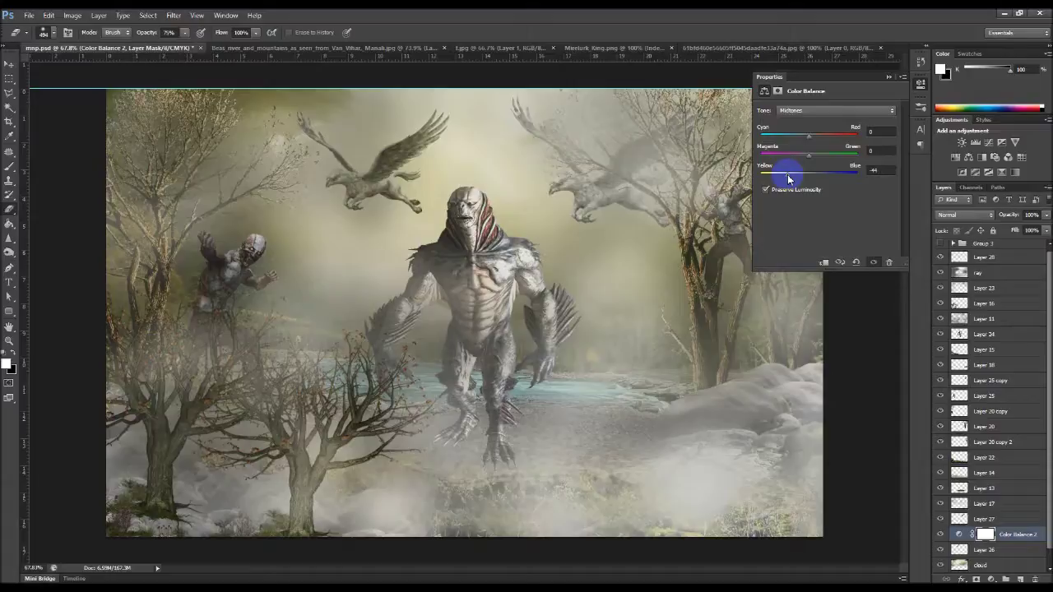
Step: Warm the Color Balance 2 midtones, settling Cyan–Red at -3 and Yellow–Blue at -29
{"action": "mouse_move", "coordinate": [787, 179]}
{"action": "left_mouse_down"}
{"action": "mouse_move", "coordinate": [771, 178]}
{"action": "mouse_move", "coordinate": [792, 159]}
{"action": "mouse_move", "coordinate": [767, 159]}
{"action": "mouse_move", "coordinate": [811, 135]}
{"action": "mouse_move", "coordinate": [850, 141]}
{"action": "mouse_move", "coordinate": [810, 140]}
{"action": "left_mouse_up"}
{"action": "left_click_drag", "start_coordinate": [793, 178], "coordinate": [795, 178]}
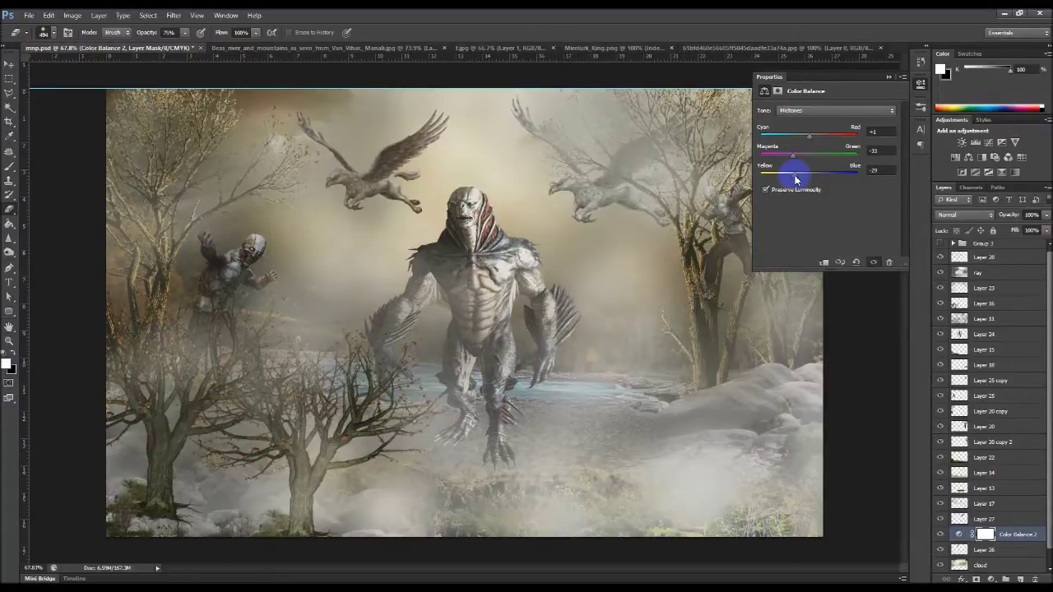
{"action": "mouse_move", "coordinate": [796, 178]}
{"action": "left_mouse_down"}
{"action": "mouse_move", "coordinate": [771, 178]}
{"action": "mouse_move", "coordinate": [791, 176]}
{"action": "left_mouse_up"}
{"action": "left_click_drag", "start_coordinate": [793, 178], "coordinate": [793, 180]}
{"action": "left_click_drag", "start_coordinate": [793, 178], "coordinate": [788, 179]}
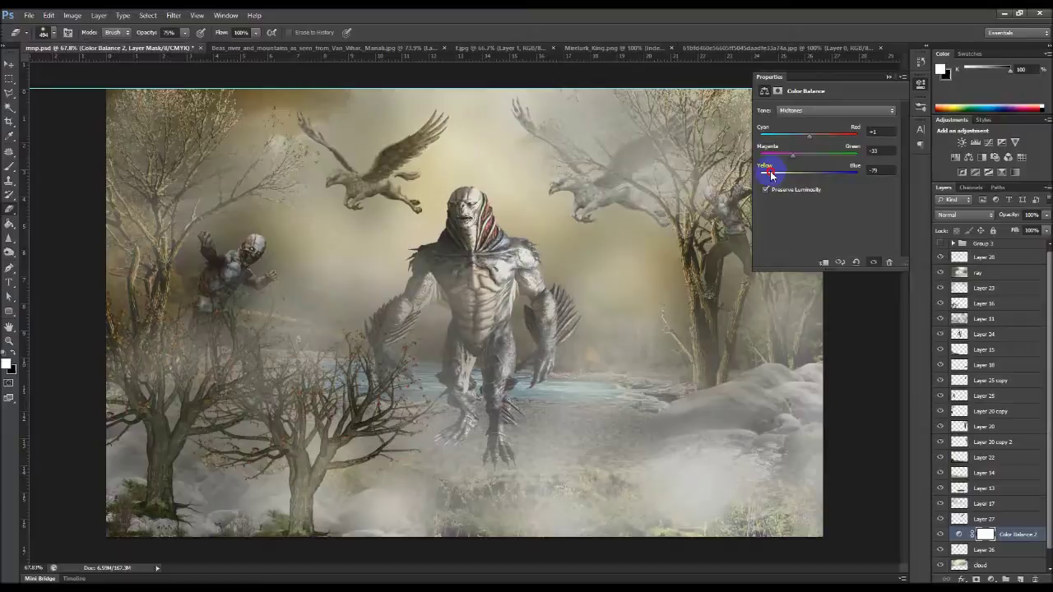
{"action": "left_click_drag", "start_coordinate": [788, 179], "coordinate": [809, 175]}
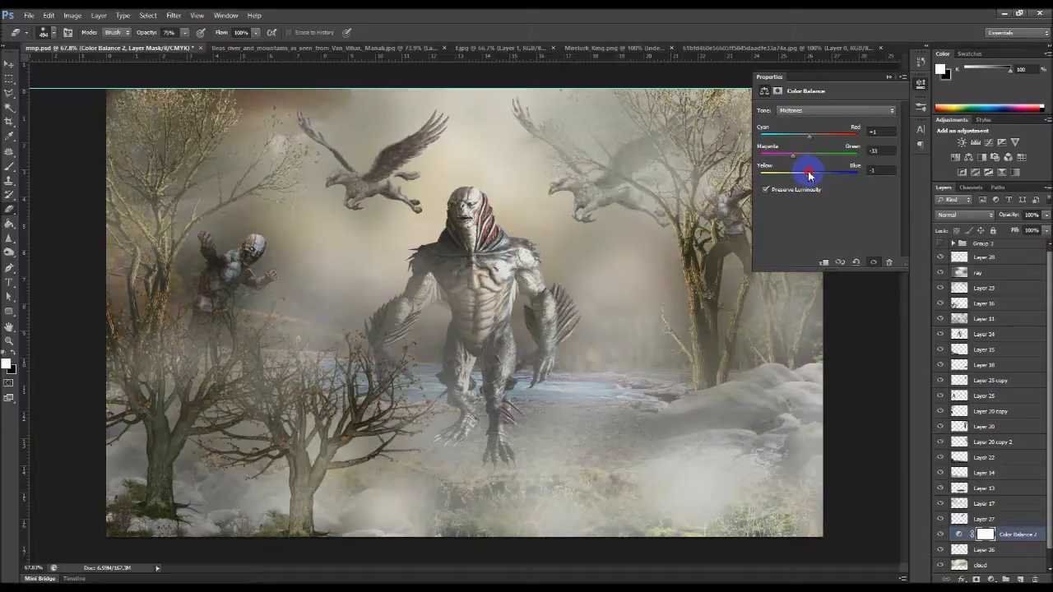
{"action": "mouse_move", "coordinate": [809, 175]}
{"action": "left_mouse_down"}
{"action": "mouse_move", "coordinate": [872, 177]}
{"action": "mouse_move", "coordinate": [794, 174]}
{"action": "left_mouse_up"}
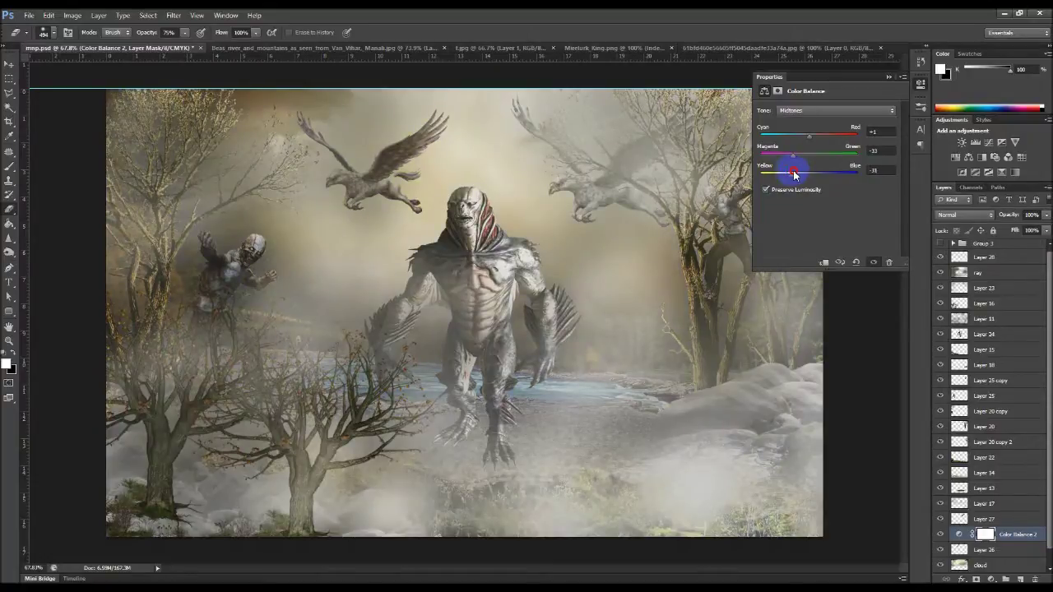
{"action": "left_click_drag", "start_coordinate": [809, 136], "coordinate": [807, 139]}
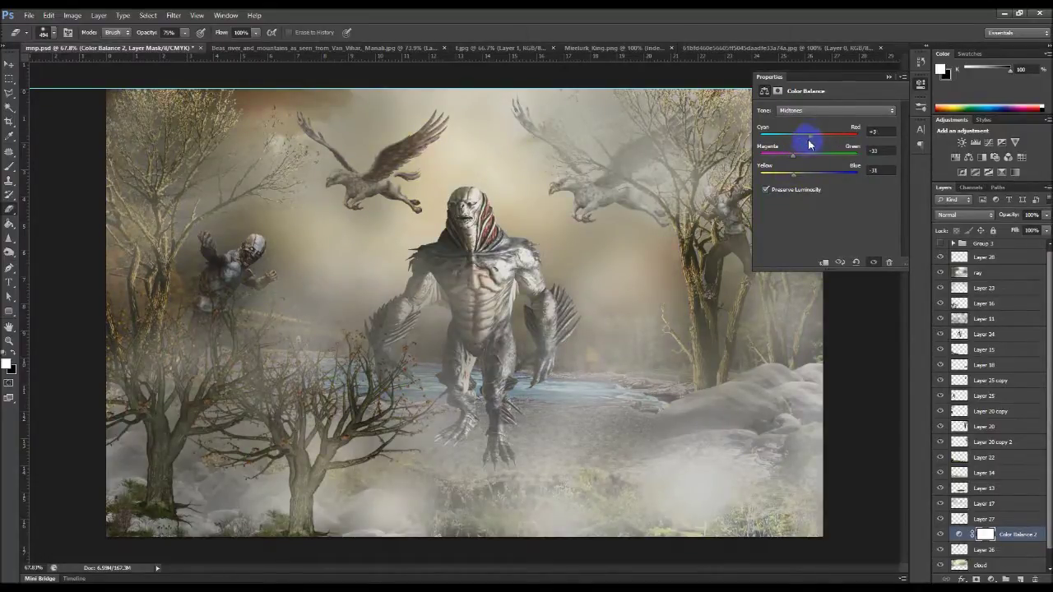
{"action": "left_click", "coordinate": [795, 175]}
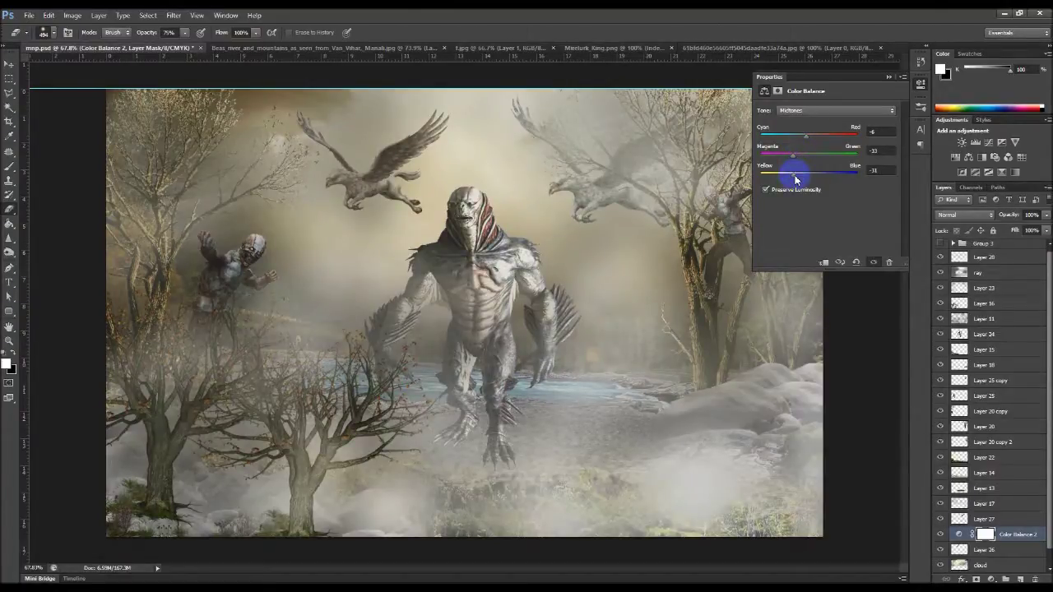
{"action": "left_click_drag", "start_coordinate": [795, 180], "coordinate": [790, 179]}
{"action": "left_click_drag", "start_coordinate": [782, 178], "coordinate": [799, 158]}
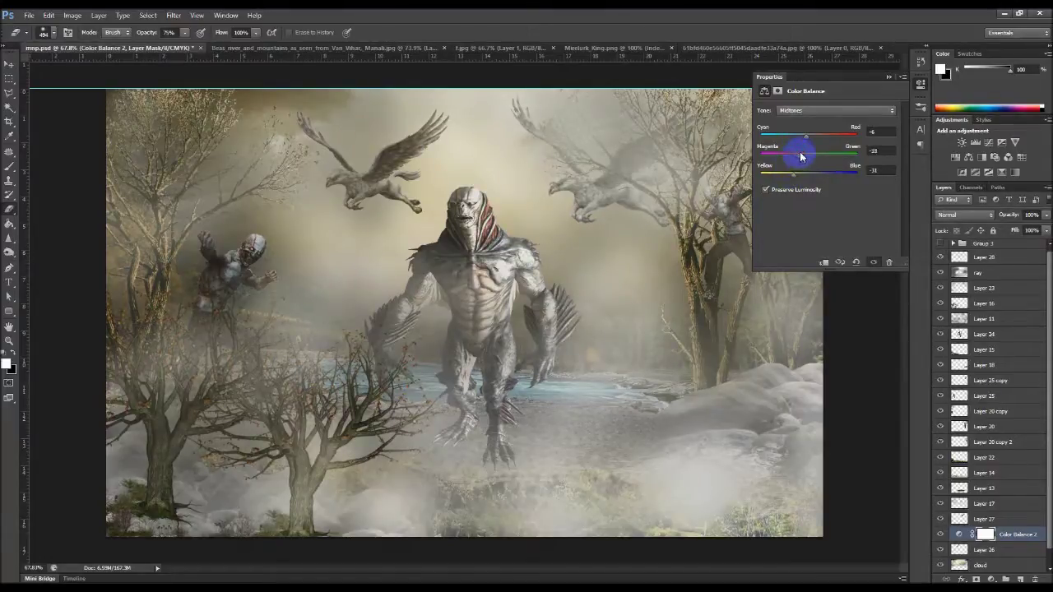
{"action": "left_click_drag", "start_coordinate": [795, 174], "coordinate": [795, 178]}
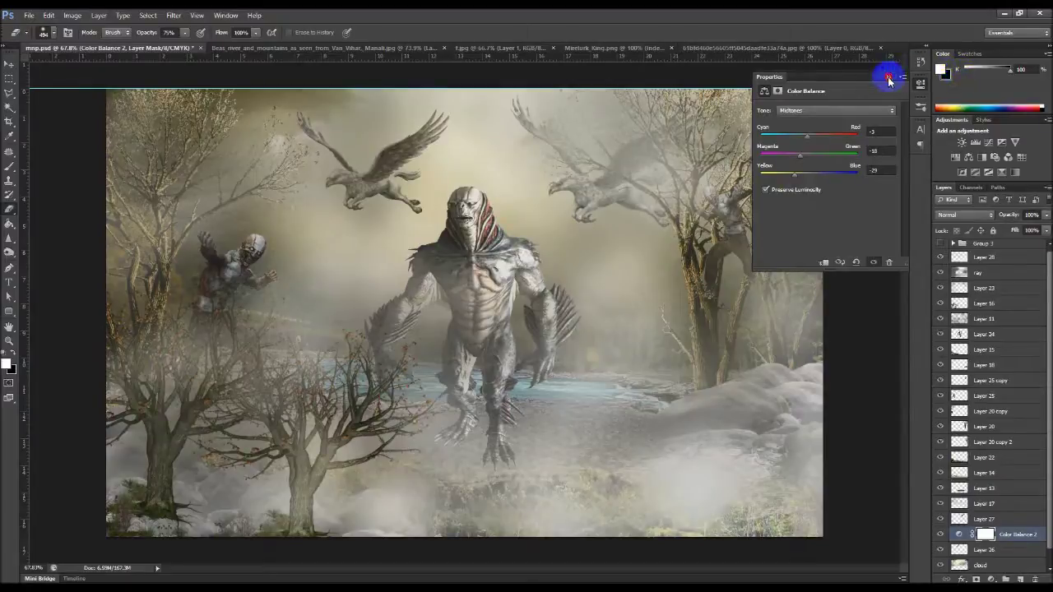
Step: Compare Color Balance 2 on and off, then mask its tint off the top-right zombie
{"action": "left_click", "coordinate": [888, 76]}
{"action": "left_click", "coordinate": [940, 535]}
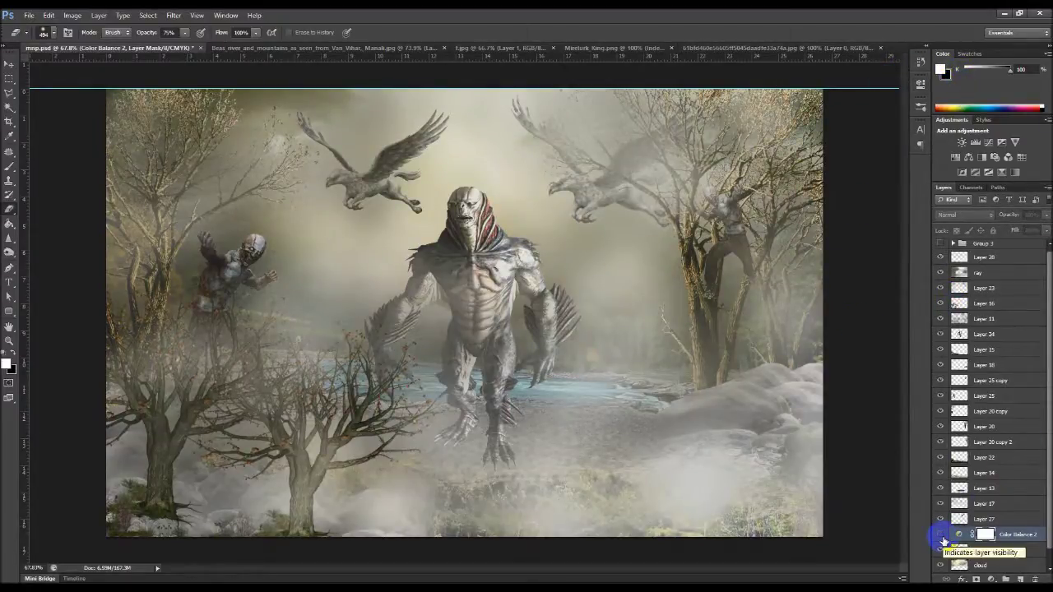
{"action": "left_click", "coordinate": [942, 537]}
{"action": "left_click", "coordinate": [942, 536]}
{"action": "left_click", "coordinate": [942, 536]}
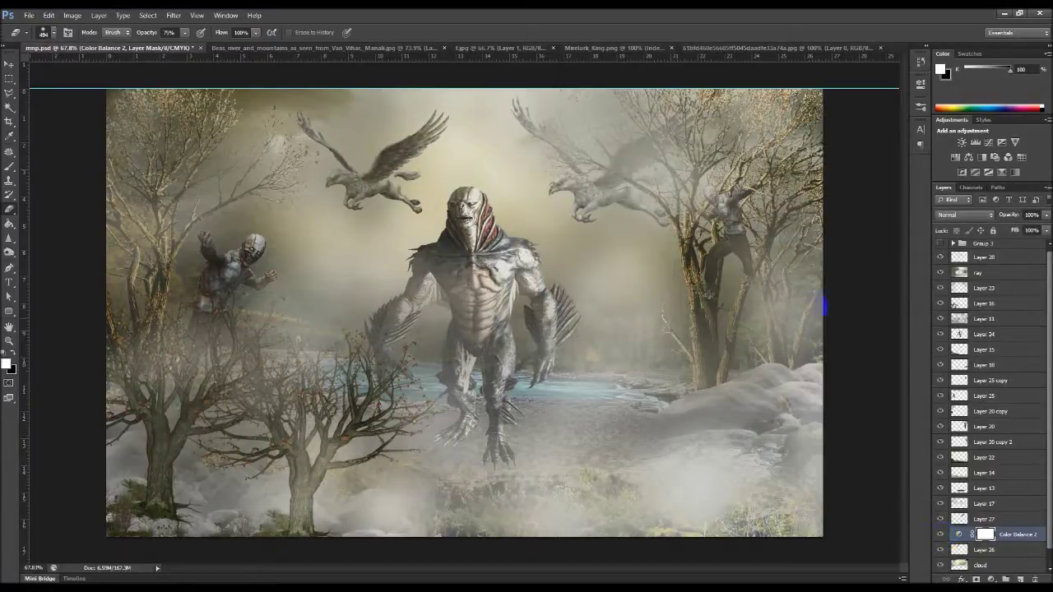
{"action": "left_click", "coordinate": [609, 394]}
Step: Erase patches of fog on the cloud and ray layers, undoing a stray river erasure
{"action": "left_click", "coordinate": [987, 565]}
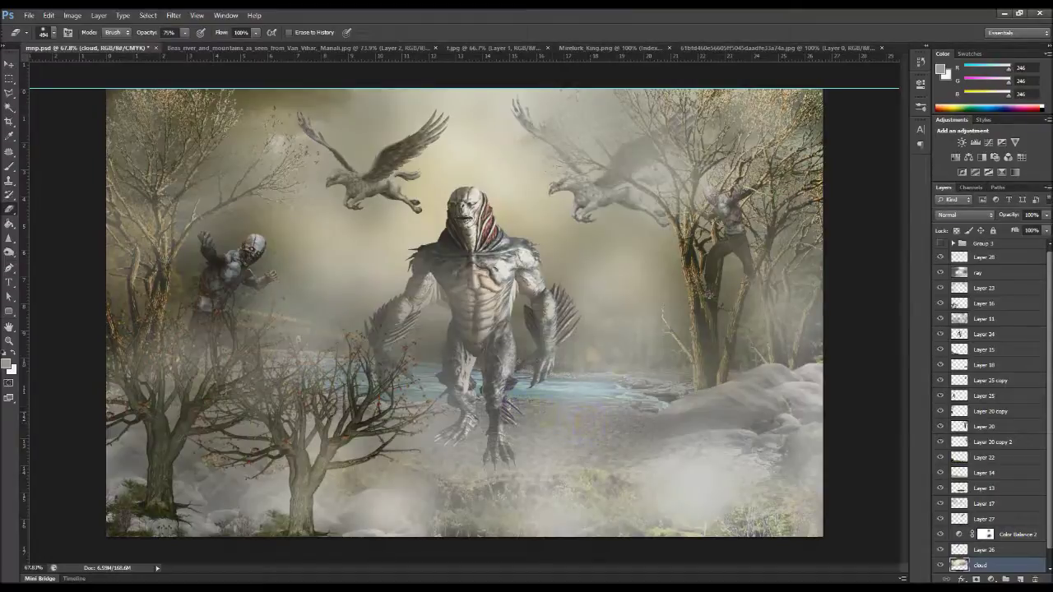
{"action": "left_click", "coordinate": [619, 398]}
{"action": "scroll", "coordinate": [1035, 526], "scroll_direction": "down", "scroll_amount": 1}
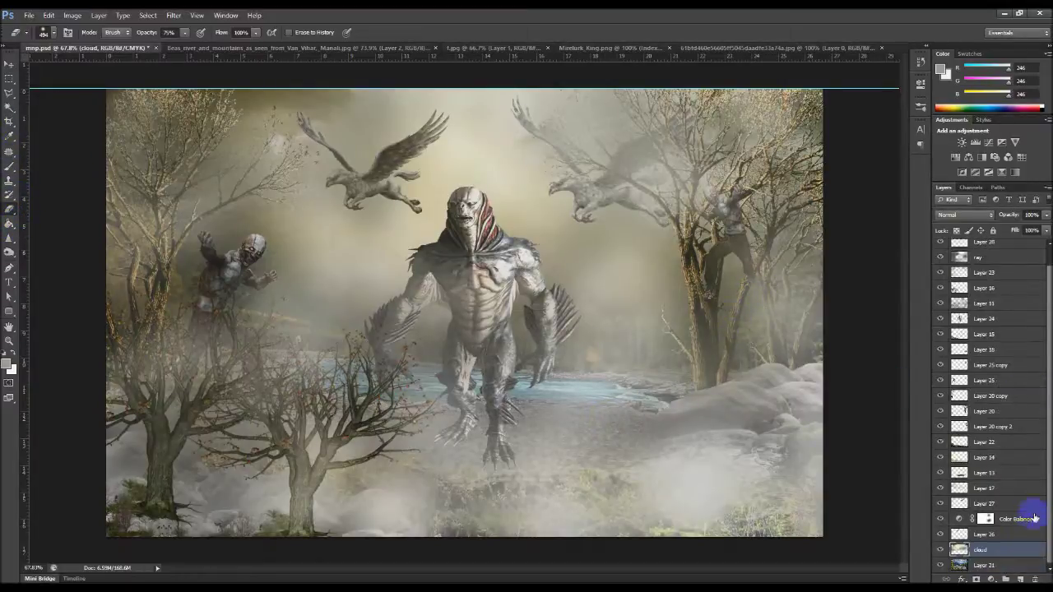
{"action": "left_click", "coordinate": [986, 565]}
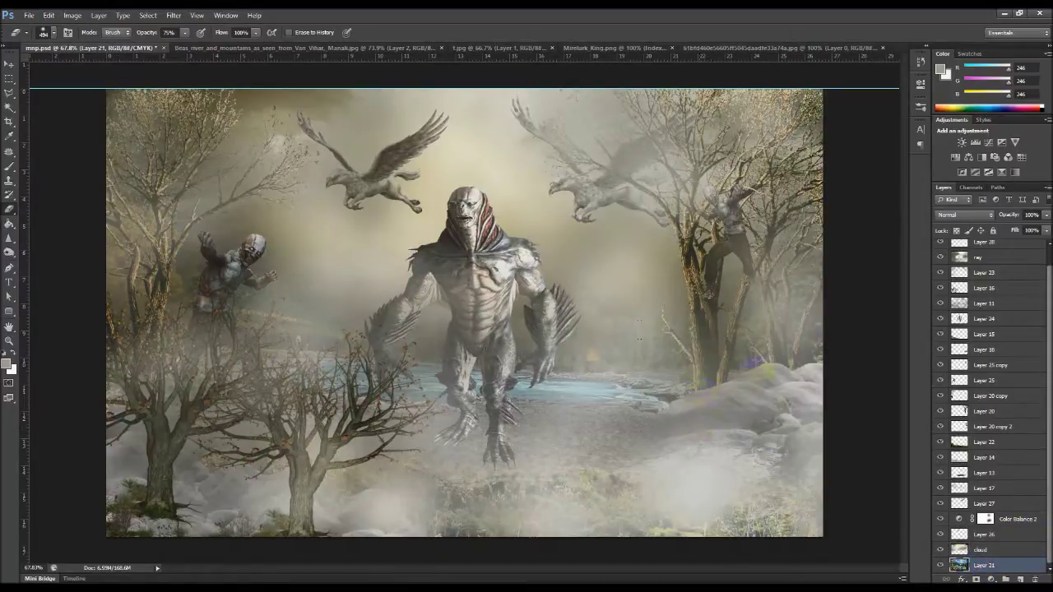
{"action": "left_click_drag", "start_coordinate": [758, 355], "coordinate": [406, 347]}
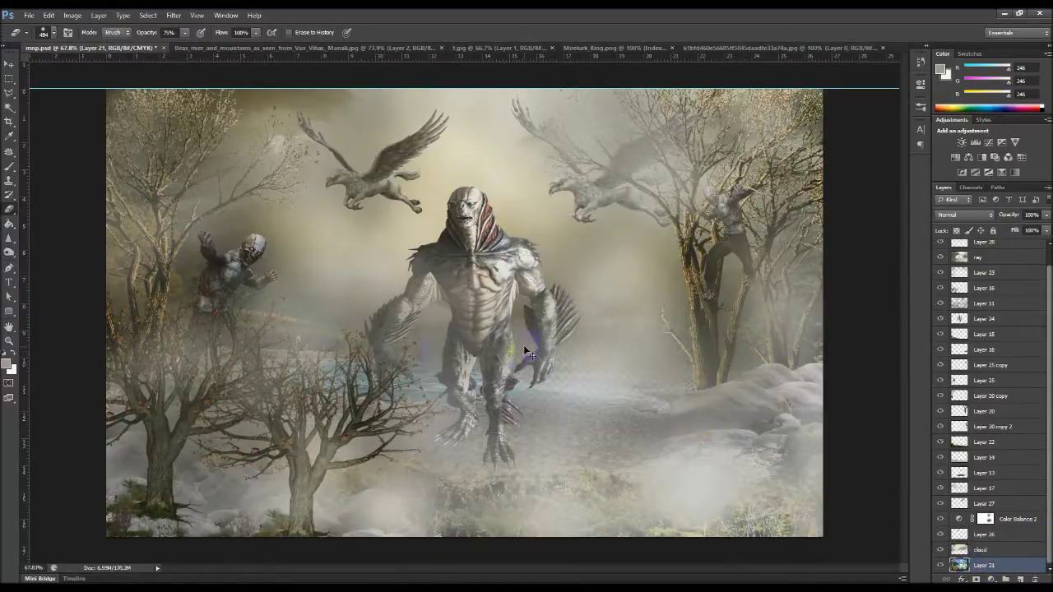
{"action": "key", "text": "ctrl+z"}
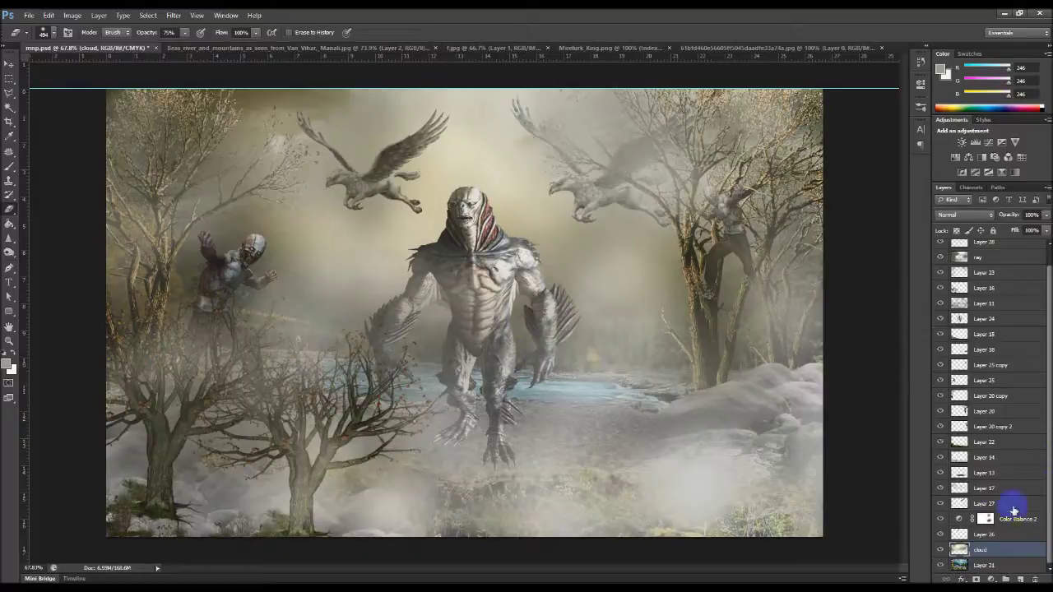
{"action": "left_click", "coordinate": [984, 257]}
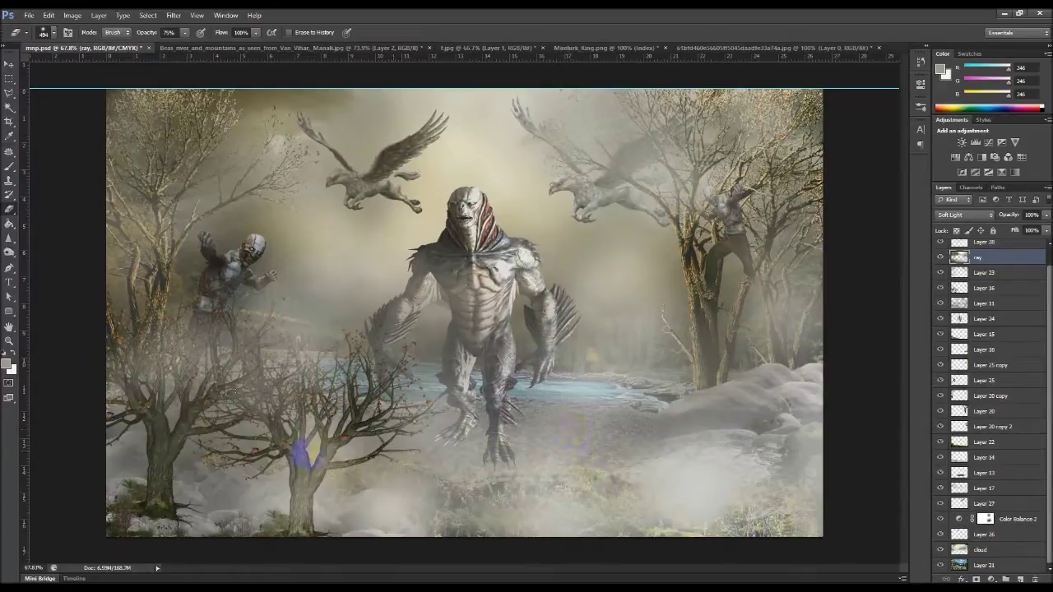
{"action": "left_click_drag", "start_coordinate": [176, 441], "coordinate": [855, 493]}
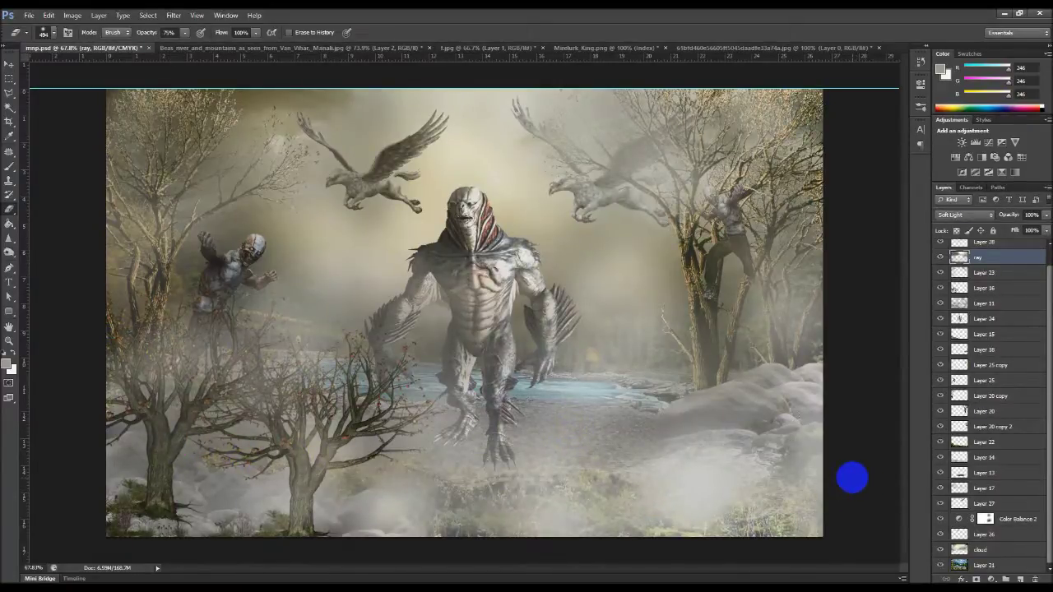
Step: Duplicate the zombie, raise Layer 25 copy 3 in the stack, and place it on the right riverbank
{"action": "left_click", "coordinate": [9, 63]}
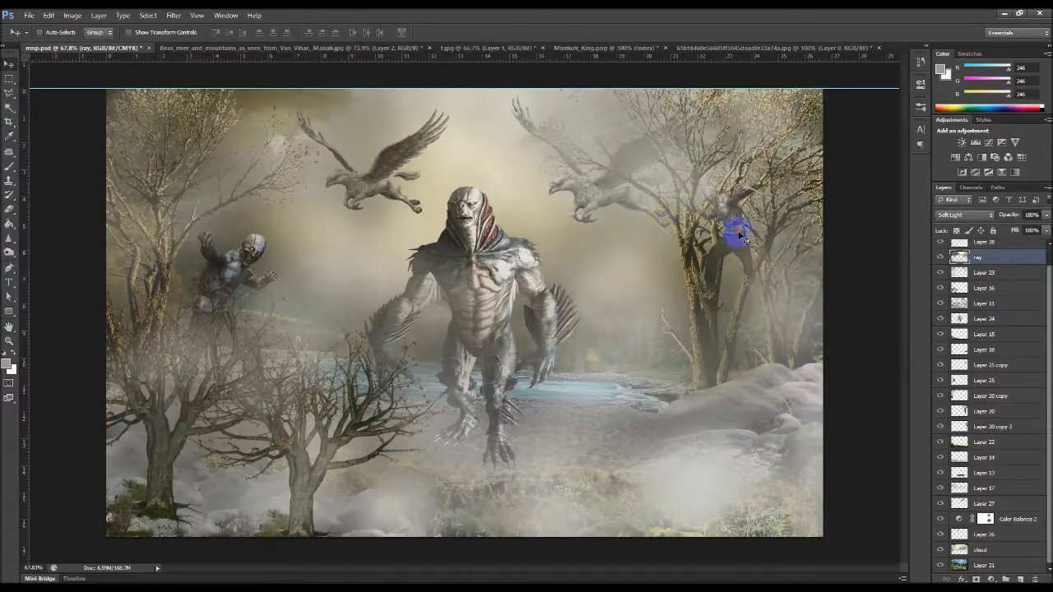
{"action": "left_click", "coordinate": [1002, 319]}
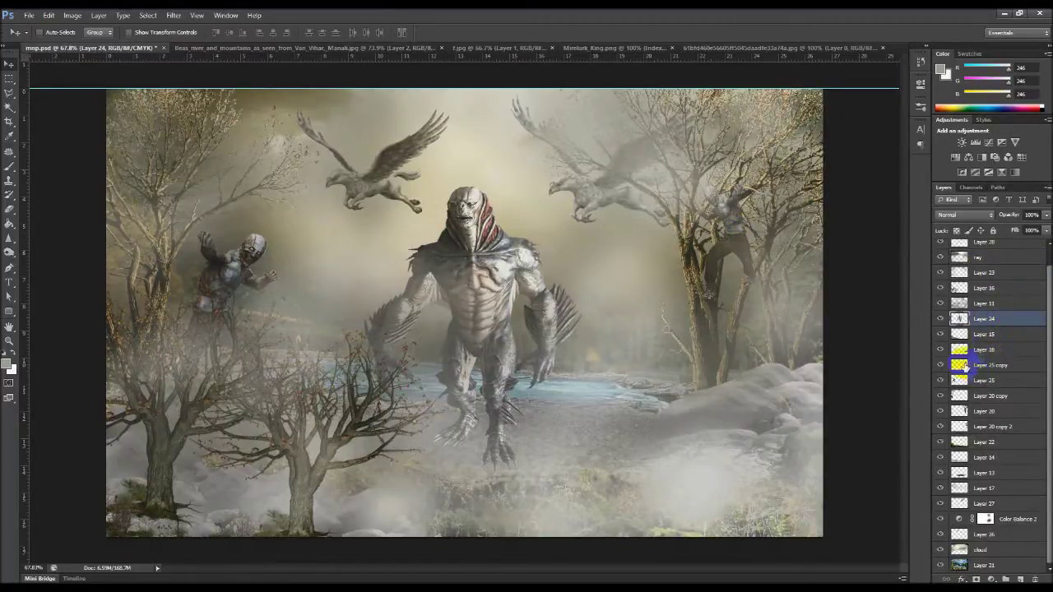
{"action": "left_click", "coordinate": [987, 364]}
{"action": "left_click_drag", "start_coordinate": [731, 236], "coordinate": [709, 307]}
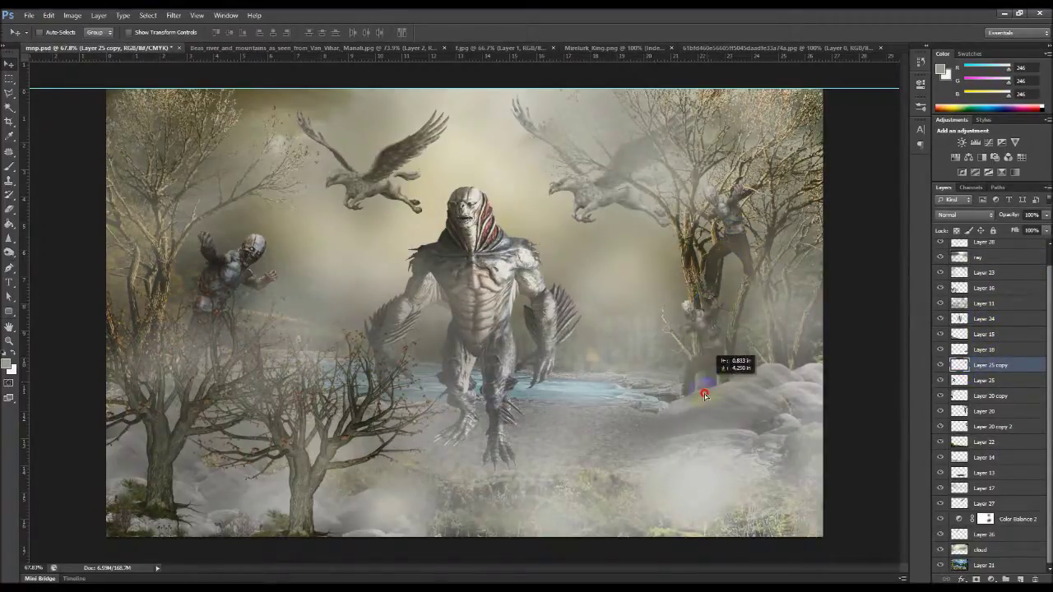
{"action": "mouse_move", "coordinate": [709, 307]}
{"action": "left_mouse_down"}
{"action": "mouse_move", "coordinate": [627, 359]}
{"action": "mouse_move", "coordinate": [673, 371]}
{"action": "mouse_move", "coordinate": [724, 345]}
{"action": "mouse_move", "coordinate": [802, 339]}
{"action": "mouse_move", "coordinate": [803, 320]}
{"action": "left_mouse_up"}
{"action": "left_click_drag", "start_coordinate": [729, 340], "coordinate": [639, 369]}
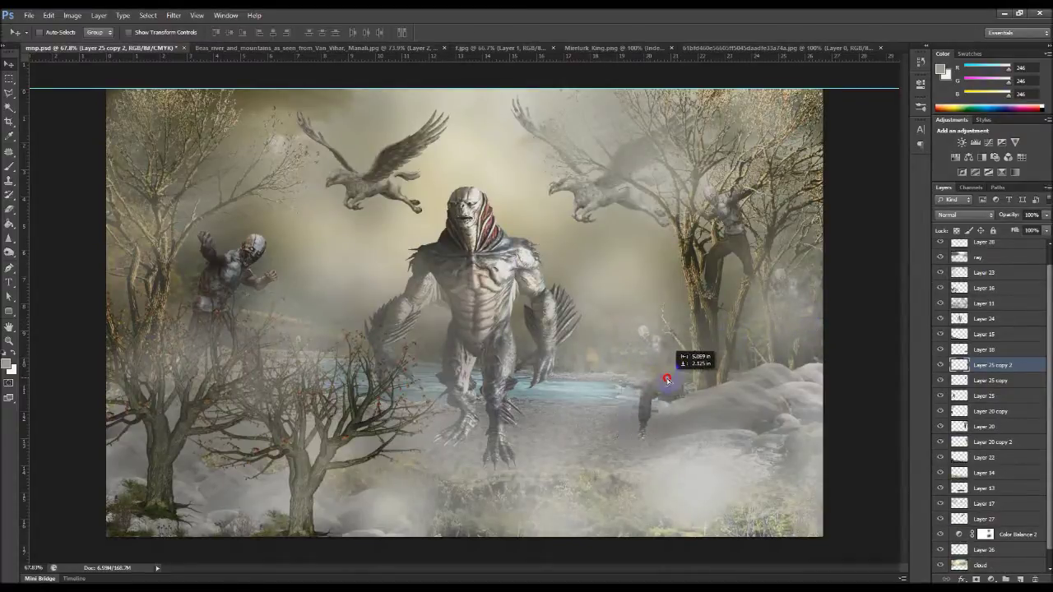
{"action": "left_click_drag", "start_coordinate": [639, 369], "coordinate": [693, 384]}
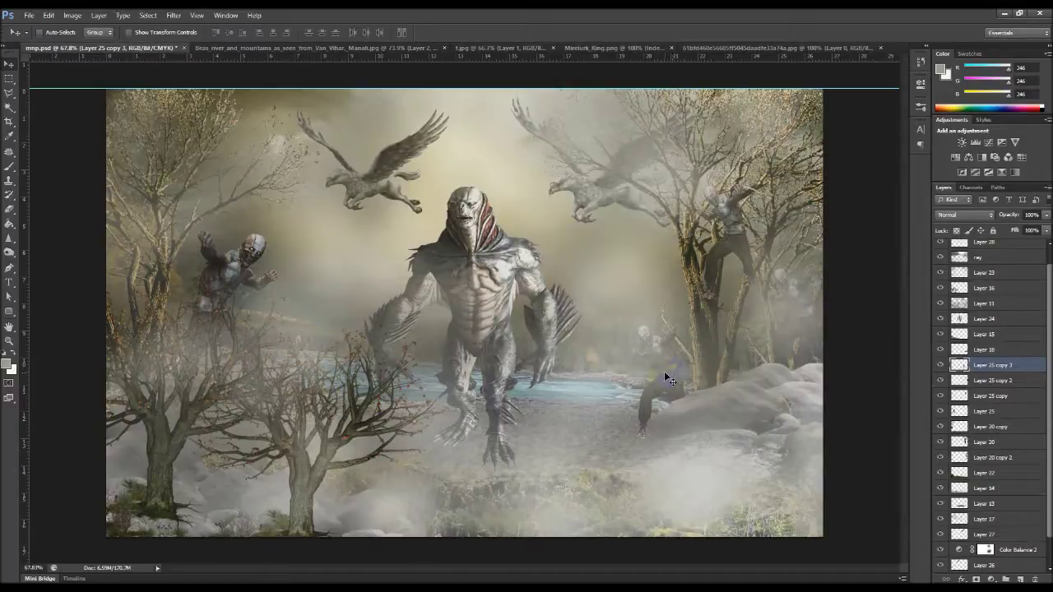
{"action": "left_click_drag", "start_coordinate": [664, 371], "coordinate": [662, 365]}
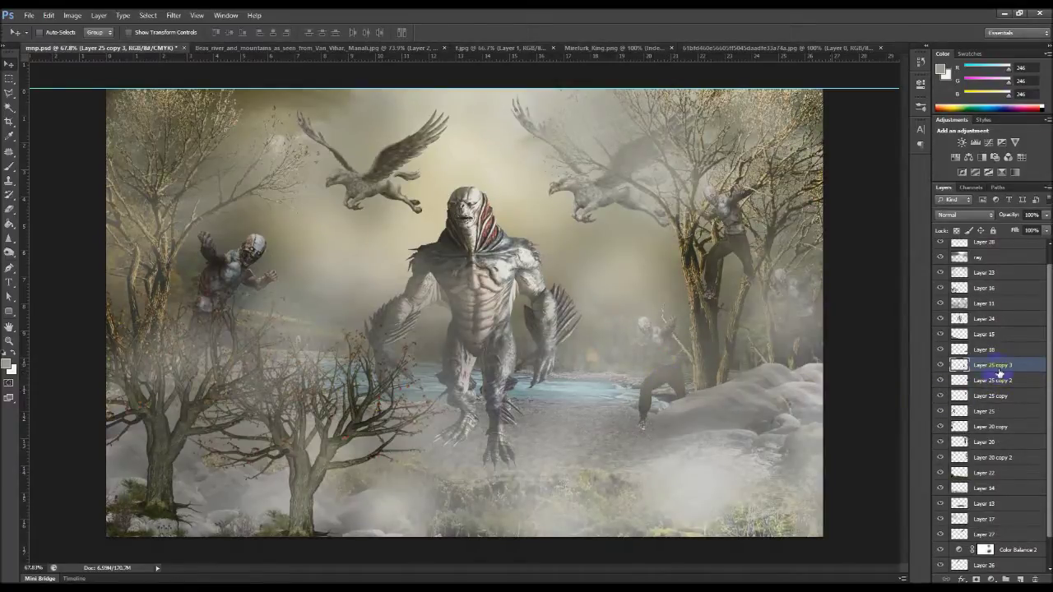
{"action": "left_click_drag", "start_coordinate": [999, 366], "coordinate": [996, 288]}
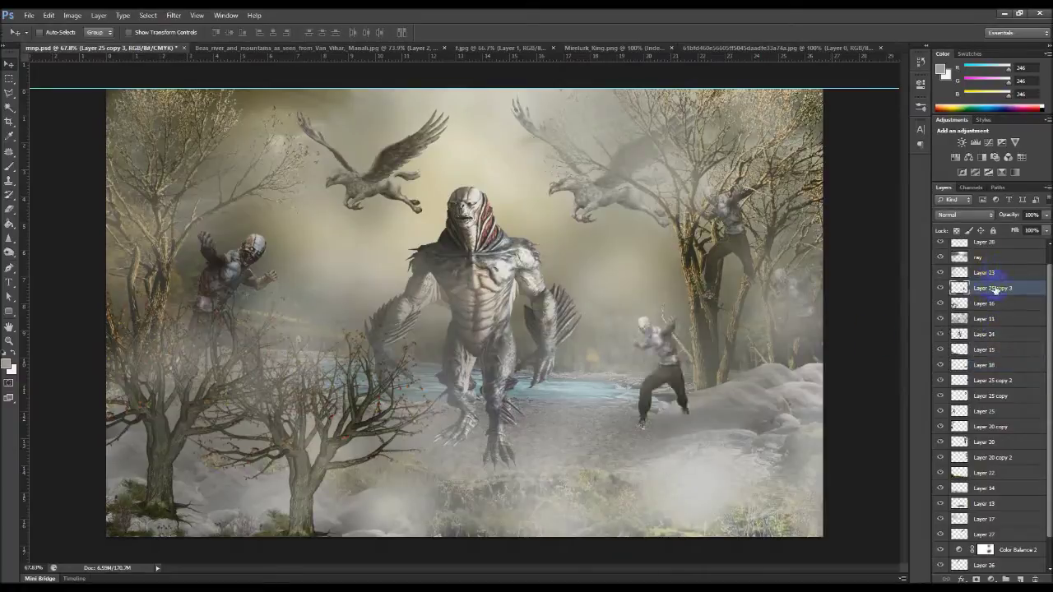
{"action": "mouse_move", "coordinate": [682, 380]}
{"action": "left_mouse_down"}
{"action": "mouse_move", "coordinate": [758, 369]}
{"action": "mouse_move", "coordinate": [750, 359]}
{"action": "left_mouse_up"}
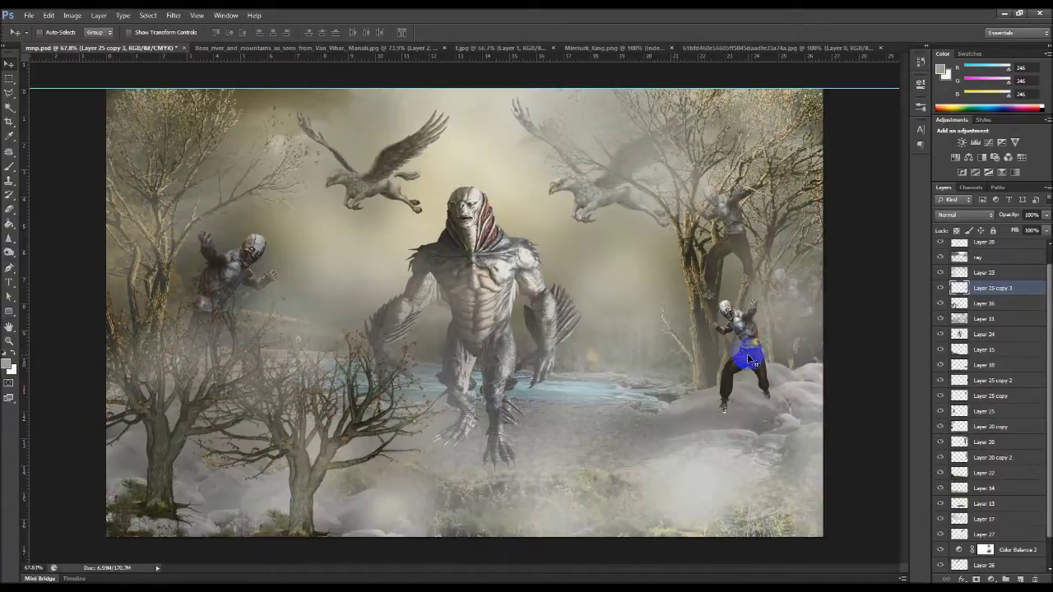
{"action": "left_click_drag", "start_coordinate": [747, 360], "coordinate": [682, 379]}
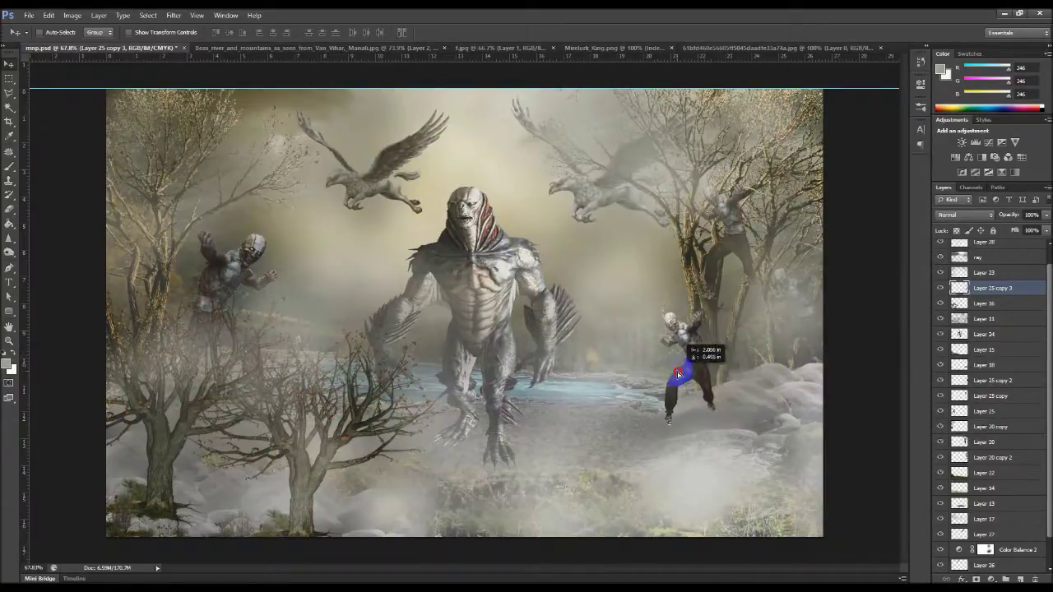
Step: Enlarge the zombie copy, making it taller and slightly narrower
{"action": "key", "text": "ctrl+t"}
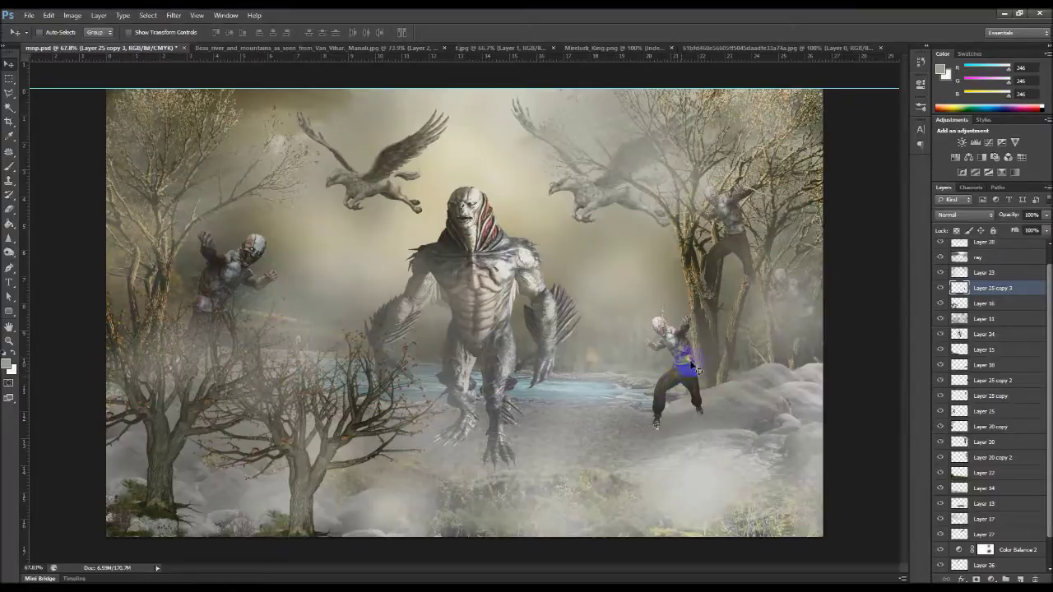
{"action": "left_click_drag", "start_coordinate": [696, 314], "coordinate": [743, 277]}
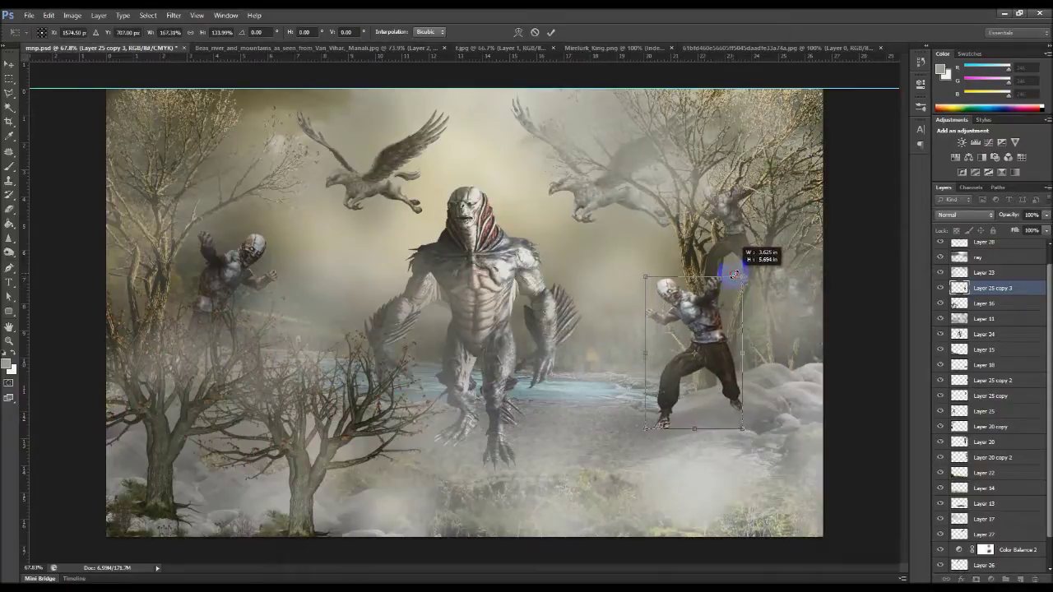
{"action": "left_click_drag", "start_coordinate": [705, 279], "coordinate": [705, 268]}
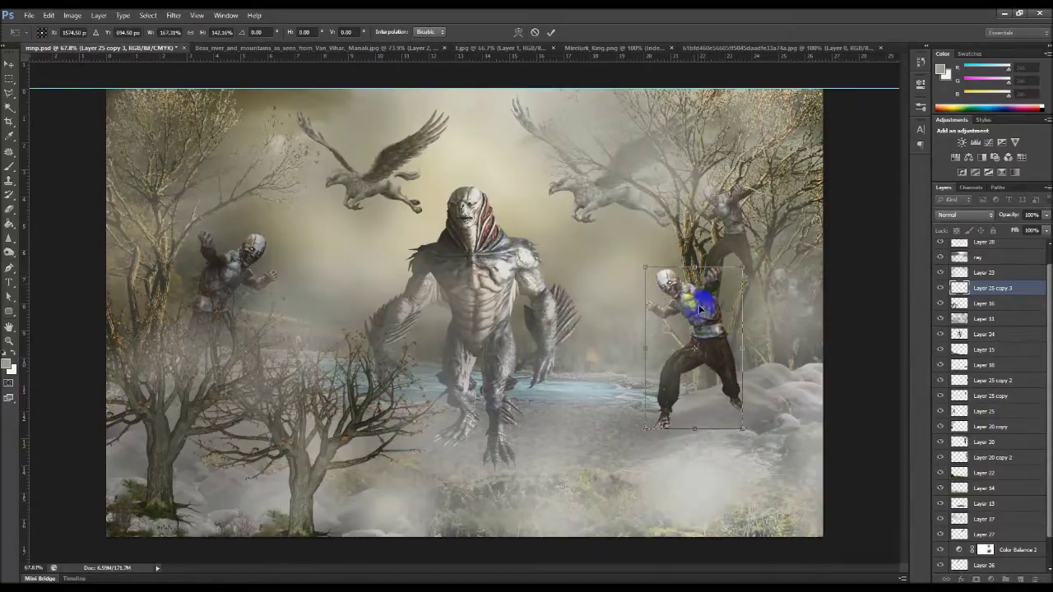
{"action": "left_click_drag", "start_coordinate": [749, 350], "coordinate": [739, 347]}
{"action": "key", "text": "Return"}
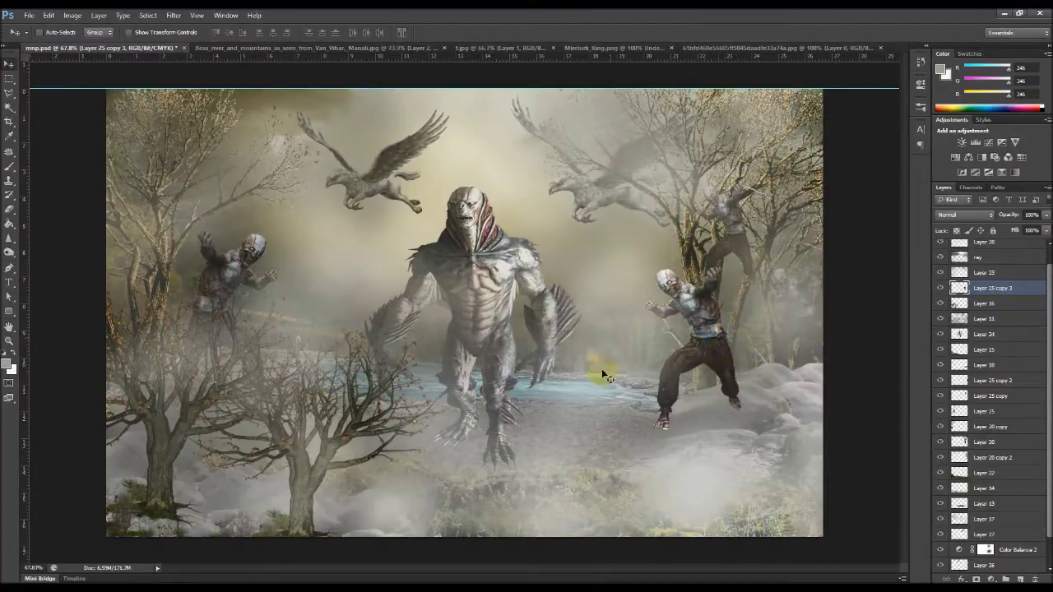
{"action": "left_click", "coordinate": [498, 288], "text": "ctrl"}
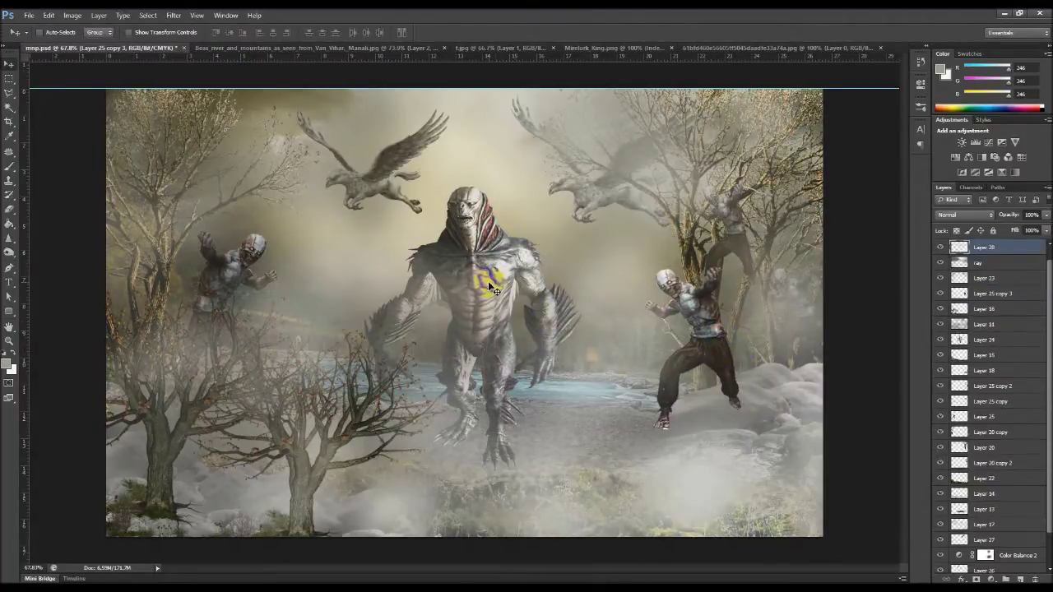
Step: Nudge the central creature on Layer 24 slightly to the right
{"action": "left_click", "coordinate": [987, 338]}
{"action": "mouse_move", "coordinate": [488, 313]}
{"action": "left_mouse_down"}
{"action": "mouse_move", "coordinate": [511, 314]}
{"action": "mouse_move", "coordinate": [510, 297]}
{"action": "mouse_move", "coordinate": [516, 318]}
{"action": "left_mouse_up"}
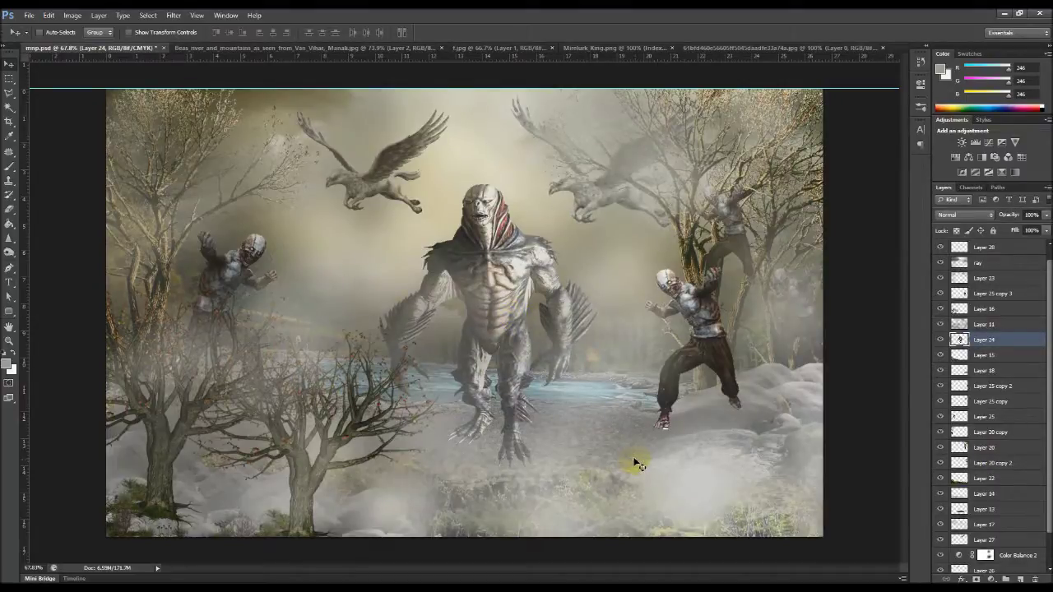
{"action": "left_click_drag", "start_coordinate": [635, 465], "coordinate": [622, 493]}
Step: Compare the Layer 28 fog overlay on and off and lower its Fill slightly
{"action": "left_click", "coordinate": [695, 499], "text": "ctrl"}
{"action": "left_click", "coordinate": [940, 247]}
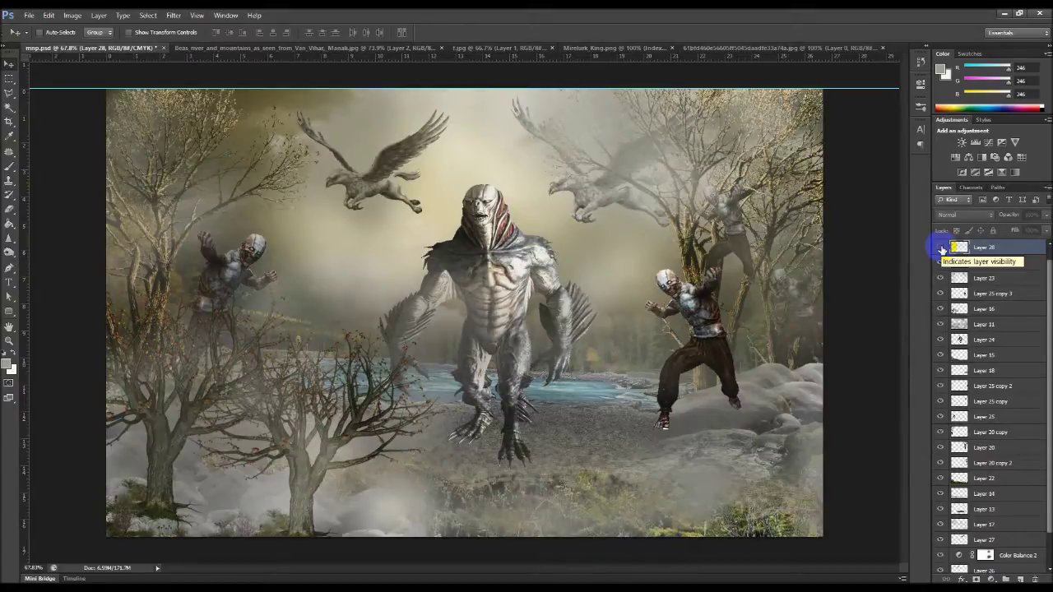
{"action": "left_click", "coordinate": [940, 247]}
{"action": "left_click", "coordinate": [940, 246]}
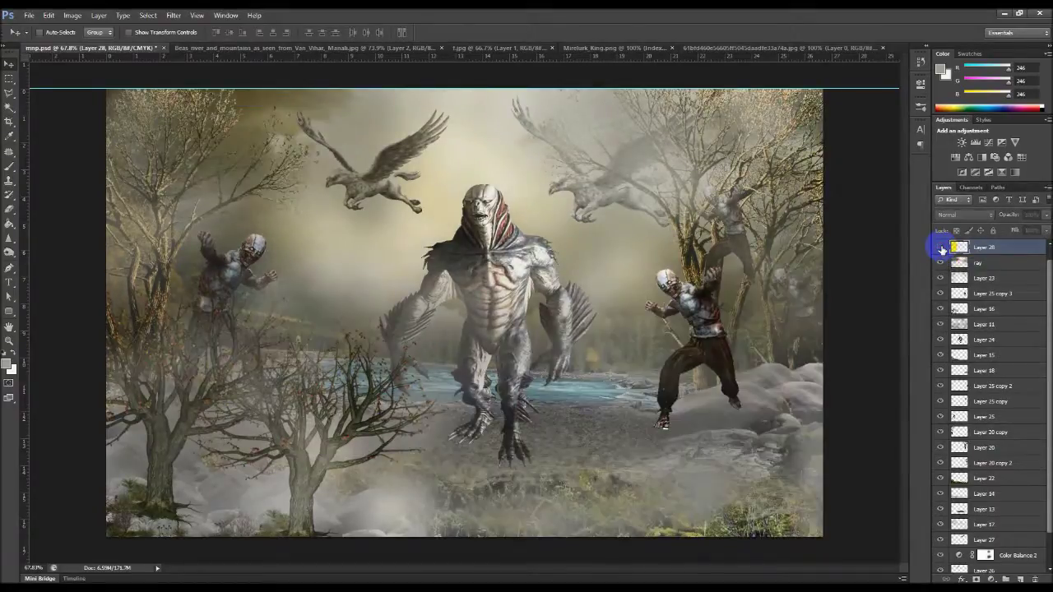
{"action": "left_click", "coordinate": [940, 247]}
{"action": "left_click", "coordinate": [941, 247]}
{"action": "left_click", "coordinate": [940, 247]}
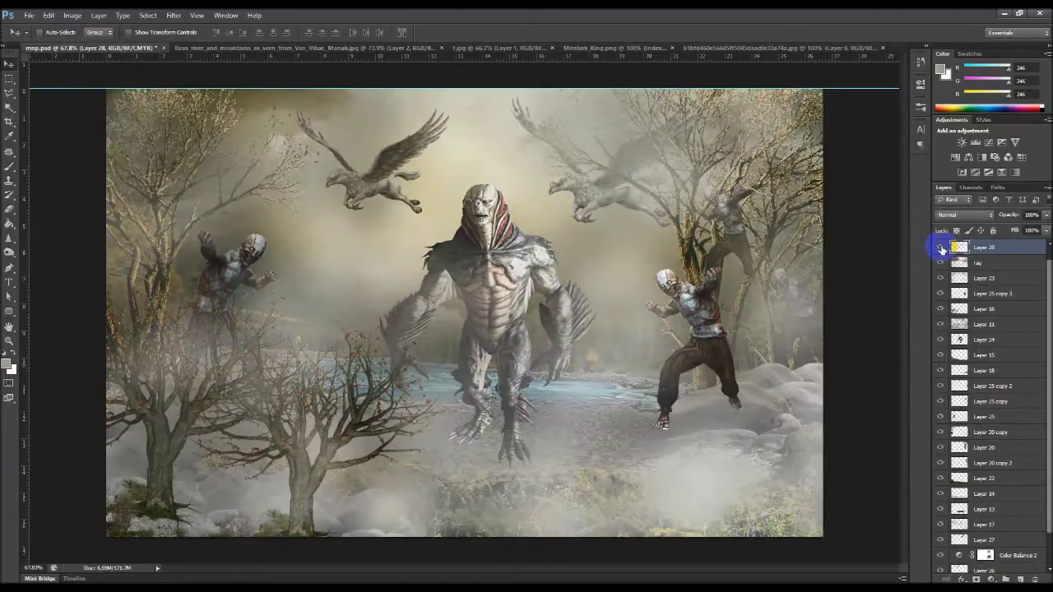
{"action": "left_click", "coordinate": [940, 247]}
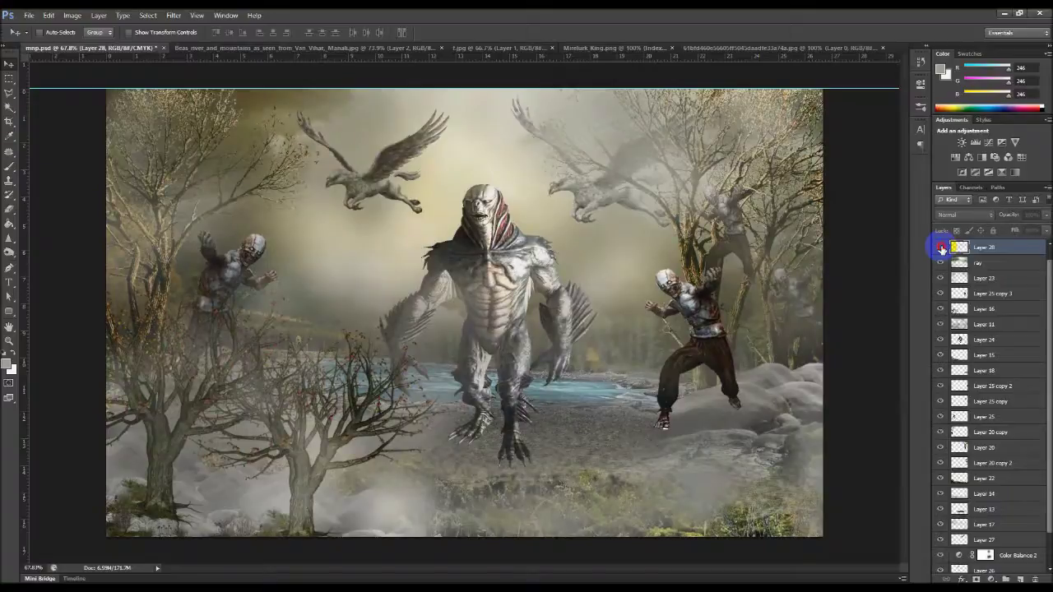
{"action": "left_click", "coordinate": [940, 247]}
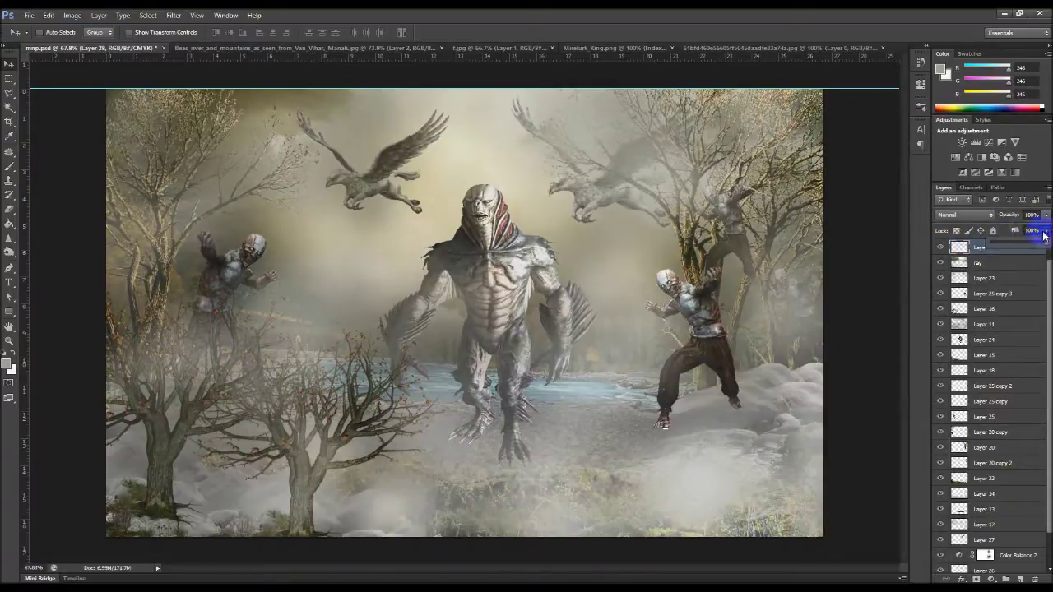
{"action": "left_click_drag", "start_coordinate": [1026, 244], "coordinate": [1049, 244]}
{"action": "left_click", "coordinate": [764, 257]}
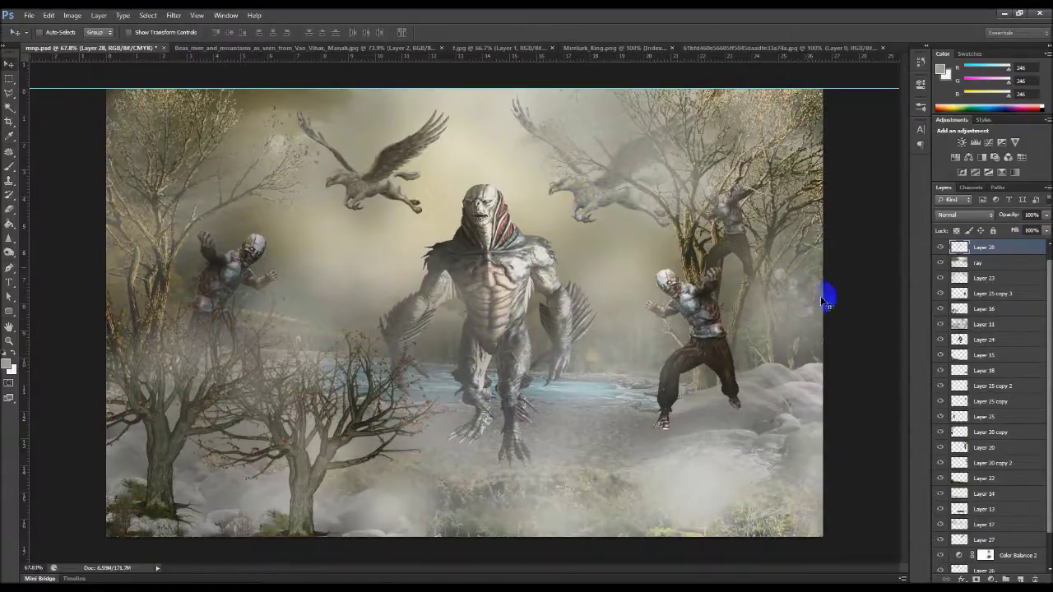
Step: Scale the right background griffin down to about 84%
{"action": "scroll", "coordinate": [935, 505], "scroll_direction": "down", "scroll_amount": 2}
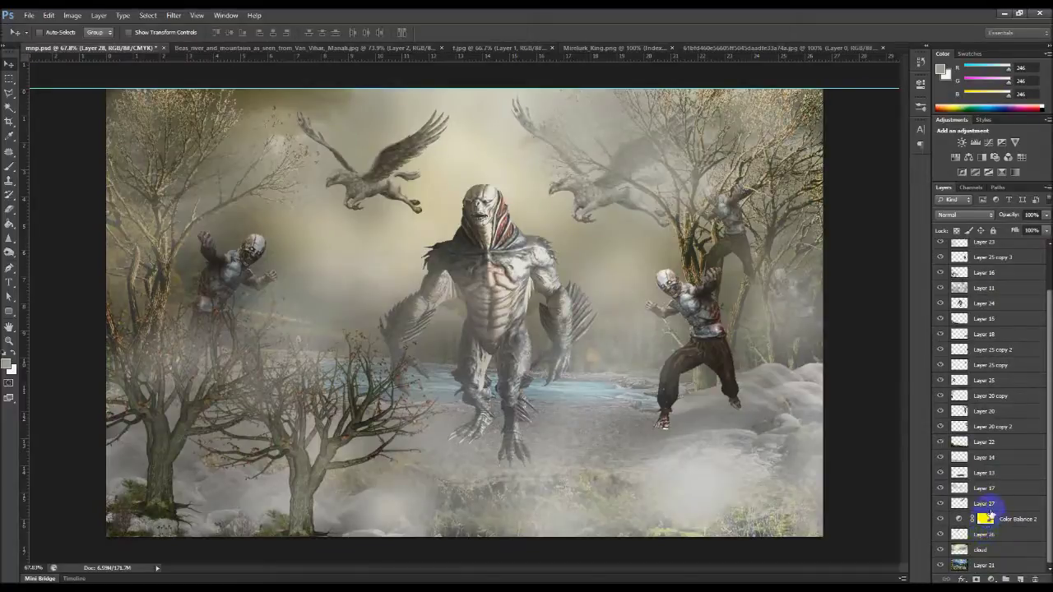
{"action": "left_click", "coordinate": [990, 509]}
{"action": "key", "text": "ctrl+t"}
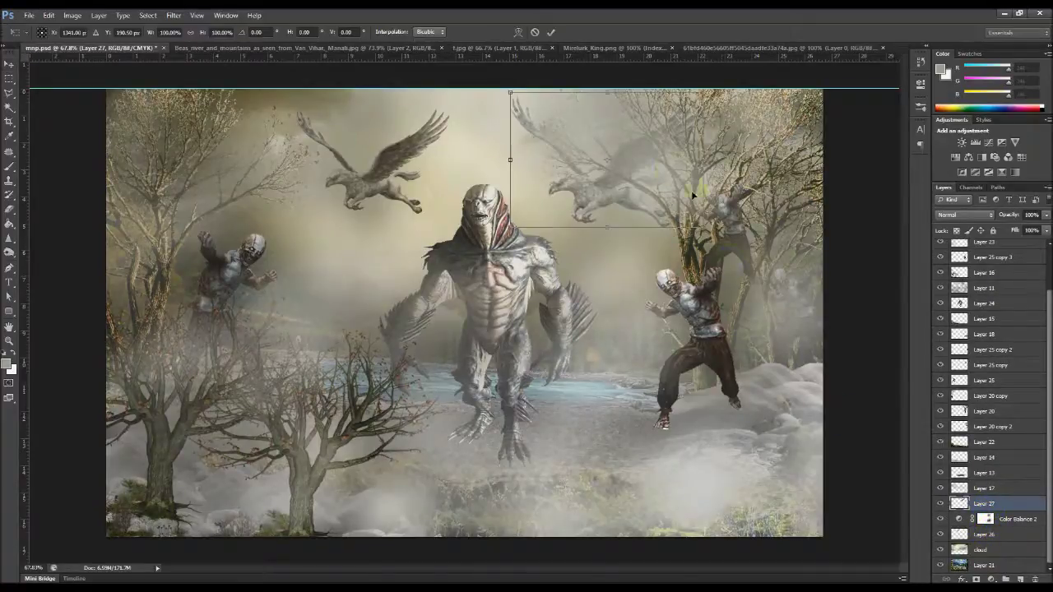
{"action": "left_click_drag", "start_coordinate": [676, 199], "coordinate": [670, 195]}
{"action": "key", "text": "Return"}
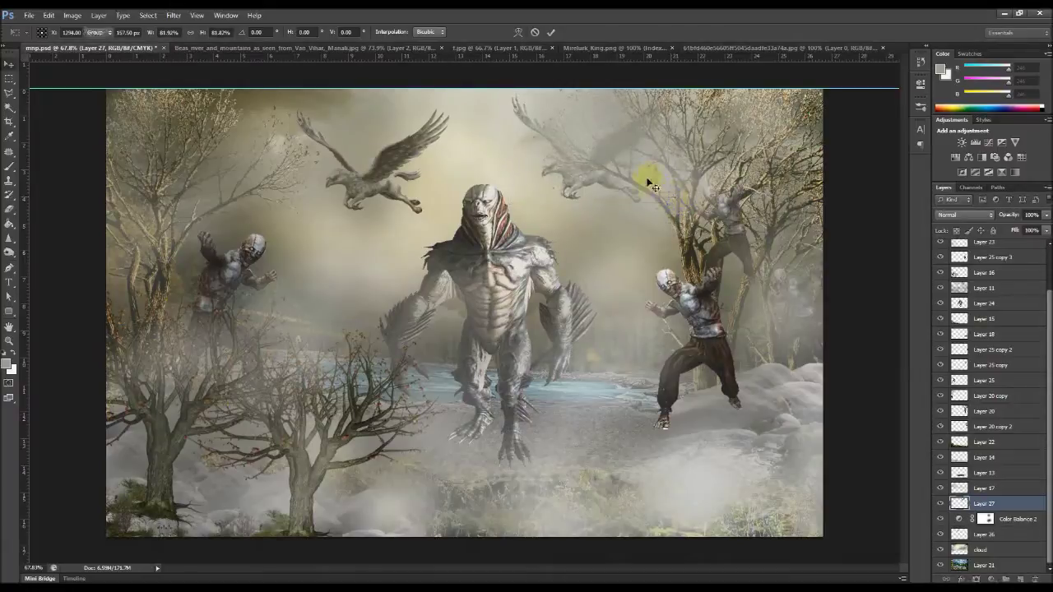
{"action": "left_click_drag", "start_coordinate": [592, 194], "coordinate": [383, 168]}
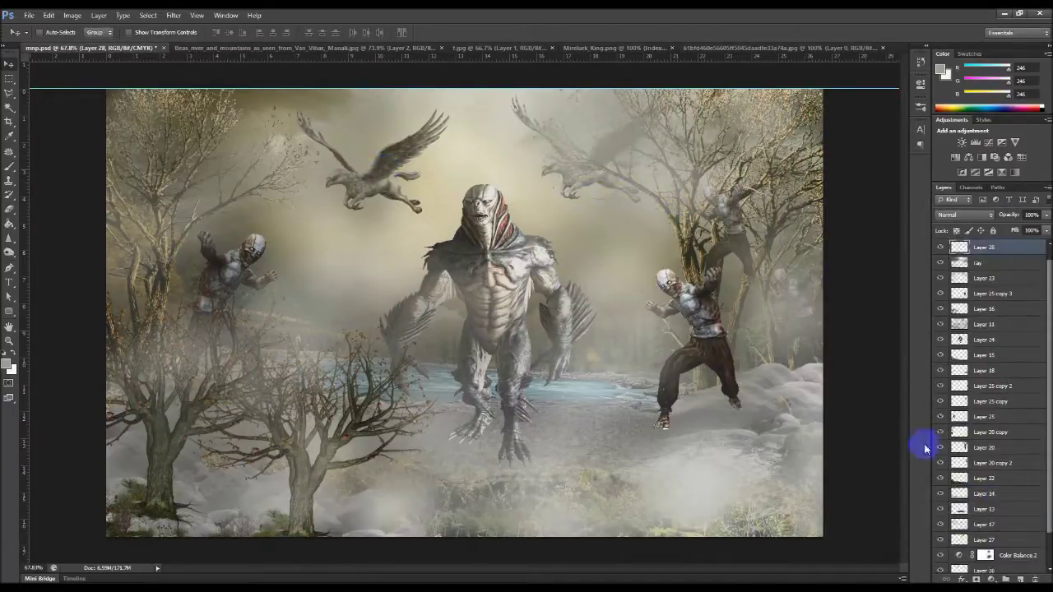
Step: Scale the left griffin down to about 75% of its size
{"action": "left_click", "coordinate": [987, 528]}
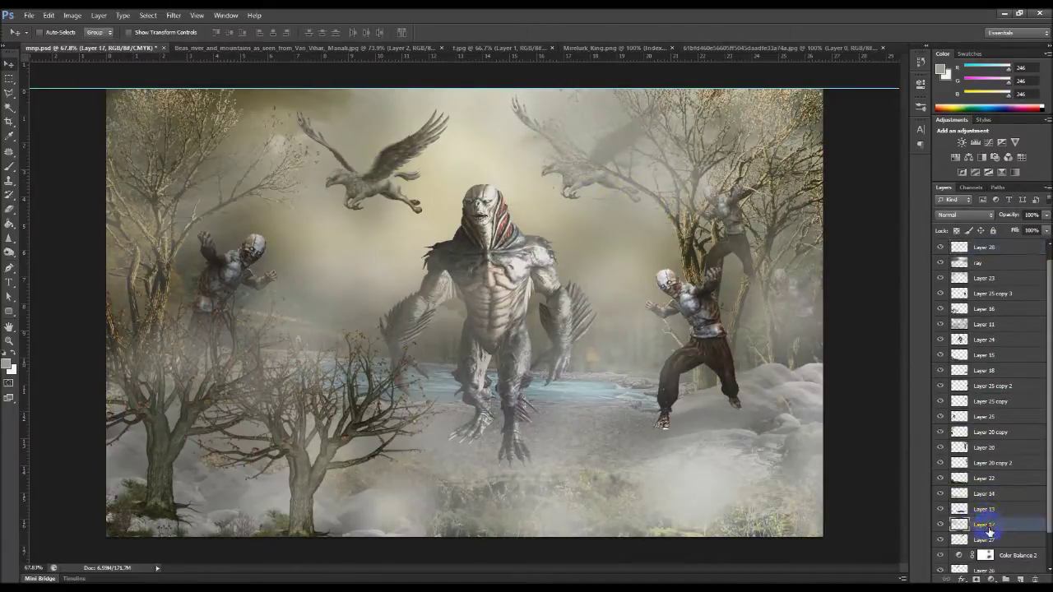
{"action": "key", "text": "ctrl+t"}
{"action": "key", "text": "Return"}
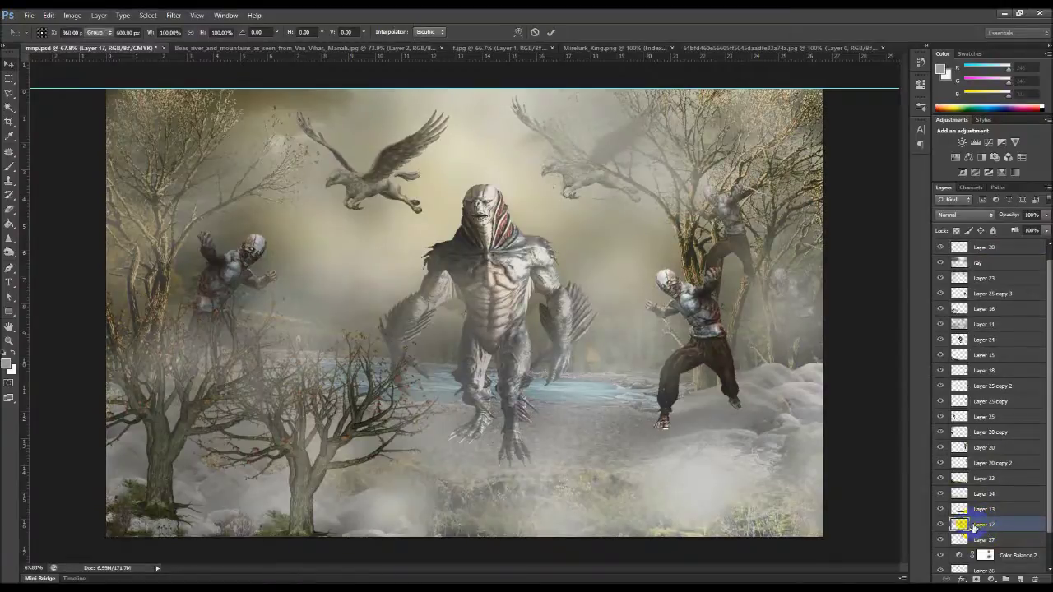
{"action": "left_click_drag", "start_coordinate": [524, 301], "coordinate": [371, 173]}
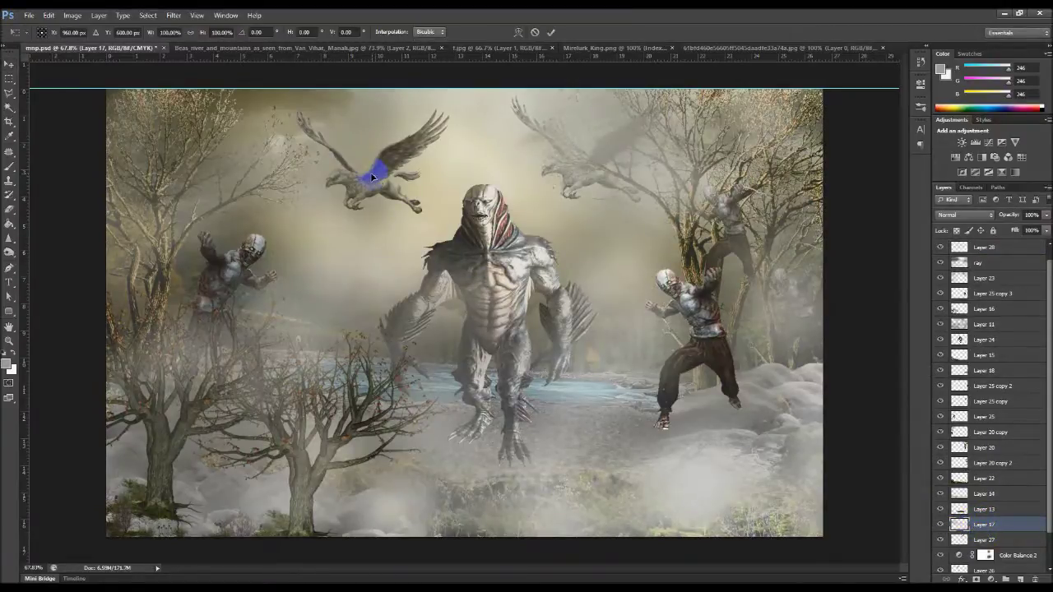
{"action": "scroll", "coordinate": [1009, 463], "scroll_direction": "down", "scroll_amount": 2}
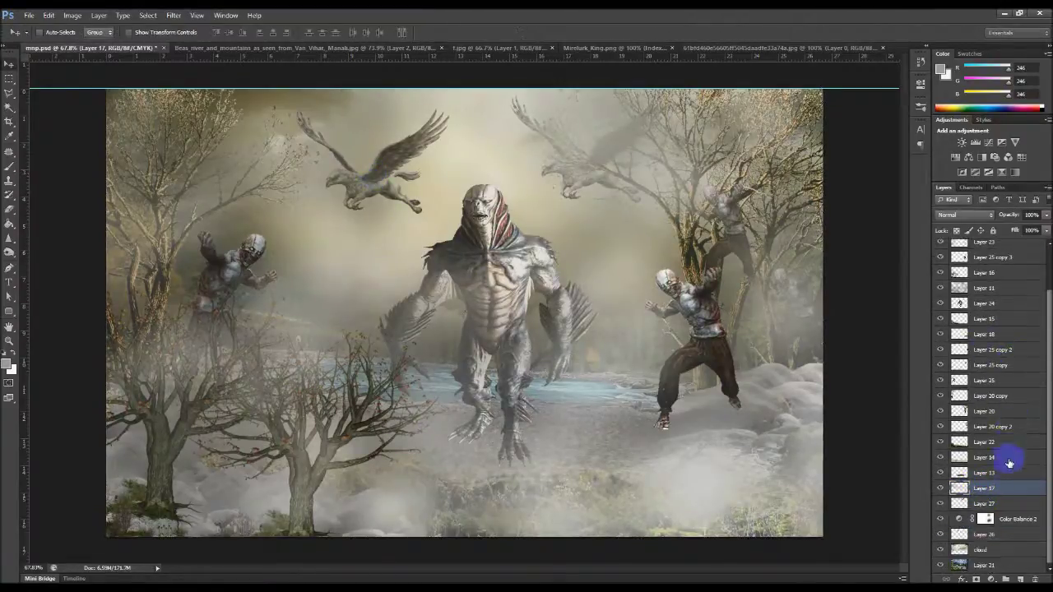
{"action": "left_click", "coordinate": [987, 523]}
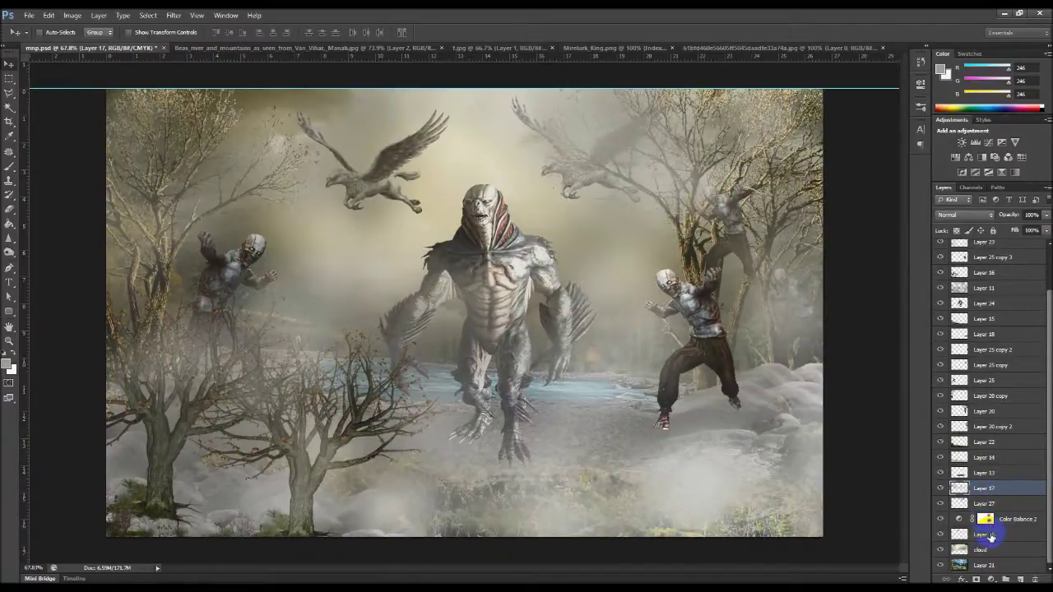
{"action": "left_click", "coordinate": [987, 535]}
{"action": "key", "text": "ctrl+t"}
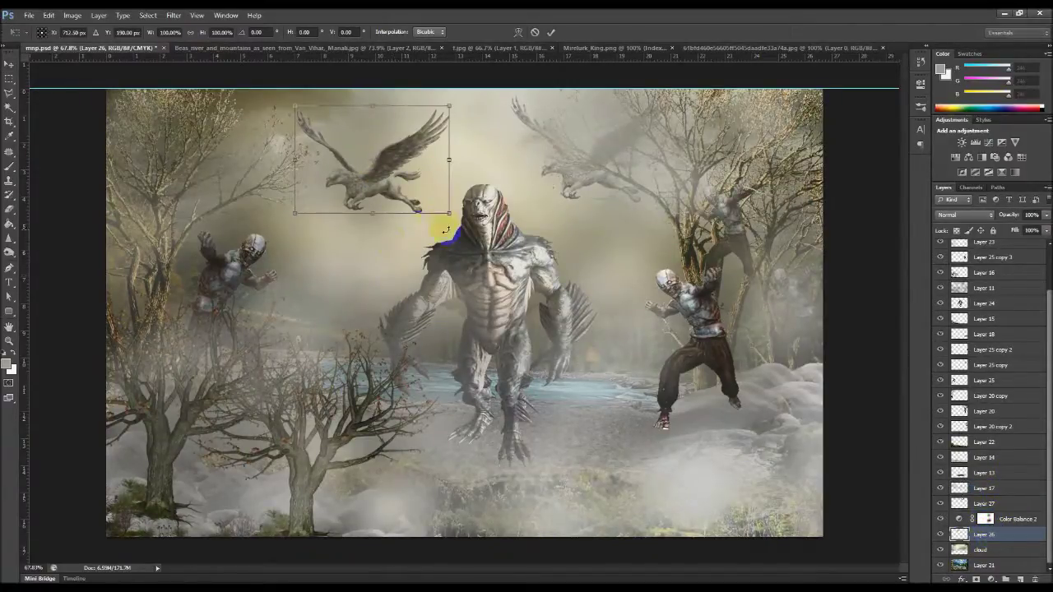
{"action": "left_click_drag", "start_coordinate": [449, 213], "coordinate": [408, 190]}
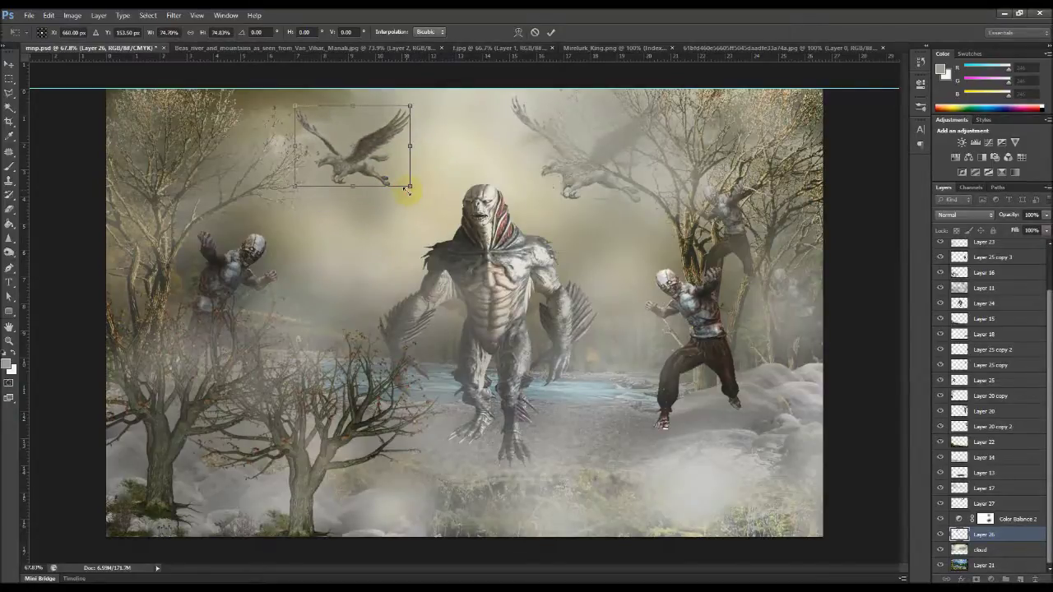
{"action": "key", "text": "Return"}
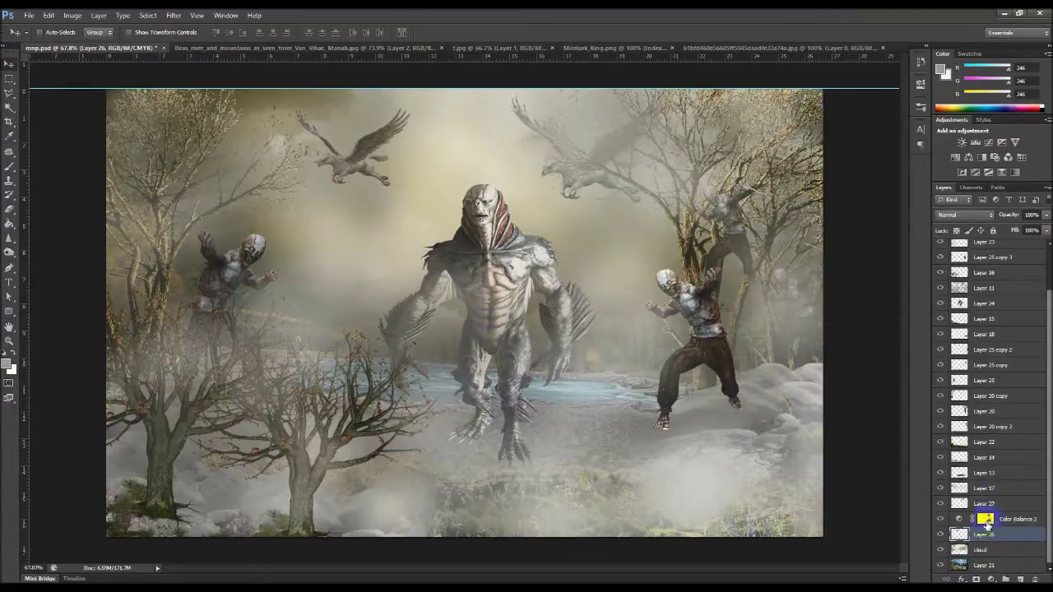
{"action": "left_click", "coordinate": [984, 287]}
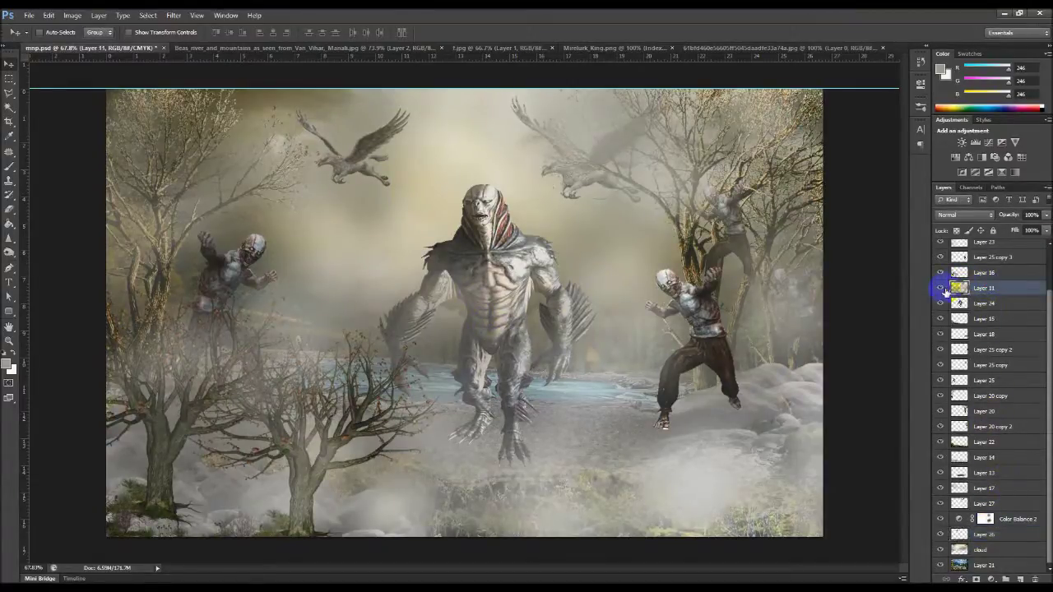
Step: Compare Layer 11's fog, try erasing it around the creature, then undo the too-strong erasure
{"action": "left_click", "coordinate": [939, 288]}
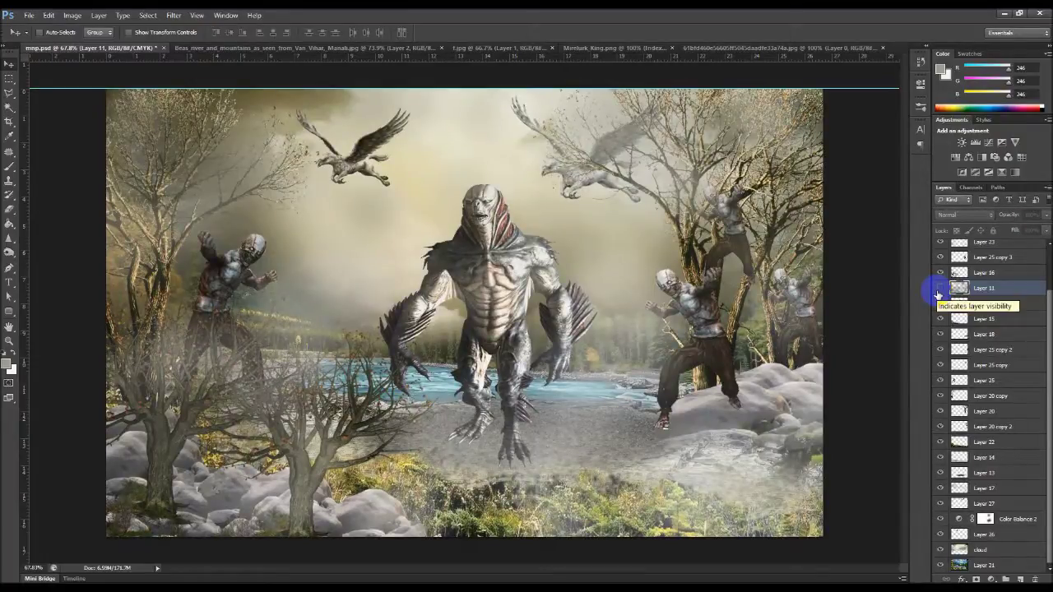
{"action": "left_click", "coordinate": [939, 290]}
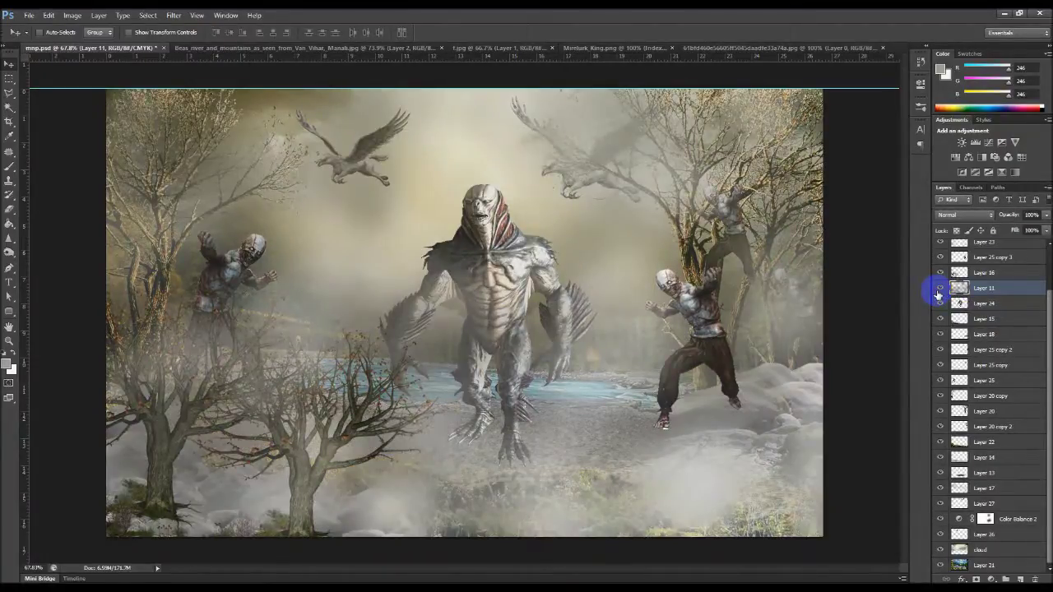
{"action": "left_click", "coordinate": [8, 209]}
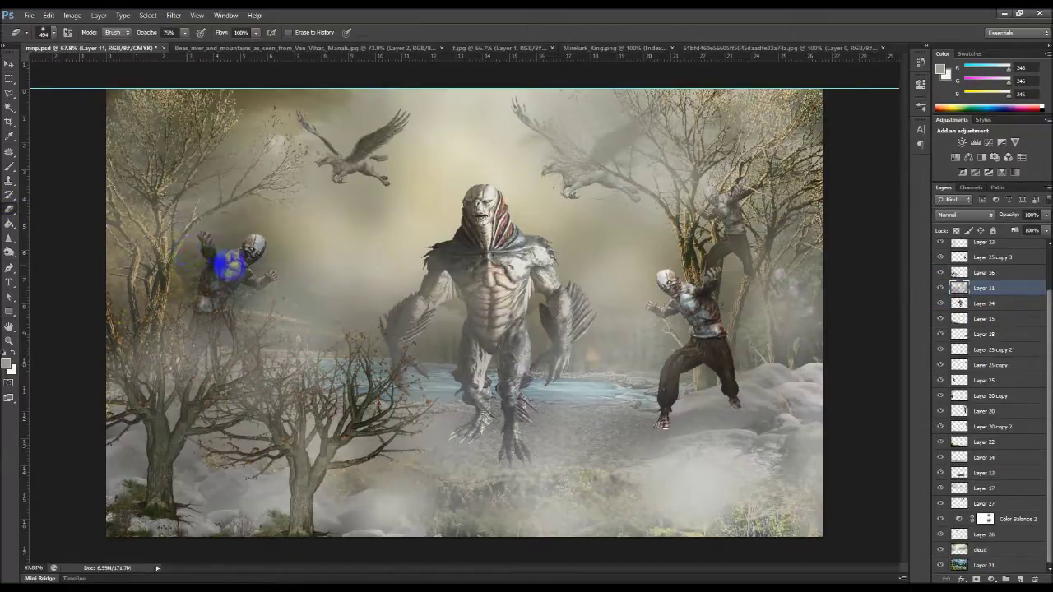
{"action": "left_click_drag", "start_coordinate": [547, 283], "coordinate": [613, 279]}
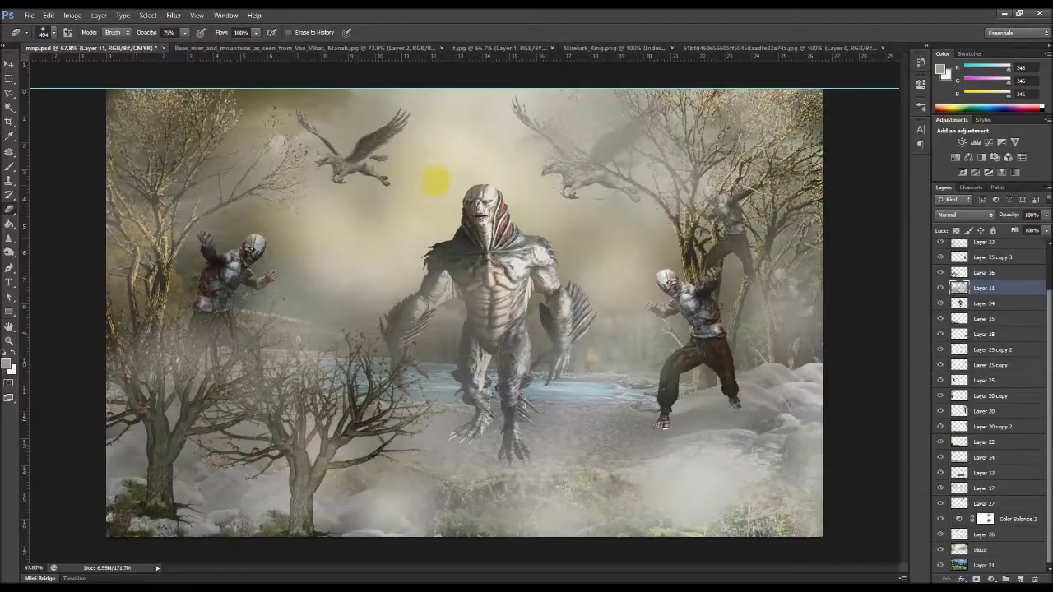
{"action": "mouse_move", "coordinate": [470, 170]}
{"action": "left_mouse_down"}
{"action": "mouse_move", "coordinate": [483, 177]}
{"action": "mouse_move", "coordinate": [450, 219]}
{"action": "left_mouse_up"}
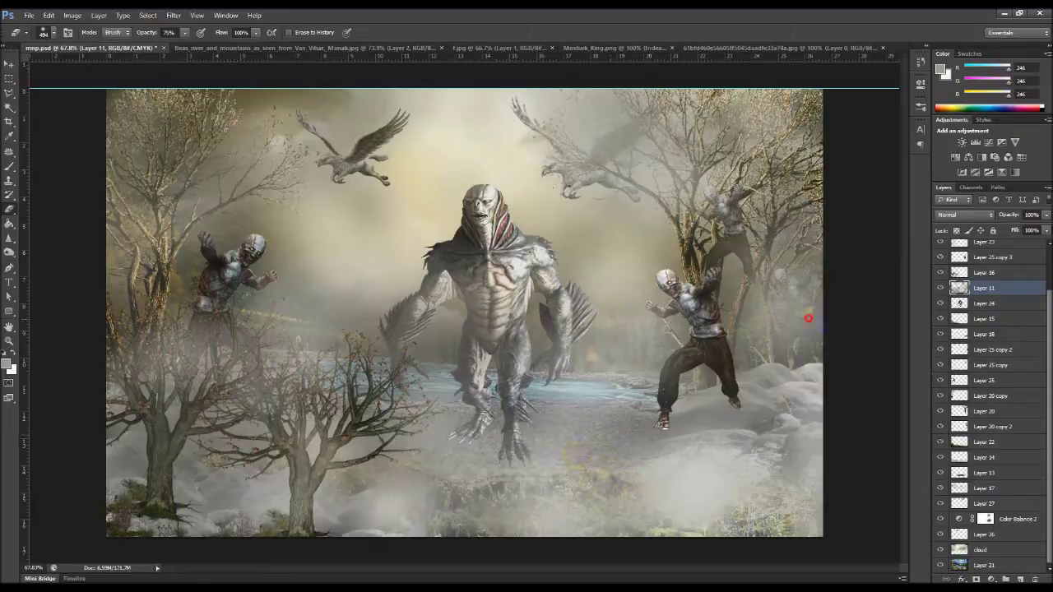
{"action": "left_click_drag", "start_coordinate": [822, 319], "coordinate": [223, 294]}
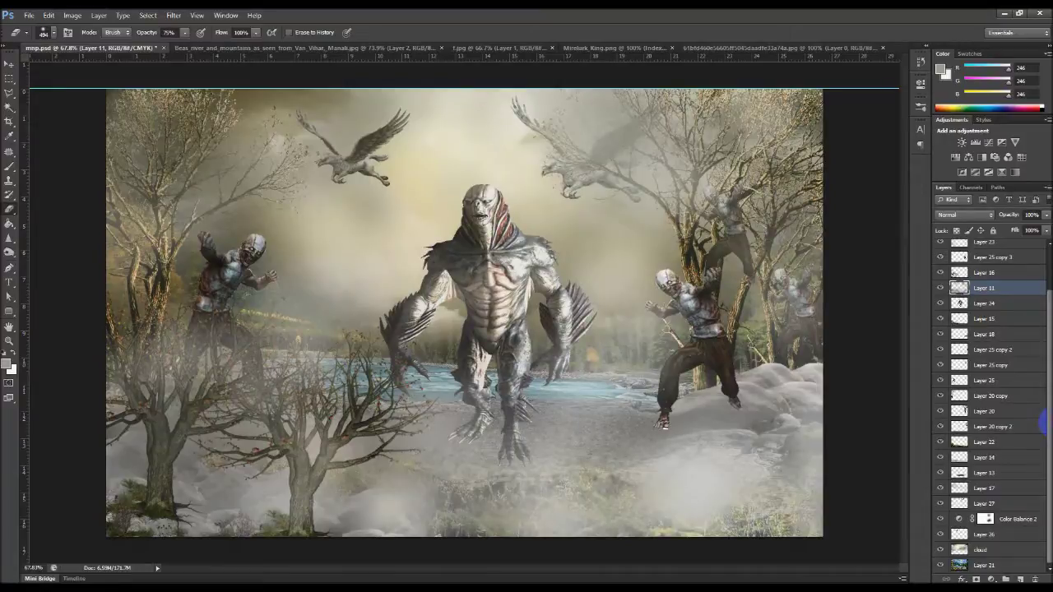
{"action": "key", "text": "ctrl+z"}
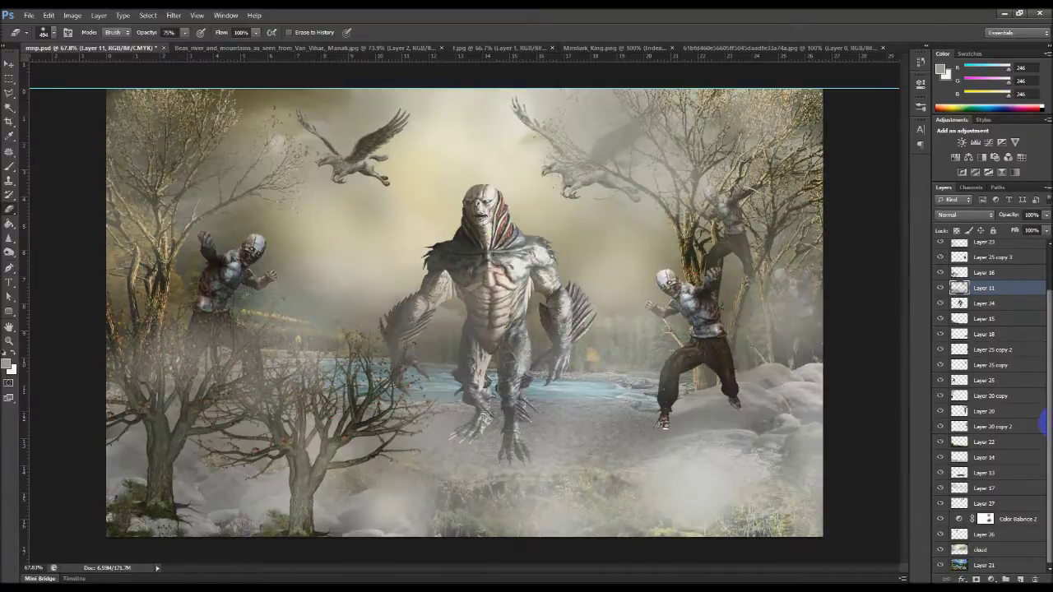
Step: Erase fog lightly at 34% opacity around the right zombie and left tree base
{"action": "left_click", "coordinate": [184, 32]}
{"action": "left_click_drag", "start_coordinate": [182, 52], "coordinate": [159, 43]}
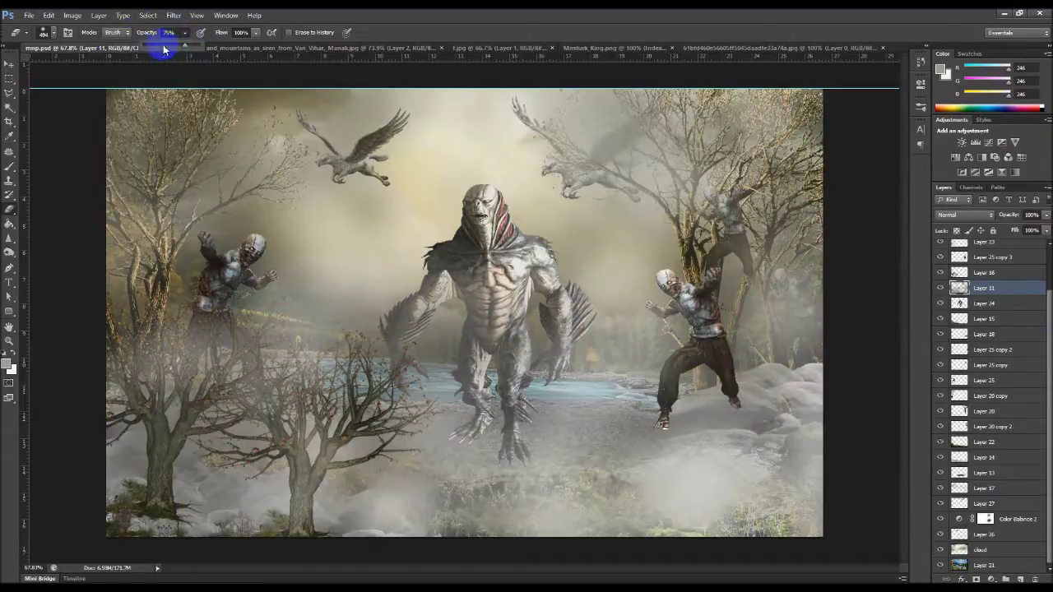
{"action": "mouse_move", "coordinate": [789, 329]}
{"action": "left_mouse_down"}
{"action": "mouse_move", "coordinate": [106, 333]}
{"action": "mouse_move", "coordinate": [99, 348]}
{"action": "left_mouse_up"}
{"action": "left_click_drag", "start_coordinate": [153, 415], "coordinate": [158, 438]}
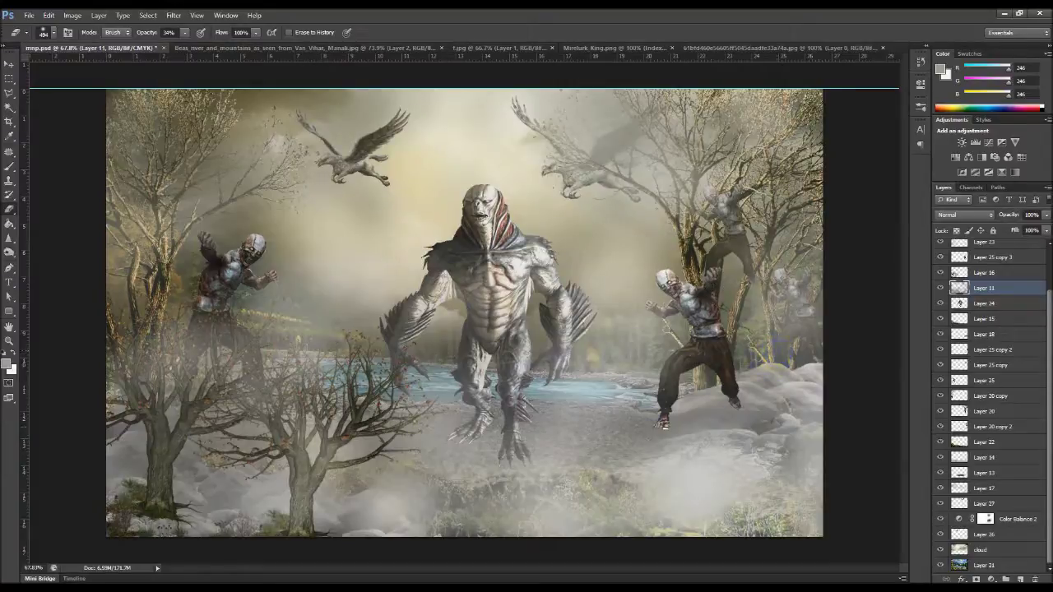
Step: Sample muted grey-beige fog colours from the ground with the Eyedropper
{"action": "left_click", "coordinate": [8, 152]}
{"action": "left_click", "coordinate": [9, 136]}
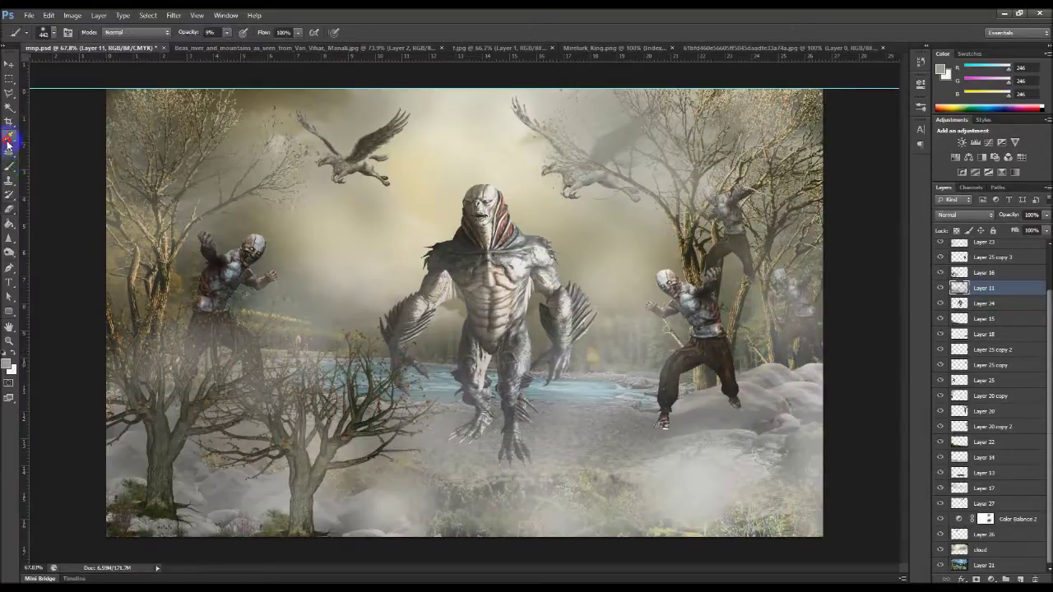
{"action": "left_click", "coordinate": [594, 427]}
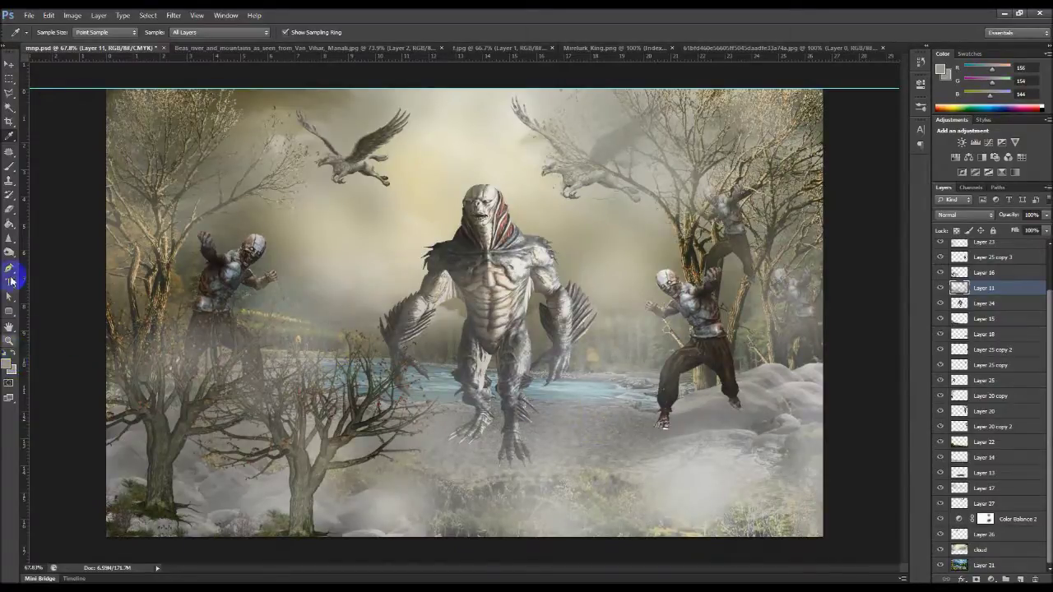
{"action": "left_click", "coordinate": [10, 166]}
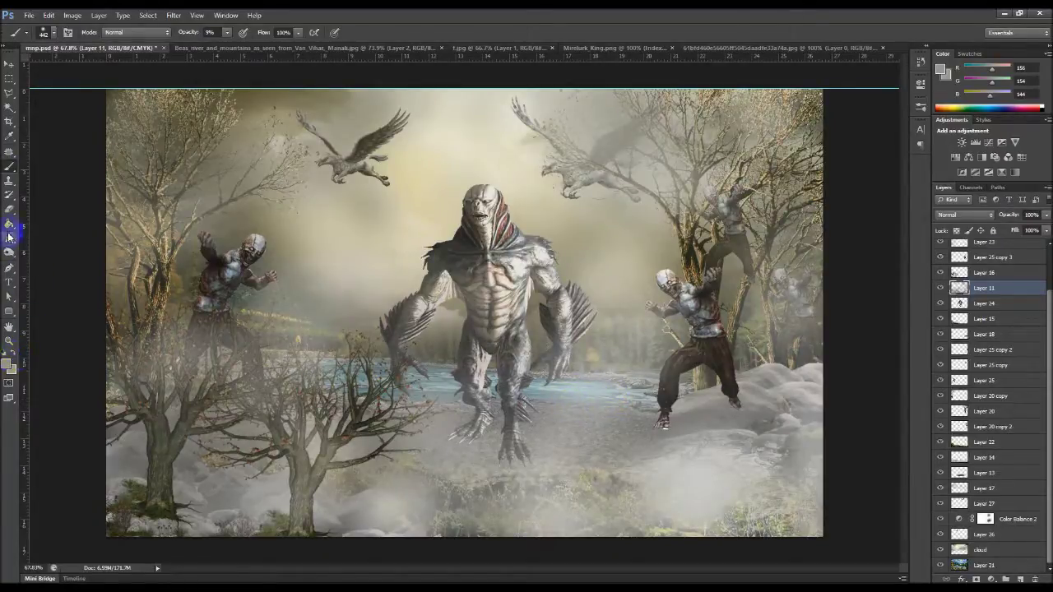
{"action": "left_click", "coordinate": [9, 135]}
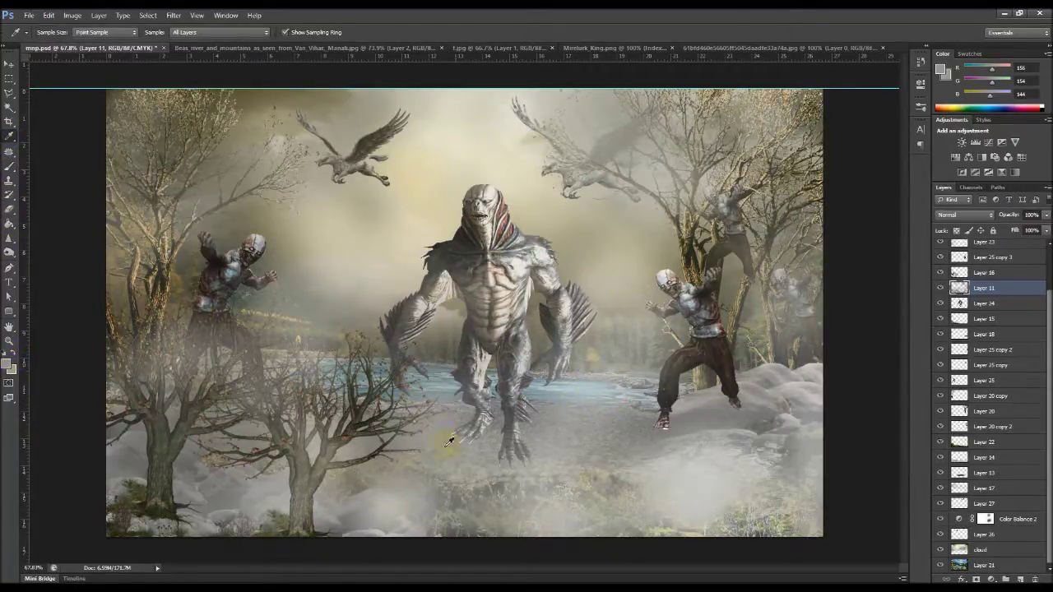
{"action": "left_click", "coordinate": [591, 424]}
{"action": "left_click", "coordinate": [597, 426]}
{"action": "left_click", "coordinate": [584, 426]}
{"action": "left_click", "coordinate": [13, 353]}
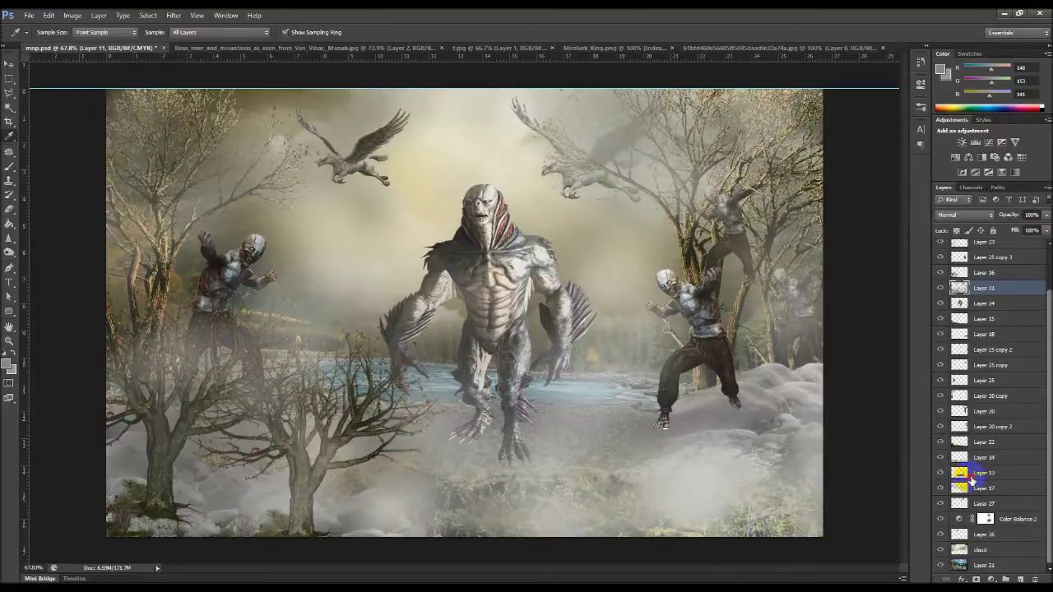
Step: Brush faint mist over the river on Layer 13 and the creature's torso on Layer 11
{"action": "left_click", "coordinate": [984, 476]}
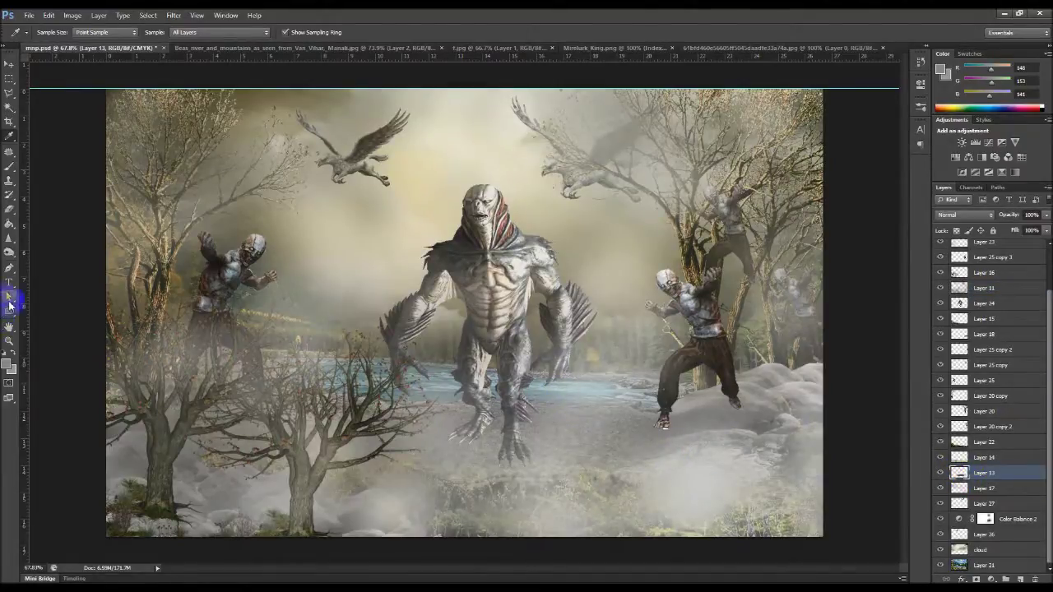
{"action": "left_click", "coordinate": [8, 168]}
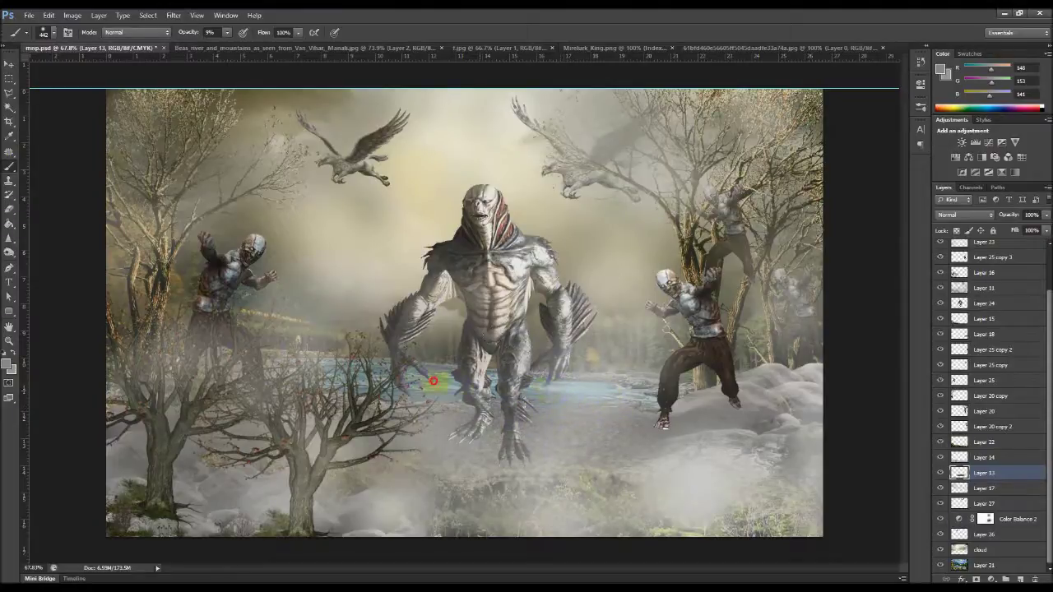
{"action": "left_click_drag", "start_coordinate": [304, 400], "coordinate": [374, 452]}
{"action": "left_click", "coordinate": [131, 197]}
{"action": "left_click", "coordinate": [1011, 287]}
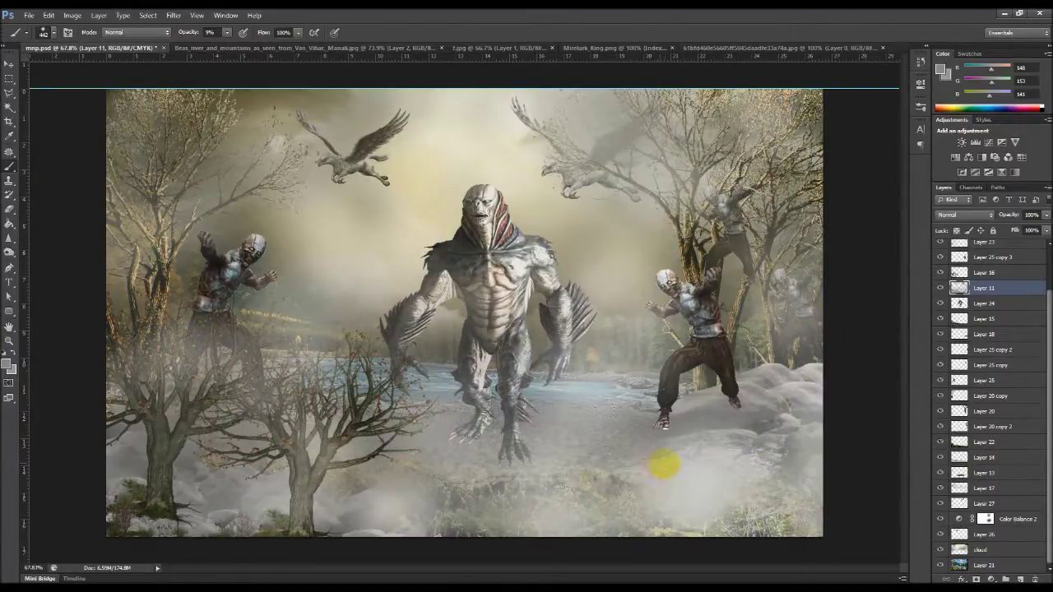
{"action": "mouse_move", "coordinate": [469, 280]}
{"action": "left_mouse_down"}
{"action": "mouse_move", "coordinate": [741, 444]}
{"action": "mouse_move", "coordinate": [729, 444]}
{"action": "left_mouse_up"}
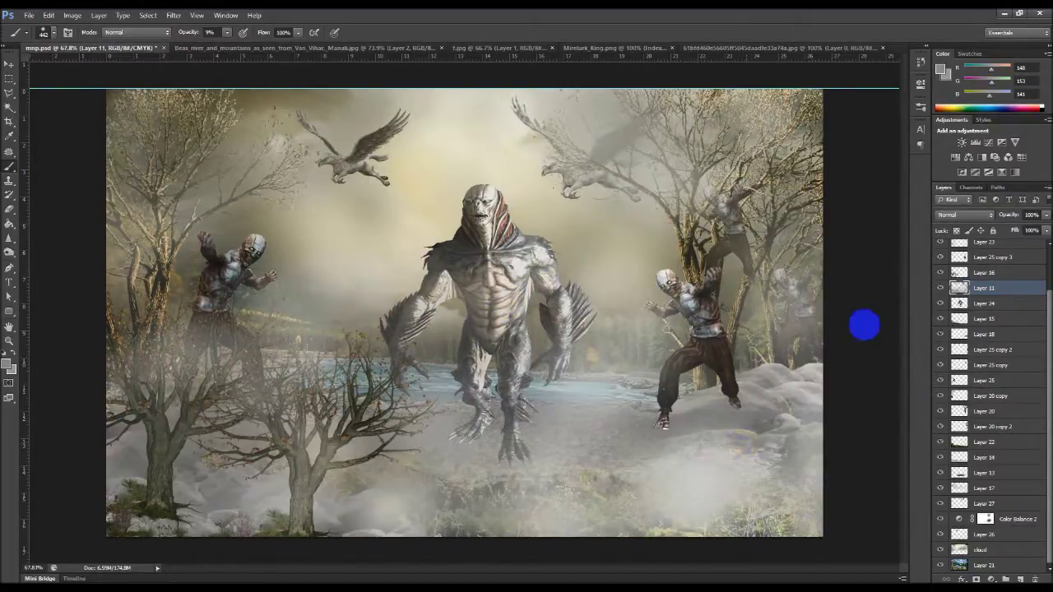
{"action": "left_click", "coordinate": [993, 305]}
{"action": "left_click", "coordinate": [944, 306]}
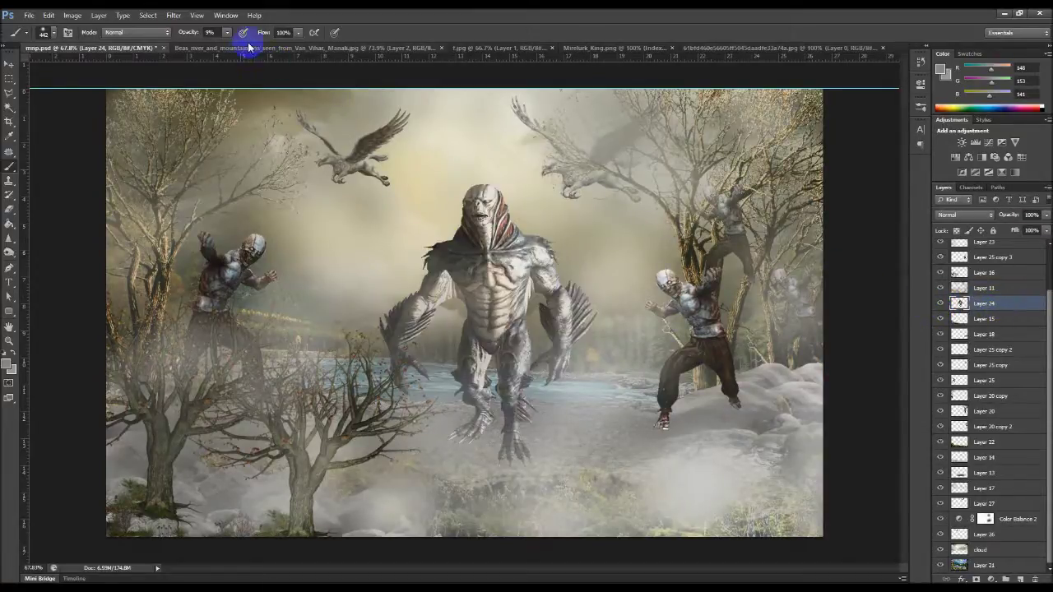
{"action": "left_click", "coordinate": [185, 18]}
{"action": "mouse_move", "coordinate": [184, 160]}
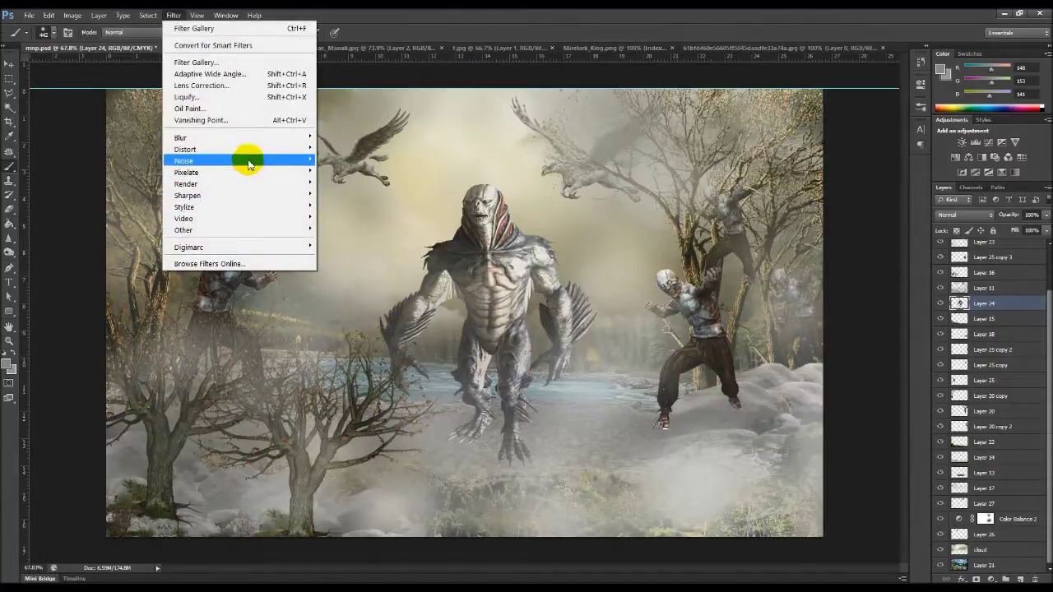
Step: Apply Add Noise at 5%, Uniform, Monochromatic to the creature on Layer 24
{"action": "left_click", "coordinate": [367, 163]}
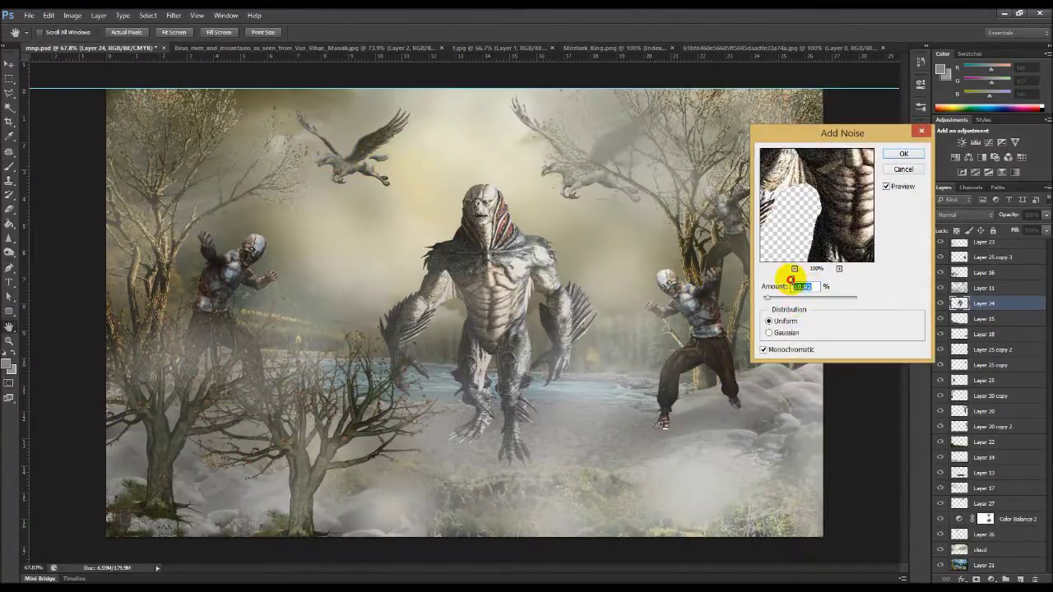
{"action": "key", "text": "BackSpace"}
{"action": "type", "text": "3"}
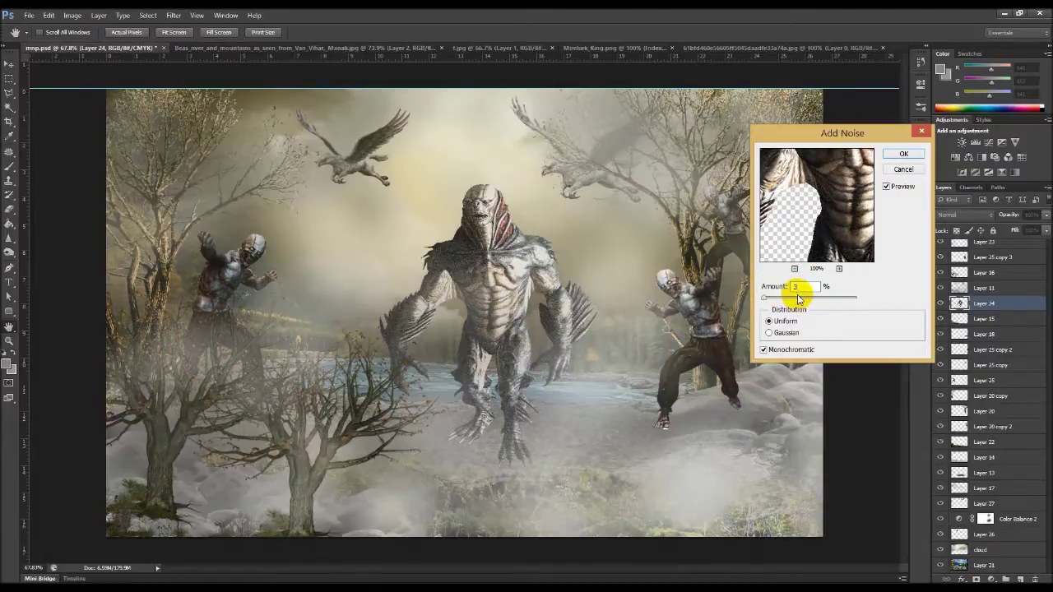
{"action": "type", "text": "2"}
{"action": "double_click", "coordinate": [799, 286]}
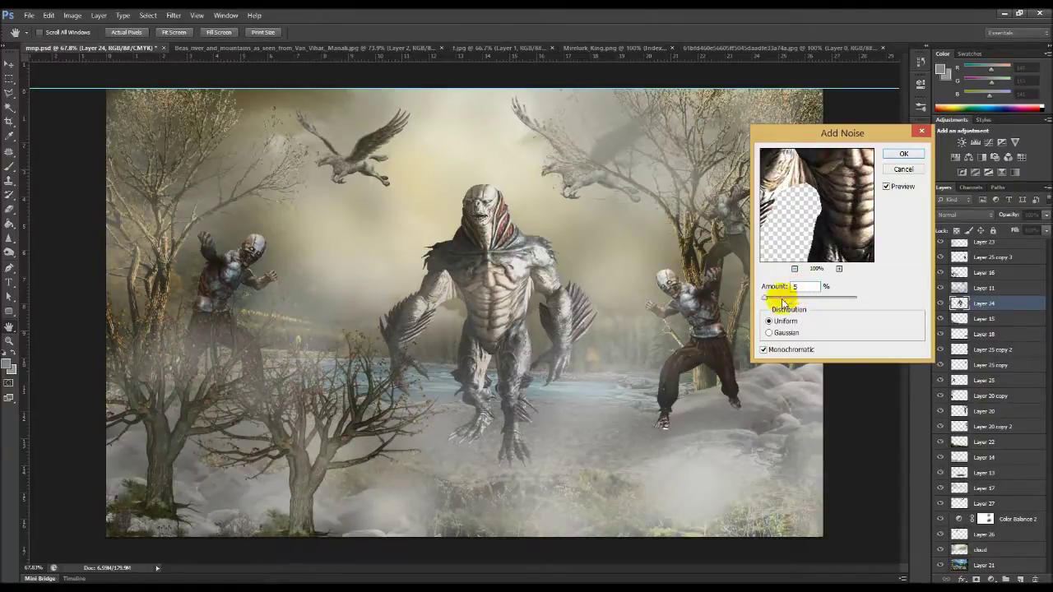
{"action": "left_click", "coordinate": [774, 287]}
{"action": "left_click_drag", "start_coordinate": [792, 300], "coordinate": [768, 306]}
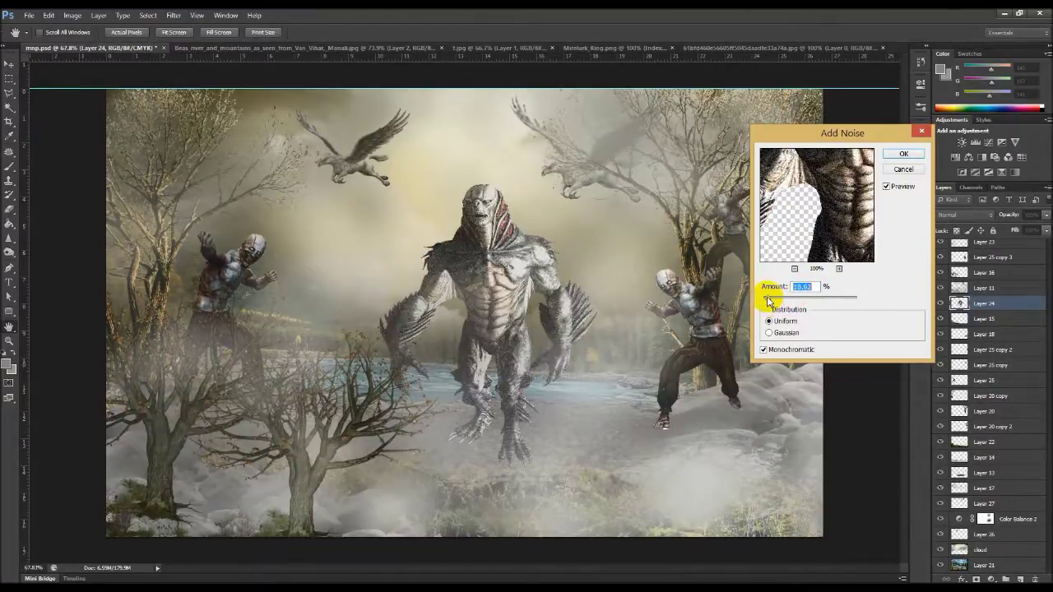
{"action": "left_click_drag", "start_coordinate": [766, 299], "coordinate": [763, 294]}
{"action": "type", "text": "7"}
{"action": "left_click", "coordinate": [775, 288]}
{"action": "type", "text": "5"}
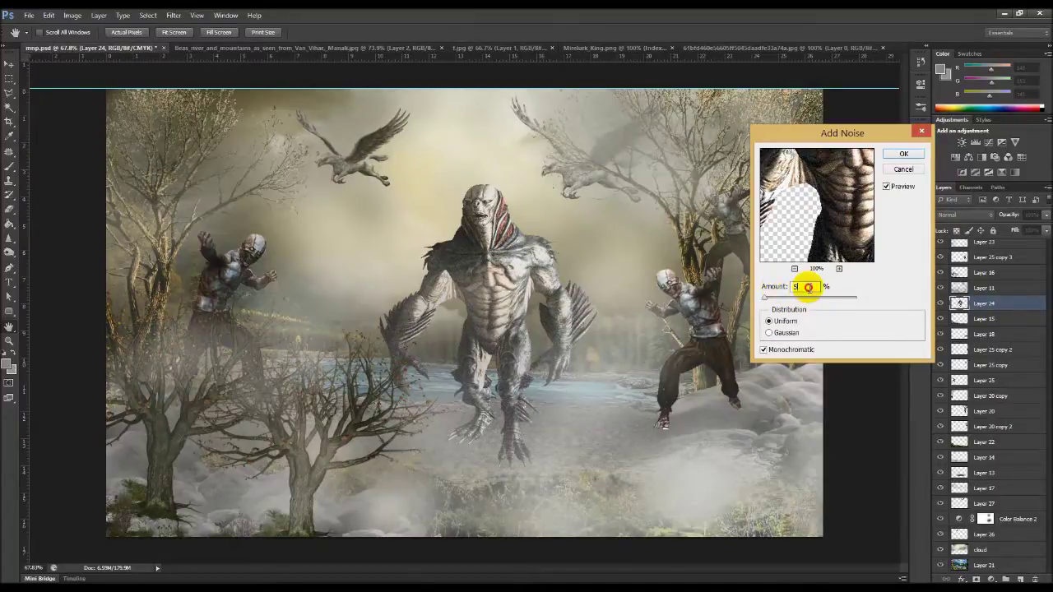
{"action": "left_click", "coordinate": [902, 156]}
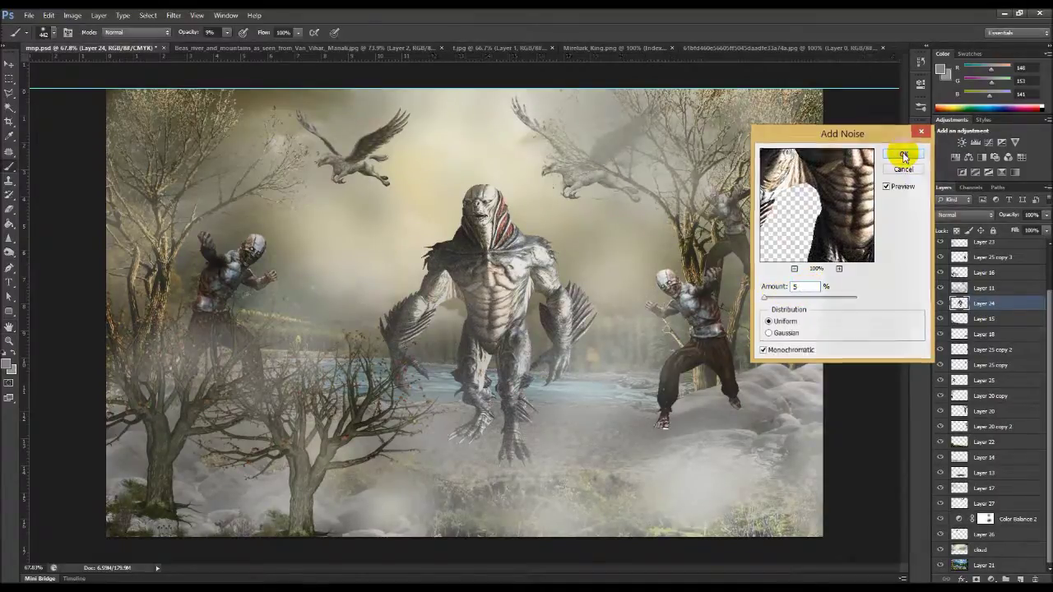
{"action": "left_click_drag", "start_coordinate": [828, 202], "coordinate": [806, 247]}
{"action": "left_click_drag", "start_coordinate": [604, 119], "coordinate": [512, 180]}
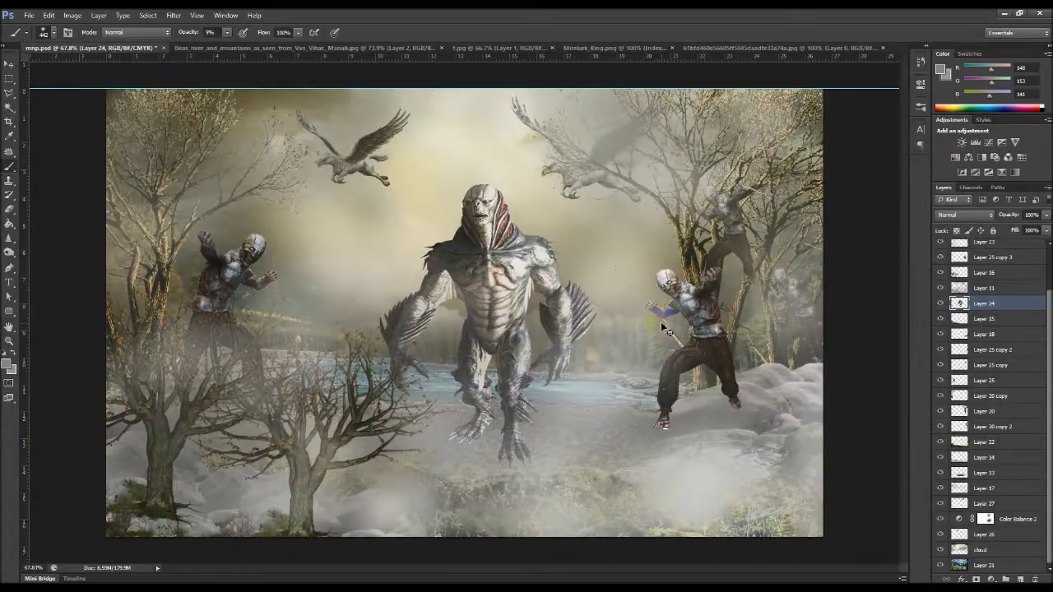
Step: Dab faint mist on the creature's claw, the right snow and the right zombie
{"action": "left_click", "coordinate": [247, 280], "text": "ctrl"}
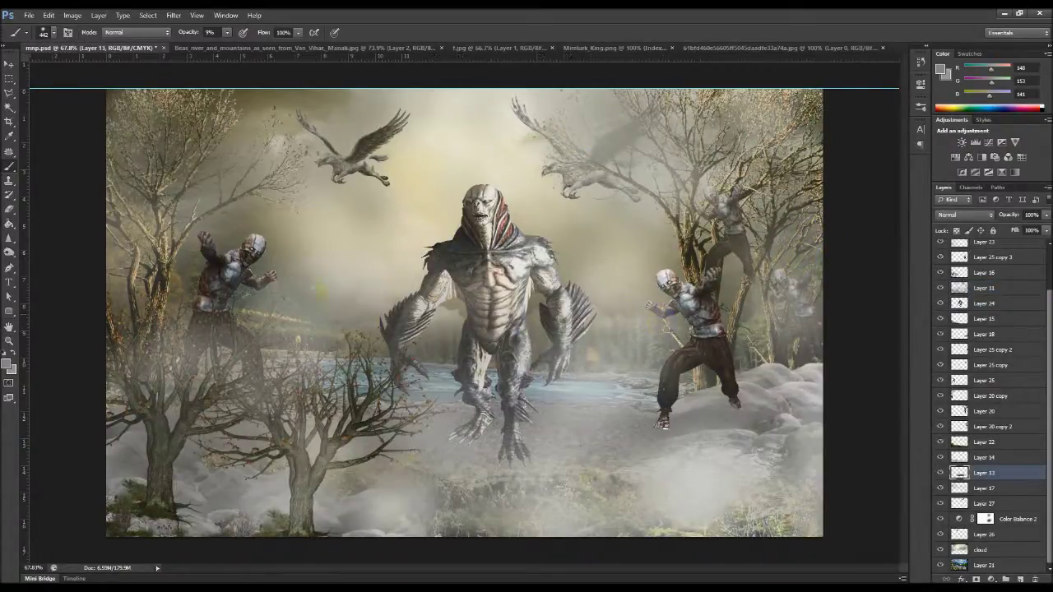
{"action": "left_click", "coordinate": [477, 409]}
{"action": "left_click_drag", "start_coordinate": [756, 482], "coordinate": [747, 465]}
{"action": "left_click", "coordinate": [715, 329], "text": "ctrl"}
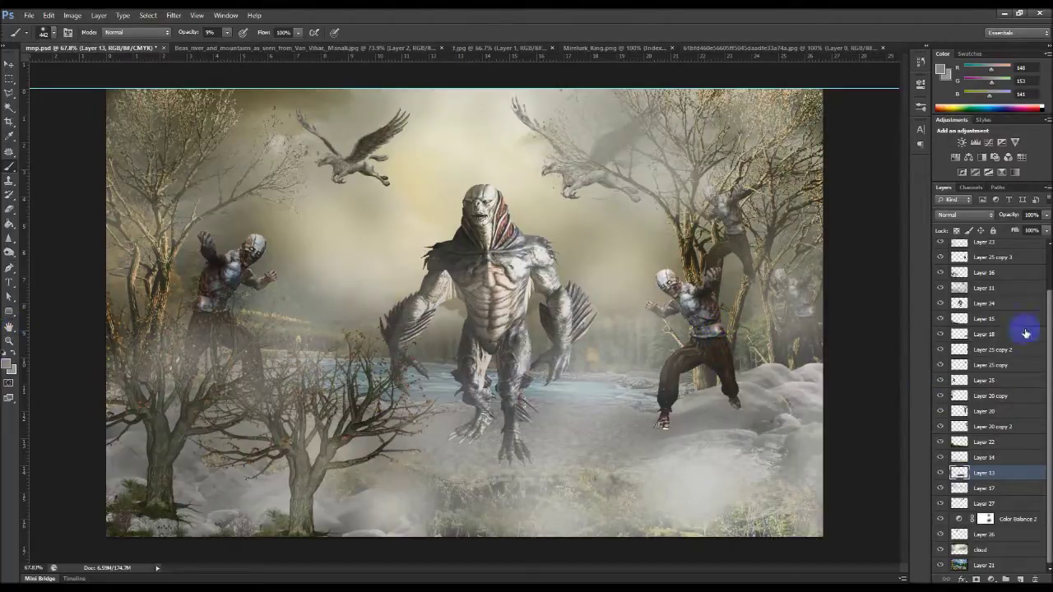
Step: Browse the layer stack, toggling Layer 26 visibility to identify its content
{"action": "left_click", "coordinate": [962, 411]}
{"action": "left_click", "coordinate": [985, 519]}
{"action": "scroll", "coordinate": [987, 411], "scroll_direction": "up", "scroll_amount": 3}
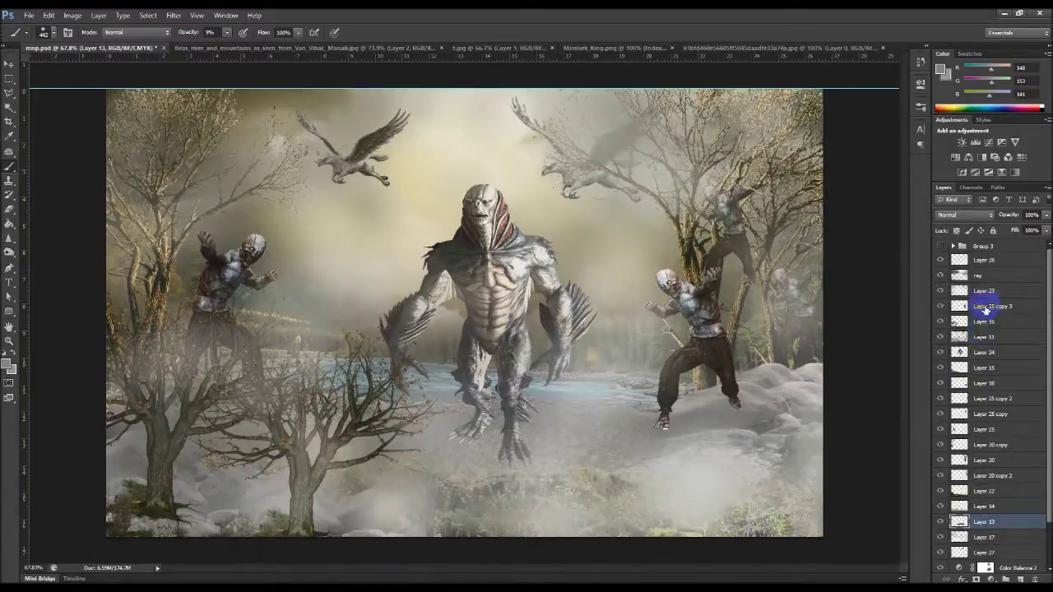
{"action": "scroll", "coordinate": [985, 312], "scroll_direction": "down", "scroll_amount": 3}
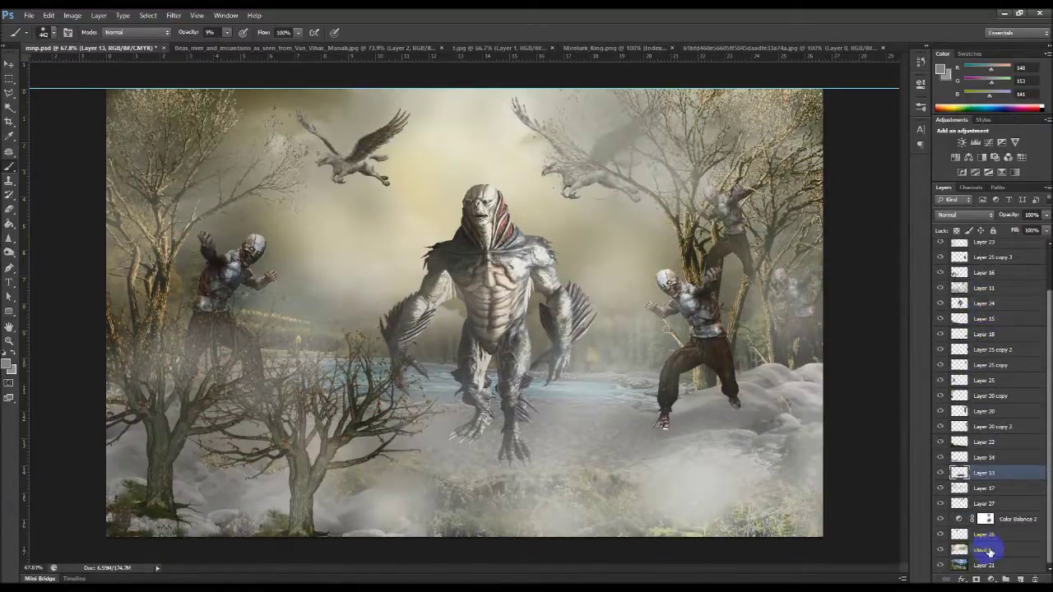
{"action": "left_click", "coordinate": [982, 534]}
{"action": "left_click", "coordinate": [941, 534]}
{"action": "left_click", "coordinate": [941, 534]}
{"action": "left_click", "coordinate": [985, 382]}
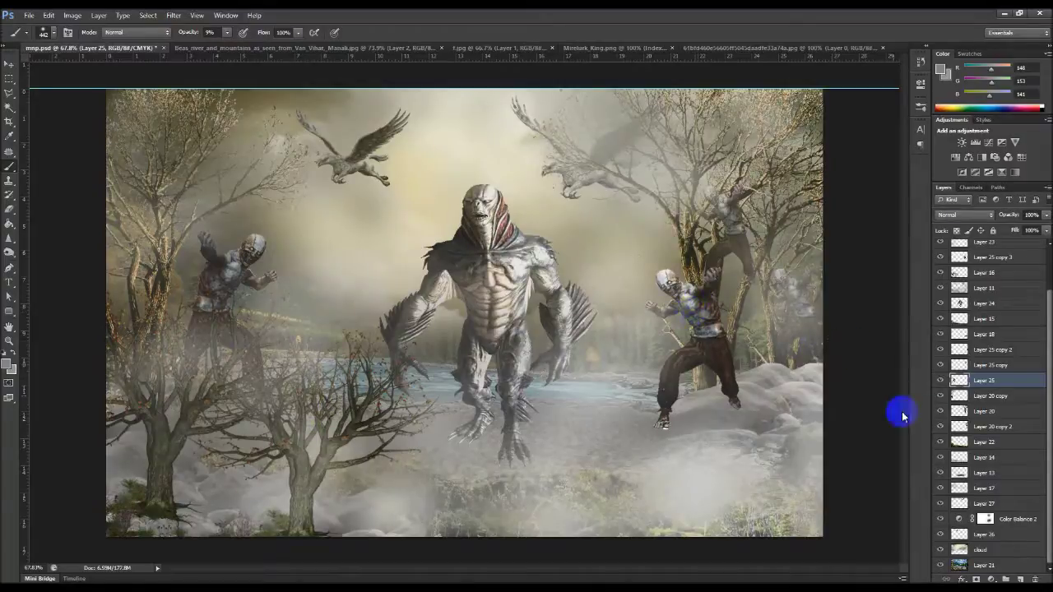
{"action": "left_click", "coordinate": [987, 364]}
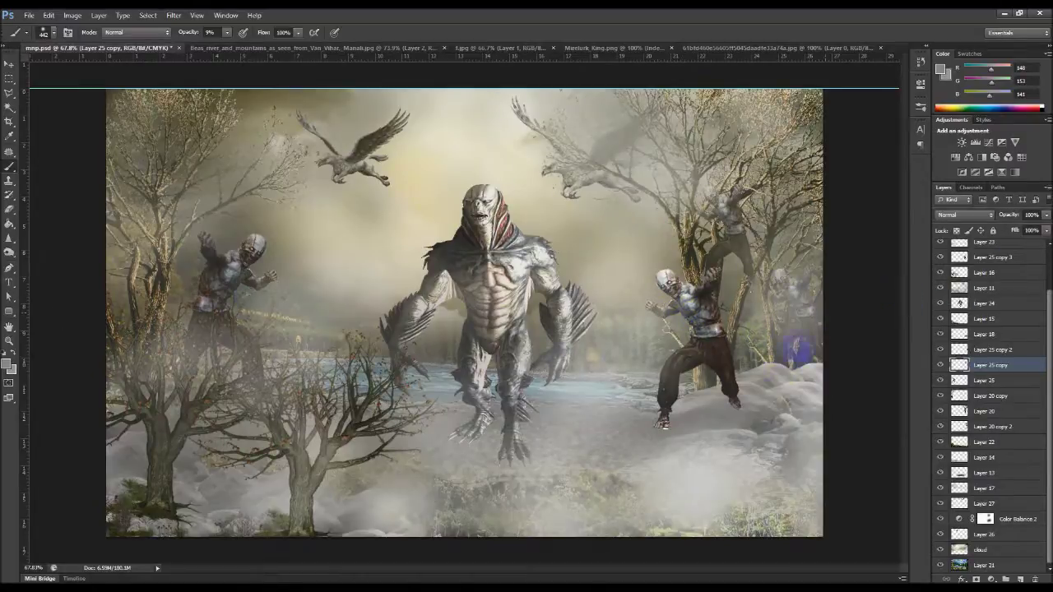
Step: On Layer 25 copy 3, brush faint mist over the zombie's legs, foreground fog, and creature's arm and chest
{"action": "left_click", "coordinate": [986, 259]}
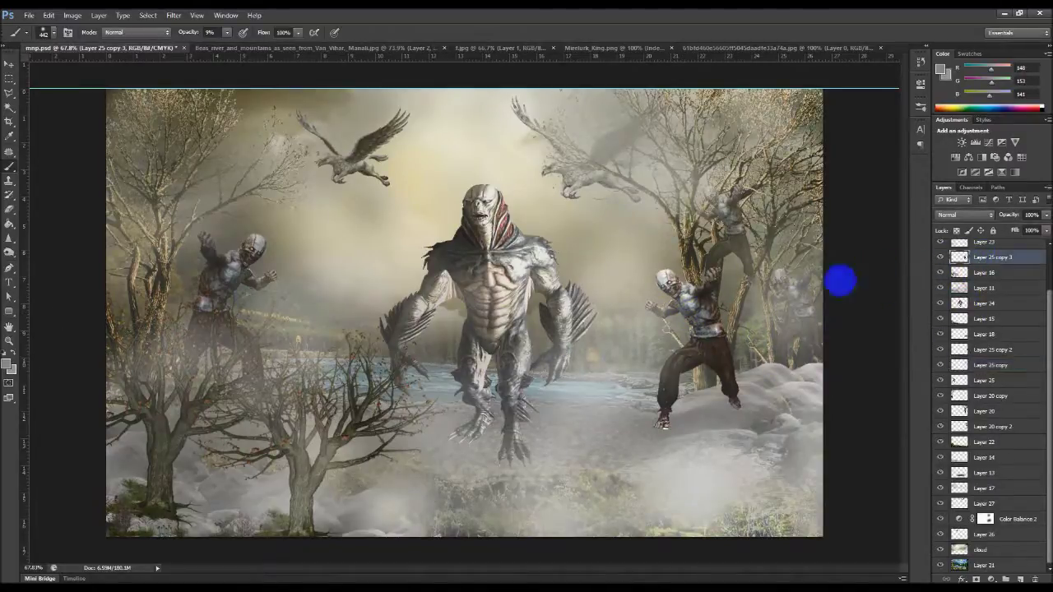
{"action": "left_click_drag", "start_coordinate": [606, 292], "coordinate": [622, 204]}
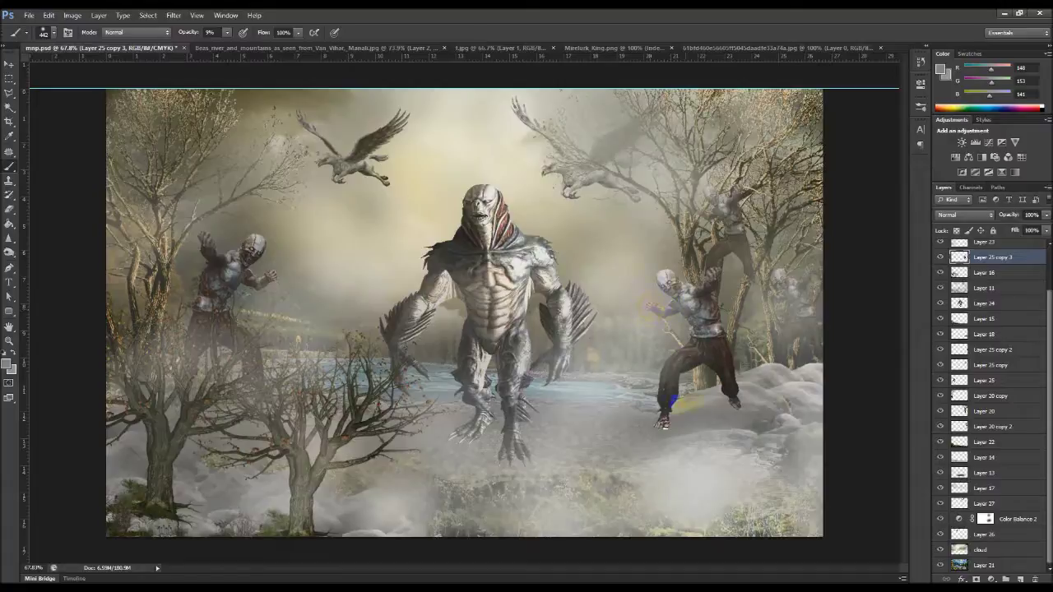
{"action": "left_click", "coordinate": [604, 449]}
{"action": "left_click", "coordinate": [792, 503]}
{"action": "mouse_move", "coordinate": [543, 292]}
{"action": "left_mouse_down"}
{"action": "mouse_move", "coordinate": [550, 287]}
{"action": "mouse_move", "coordinate": [506, 302]}
{"action": "left_mouse_up"}
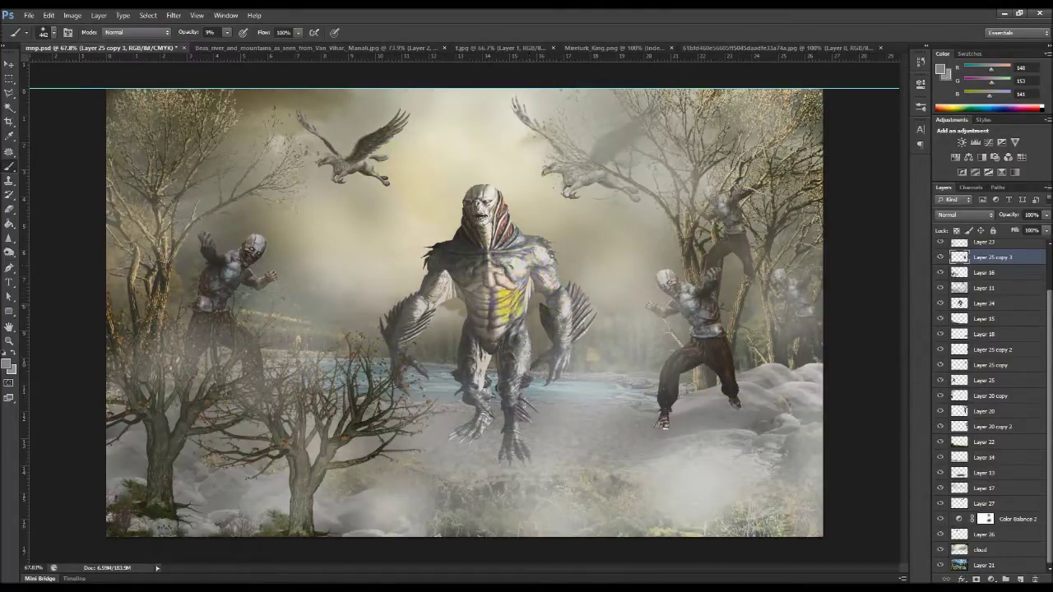
{"action": "left_click", "coordinate": [758, 477]}
{"action": "left_click_drag", "start_coordinate": [764, 478], "coordinate": [683, 415]}
{"action": "left_click_drag", "start_coordinate": [554, 297], "coordinate": [504, 316]}
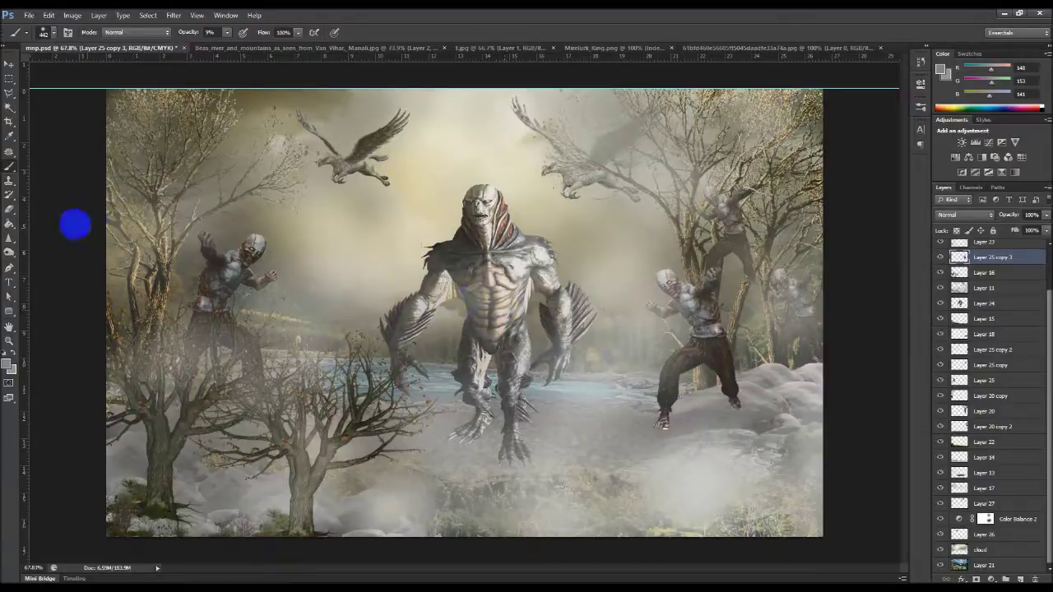
{"action": "left_click", "coordinate": [9, 209]}
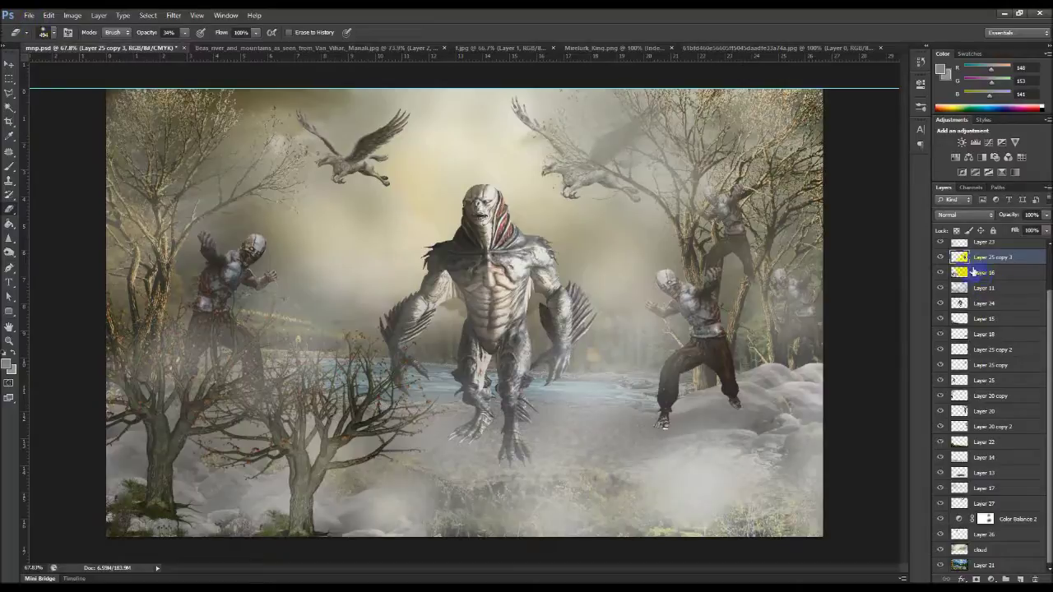
Step: Group the layers from Layer 28 down to the bottom of the stack into a new group
{"action": "scroll", "coordinate": [970, 262], "scroll_direction": "up", "scroll_amount": 3}
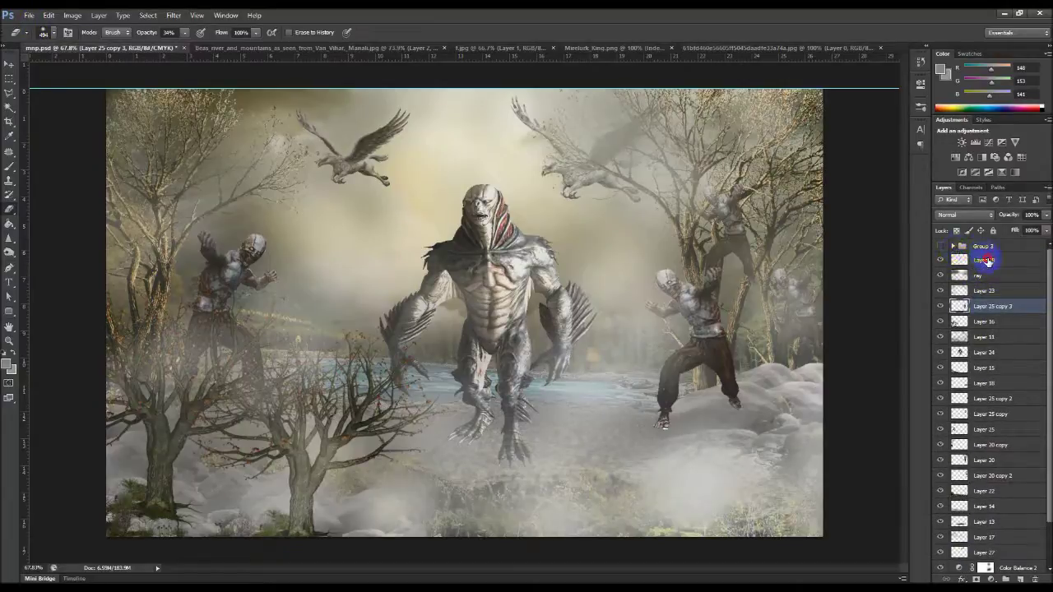
{"action": "scroll", "coordinate": [1030, 461], "scroll_direction": "down", "scroll_amount": 3}
{"action": "left_click", "coordinate": [985, 566]}
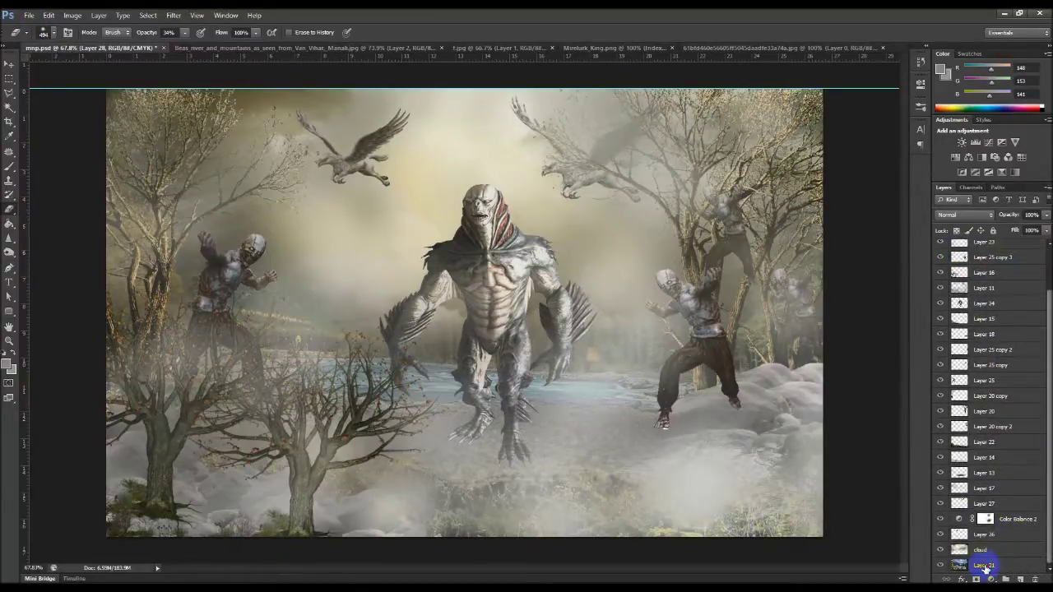
{"action": "left_click", "coordinate": [984, 565], "text": "shift"}
{"action": "key", "text": "ctrl+g"}
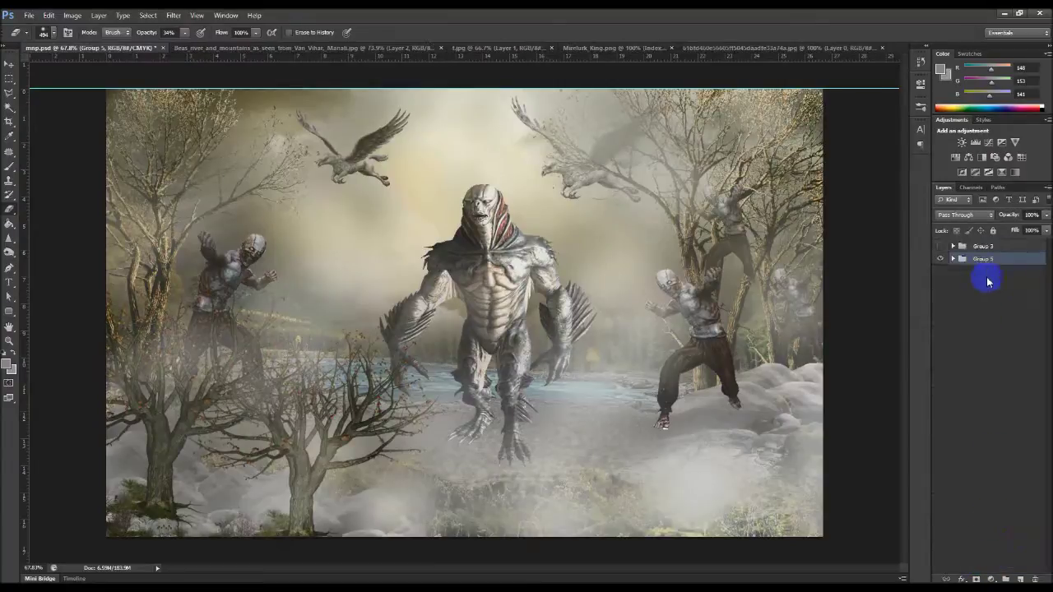
Step: Rename the new group '1+2' and Group 3 'before'
{"action": "double_click", "coordinate": [985, 259]}
{"action": "type", "text": "1+2"}
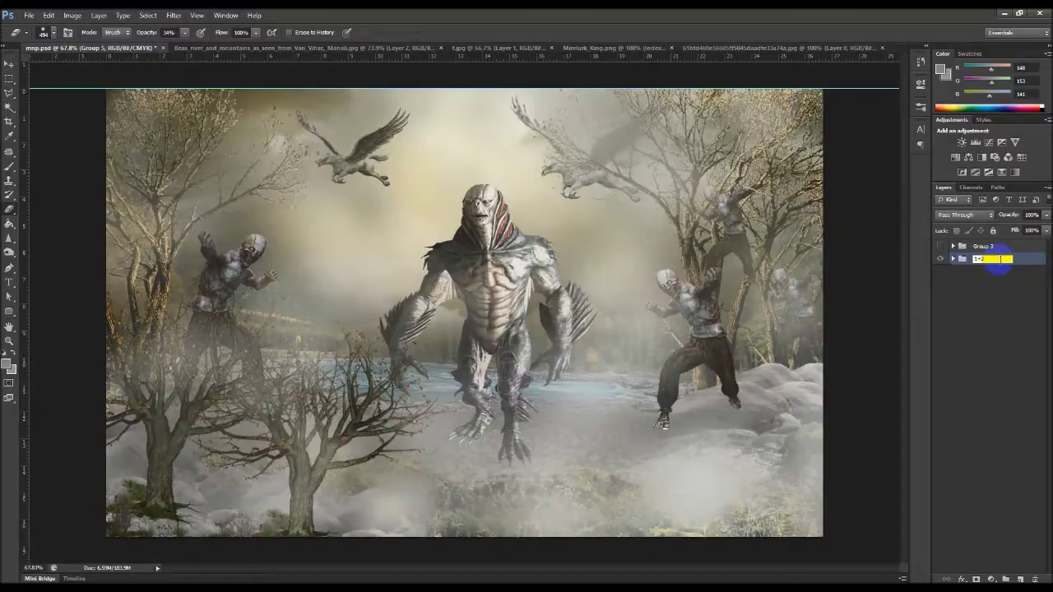
{"action": "left_click", "coordinate": [999, 253]}
{"action": "double_click", "coordinate": [992, 247]}
{"action": "type", "text": "before"}
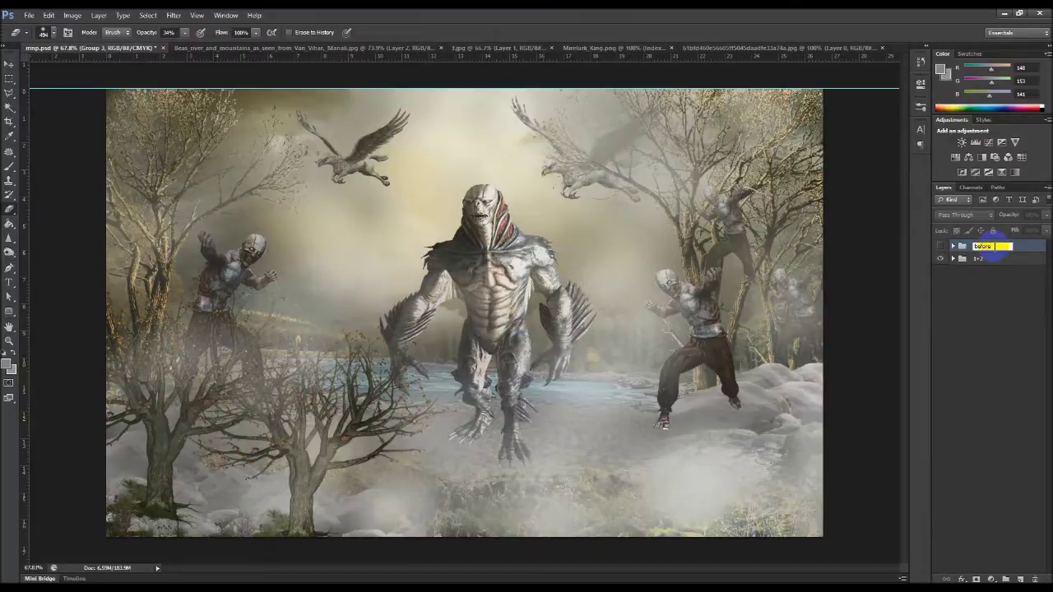
{"action": "left_click", "coordinate": [999, 259]}
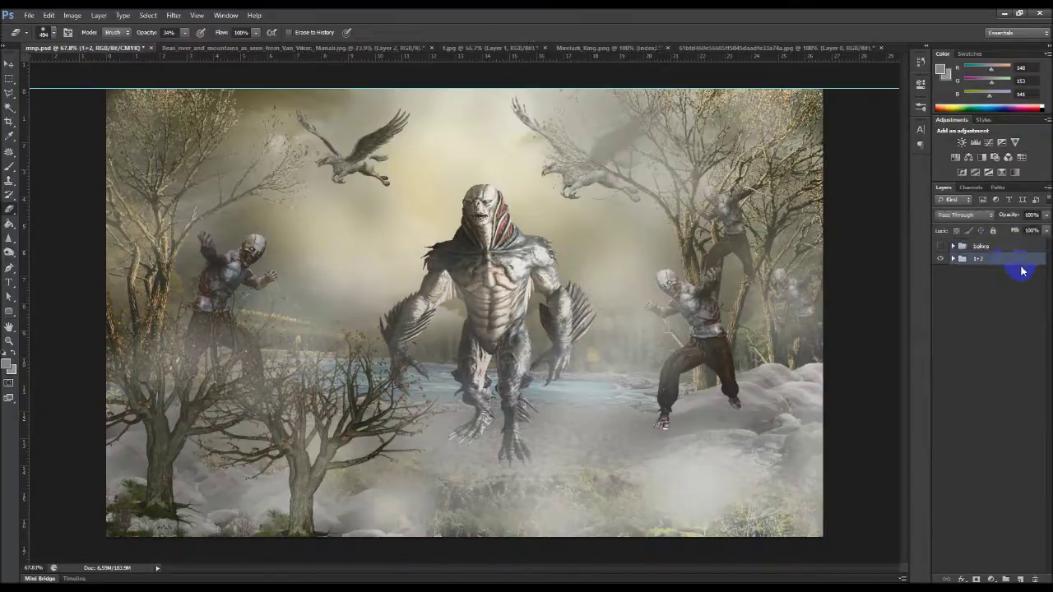
Step: Toggle the before and 1+2 groups' visibility to compare the two versions of the scene
{"action": "left_click", "coordinate": [993, 246]}
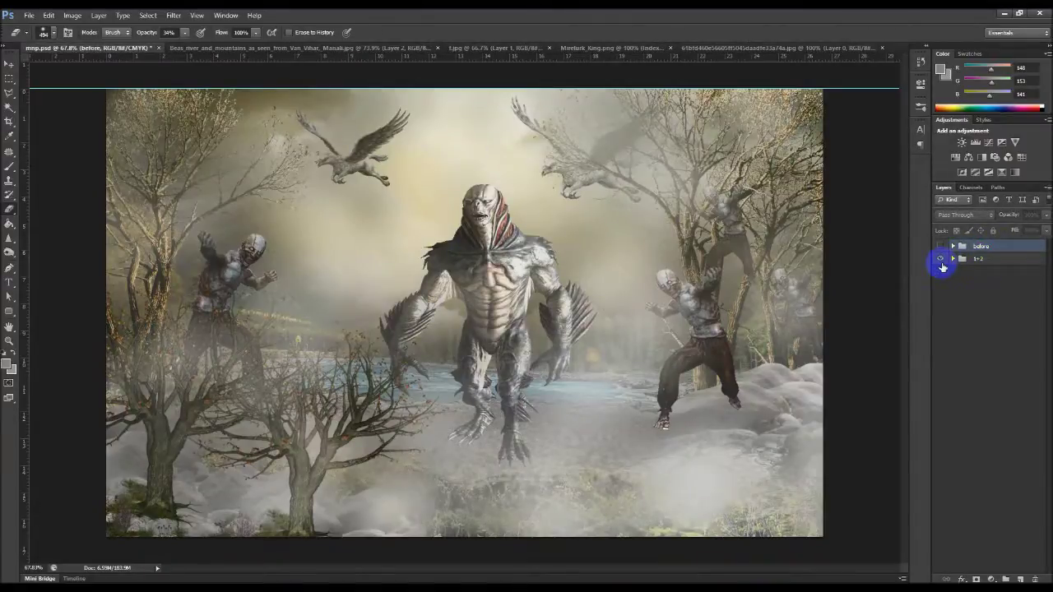
{"action": "left_click", "coordinate": [942, 260]}
{"action": "left_click", "coordinate": [942, 246]}
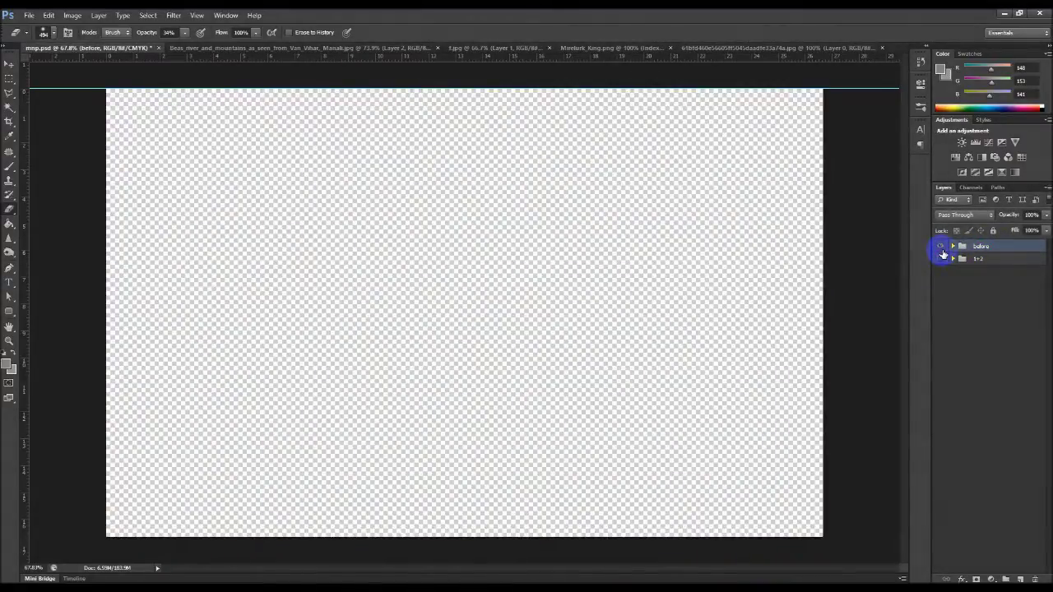
{"action": "left_click", "coordinate": [945, 245], "text": "alt"}
{"action": "left_click", "coordinate": [955, 246]}
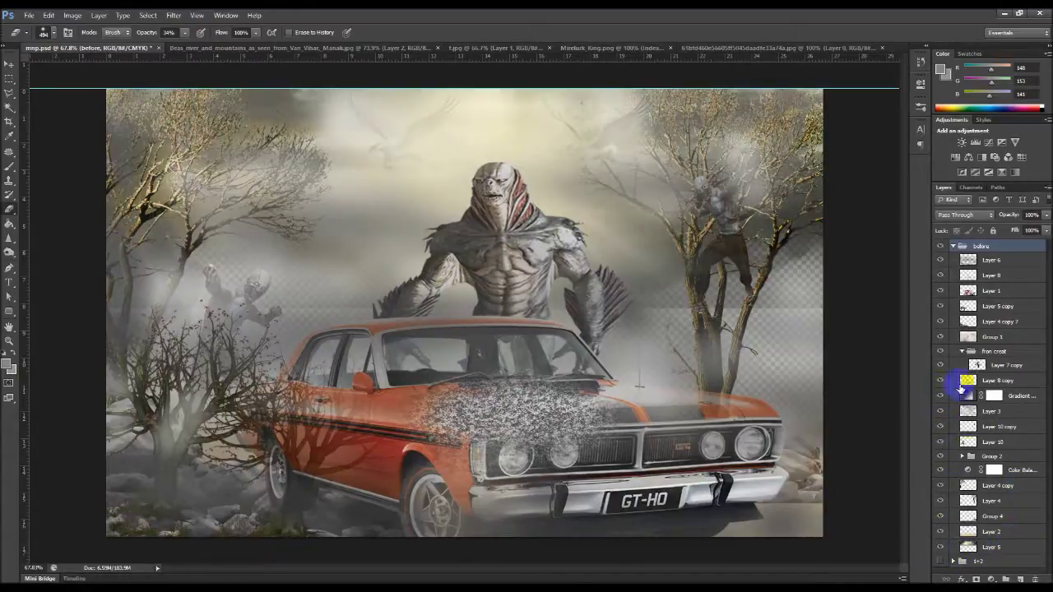
{"action": "left_click", "coordinate": [941, 561]}
{"action": "left_click", "coordinate": [941, 561]}
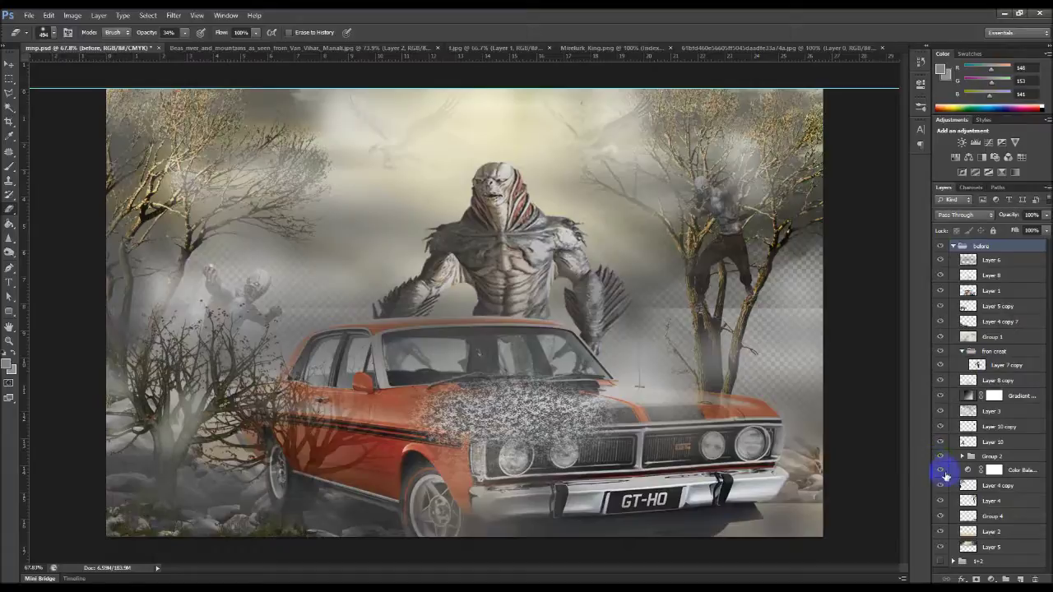
{"action": "left_click", "coordinate": [942, 562]}
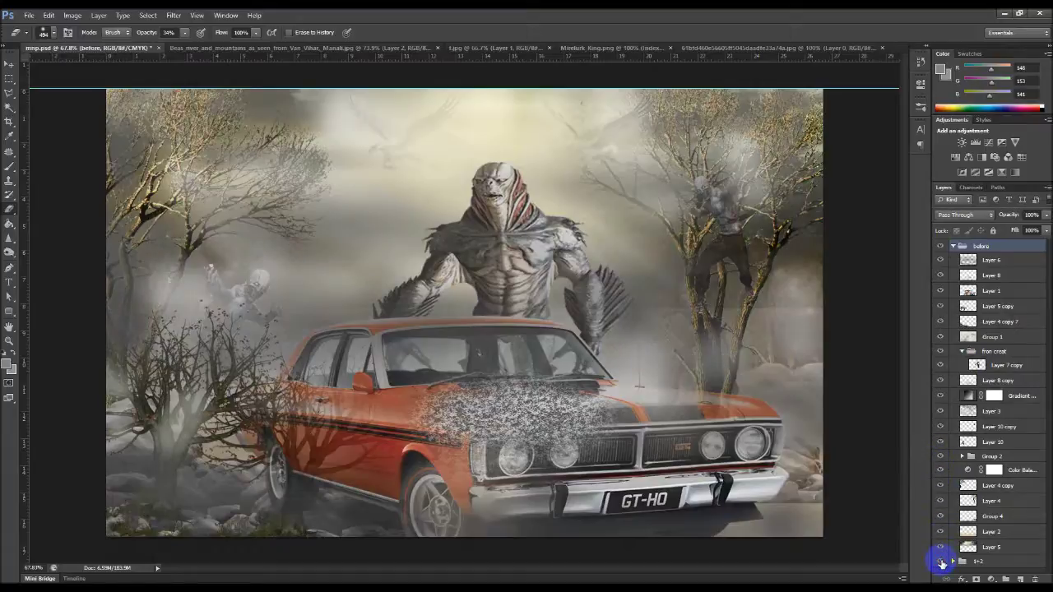
{"action": "left_click", "coordinate": [953, 246]}
Step: Inside the before group, toggle Layer 1 and Layer 8 to inspect the car and monster's legs
{"action": "left_click", "coordinate": [940, 246]}
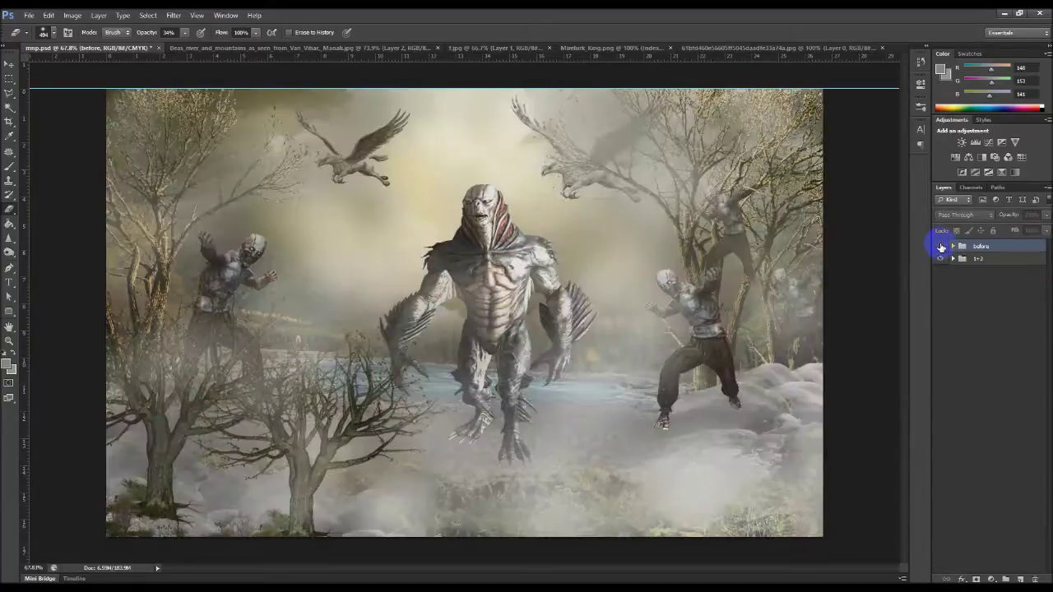
{"action": "left_click", "coordinate": [940, 246]}
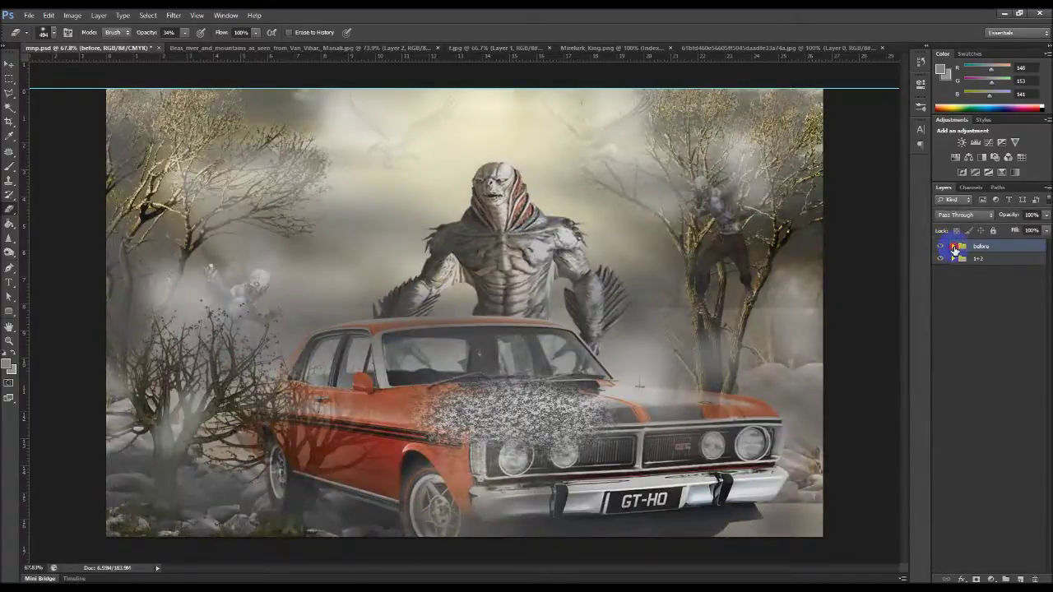
{"action": "left_click", "coordinate": [953, 246]}
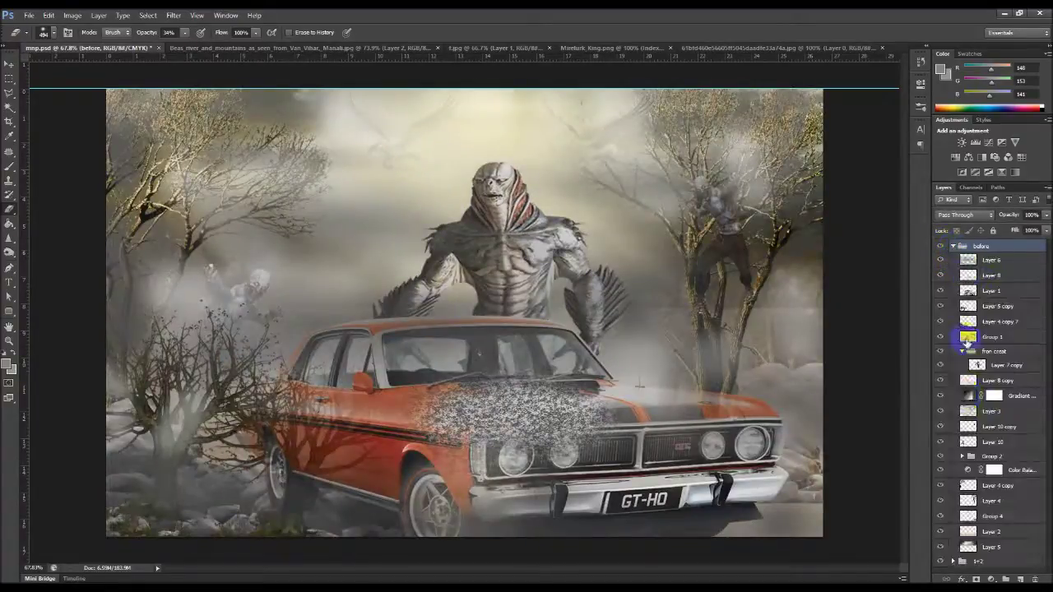
{"action": "left_click", "coordinate": [941, 292]}
{"action": "left_click", "coordinate": [941, 307]}
{"action": "left_click", "coordinate": [940, 276]}
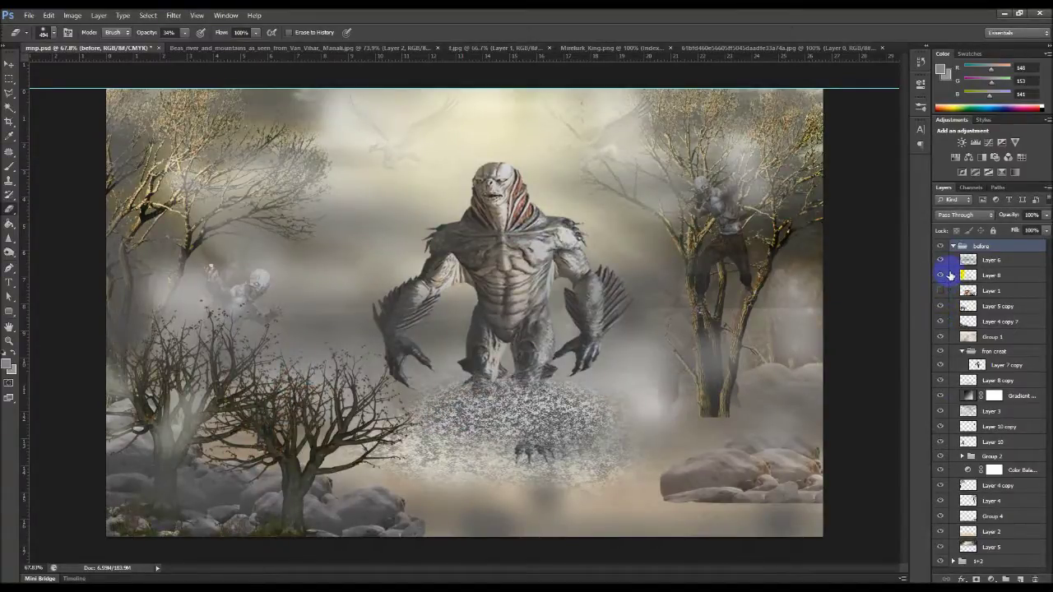
{"action": "left_click", "coordinate": [940, 278]}
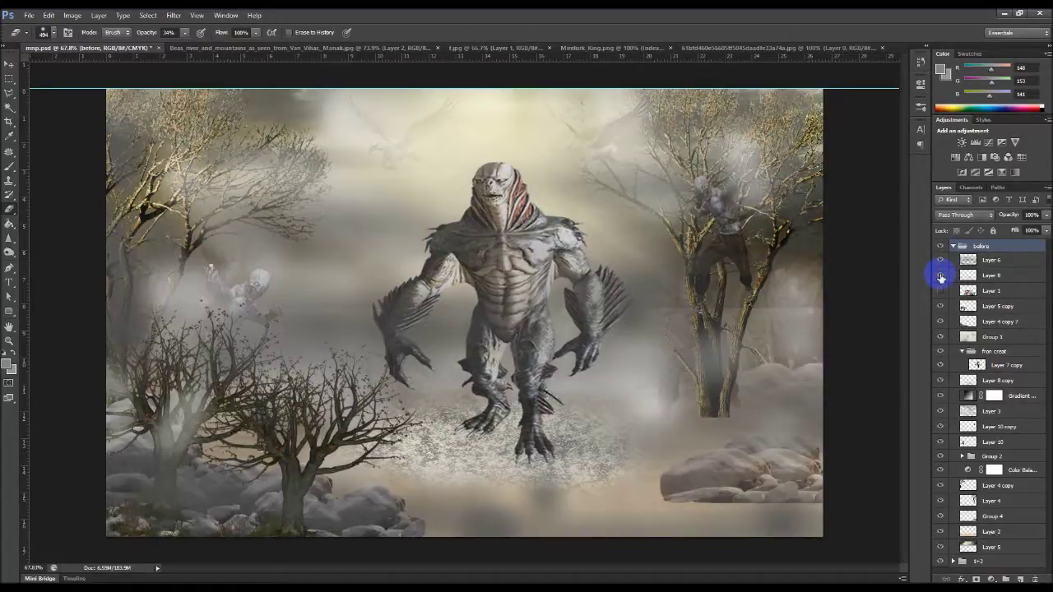
{"action": "left_click_drag", "start_coordinate": [940, 277], "coordinate": [940, 288]}
{"action": "left_click", "coordinate": [940, 290]}
{"action": "left_click", "coordinate": [940, 246]}
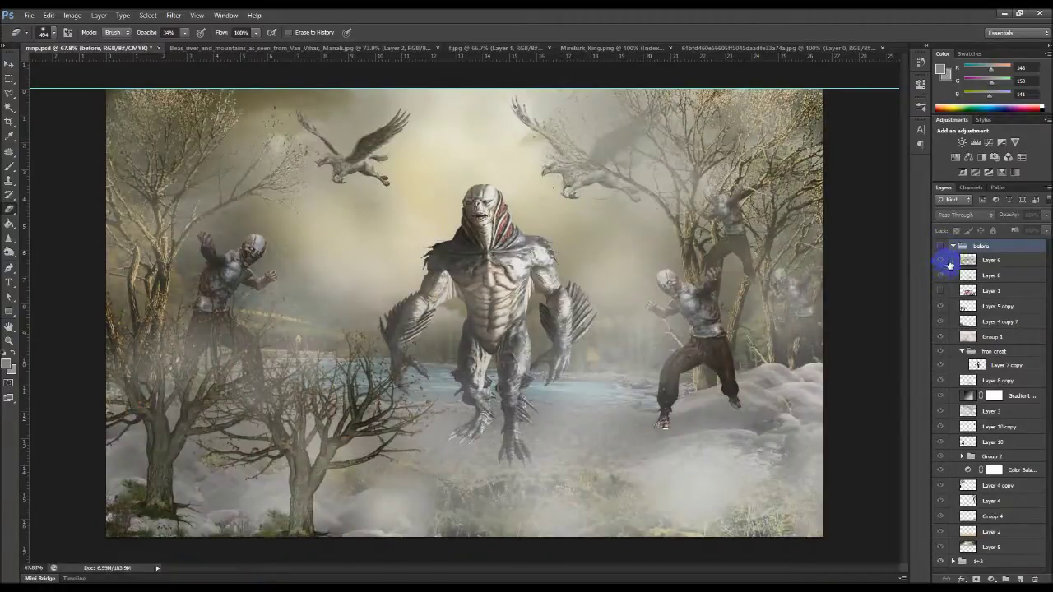
{"action": "left_click", "coordinate": [953, 246]}
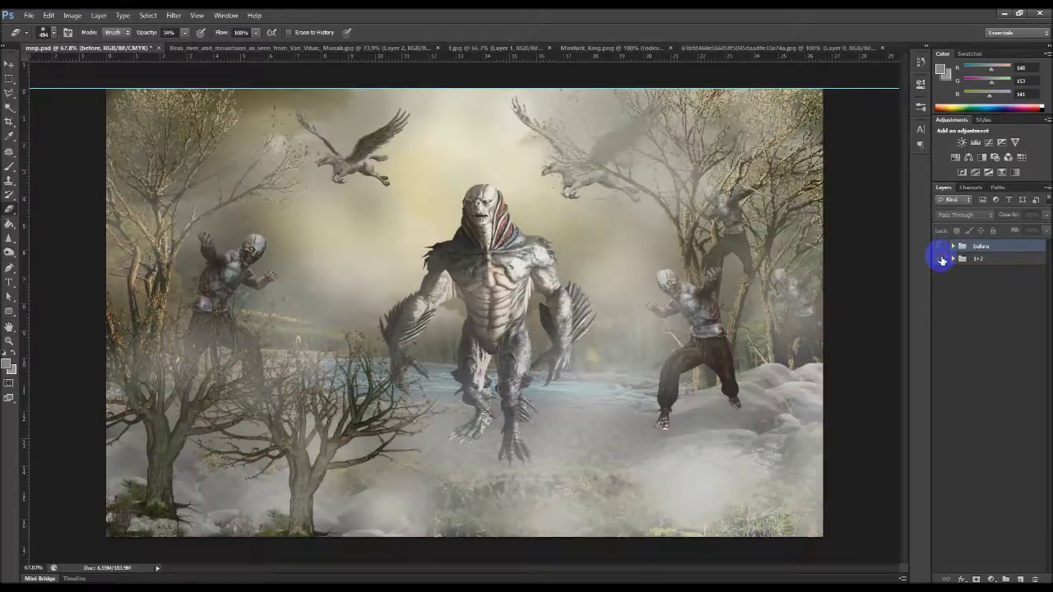
Step: Compare the versions once more, leave before hidden, and expand the 1+2 group's layers
{"action": "left_click", "coordinate": [942, 259]}
{"action": "left_click", "coordinate": [940, 246]}
{"action": "left_click", "coordinate": [942, 259]}
{"action": "left_click", "coordinate": [940, 246]}
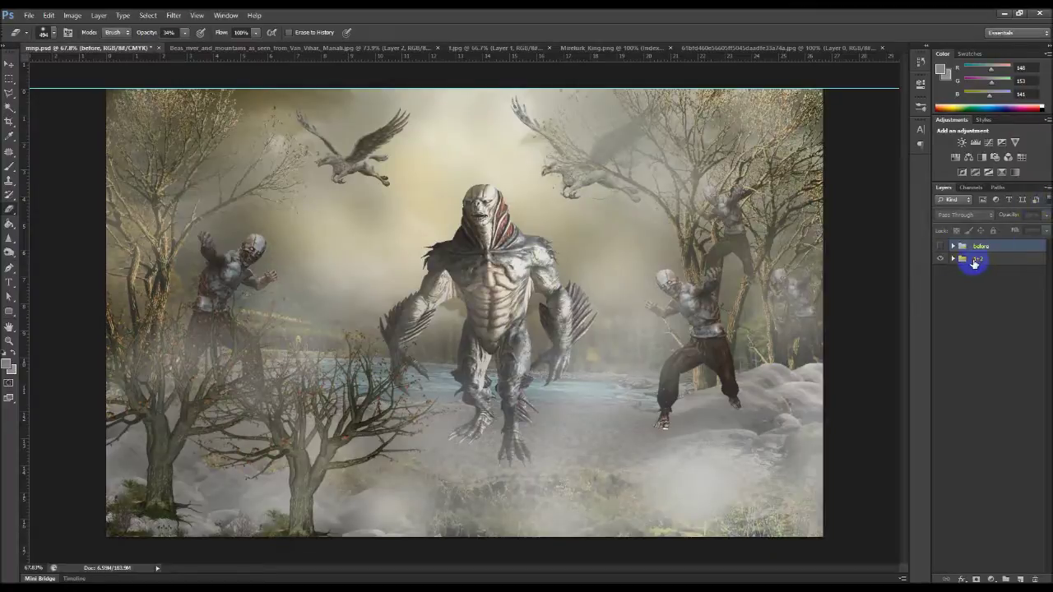
{"action": "left_click", "coordinate": [974, 262]}
{"action": "left_click", "coordinate": [953, 259]}
{"action": "left_click", "coordinate": [999, 303]}
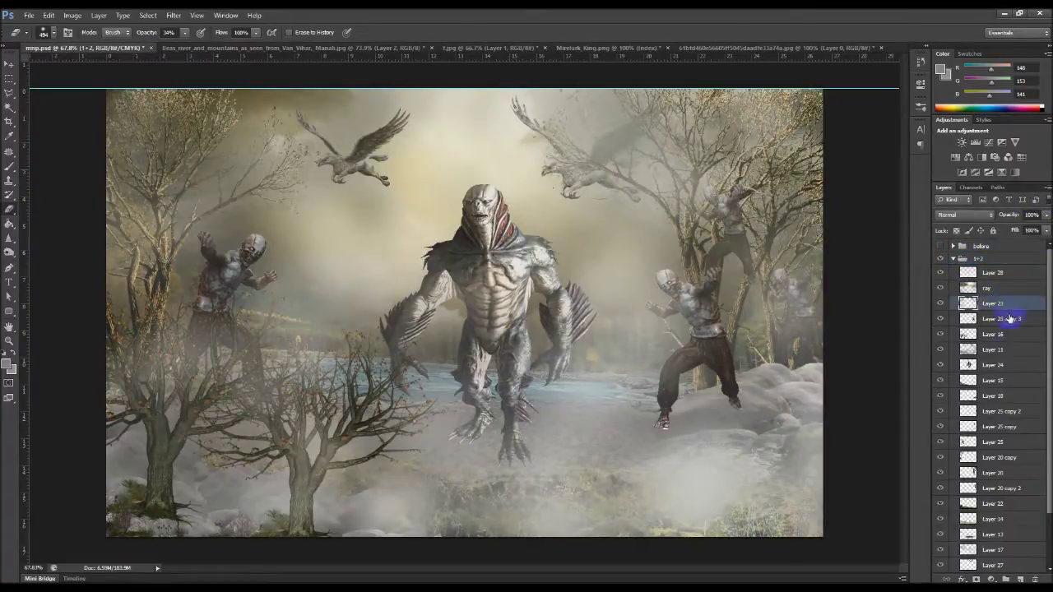
Step: On Layer 11, paint a muted tone sampled near the zombie over the creature's torso
{"action": "left_click", "coordinate": [993, 350]}
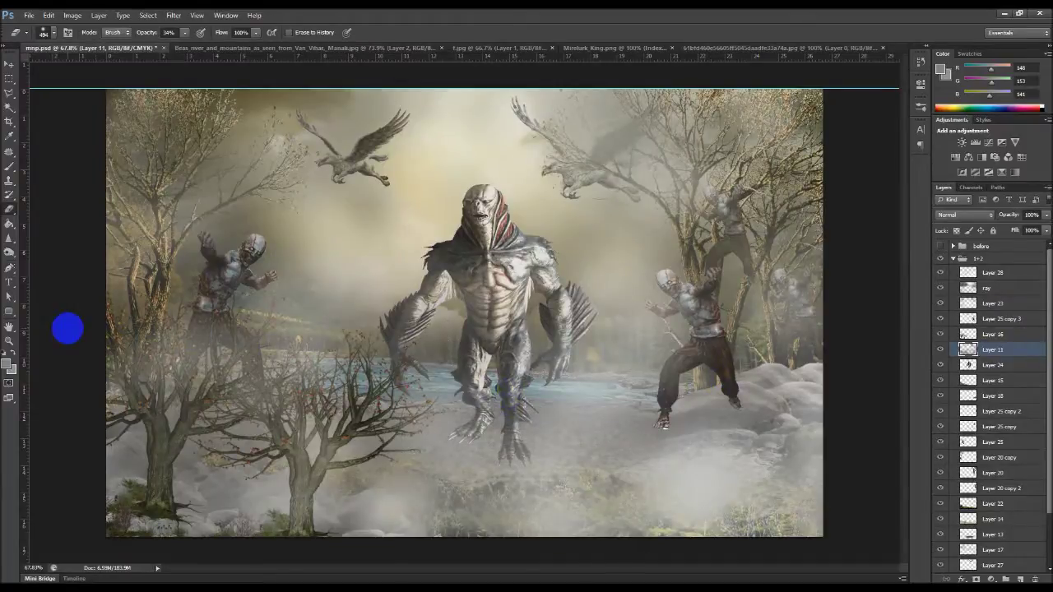
{"action": "left_click", "coordinate": [10, 136]}
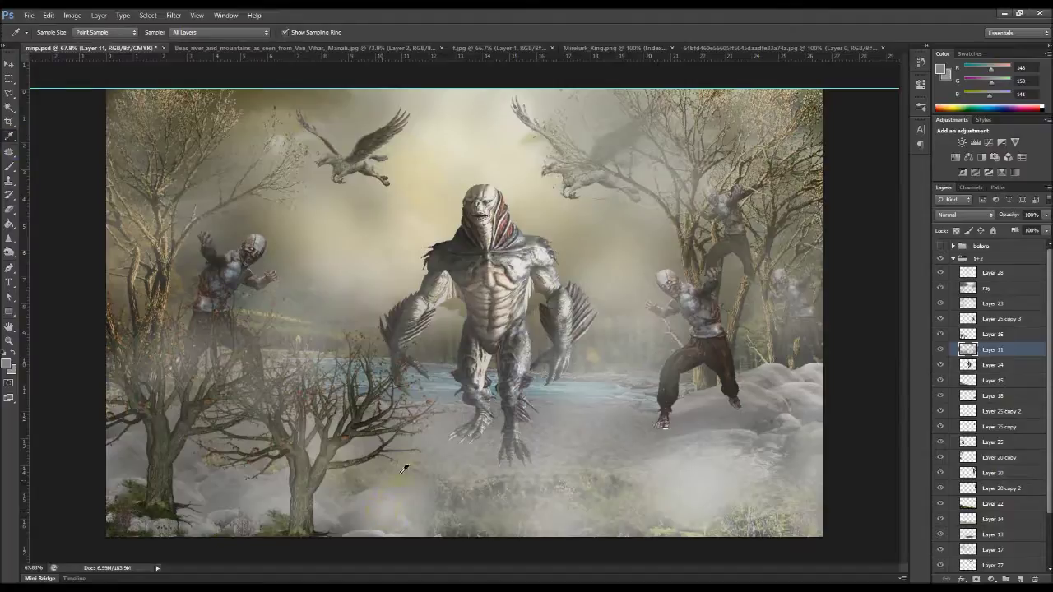
{"action": "left_click", "coordinate": [231, 233]}
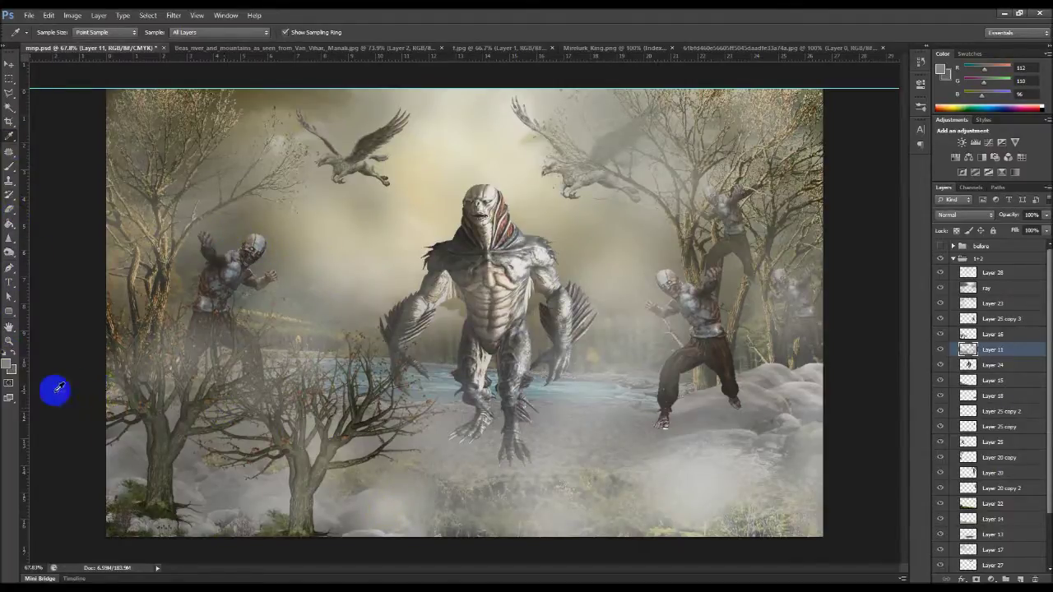
{"action": "left_click", "coordinate": [9, 166]}
{"action": "left_click_drag", "start_coordinate": [501, 341], "coordinate": [469, 329]}
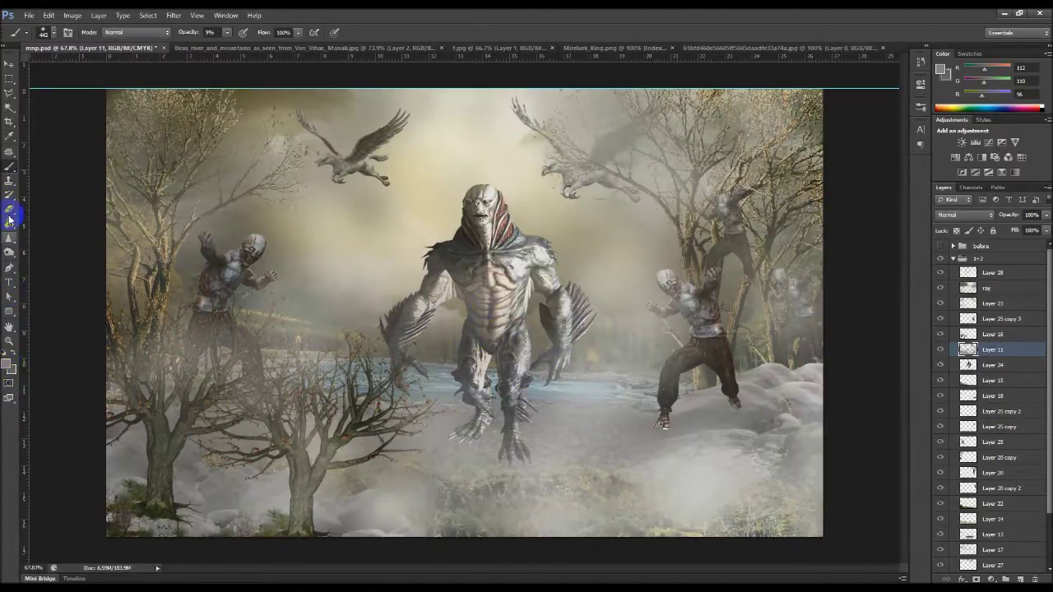
Step: Sample several grey fog tones from the scene and raise the brush opacity to 19%
{"action": "left_click", "coordinate": [10, 137]}
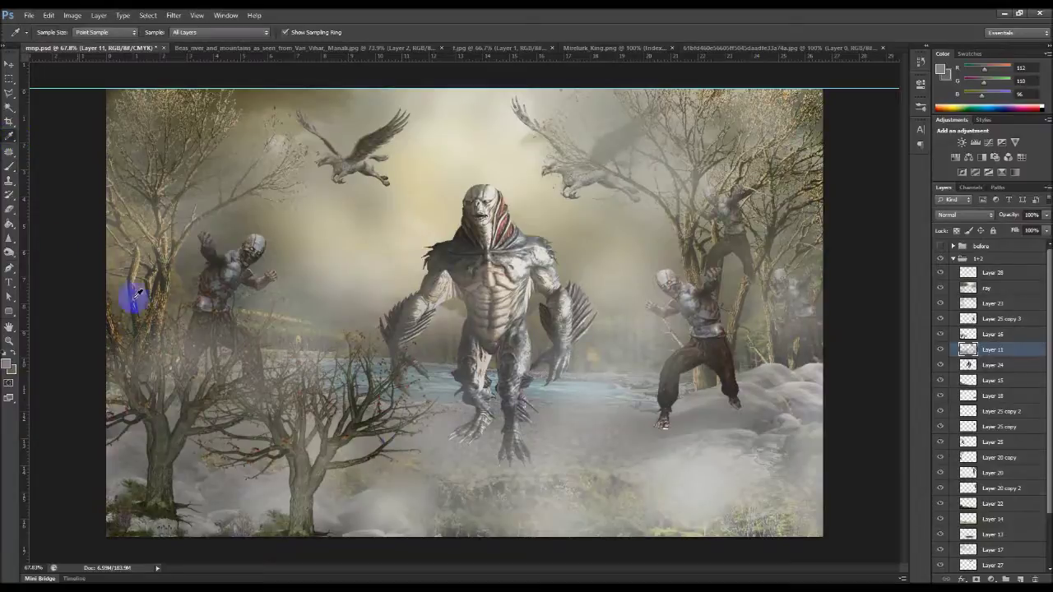
{"action": "left_click", "coordinate": [234, 499]}
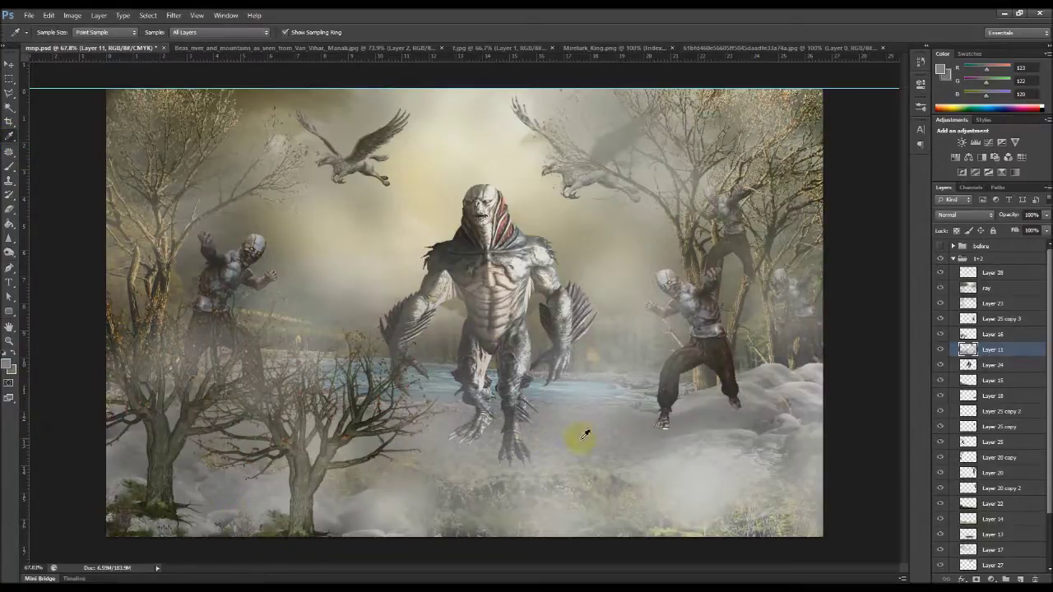
{"action": "left_click", "coordinate": [608, 454]}
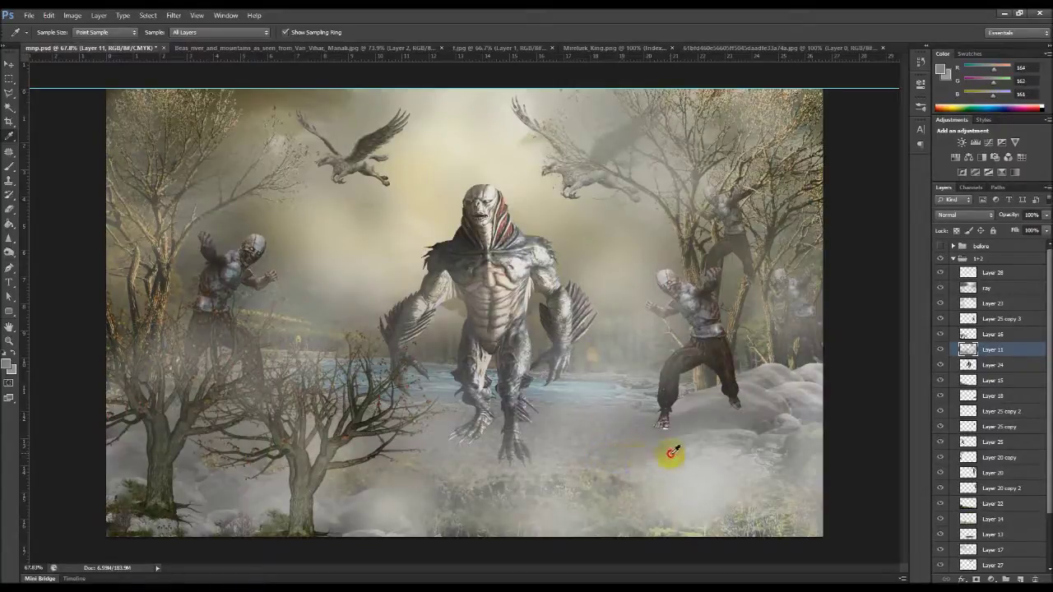
{"action": "left_click_drag", "start_coordinate": [713, 439], "coordinate": [688, 405]}
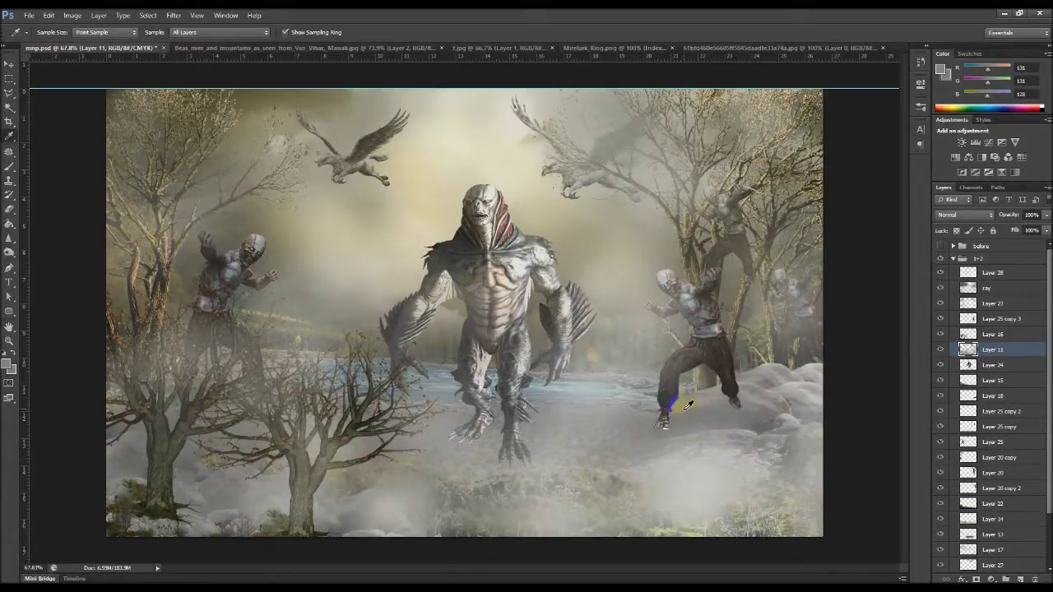
{"action": "left_click", "coordinate": [687, 409]}
{"action": "left_click", "coordinate": [770, 427]}
{"action": "left_click", "coordinate": [12, 352]}
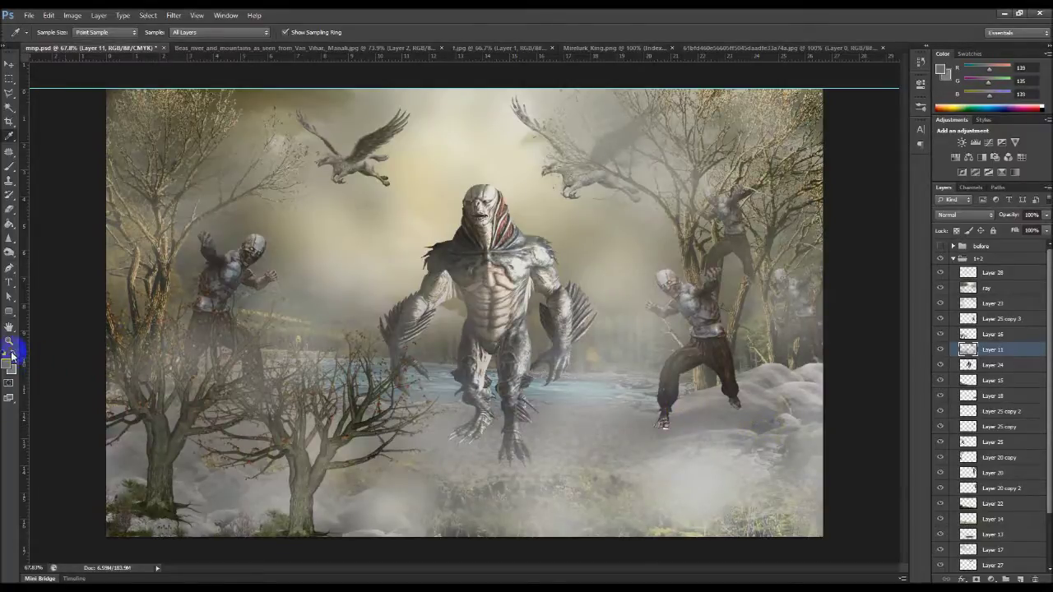
{"action": "left_click", "coordinate": [9, 167]}
{"action": "left_click_drag", "start_coordinate": [227, 32], "coordinate": [228, 76]}
{"action": "left_click", "coordinate": [148, 327]}
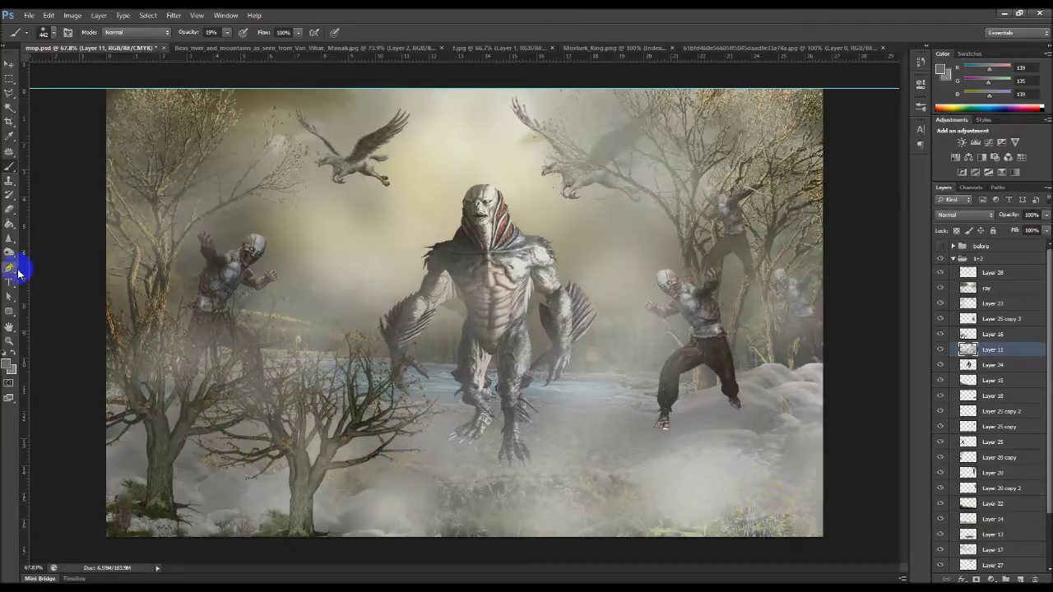
Step: Resample a colour from the left zombie at 38% brush opacity, then move Layer 11 to the top of 1+2
{"action": "left_click", "coordinate": [9, 136]}
{"action": "left_click", "coordinate": [328, 225]}
{"action": "mouse_move", "coordinate": [327, 225]}
{"action": "left_mouse_down"}
{"action": "mouse_move", "coordinate": [212, 264]}
{"action": "mouse_move", "coordinate": [235, 227]}
{"action": "mouse_move", "coordinate": [155, 188]}
{"action": "mouse_move", "coordinate": [189, 64]}
{"action": "mouse_move", "coordinate": [145, 63]}
{"action": "mouse_move", "coordinate": [47, 336]}
{"action": "mouse_move", "coordinate": [21, 371]}
{"action": "left_mouse_up"}
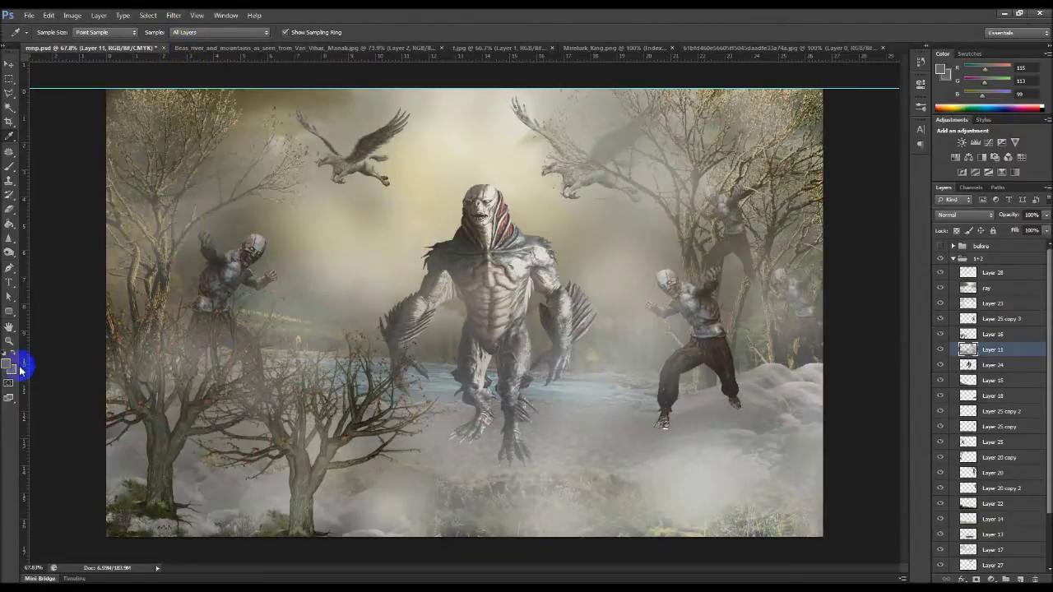
{"action": "left_click", "coordinate": [10, 166]}
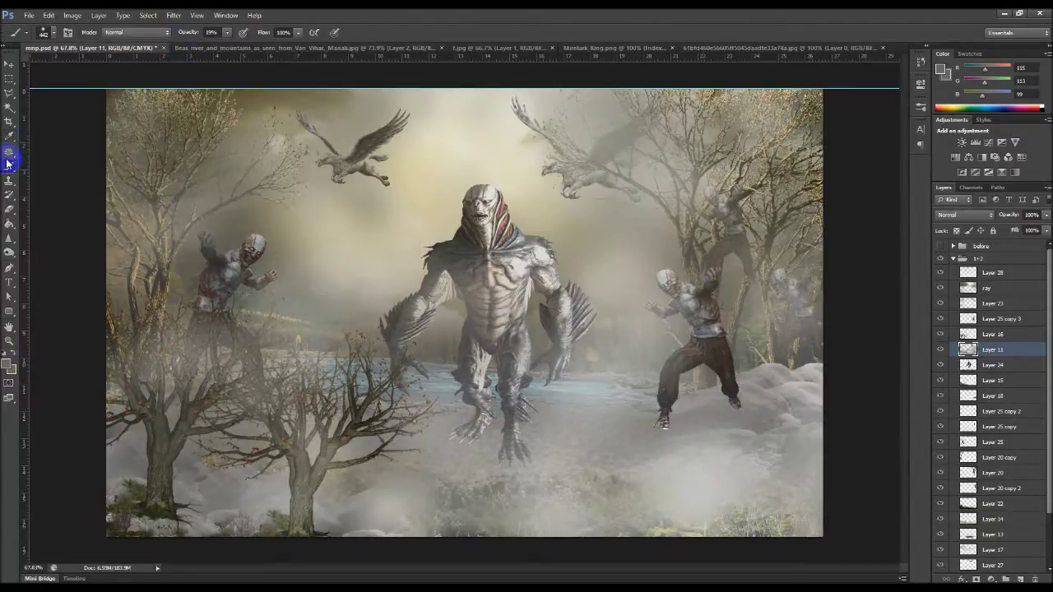
{"action": "left_click", "coordinate": [227, 32]}
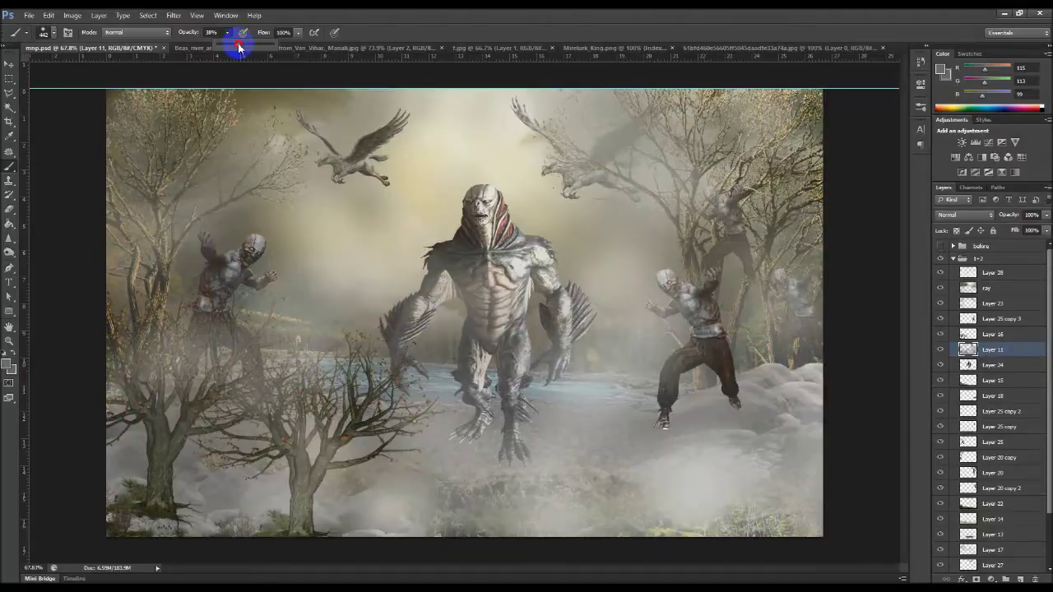
{"action": "left_click_drag", "start_coordinate": [240, 49], "coordinate": [239, 50]}
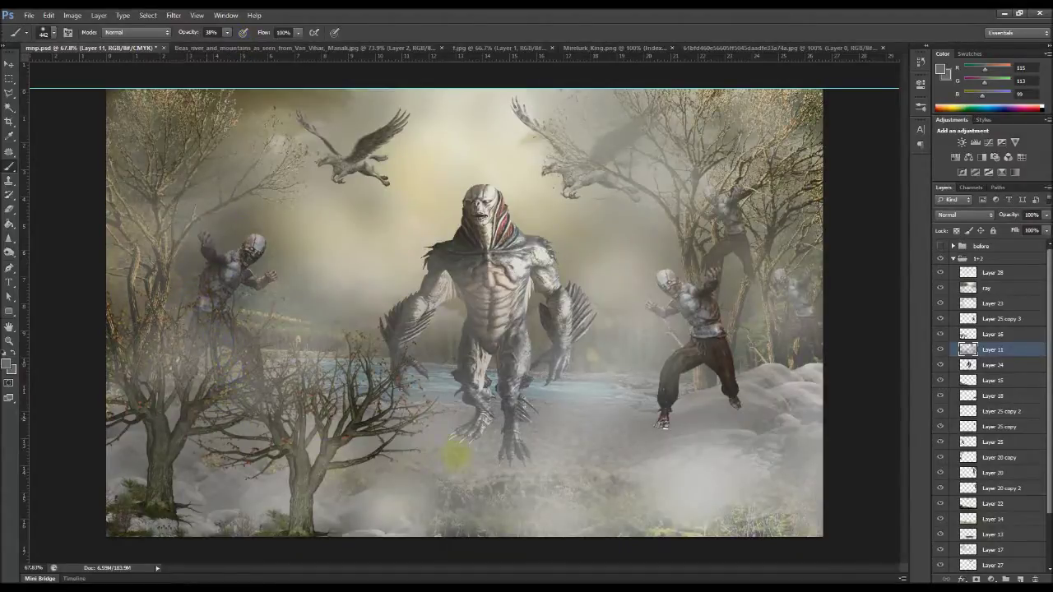
{"action": "left_click_drag", "start_coordinate": [701, 304], "coordinate": [720, 322]}
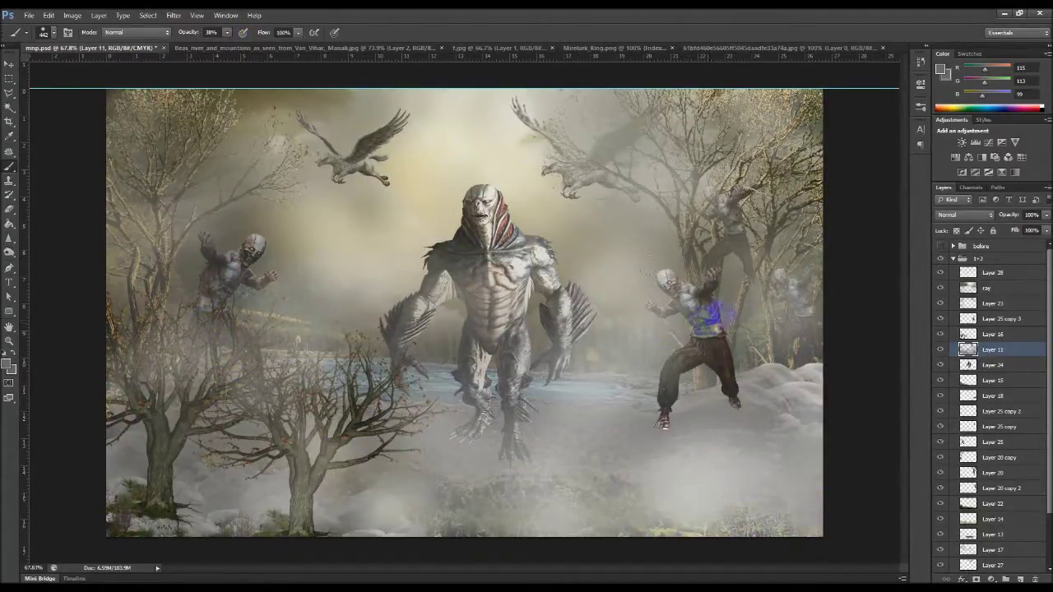
{"action": "key", "text": "ctrl+z"}
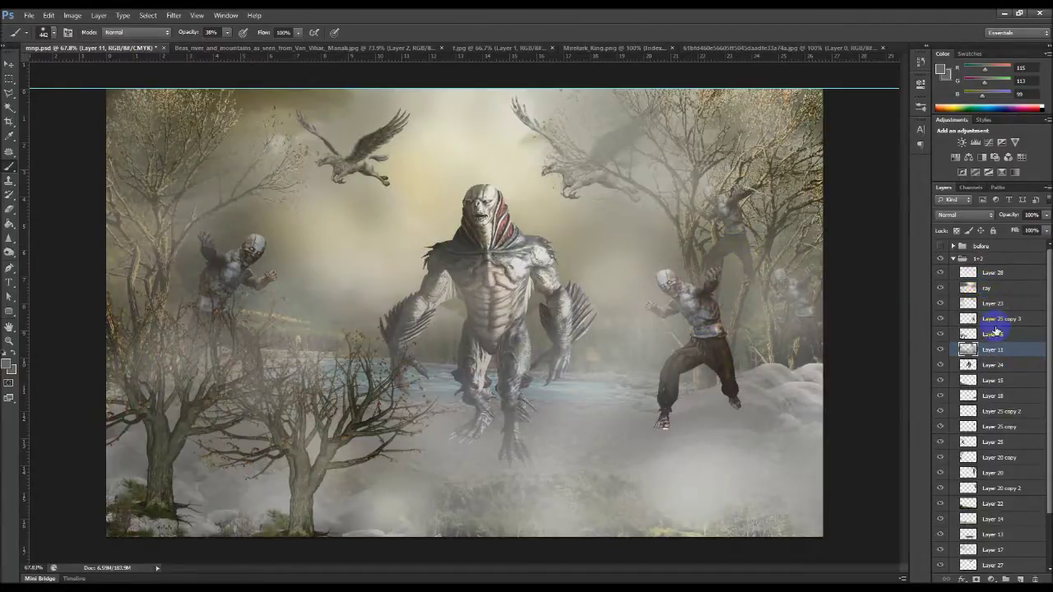
{"action": "mouse_move", "coordinate": [1001, 356]}
{"action": "left_mouse_down"}
{"action": "mouse_move", "coordinate": [993, 301]}
{"action": "mouse_move", "coordinate": [1003, 271]}
{"action": "left_mouse_up"}
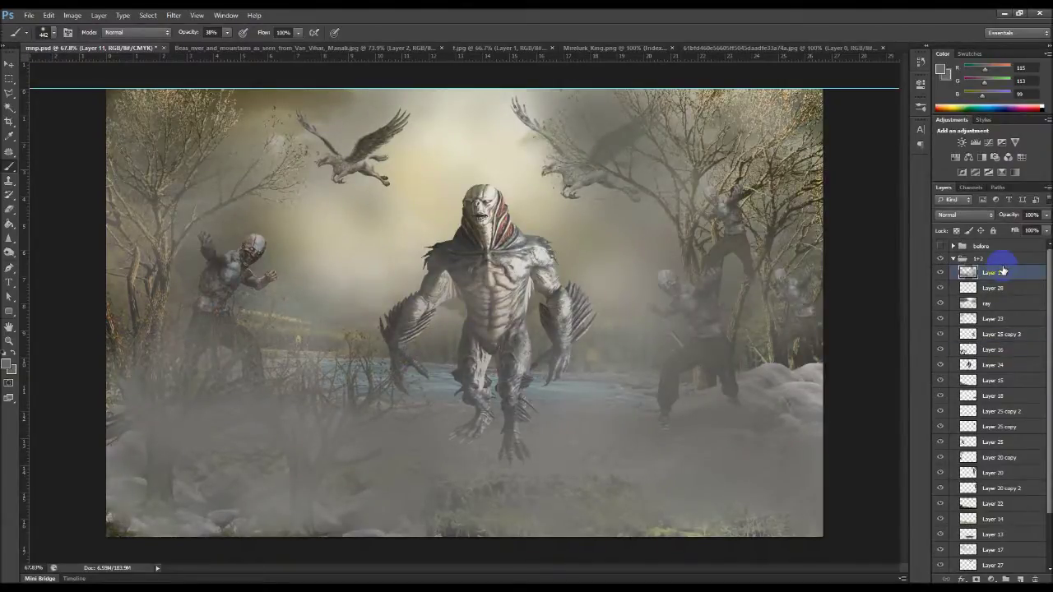
Step: Dab soft fog over the left zombie's hand and the monster's right arm and chest
{"action": "left_click", "coordinate": [266, 277]}
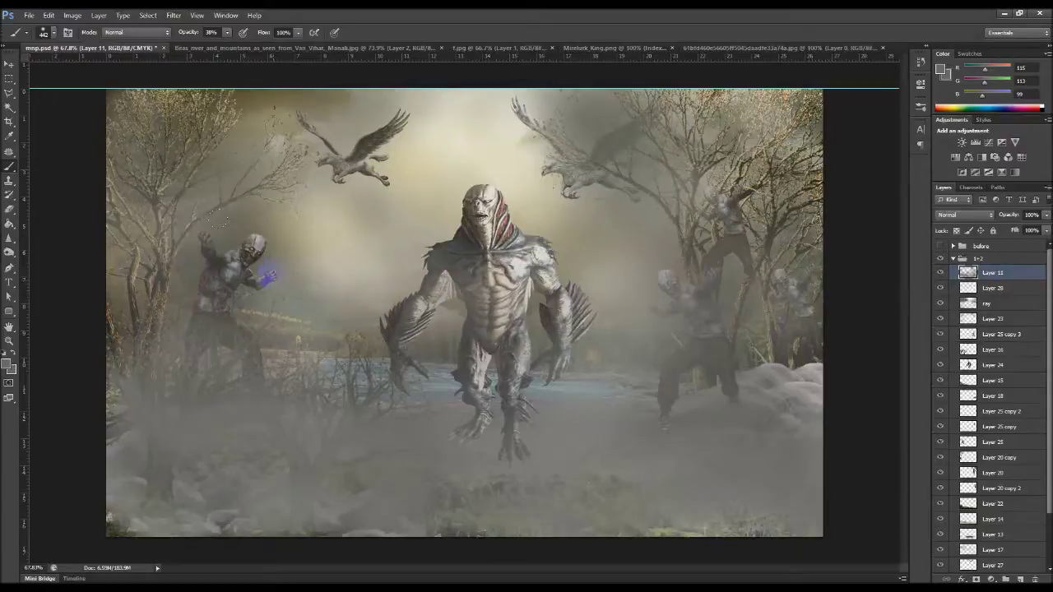
{"action": "left_click", "coordinate": [566, 303]}
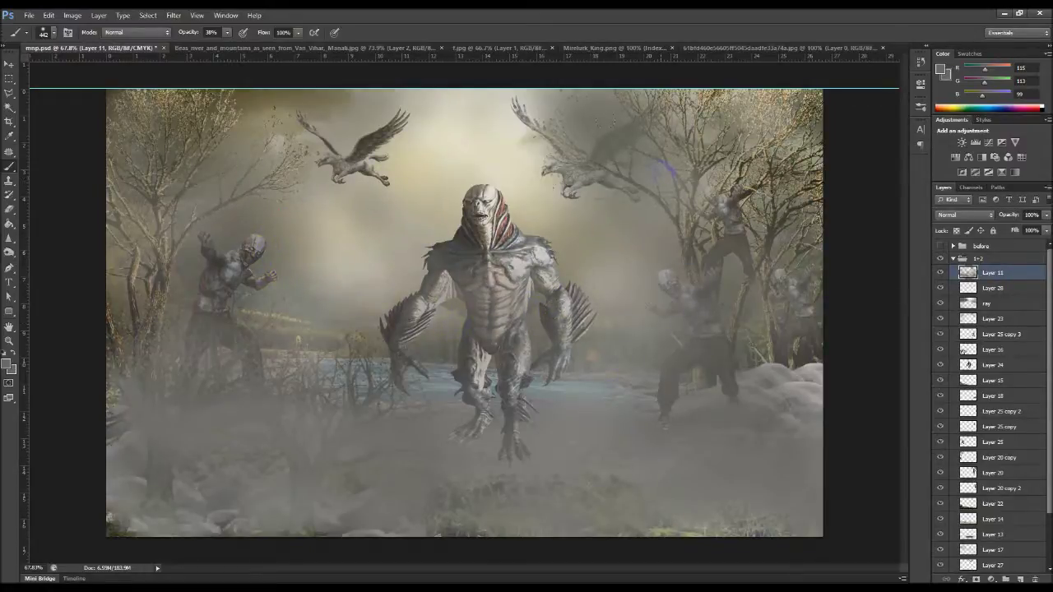
{"action": "mouse_move", "coordinate": [470, 200]}
{"action": "left_mouse_down"}
{"action": "mouse_move", "coordinate": [474, 263]}
{"action": "mouse_move", "coordinate": [429, 278]}
{"action": "left_mouse_up"}
Step: Erase fog back to history in the lower-left foreground, the left zombie and the right zombie's feet
{"action": "left_click", "coordinate": [9, 209]}
{"action": "left_click_drag", "start_coordinate": [313, 449], "coordinate": [274, 425]}
{"action": "left_click_drag", "start_coordinate": [185, 362], "coordinate": [223, 395]}
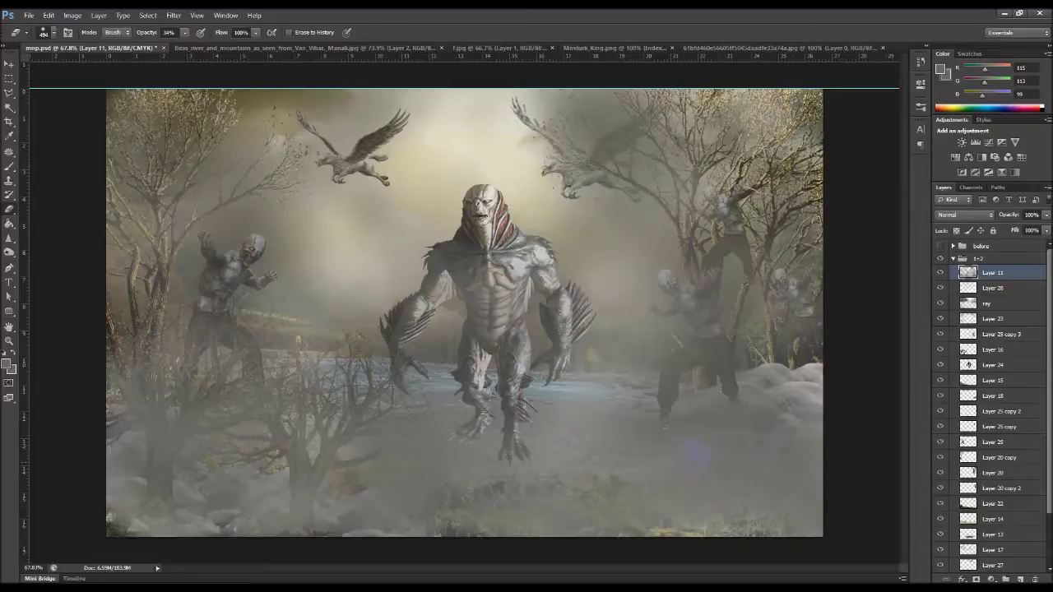
{"action": "left_click_drag", "start_coordinate": [687, 447], "coordinate": [690, 470]}
Step: Erase fog over the lower-right rocks at 16% eraser opacity
{"action": "left_click", "coordinate": [184, 32]}
{"action": "left_click_drag", "start_coordinate": [176, 55], "coordinate": [173, 42]}
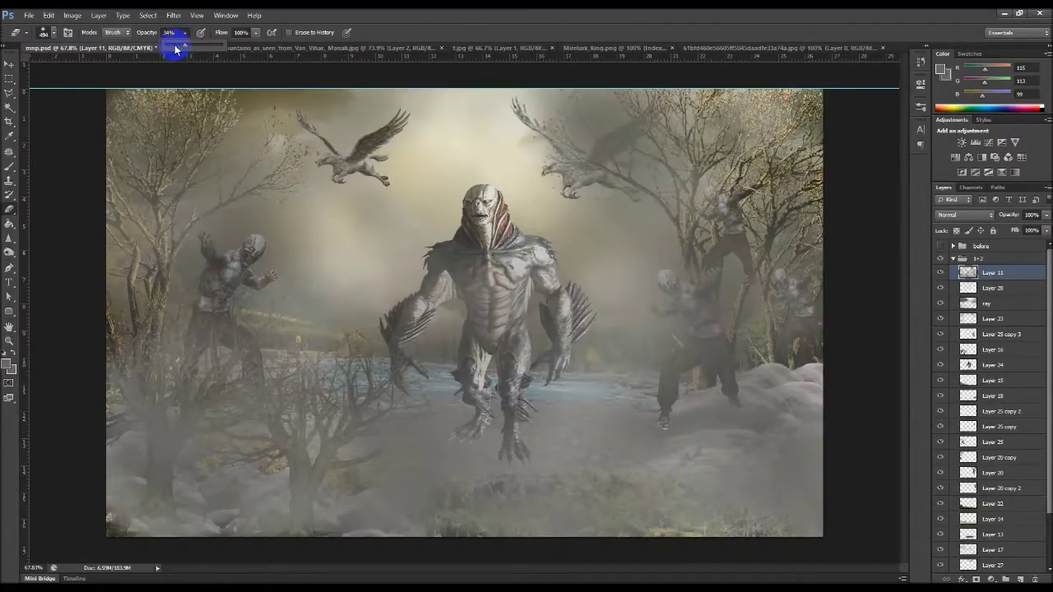
{"action": "left_click_drag", "start_coordinate": [792, 486], "coordinate": [743, 436]}
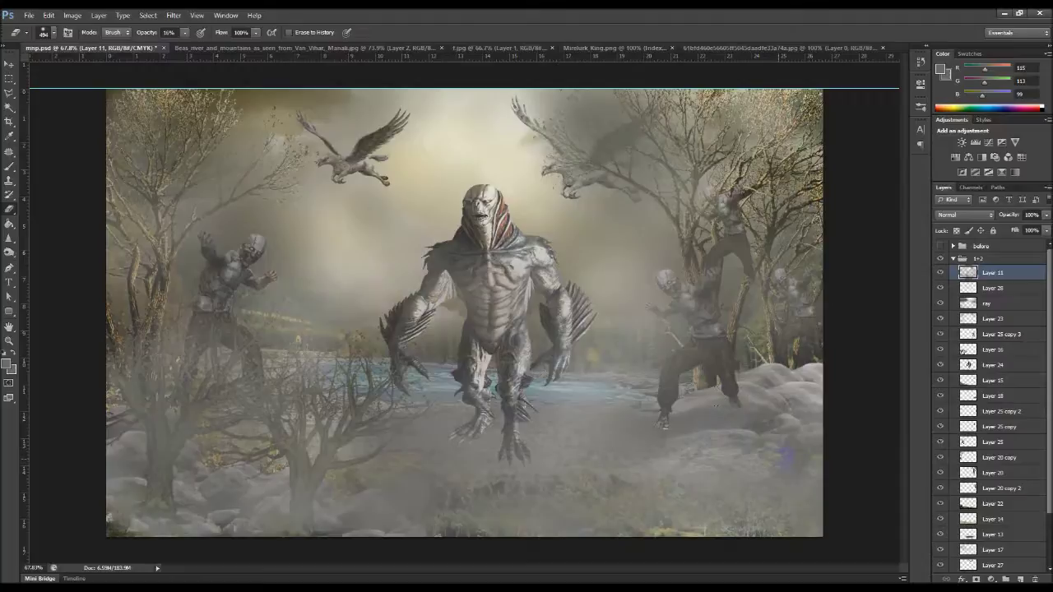
{"action": "left_click", "coordinate": [953, 260]}
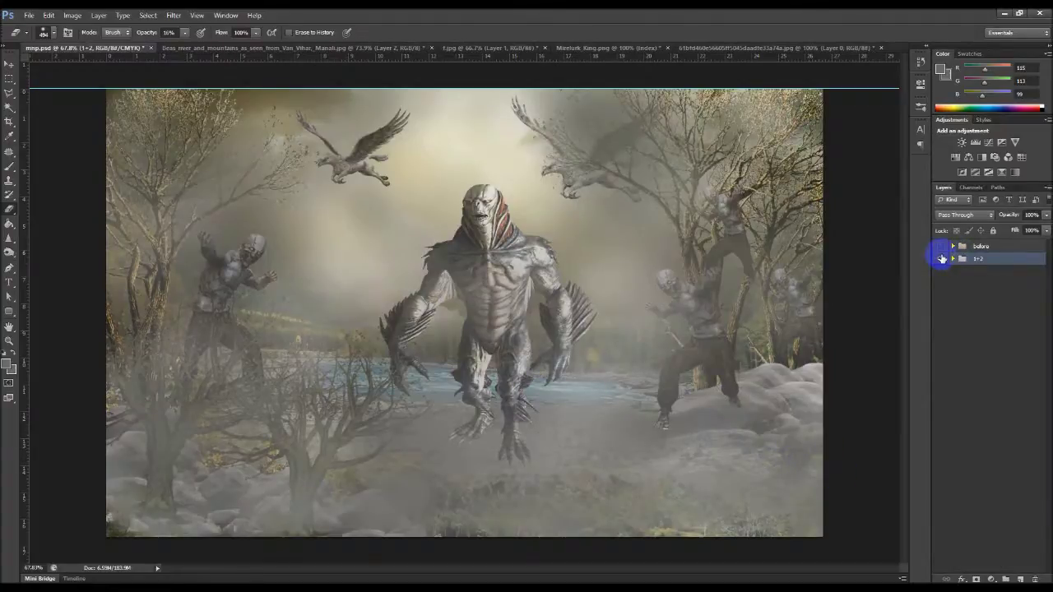
Step: Toggle the before and 1+2 groups' visibility to compare, ending on the before version
{"action": "left_click", "coordinate": [942, 260]}
{"action": "left_click", "coordinate": [943, 260]}
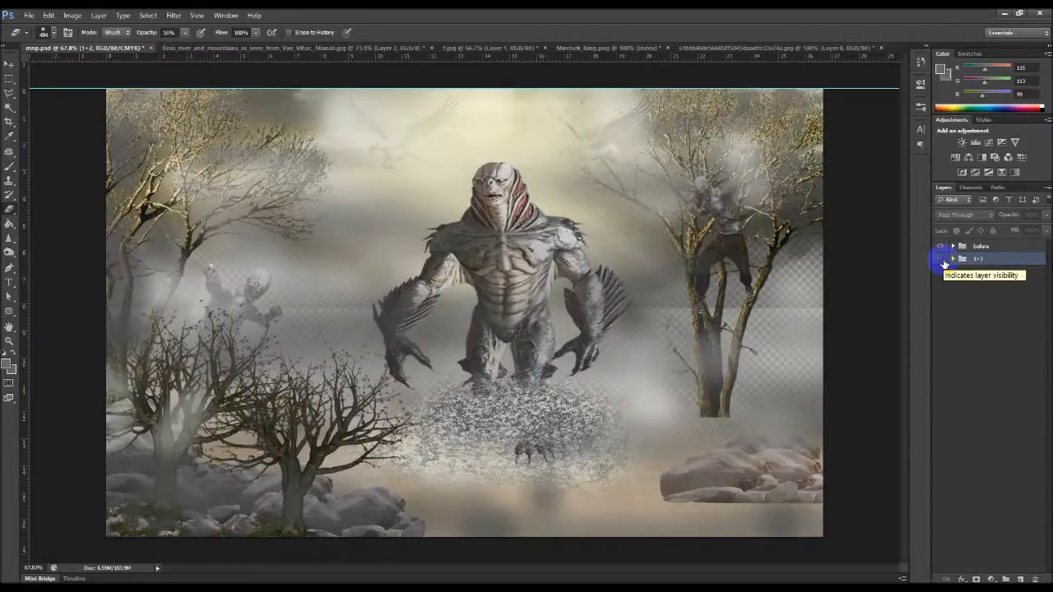
{"action": "left_click", "coordinate": [943, 260]}
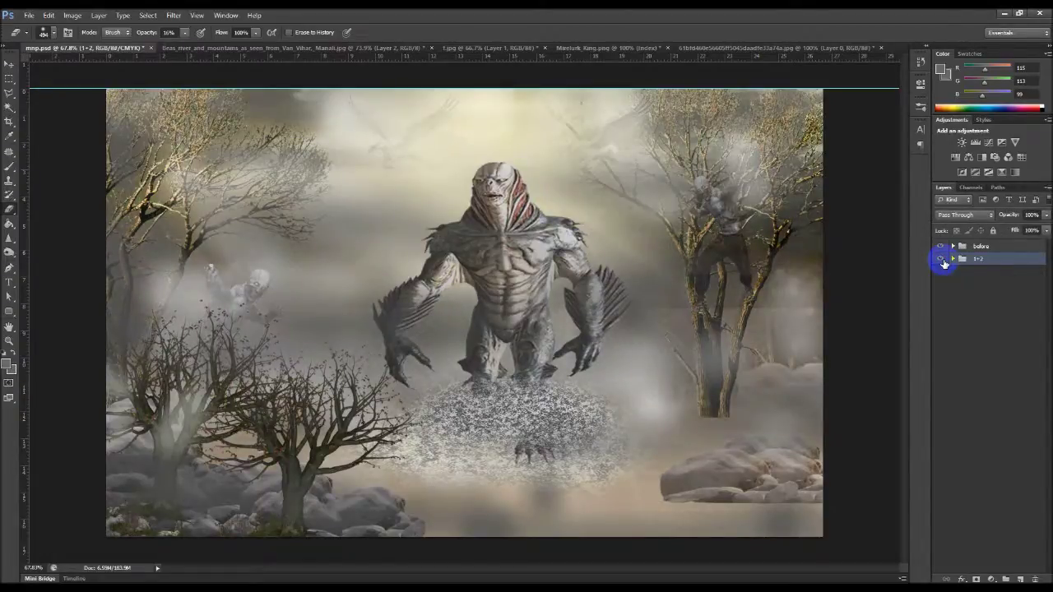
{"action": "left_click", "coordinate": [952, 245]}
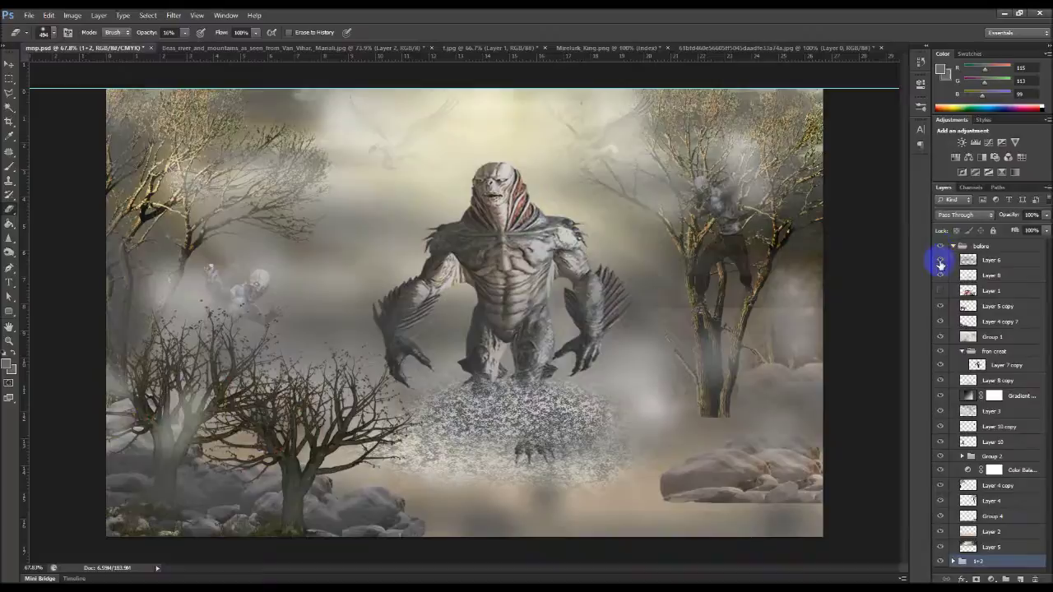
{"action": "left_click", "coordinate": [942, 246]}
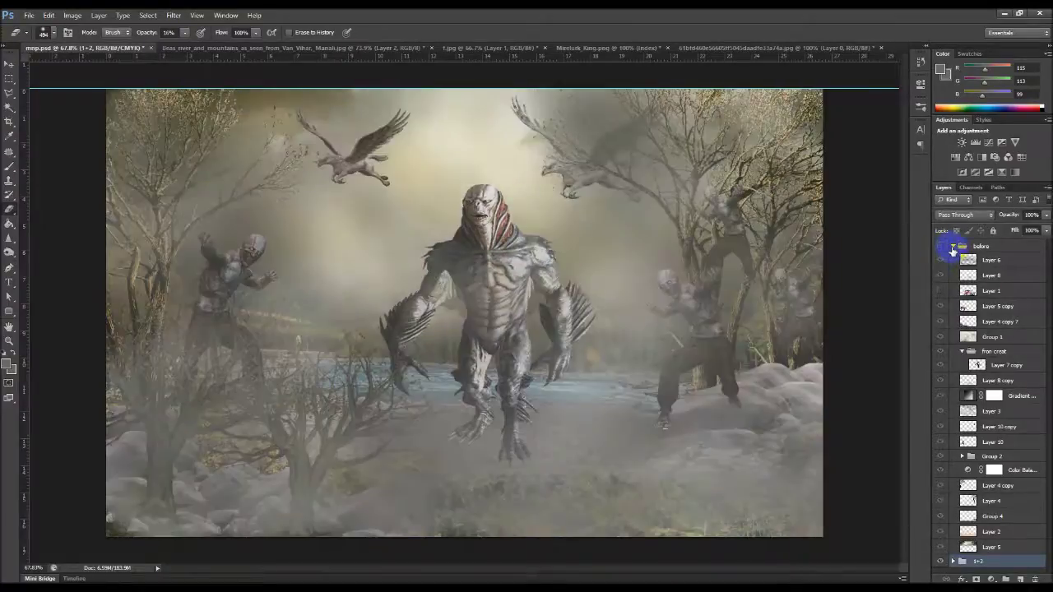
{"action": "left_click", "coordinate": [953, 246]}
{"action": "left_click", "coordinate": [940, 248]}
{"action": "left_click", "coordinate": [940, 260]}
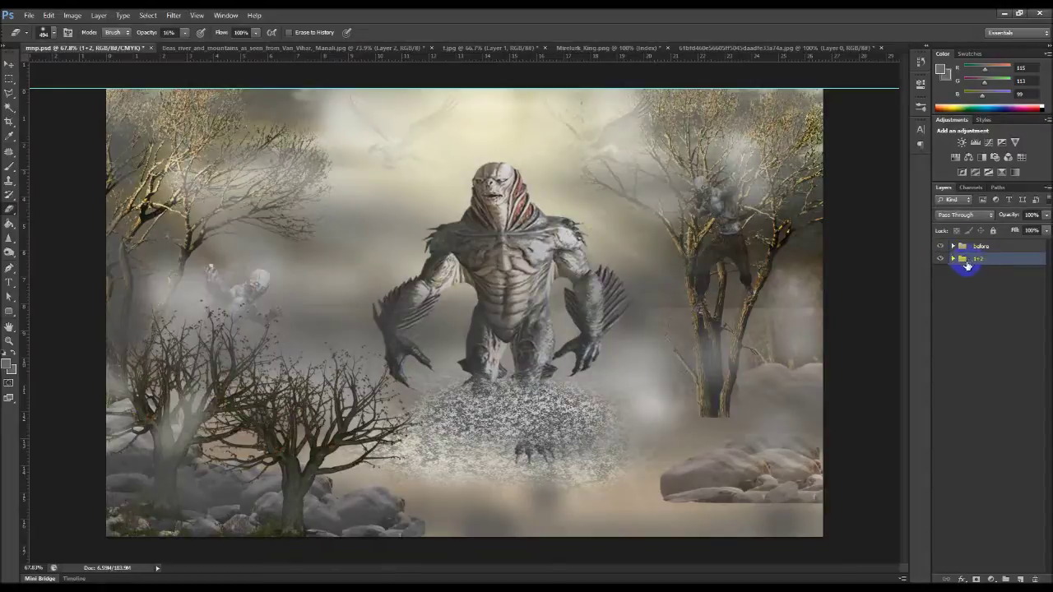
{"action": "left_click", "coordinate": [940, 247]}
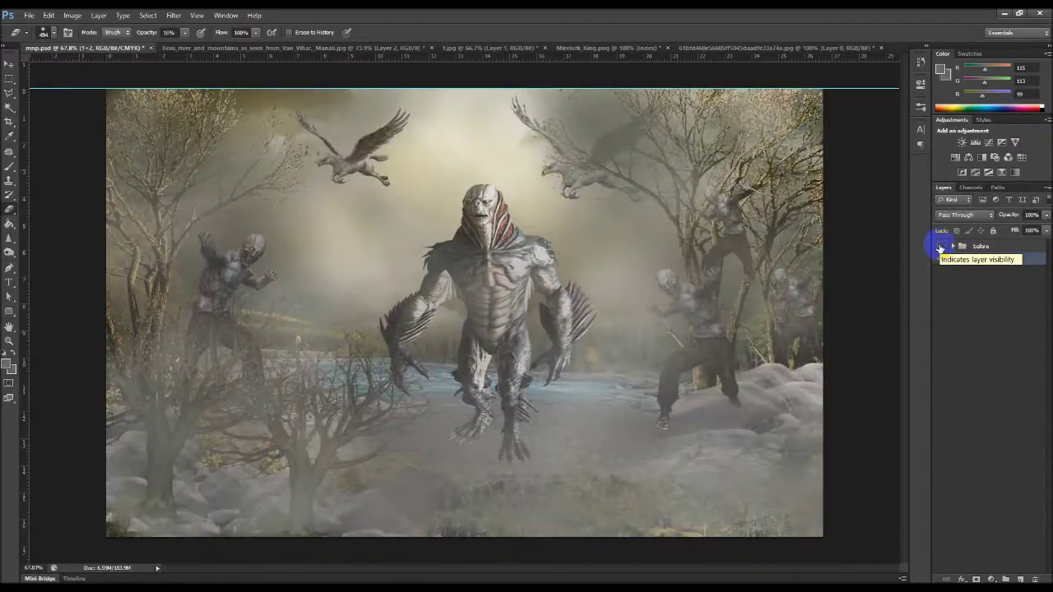
{"action": "left_click", "coordinate": [940, 260]}
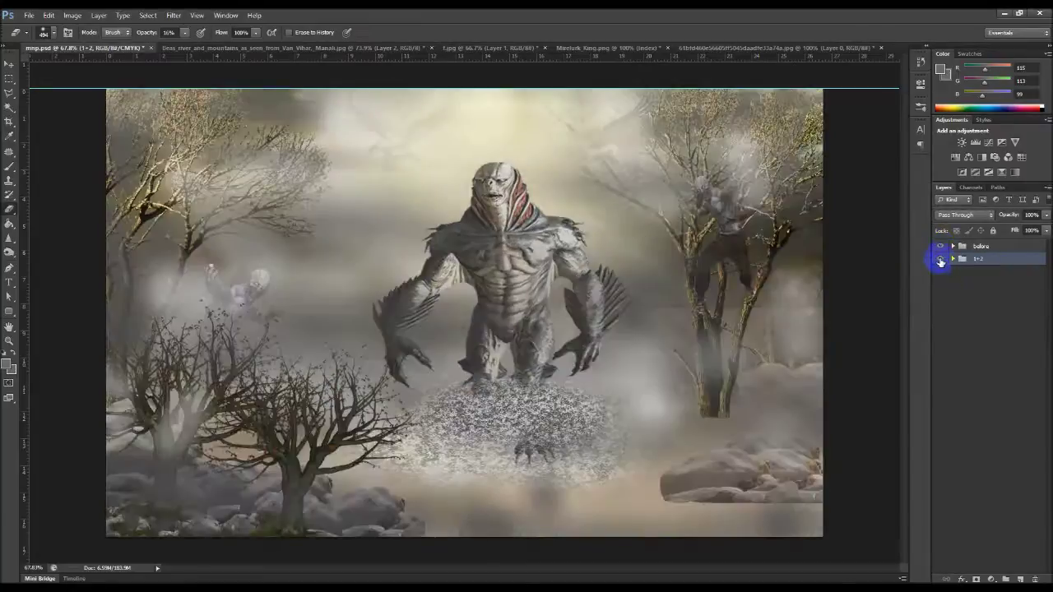
{"action": "left_click", "coordinate": [958, 246]}
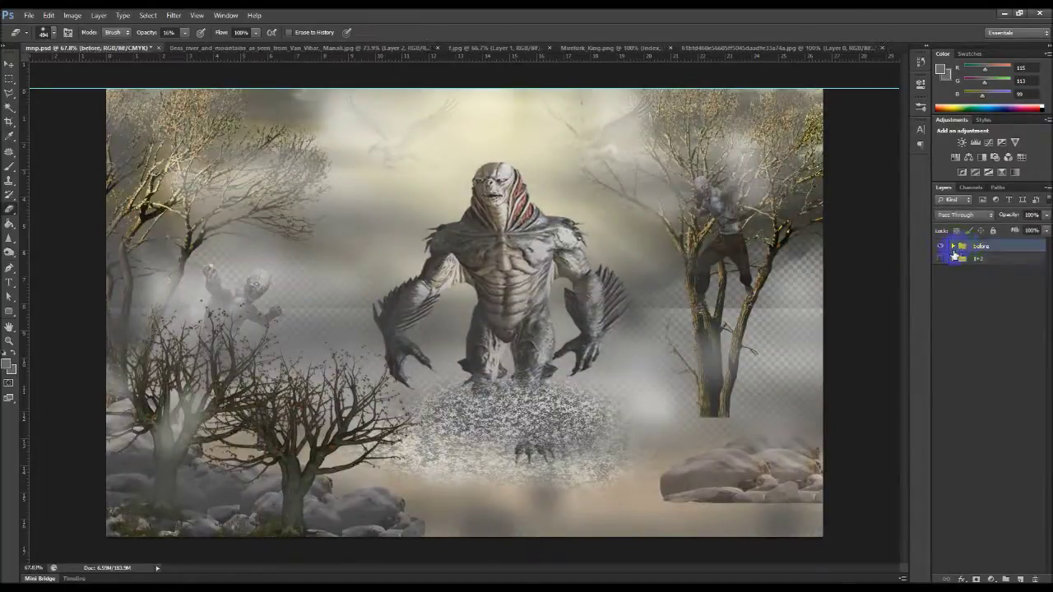
Step: Expand the 1+2 group and select Layer 21 at its bottom
{"action": "left_click", "coordinate": [952, 259]}
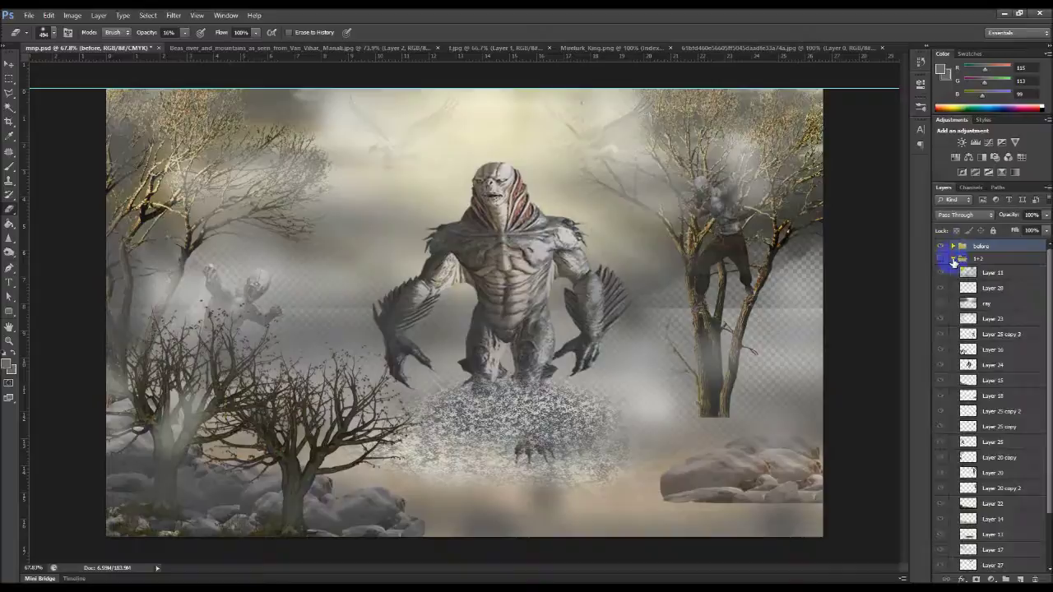
{"action": "scroll", "coordinate": [1042, 361], "scroll_direction": "down", "scroll_amount": 3}
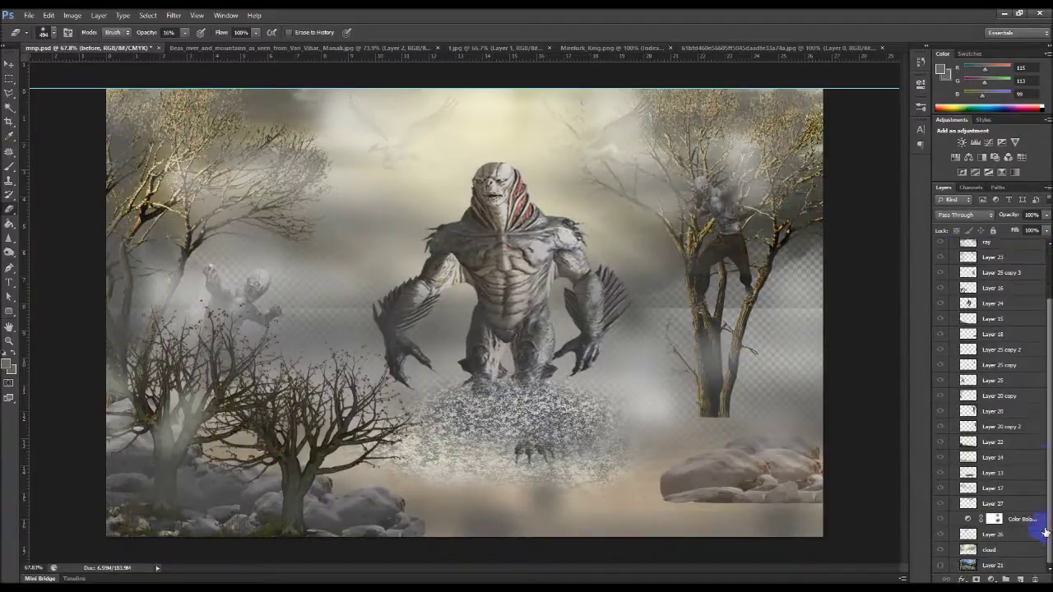
{"action": "left_click", "coordinate": [979, 566]}
{"action": "scroll", "coordinate": [975, 304], "scroll_direction": "up", "scroll_amount": 3}
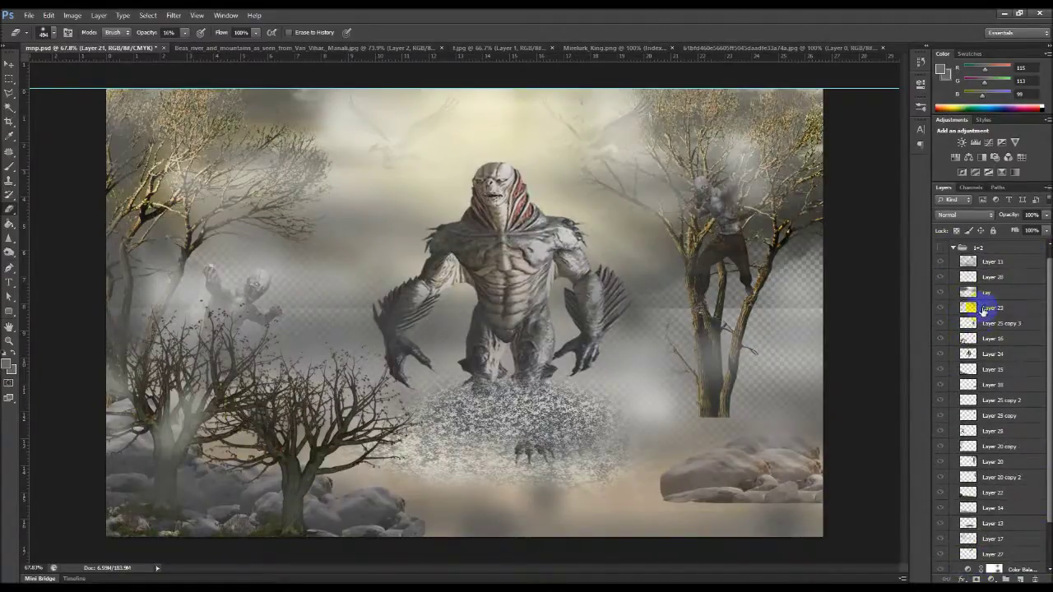
{"action": "scroll", "coordinate": [1014, 505], "scroll_direction": "down", "scroll_amount": 3}
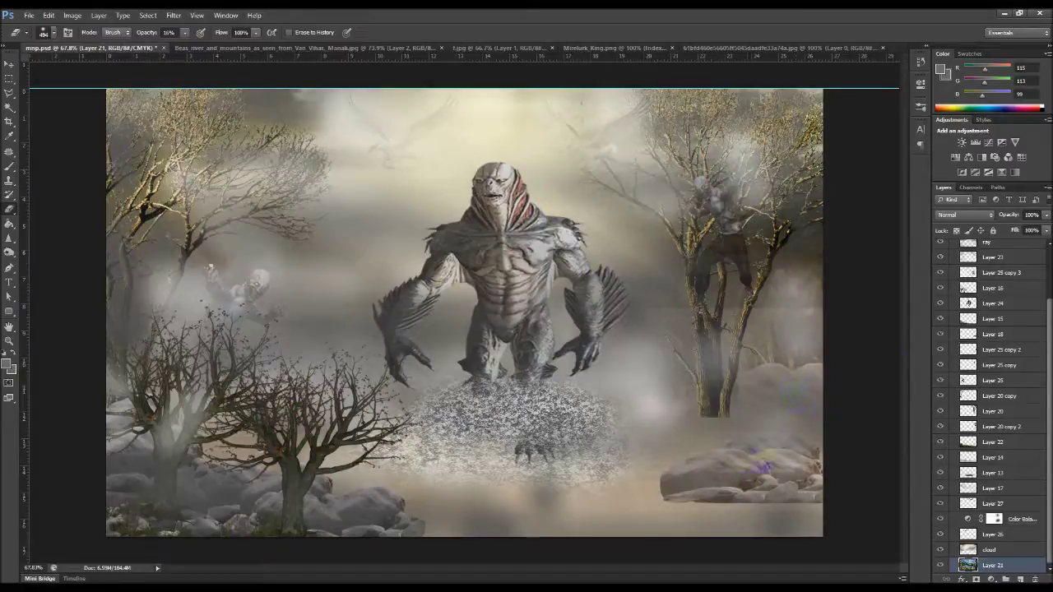
Step: Show the 1+2 group's full scene with the griffins again and select Layer 21
{"action": "scroll", "coordinate": [979, 275], "scroll_direction": "up", "scroll_amount": 3}
{"action": "left_click", "coordinate": [947, 263]}
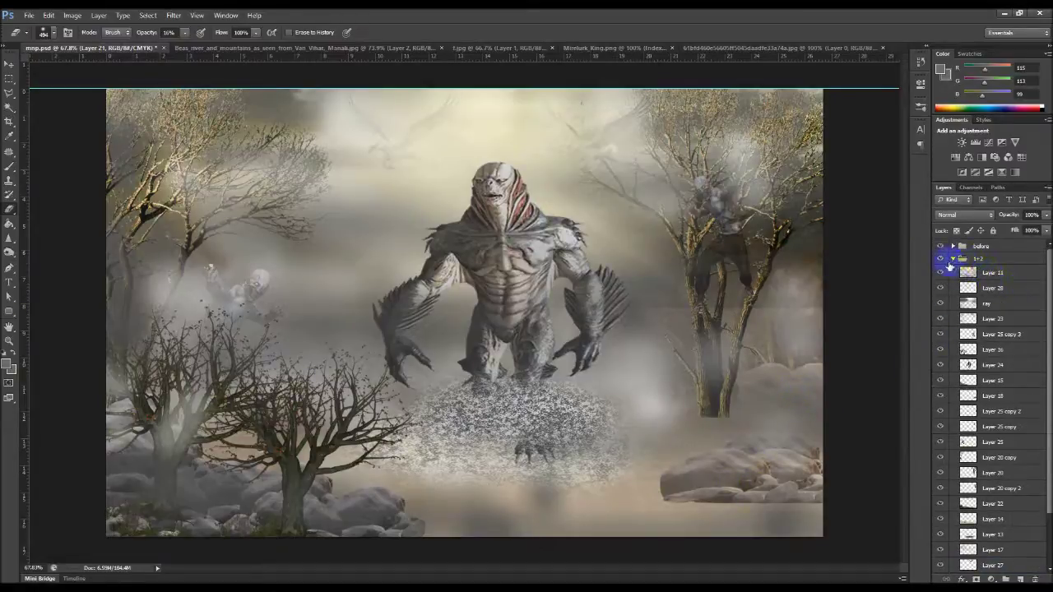
{"action": "left_click", "coordinate": [952, 261]}
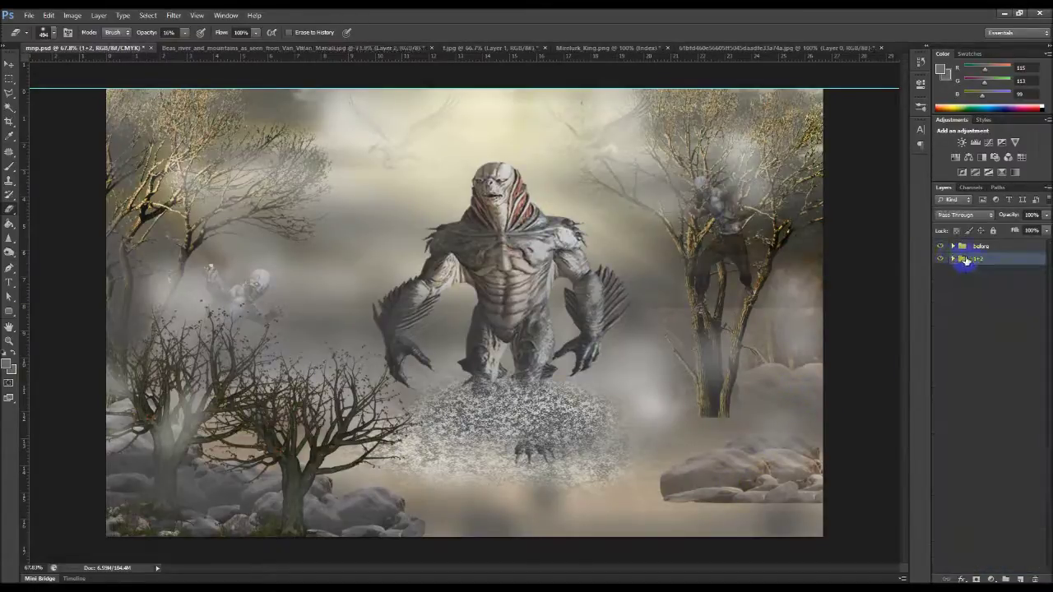
{"action": "left_click", "coordinate": [939, 249]}
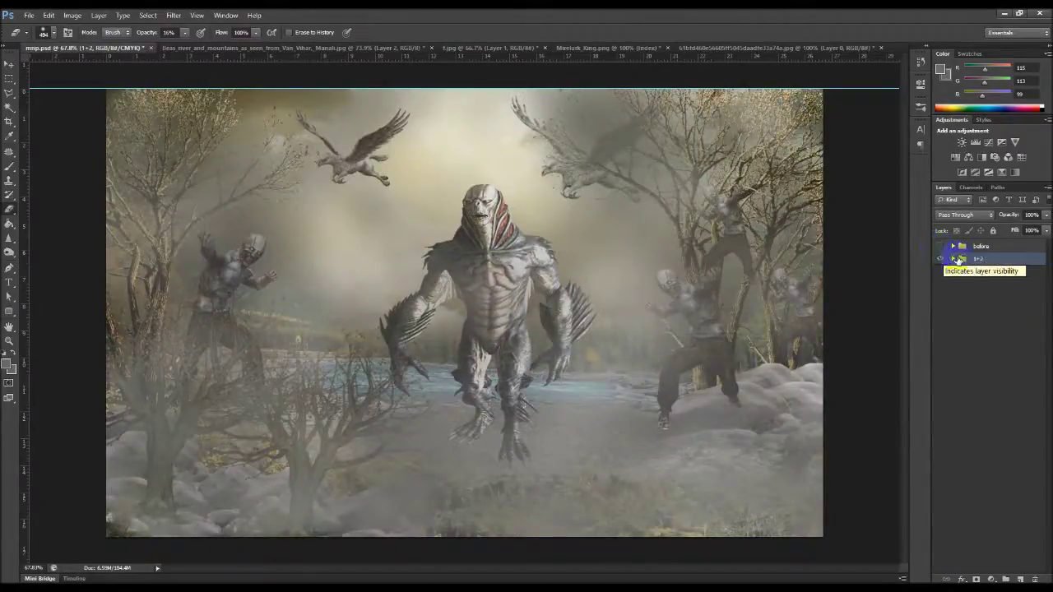
{"action": "left_click", "coordinate": [953, 259]}
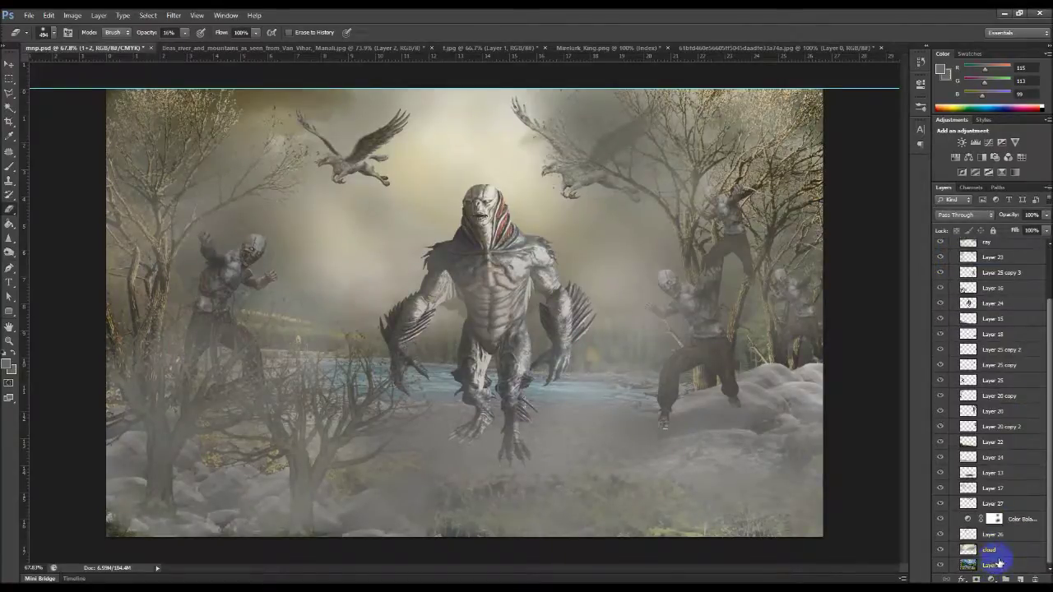
{"action": "left_click", "coordinate": [995, 564]}
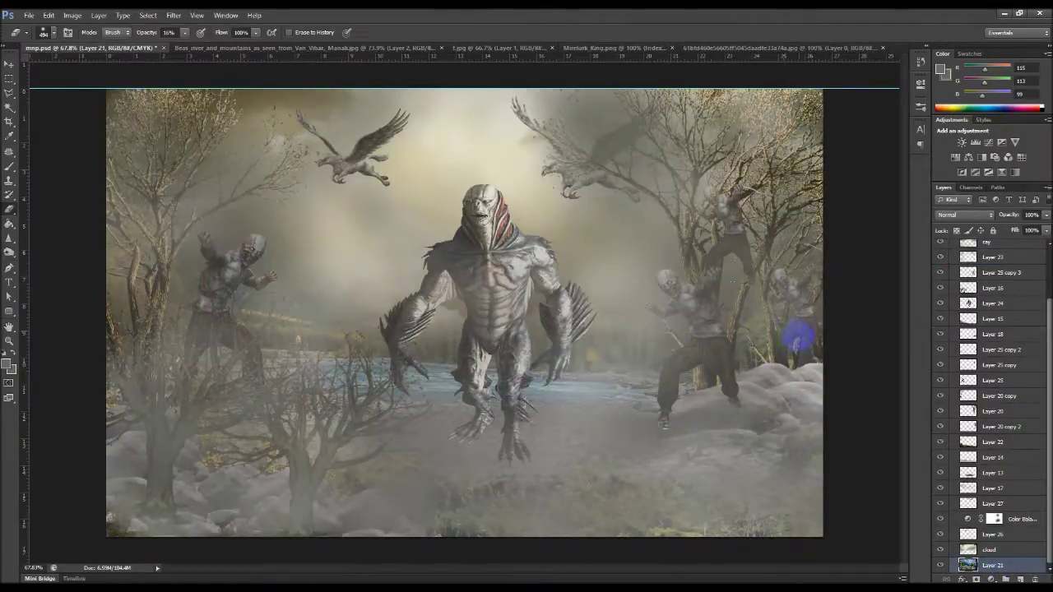
Step: Erase small fog patches near the lower-left trees, the monster's left claw and the left zombie's chest
{"action": "left_click", "coordinate": [9, 166]}
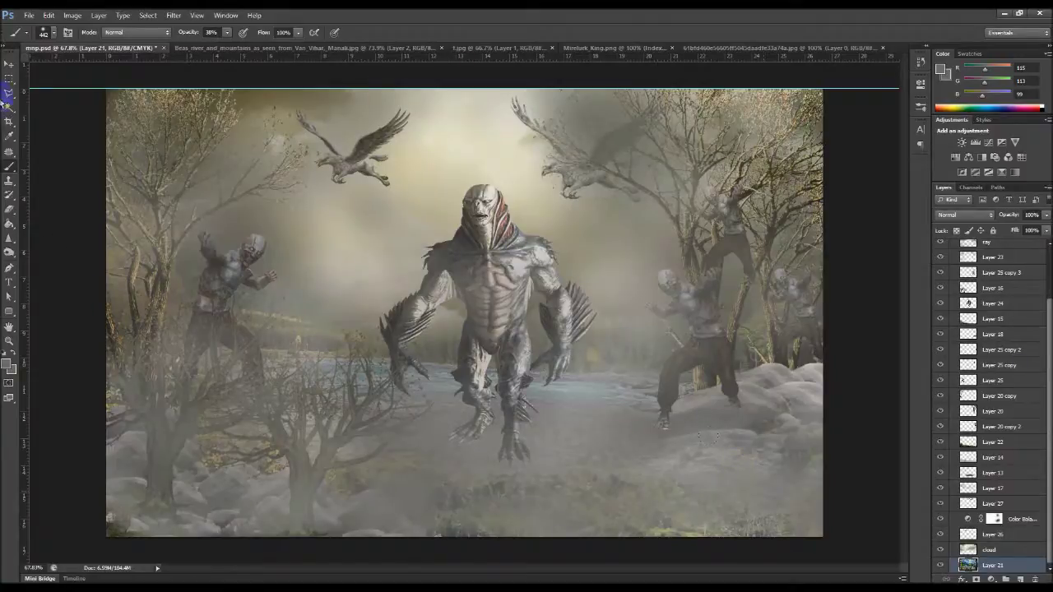
{"action": "left_click", "coordinate": [9, 209]}
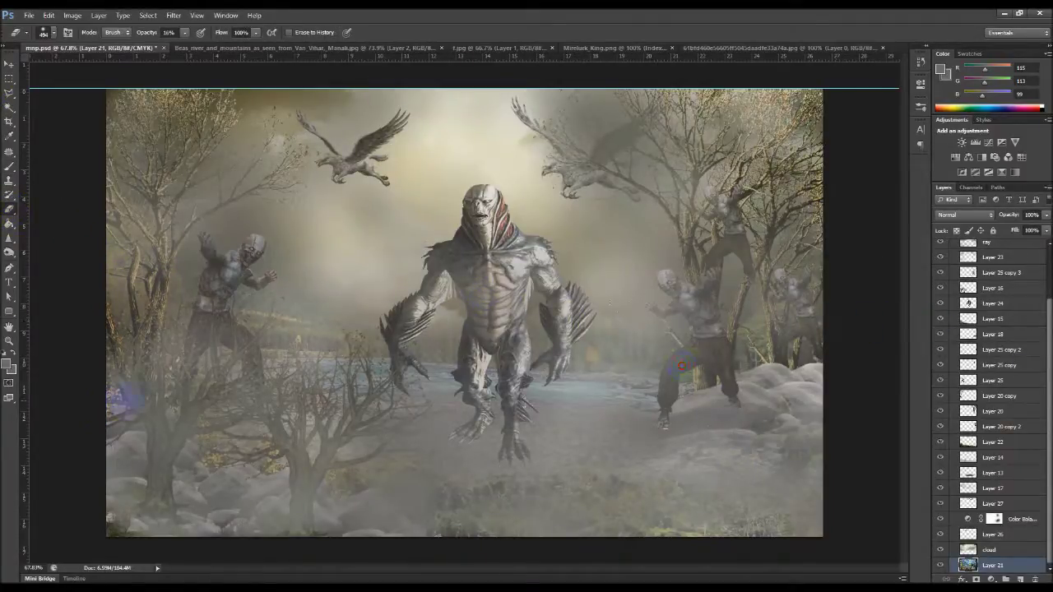
{"action": "left_click_drag", "start_coordinate": [247, 442], "coordinate": [272, 451]}
{"action": "mouse_move", "coordinate": [395, 358]}
{"action": "left_mouse_down"}
{"action": "mouse_move", "coordinate": [403, 376]}
{"action": "mouse_move", "coordinate": [364, 371]}
{"action": "mouse_move", "coordinate": [387, 370]}
{"action": "left_mouse_up"}
{"action": "left_click_drag", "start_coordinate": [220, 308], "coordinate": [227, 319]}
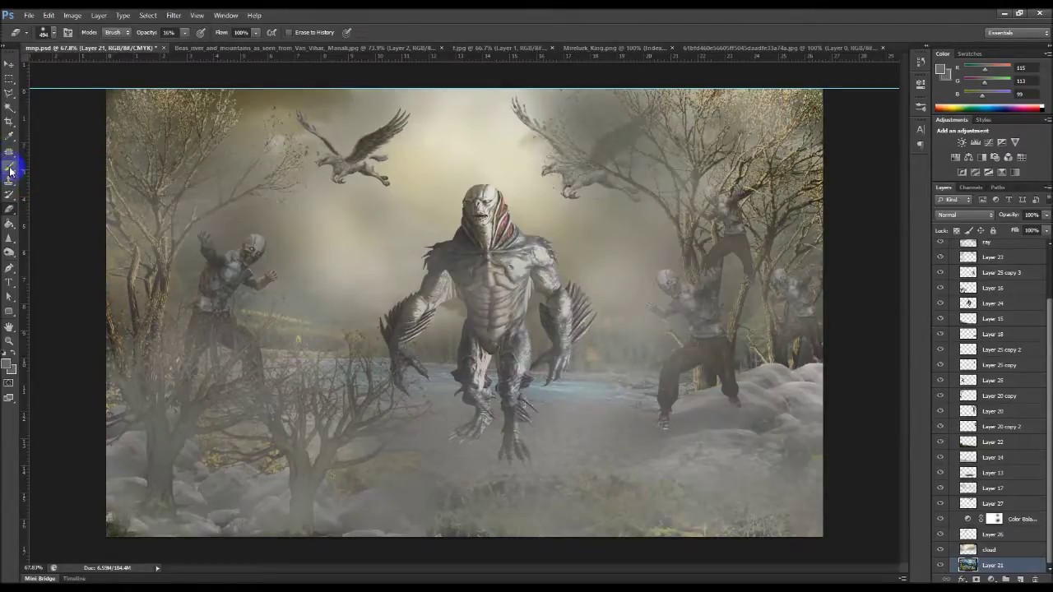
Step: Sample the grey 116/115/113 from the scene for the brush and select Layer 11
{"action": "left_click", "coordinate": [9, 166]}
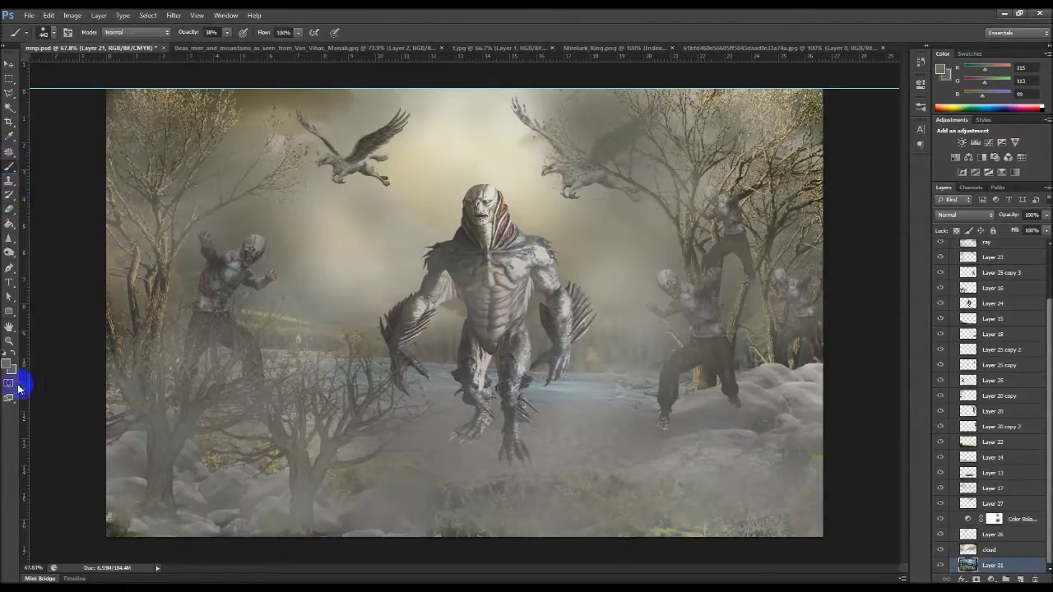
{"action": "left_click", "coordinate": [9, 136]}
{"action": "left_click", "coordinate": [365, 284]}
{"action": "left_click", "coordinate": [365, 284]}
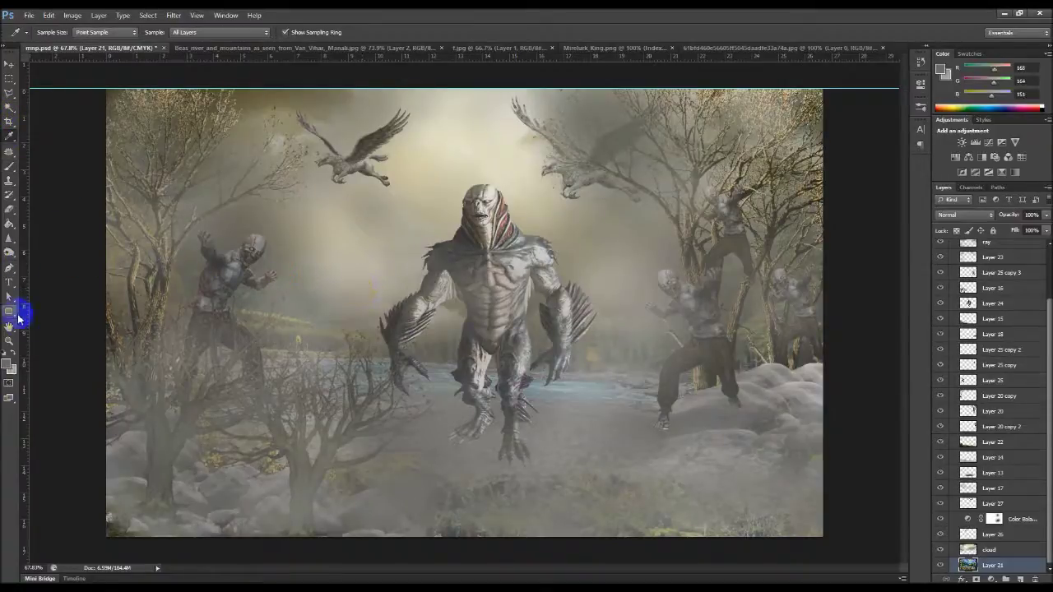
{"action": "left_click", "coordinate": [9, 166]}
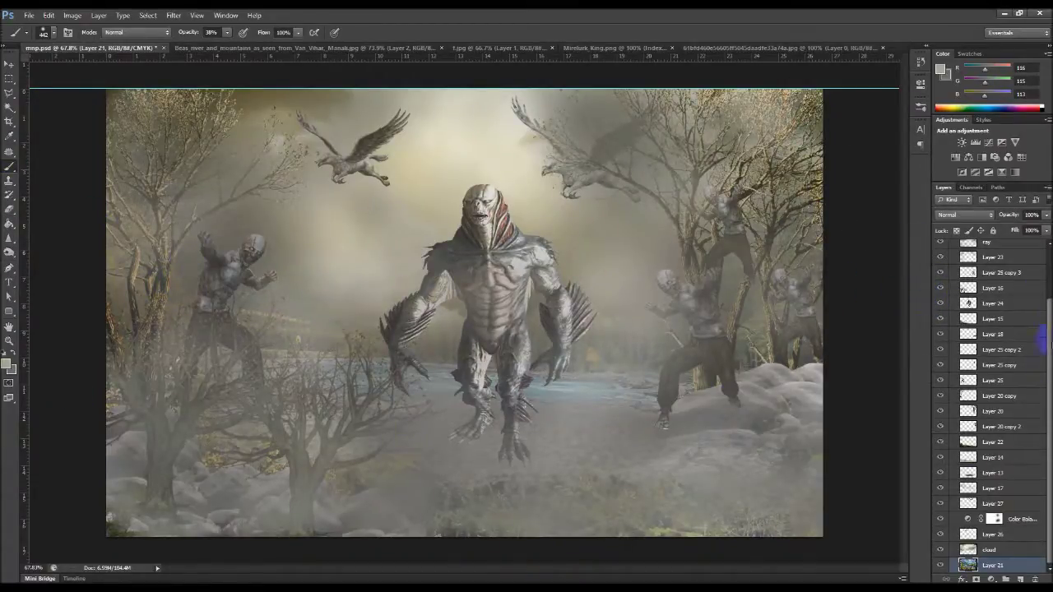
{"action": "scroll", "coordinate": [1027, 352], "scroll_direction": "up", "scroll_amount": 3}
{"action": "left_click", "coordinate": [1006, 272]}
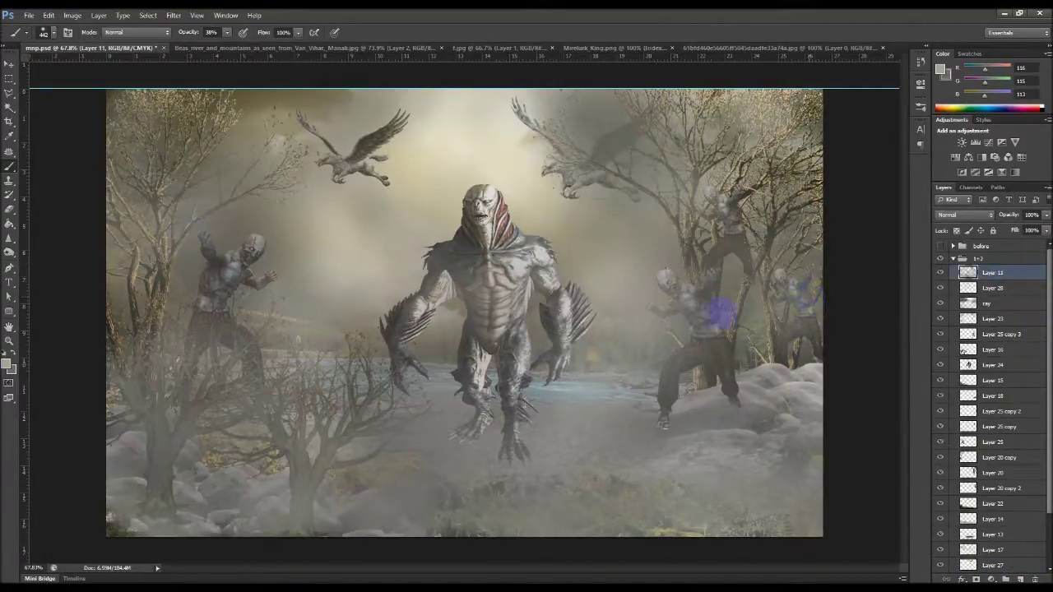
Step: Erase some fog off the left tree trunk back to history, then return to the Brush
{"action": "left_click", "coordinate": [10, 208]}
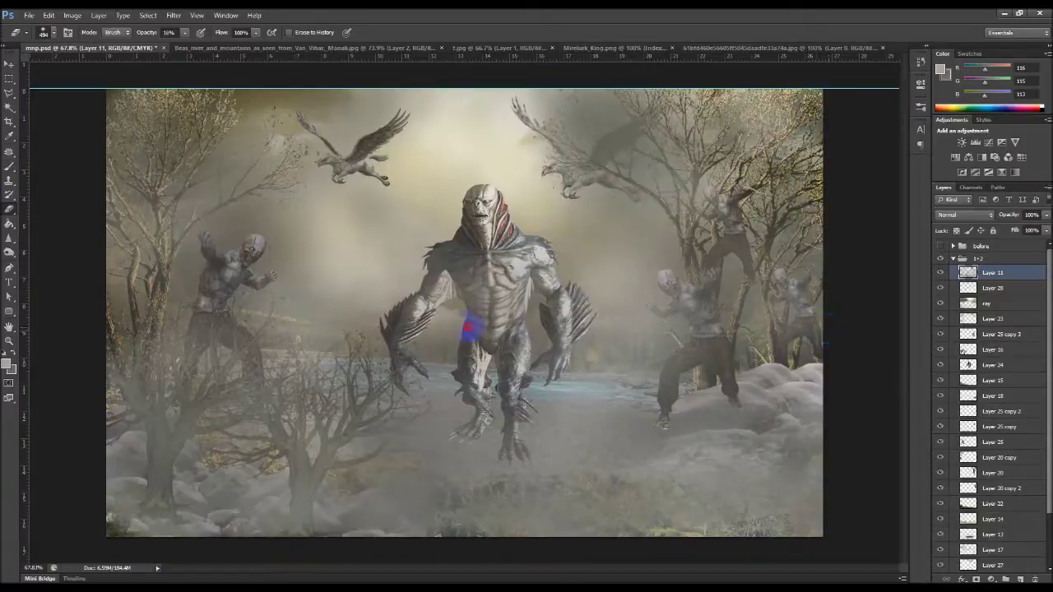
{"action": "left_click_drag", "start_coordinate": [110, 298], "coordinate": [160, 273]}
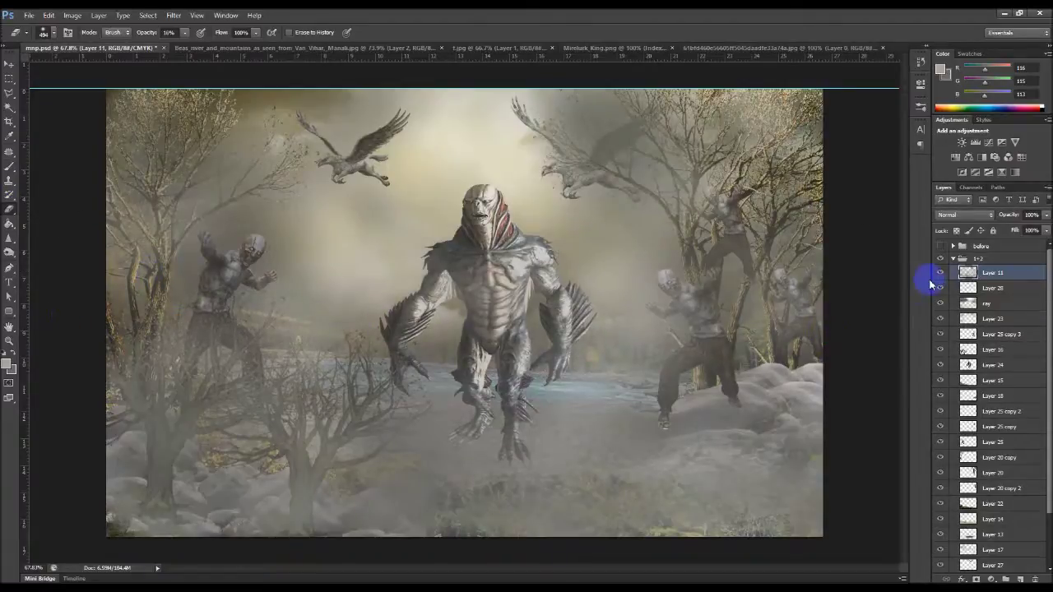
{"action": "left_click_drag", "start_coordinate": [996, 320], "coordinate": [996, 309]}
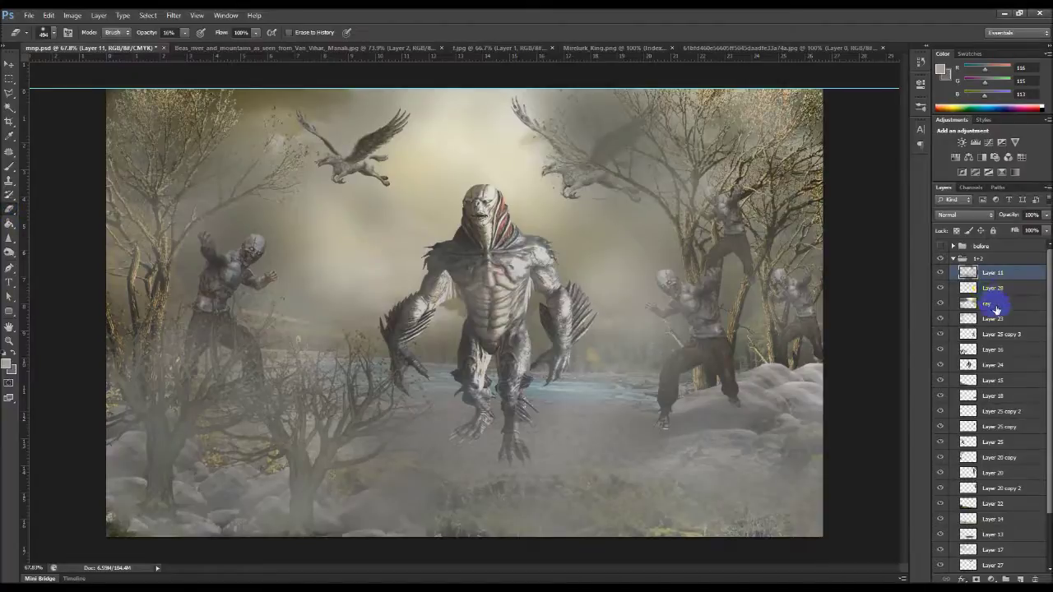
{"action": "left_click", "coordinate": [509, 458]}
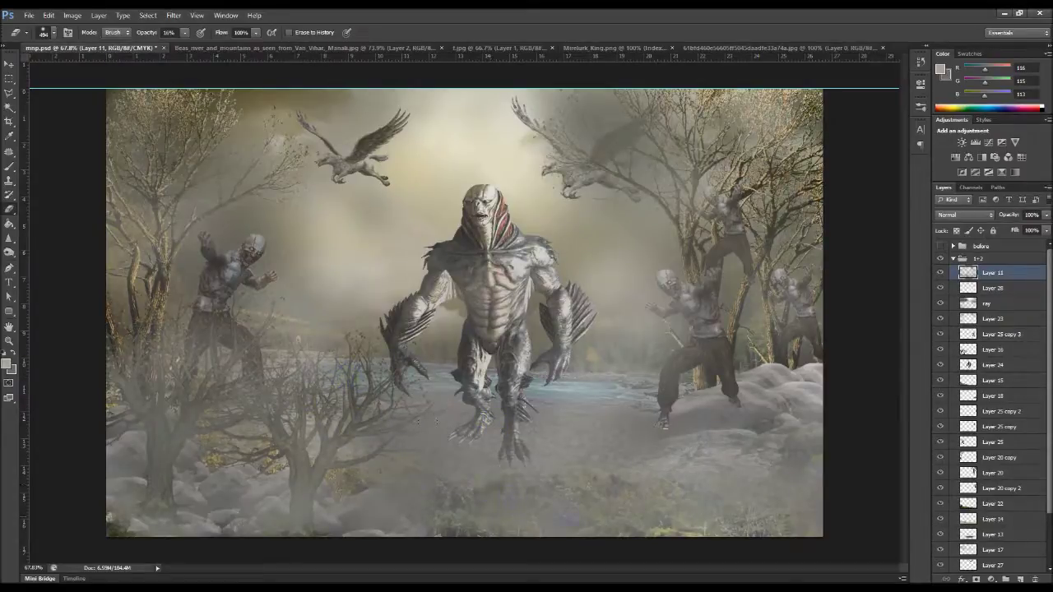
{"action": "left_click", "coordinate": [10, 169]}
{"action": "left_click", "coordinate": [10, 355]}
Step: Sample a grey-beige fog colour, about 168/164/151, from the scene with the Eyedropper
{"action": "left_click", "coordinate": [10, 135]}
{"action": "left_click", "coordinate": [365, 268]}
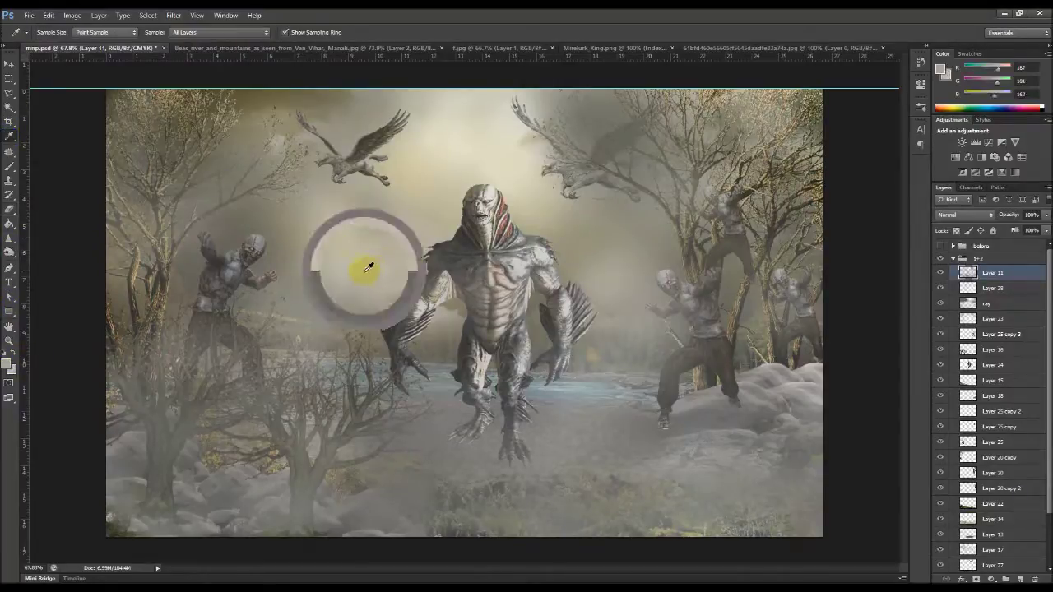
{"action": "left_click", "coordinate": [639, 310]}
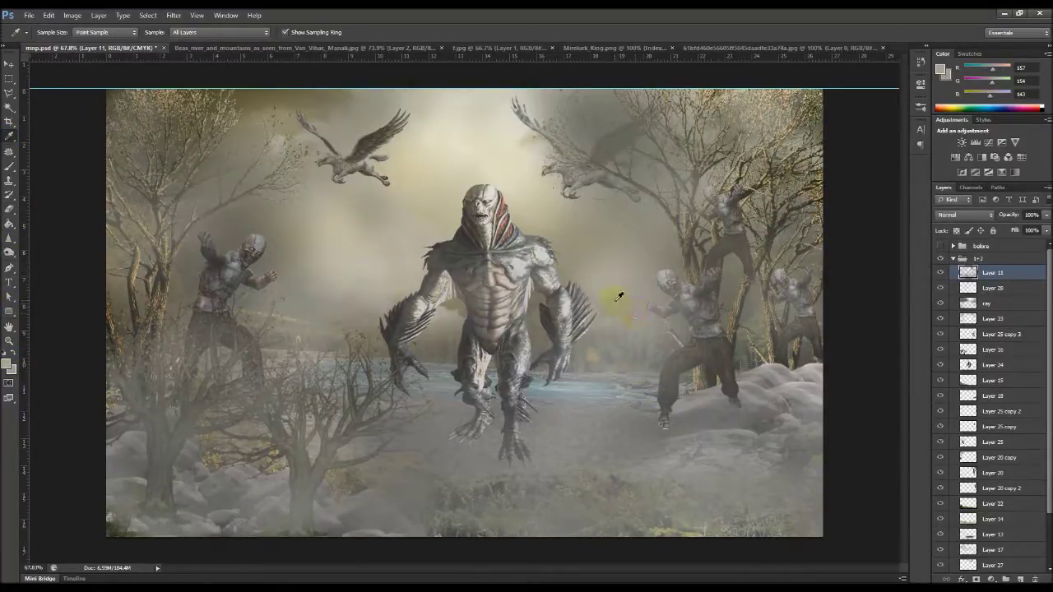
{"action": "left_click", "coordinate": [515, 267]}
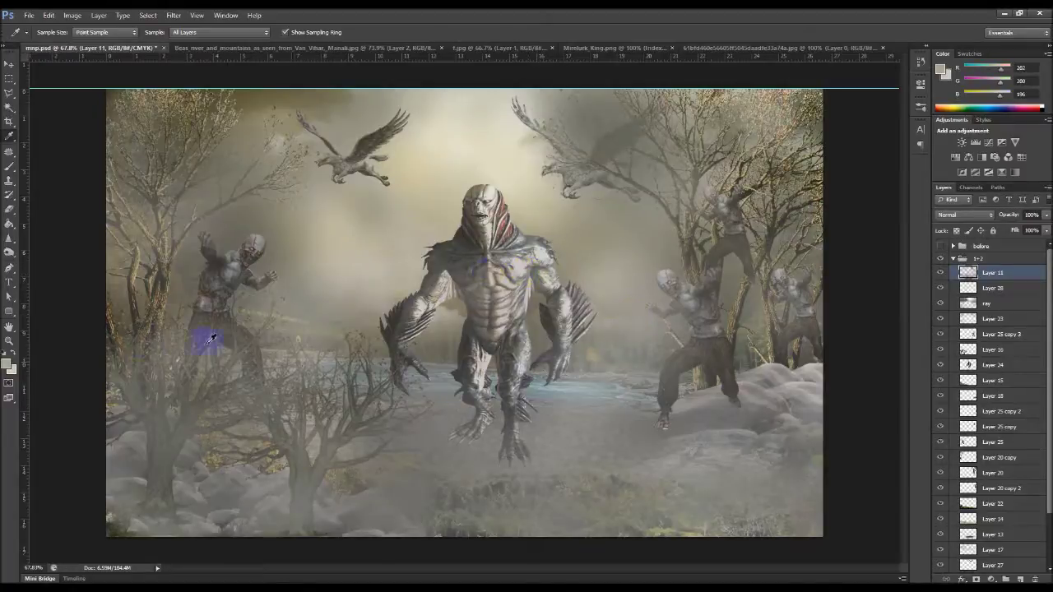
{"action": "left_click", "coordinate": [8, 160]}
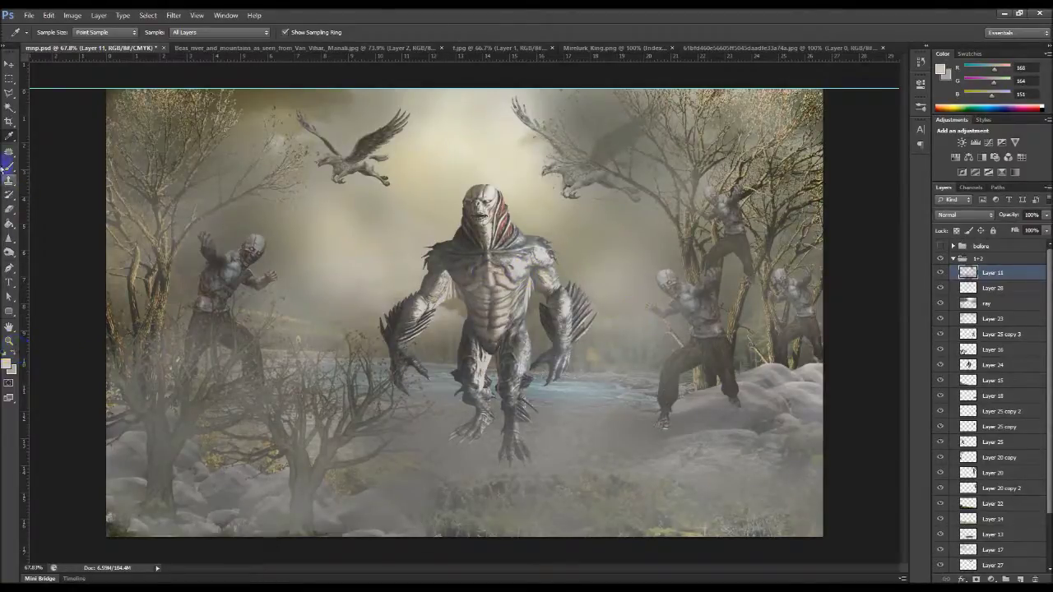
{"action": "left_click", "coordinate": [9, 167]}
Step: Paint soft 38% fog across the lower scene, right rocks, right zombie, creature and left trees
{"action": "left_click_drag", "start_coordinate": [169, 471], "coordinate": [709, 490]}
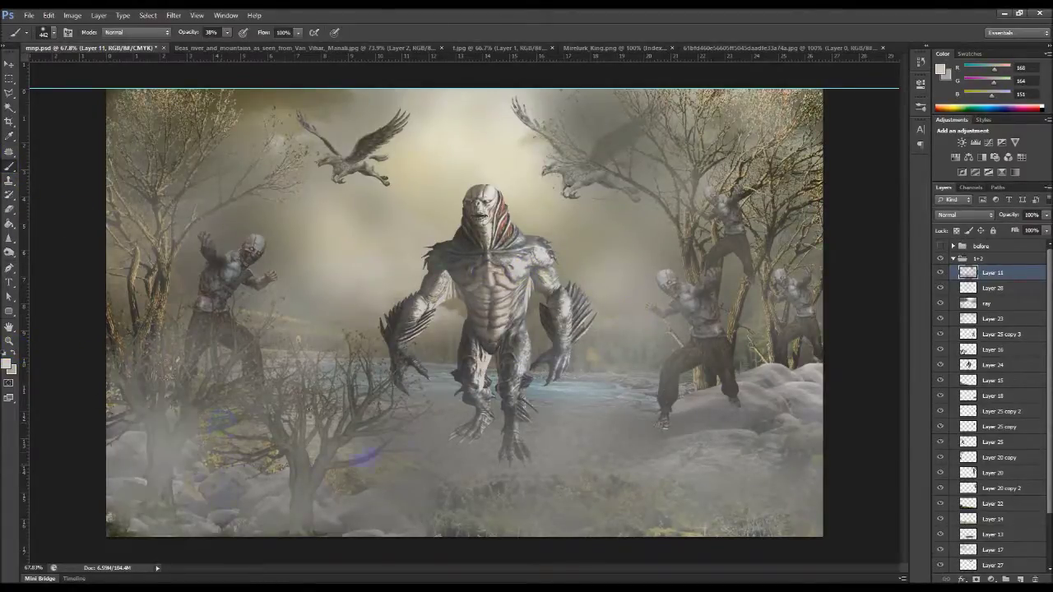
{"action": "left_click", "coordinate": [747, 473]}
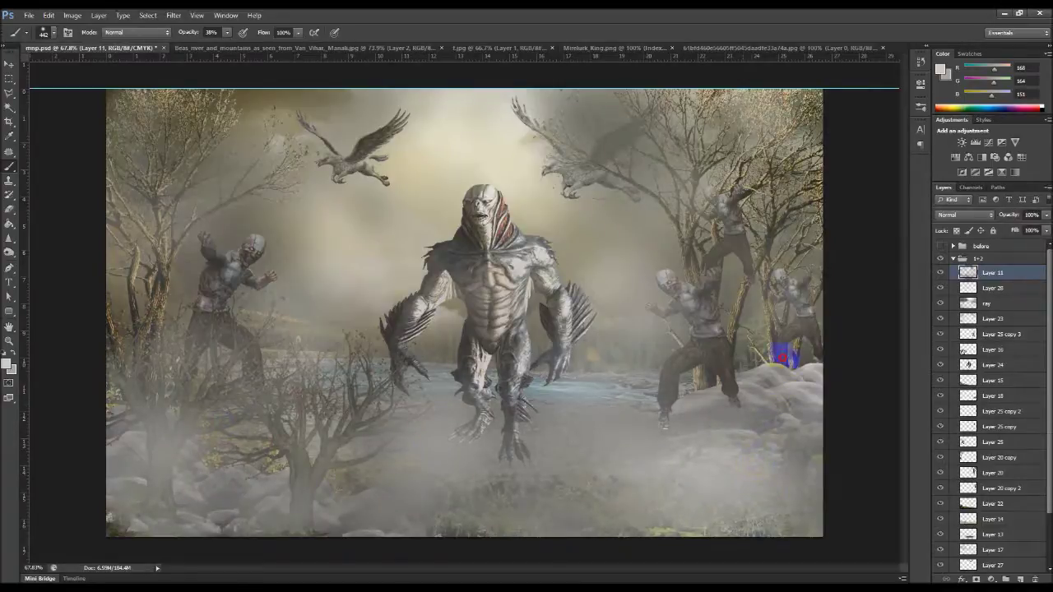
{"action": "left_click", "coordinate": [768, 359]}
{"action": "left_click", "coordinate": [491, 325]}
{"action": "left_click", "coordinate": [191, 370]}
{"action": "left_click", "coordinate": [158, 272]}
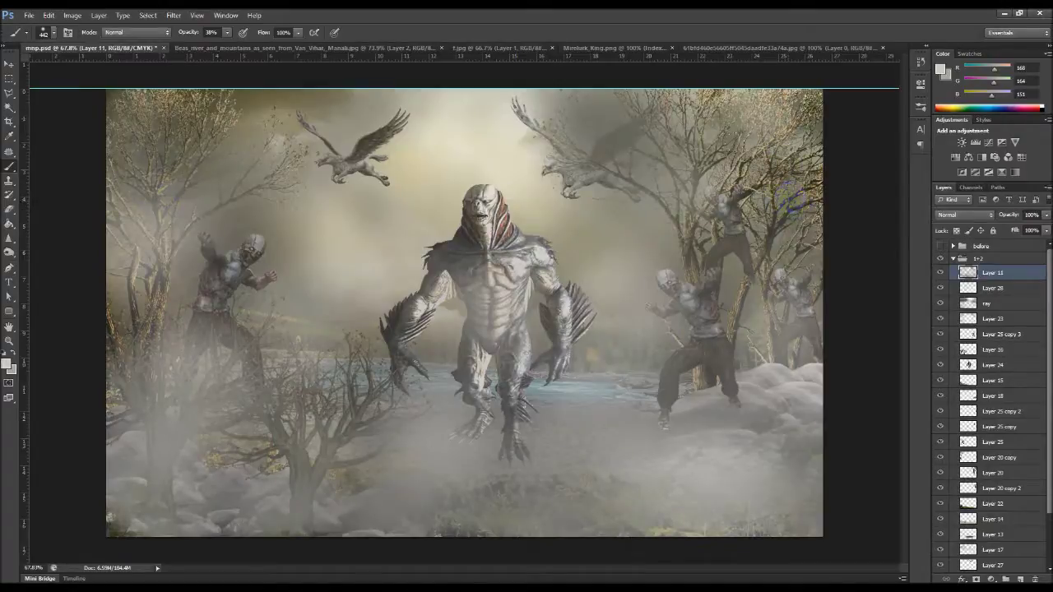
Step: Add softer fog over the upper-right trees, undoing too-bright dabs on the griffin and sky
{"action": "left_click", "coordinate": [770, 133]}
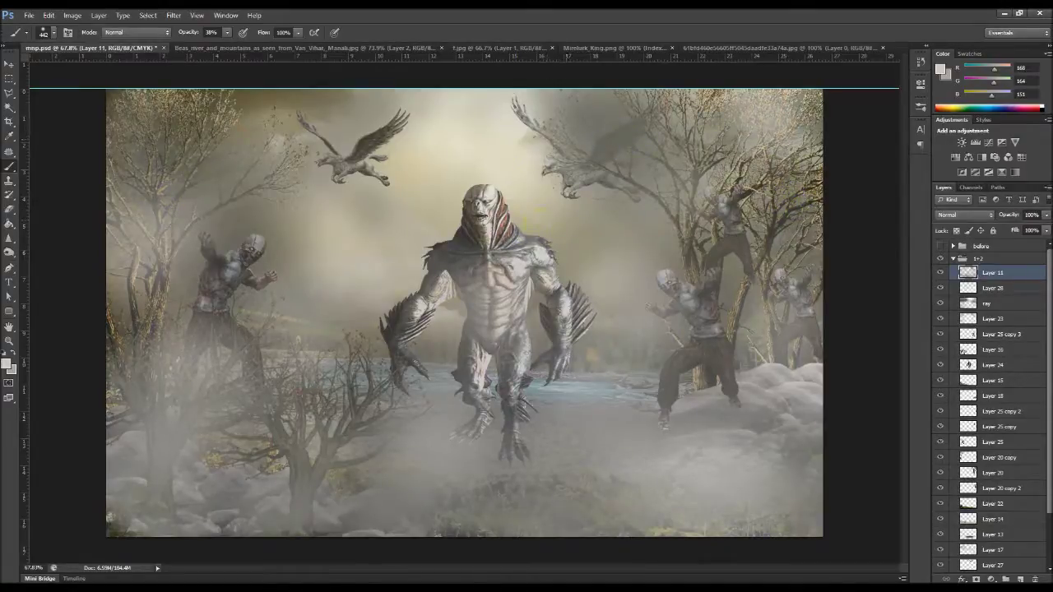
{"action": "left_click", "coordinate": [580, 130]}
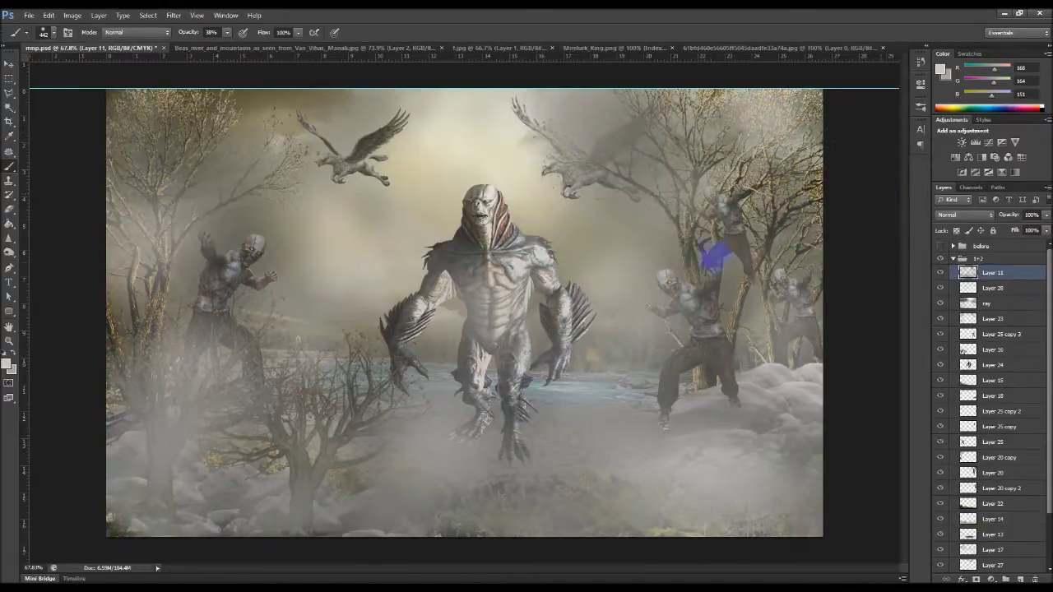
{"action": "key", "text": "ctrl+z"}
{"action": "left_click", "coordinate": [706, 155]}
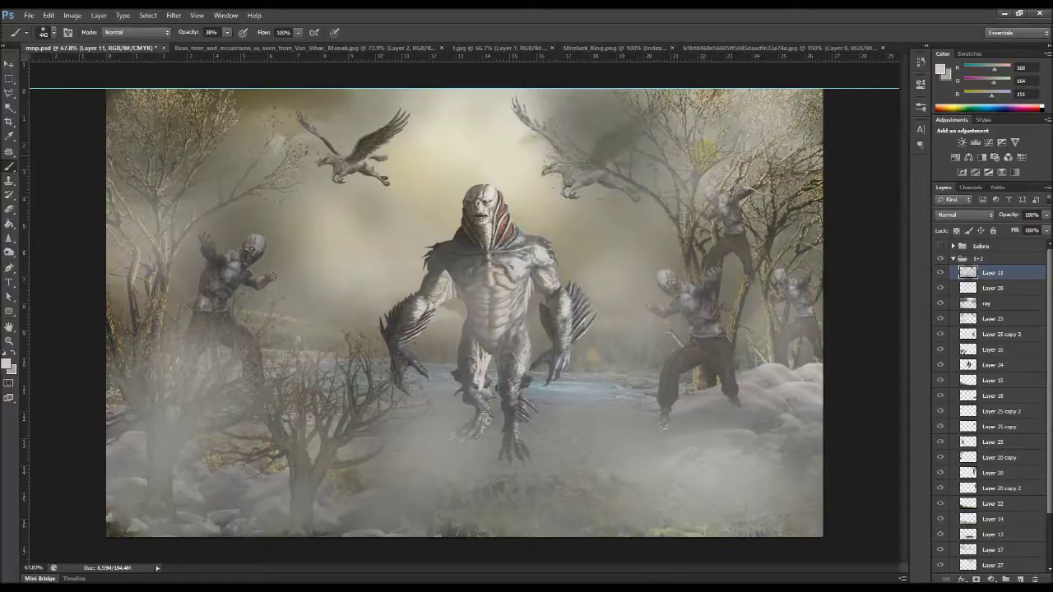
{"action": "key", "text": "ctrl+z"}
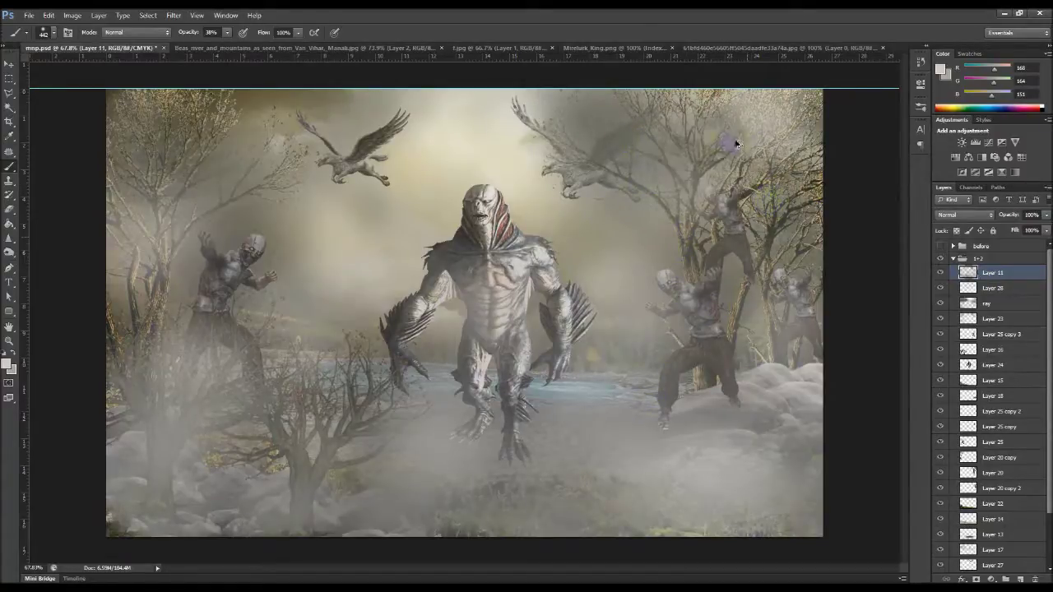
{"action": "left_click", "coordinate": [726, 139]}
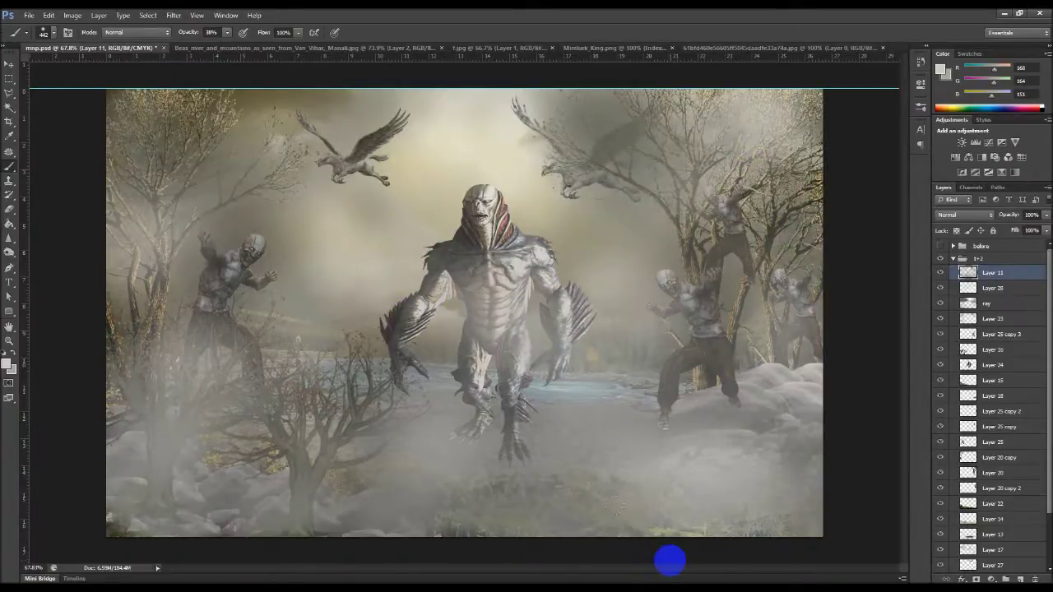
{"action": "left_click", "coordinate": [316, 228]}
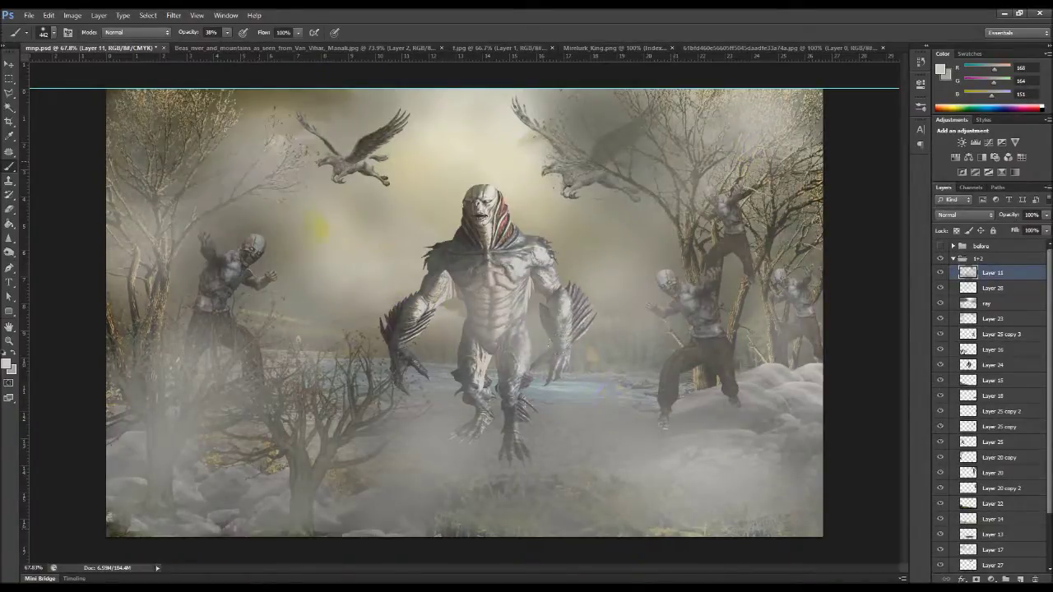
{"action": "left_click", "coordinate": [477, 377]}
{"action": "key", "text": "ctrl+z"}
Step: Add fog over the creature's lower body, hand, shoulder and leg
{"action": "left_click", "coordinate": [666, 493]}
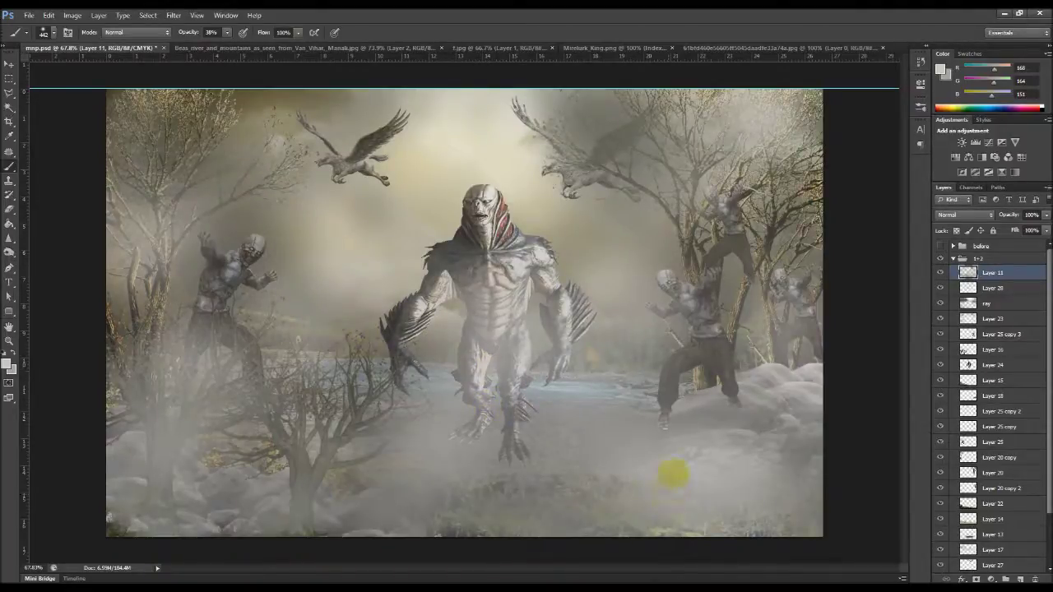
{"action": "left_click", "coordinate": [549, 375]}
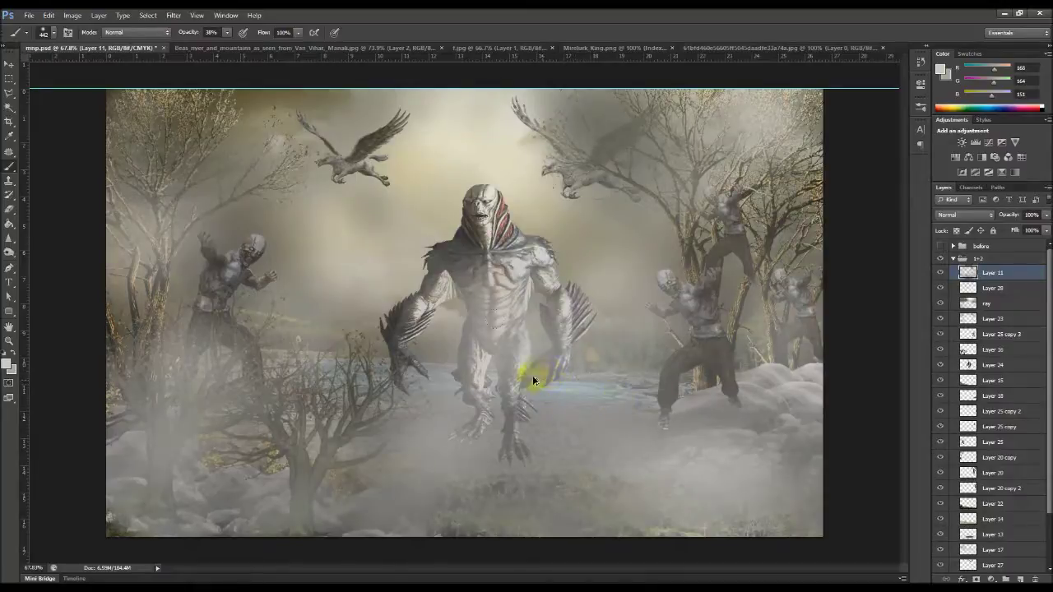
{"action": "left_click", "coordinate": [418, 234]}
{"action": "left_click", "coordinate": [444, 285]}
{"action": "left_click", "coordinate": [511, 394]}
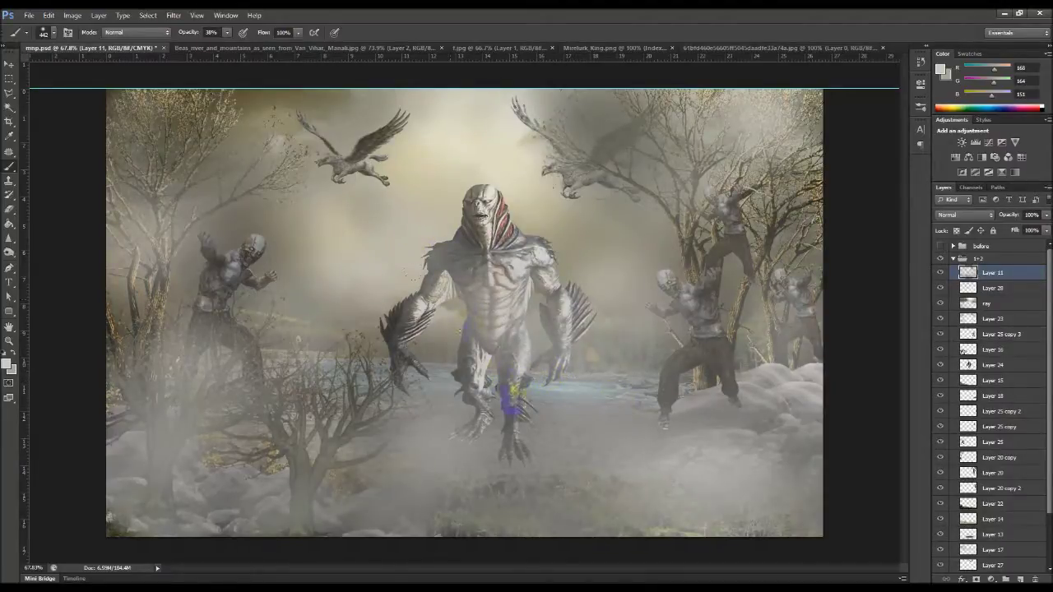
Step: Paint fog along the bottom of the scene, undoing the fog on the right zombie
{"action": "left_click", "coordinate": [8, 140]}
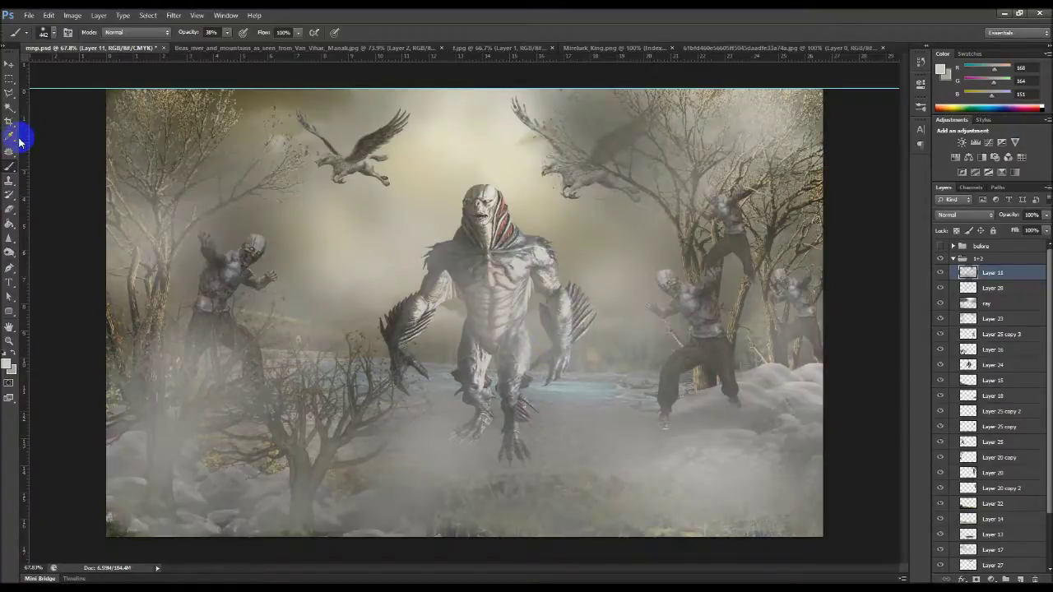
{"action": "left_click_drag", "start_coordinate": [662, 281], "coordinate": [718, 287]}
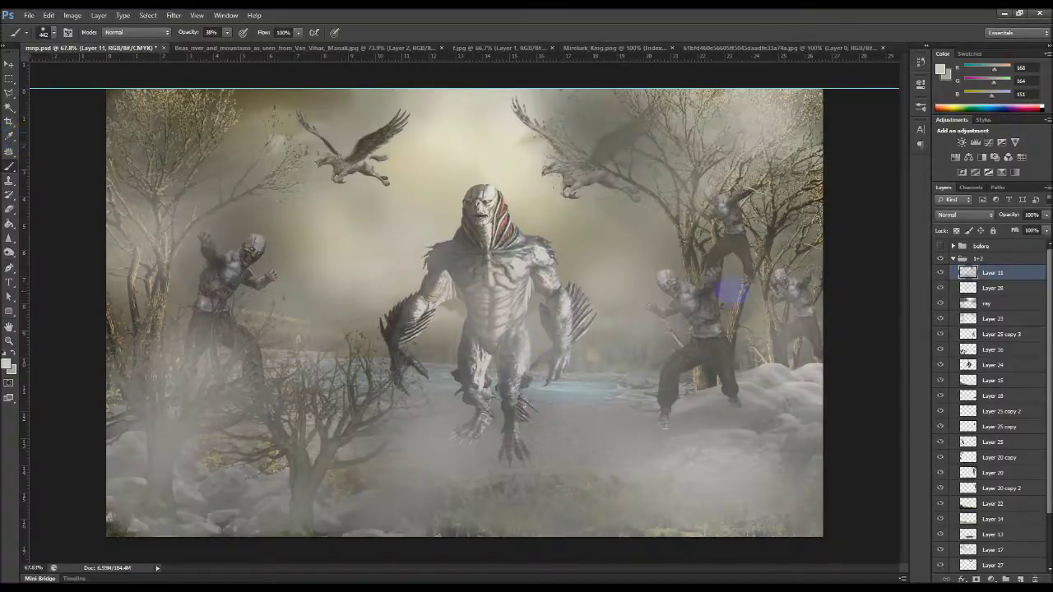
{"action": "left_click", "coordinate": [729, 393]}
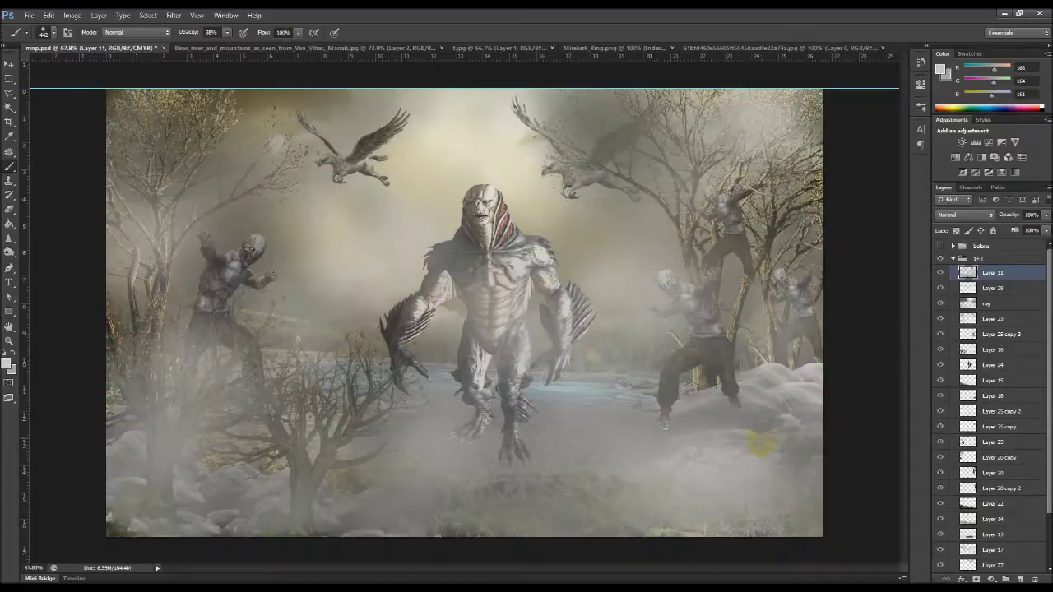
{"action": "key", "text": "ctrl+z"}
{"action": "left_click_drag", "start_coordinate": [630, 547], "coordinate": [789, 541]}
Step: Add faint fog over the left zombie and the creature's arm and legs
{"action": "left_click", "coordinate": [49, 394]}
{"action": "left_click", "coordinate": [187, 307]}
{"action": "left_click_drag", "start_coordinate": [282, 357], "coordinate": [370, 423]}
{"action": "left_click", "coordinate": [566, 344]}
{"action": "left_click", "coordinate": [363, 408]}
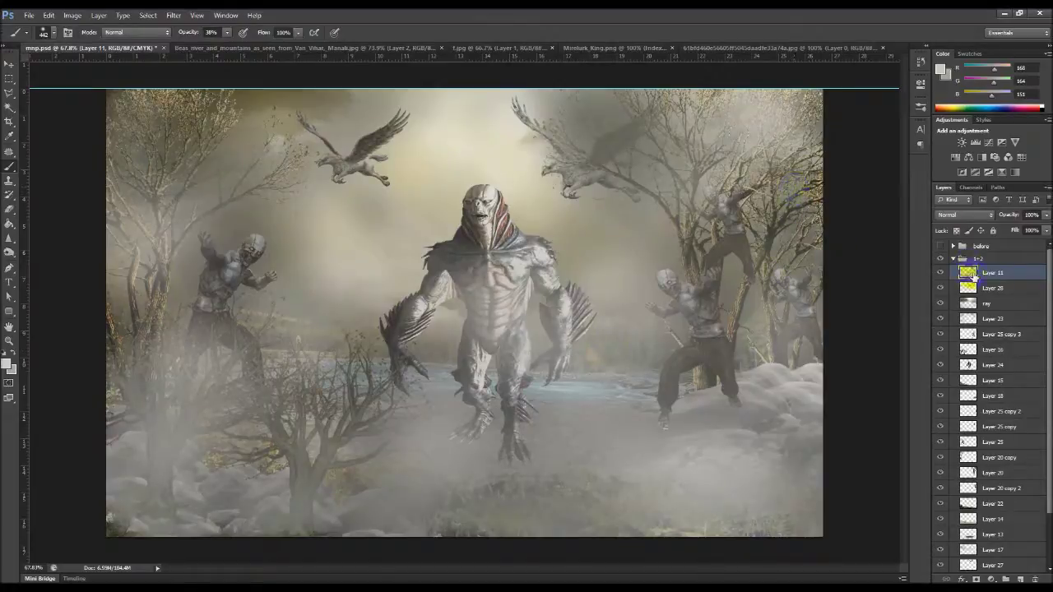
Step: Compare the 1+2 group with the before group, leaving before hidden and 1+2 visible
{"action": "left_click", "coordinate": [953, 258]}
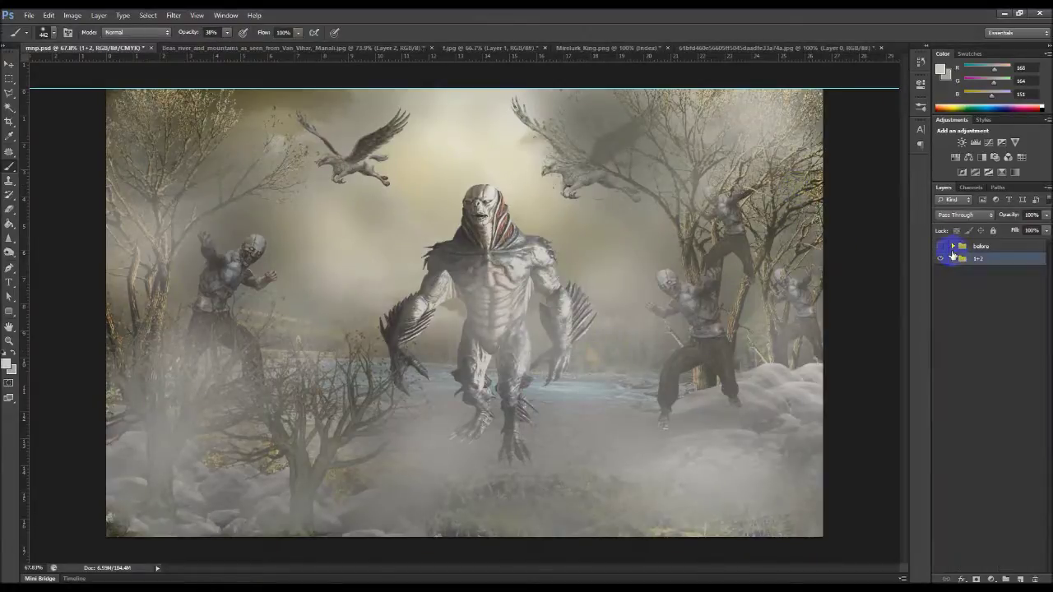
{"action": "left_click", "coordinate": [940, 259]}
{"action": "left_click", "coordinate": [939, 260]}
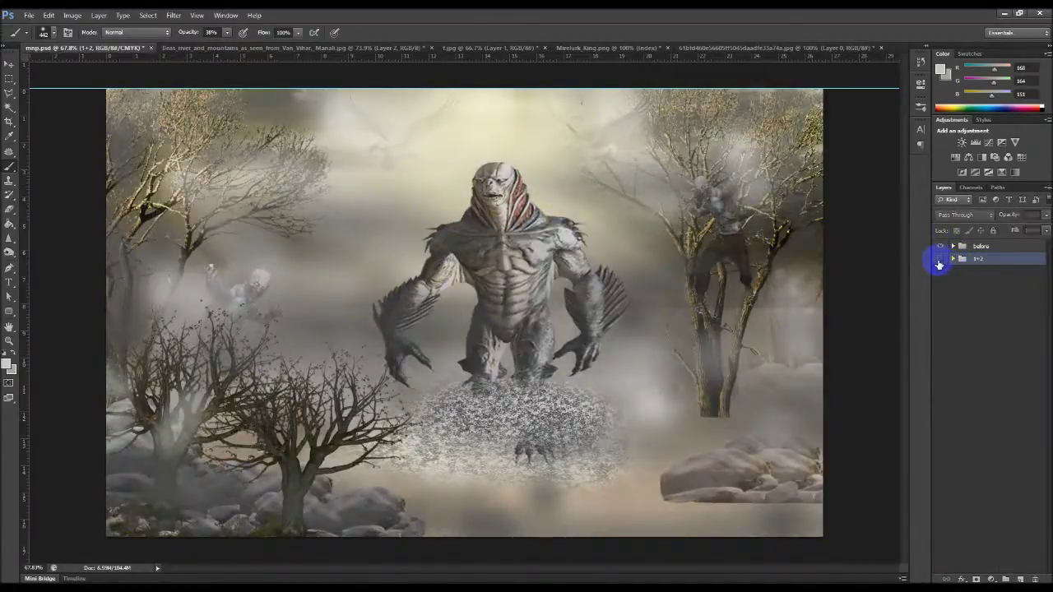
{"action": "left_click", "coordinate": [941, 260]}
{"action": "left_click", "coordinate": [941, 260]}
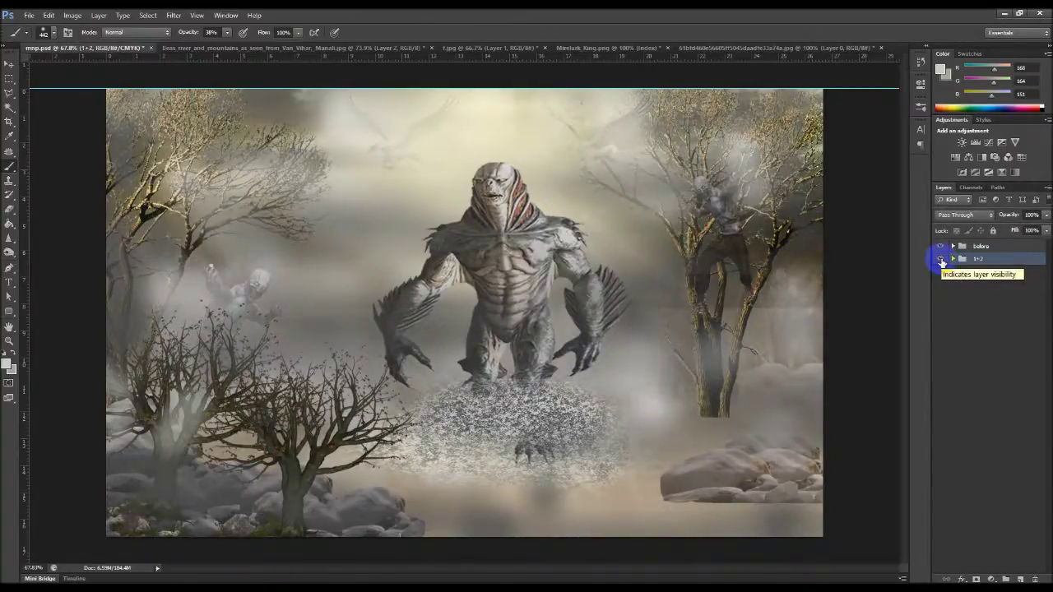
{"action": "left_click", "coordinate": [955, 246]}
{"action": "left_click", "coordinate": [942, 247]}
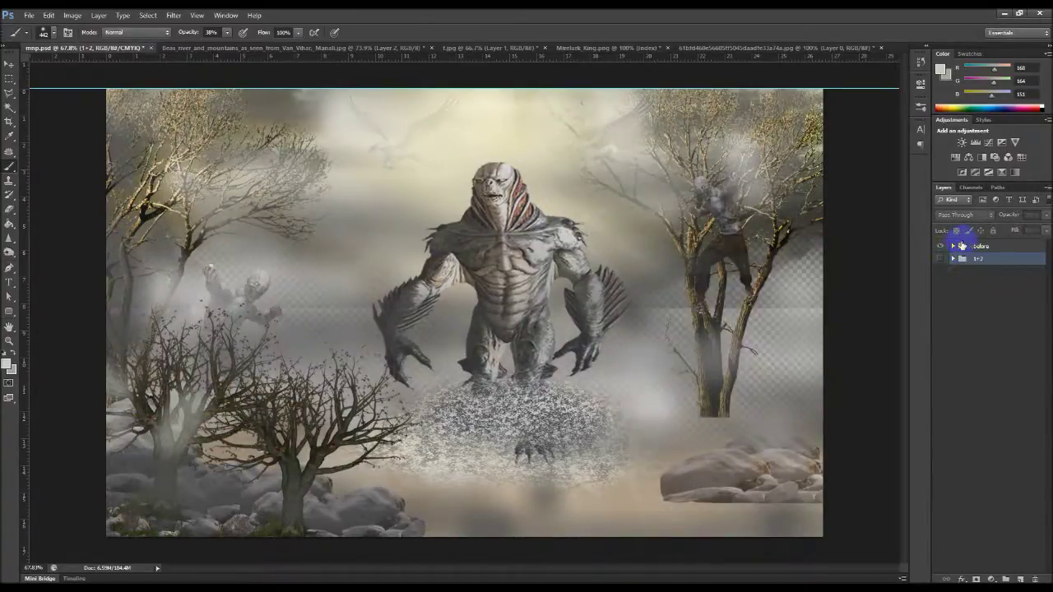
{"action": "left_click", "coordinate": [951, 259]}
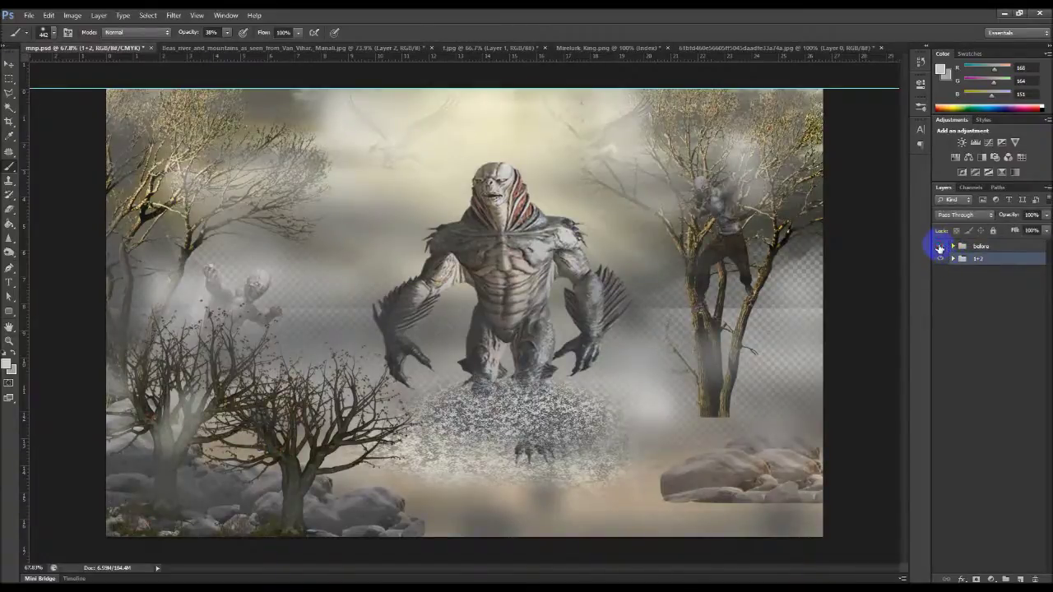
{"action": "left_click", "coordinate": [940, 257]}
{"action": "left_click", "coordinate": [940, 247]}
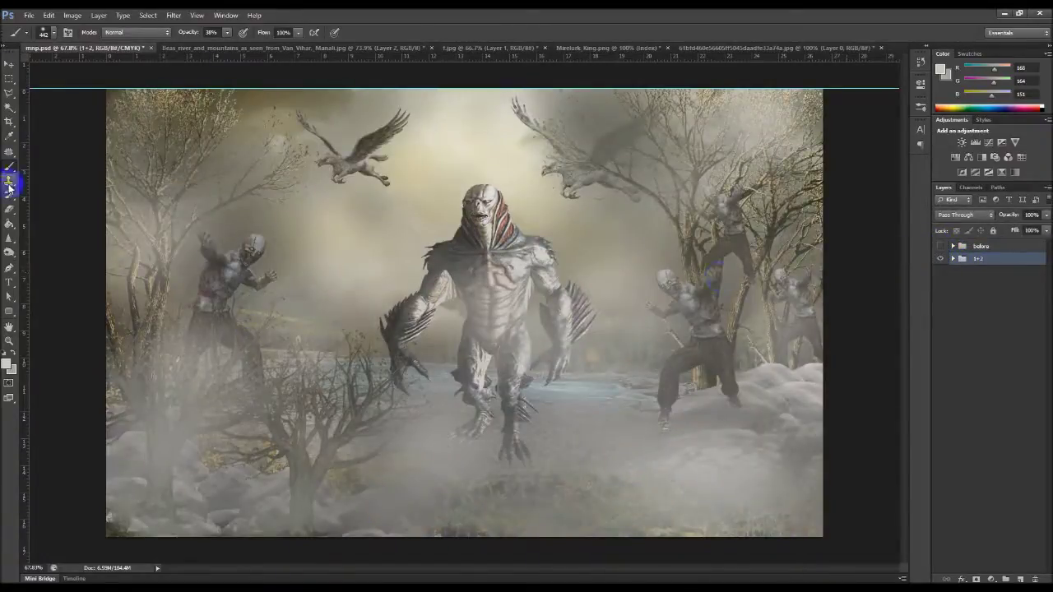
Step: Choose the erase-to-history eraser, expand the 1+2 group and select Layer 11
{"action": "left_click", "coordinate": [9, 208]}
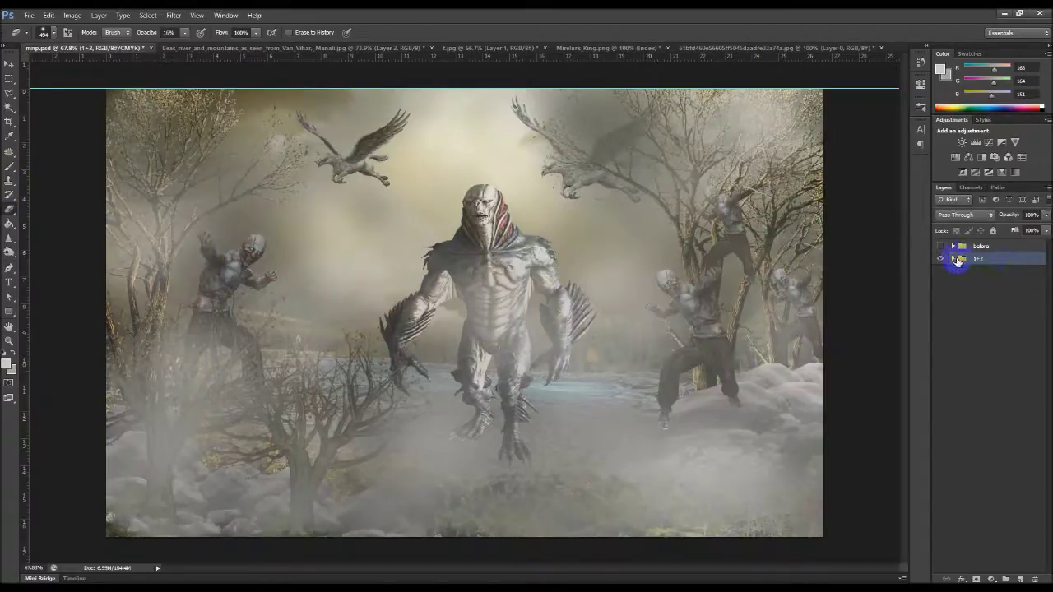
{"action": "left_click", "coordinate": [954, 260]}
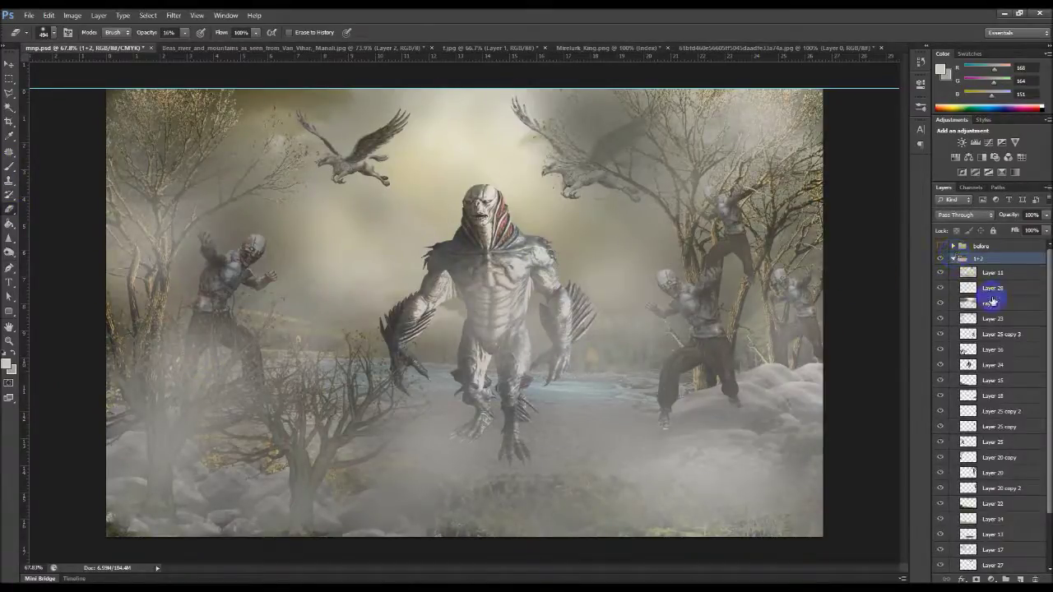
{"action": "left_click", "coordinate": [987, 273]}
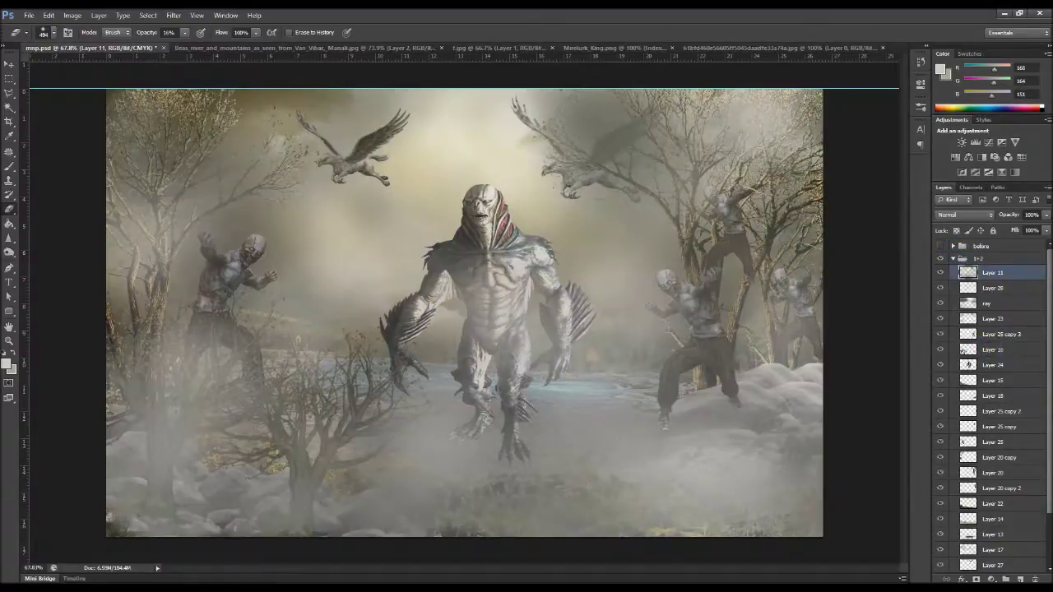
Step: Set the foreground colour to a pale warm cream in the Color Picker
{"action": "left_click", "coordinate": [9, 363]}
{"action": "mouse_move", "coordinate": [714, 310]}
{"action": "left_mouse_down"}
{"action": "mouse_move", "coordinate": [695, 277]}
{"action": "mouse_move", "coordinate": [731, 271]}
{"action": "mouse_move", "coordinate": [787, 282]}
{"action": "mouse_move", "coordinate": [704, 278]}
{"action": "left_mouse_up"}
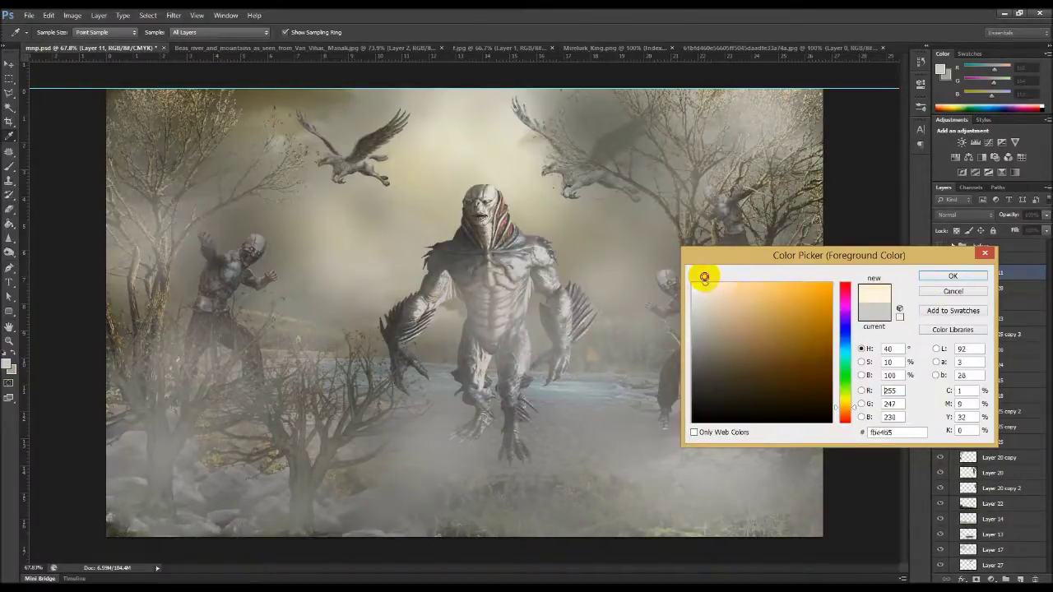
{"action": "left_click", "coordinate": [945, 278]}
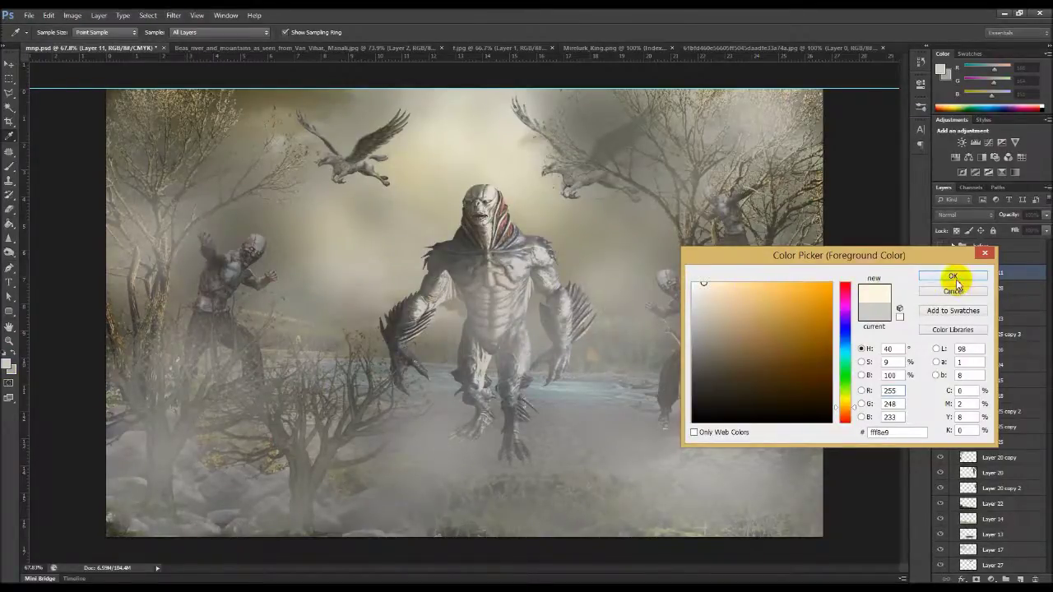
{"action": "left_click", "coordinate": [954, 278]}
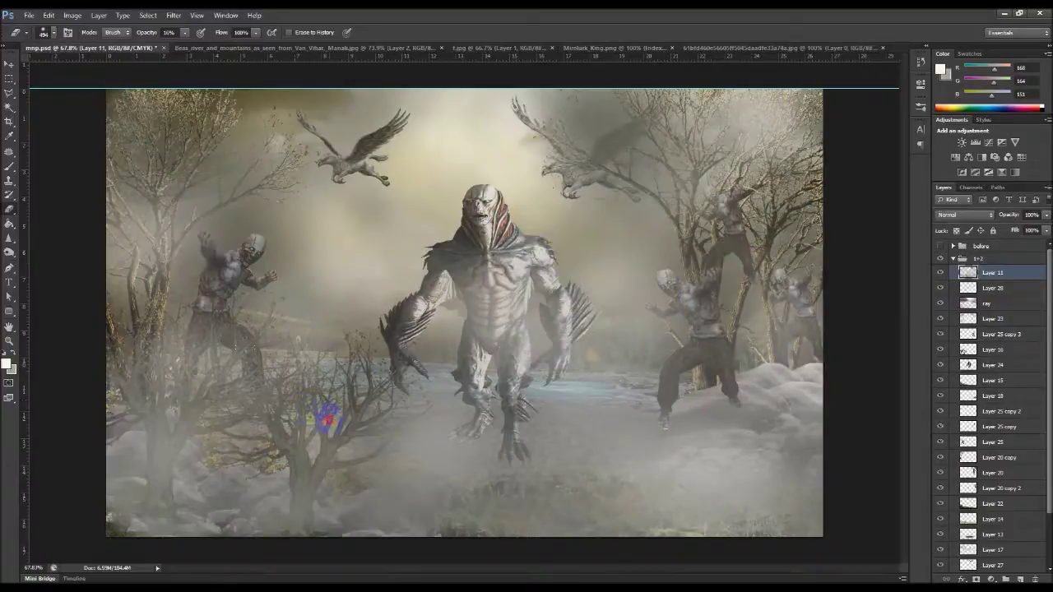
{"action": "left_click", "coordinate": [6, 365]}
{"action": "left_click", "coordinate": [744, 298]}
{"action": "left_click", "coordinate": [720, 283]}
{"action": "left_click", "coordinate": [933, 280]}
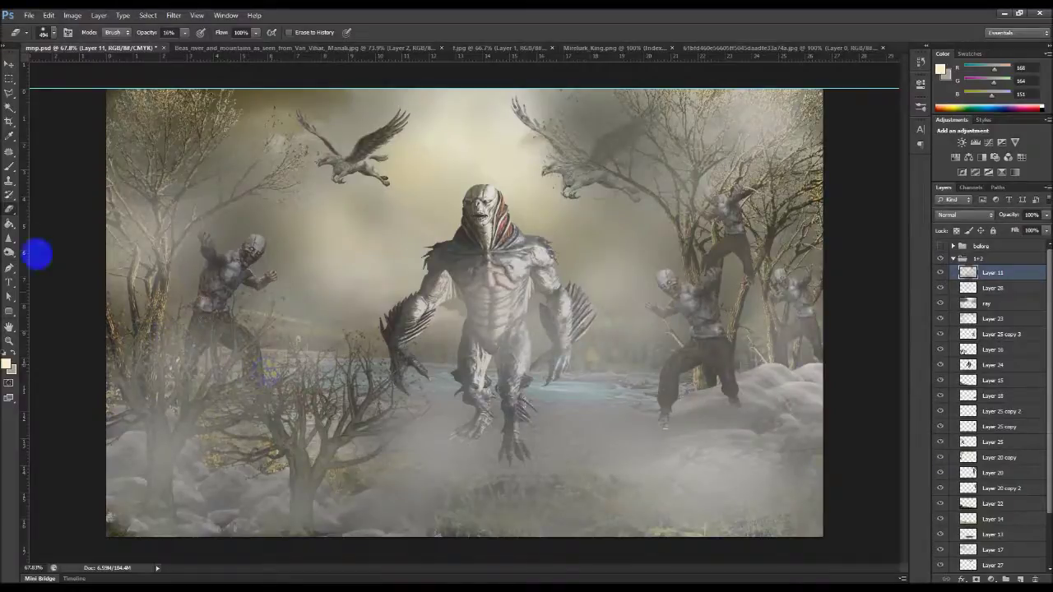
Step: Brush cream fog over the lower-left trees, undoing the extra dabs
{"action": "left_click", "coordinate": [10, 165]}
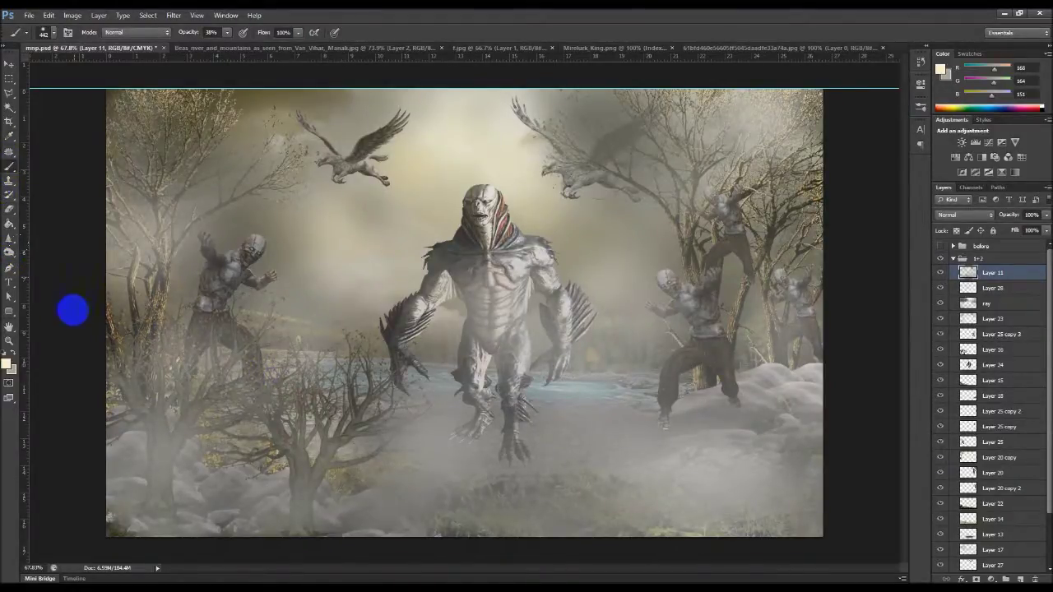
{"action": "left_click", "coordinate": [174, 347]}
{"action": "left_click", "coordinate": [306, 393]}
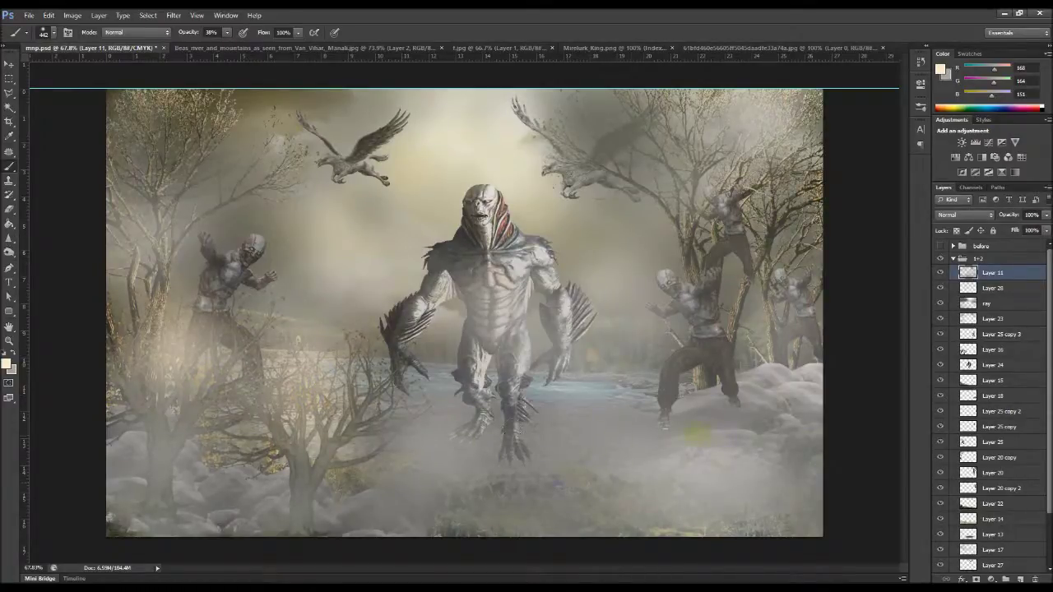
{"action": "left_click", "coordinate": [617, 436]}
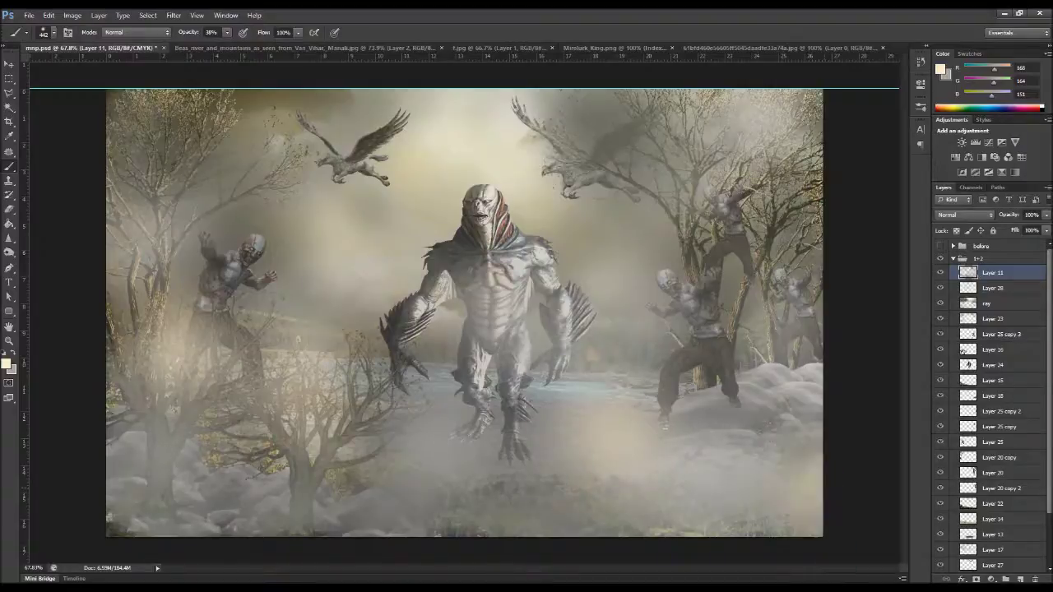
{"action": "left_click", "coordinate": [156, 541]}
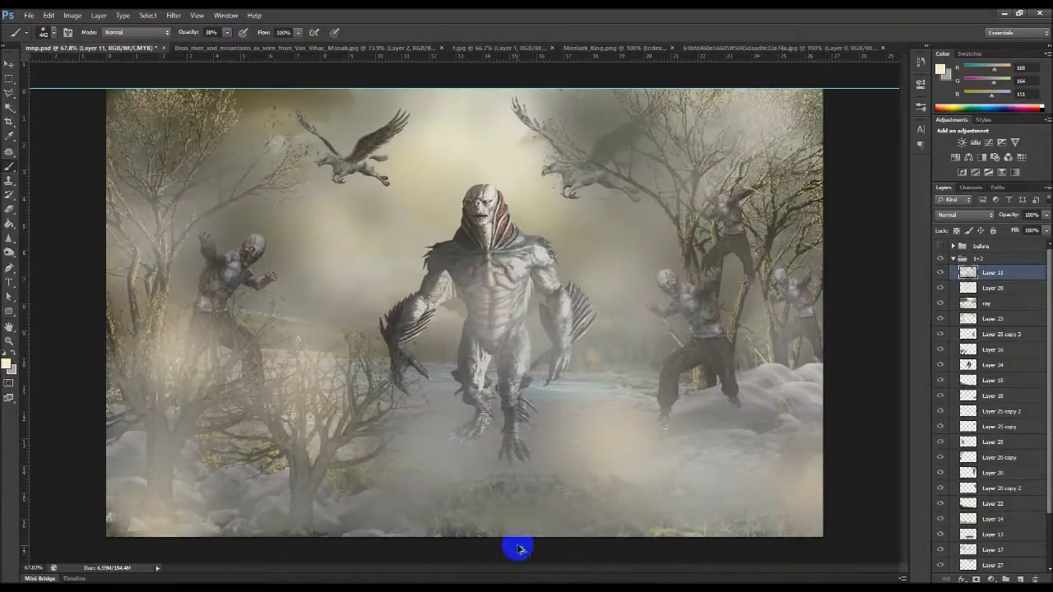
{"action": "key", "text": "ctrl+alt+z"}
{"action": "key", "text": "ctrl+alt+z"}
{"action": "key", "text": "ctrl+alt+z"}
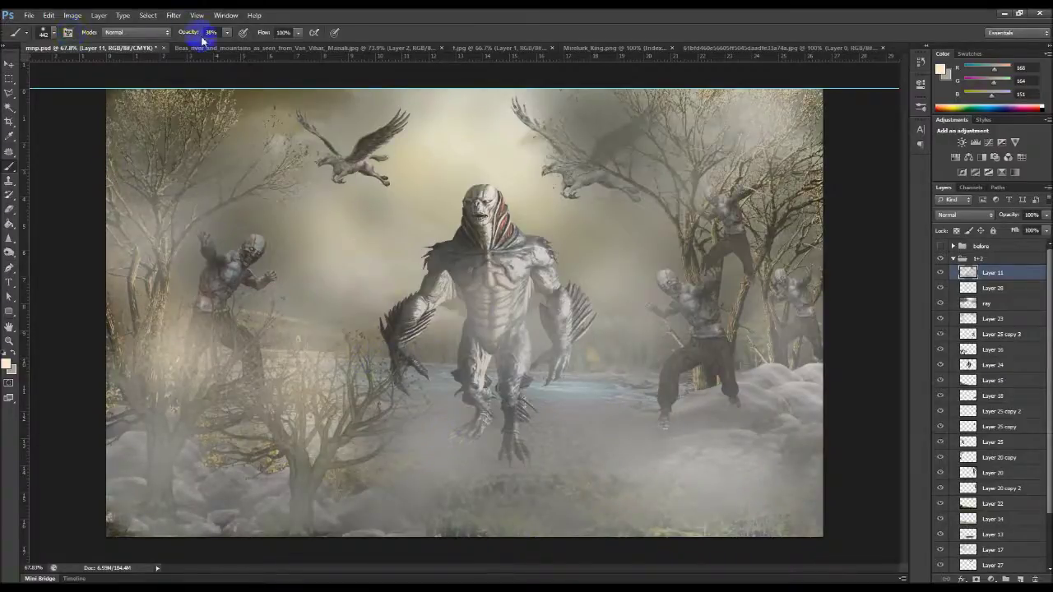
Step: Lower brush opacity to 19% and brush faint fog over the lower-left corner, ground and bottom edge
{"action": "left_click", "coordinate": [226, 32]}
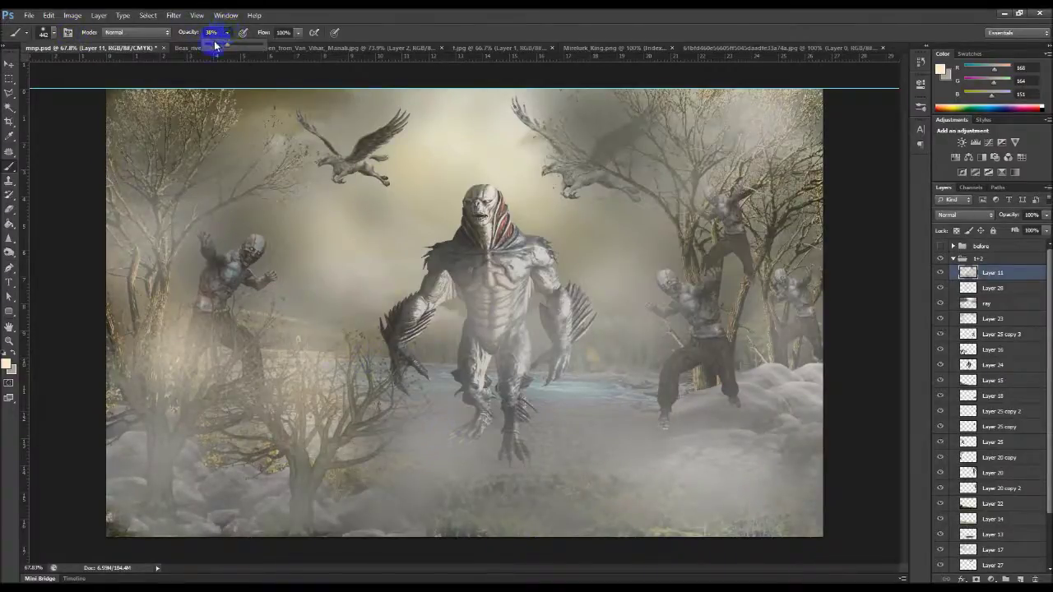
{"action": "left_click_drag", "start_coordinate": [216, 48], "coordinate": [200, 48]}
{"action": "left_click", "coordinate": [139, 484]}
{"action": "left_click", "coordinate": [590, 435]}
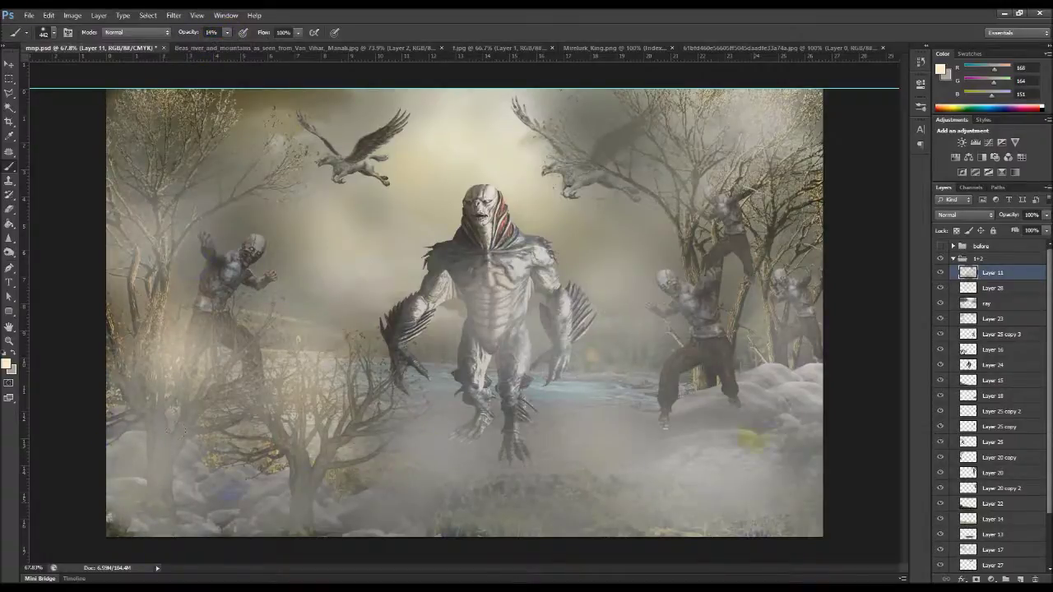
{"action": "left_click", "coordinate": [781, 446]}
{"action": "mouse_move", "coordinate": [438, 548]}
{"action": "left_mouse_down"}
{"action": "mouse_move", "coordinate": [575, 564]}
{"action": "mouse_move", "coordinate": [557, 550]}
{"action": "left_mouse_up"}
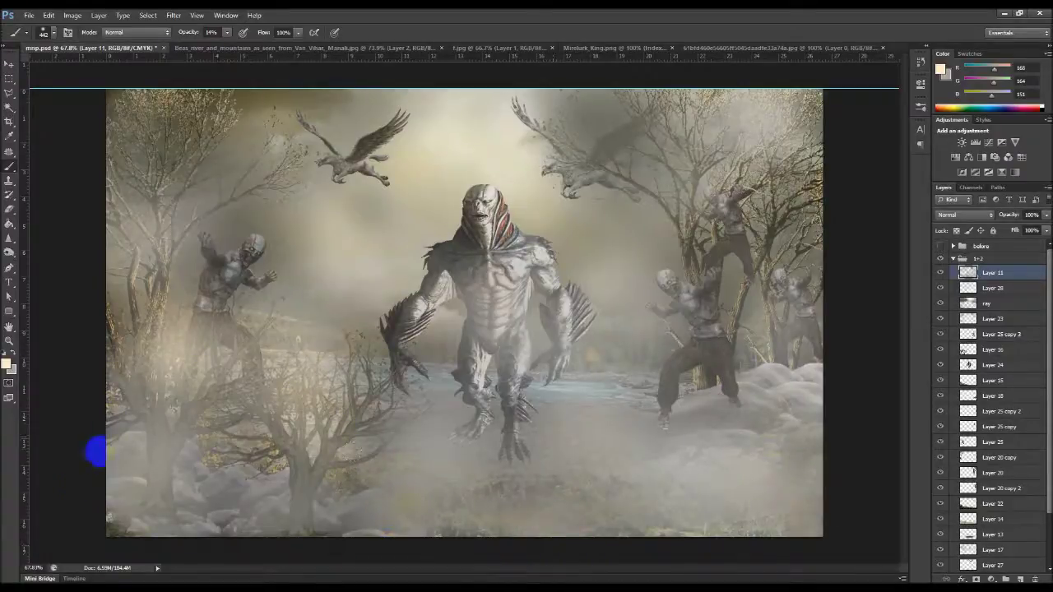
Step: Brighten the fog over the left and right trees, the top edge and the creature's legs
{"action": "left_click", "coordinate": [198, 422]}
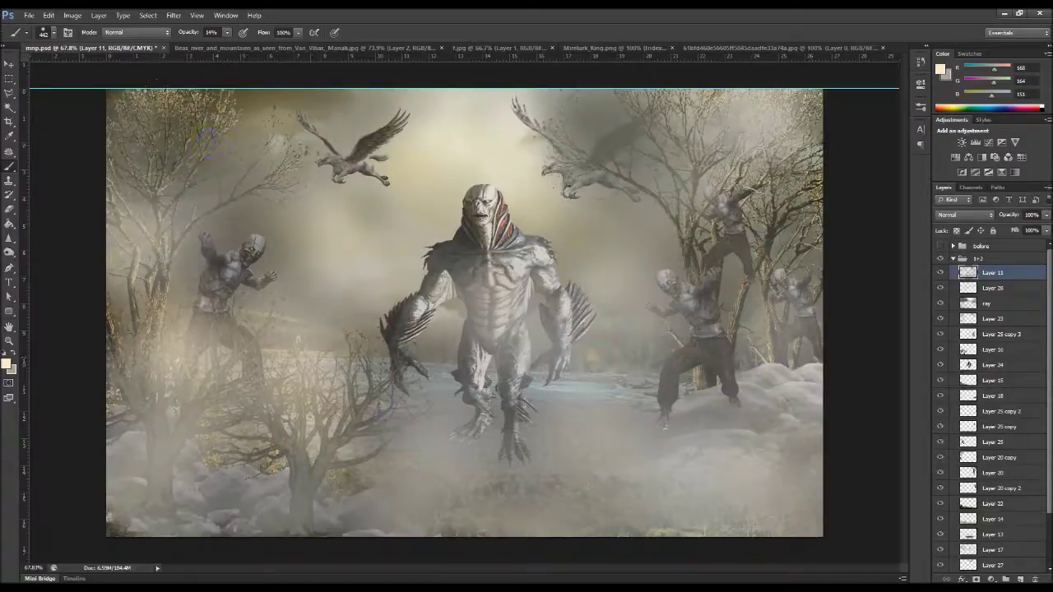
{"action": "left_click", "coordinate": [769, 135]}
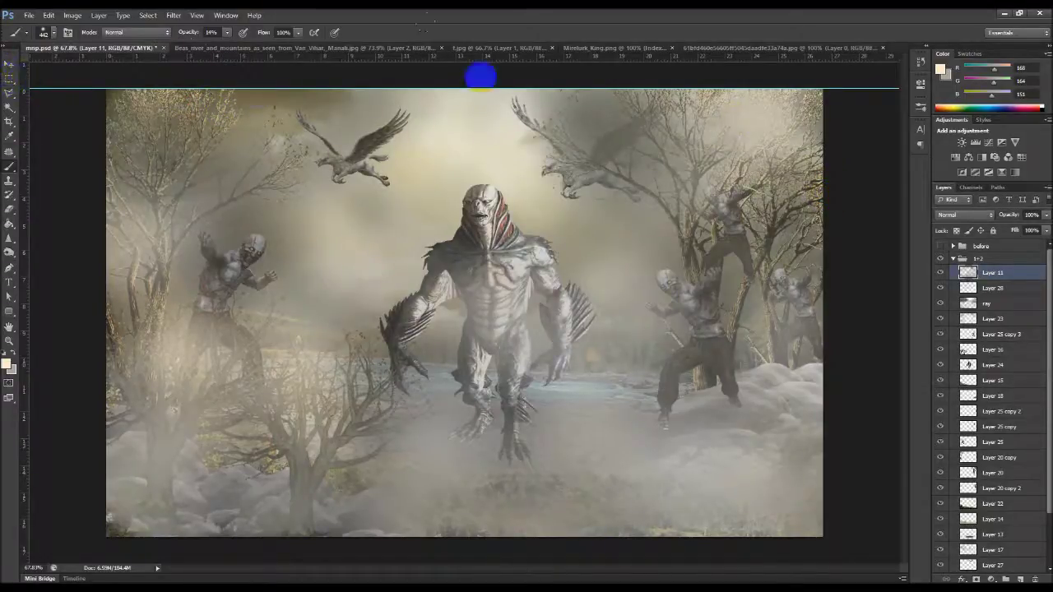
{"action": "left_click_drag", "start_coordinate": [550, 80], "coordinate": [856, 67]}
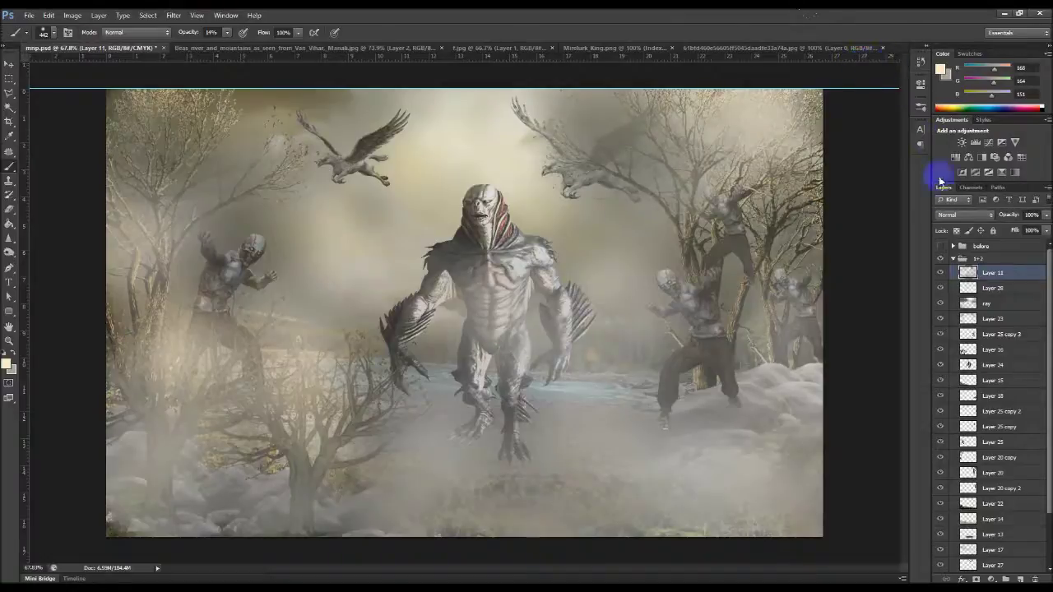
{"action": "left_click_drag", "start_coordinate": [676, 218], "coordinate": [705, 239]}
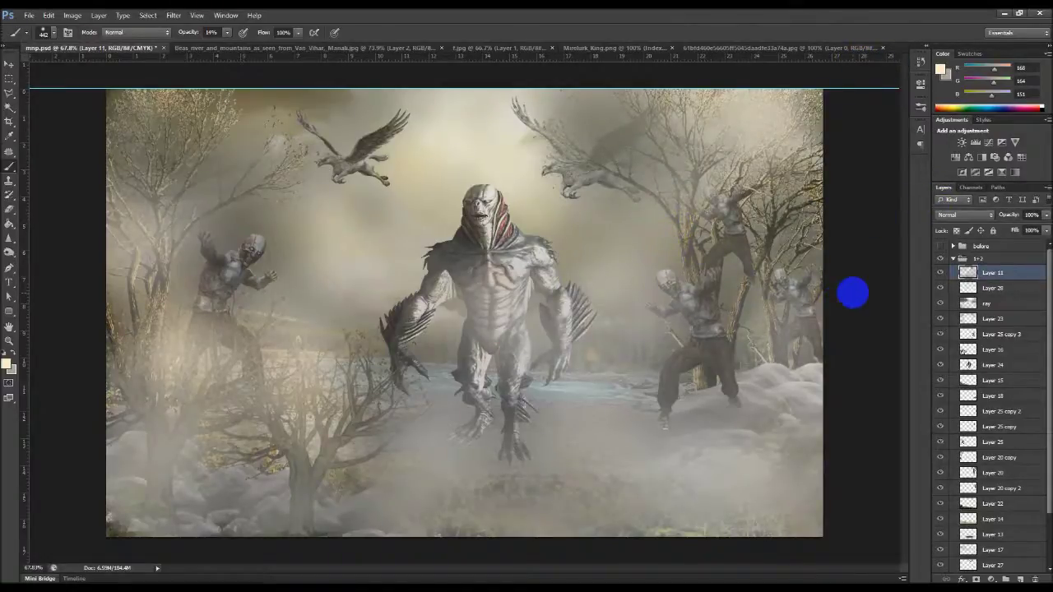
{"action": "left_click_drag", "start_coordinate": [639, 453], "coordinate": [713, 442]}
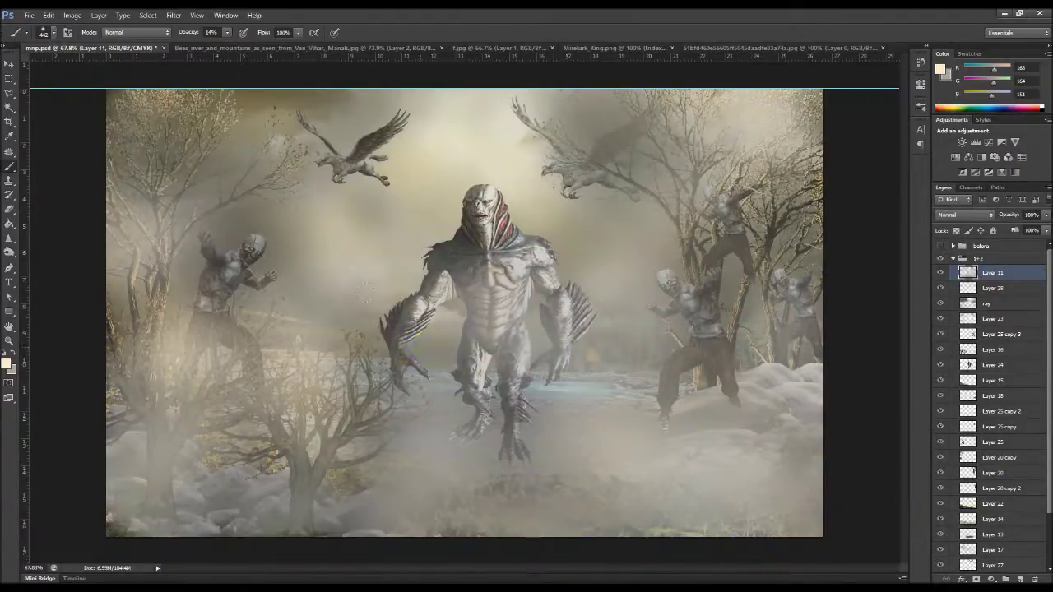
{"action": "left_click_drag", "start_coordinate": [481, 390], "coordinate": [485, 394]}
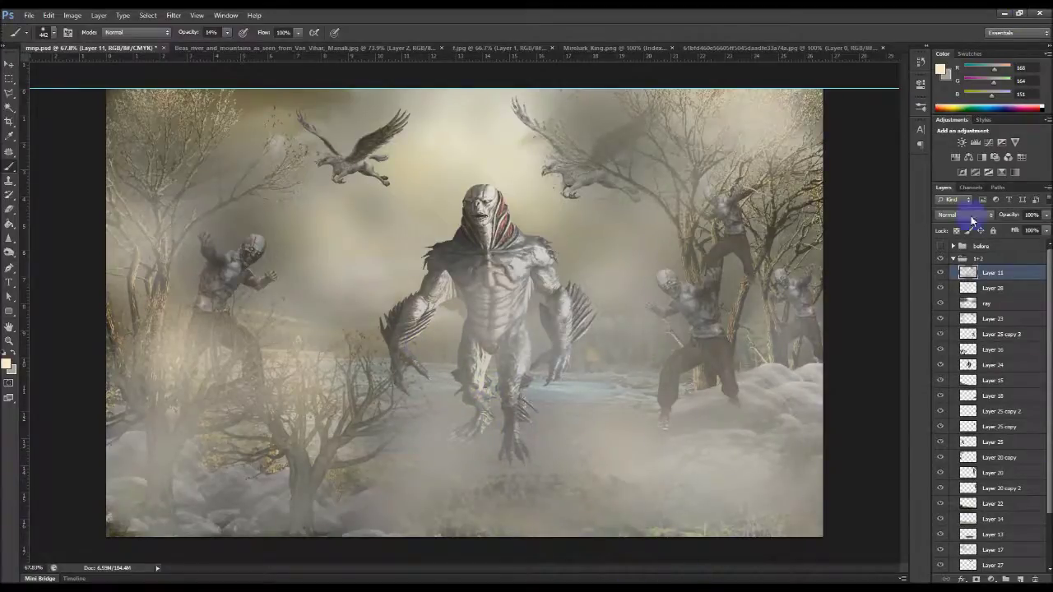
Step: Collapse the 1+2 group and toggle 1+2 and before visibility to compare the foggy result
{"action": "left_click", "coordinate": [953, 259]}
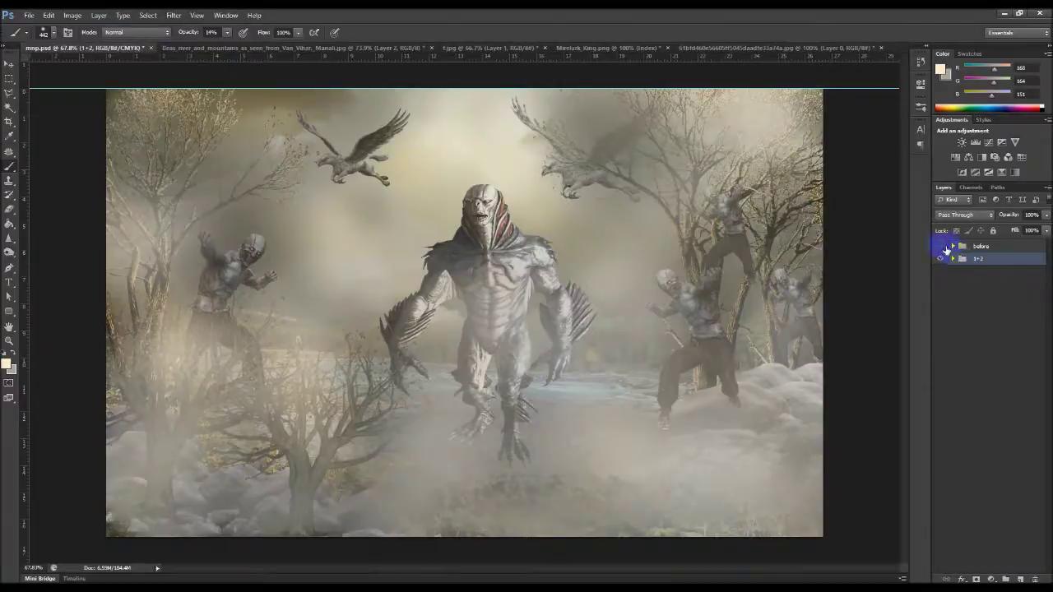
{"action": "left_click", "coordinate": [940, 258]}
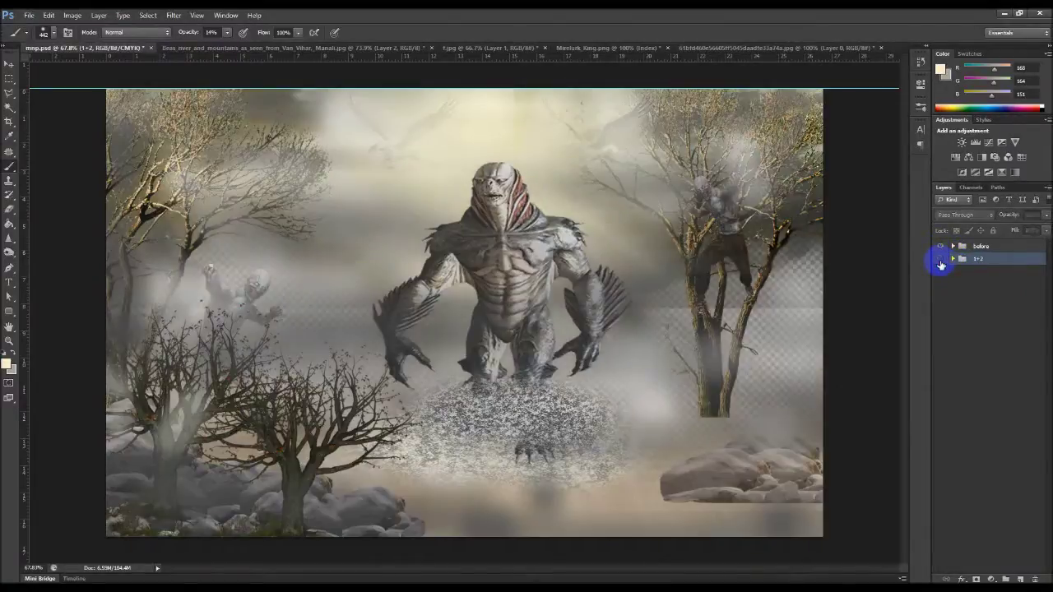
{"action": "left_click", "coordinate": [941, 246]}
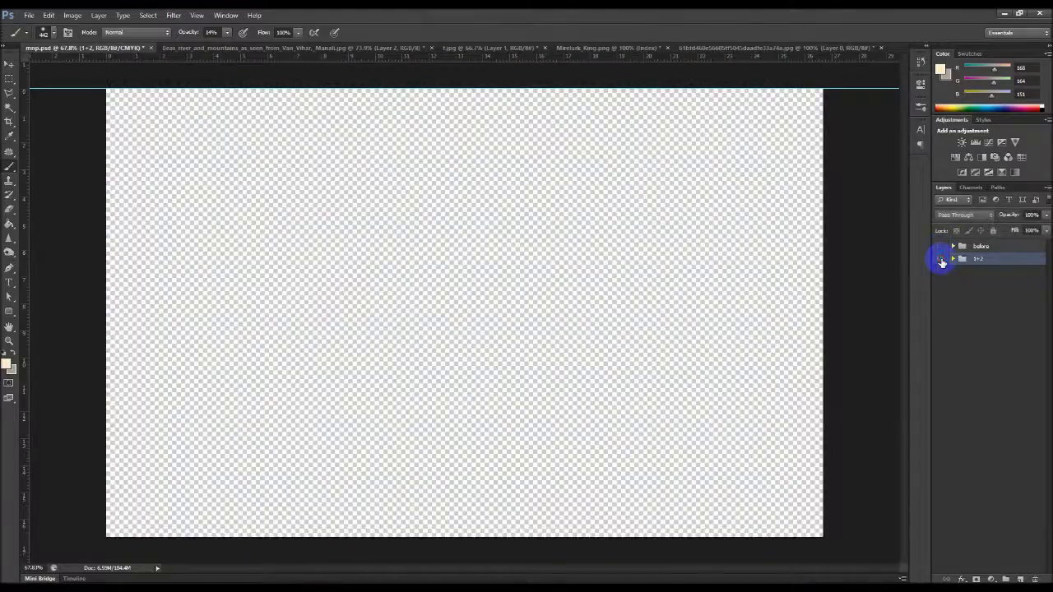
{"action": "left_click", "coordinate": [940, 258]}
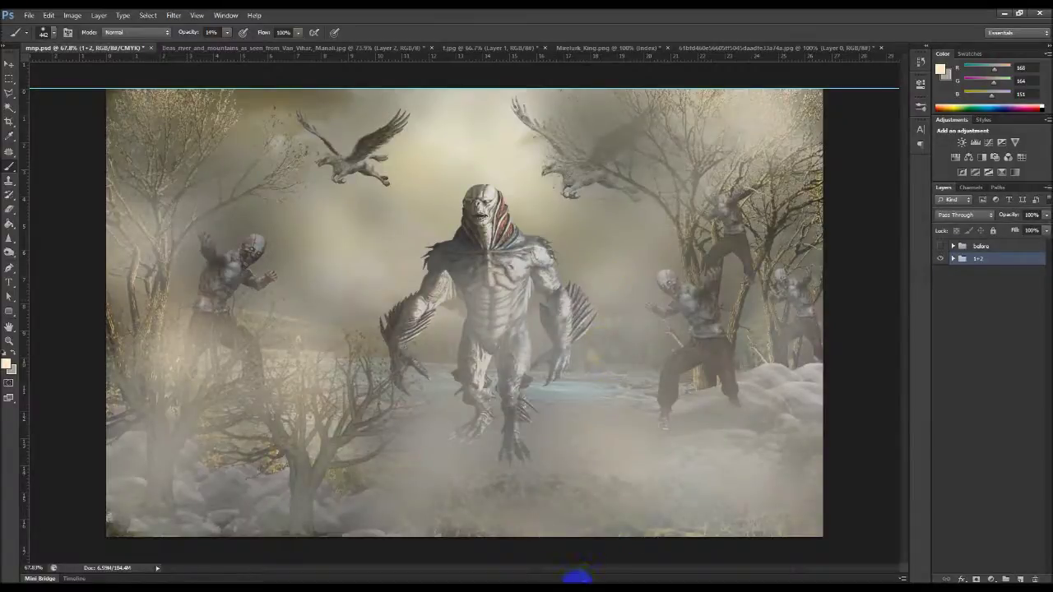